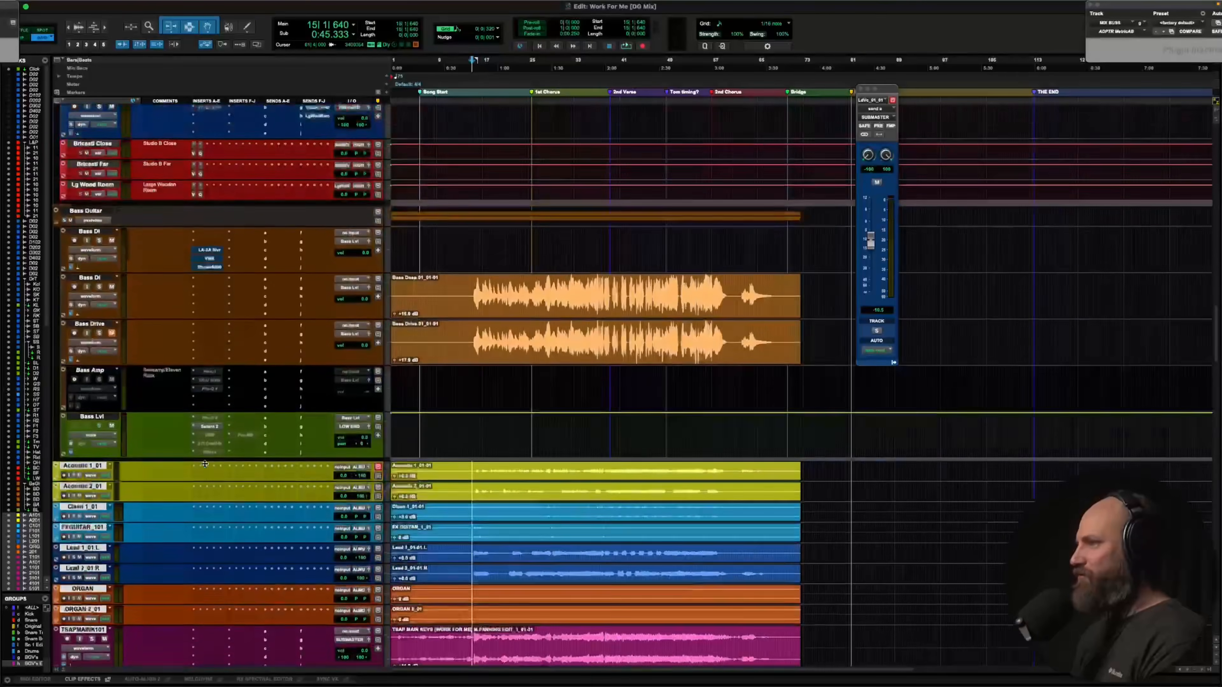
Return the playback position to the start of the session
left_click(465, 332)
scroll(459, 185, "up", 15)
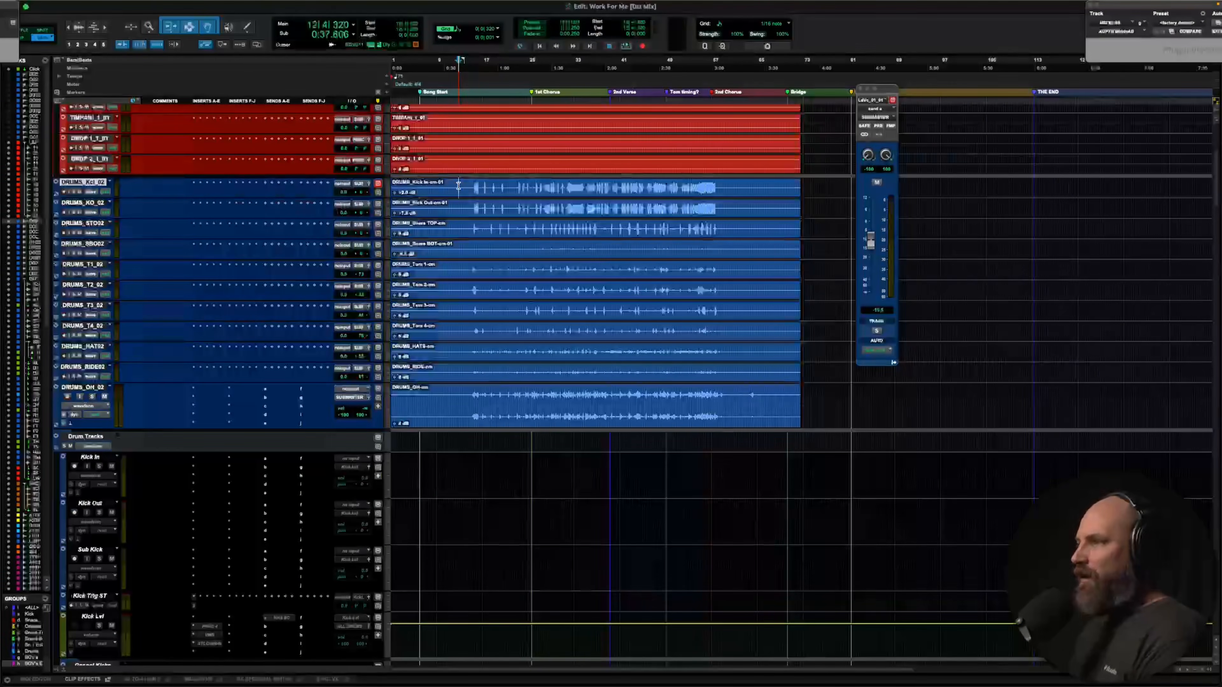
key("Return")
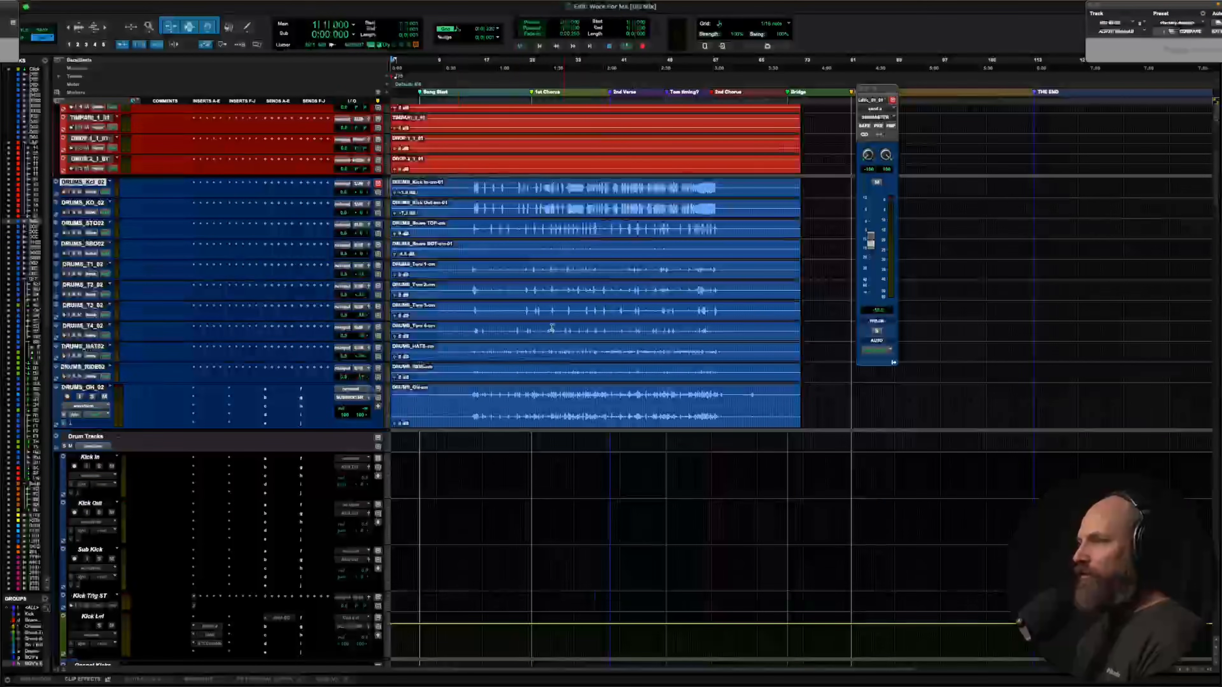
Look through the tracks from the drums to the lead vocals and check a plug-in inserted on the first lead vocal track
scroll(551, 328, "up", 10)
scroll(553, 329, "down", 11)
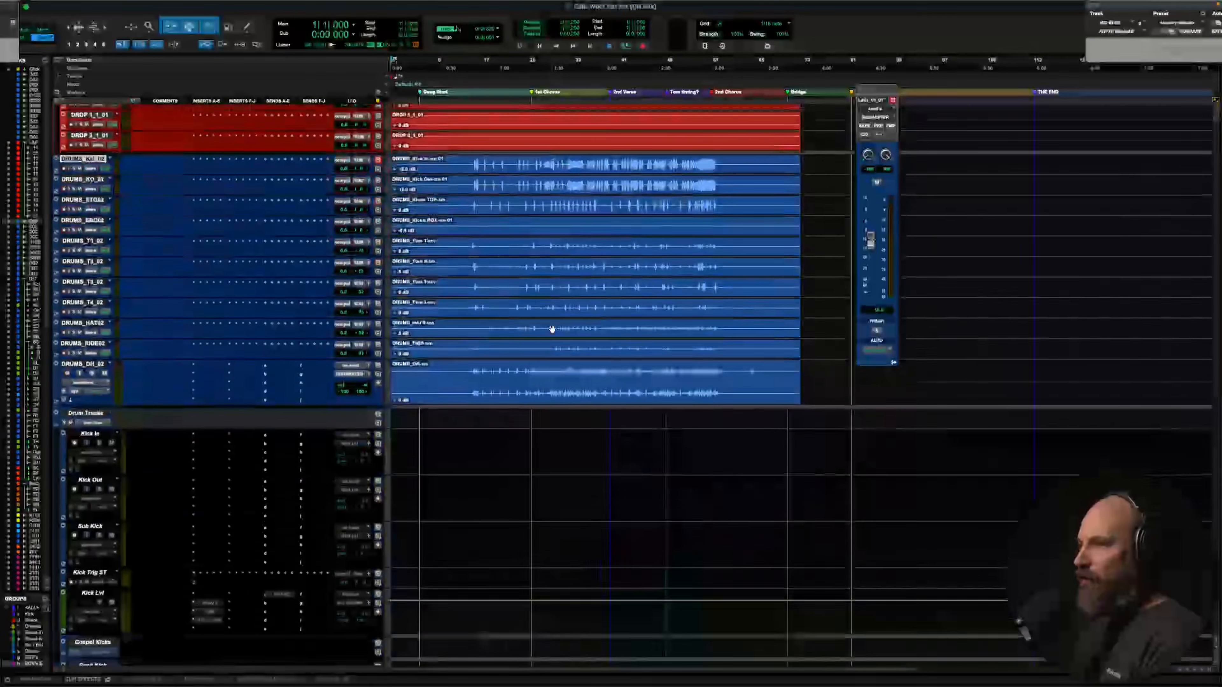
scroll(551, 329, "down", 1)
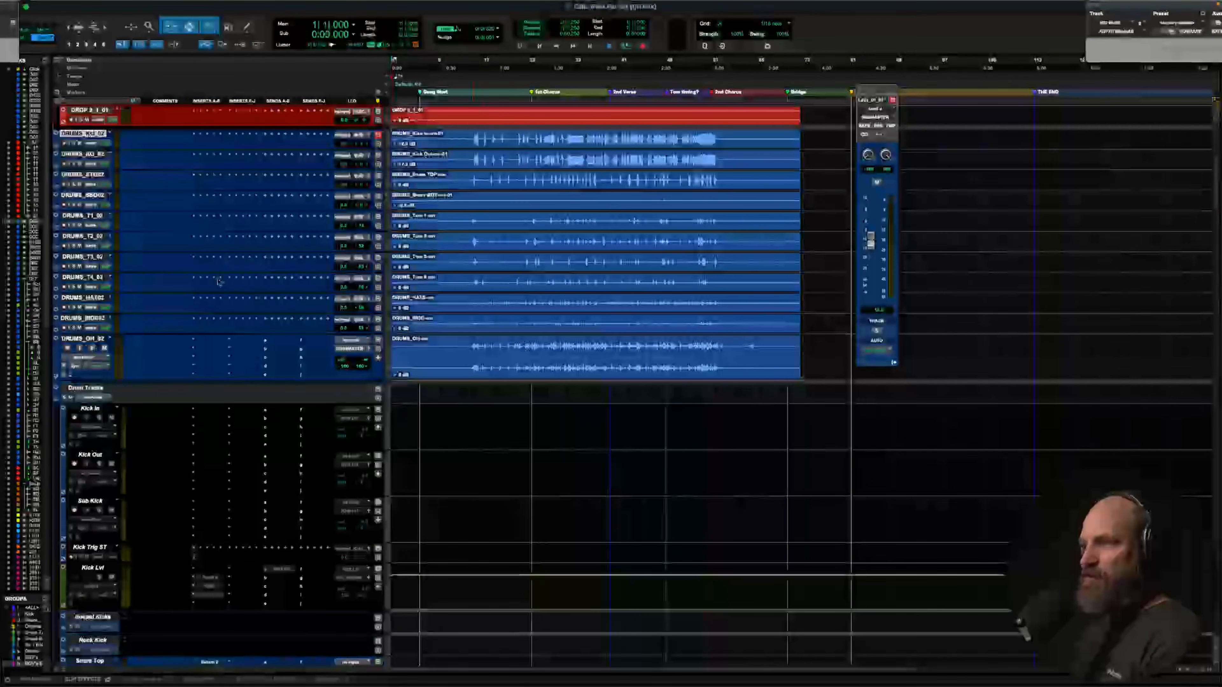
scroll(218, 281, "down", 15)
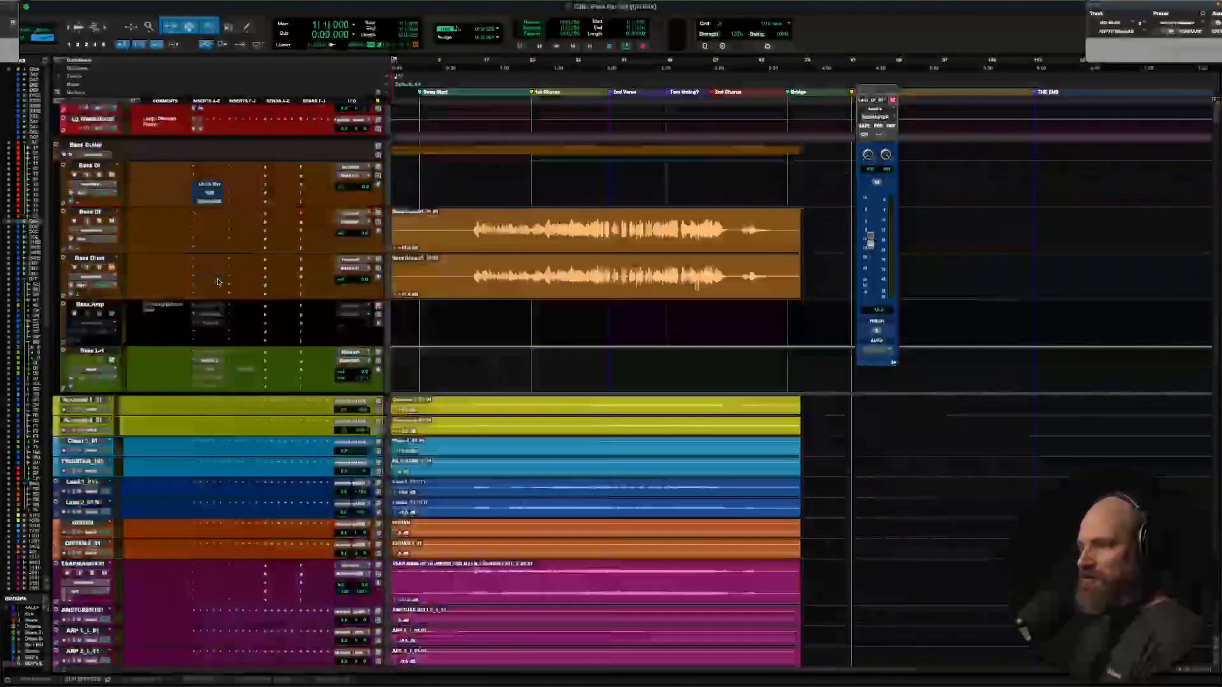
scroll(218, 282, "down", 5)
scroll(274, 308, "down", 20)
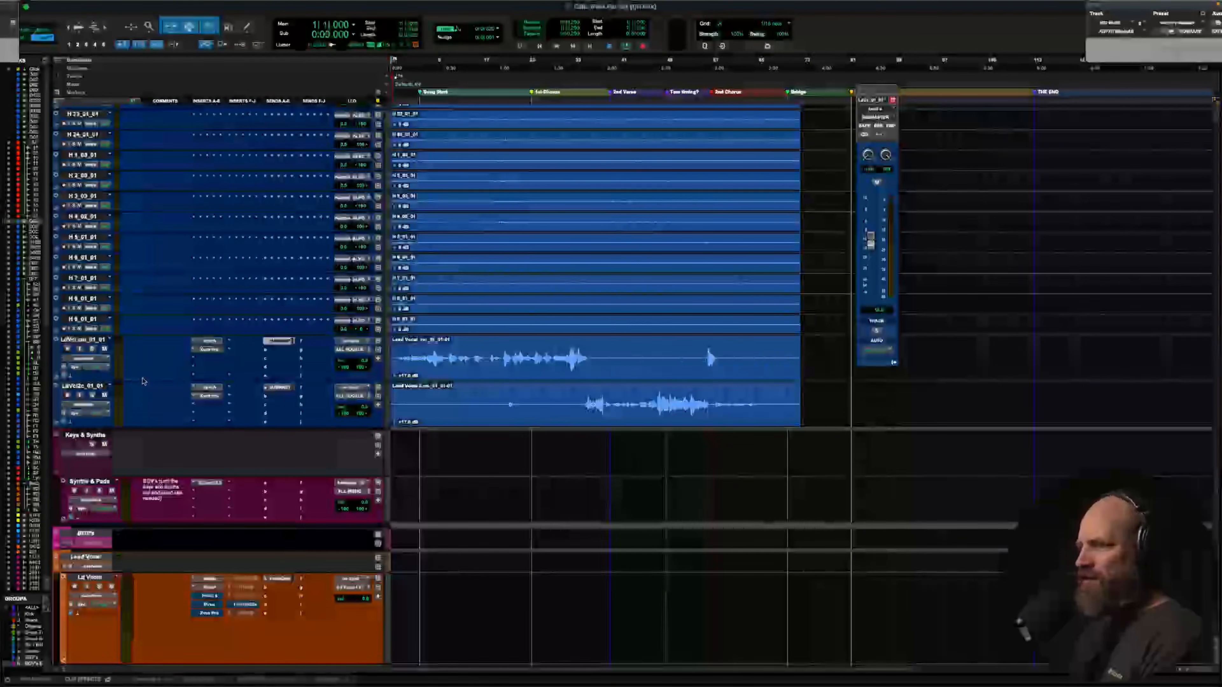
left_click(209, 349)
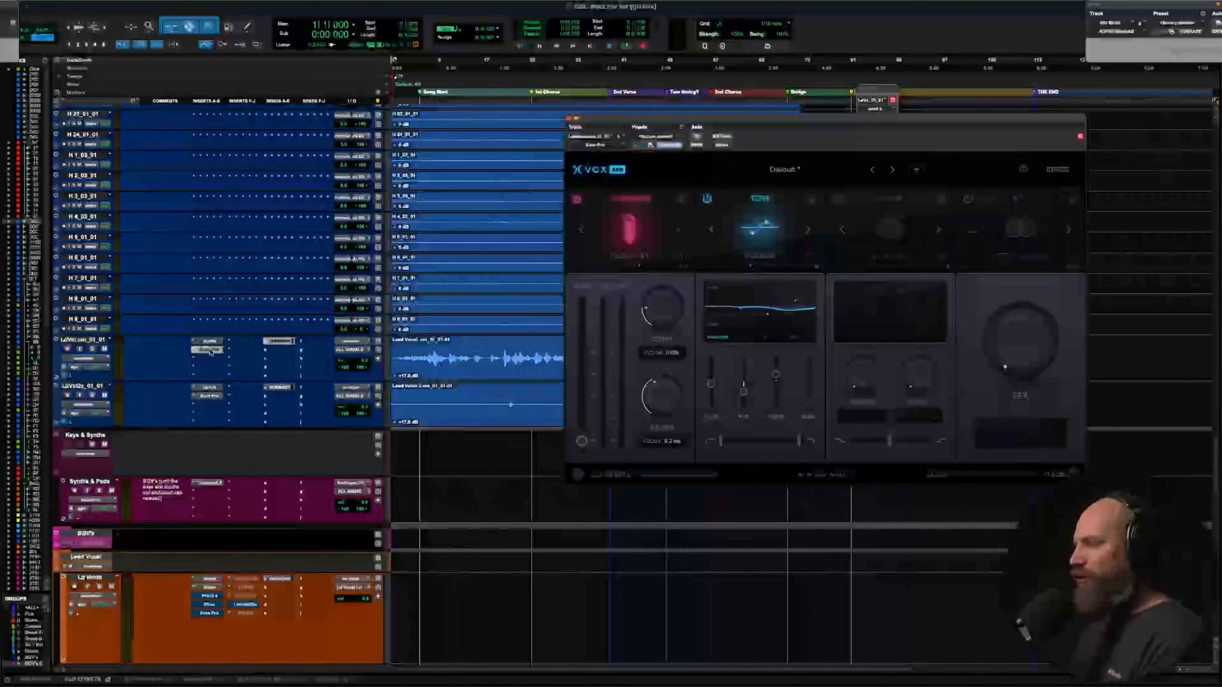
left_click(209, 350)
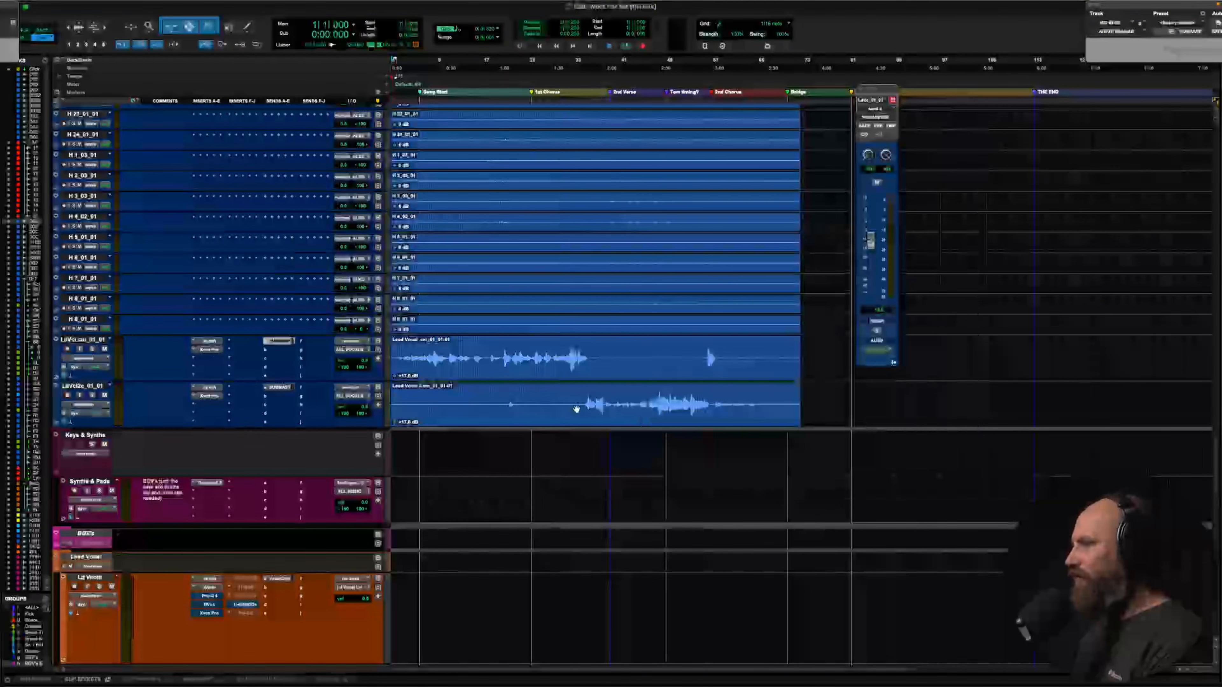
Start playing the session from its beginning and bring the bass guitar tracks into view
scroll(533, 402, "up", 20)
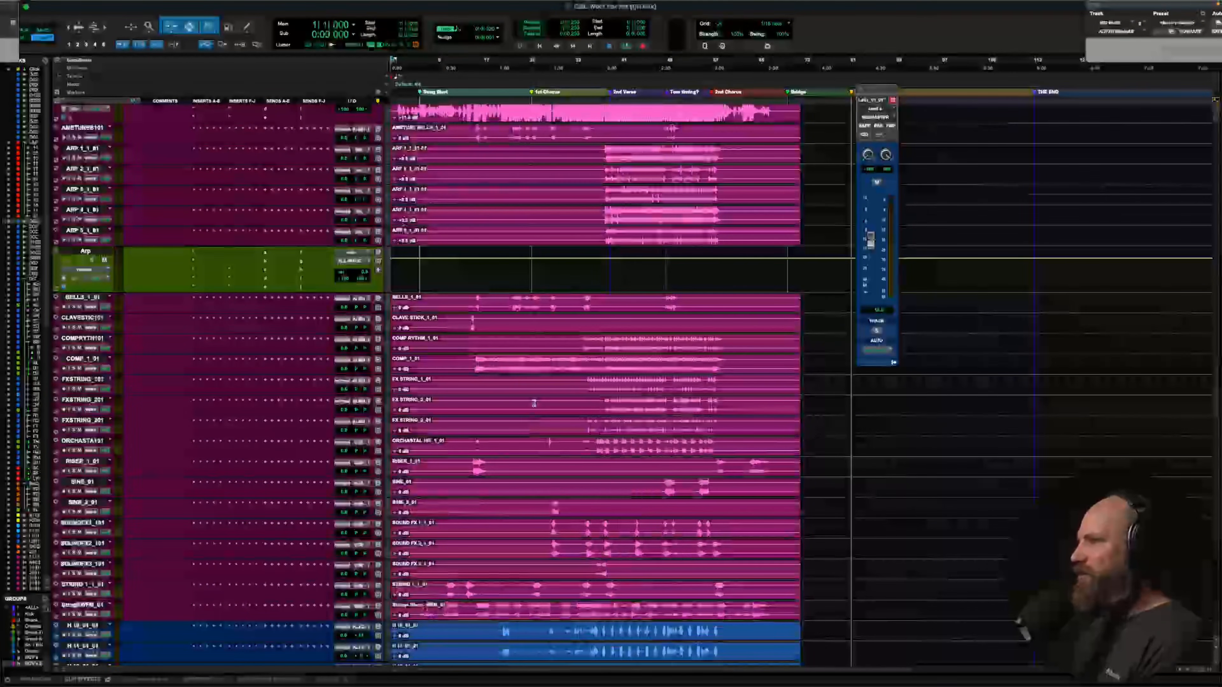
scroll(533, 403, "up", 15)
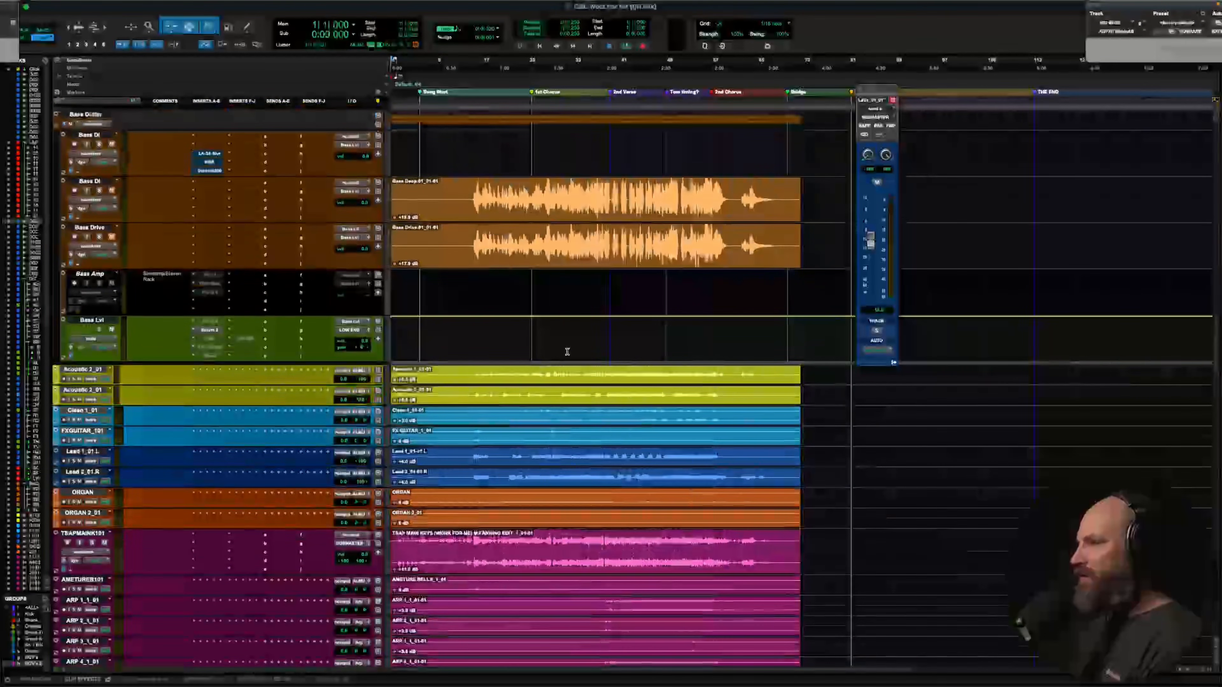
scroll(567, 352, "up", 15)
scroll(567, 352, "up", 1)
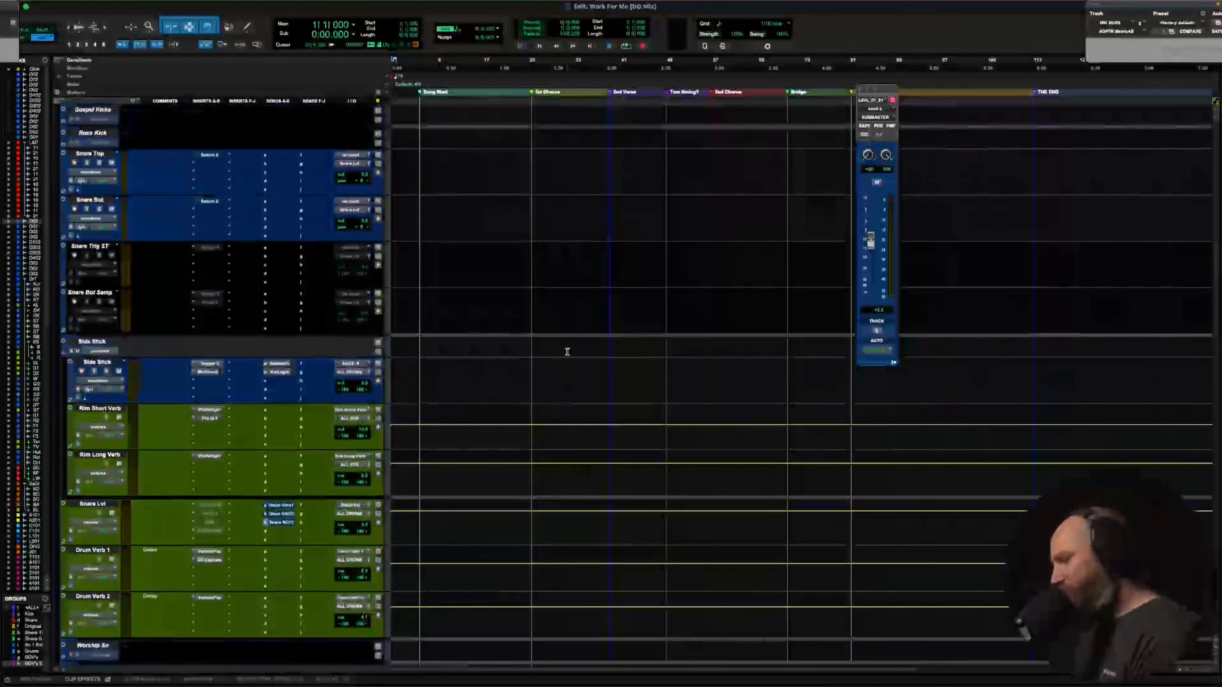
key("space")
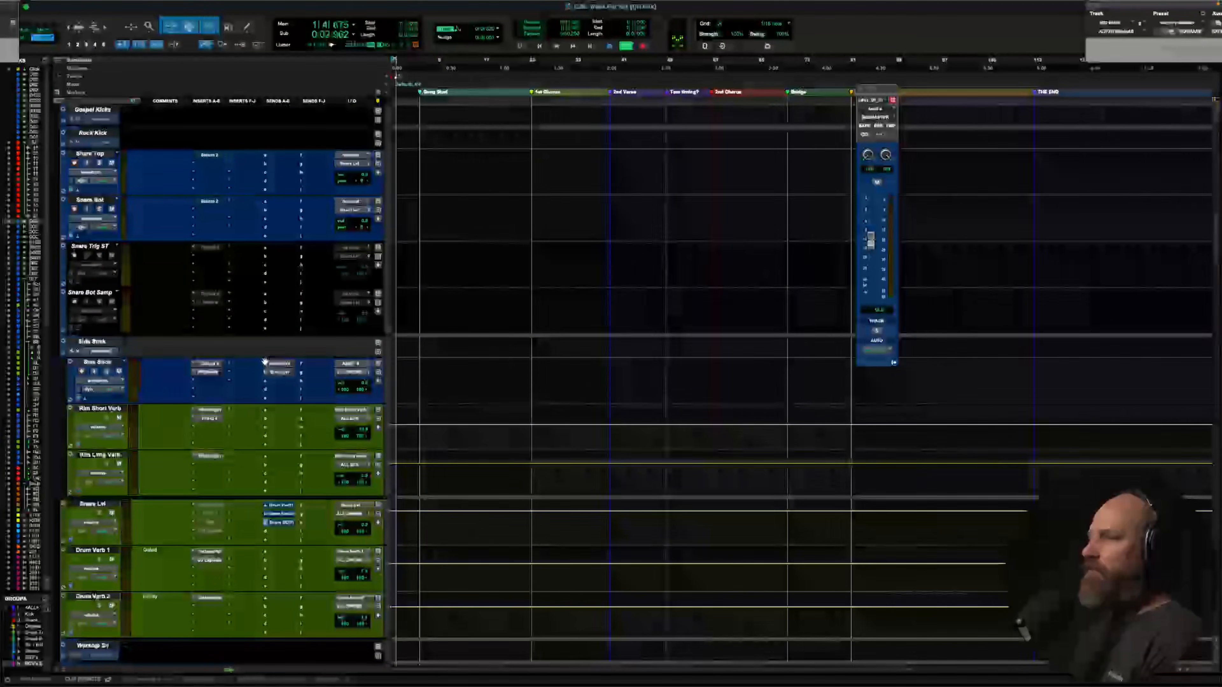
scroll(249, 339, "up", 10)
scroll(249, 338, "down", 15)
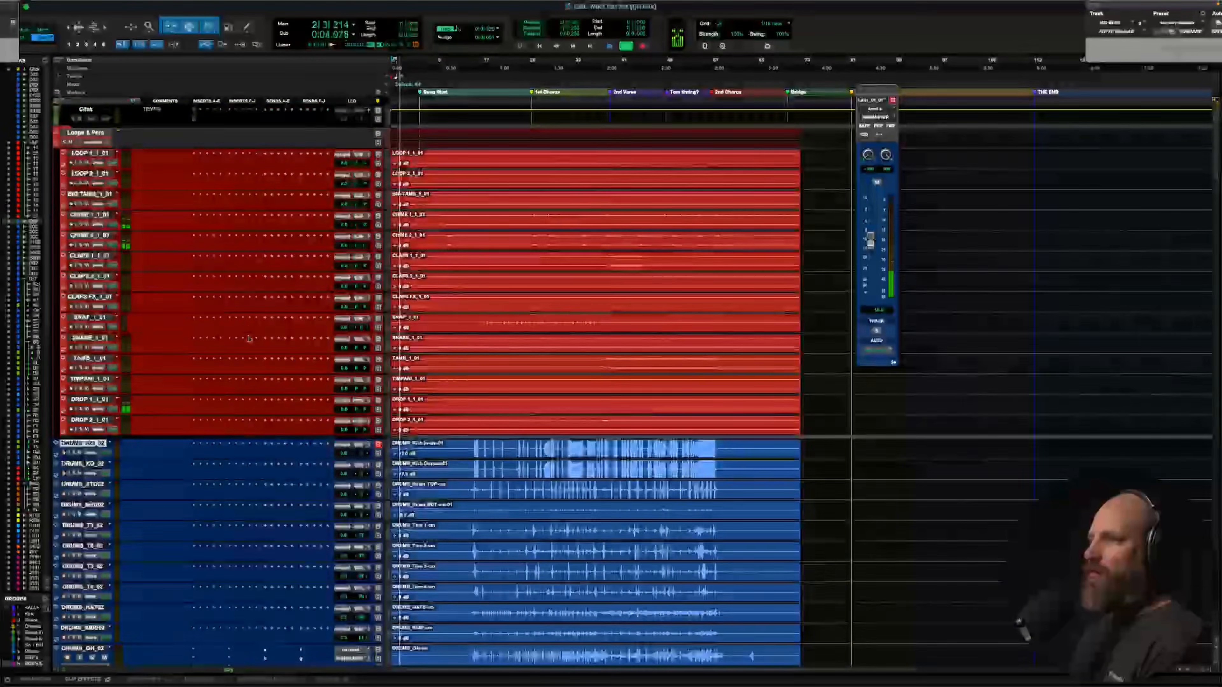
Delete everything before the first bass note from the Bass DI and Bass Drive clips
key("super+bracketright")
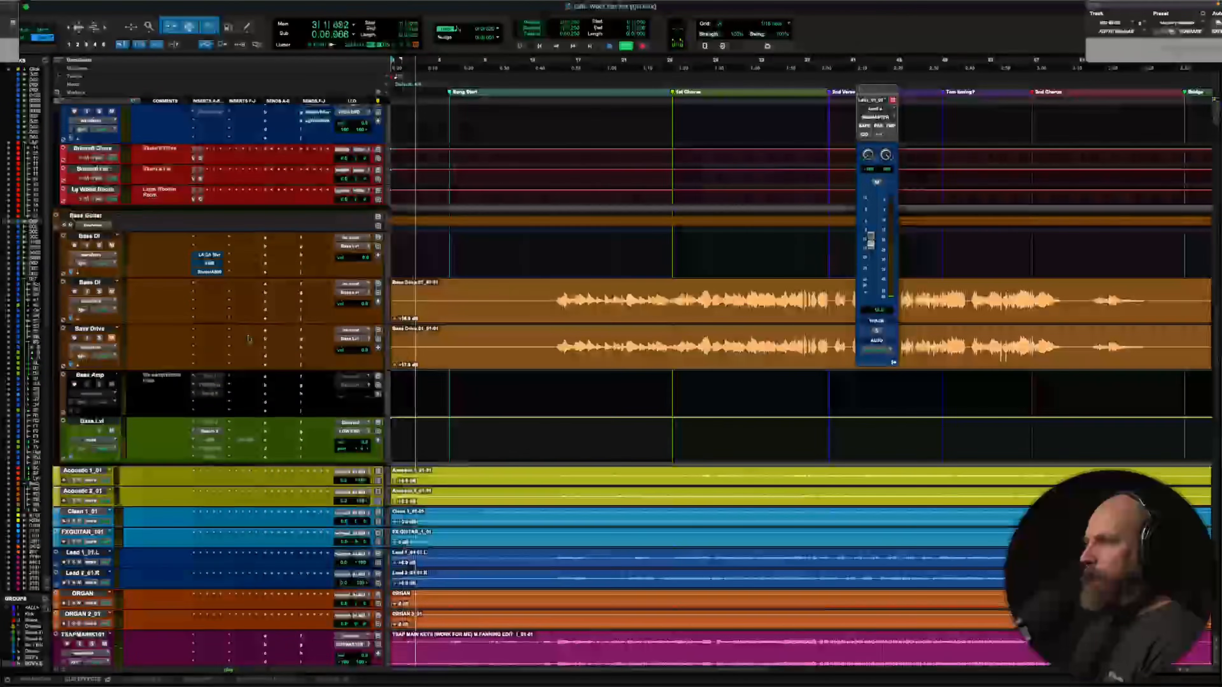
key("super+alt+bracketright")
key("super+alt+bracketright")
key("super+alt+bracketright")
key("super+alt+bracketright")
key("super+alt+bracketright")
key("super+alt+bracketright")
left_click(557, 288)
key("super+bracketright")
key("super+bracketright")
key("super+bracketright")
key("super+bracketright")
key("super+bracketright")
key("super+bracketright")
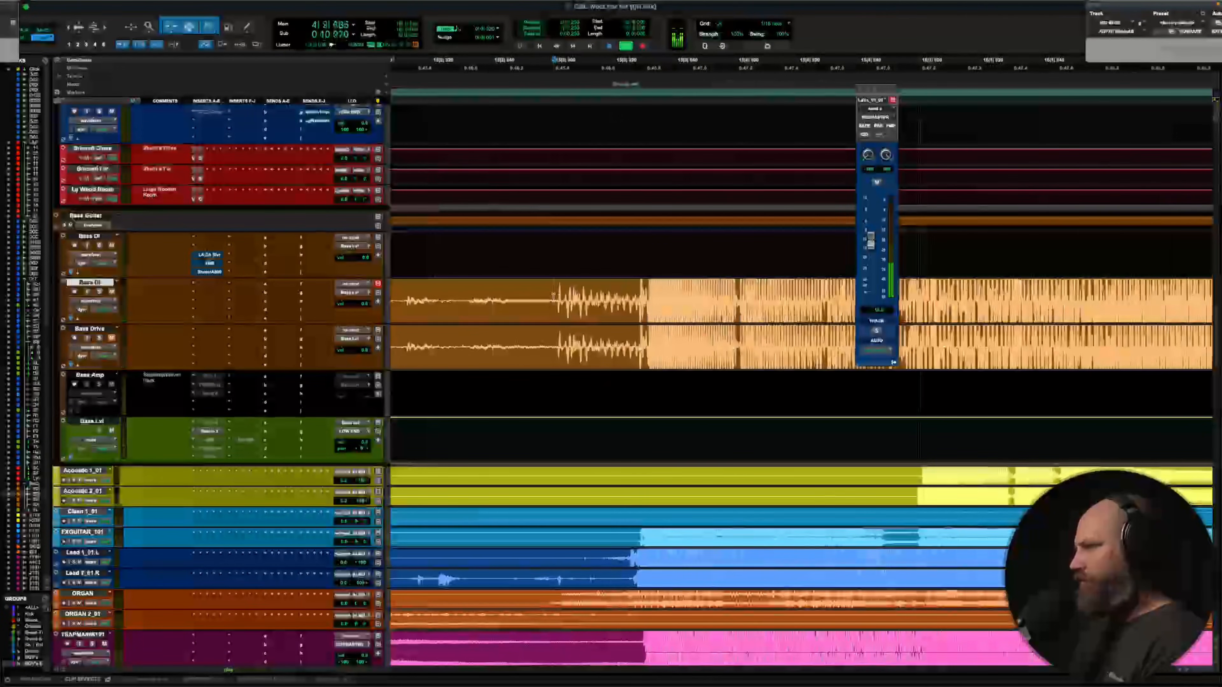
key("super+alt+bracketleft")
key("super+alt+bracketleft")
key("super+alt+bracketleft")
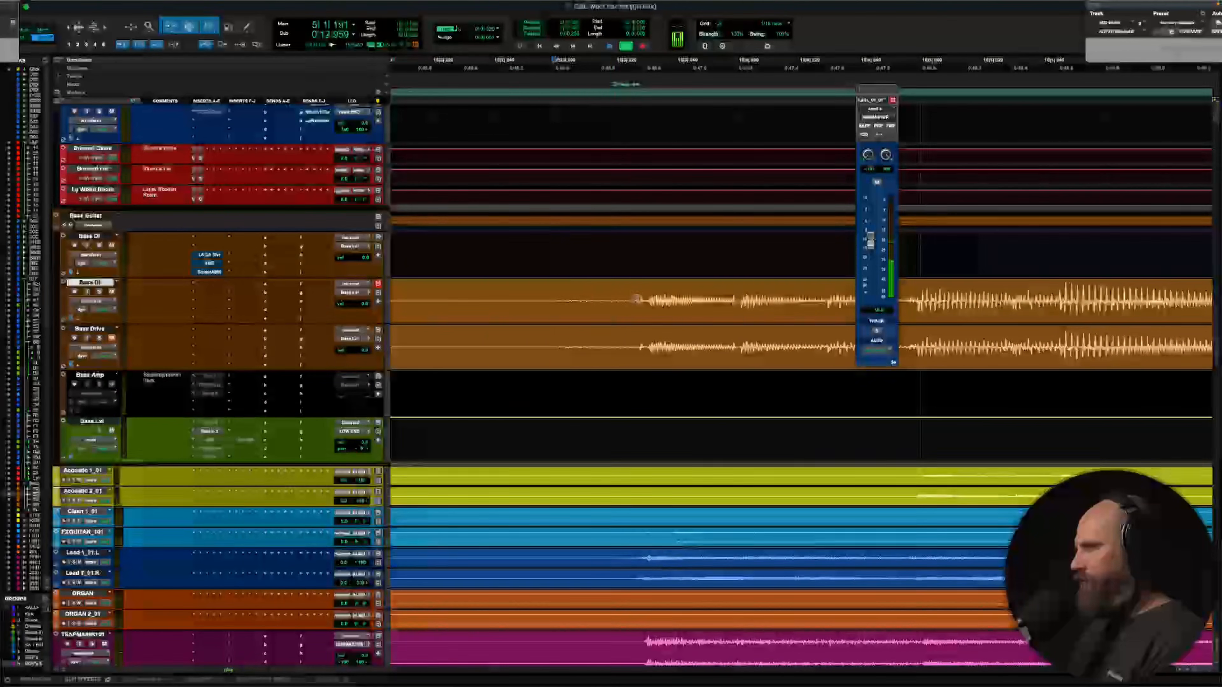
left_click_drag(615, 299, 502, 350)
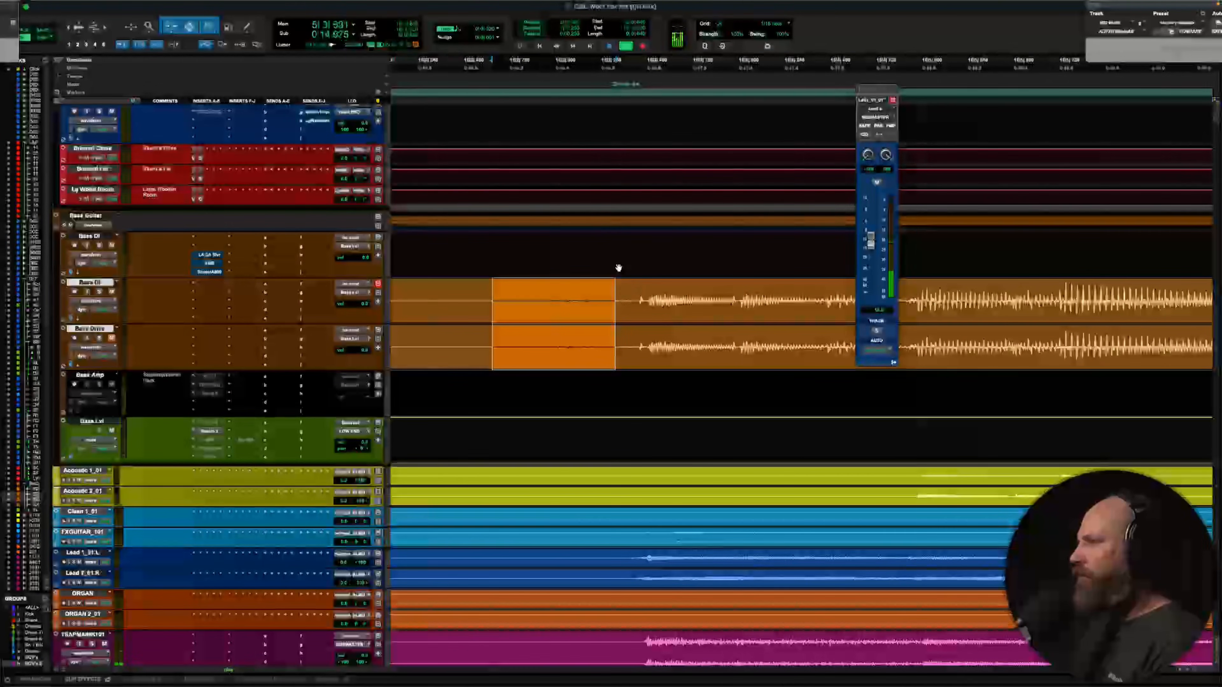
left_click_drag(638, 293, 577, 337)
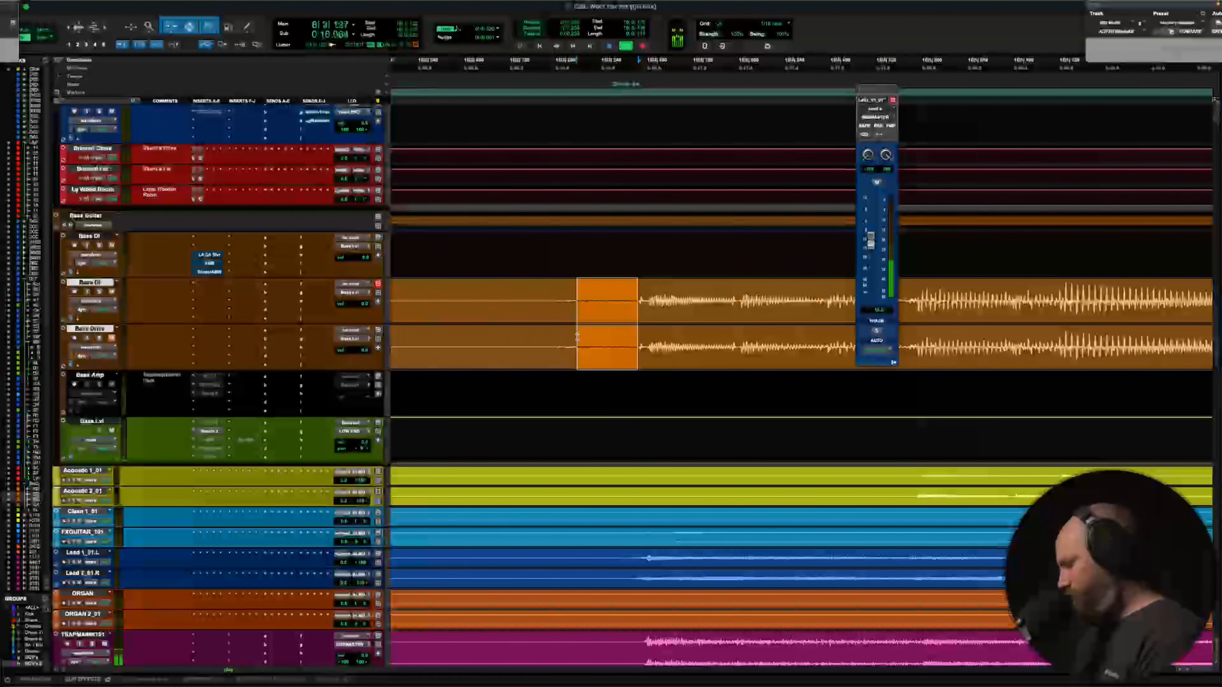
key("shift+Return")
key("BackSpace")
key("ctrl+]")
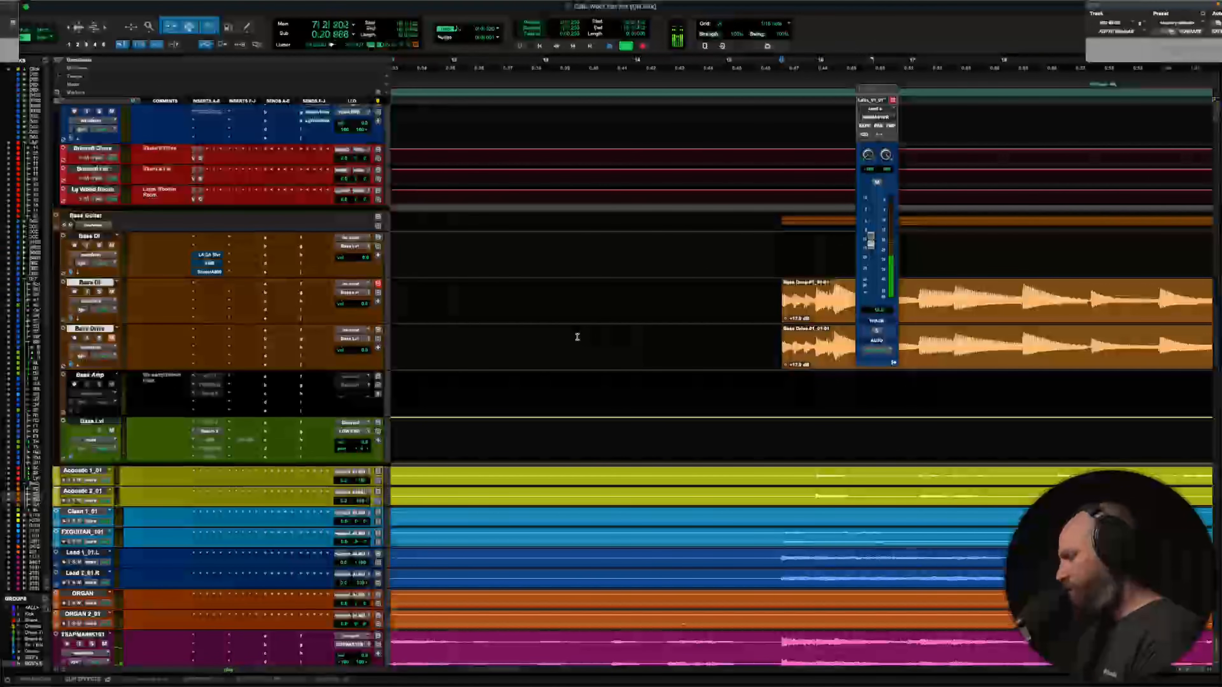
Delete the low-level noise between the bass notes in the 2nd Chorus from the Bass DI and Bass Drive clips
key("t")
key("t")
key("t")
key("t")
key("r")
key("r")
key("r")
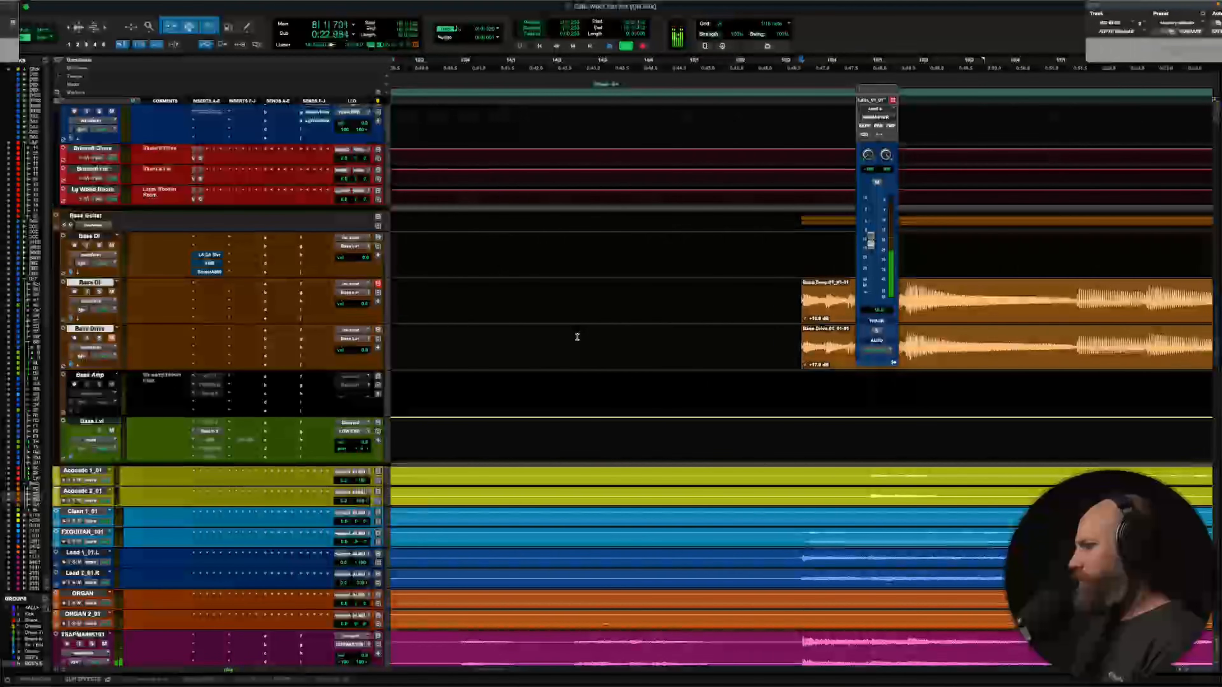
key("r")
key("r")
key("r")
key("r")
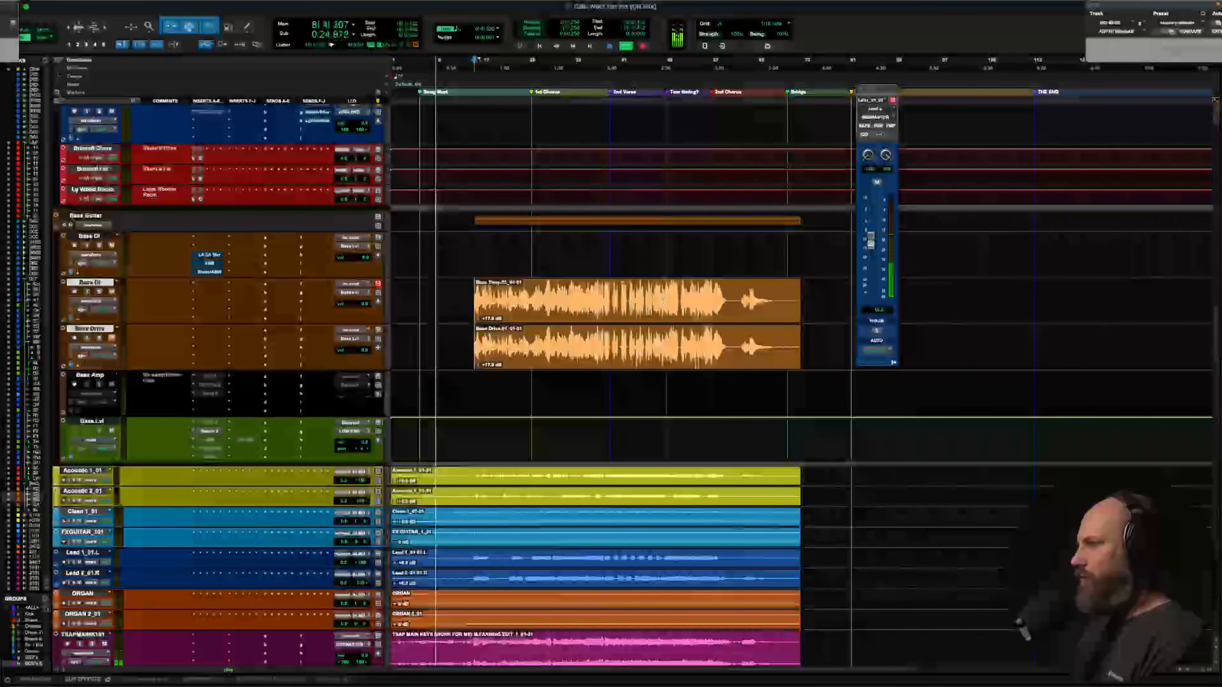
key("t")
key("t")
key("t")
scroll(663, 301, "right", 10)
scroll(663, 300, "right", 15)
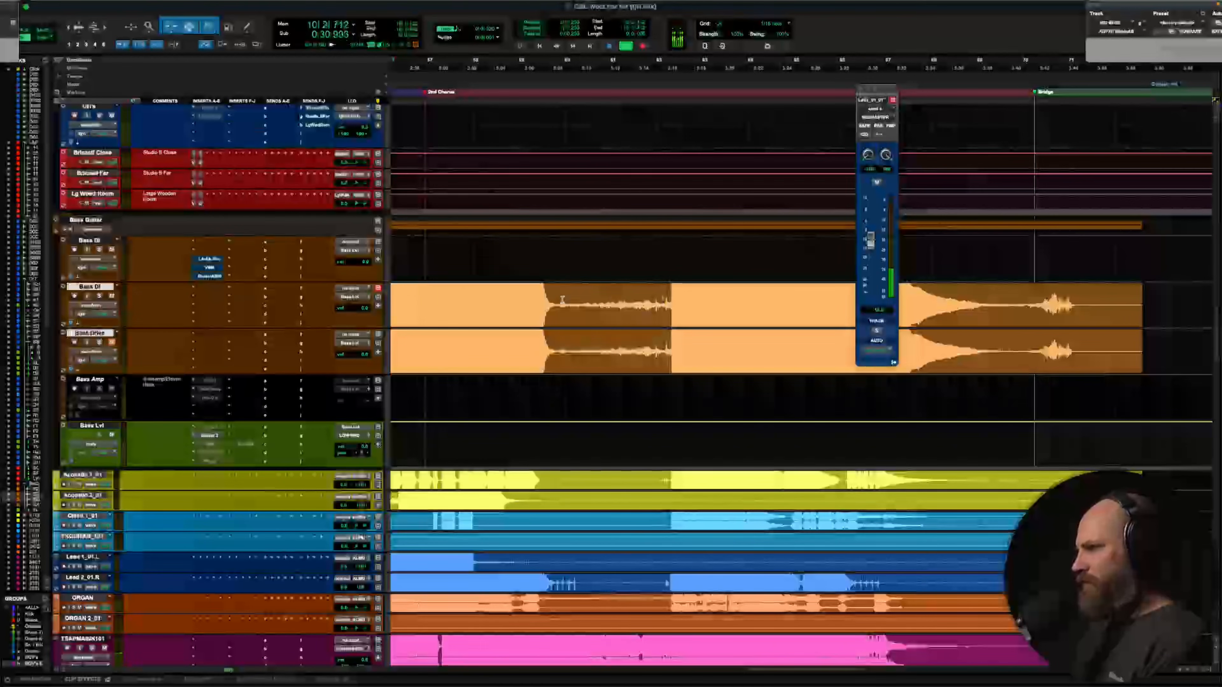
left_click_drag(559, 298, 667, 346)
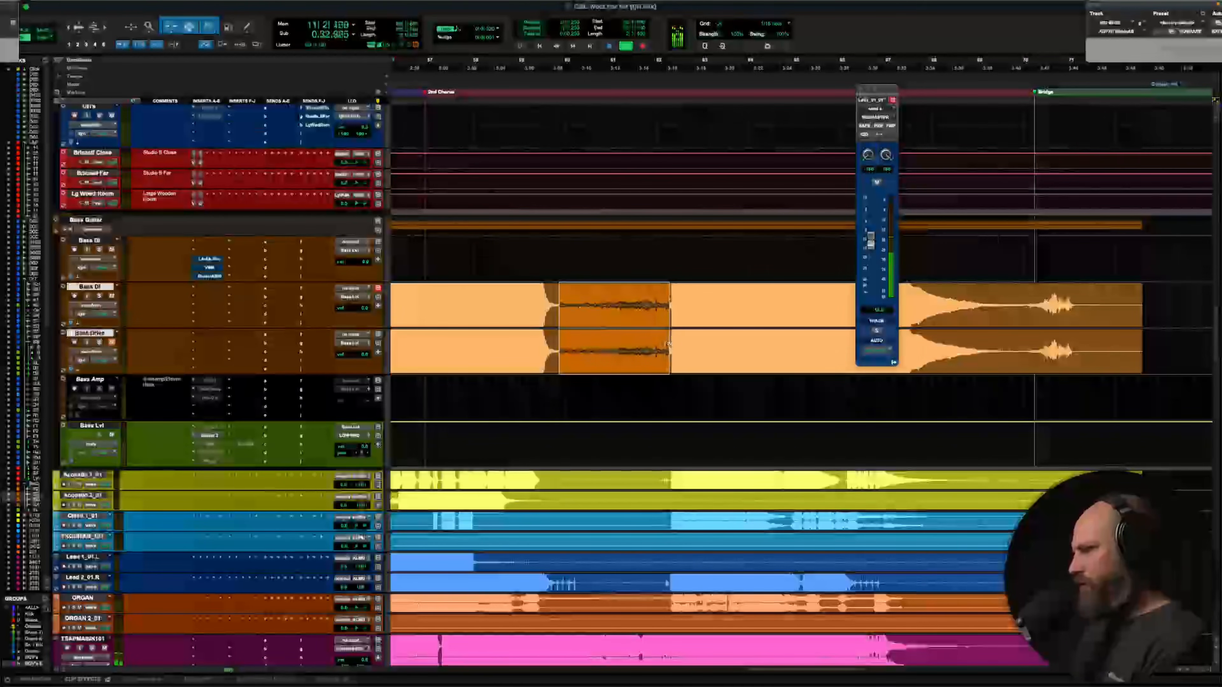
key("Delete")
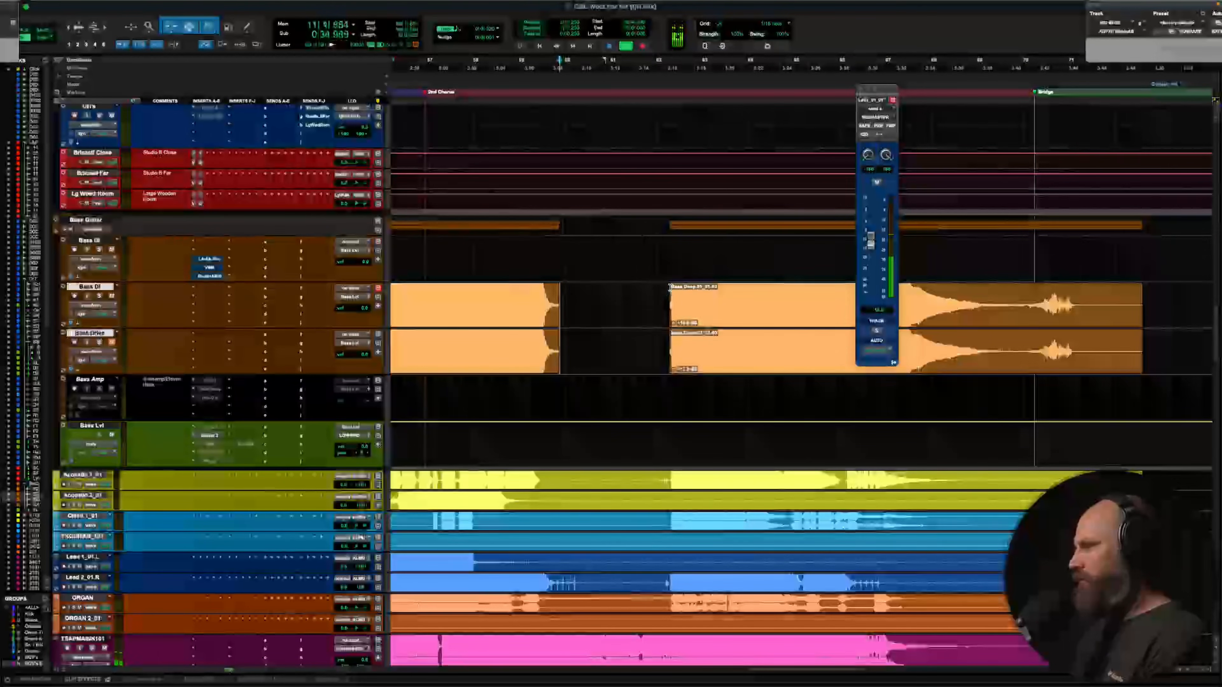
Add short fades to the Bass DI and Bass Drive clip edges on both sides of the 2nd Chorus gap
left_click(670, 288)
left_click(673, 333)
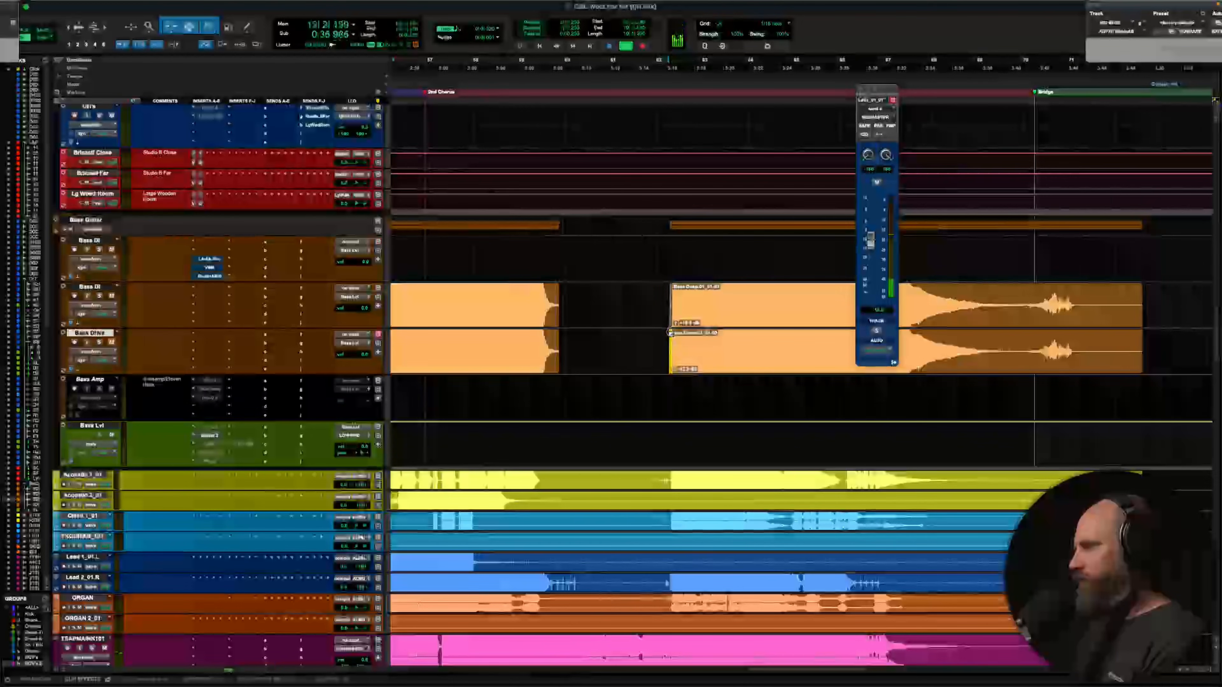
left_click(553, 333)
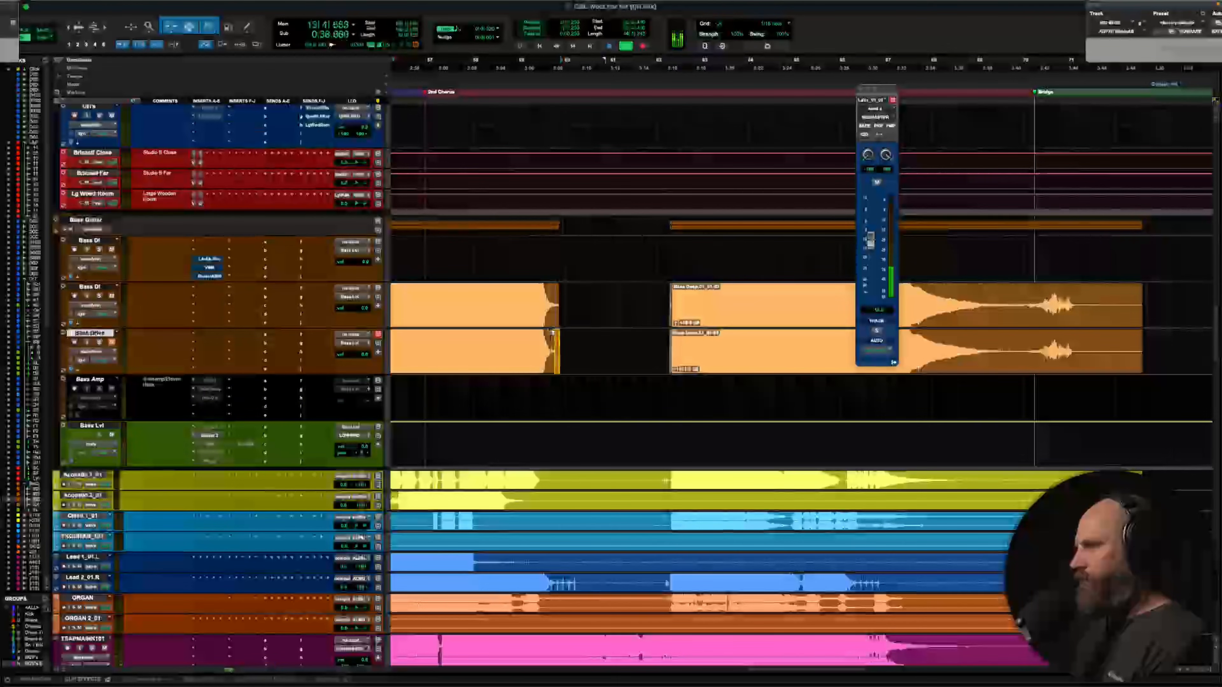
left_click(548, 296)
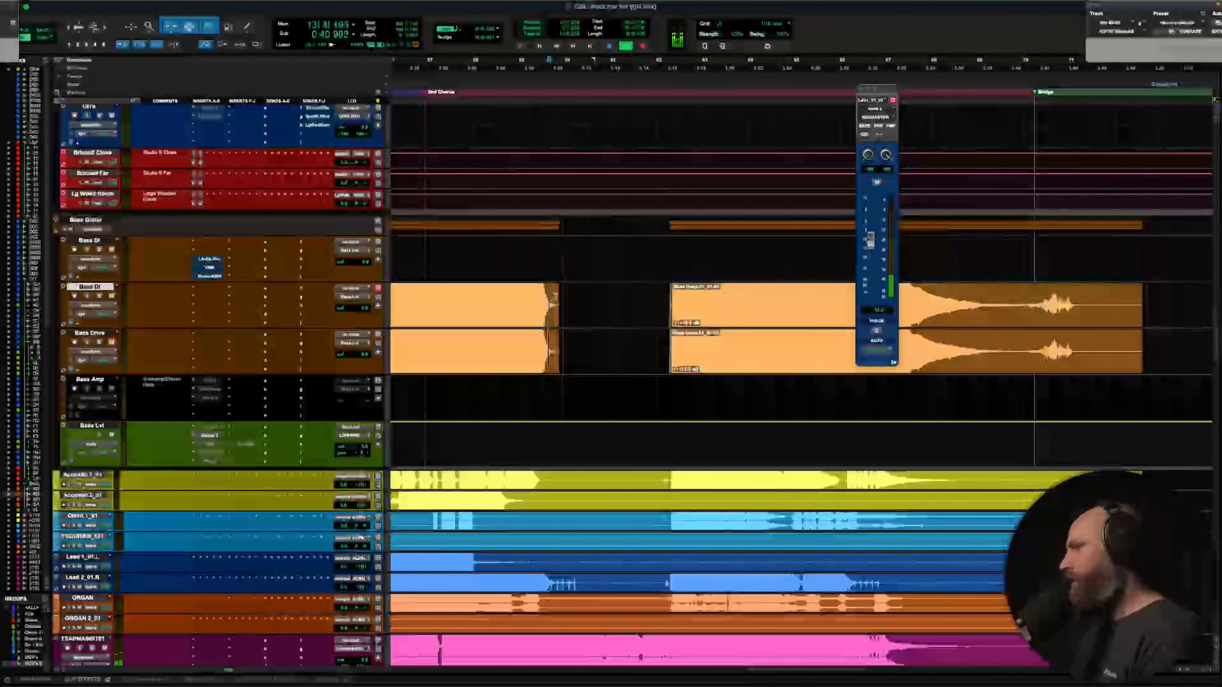
Mute the noise after the final bass note's decay, around the Bridge marker, on both bass tracks
scroll(683, 300, "right", 6)
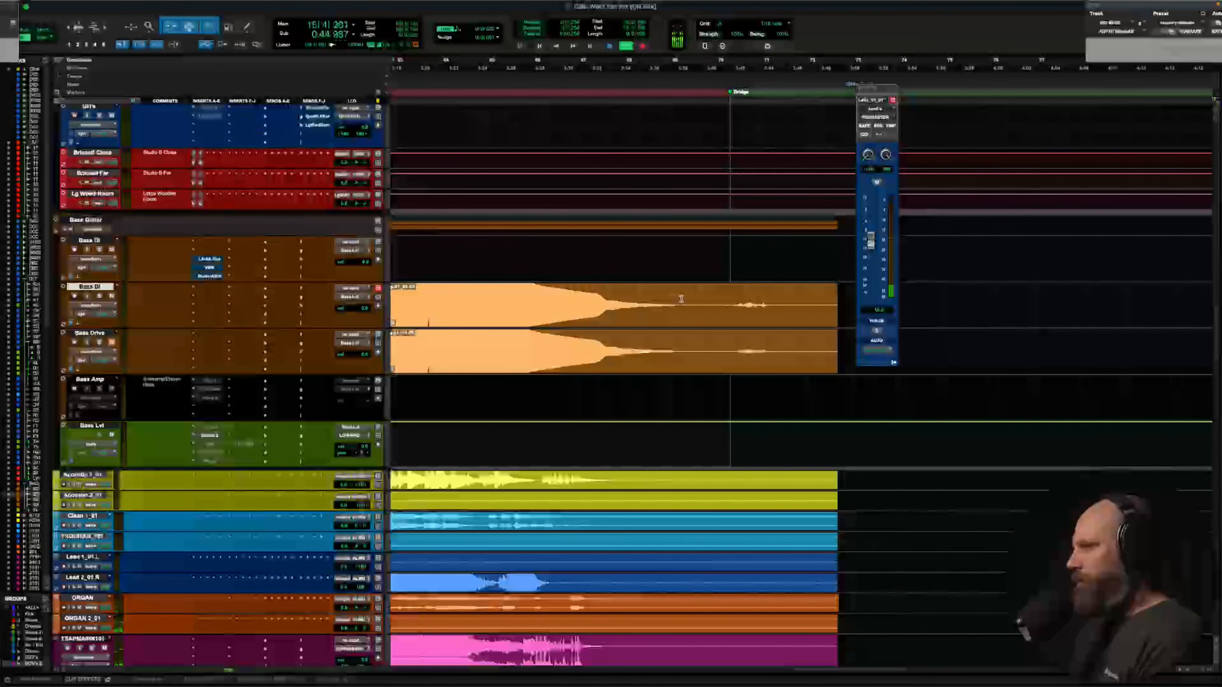
left_click_drag(683, 298, 892, 350)
key("super+m")
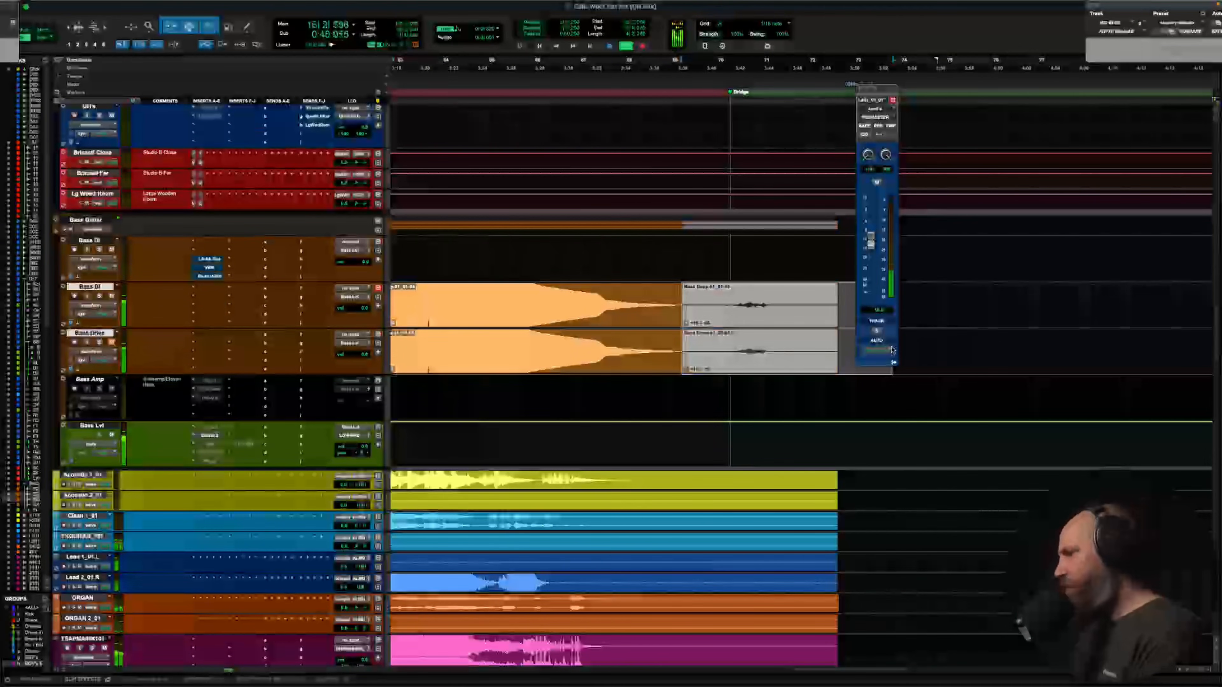
Separate both bass clips at two points within the final note's decay, ahead of the muted section
left_click(670, 291)
key("shift+semicolon")
key("b")
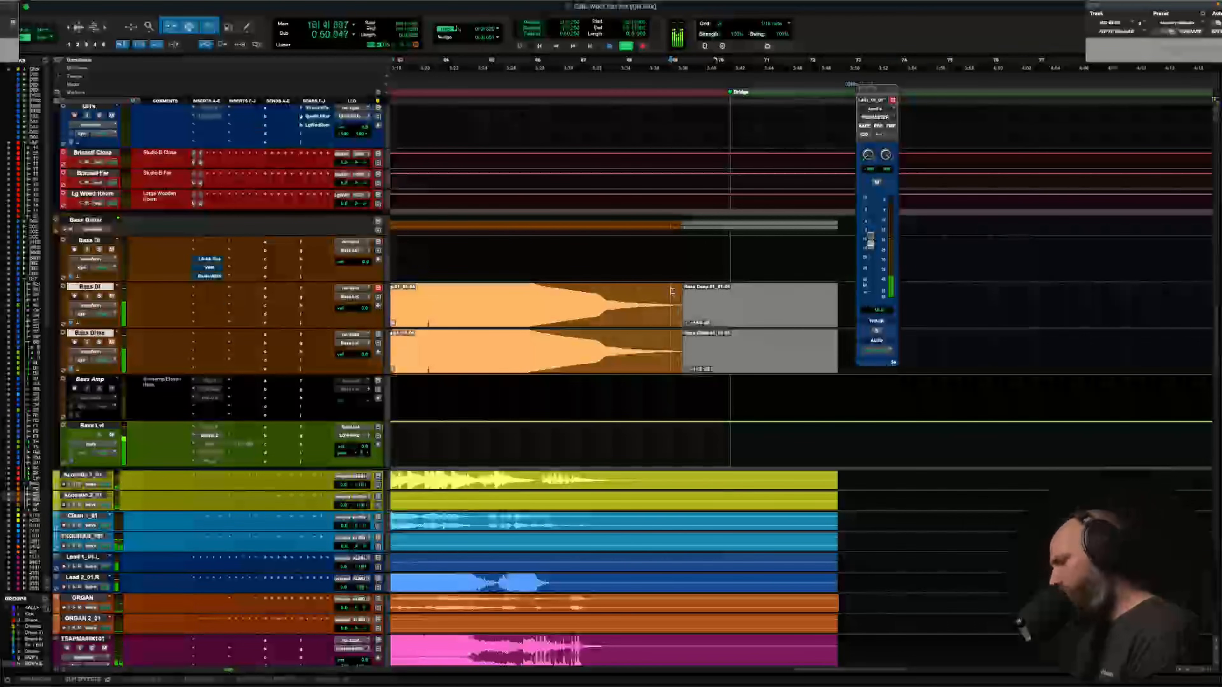
left_click(607, 291)
key("shift+semicolon")
key("b")
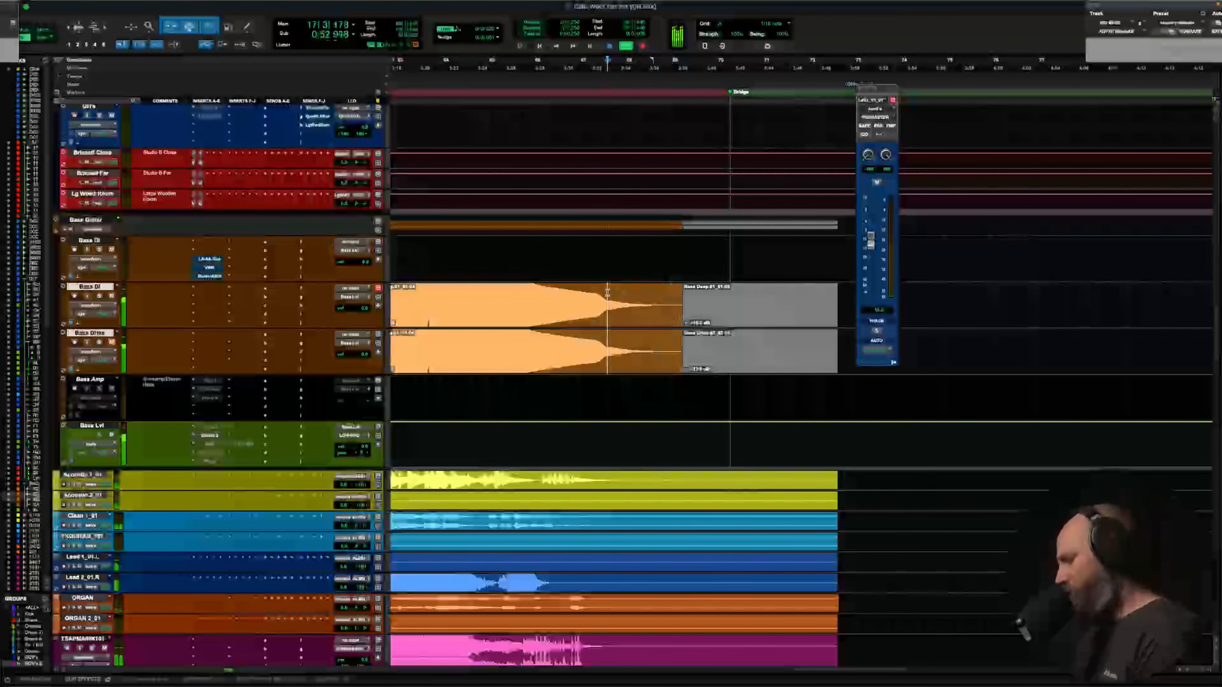
Select part of the last sustained bass section on Bass DI and Bass Drive and group the two tracks as "Bass"
key("r")
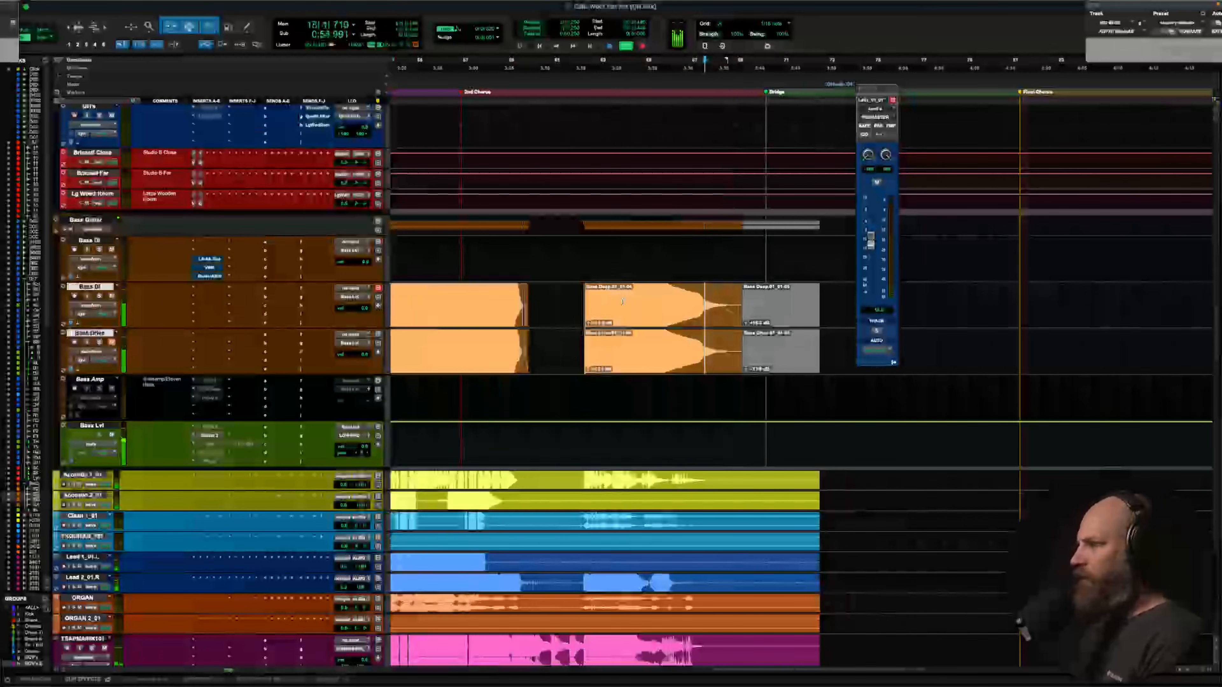
left_click_drag(622, 302, 669, 345)
key("super+g")
type("Ba")
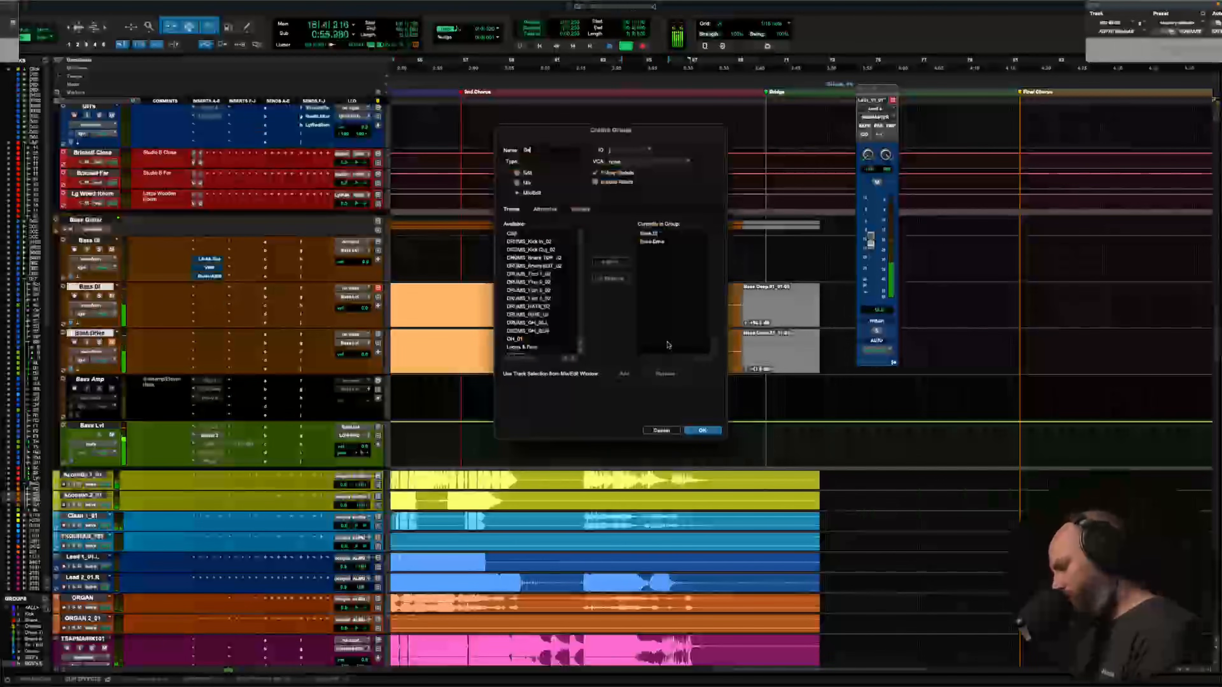
type("ss")
key("Return")
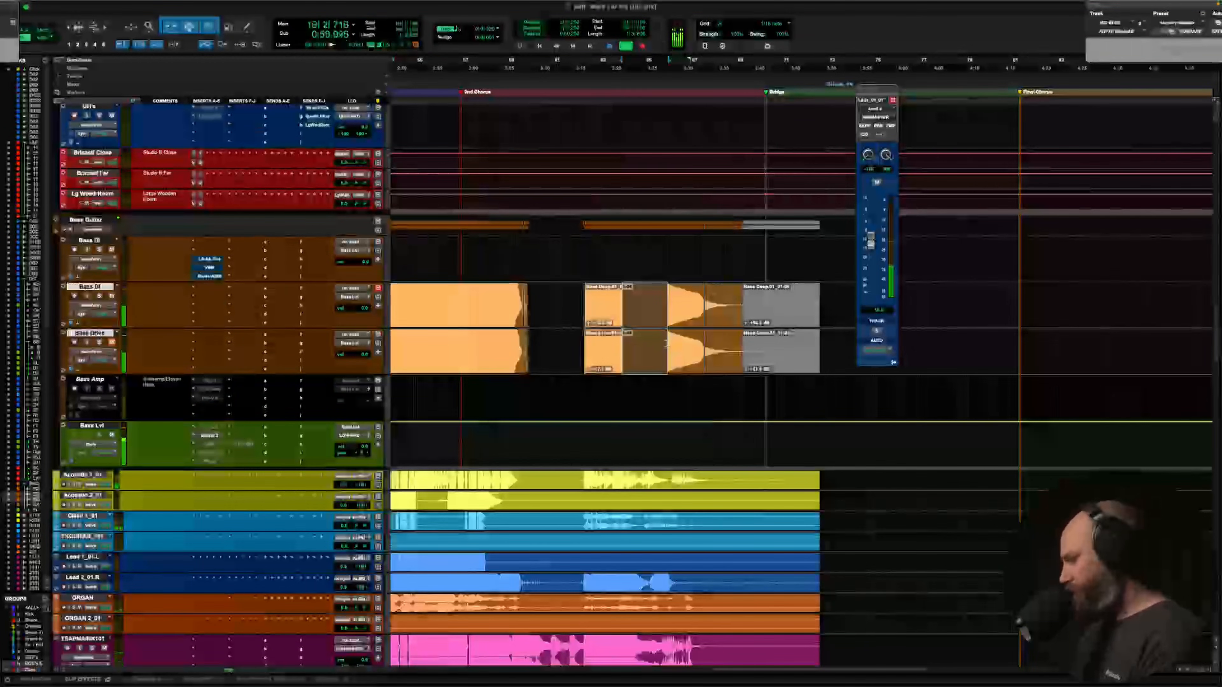
key("r")
key("r")
scroll(409, 407, "down", 2)
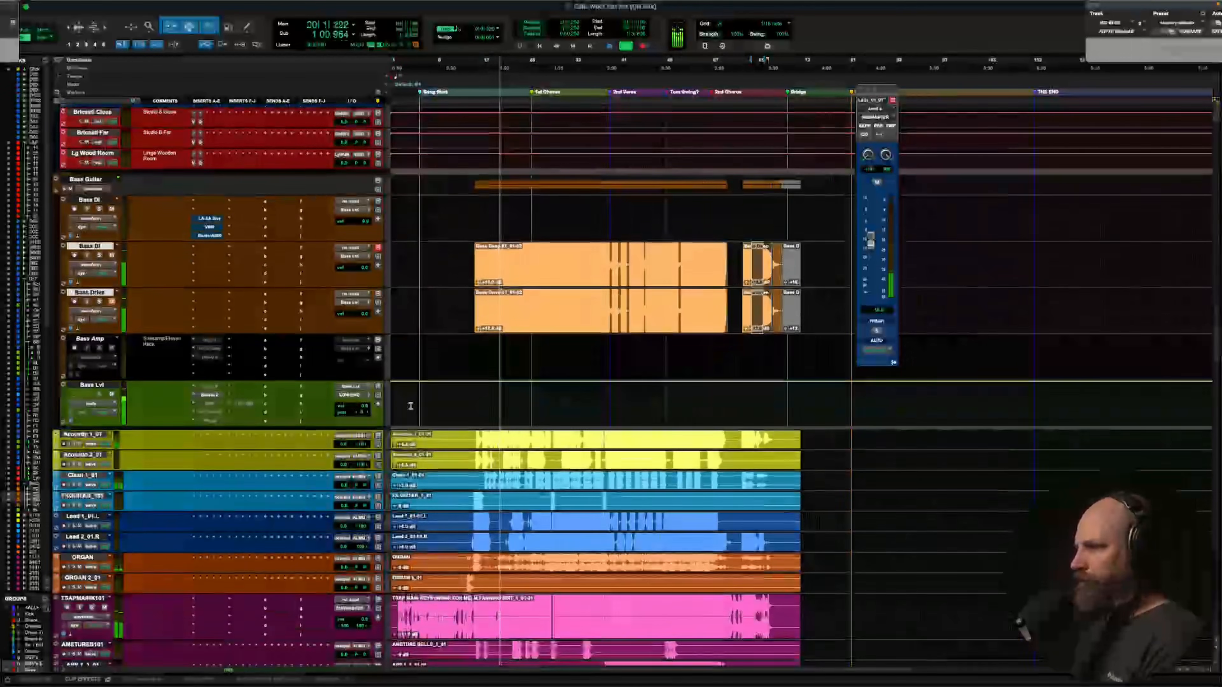
Delete the short silence after the sustained bass run near the end of the 1st Chorus on Bass DI and Bass Drive
scroll(481, 385, "down", 2)
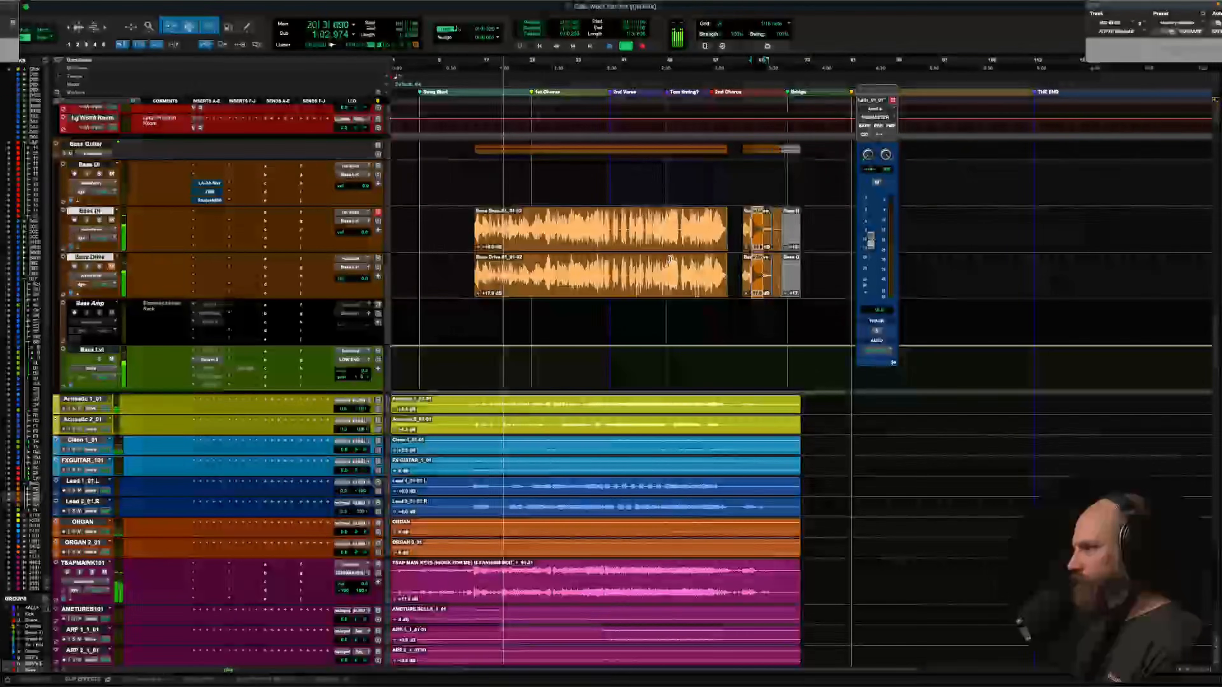
key("t")
key("t")
key("t")
key("t")
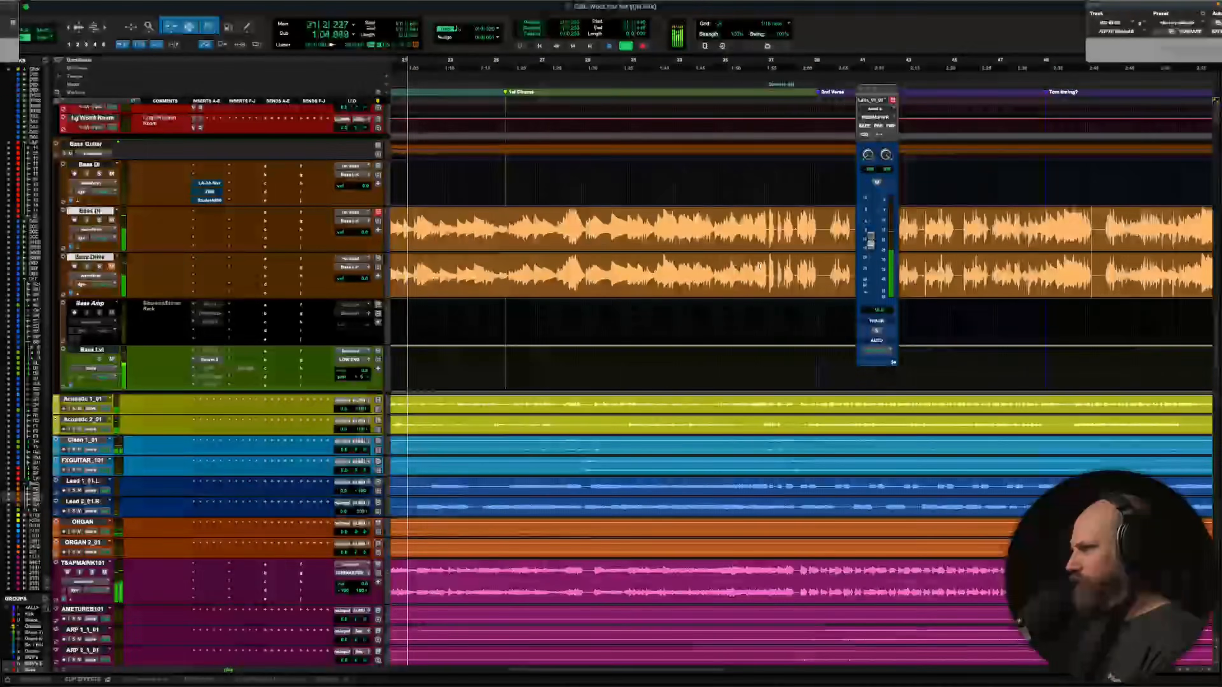
scroll(772, 266, "right", 3)
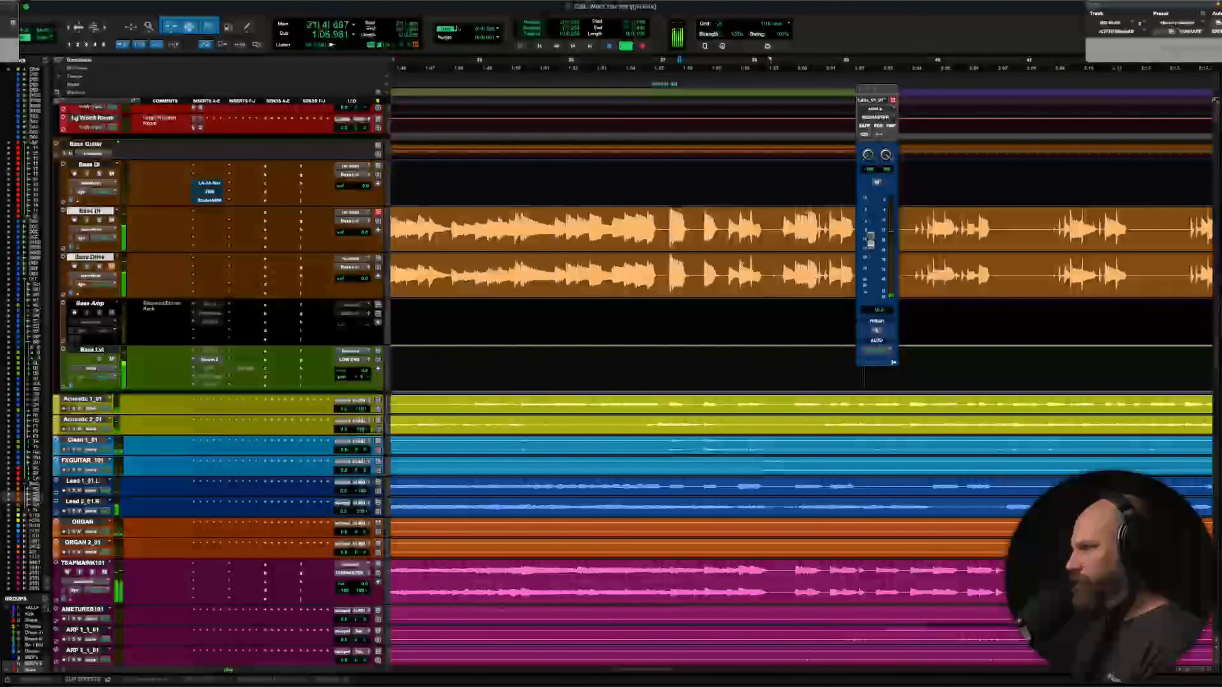
left_click(643, 264)
key("t")
key("t")
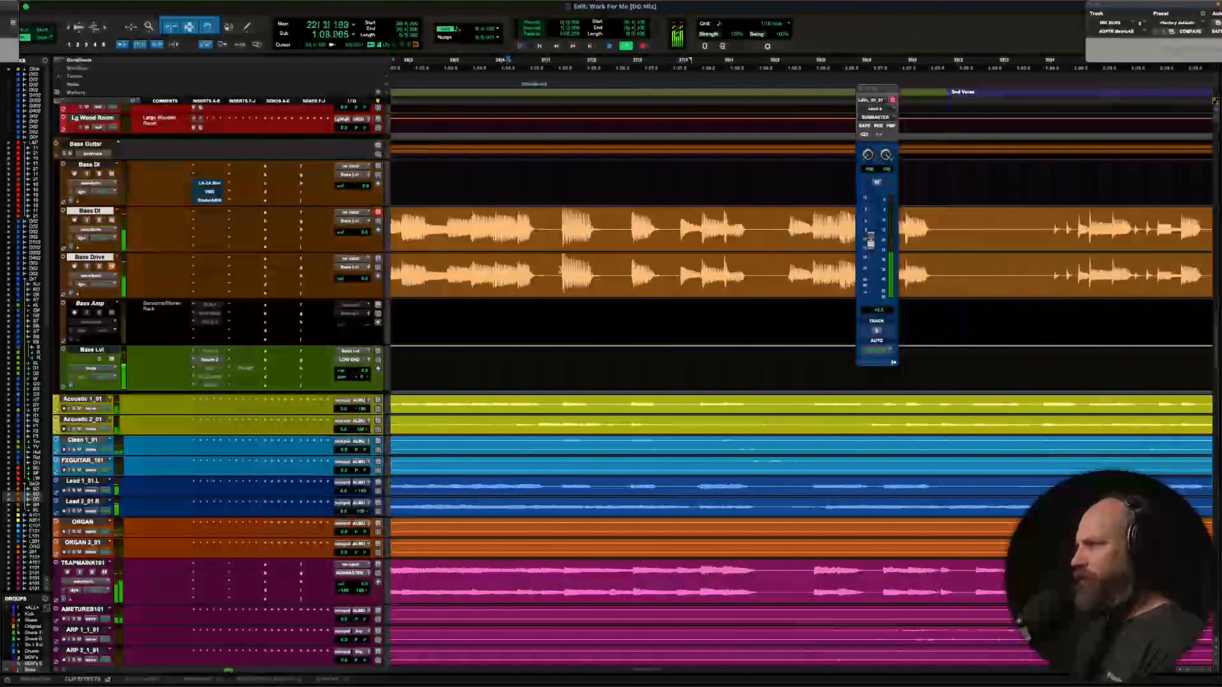
left_click_drag(535, 262, 554, 260)
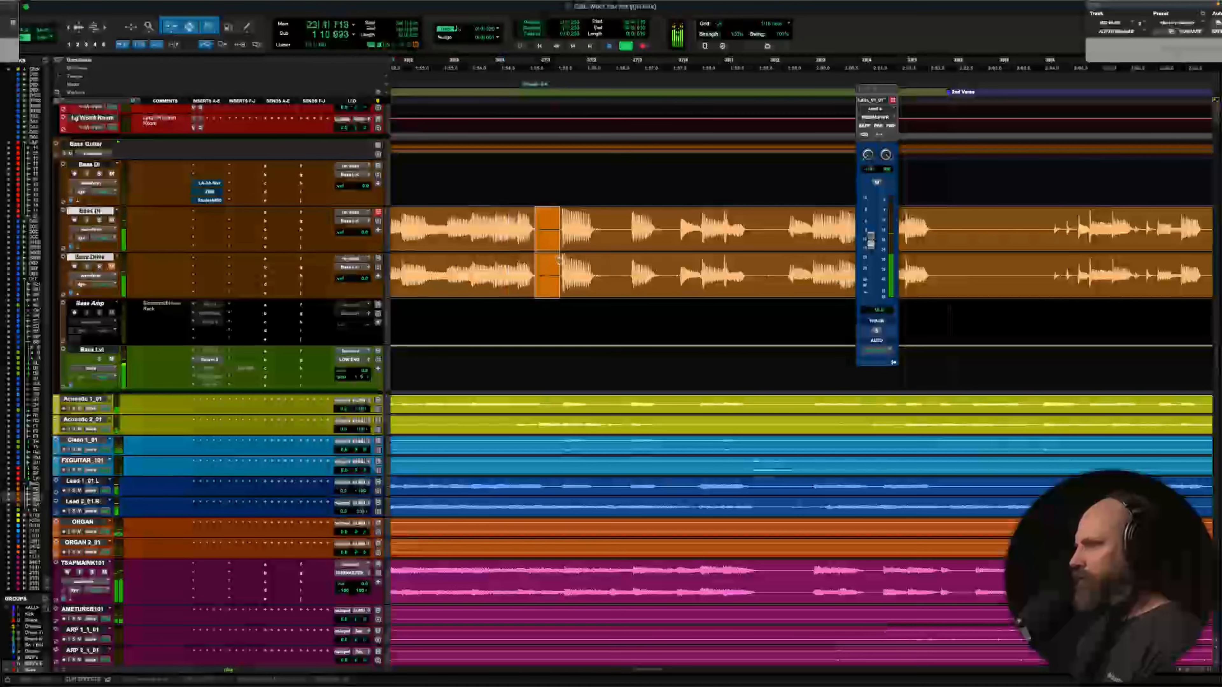
key("Delete")
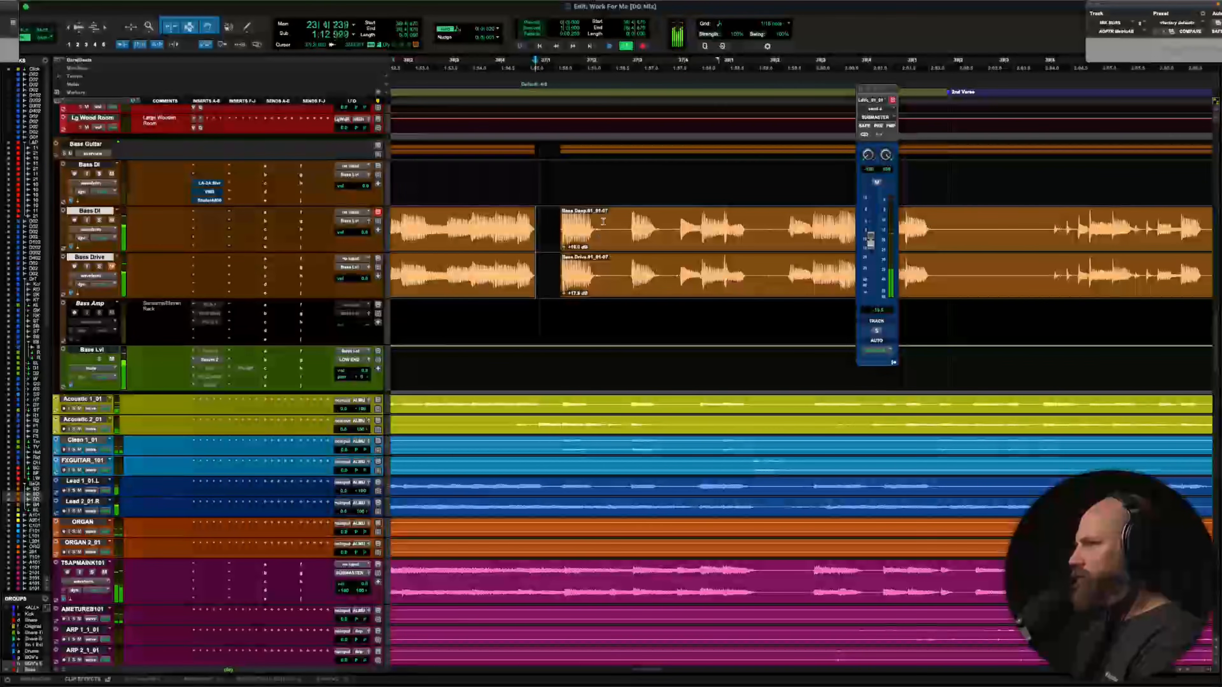
Delete the silent gaps on both sides of the next short bass note in the 1st Chorus on both bass tracks
left_click_drag(605, 226, 626, 277)
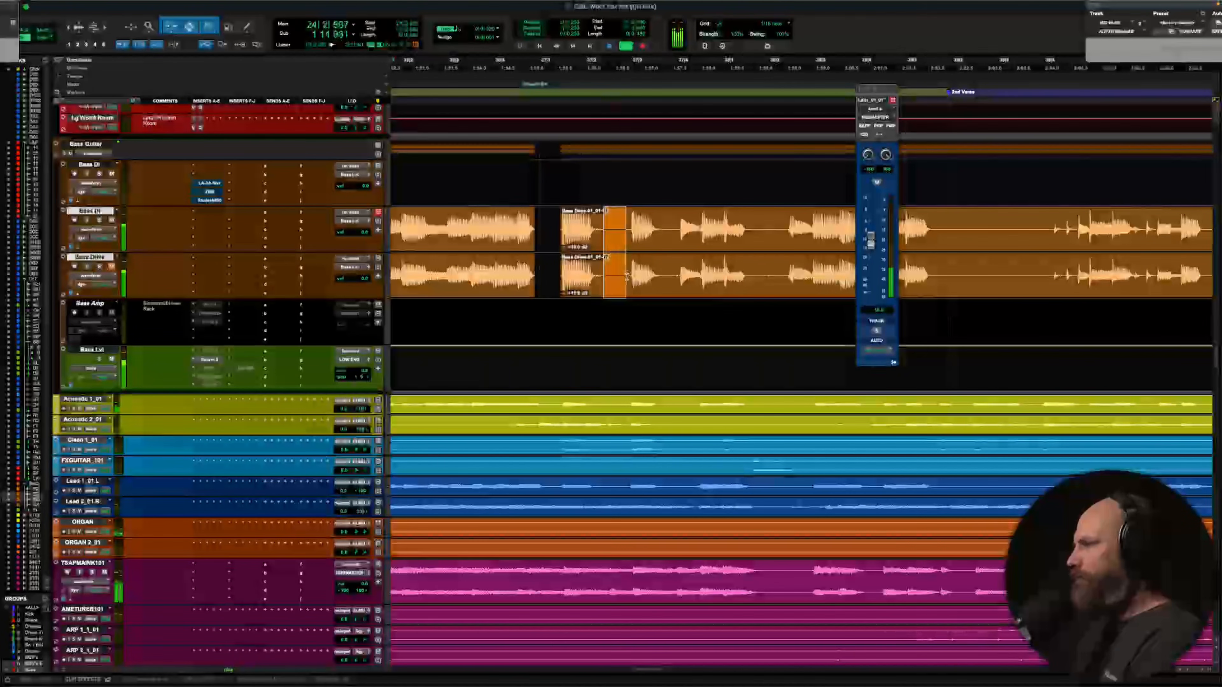
key("Delete")
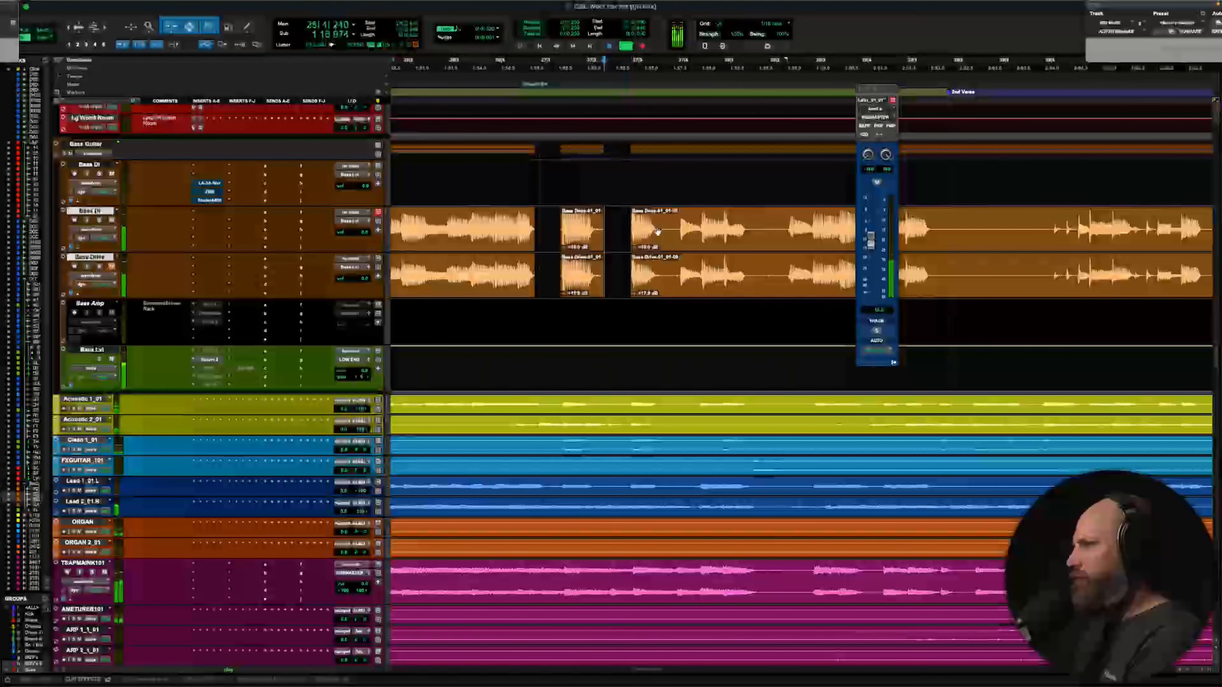
left_click_drag(659, 219, 667, 218)
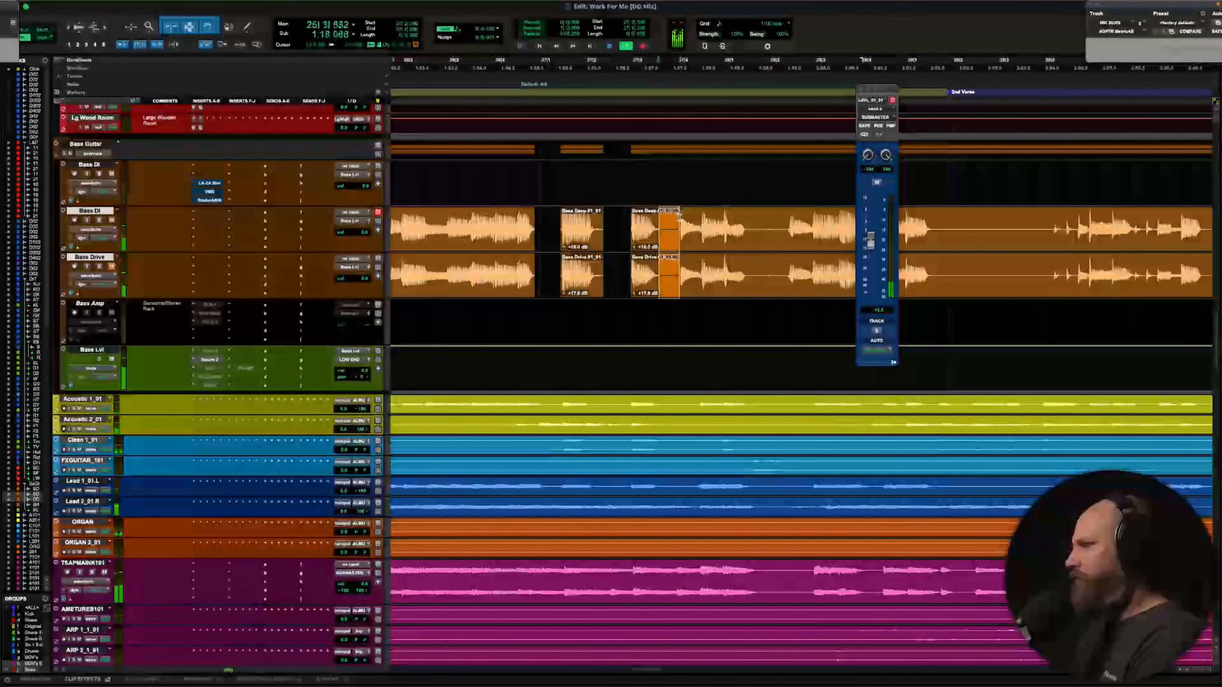
key("Delete")
Delete the silences before and after the last 1st Chorus bass phrase, including the one across the 2nd Verse marker
scroll(603, 220, "right", 5)
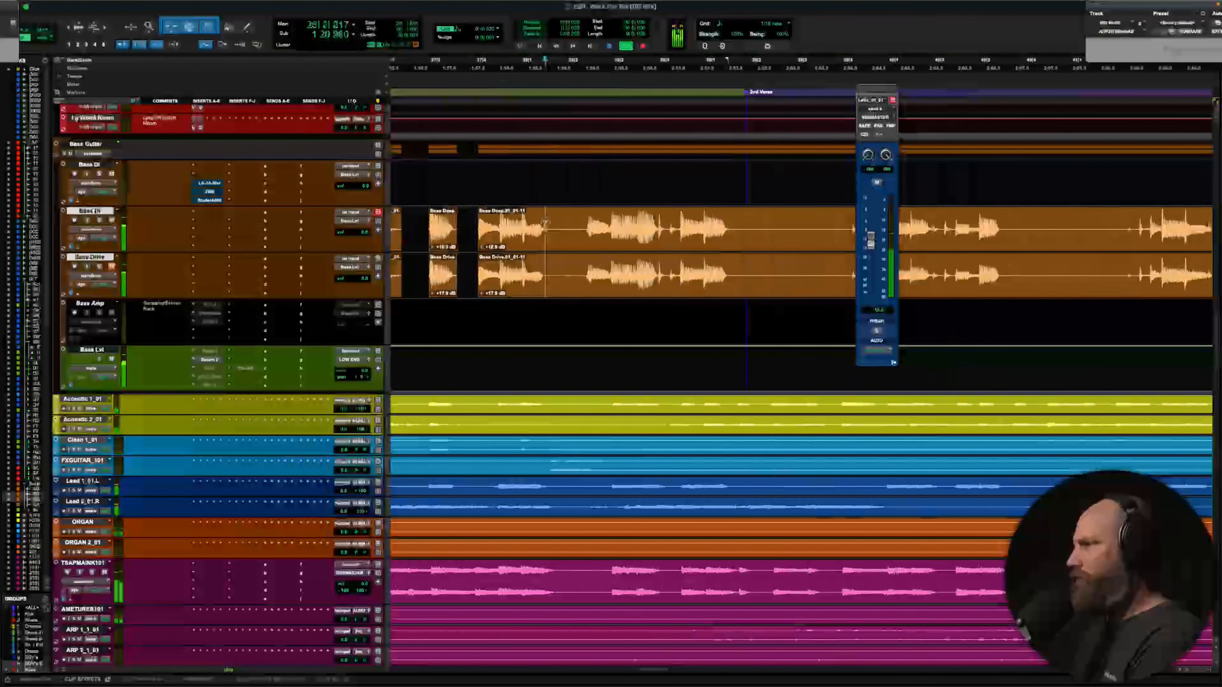
left_click_drag(545, 223, 582, 224)
key("Delete")
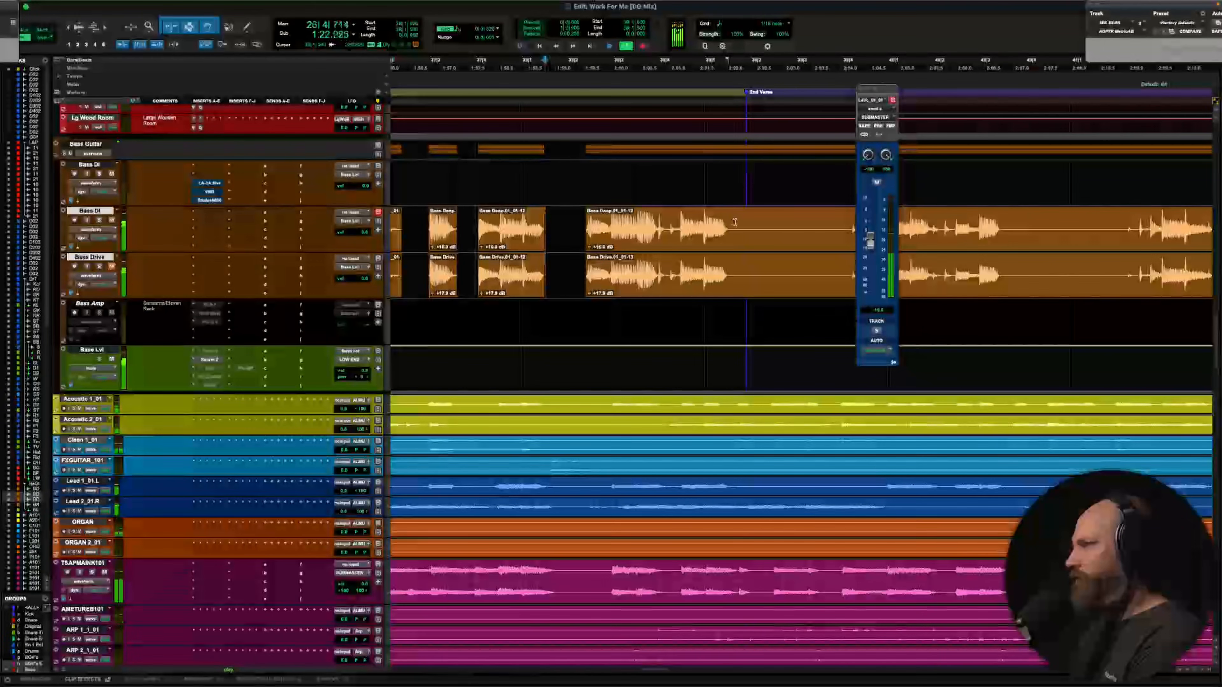
left_click_drag(731, 220, 846, 219)
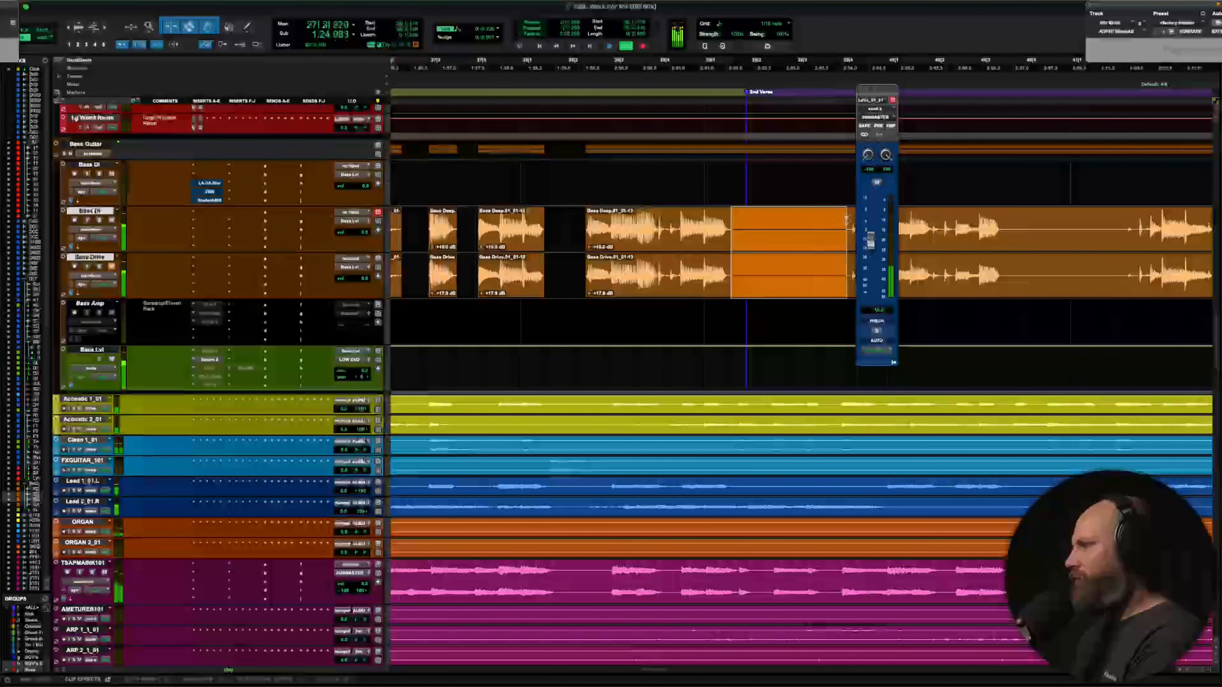
key("Delete")
Delete the next two long silences between the early 2nd Verse bass phrases on Bass DI and Bass Drive
scroll(509, 221, "right", 5)
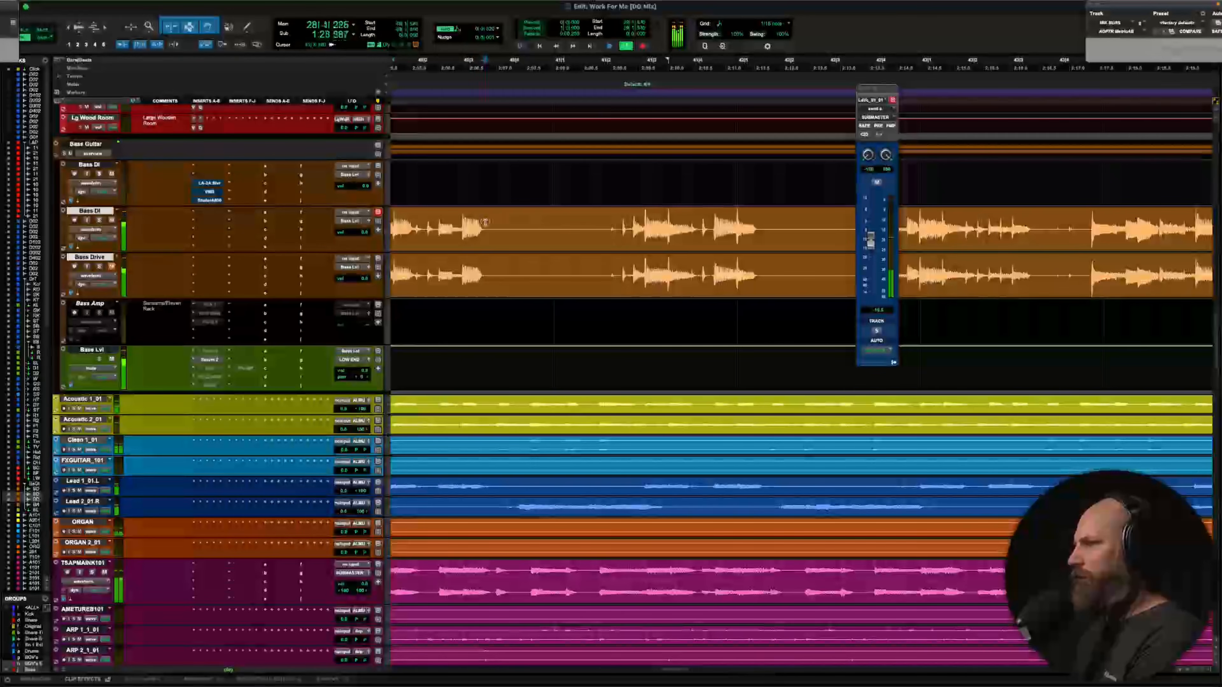
left_click_drag(485, 223, 619, 228)
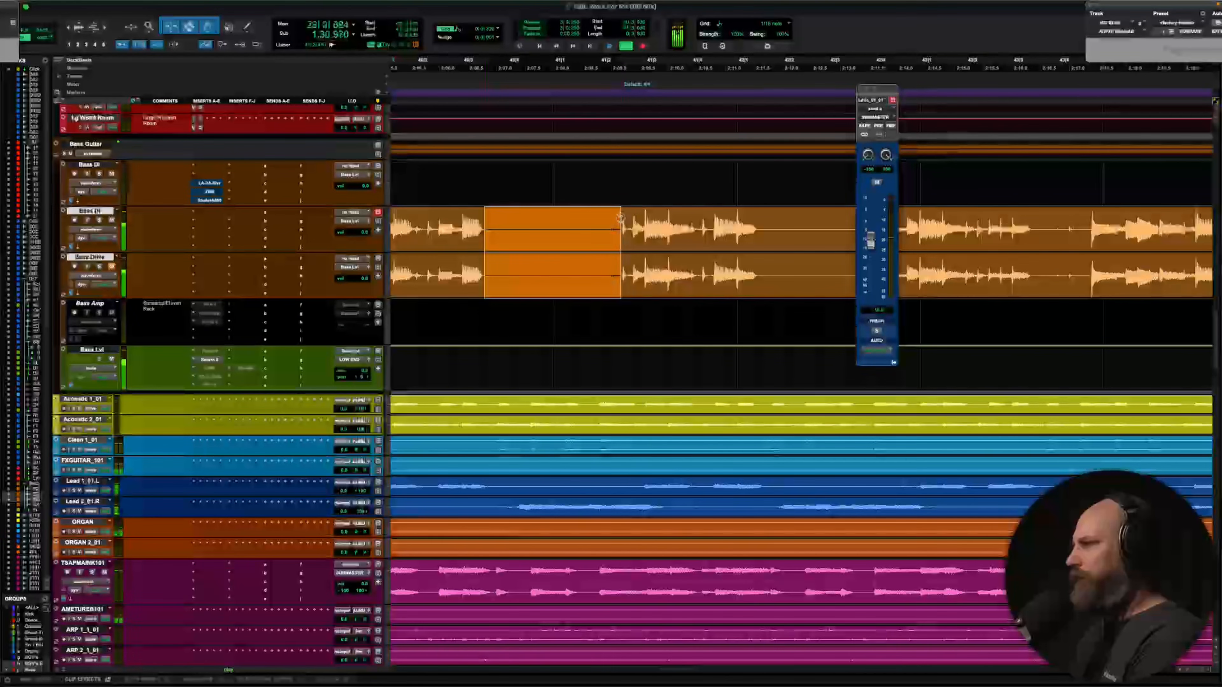
key("Delete")
scroll(606, 220, "right", 3)
left_click_drag(582, 223, 707, 222)
key("Delete")
Enlarge the audio waveform display and delete the next short and long silent gaps in the 2nd Verse bass clips
scroll(706, 219, "right", 3)
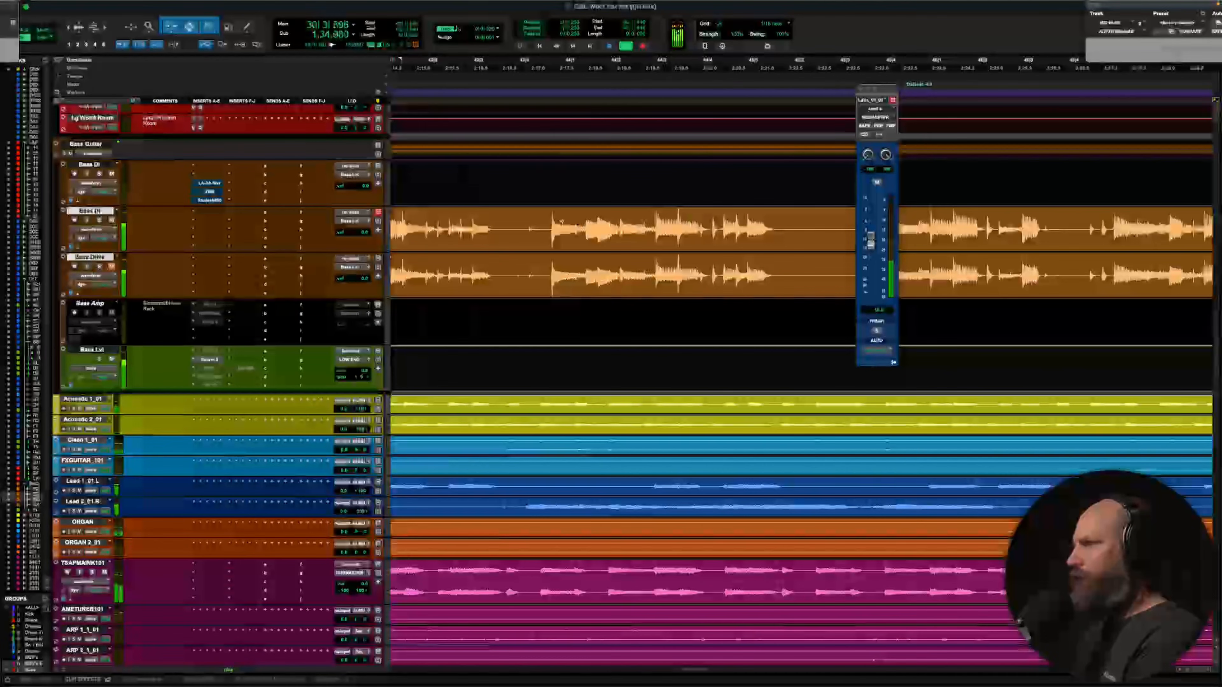
key("super+alt+bracketright")
key("super+alt+bracketright")
key("super+alt+bracketright")
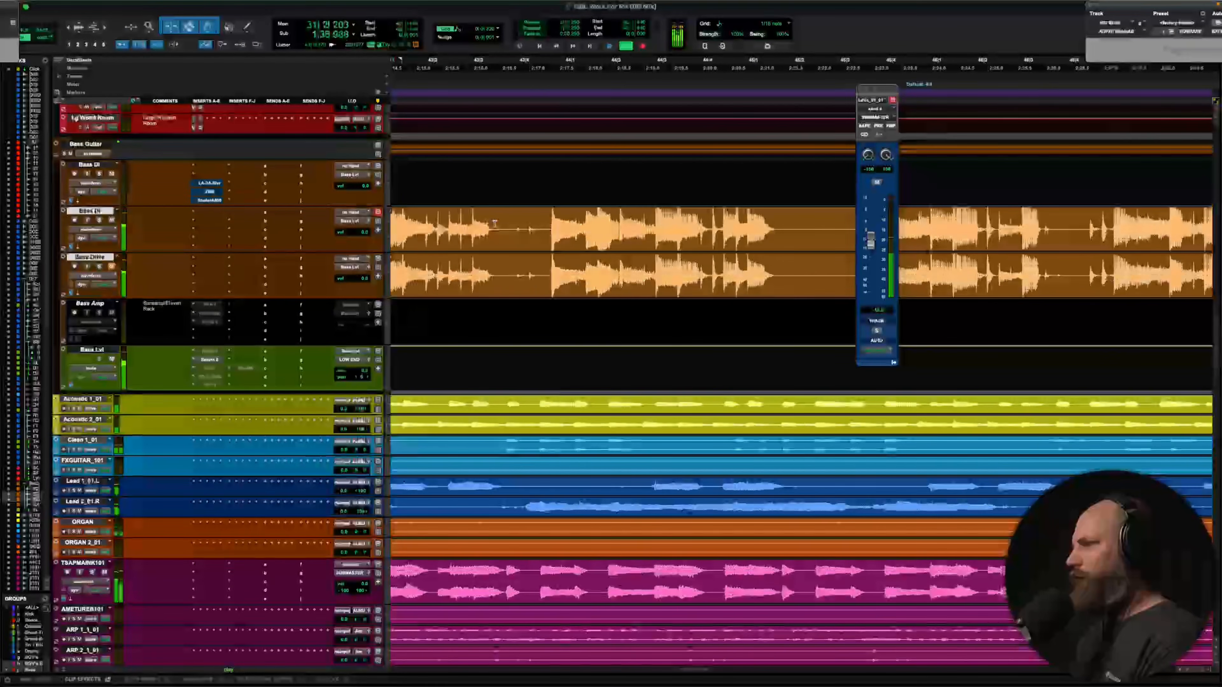
left_click_drag(497, 223, 525, 221)
key("Delete")
scroll(527, 221, "right", 3)
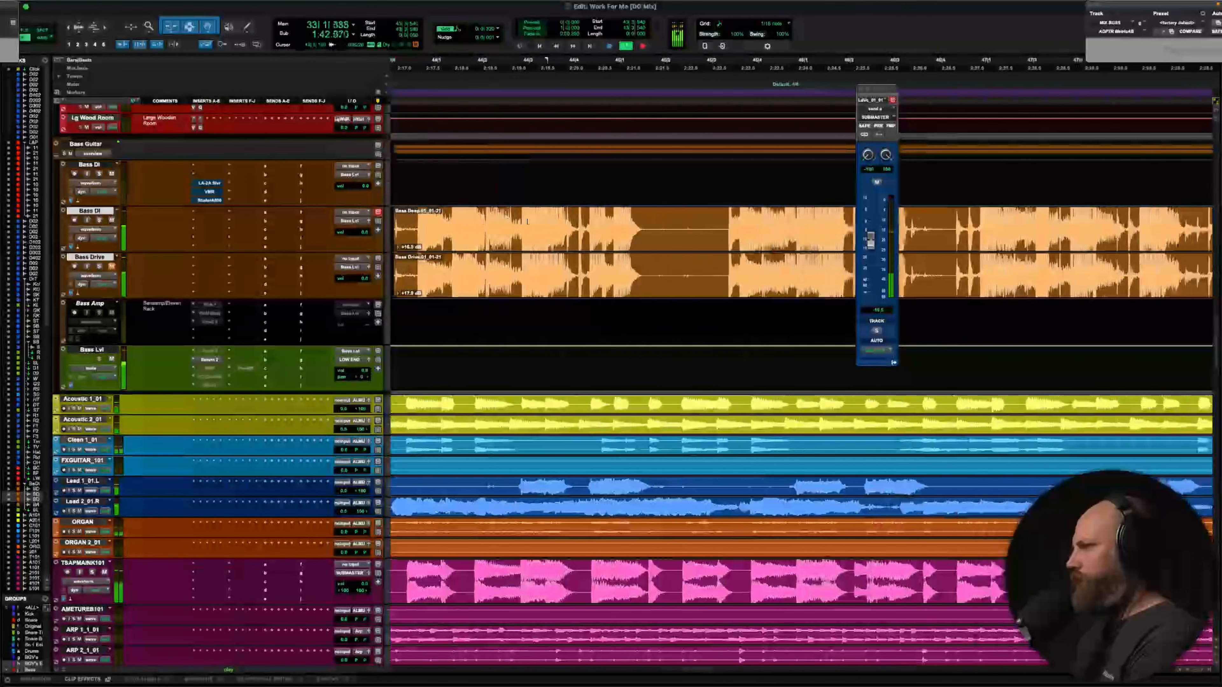
left_click_drag(643, 221, 719, 219)
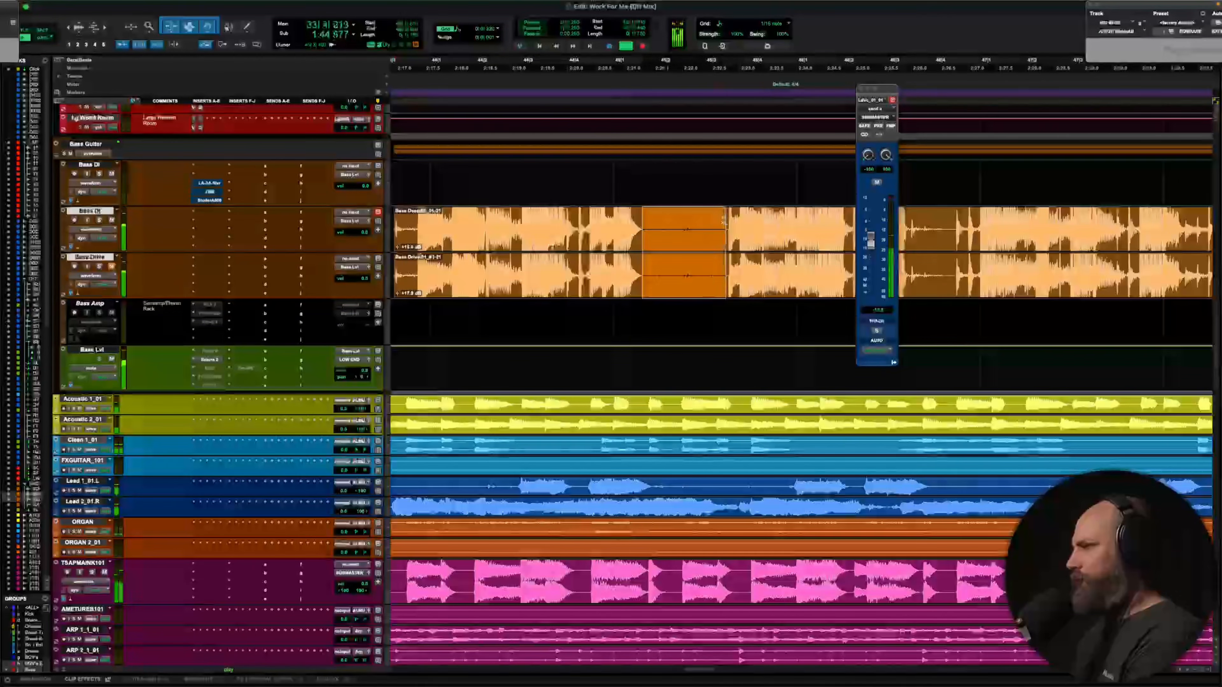
key("Delete")
Delete the short silence ahead of the "Tom timing?" marker on both bass tracks and fade out the preceding clip ends
scroll(722, 220, "right", 8)
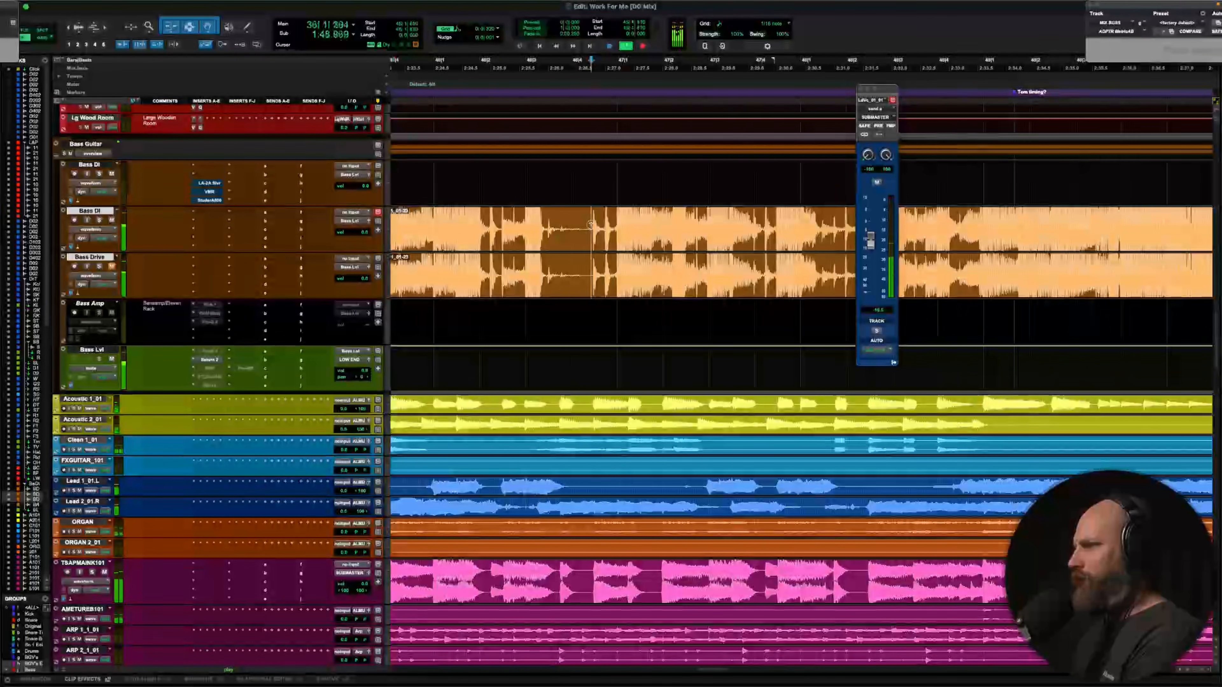
left_click_drag(591, 225, 566, 237)
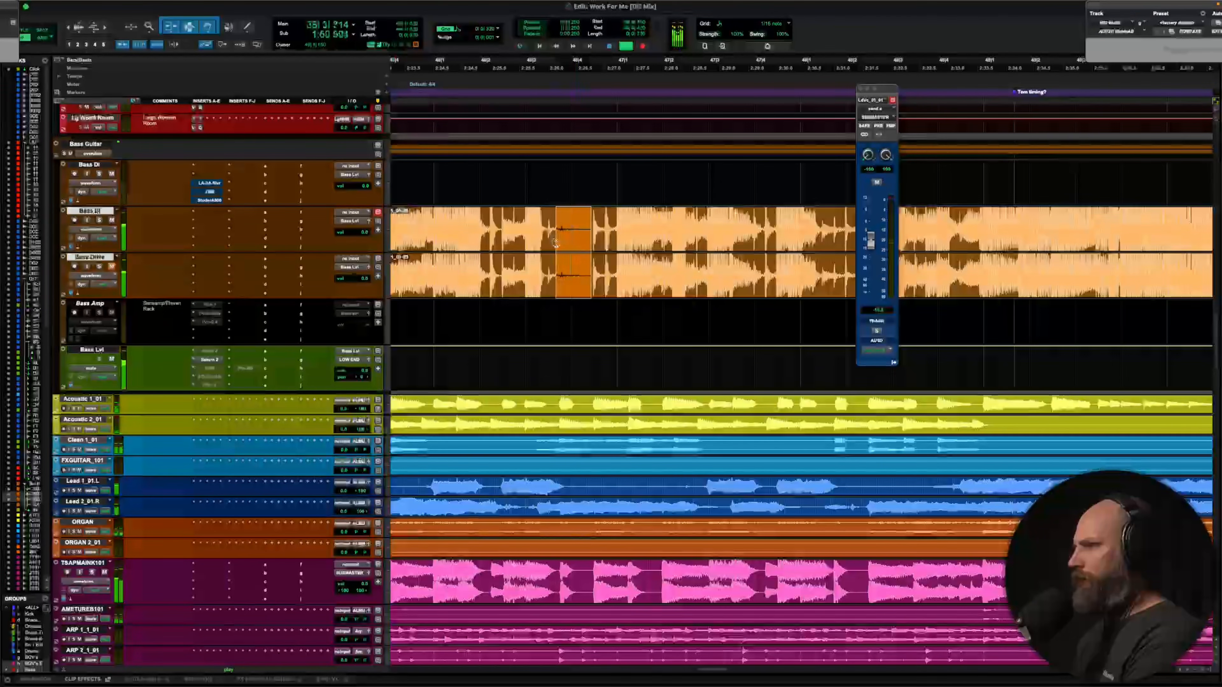
key("Delete")
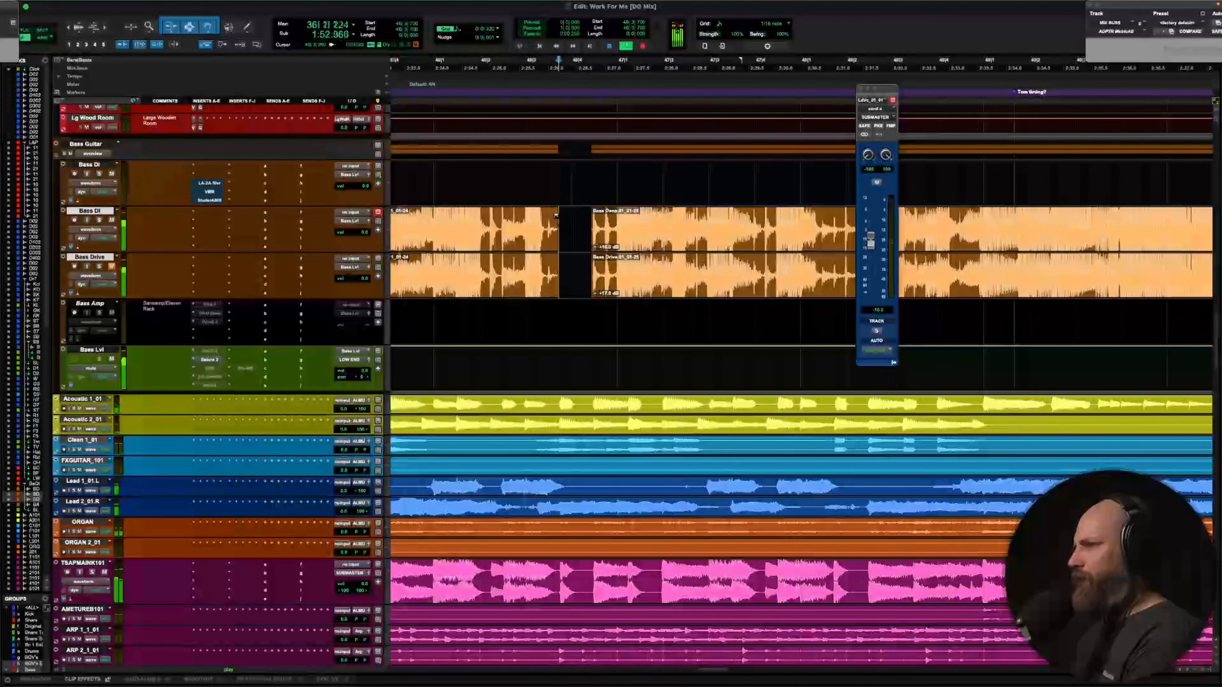
left_click_drag(557, 214, 552, 214)
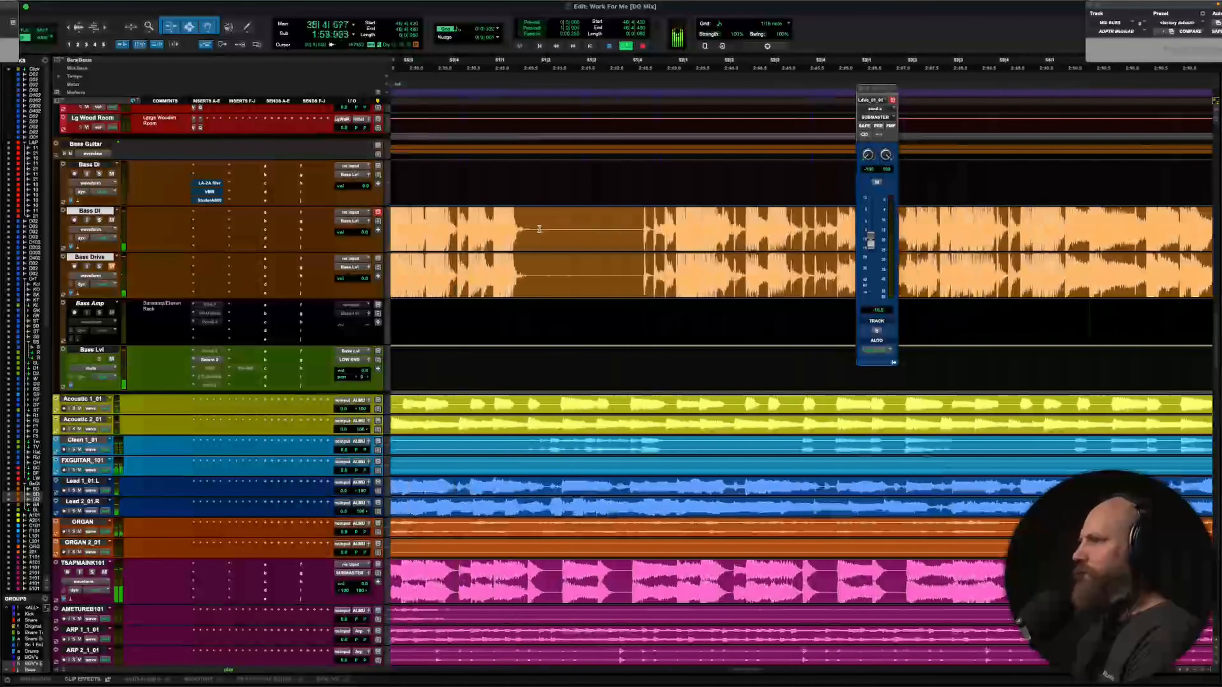
Delete the long silence after the "Tom timing?" marker on both bass tracks and fade out the note before it
left_click_drag(537, 220, 648, 224)
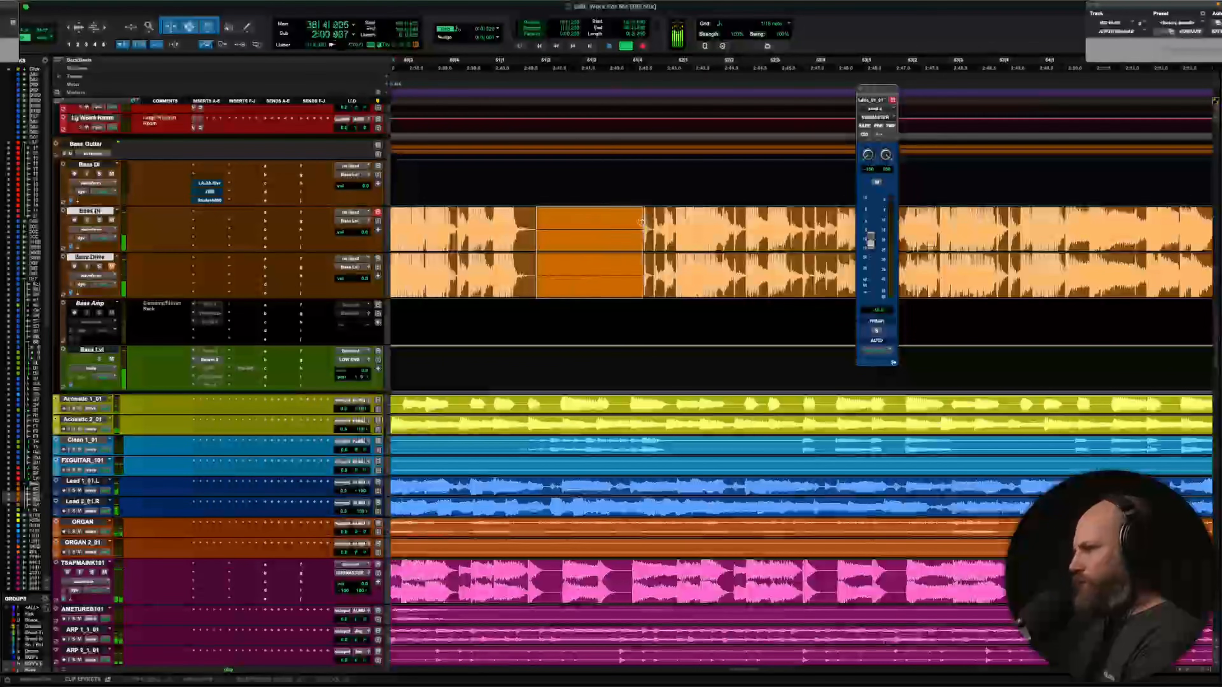
key("Delete")
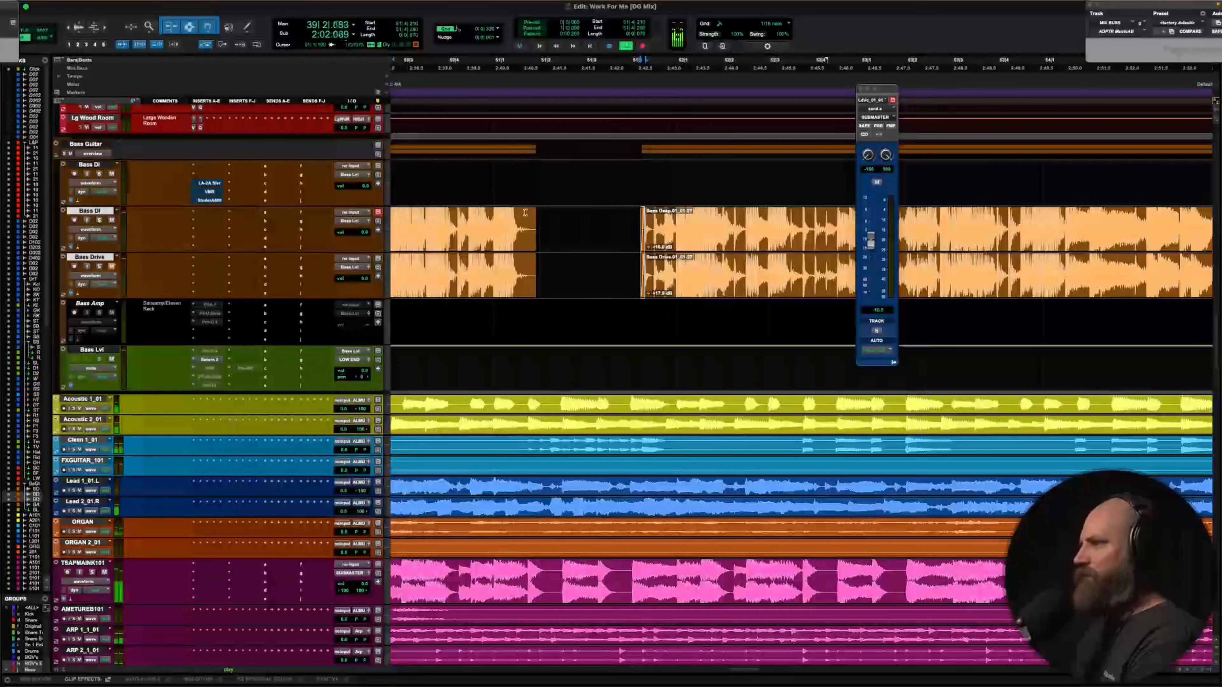
left_click_drag(532, 210, 516, 212)
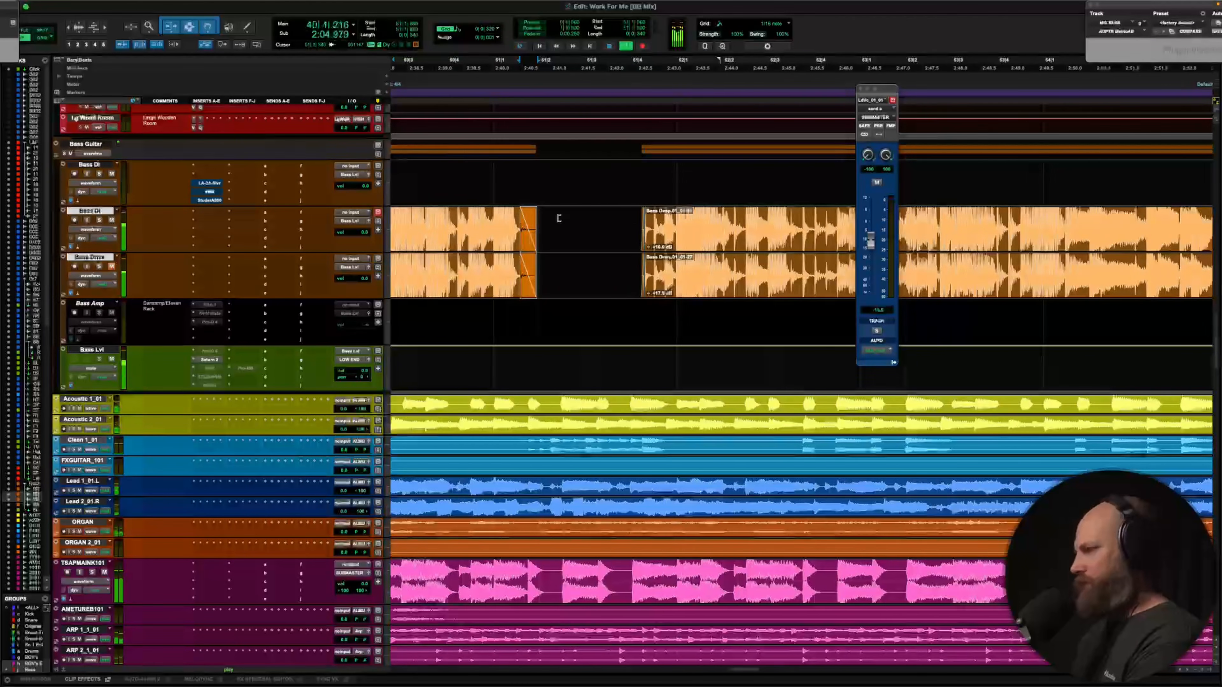
Check the bass tracks up to the 2nd Chorus for remaining gaps and review the edited clips across the song
scroll(564, 222, "right", 10)
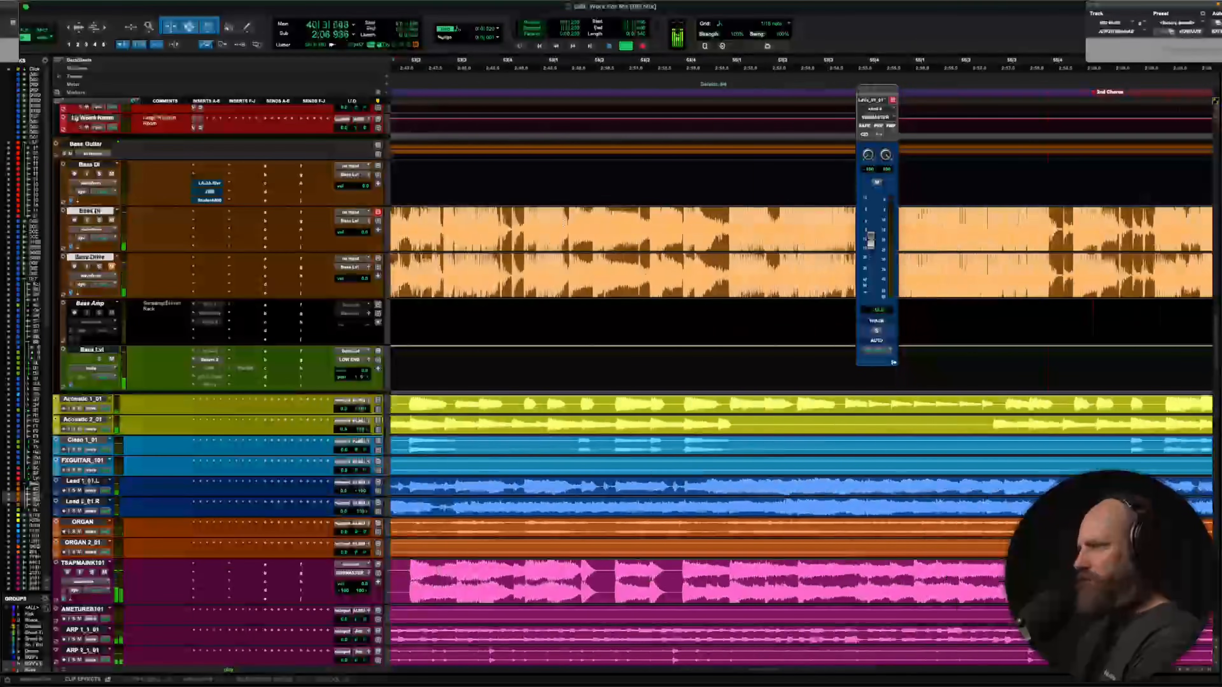
scroll(564, 223, "right", 5)
scroll(564, 223, "left", 12)
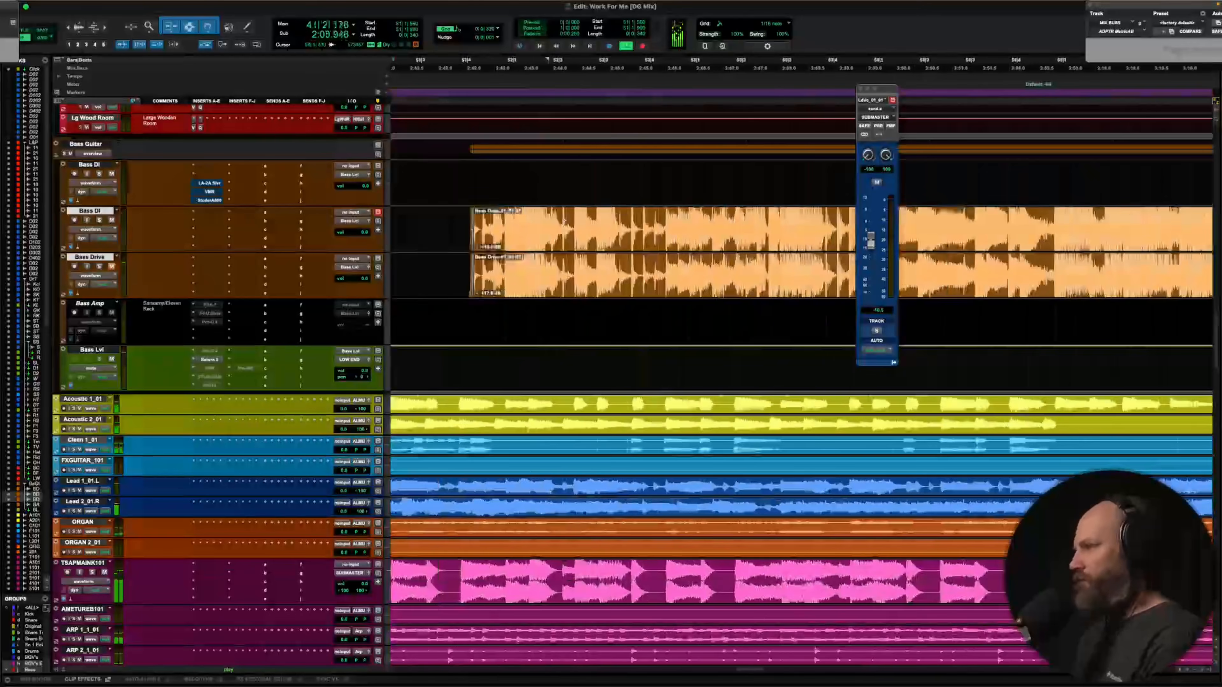
key("r")
key("r")
key("r")
key("r")
scroll(564, 222, "left", 8)
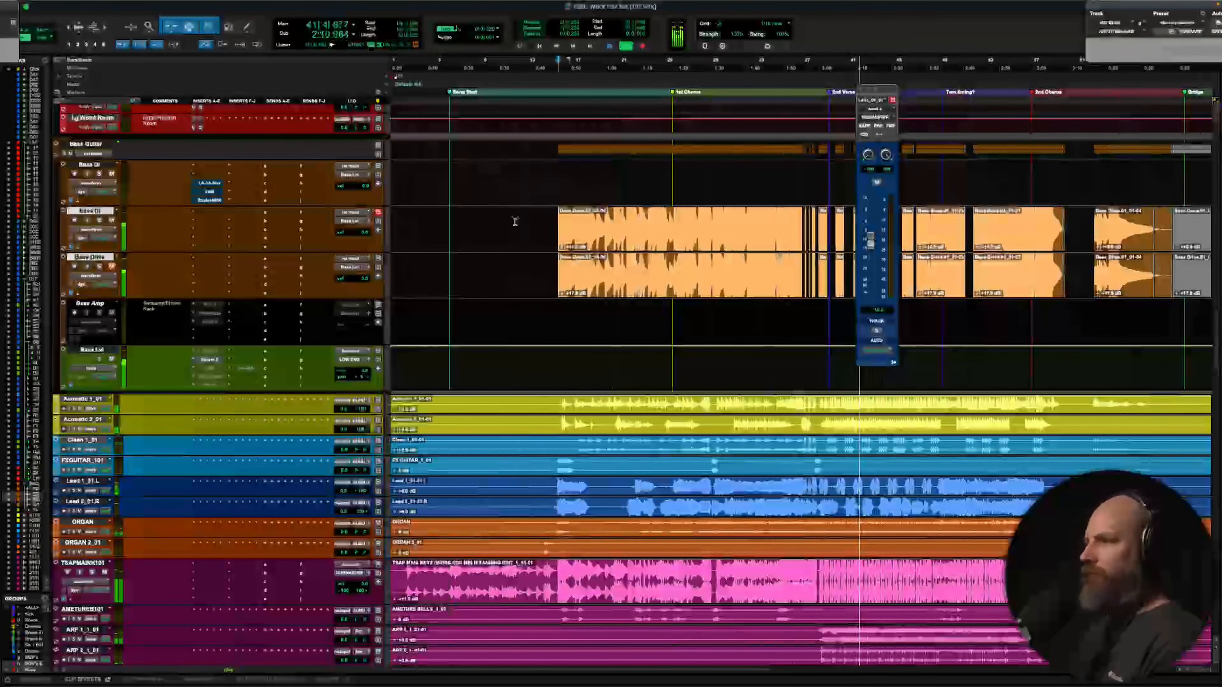
Select the tracks Acoustic 1_01 and Acoustic 2_01 and solo them
scroll(515, 221, "down", 5)
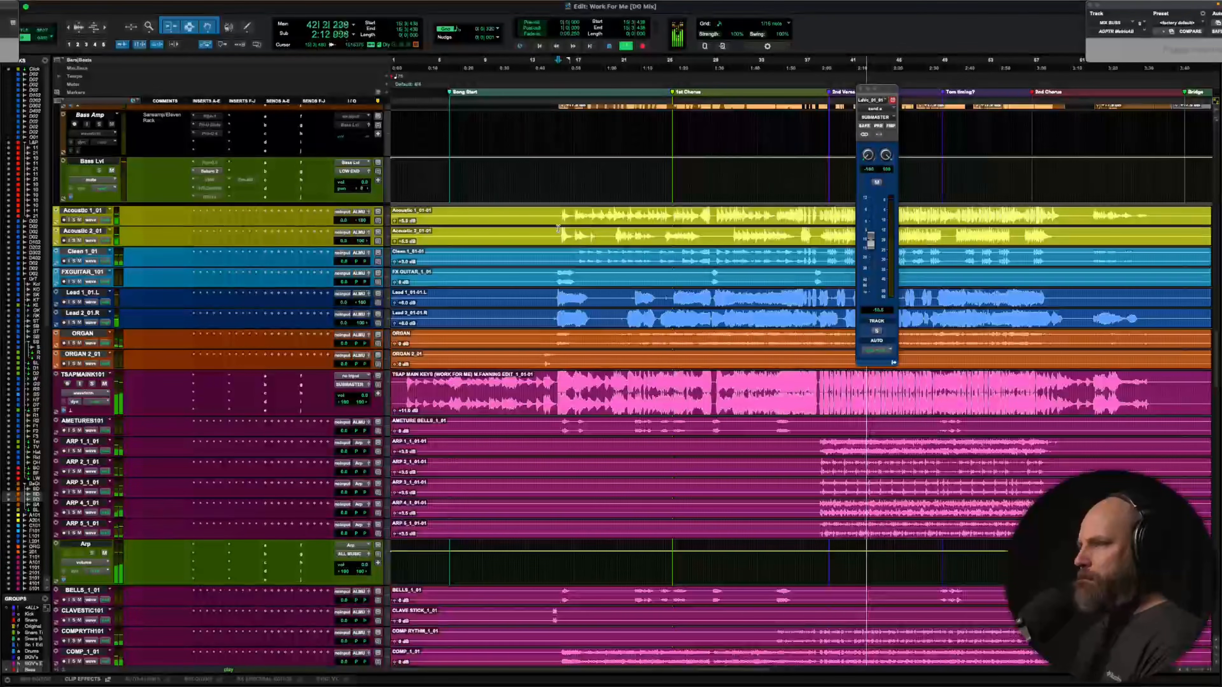
left_click(83, 211)
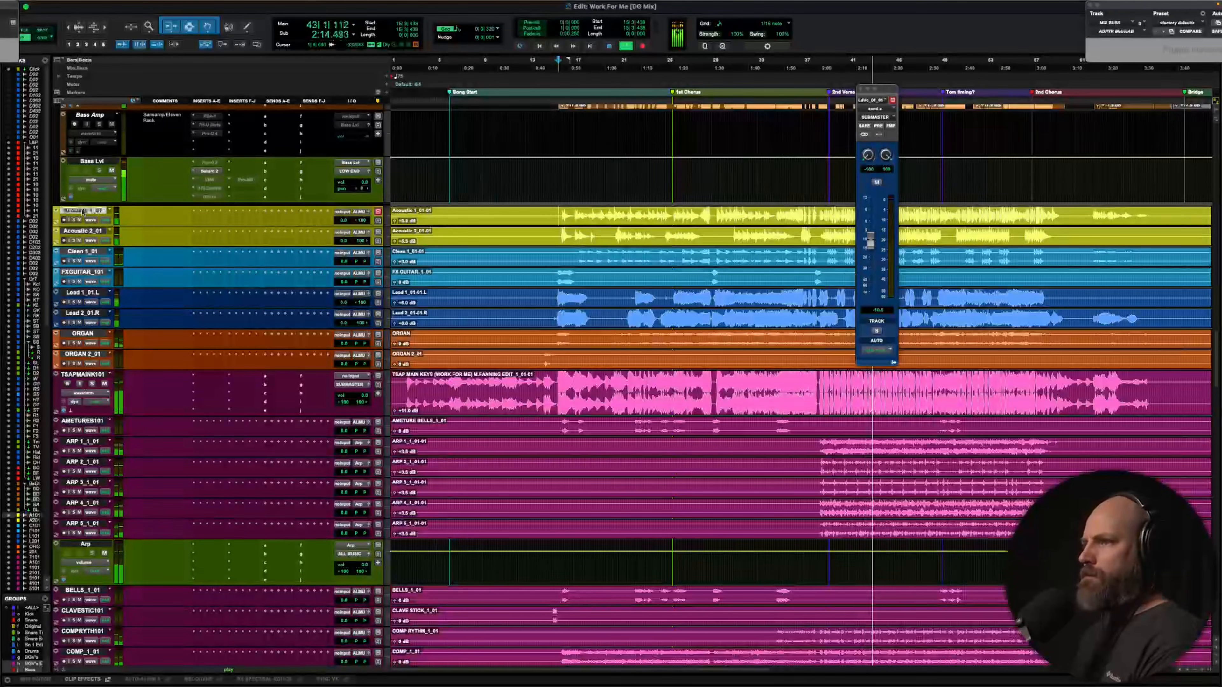
left_click(83, 231, "shift")
key("shift+s")
left_click(378, 212)
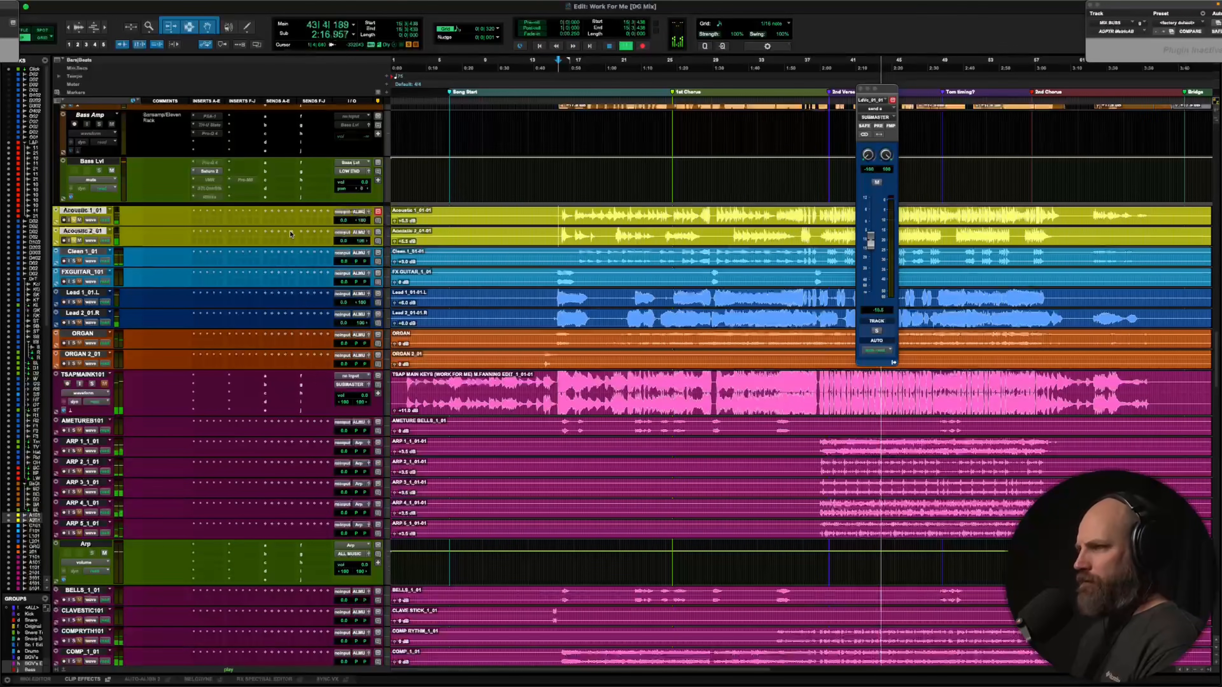
Route both acoustic tracks to a new stereo aux input track named "Acs Gtrs", created next to the current track
left_click(358, 232)
left_click(373, 265)
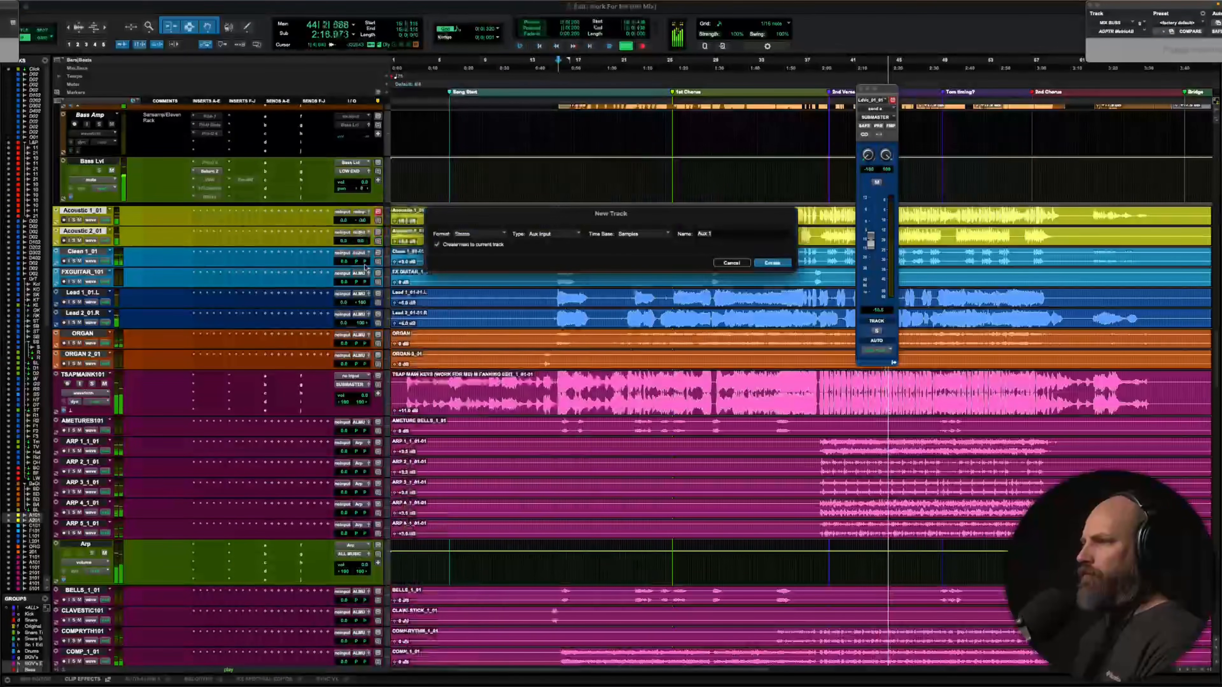
type("Acs Gtr")
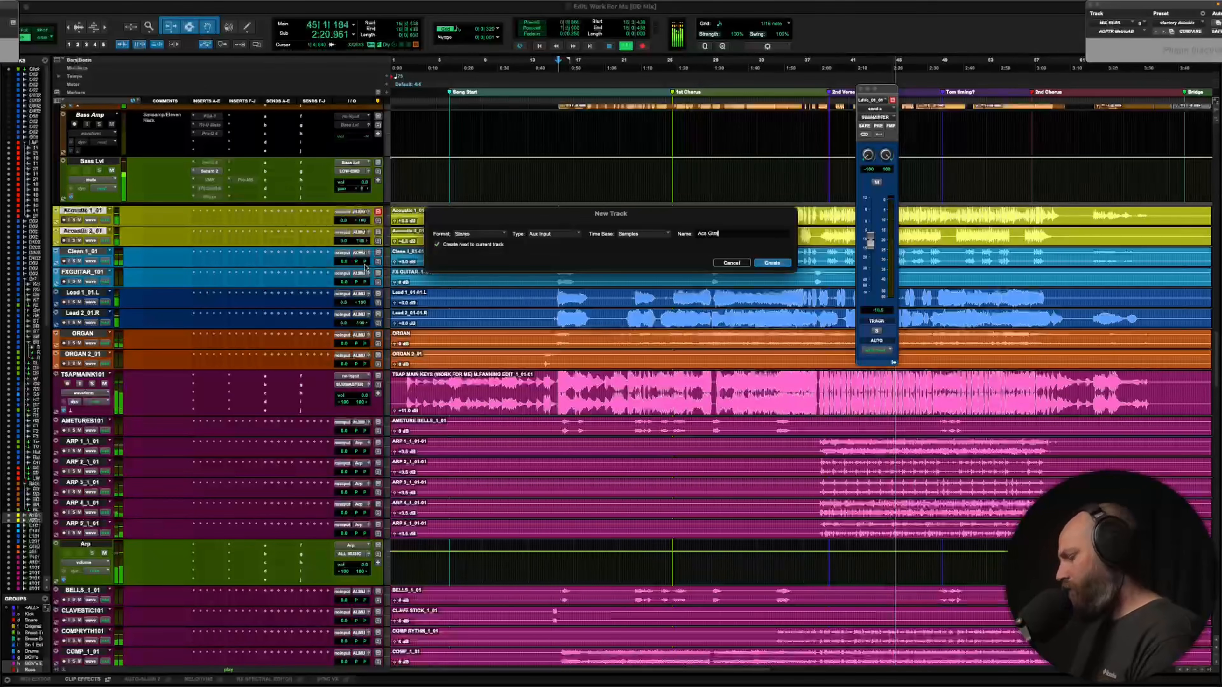
type("s")
key("Return")
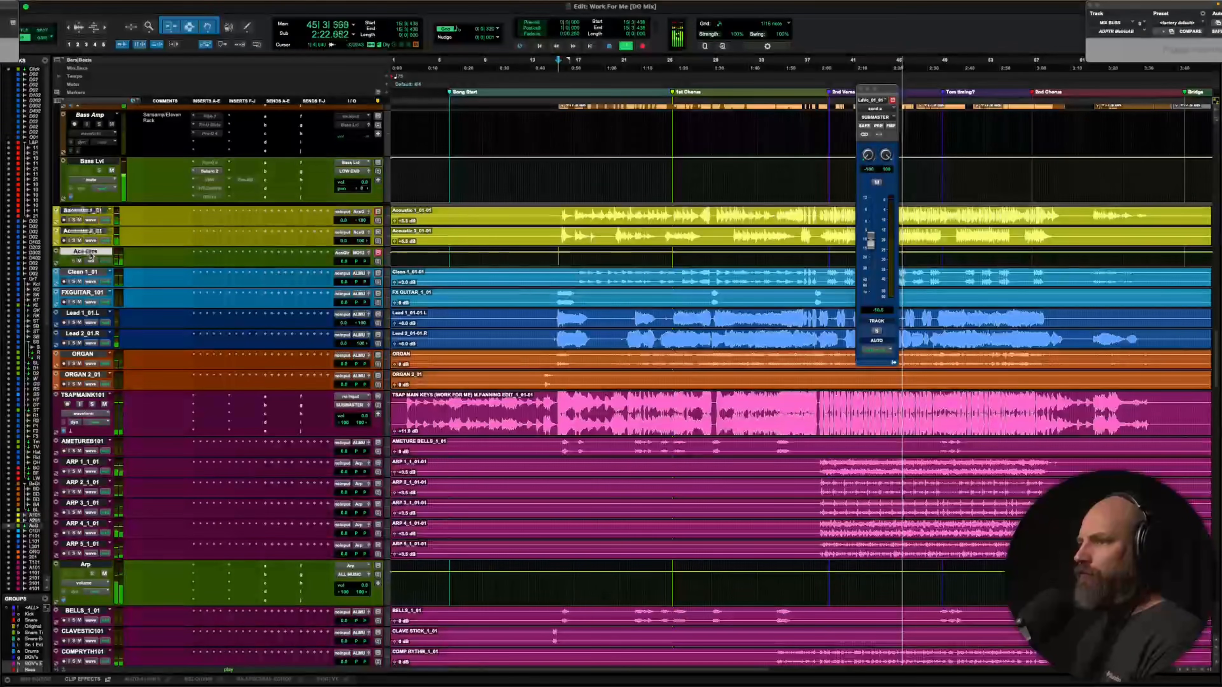
Route the output of the Acs Gtrs aux track to the ALL MUSIC bus and increase the track's height
left_click(359, 254)
type("all m")
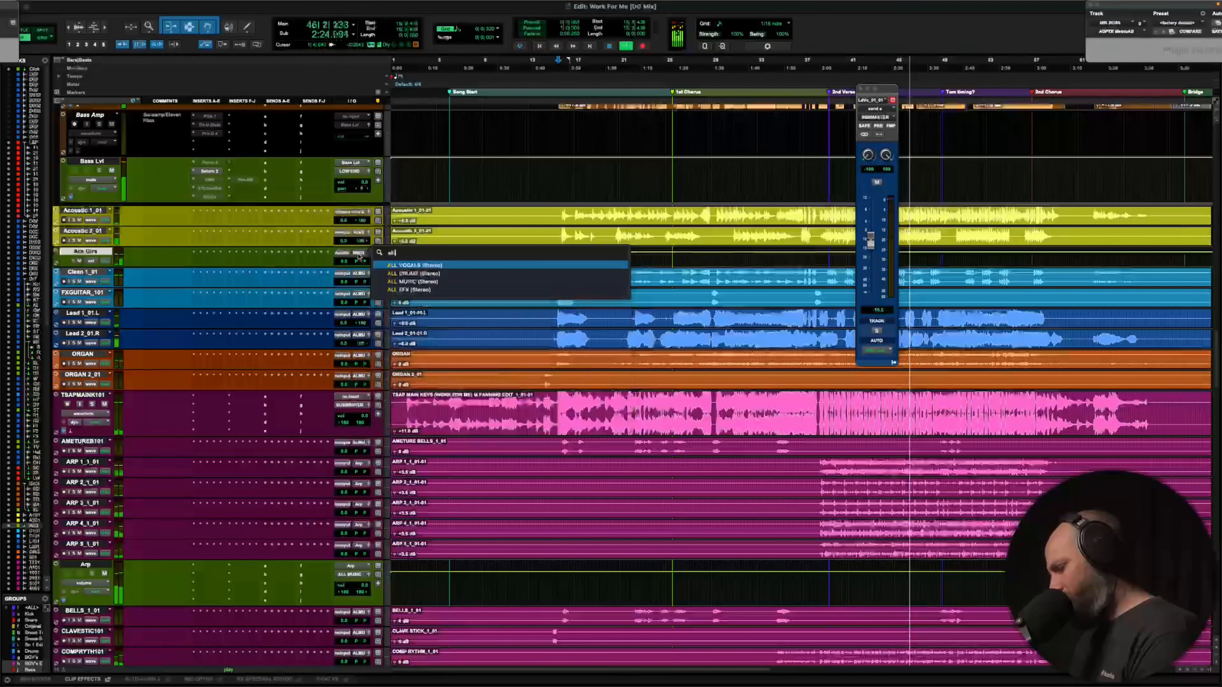
key("Return")
key("ctrl+Up")
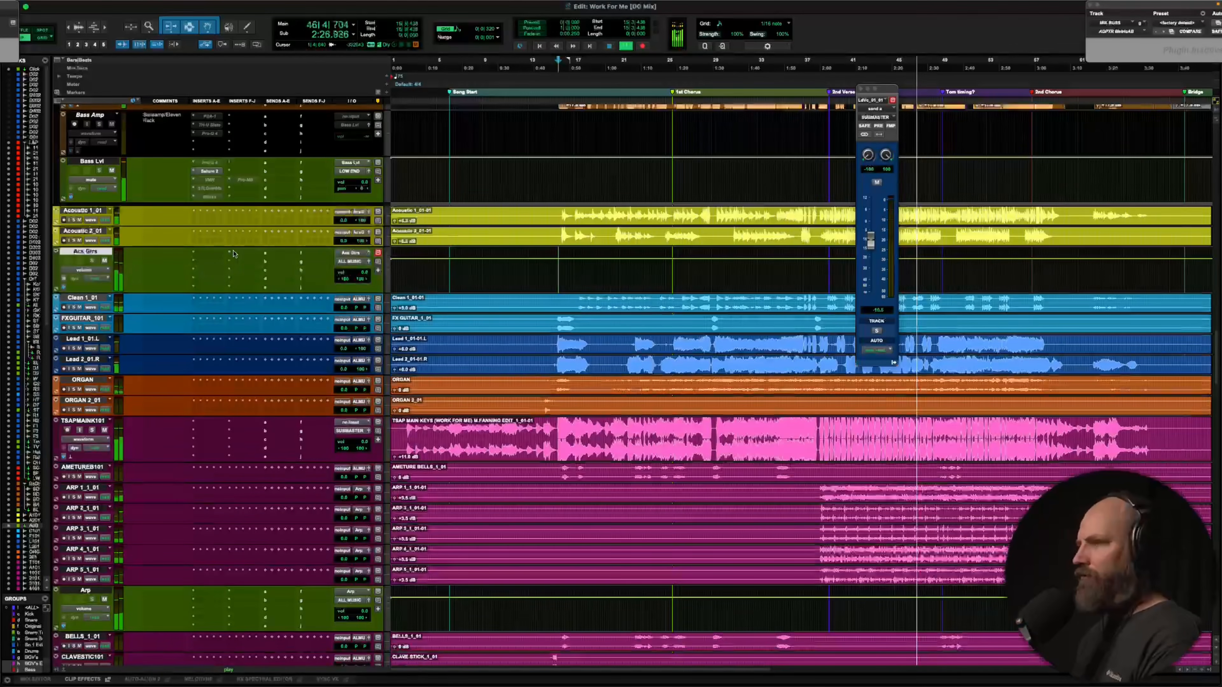
Insert the stereo Lindell 50 Channel plugin on the Acs Gtrs aux track
left_click(207, 253)
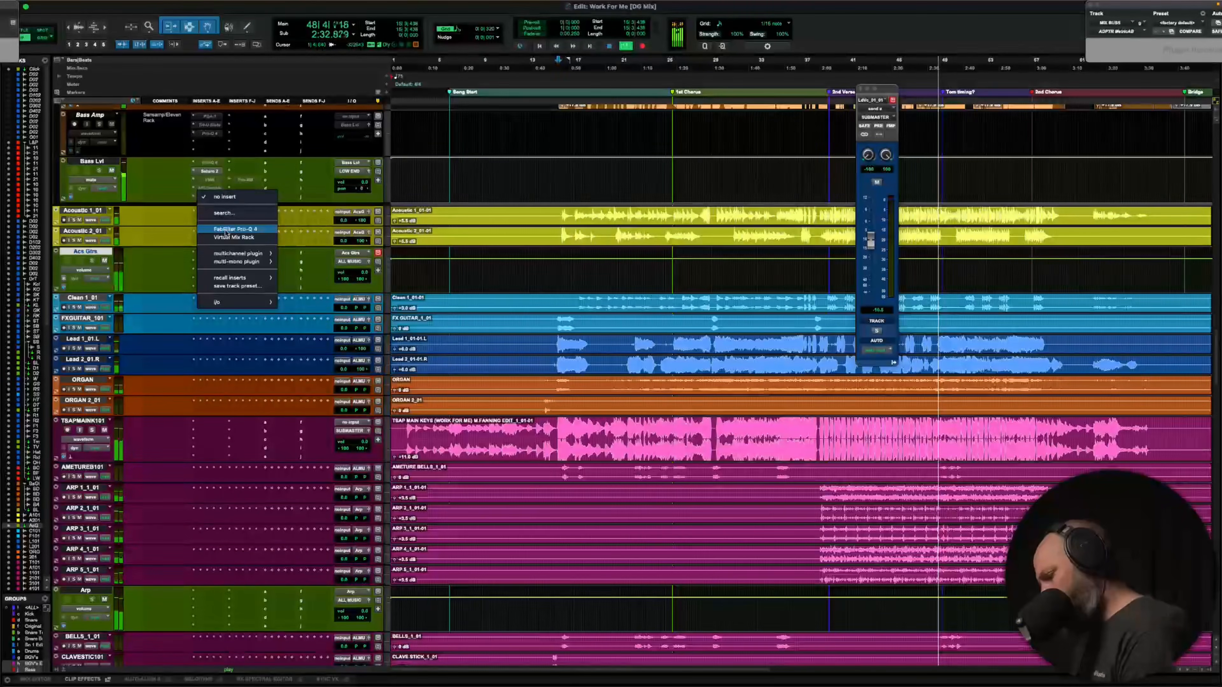
type("50")
key("Down")
key("Down")
key("Down")
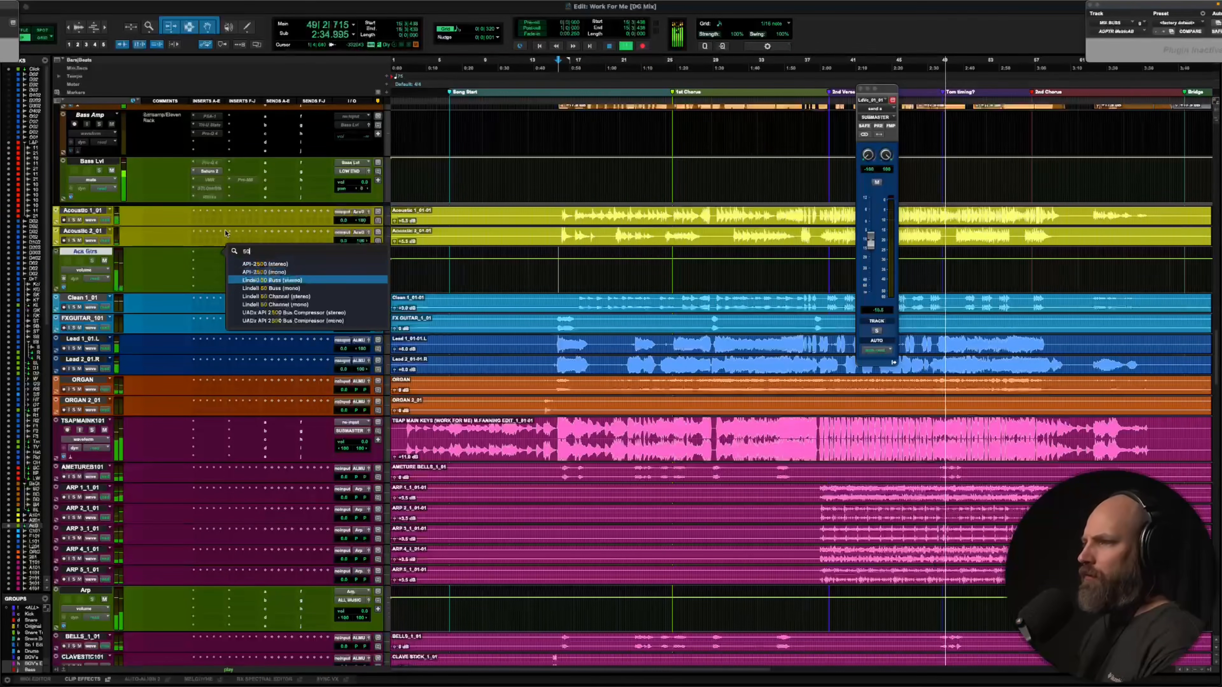
key("Down")
key("Return")
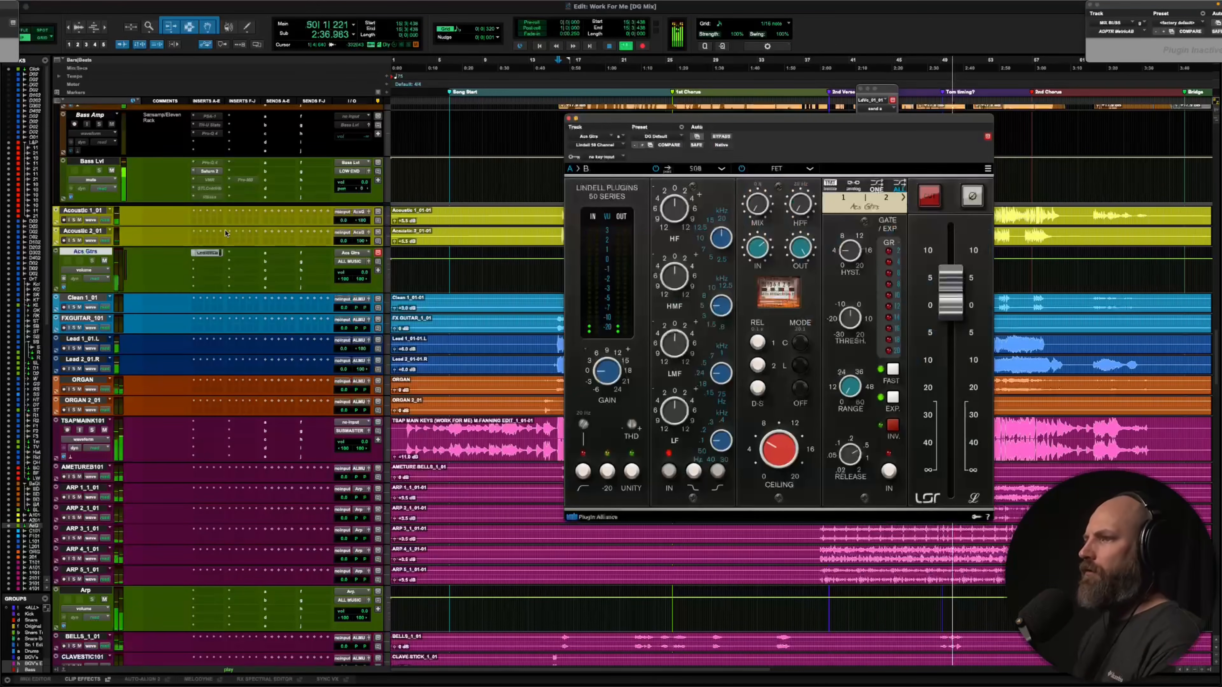
Solo both acoustic tracks, boost the Lindell channel's HF band and raise its fader slightly, then clear the solo and close the plugin
double_click(84, 210)
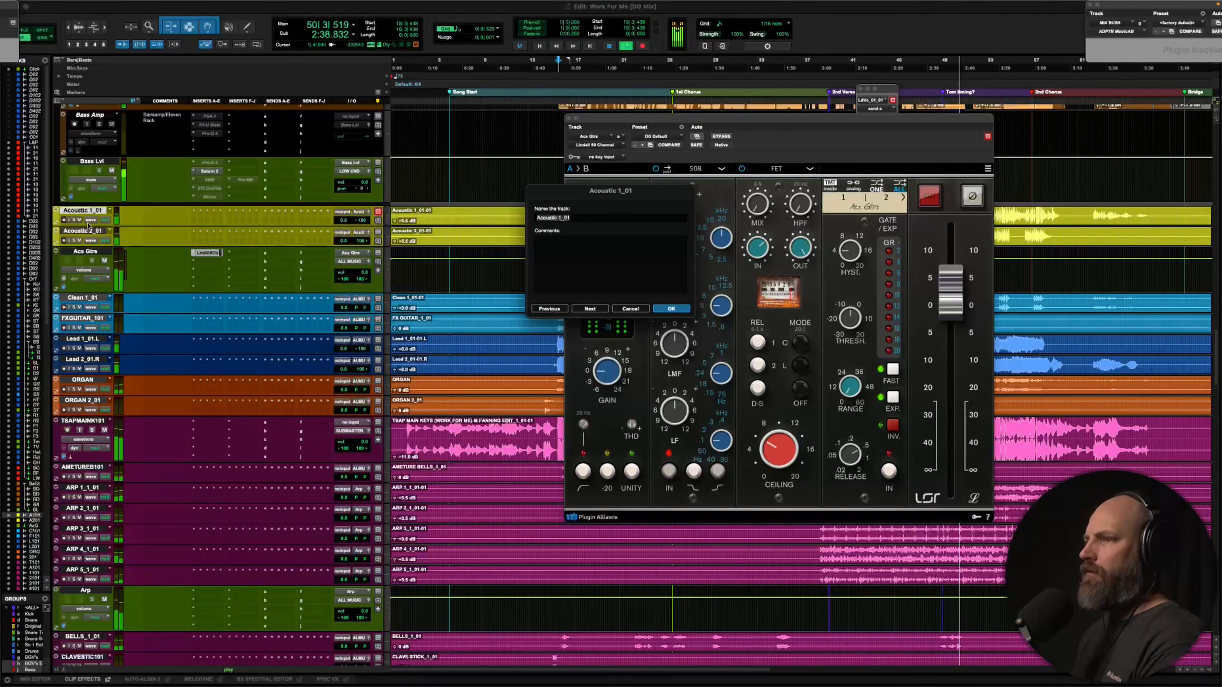
key("Escape")
left_click(84, 232, "shift")
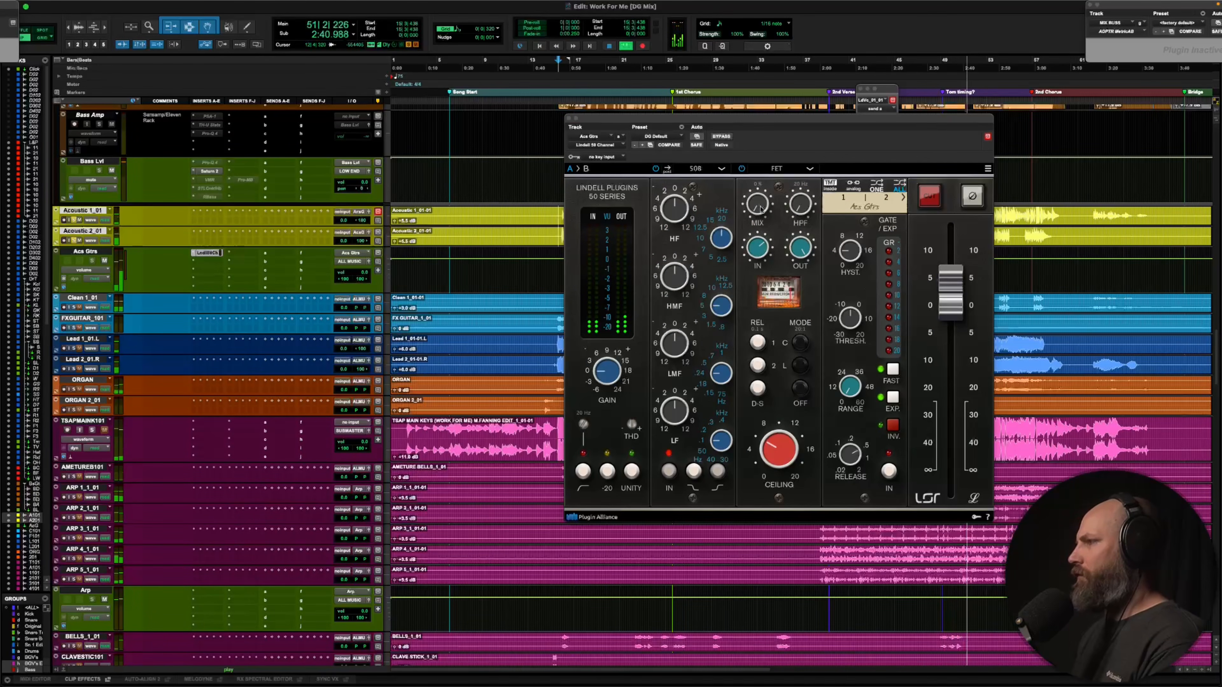
left_click_drag(760, 207, 753, 137)
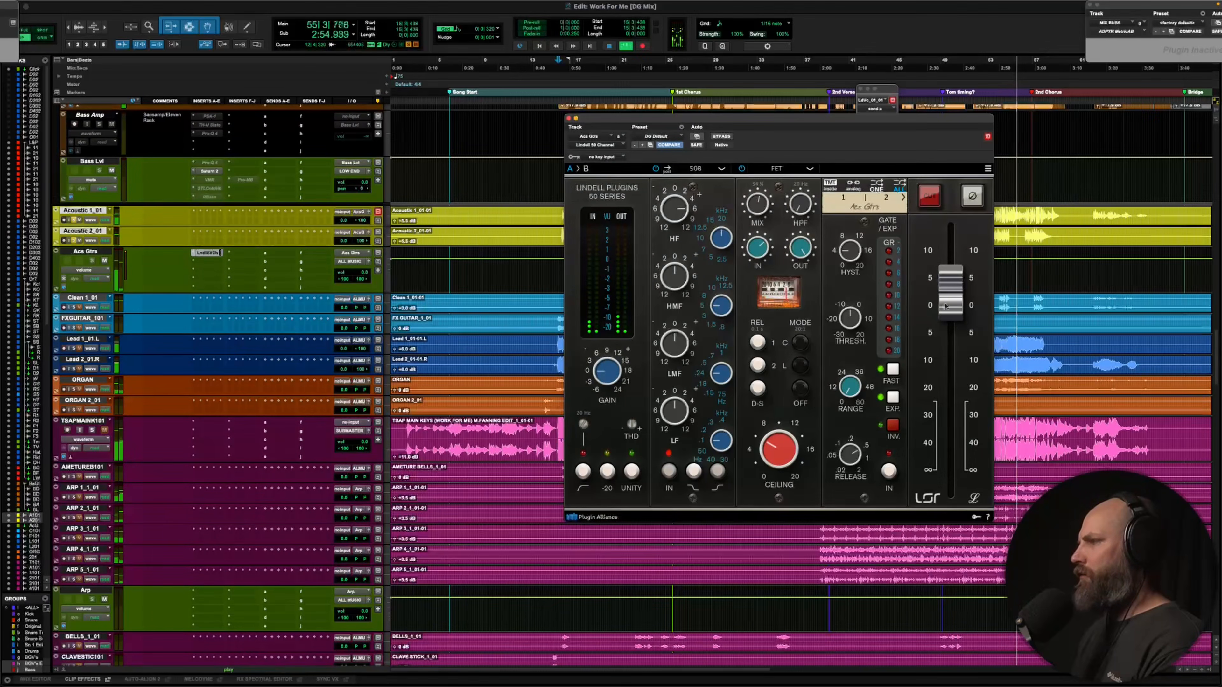
mouse_move(950, 299)
left_mouse_down()
mouse_move(944, 462)
mouse_move(943, 292)
left_mouse_up()
key("shift+s")
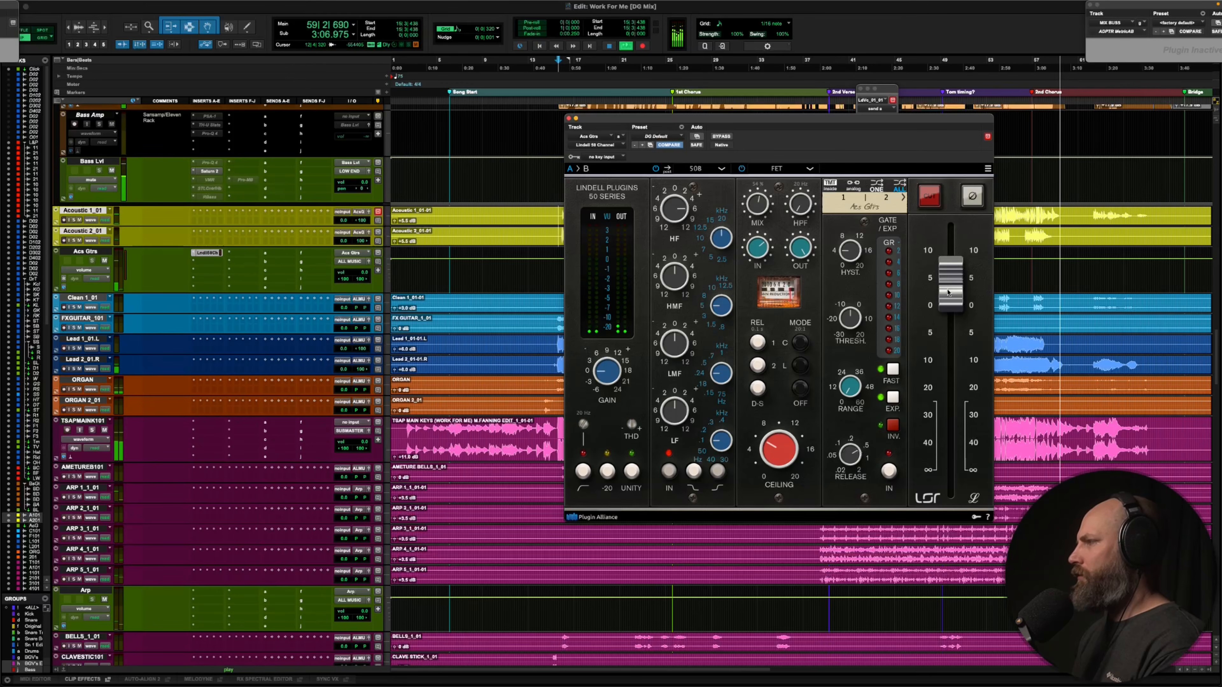
left_click(568, 118)
Look through the guitar, keys and vocal tracks up to the Bridge and Final Chorus sections
scroll(482, 304, "down", 4)
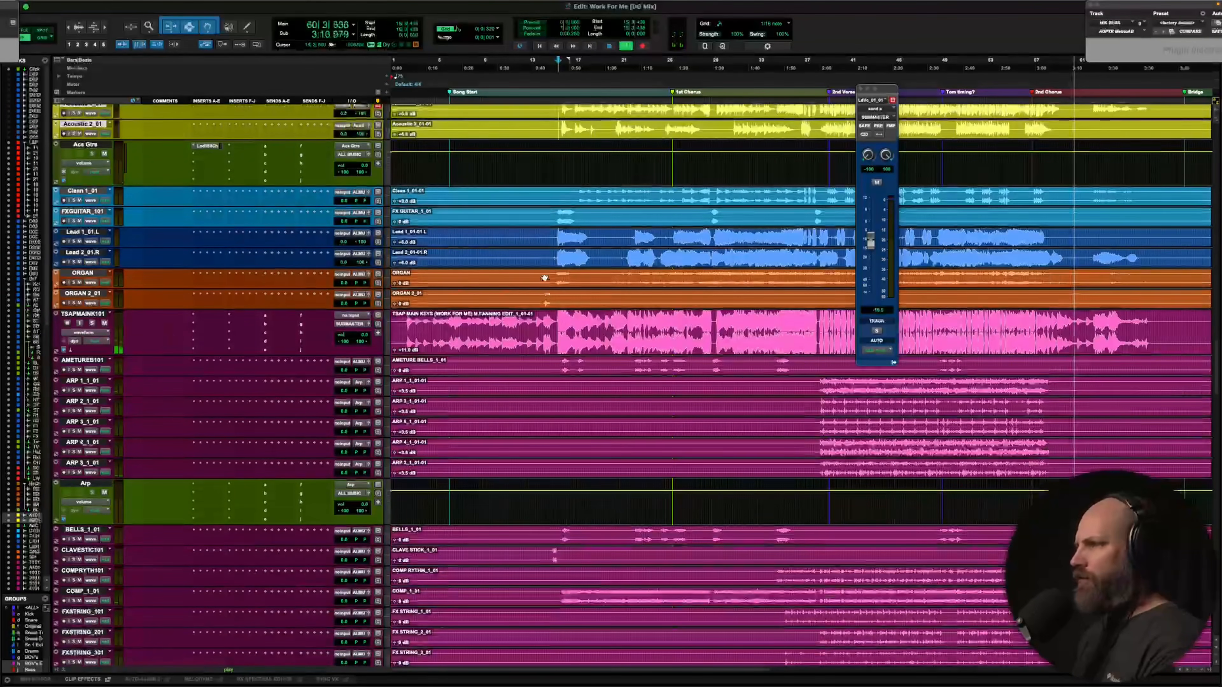
left_click(551, 235)
scroll(551, 234, "right", 3)
scroll(551, 234, "right", 10)
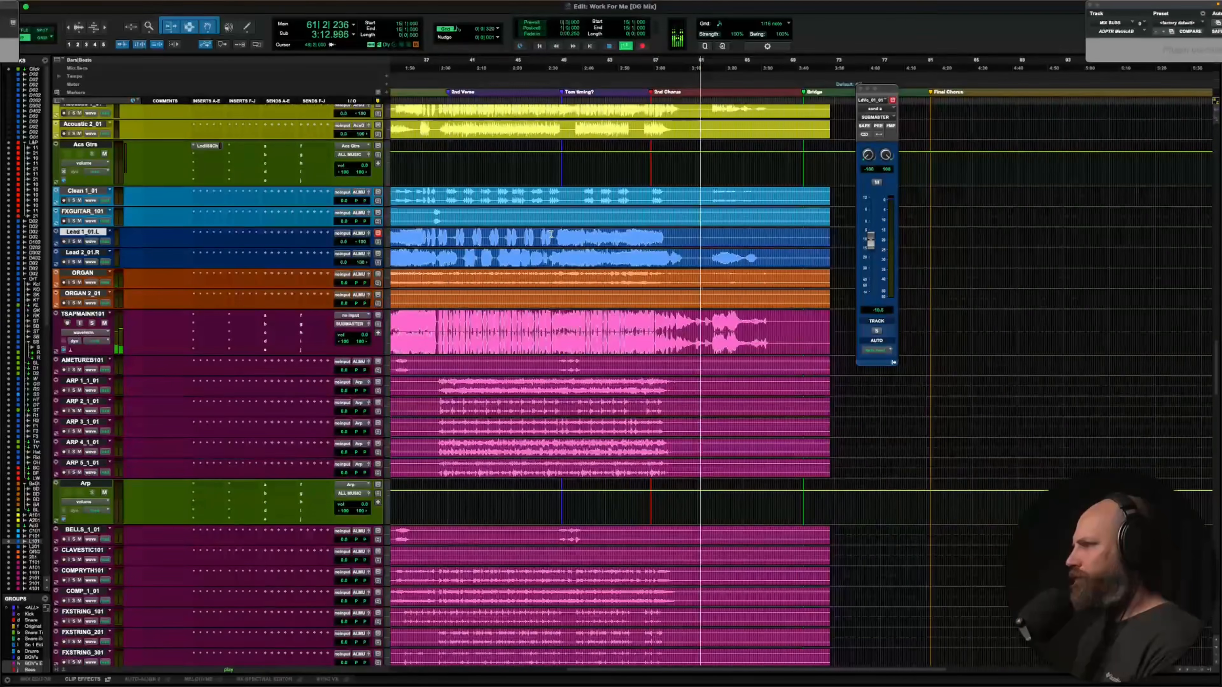
scroll(551, 235, "down", 15)
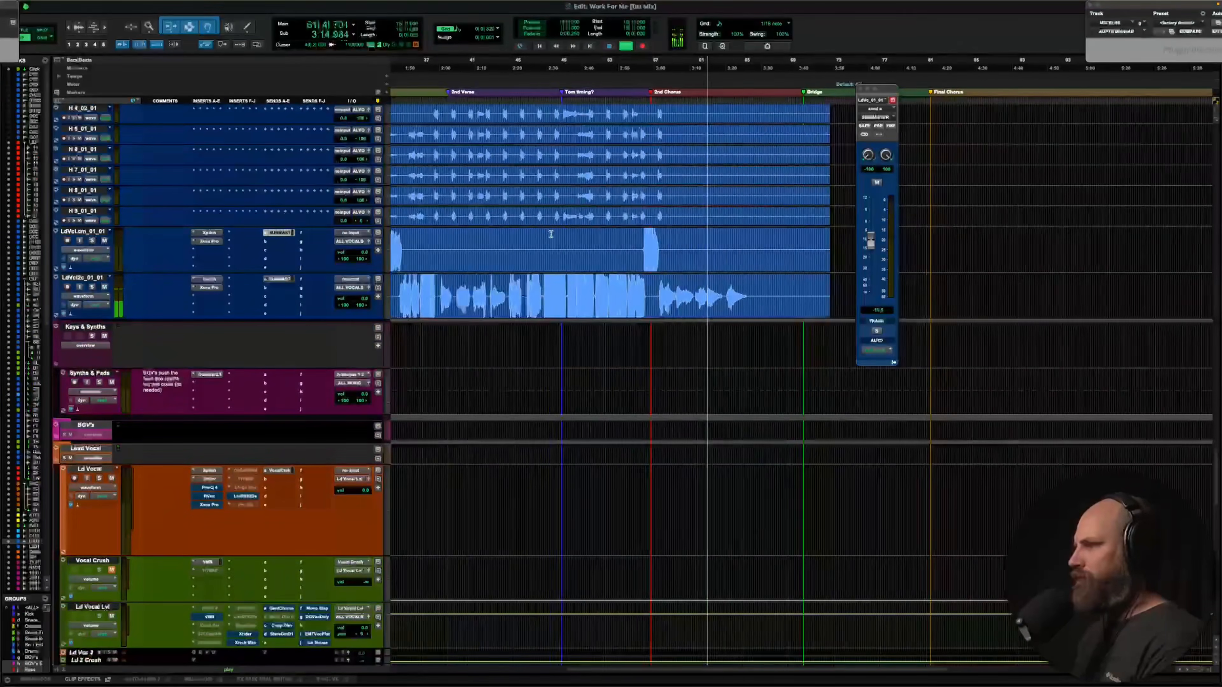
scroll(551, 235, "right", 3)
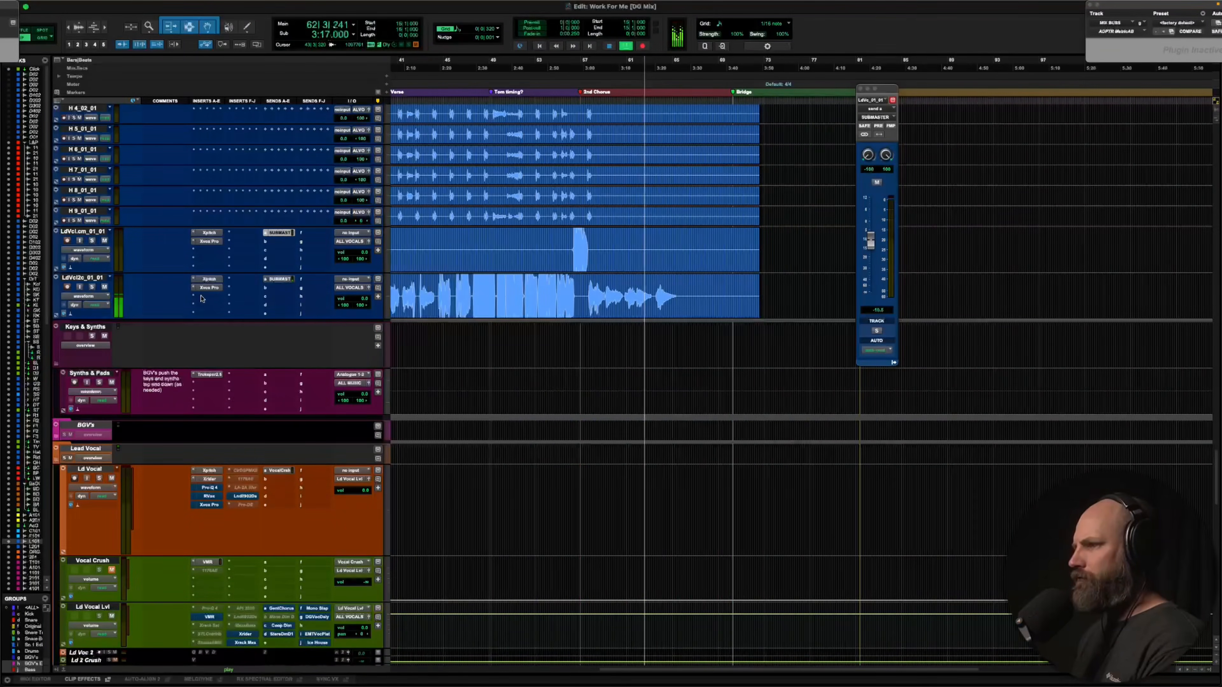
scroll(620, 289, "up", 20)
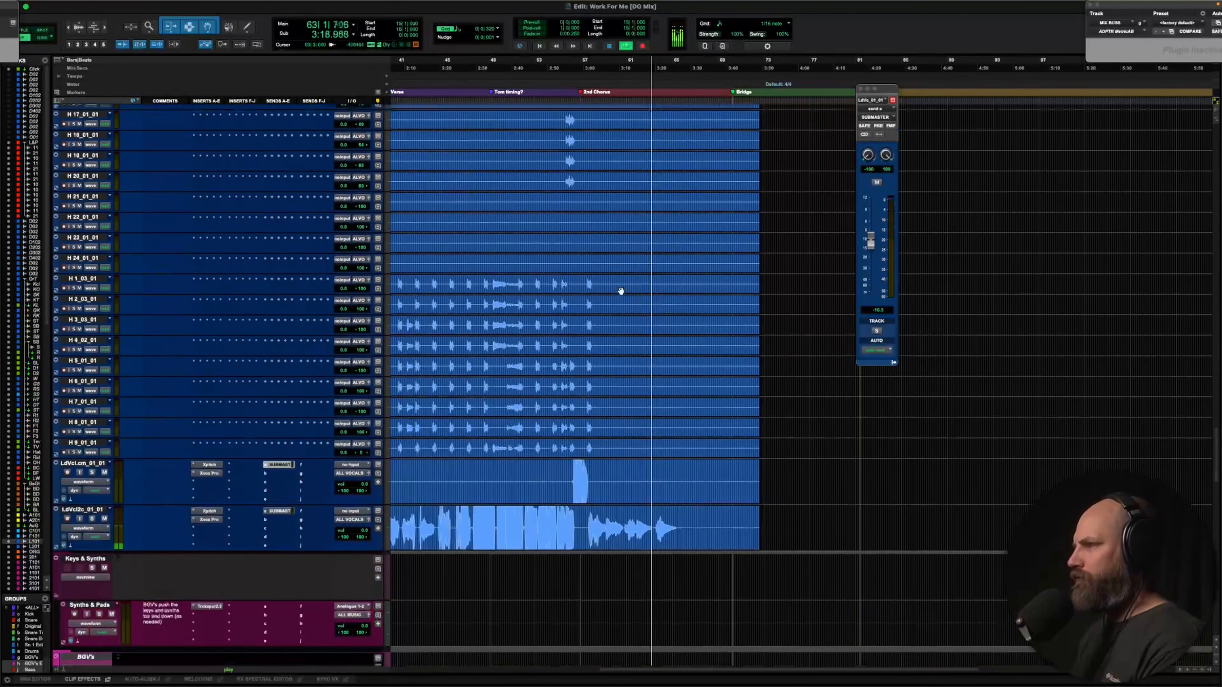
scroll(621, 289, "down", 8)
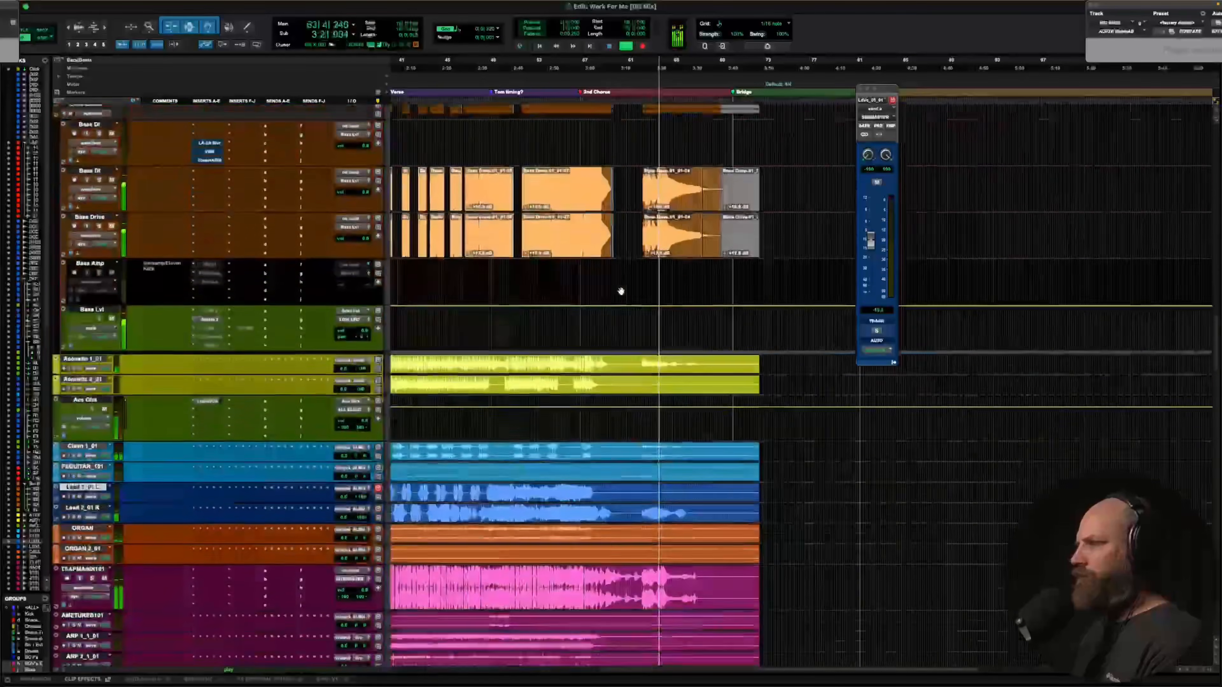
scroll(621, 289, "left", 10)
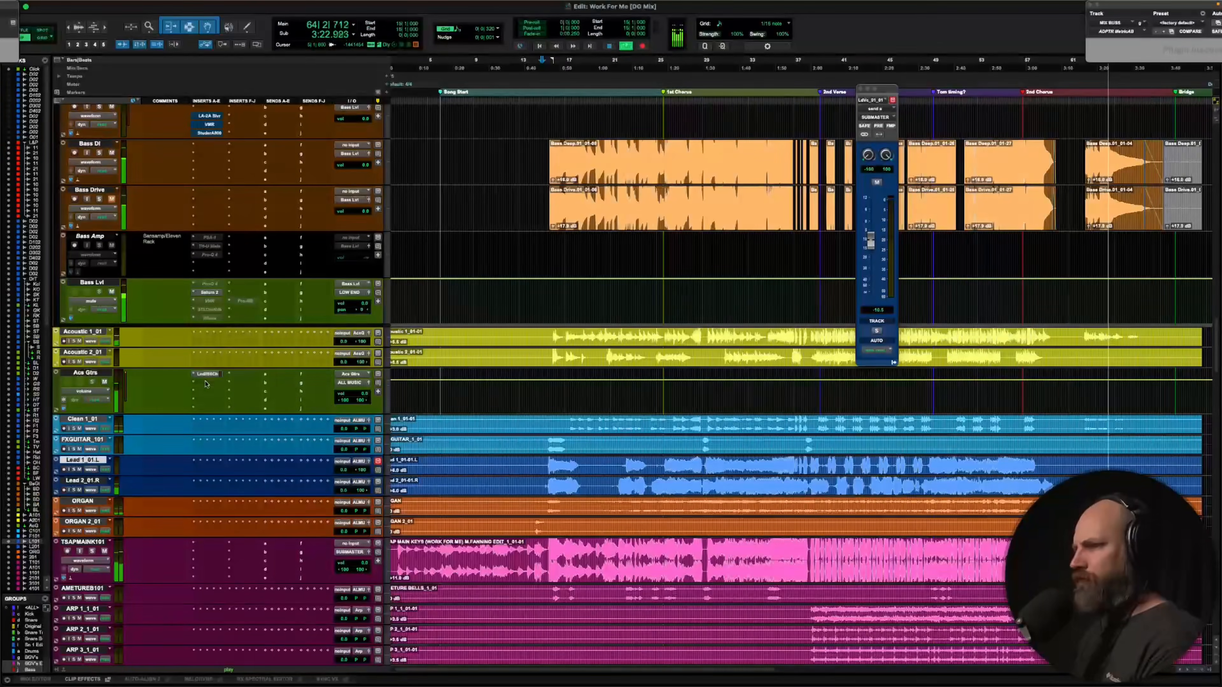
left_click(207, 383)
type("pro m")
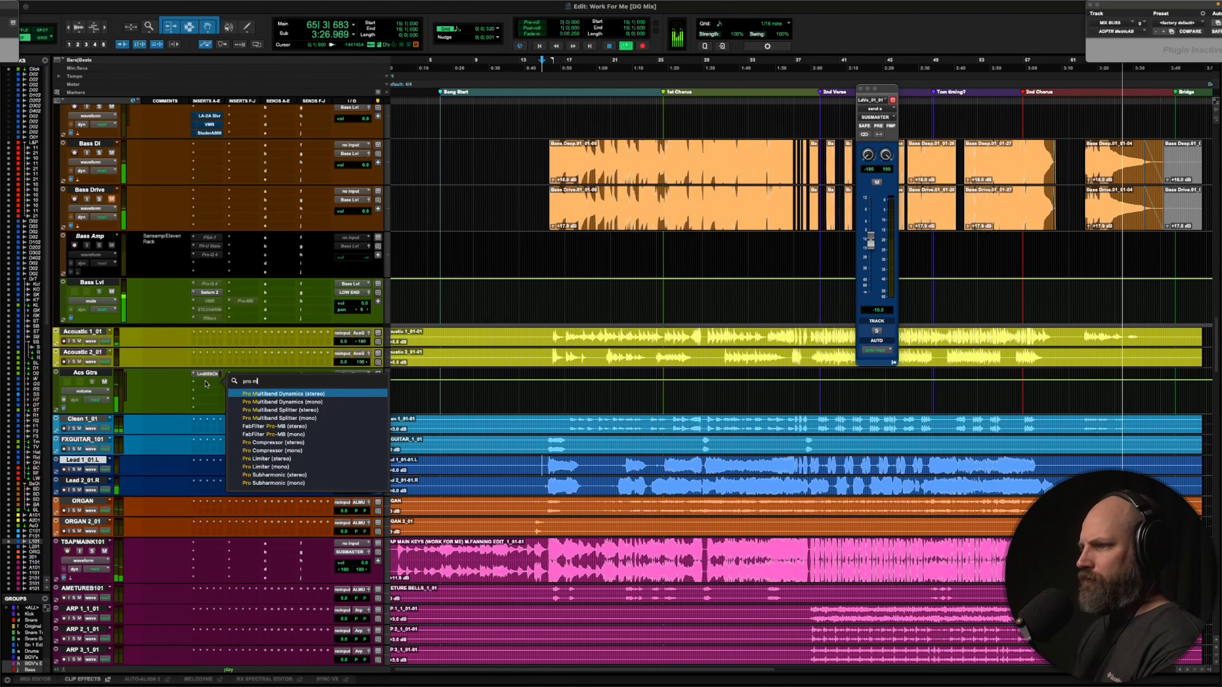
key("Escape")
Stop playback, place the edit cursor around bar 29 on Acoustic 1_01 and insert FabFilter Pro-Q 4 on the Acs Gtrs track
scroll(930, 341, "right", 5)
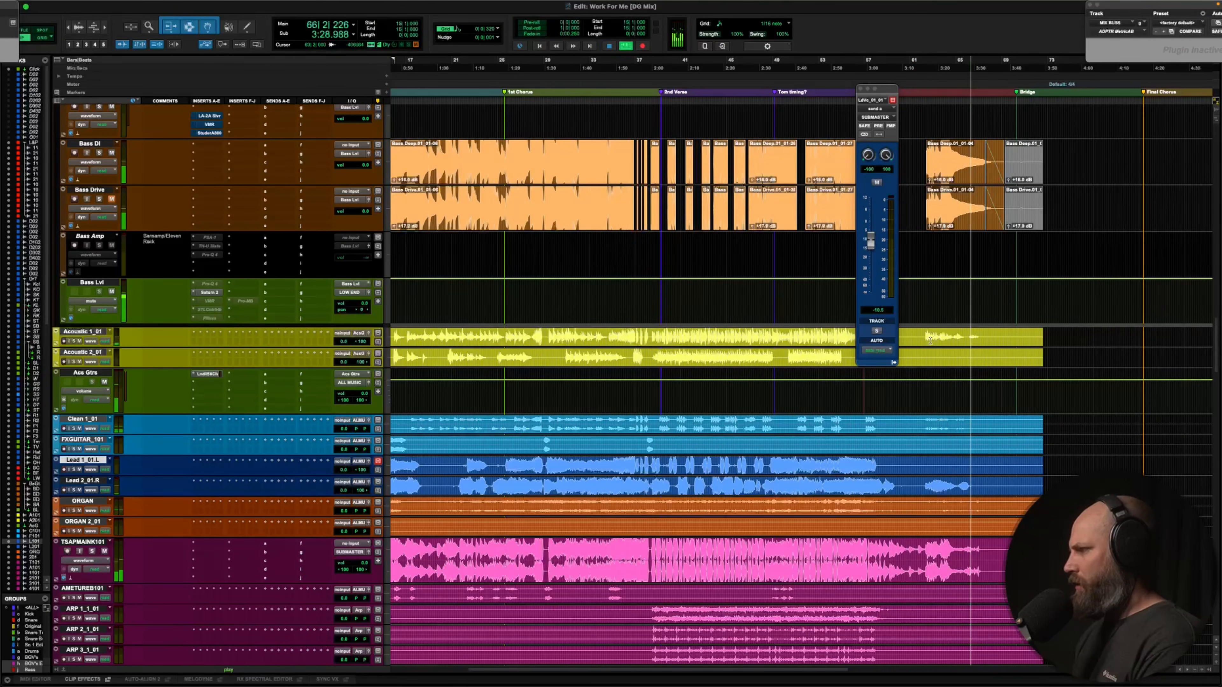
key("space")
left_click(930, 341)
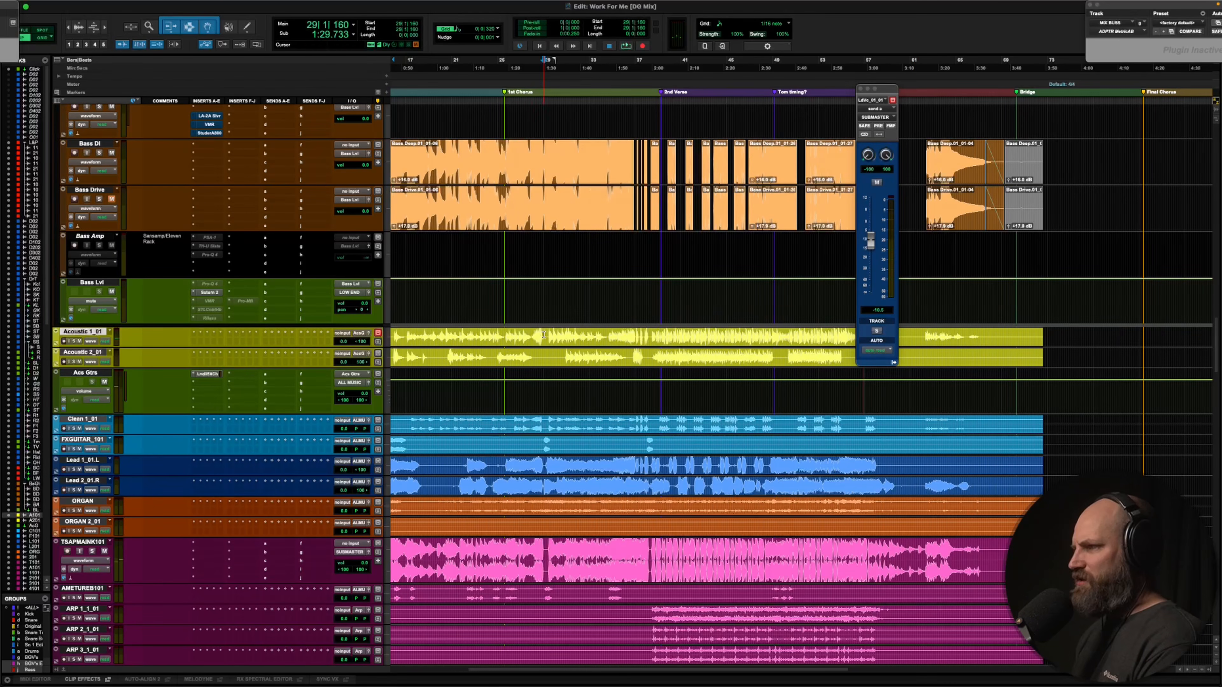
left_click(196, 384)
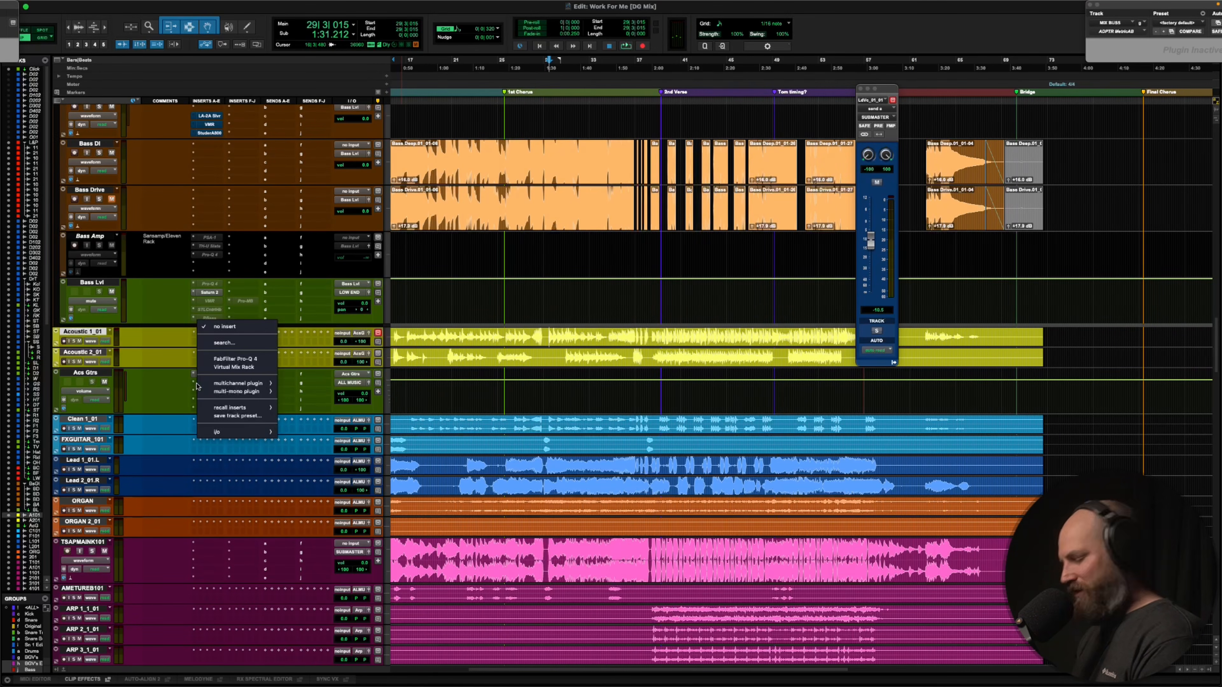
left_click(235, 358)
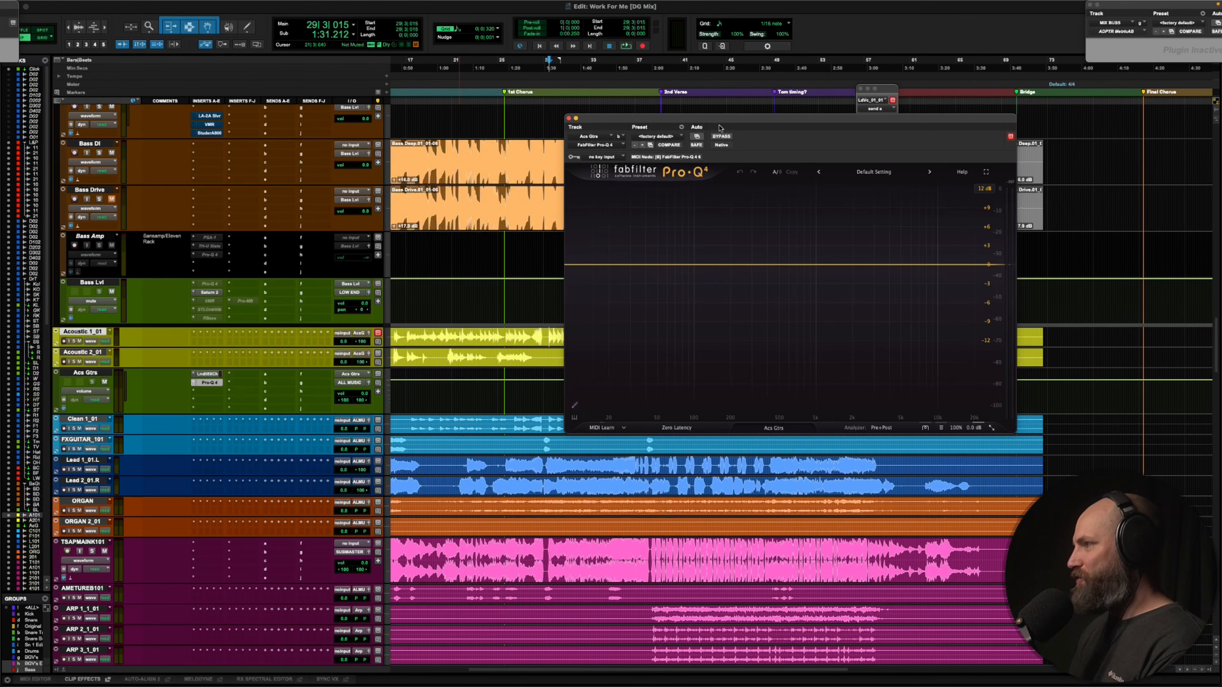
left_click_drag(723, 116, 594, 91)
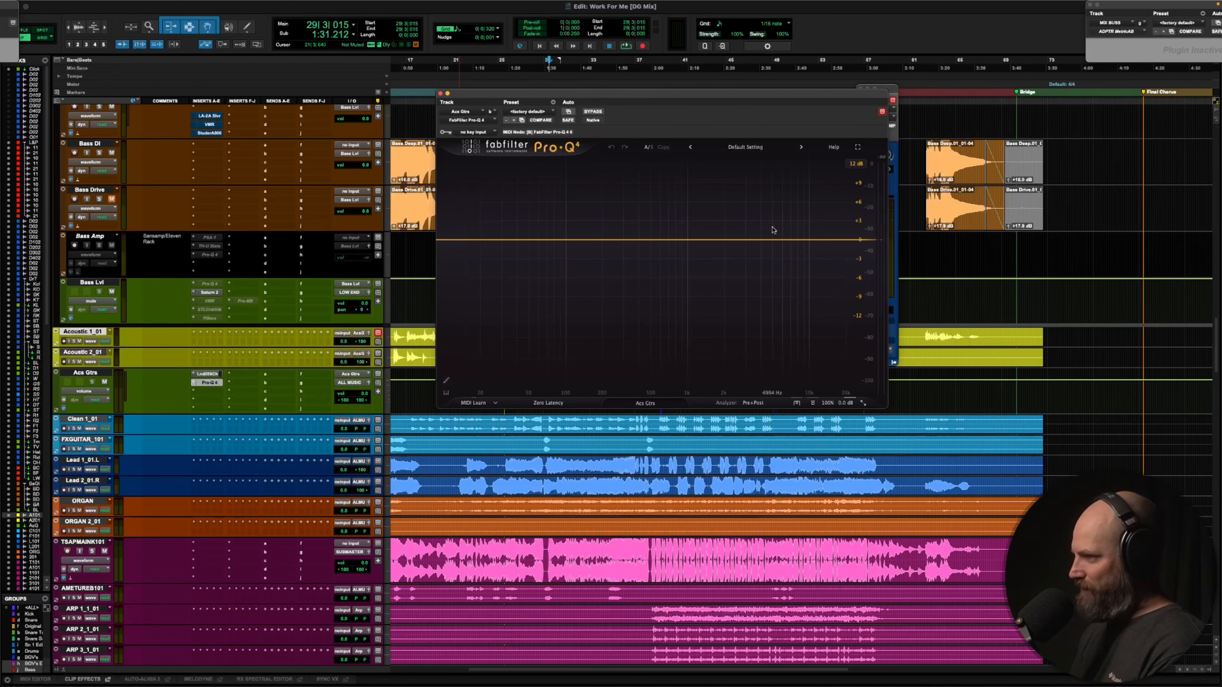
Solo both acoustic tracks and add a spectral bell band at about 5.2 kHz with 0 dB gain in Pro-Q 4
left_click_drag(760, 240, 767, 217)
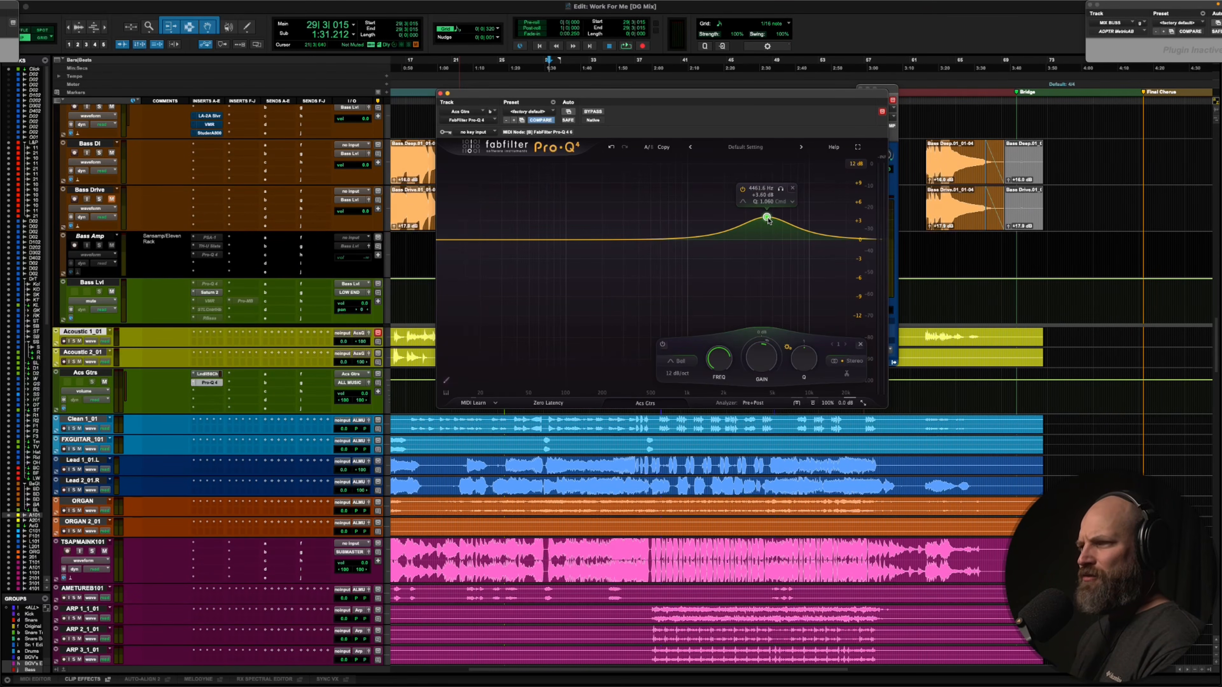
left_click(91, 353)
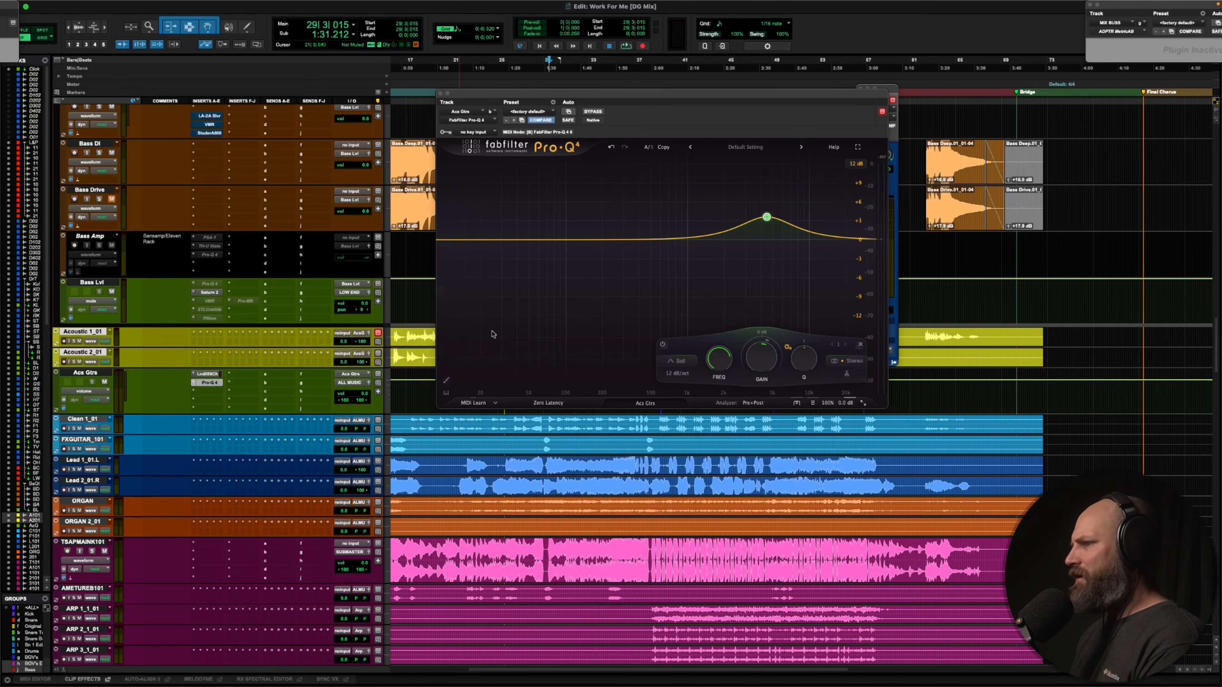
left_click_drag(766, 218, 774, 239)
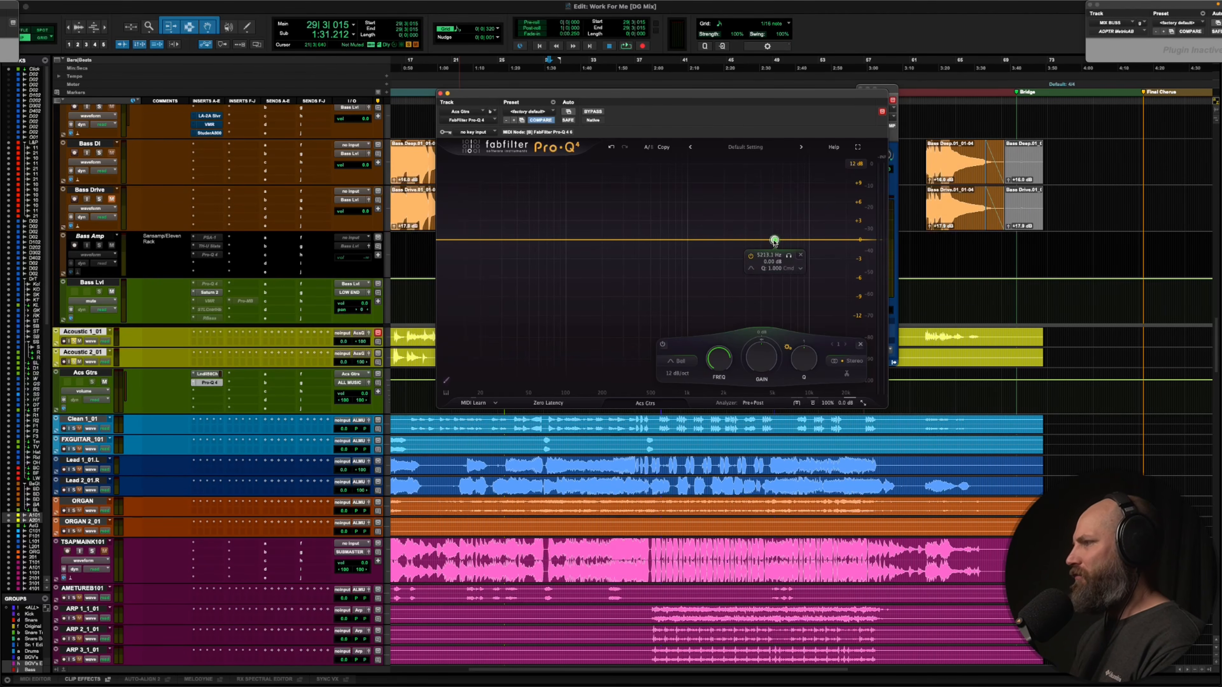
right_click(774, 241)
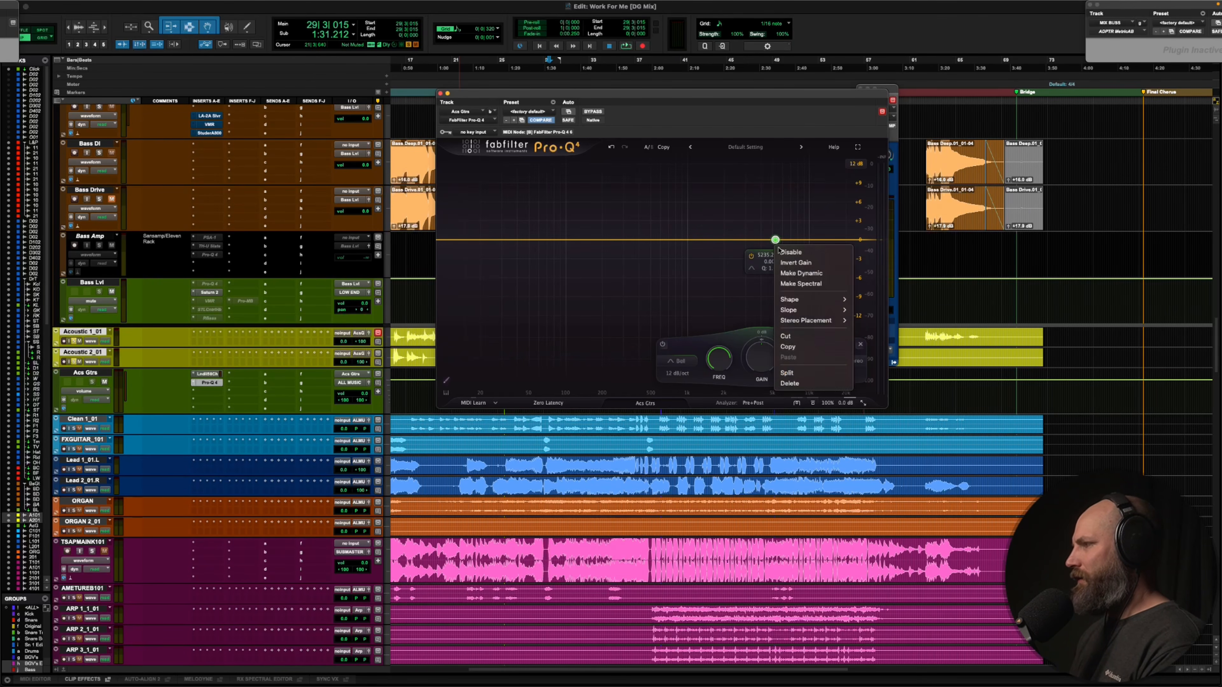
left_click(787, 267)
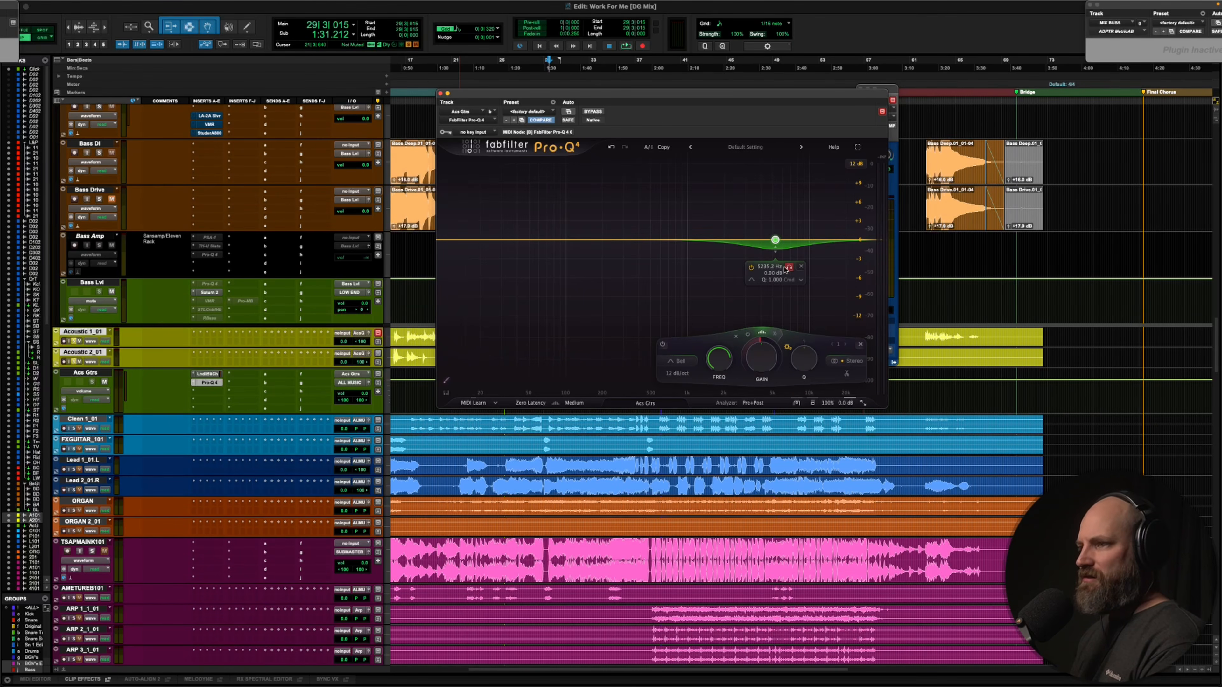
During playback, set the spectral band's dynamic range to about -6 dB and widen its Q
key("space")
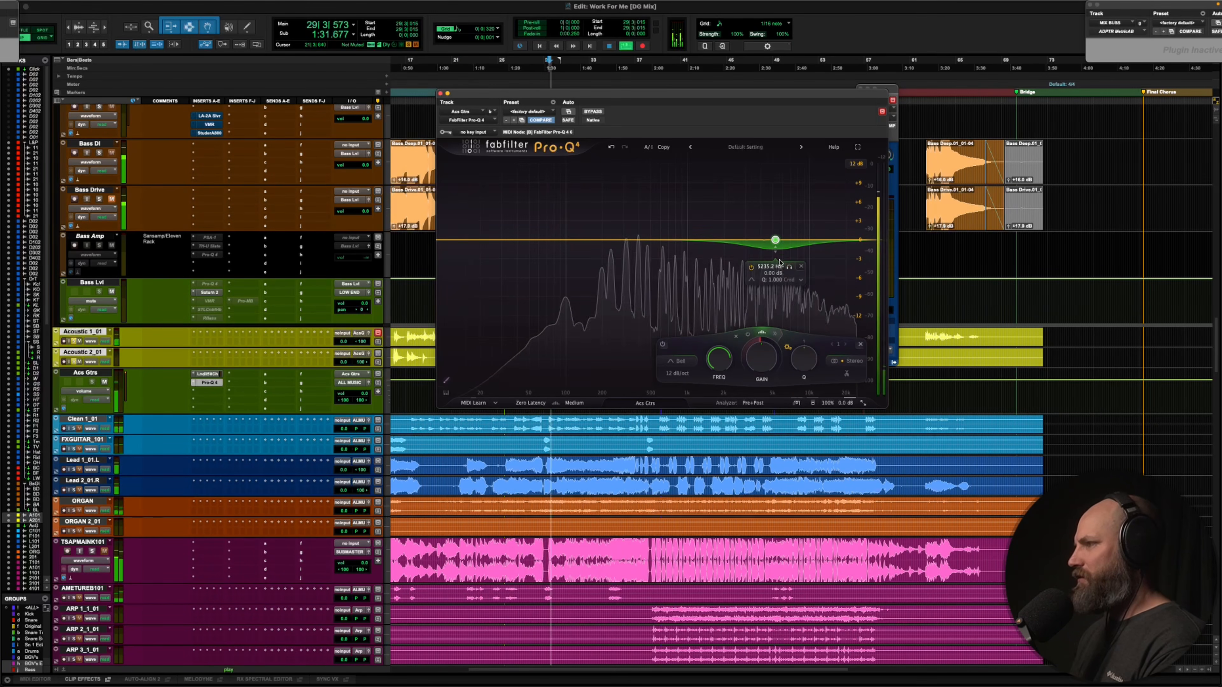
left_click_drag(771, 296, 771, 284)
scroll(772, 291, "down", 5)
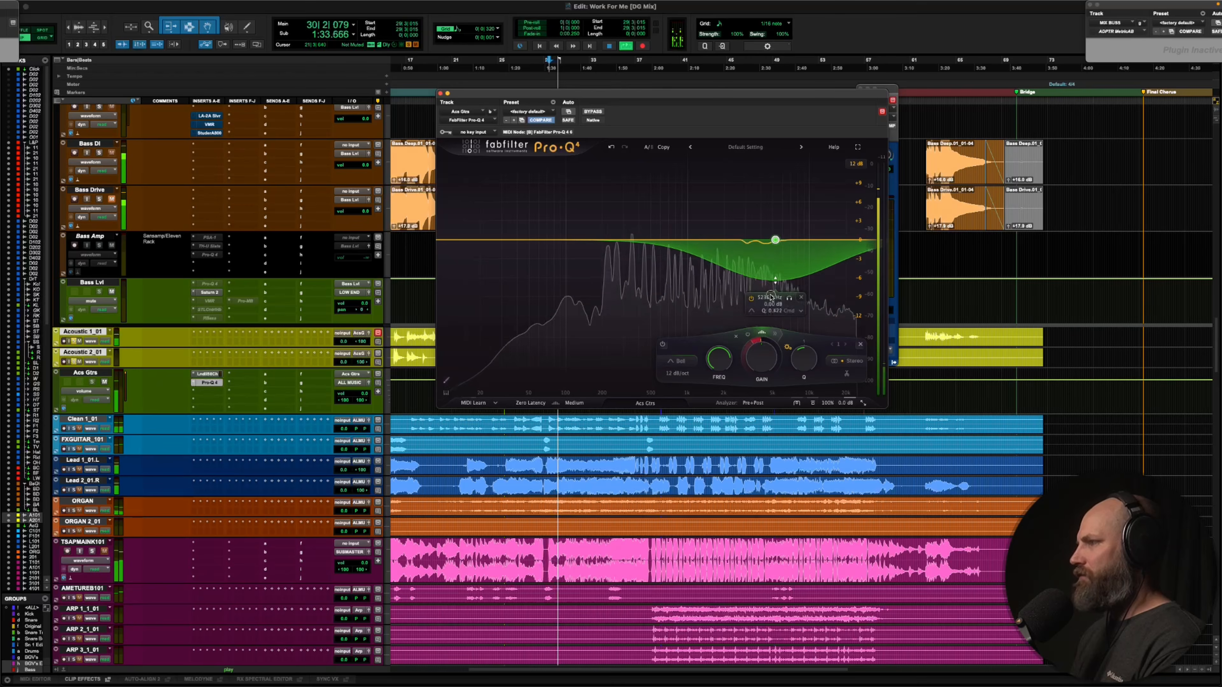
scroll(771, 291, "up", 3)
scroll(771, 291, "up", 1)
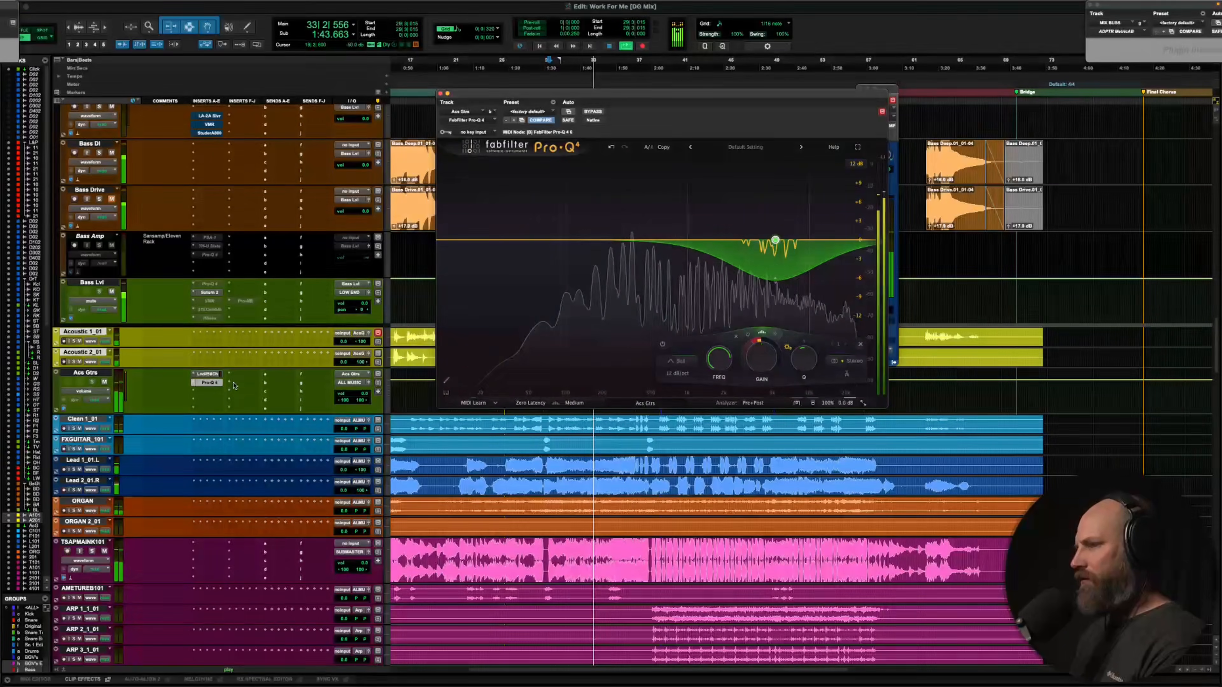
Reopen the Lindell channel plugin on Acs Gtrs, lower its fader slightly and close the plugin
left_click(208, 374)
left_click_drag(818, 276, 818, 284)
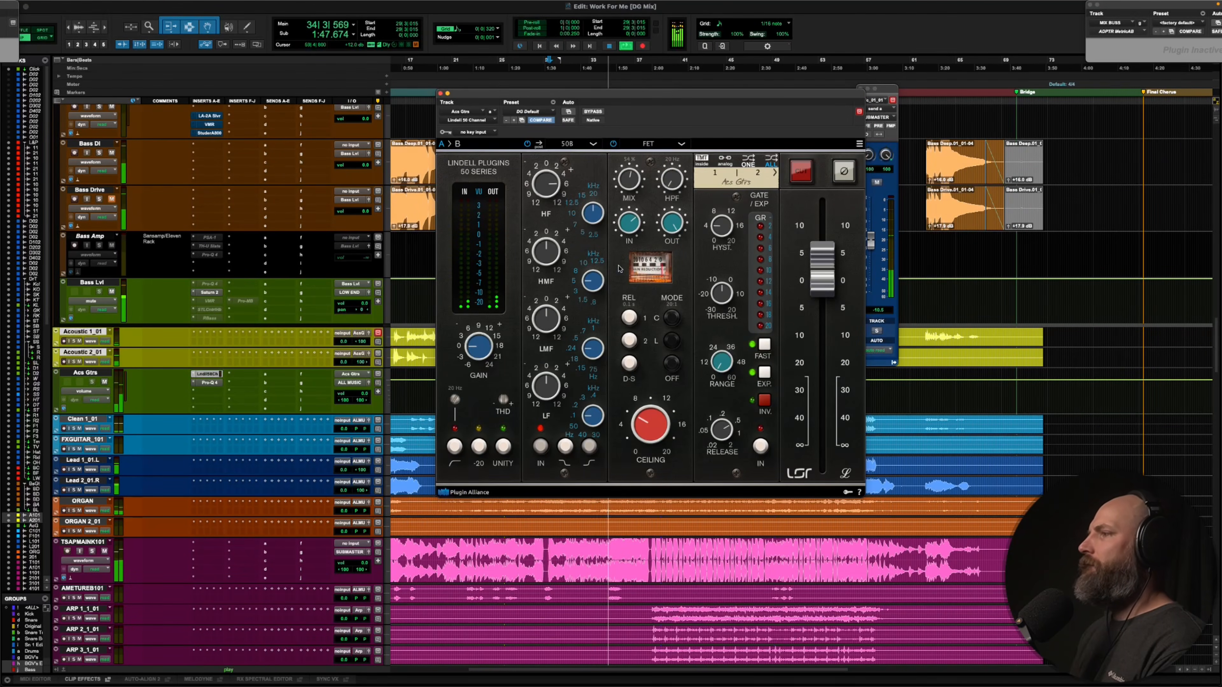
left_click(439, 94)
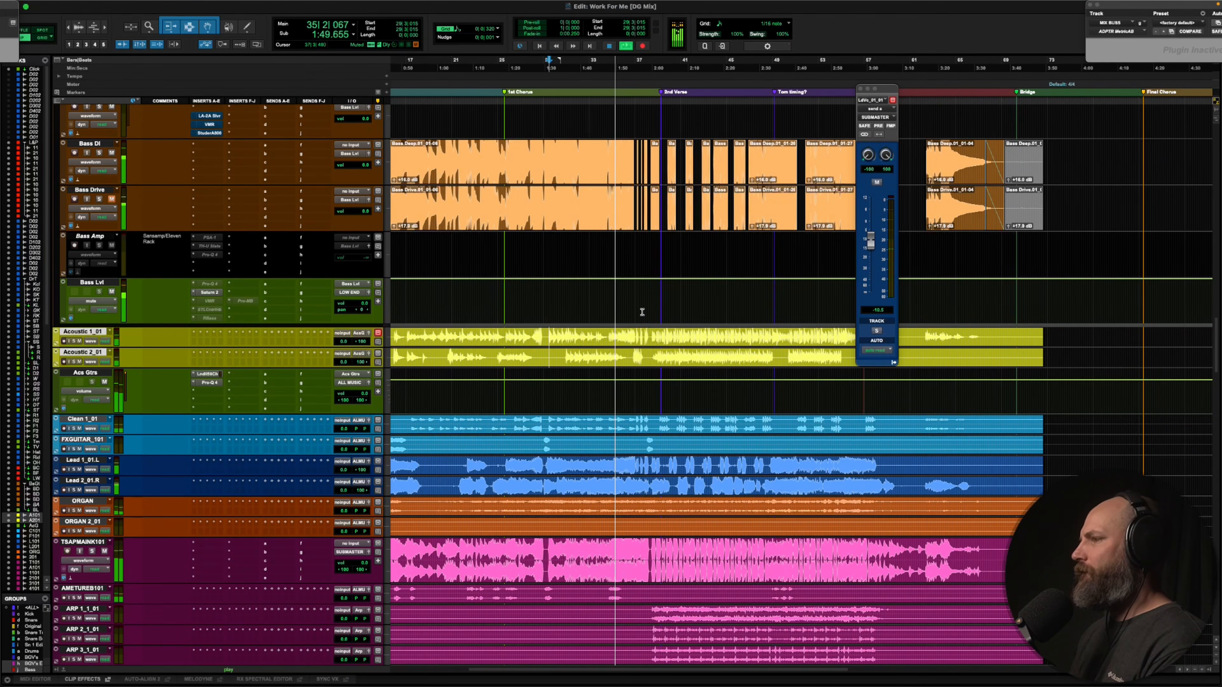
Raise the clip gain of the LOOP 1_1_01 clip in the Loops & Perc section to +5.1 dB
scroll(641, 309, "left", 4)
scroll(641, 312, "up", 10)
scroll(643, 313, "up", 15)
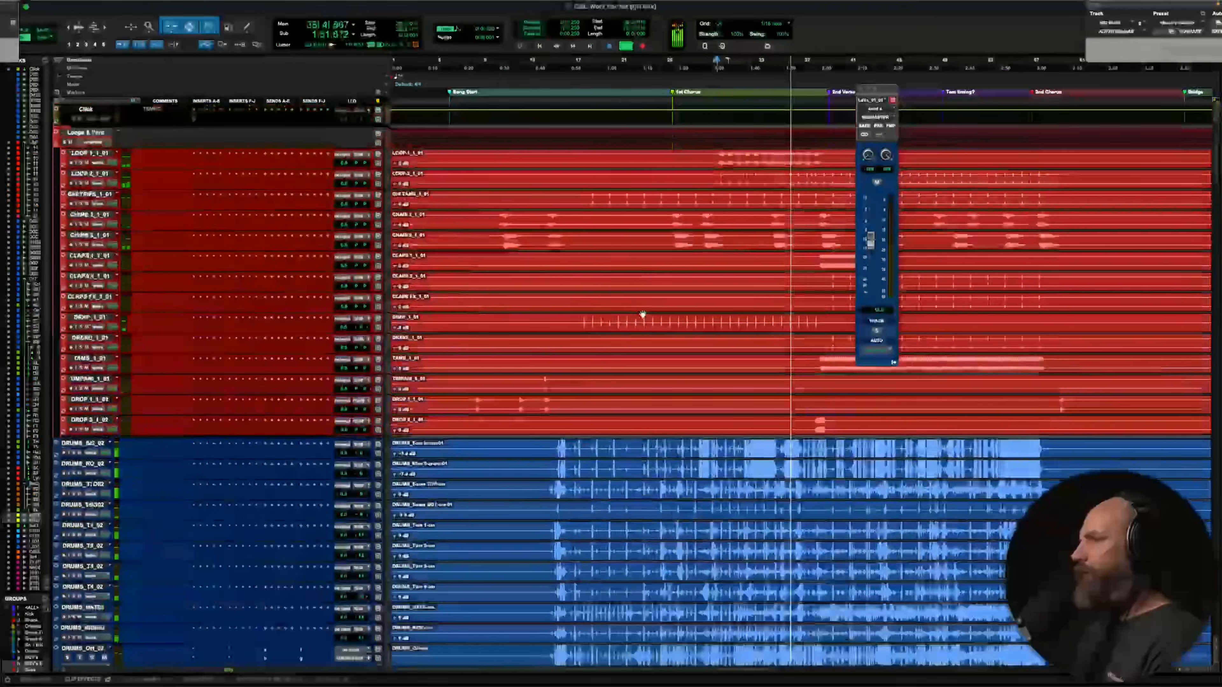
left_click(90, 154)
left_click(82, 162)
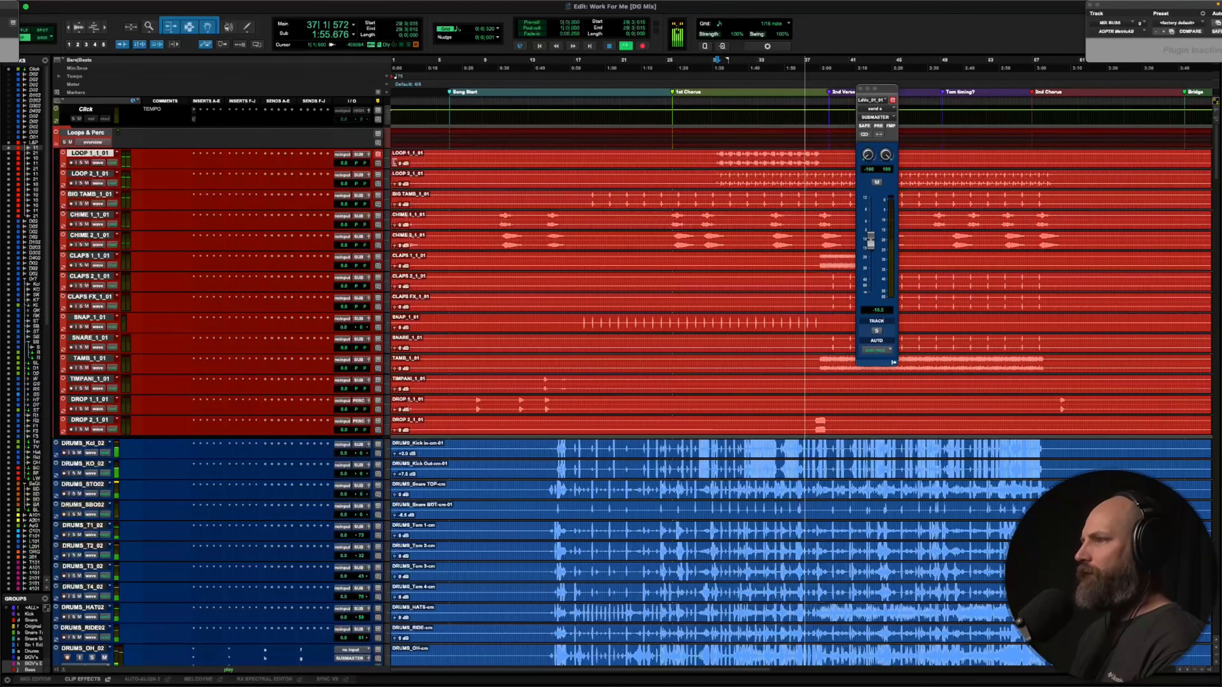
left_click_drag(394, 163, 302, 121)
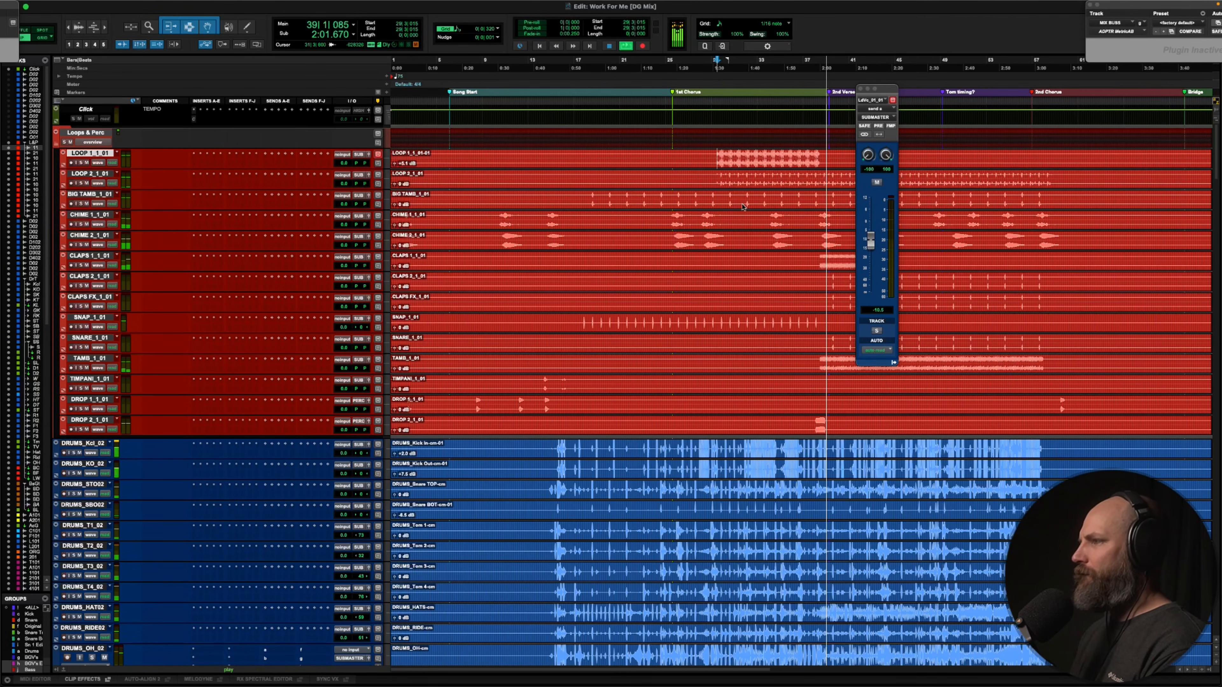
Play from the start of the LOOP 2_1_01 audio, solo the Loops & Perc folder and raise that clip's gain
left_click(717, 178)
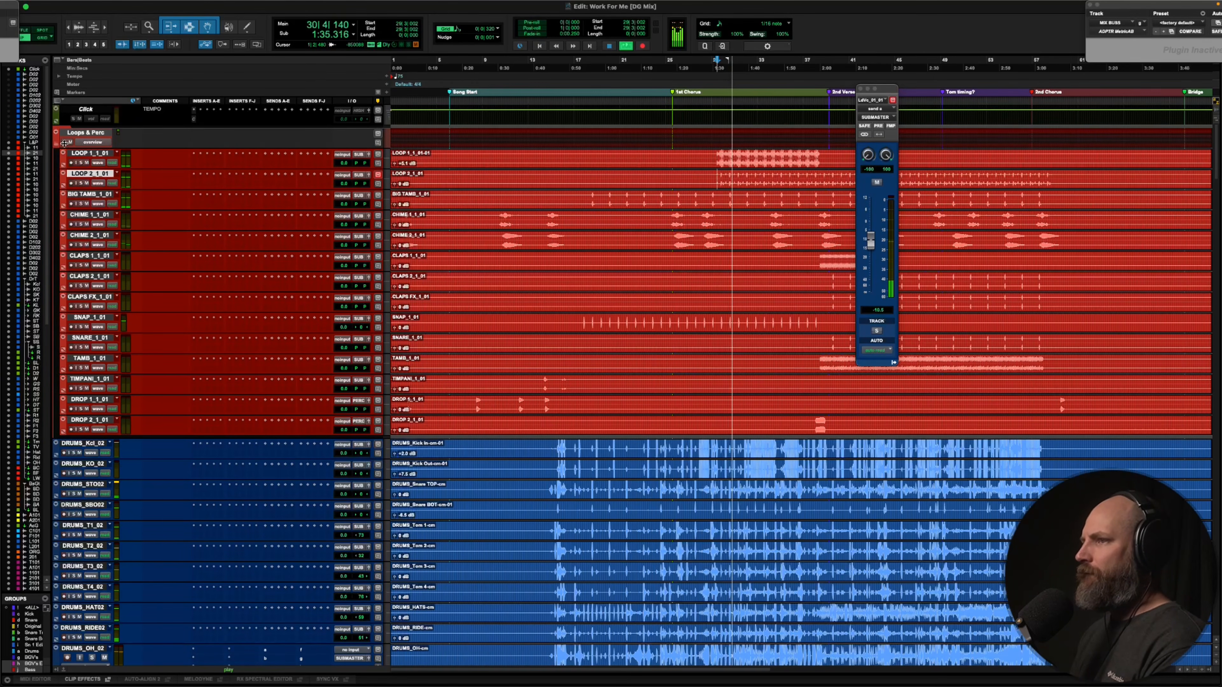
left_click(65, 142)
left_click_drag(394, 183, 326, 120)
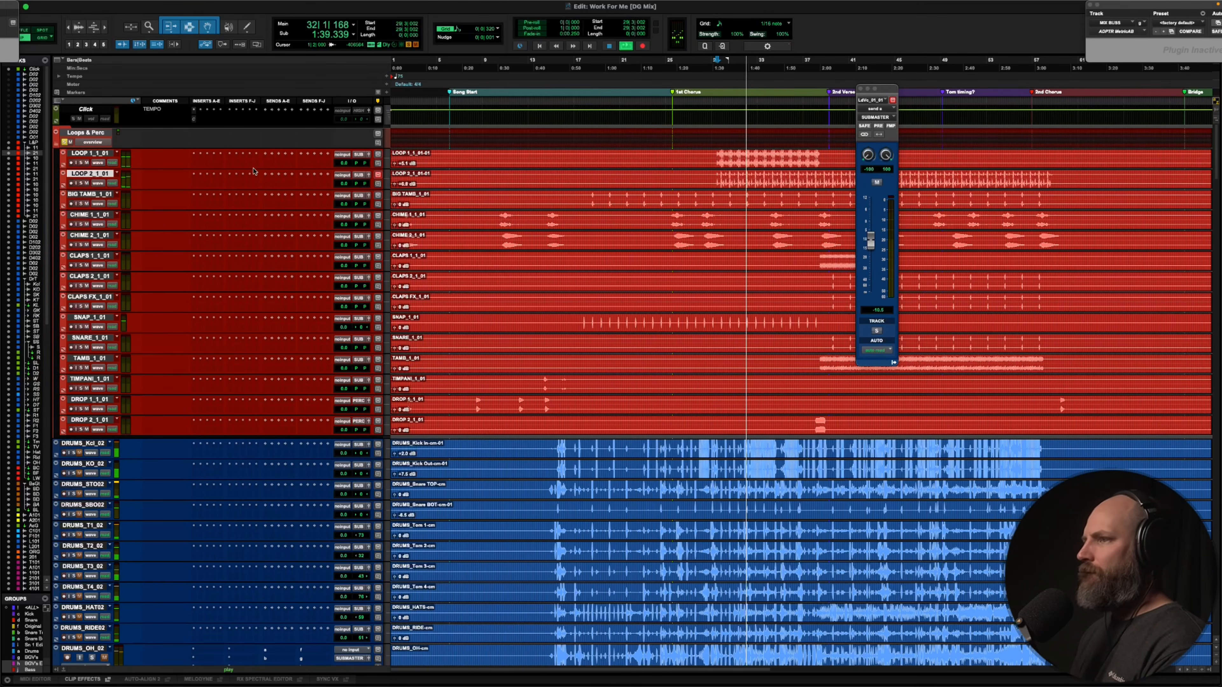
Solo the LOOP 2_1_01 track and insert Pro-Q 4 with a low shelf cut of about 9 dB near 100 Hz
left_click(92, 195)
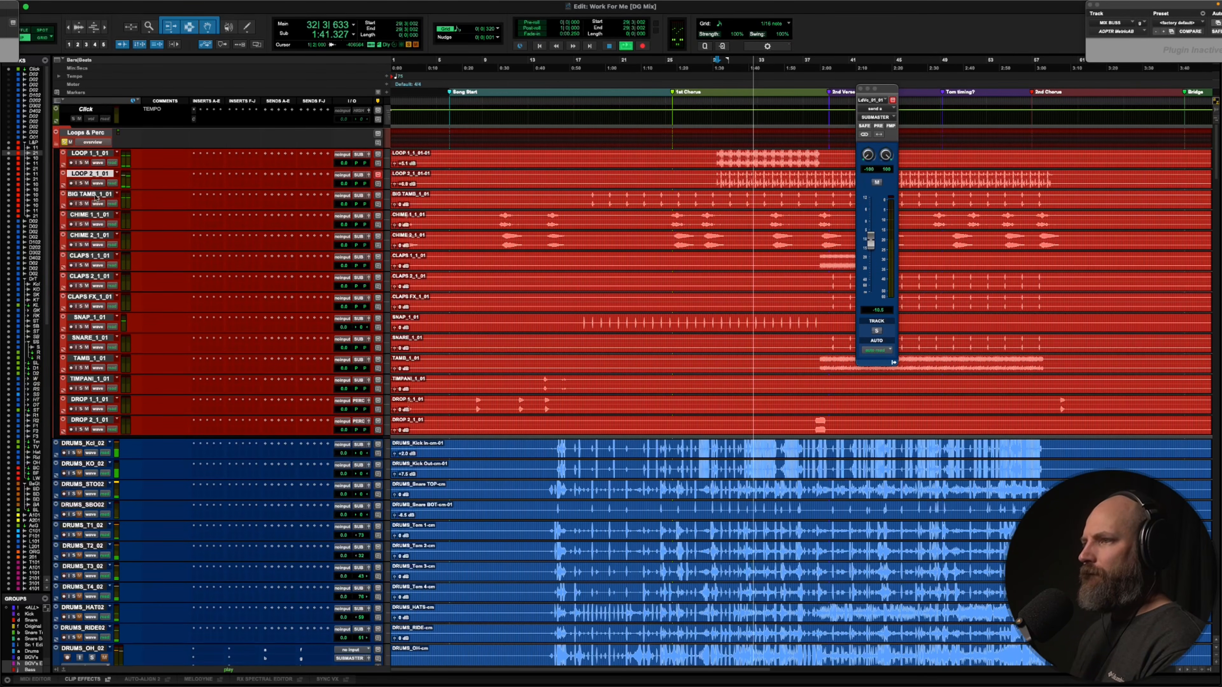
key("shift+s")
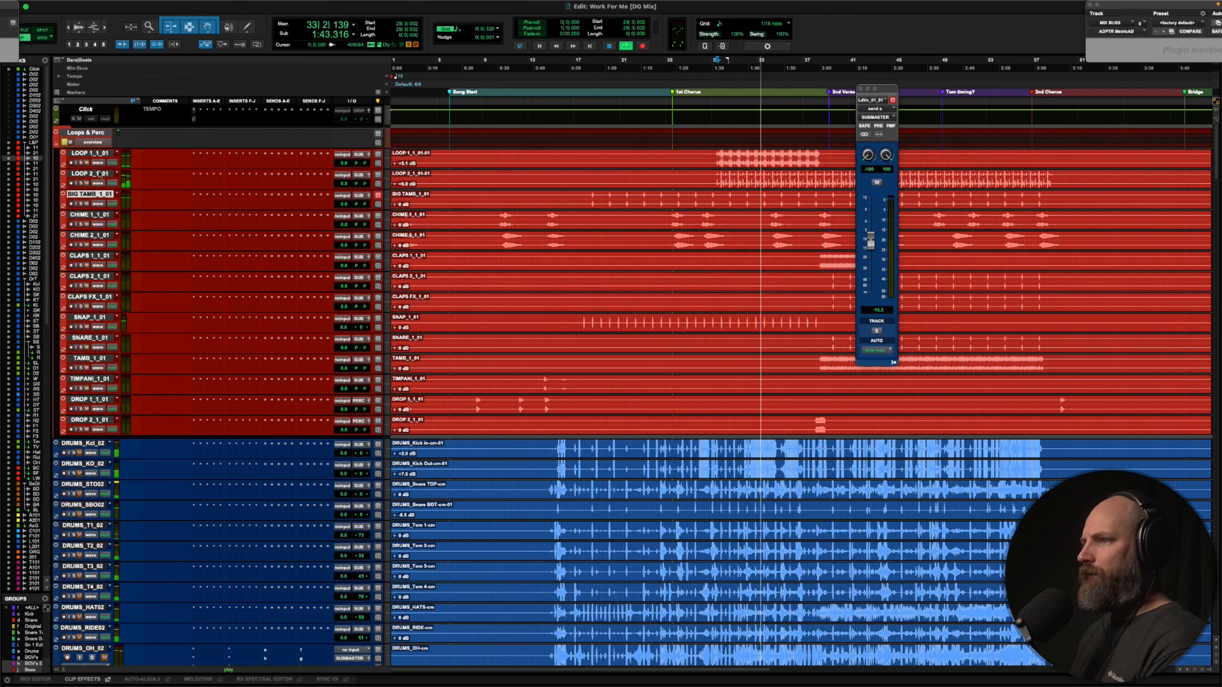
left_click(92, 173)
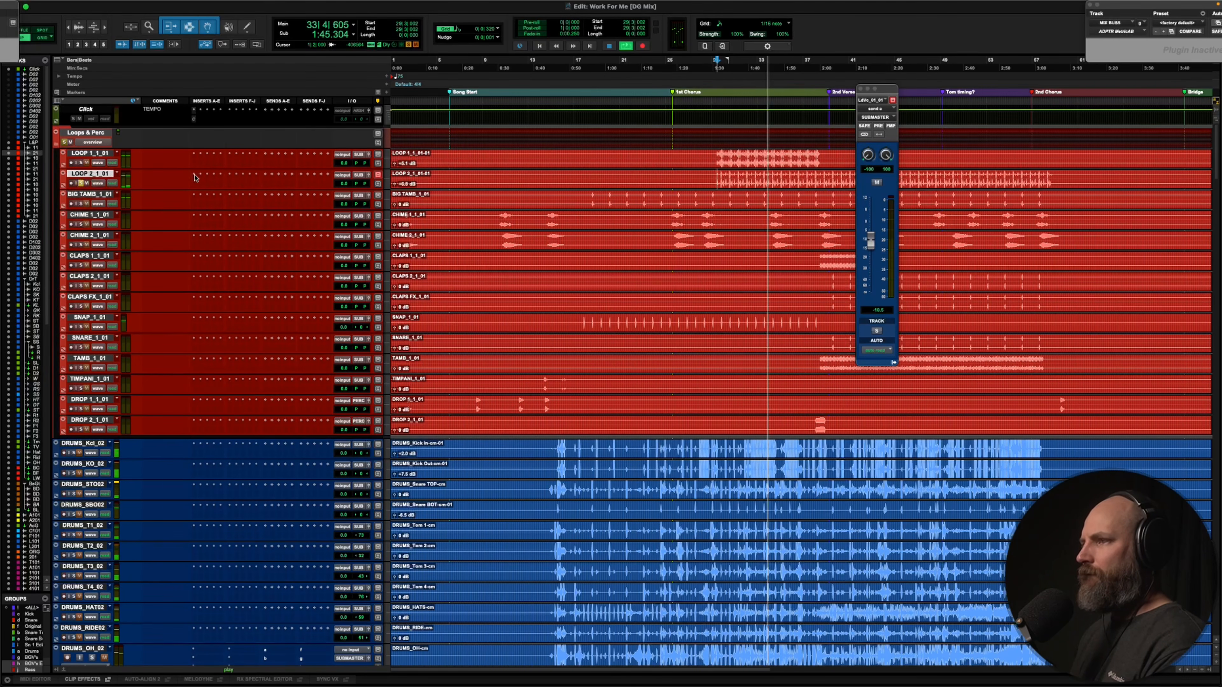
left_click(194, 174)
mouse_move(221, 173)
left_click(230, 151)
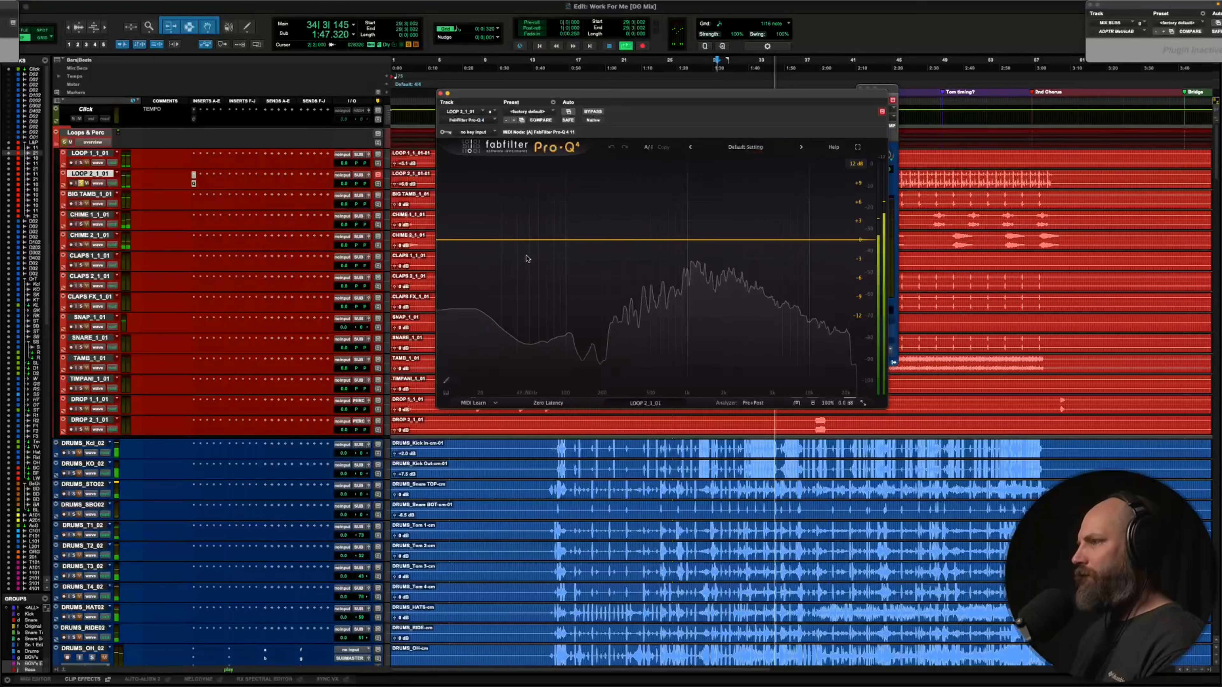
left_click_drag(500, 243, 569, 299)
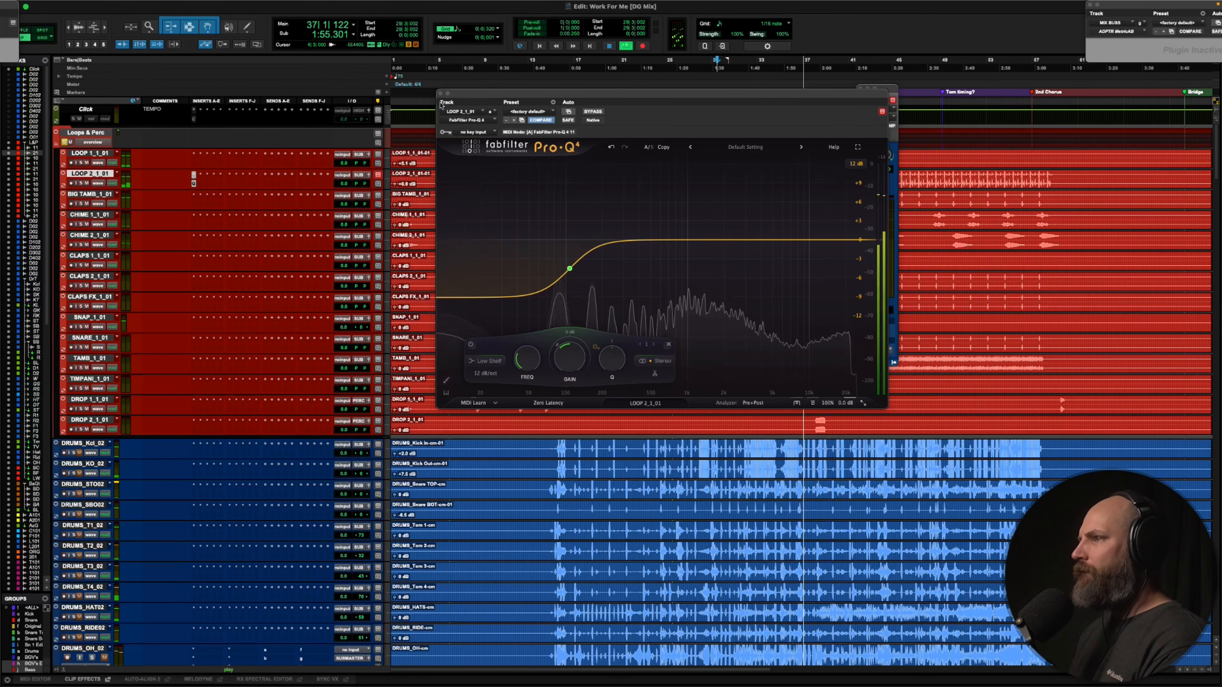
left_click(439, 93)
Zoom out to the whole song, solo the LOOP 1_1_01 track to audition it, and clear the solos
double_click(465, 155)
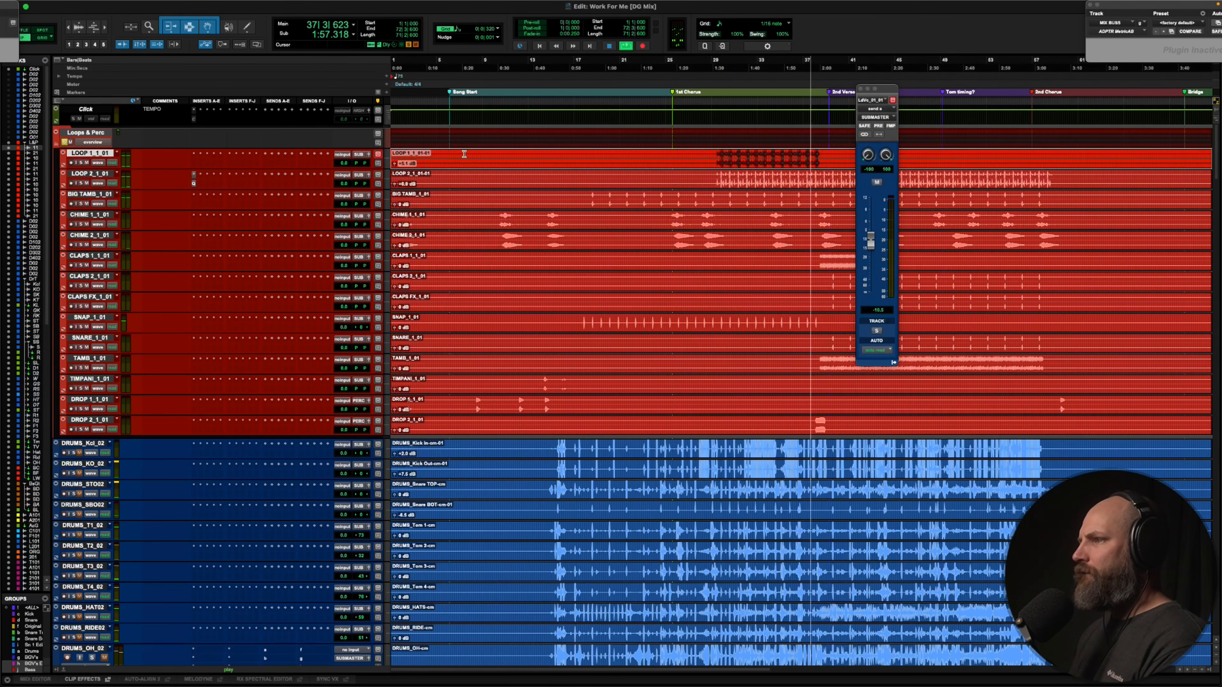
key("r")
key("r")
key("shift+s")
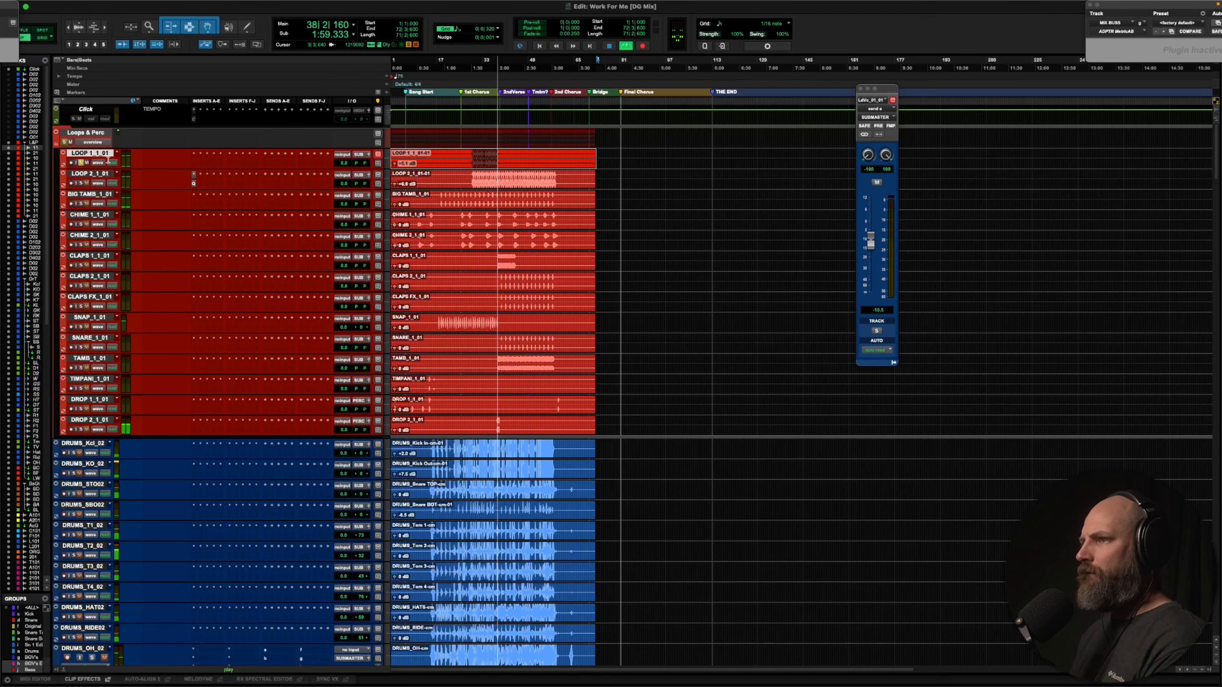
key("space")
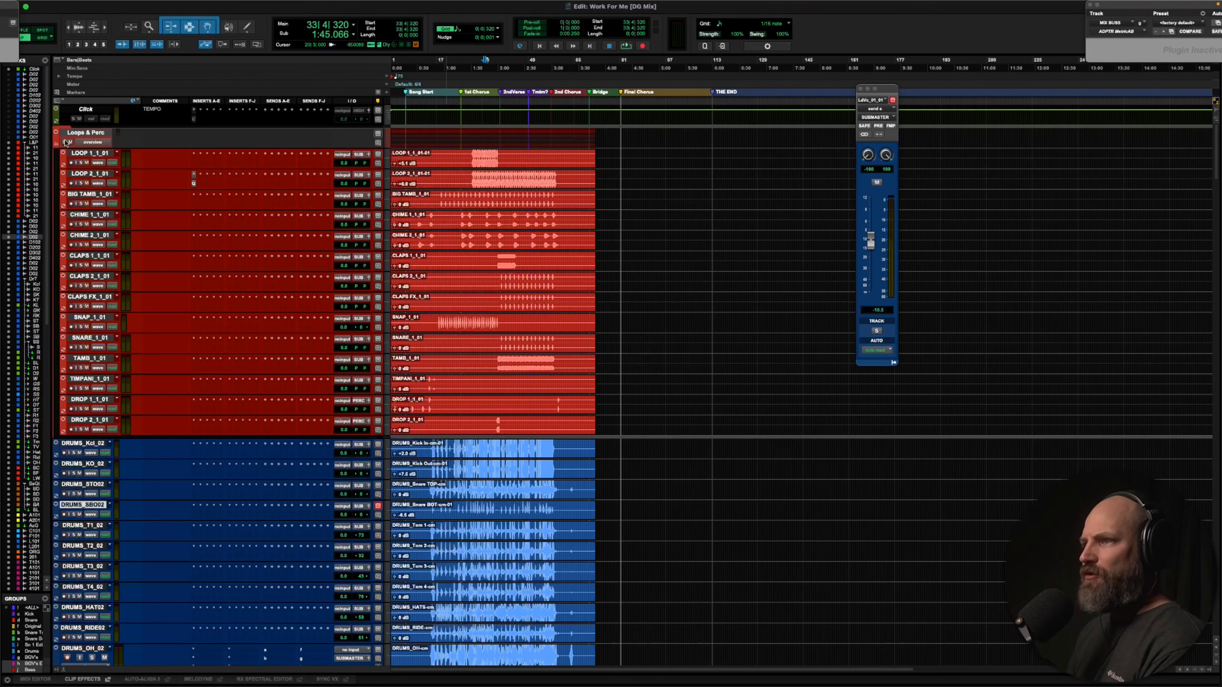
left_click(85, 132)
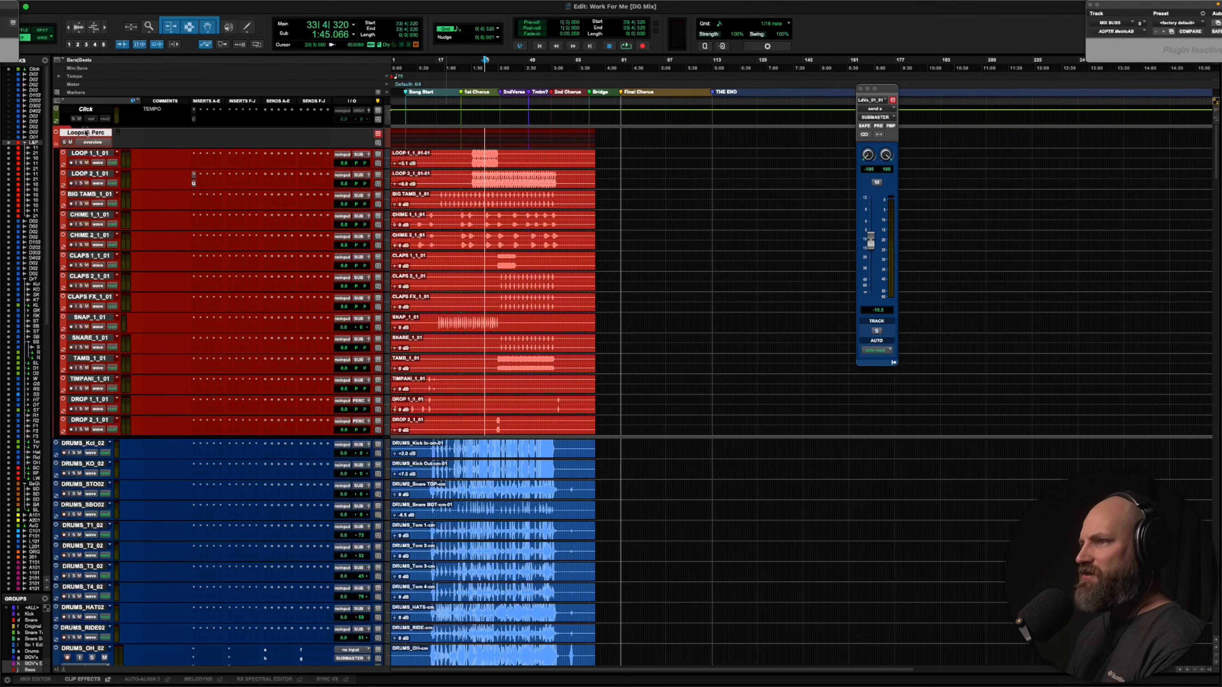
During playback, raise the clip gain of all percussion clips from BIG TAMS_1_01 through DROP 2_1_01 to about +6 dB
key("space")
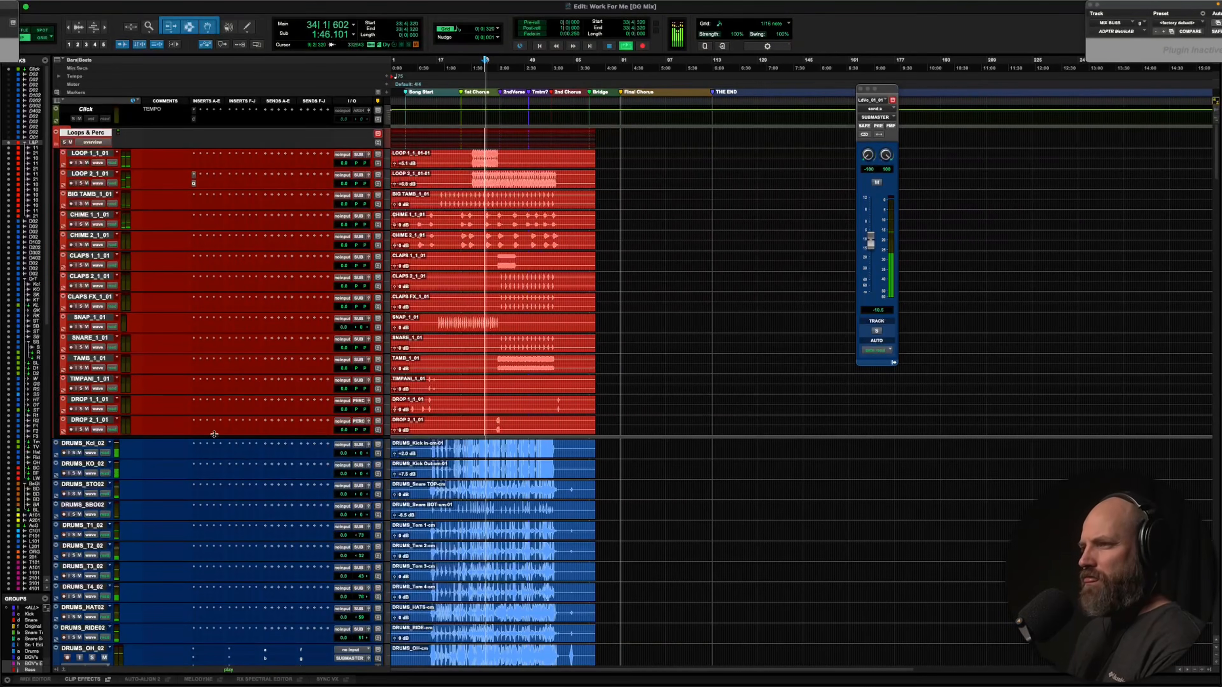
double_click(488, 197)
left_click_drag(618, 198, 664, 428)
key("ctrl+shift+Up")
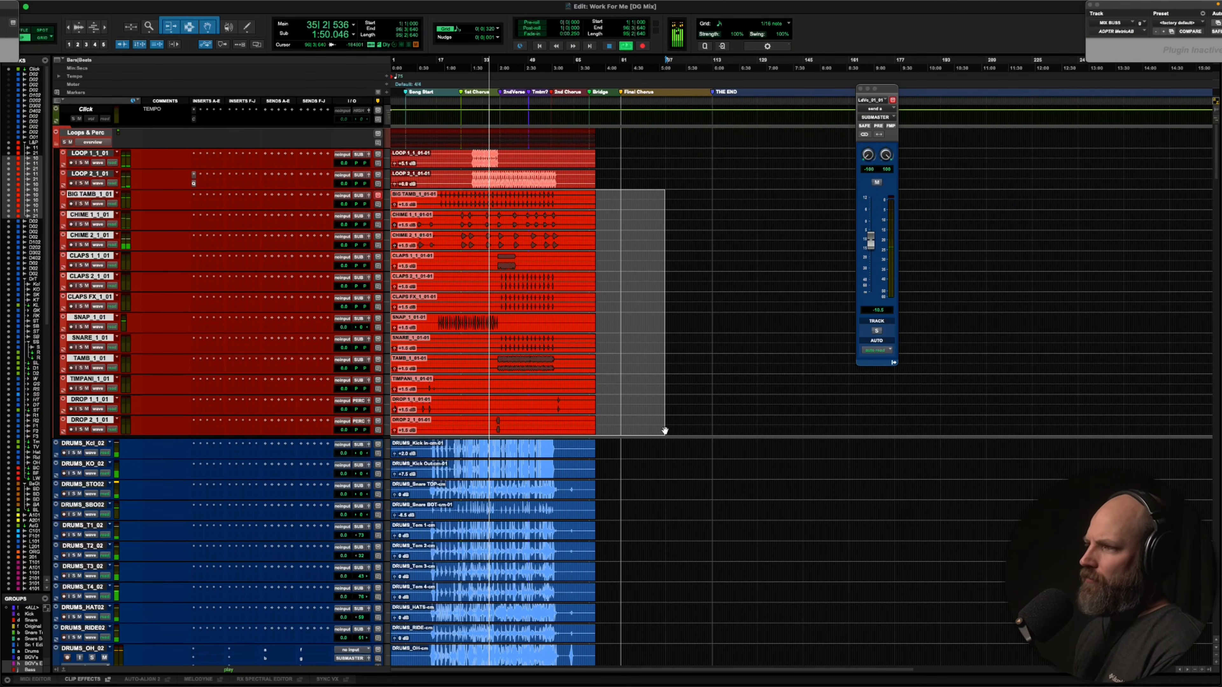
key("ctrl+shift+Up")
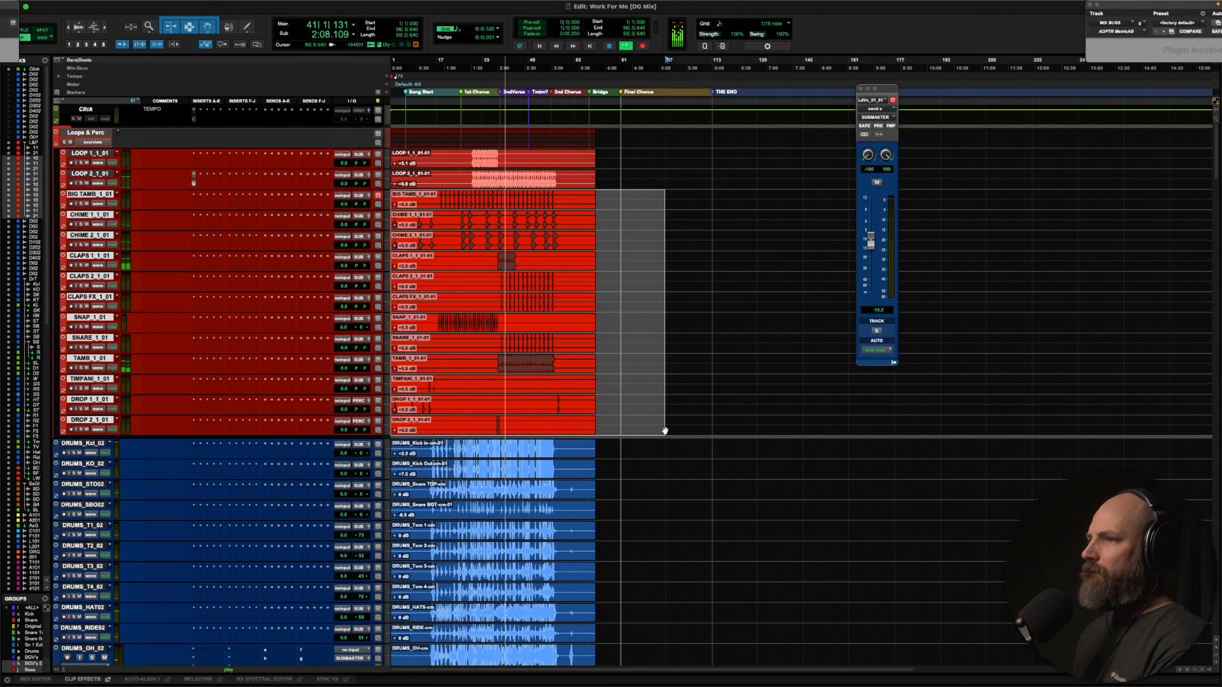
key("ctrl+shift+Up")
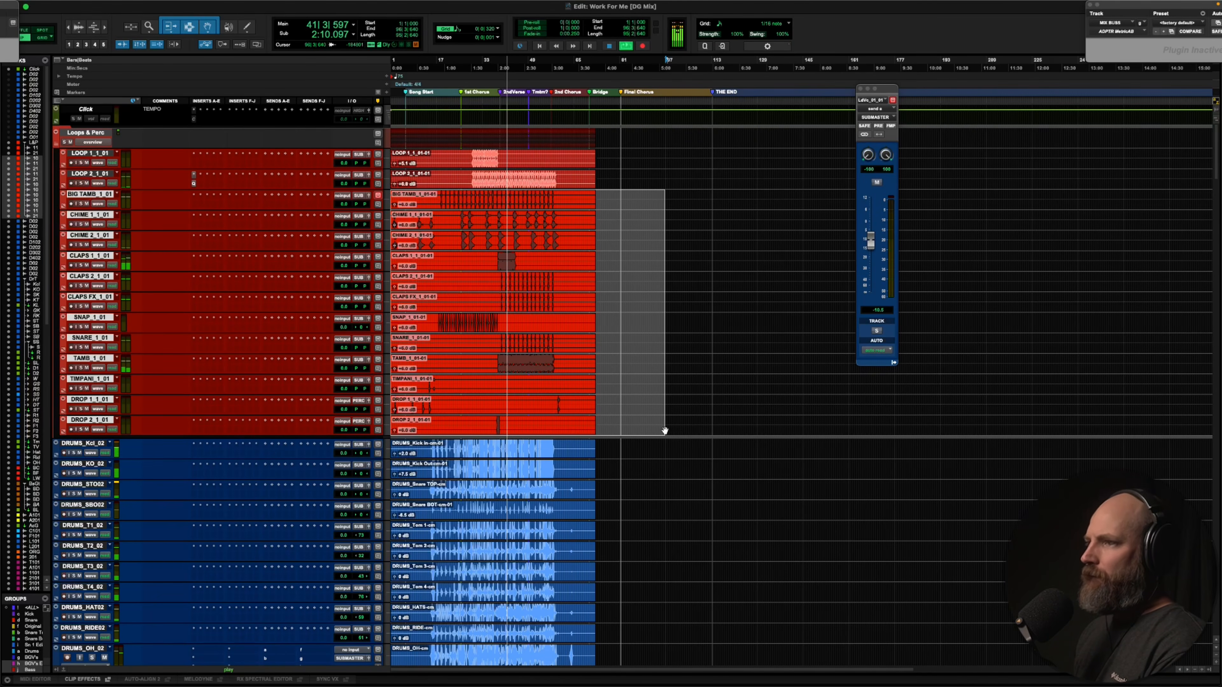
key("ctrl+shift+Up")
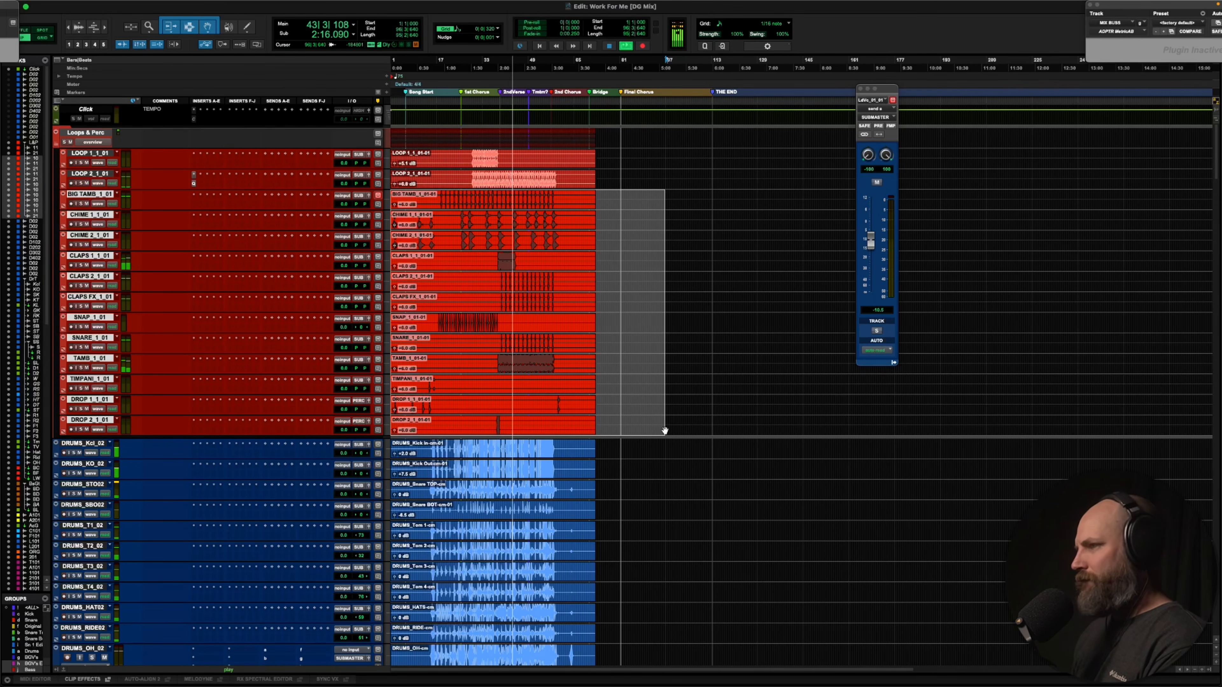
left_click(512, 239)
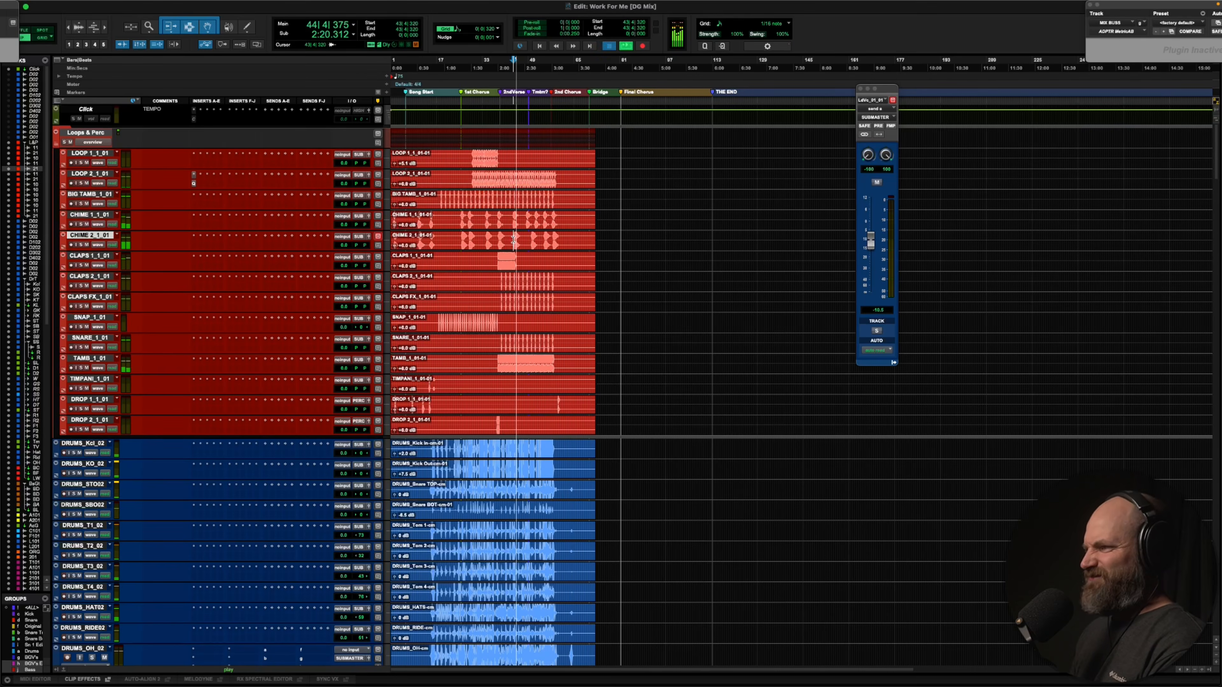
key("space")
Audition all drum tracks from kick in through overheads in solo, starting at bar 41 in the second verse
scroll(512, 239, "down", 5)
scroll(512, 239, "down", 3)
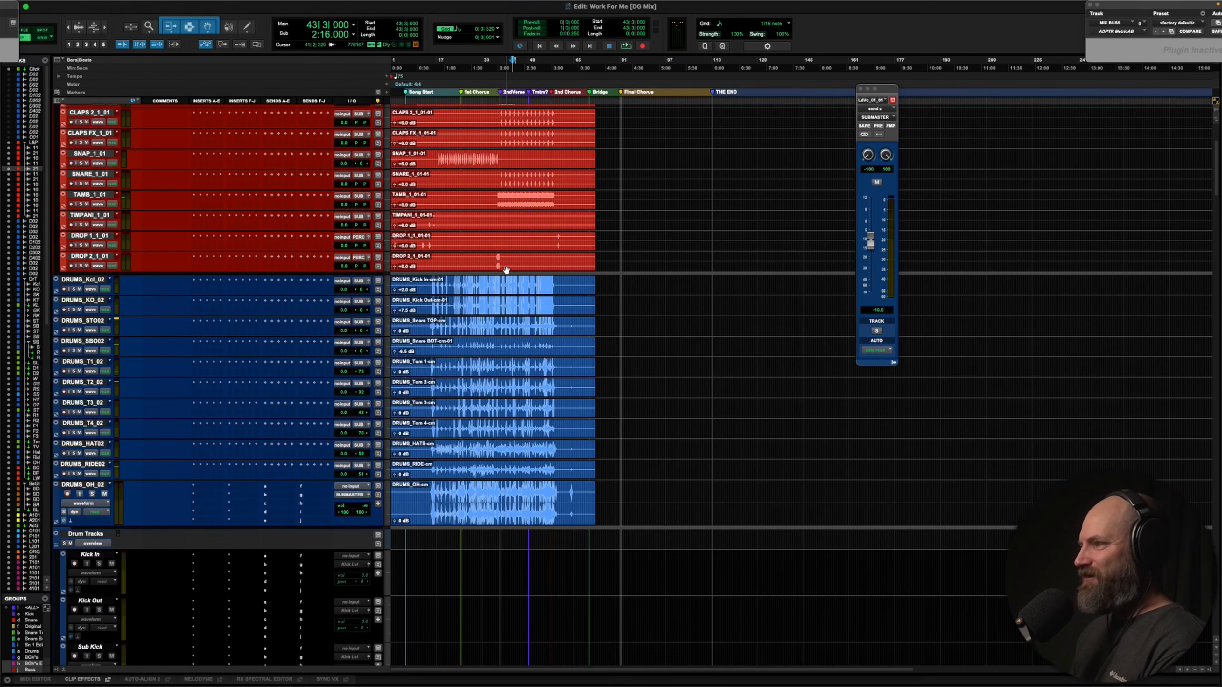
key("ctrl+]")
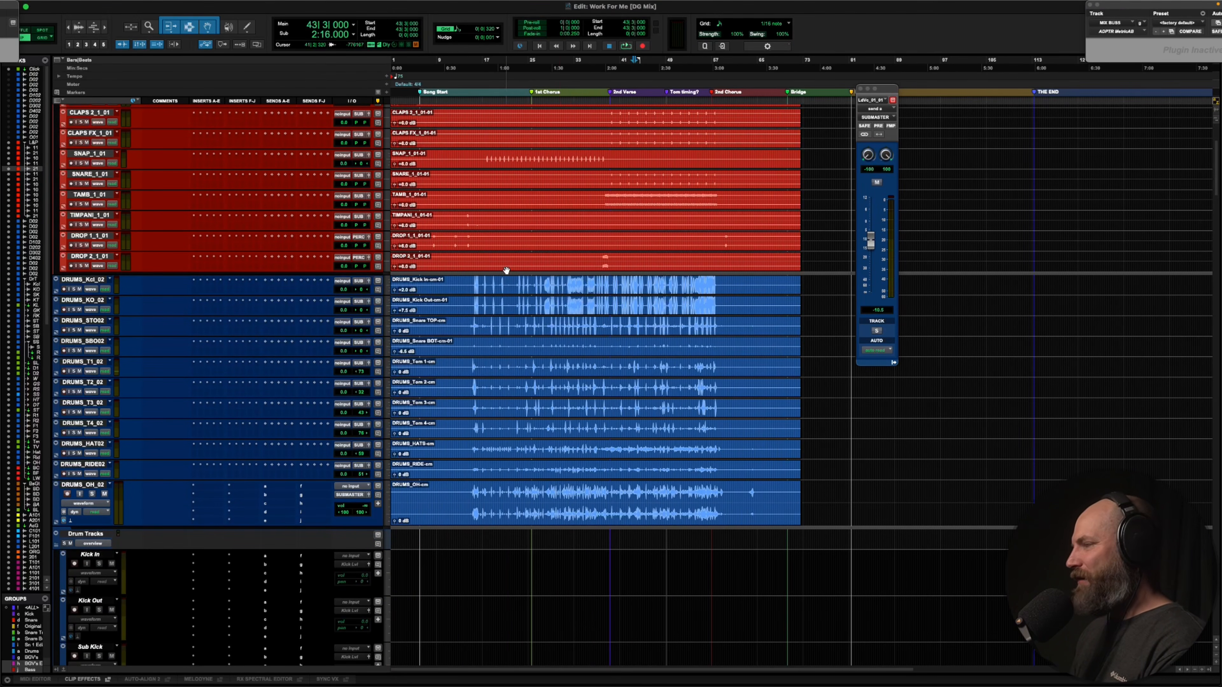
left_click(619, 284)
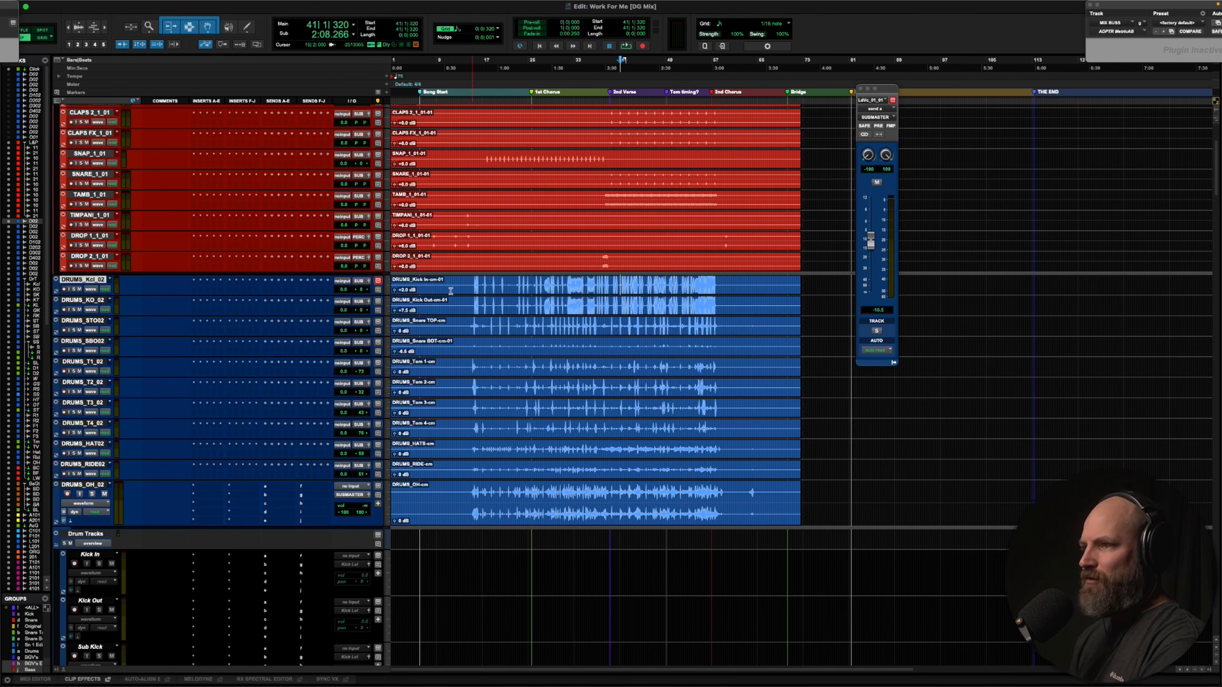
scroll(109, 406, "down", 3)
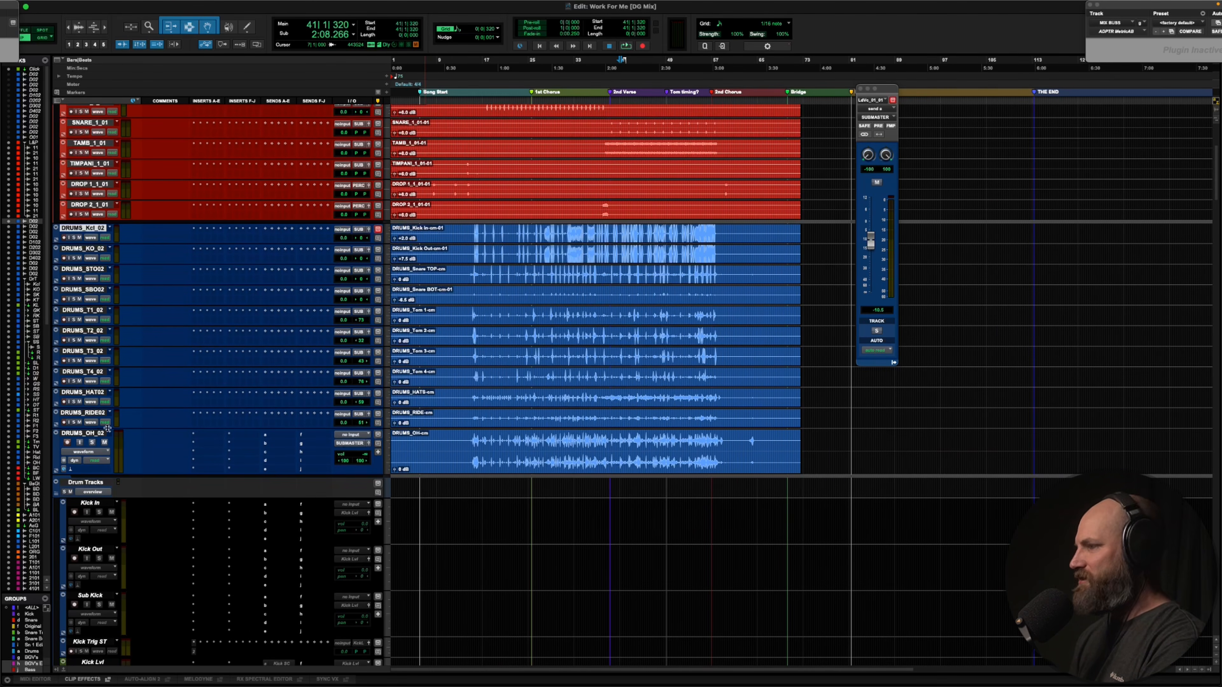
left_click(93, 433, "shift")
left_click(92, 443, "alt+shift")
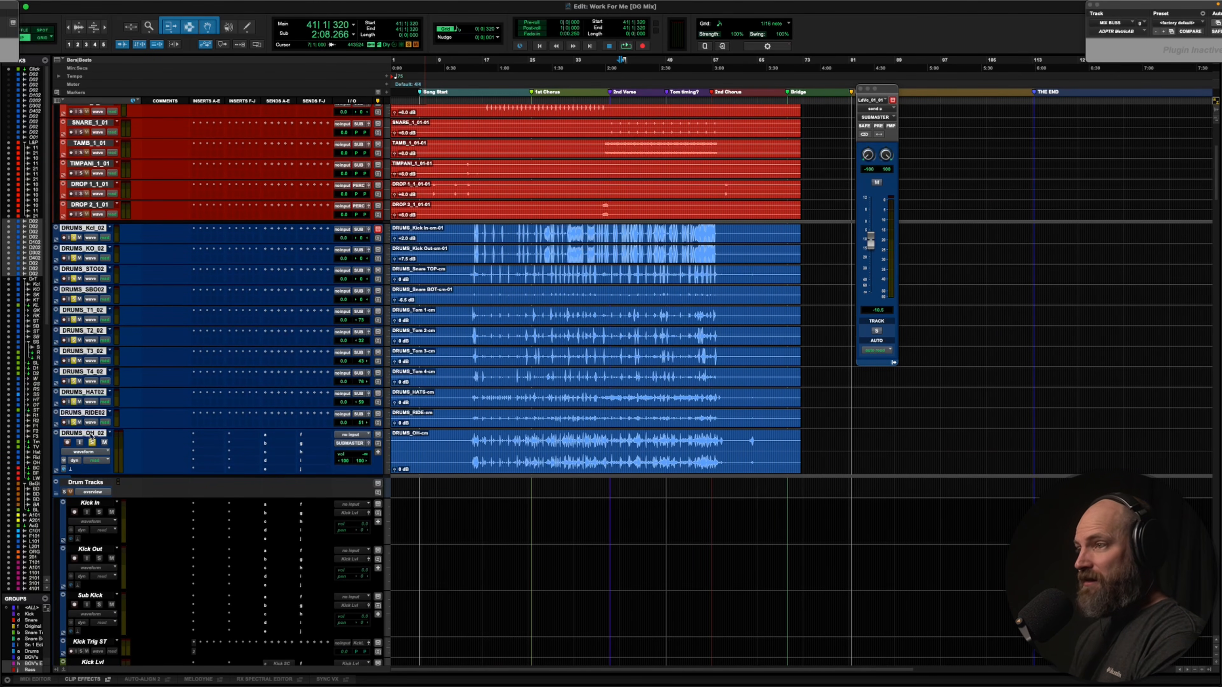
key("space")
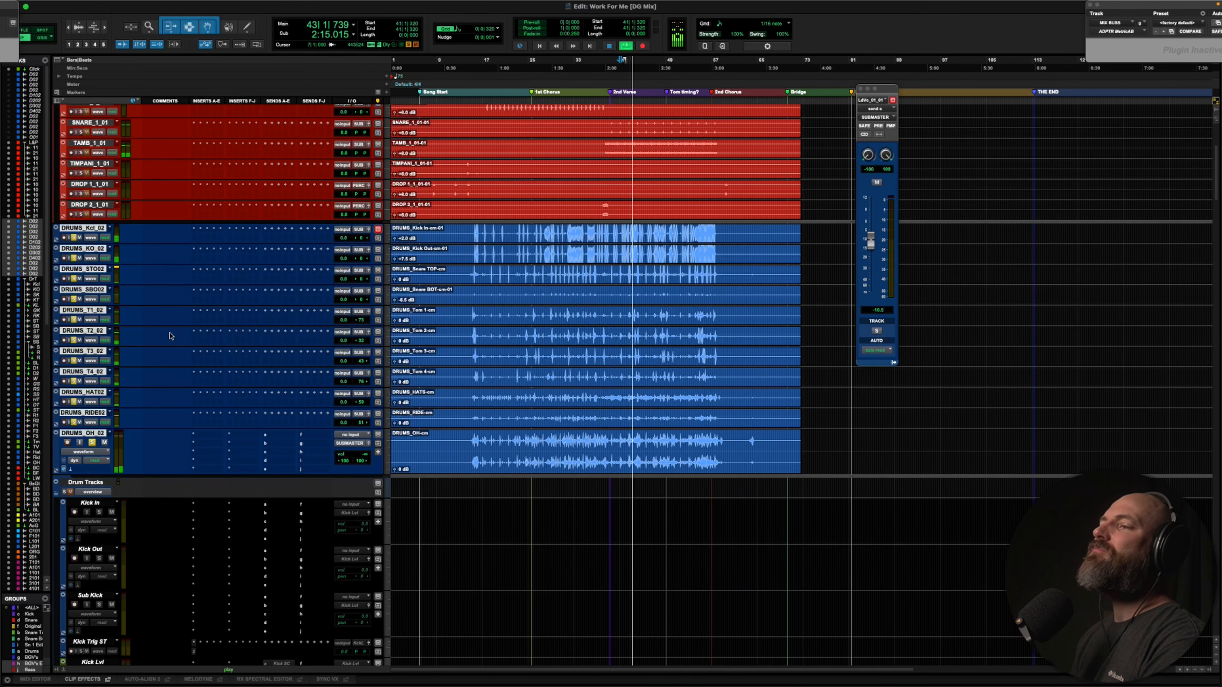
key("space")
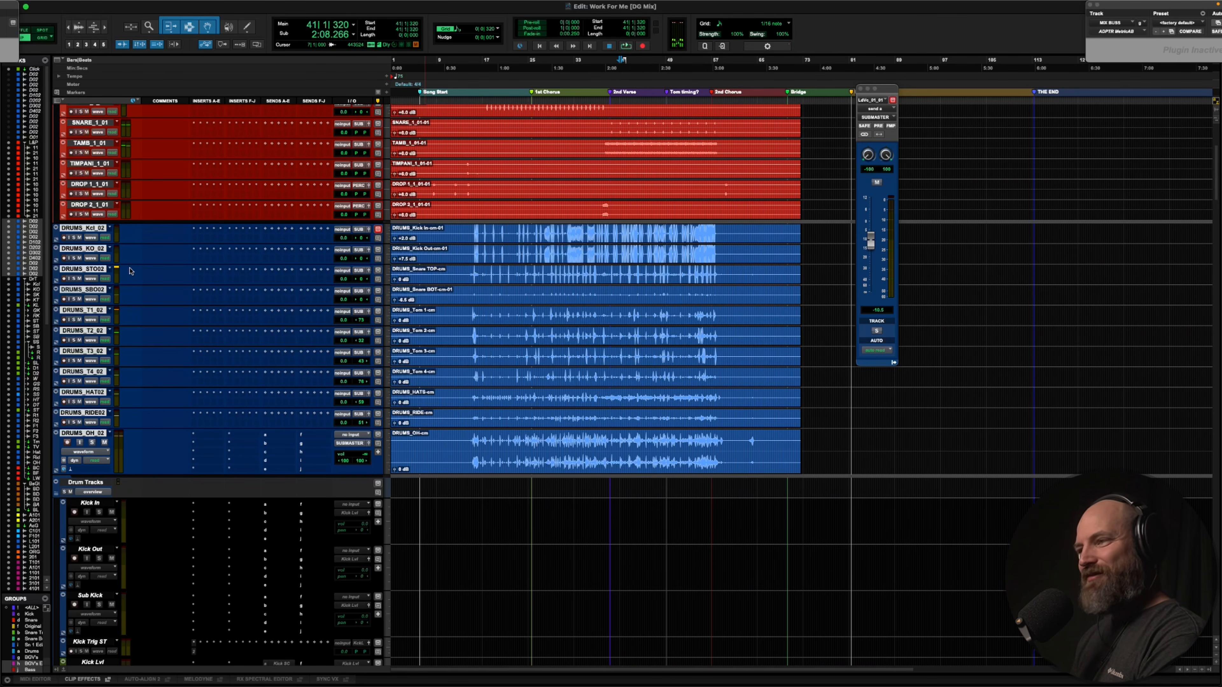
Solo the kick in drum track and audition it repeatedly from bar 41
left_click(89, 228)
key("shift+s")
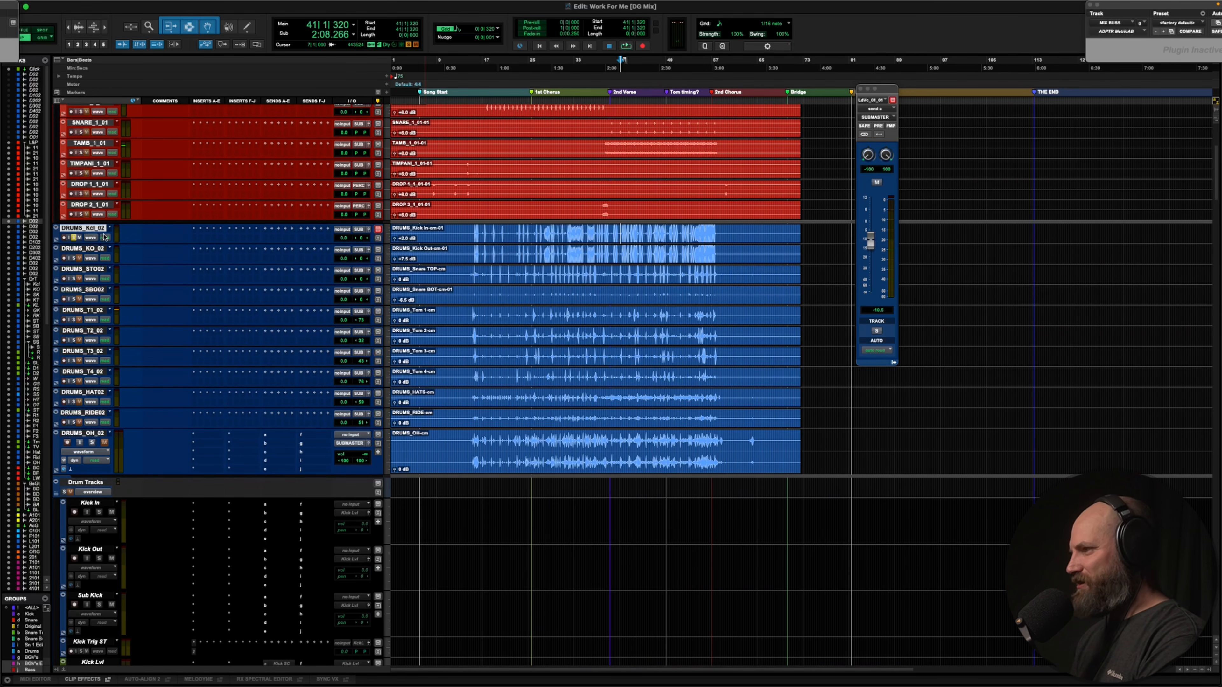
key("space")
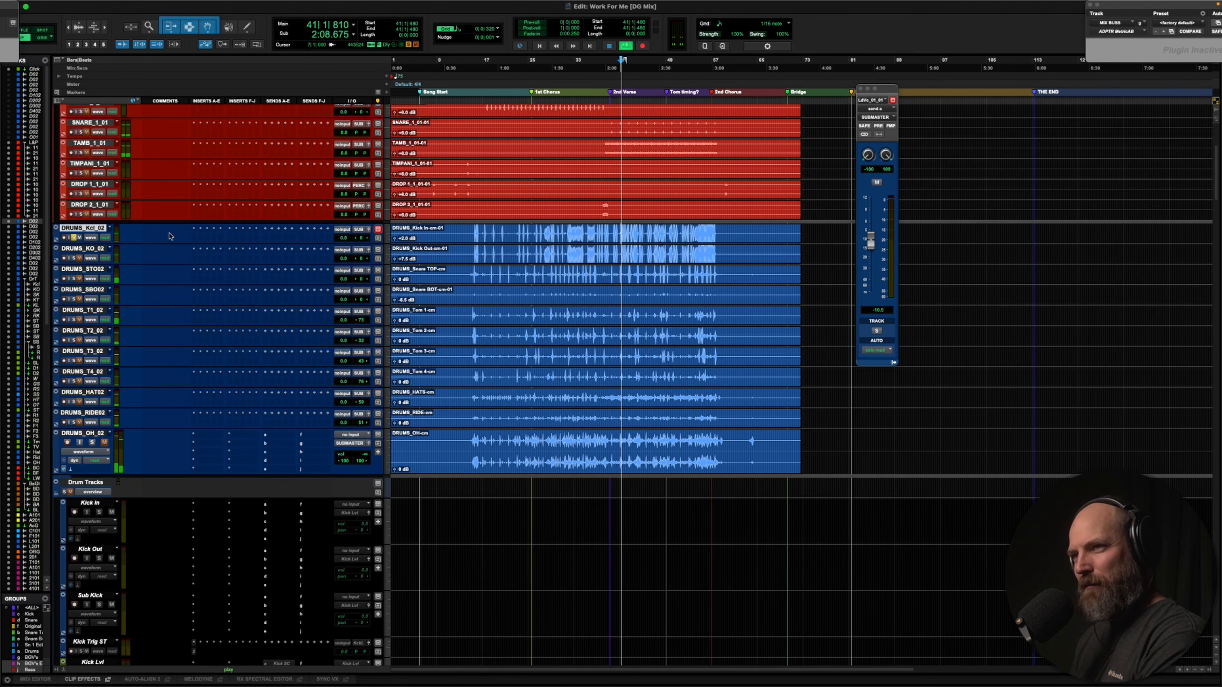
key("space")
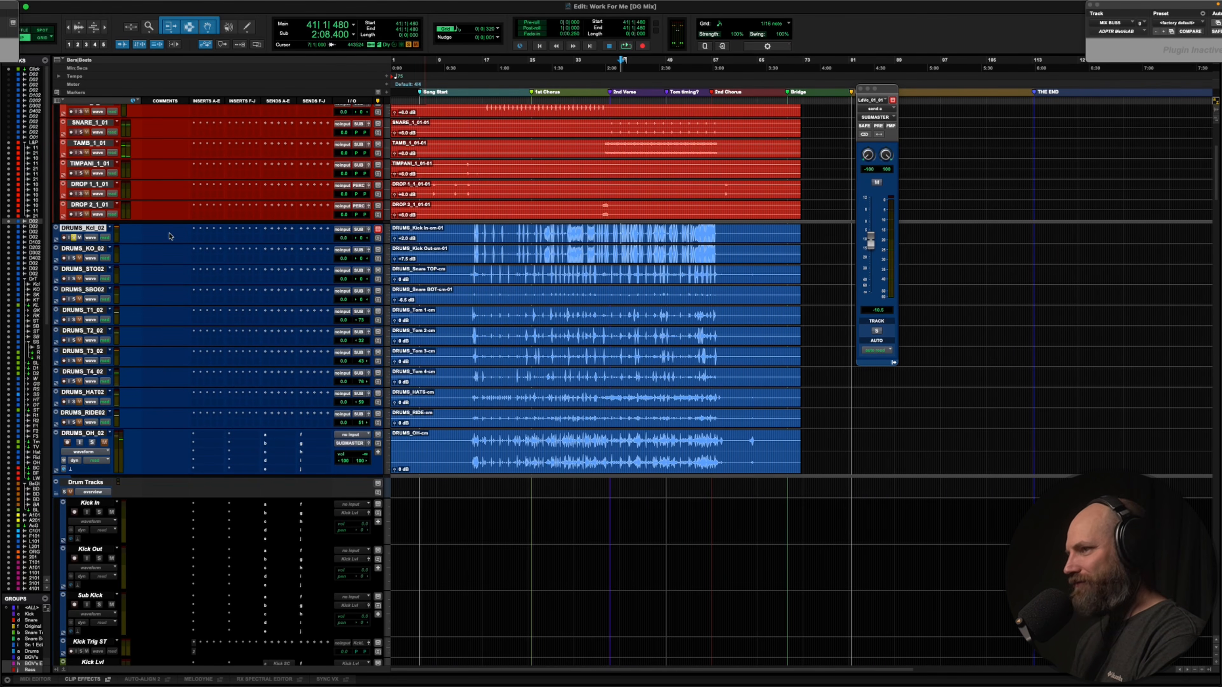
key("space")
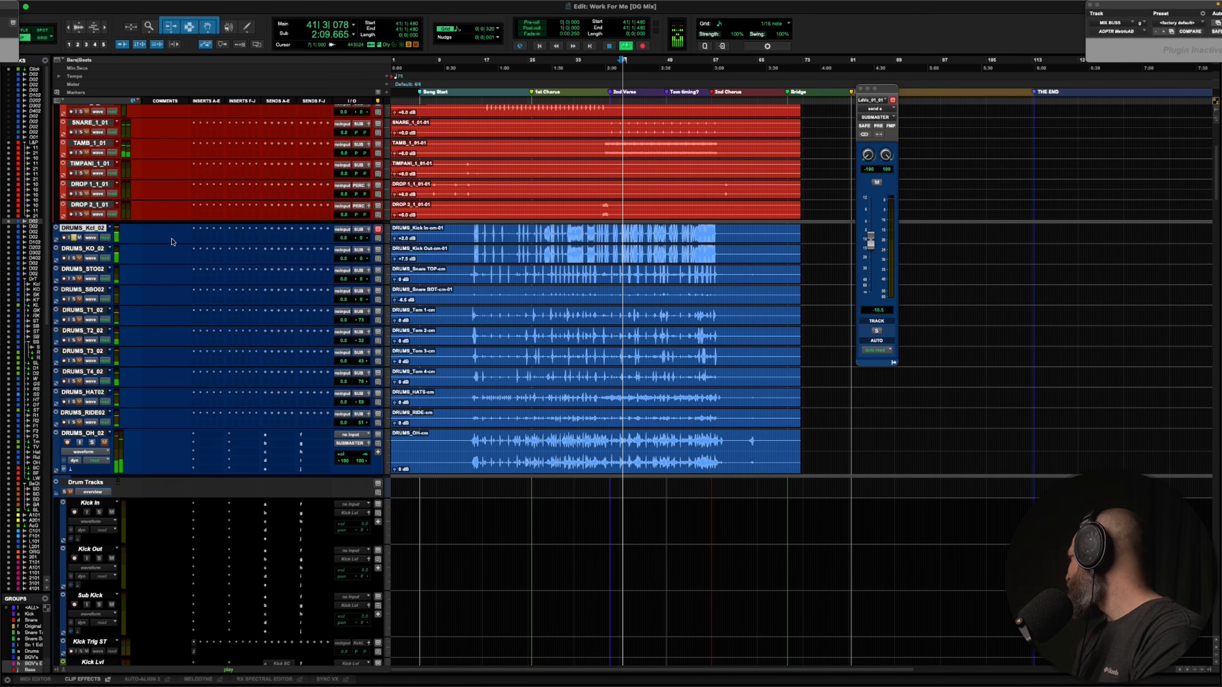
key("space")
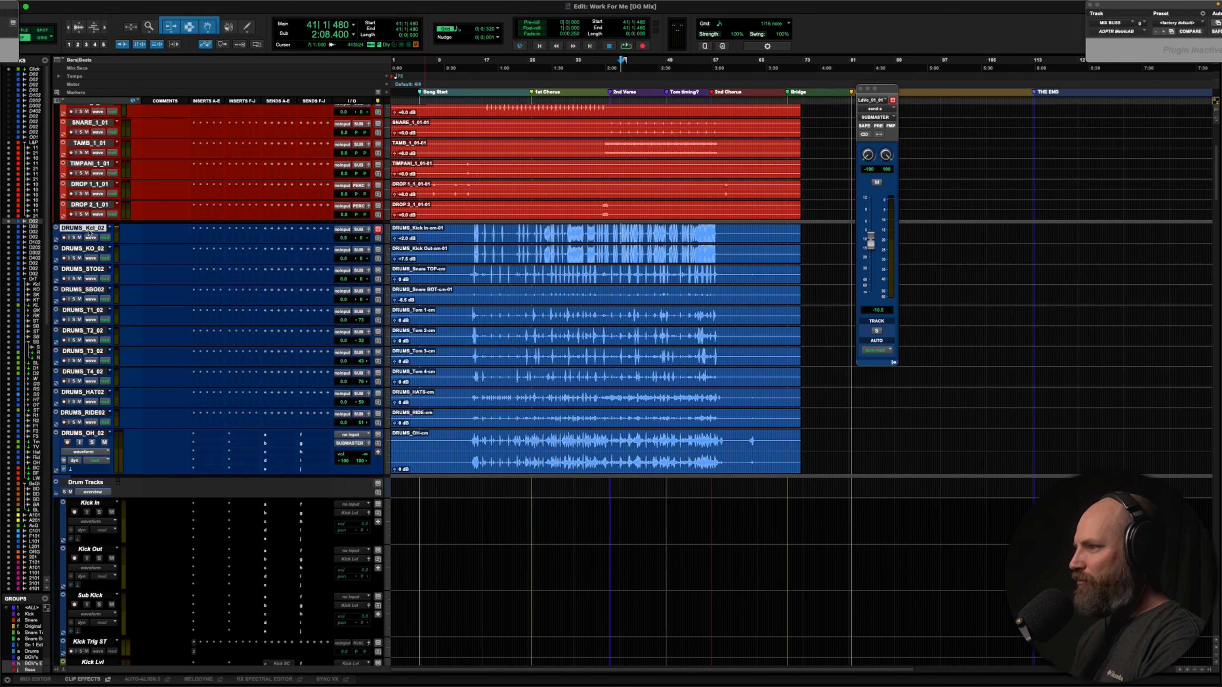
Review the session's tracks from the percussion down to the guitars and keys, and place the cursor at bar 33 on CLAPS FX_1_01
scroll(140, 233, "down", 2)
scroll(141, 232, "up", 10)
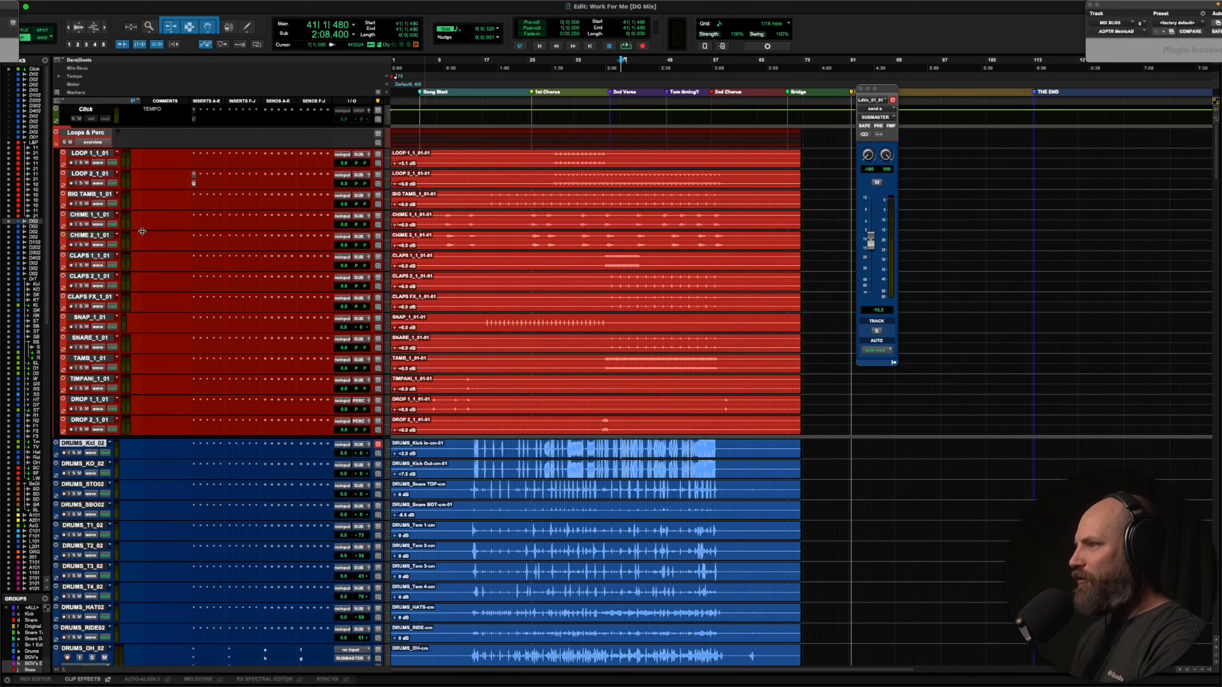
scroll(143, 235, "down", 20)
scroll(142, 234, "down", 20)
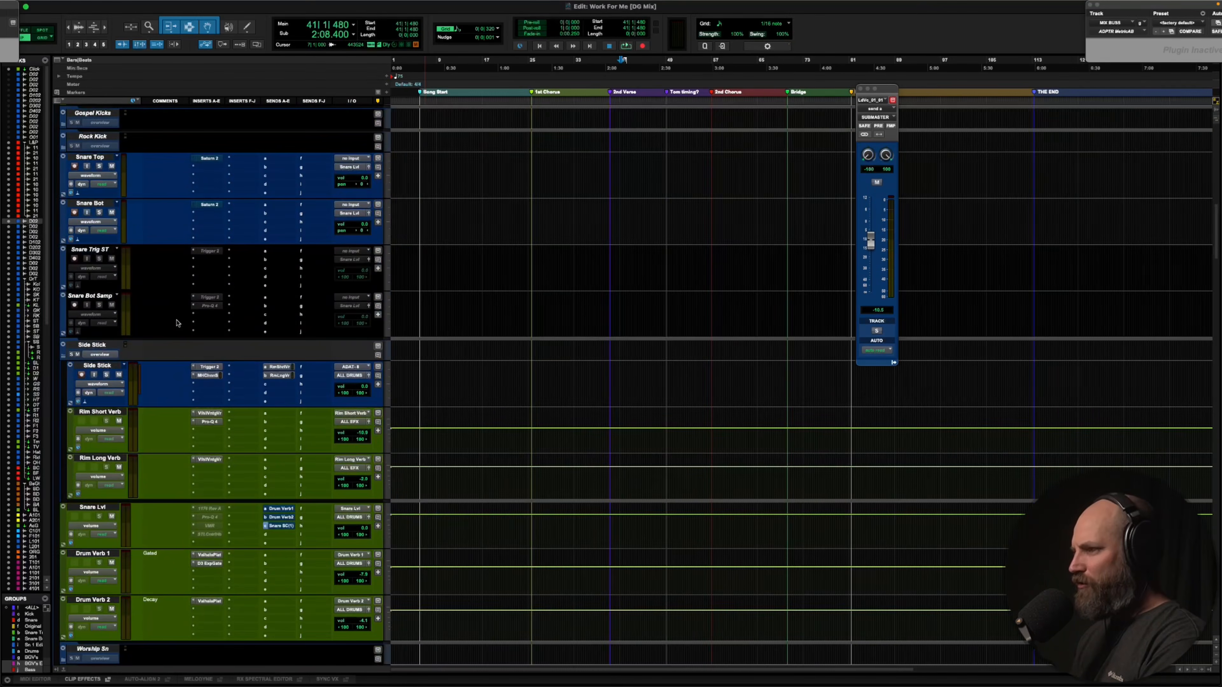
scroll(177, 323, "down", 10)
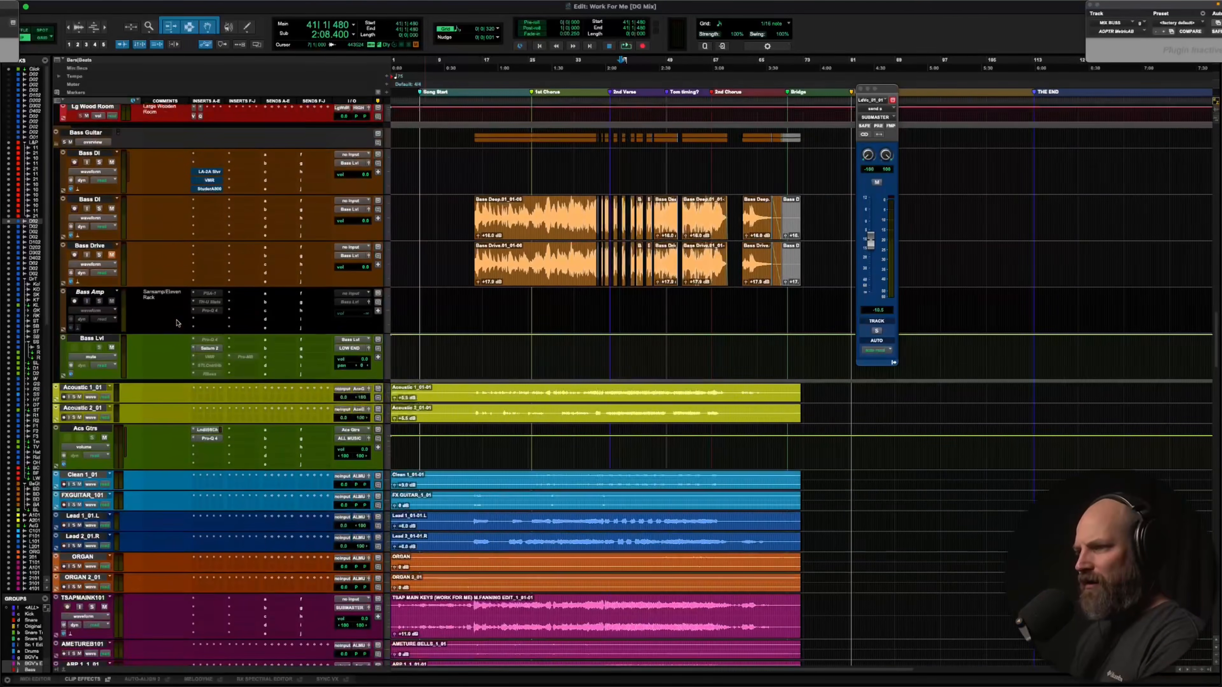
scroll(177, 322, "down", 10)
scroll(177, 322, "up", 20)
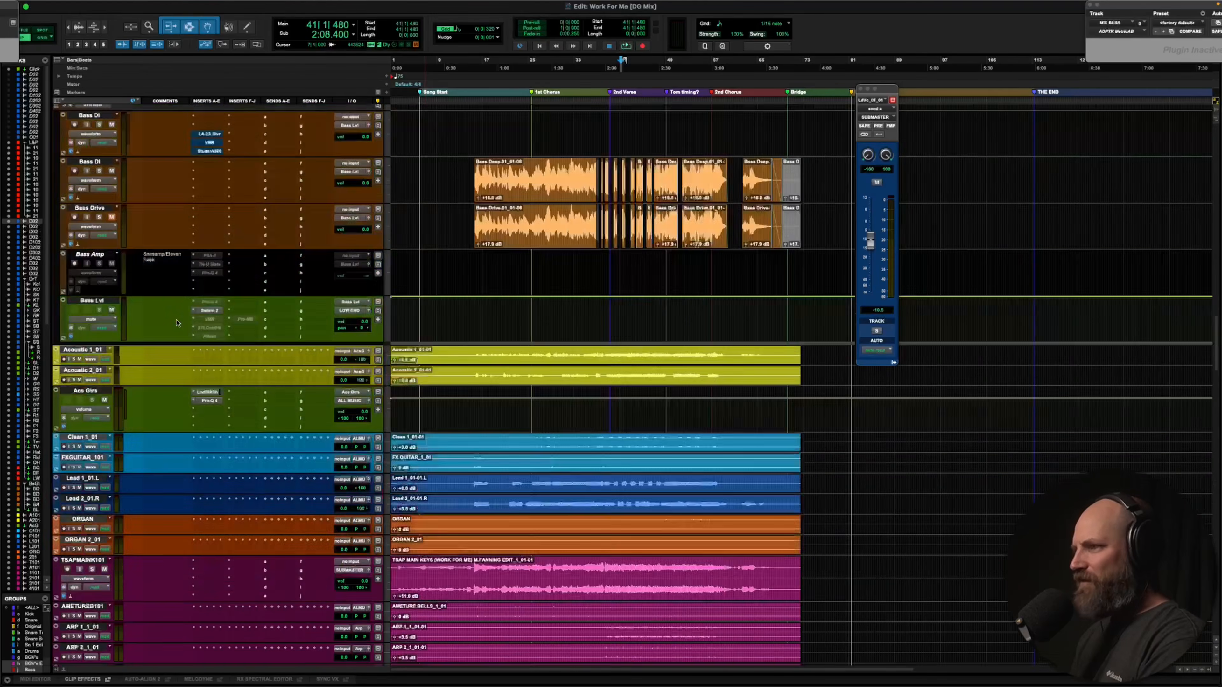
scroll(176, 323, "up", 10)
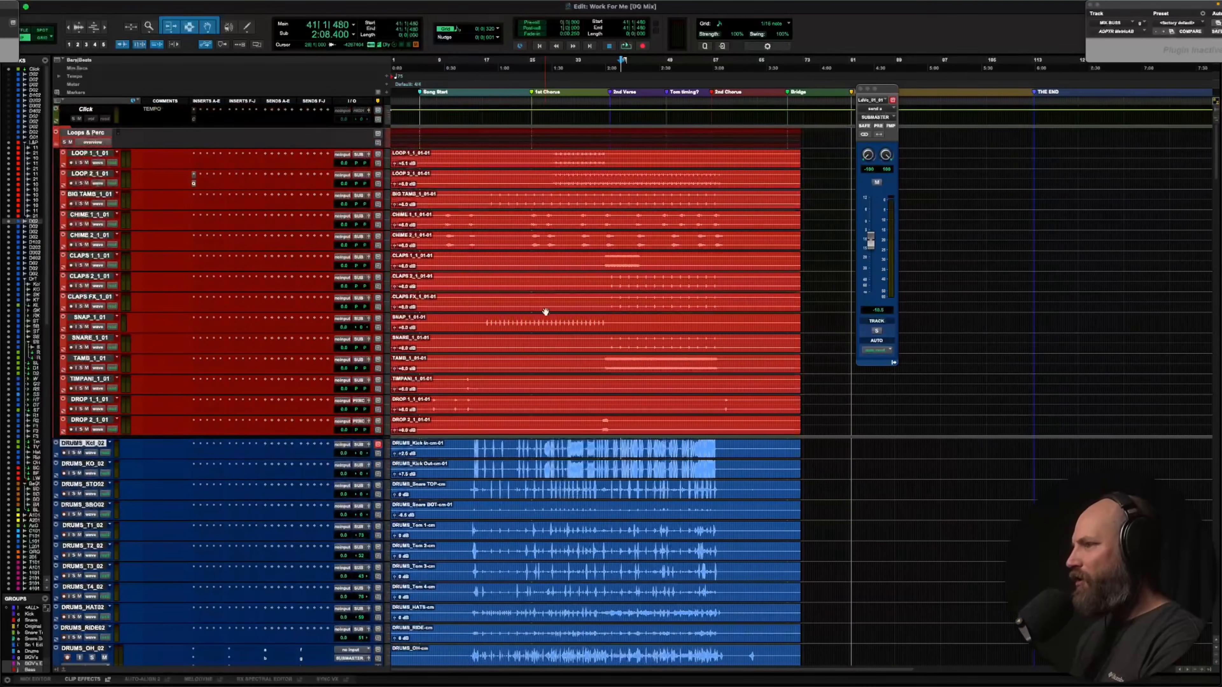
left_click(574, 301)
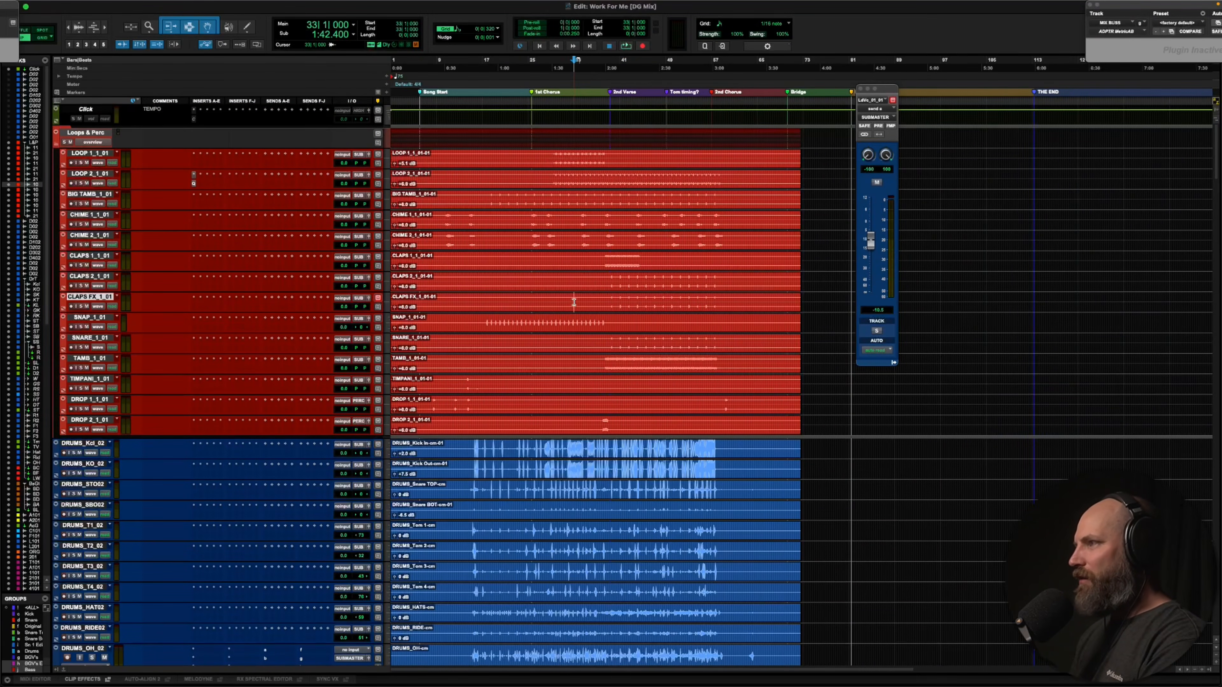
Switch to the Mixing Modern Worship checklist in Preview and tick both items under "Evaluate the Song's Core Message & Emotional Intent"
scroll(574, 302, "down", 15)
scroll(573, 302, "up", 10)
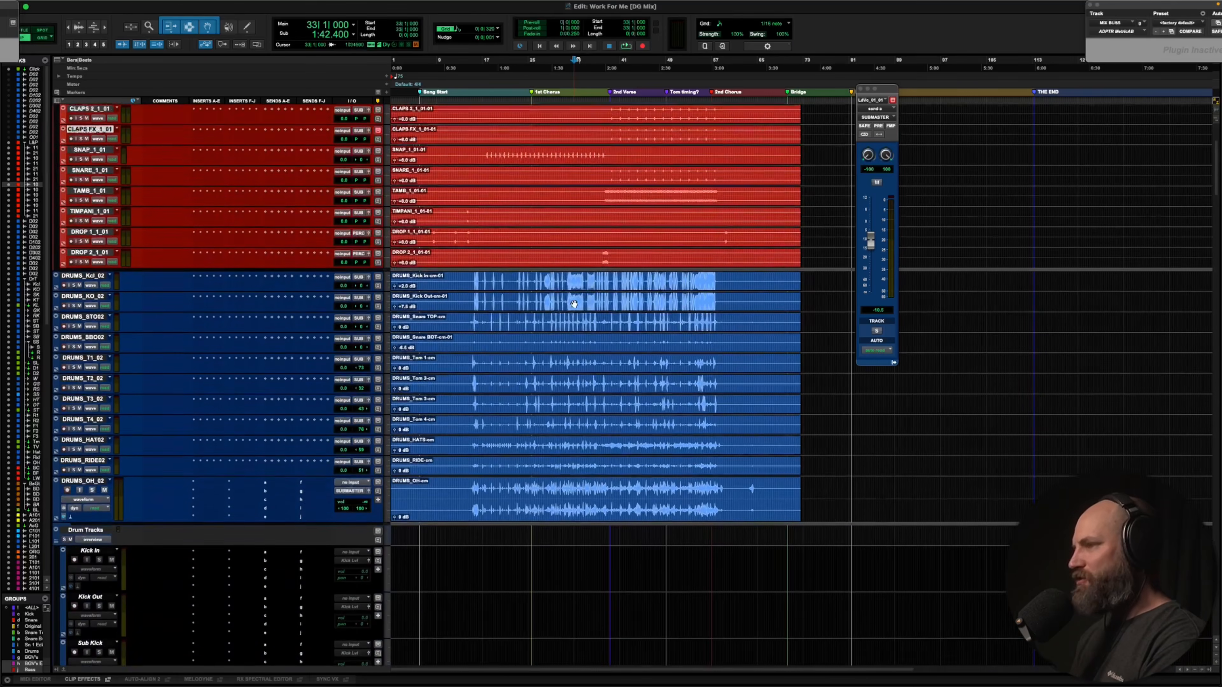
left_click(566, 300)
key("super+Tab")
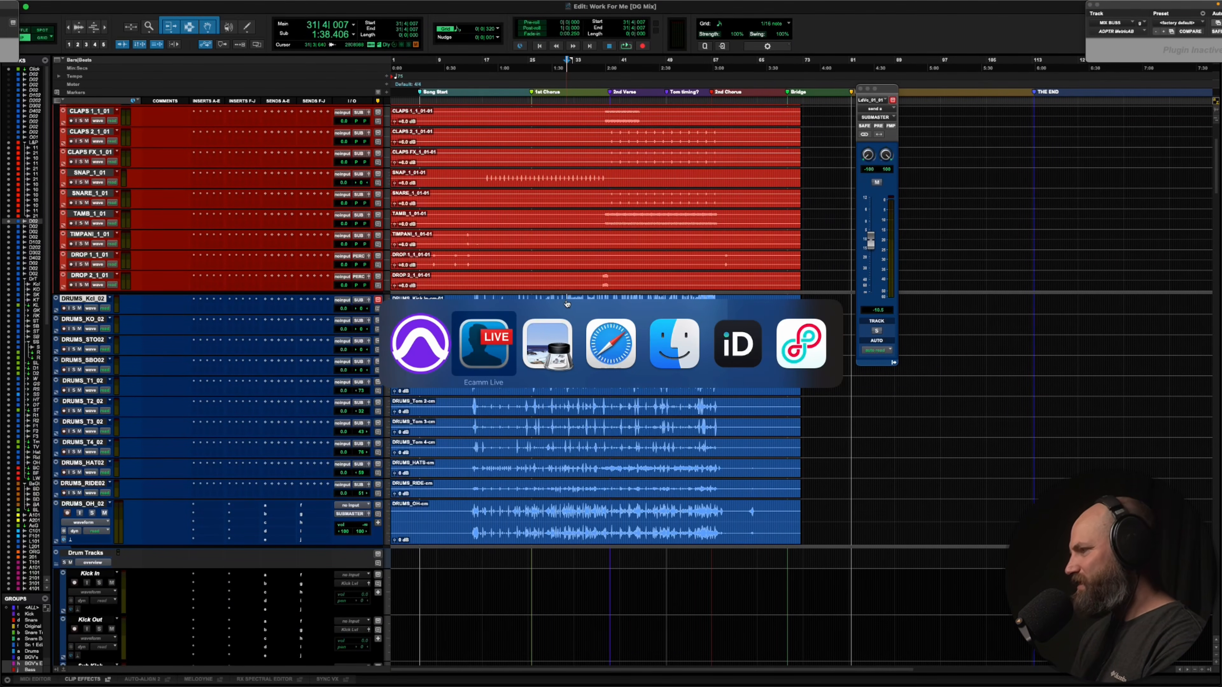
key("super+Tab")
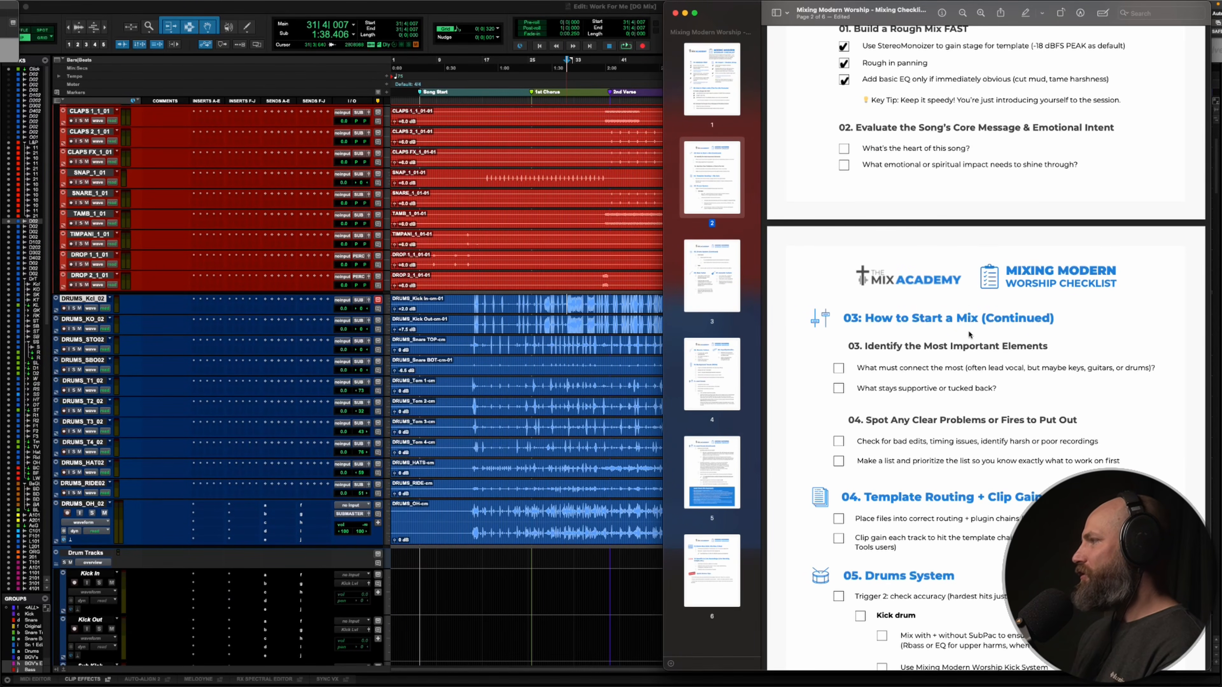
scroll(967, 330, "up", 1)
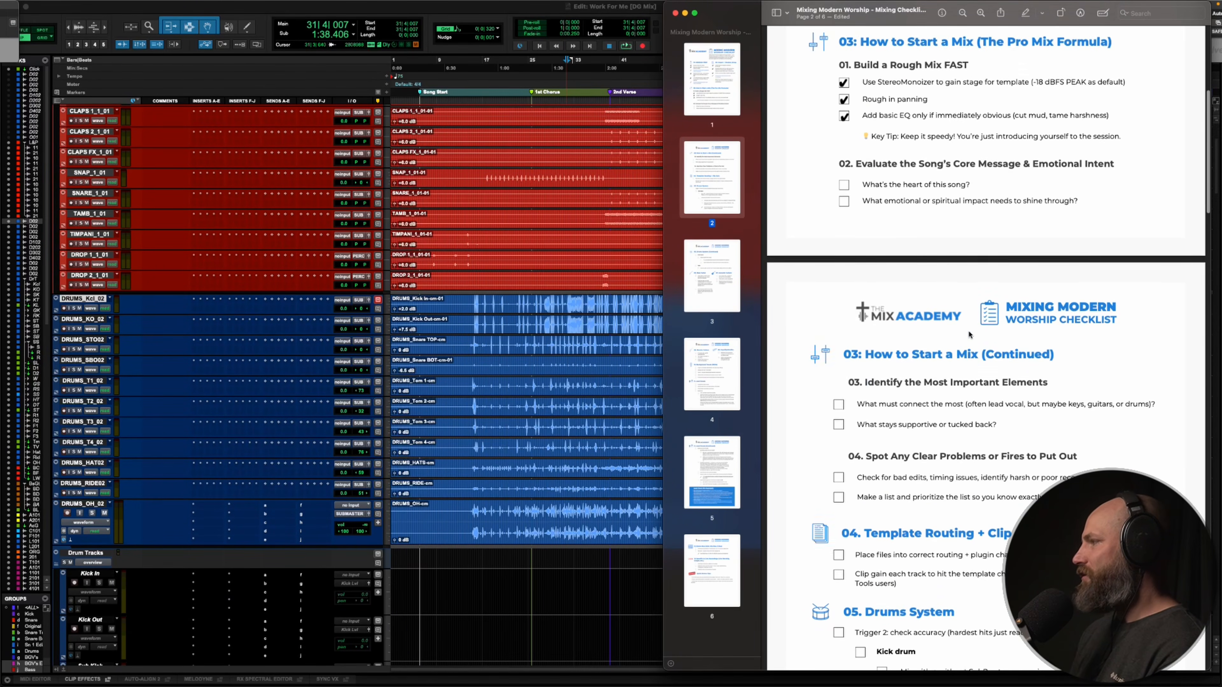
left_click(844, 186)
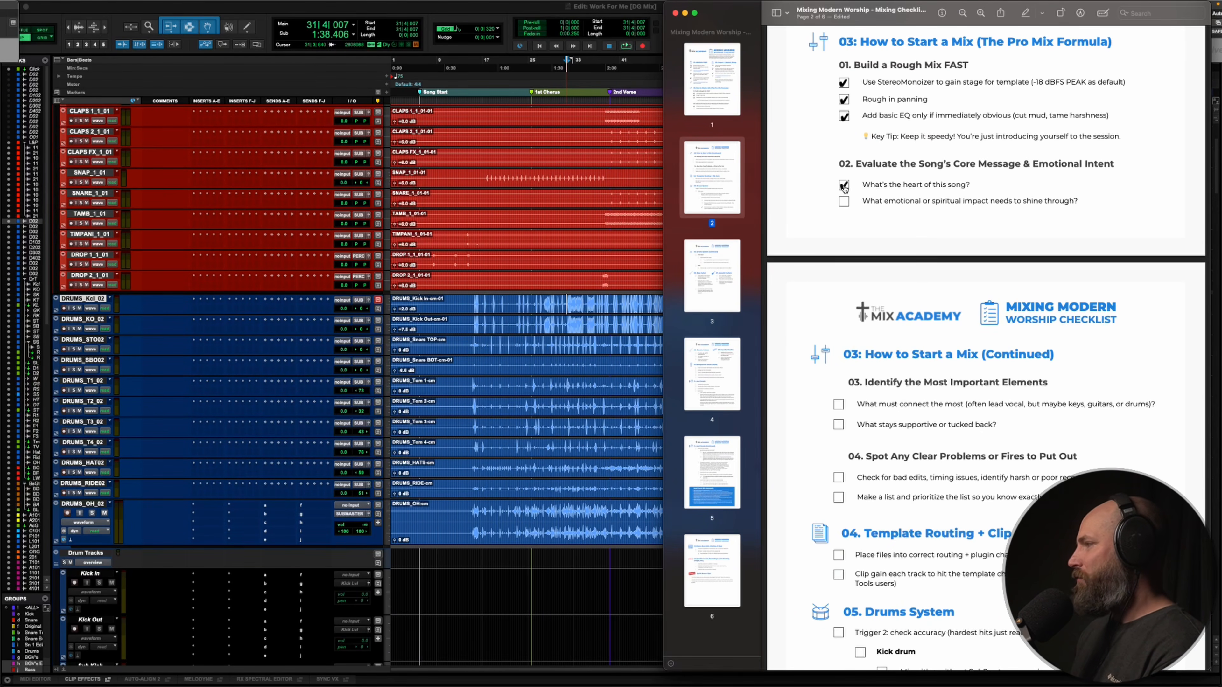
left_click(843, 201)
Tick "What must connect the most" under "Identify the Most Important Elements" in the checklist
scroll(909, 224, "down", 3)
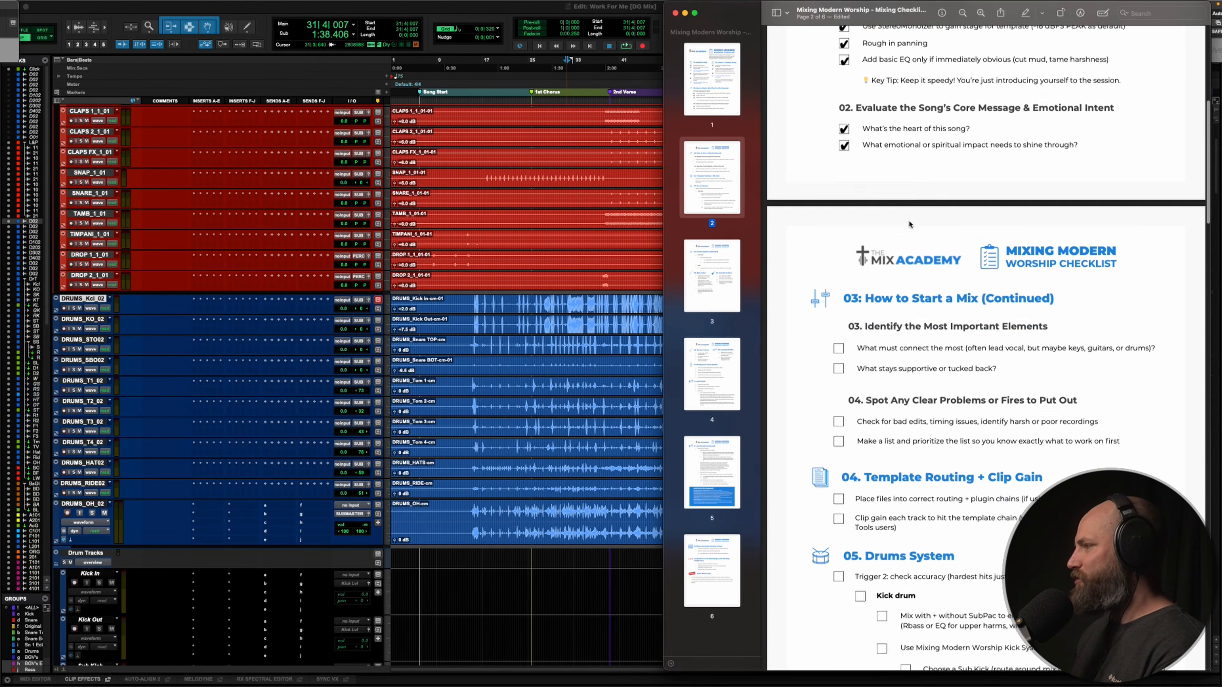
scroll(909, 224, "down", 2)
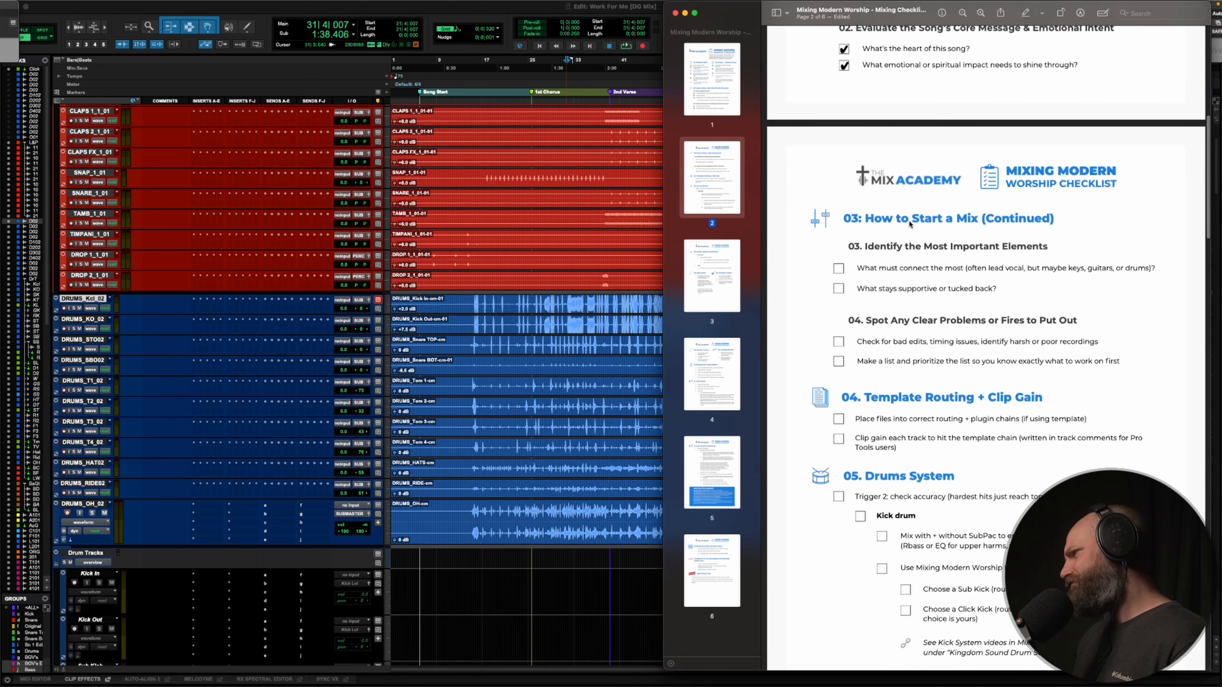
scroll(889, 247, "down", 2)
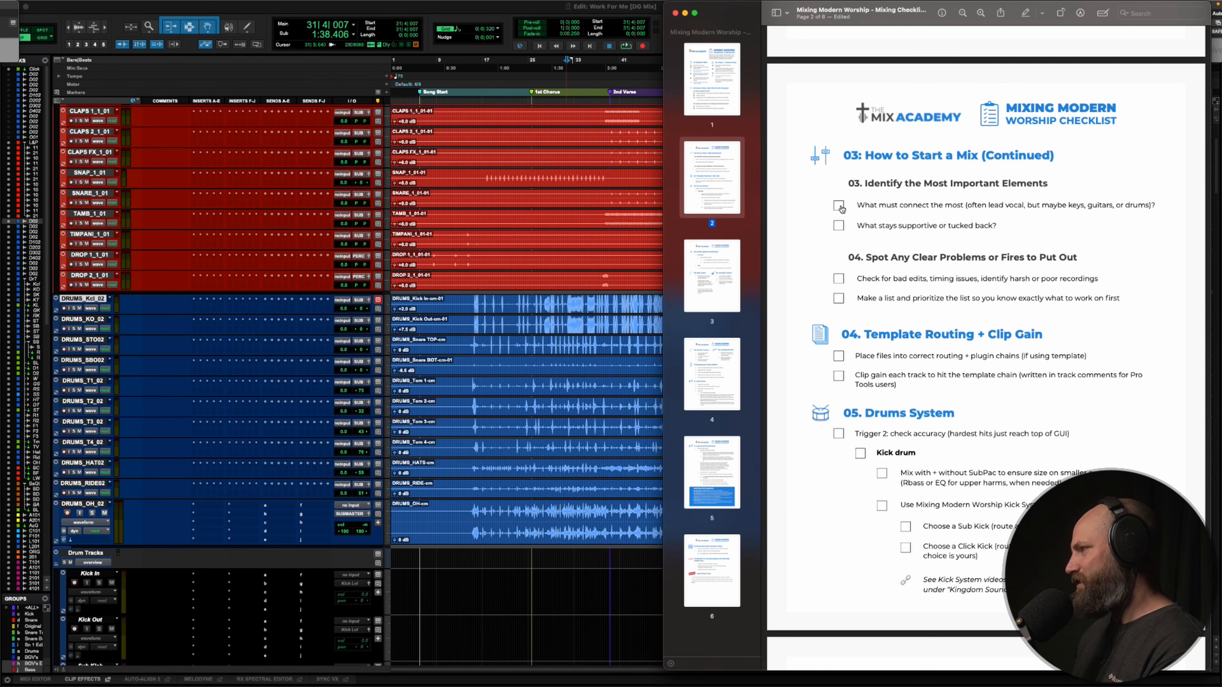
left_click(840, 206)
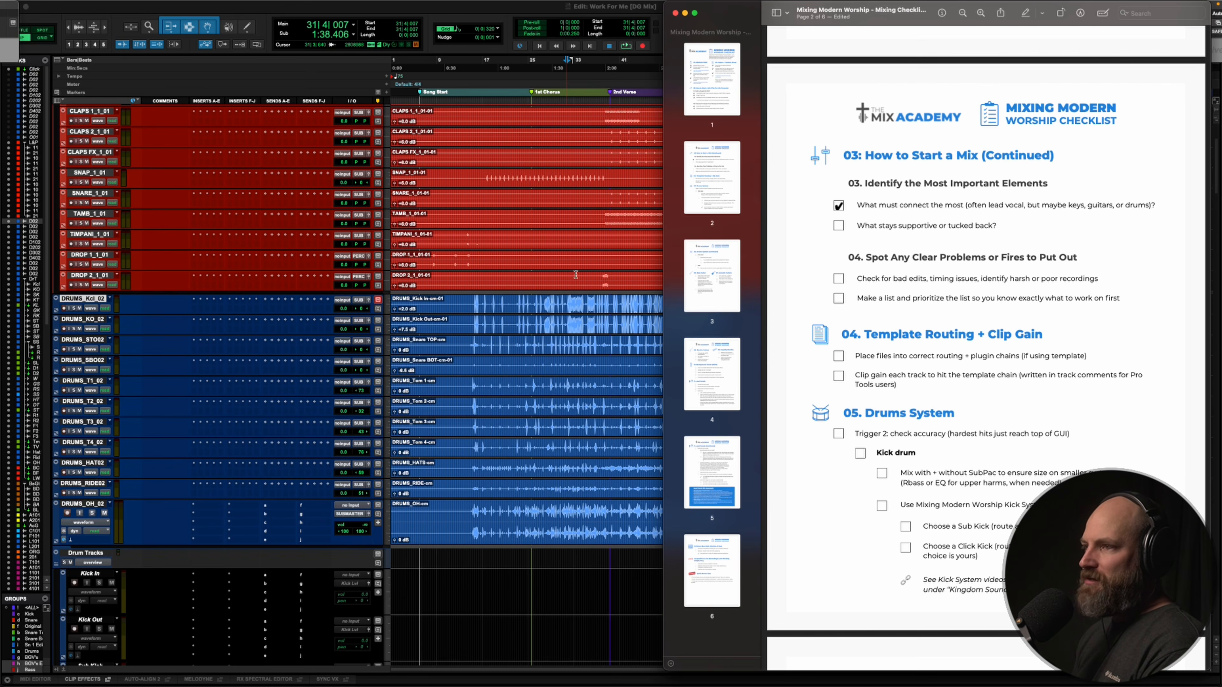
Review the session from the drums down to the guitars and keys, and tick "What stays supportive or tucked back?" in the checklist
scroll(190, 324, "down", 20)
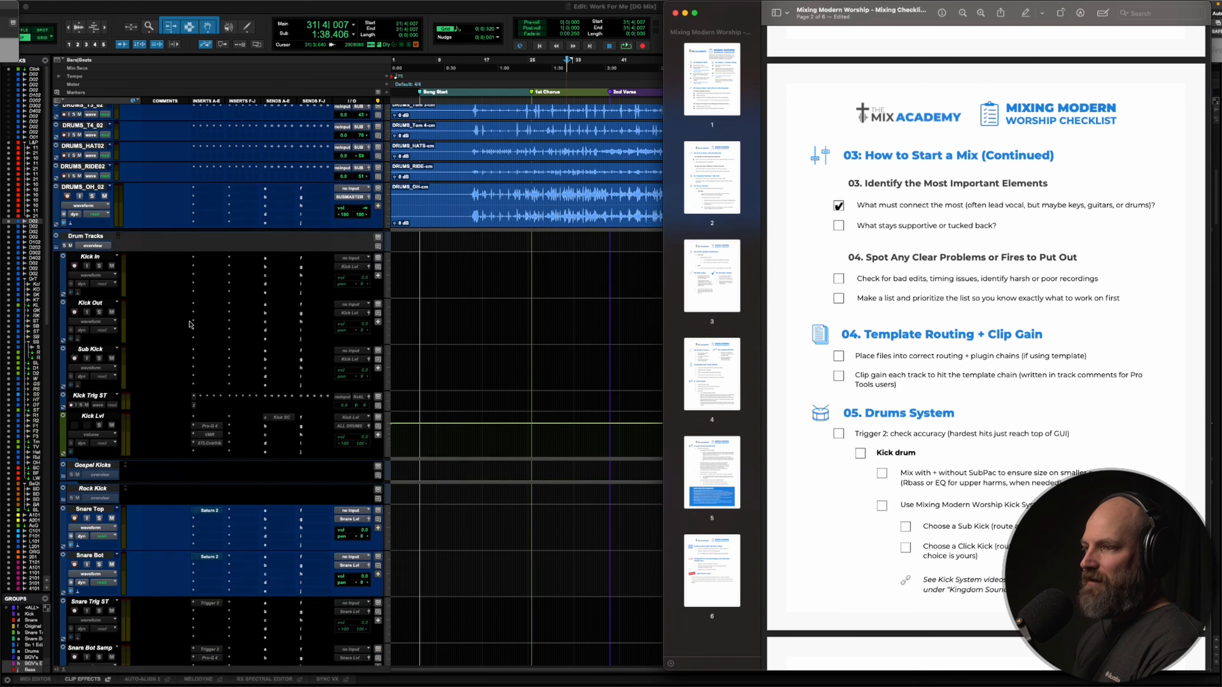
scroll(190, 324, "down", 20)
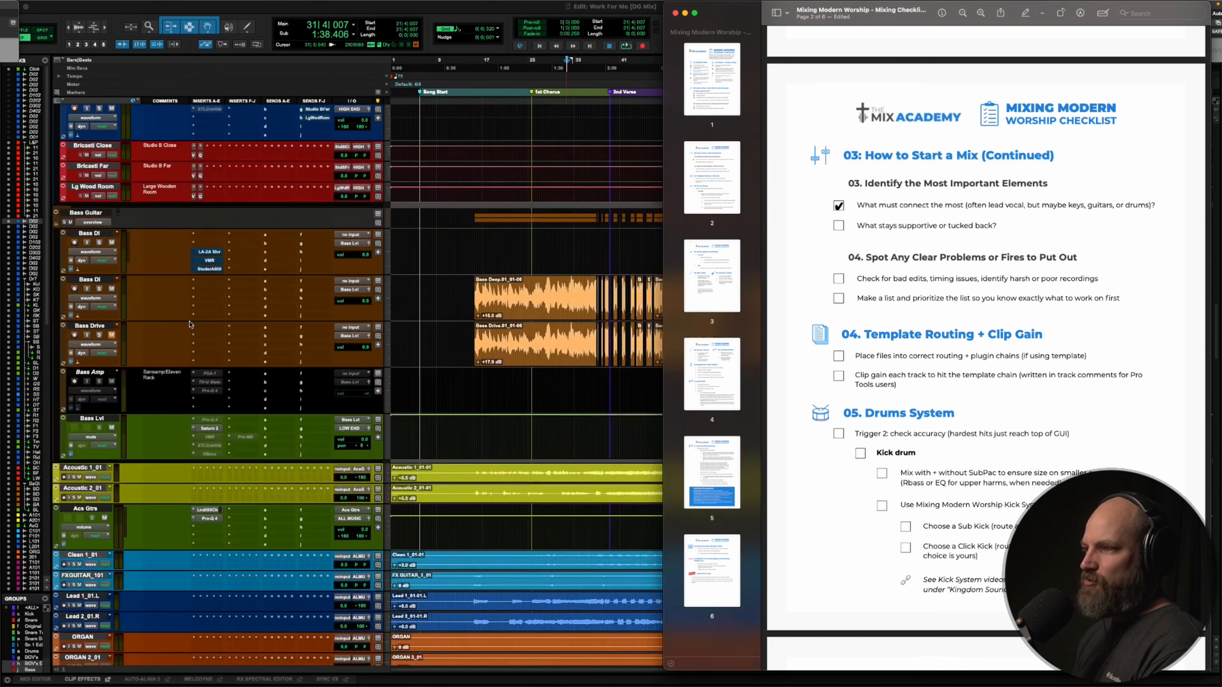
scroll(190, 324, "down", 3)
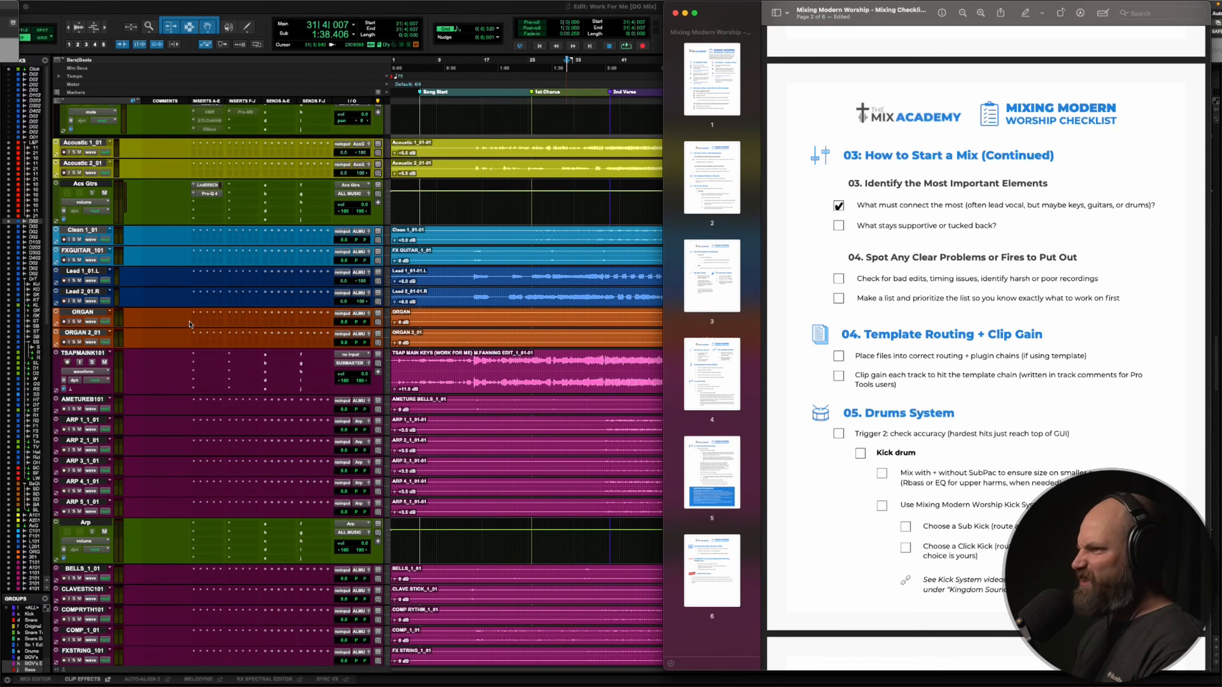
scroll(190, 324, "down", 1)
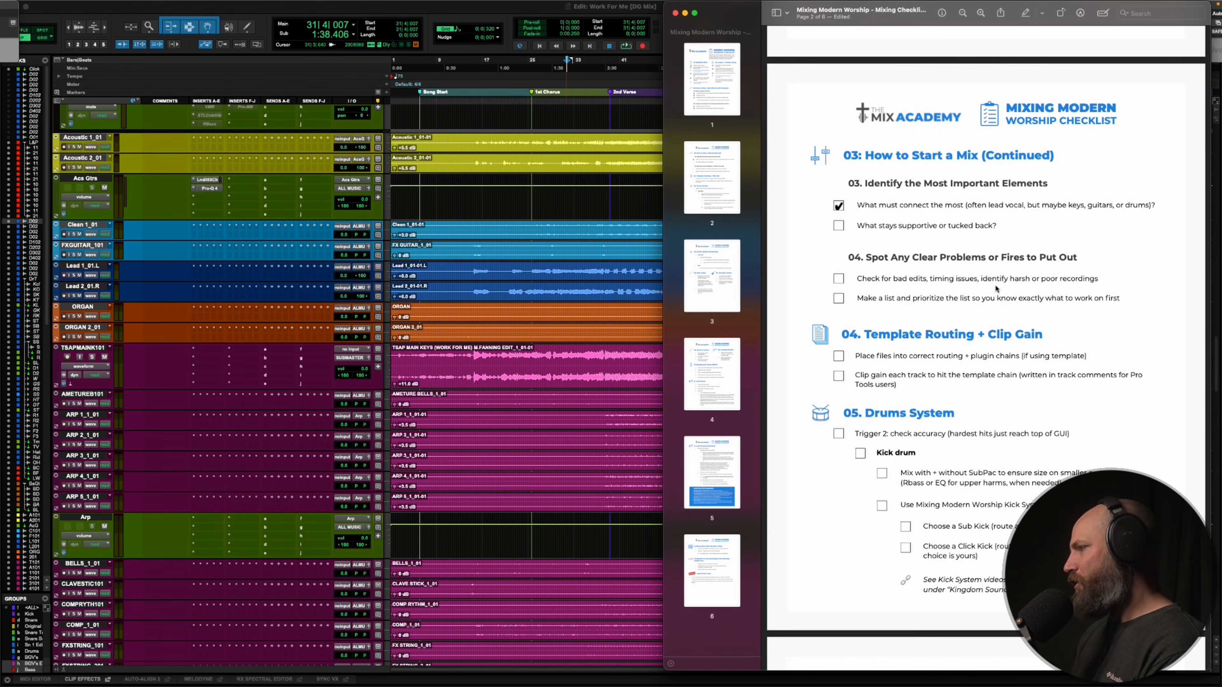
left_click(840, 226)
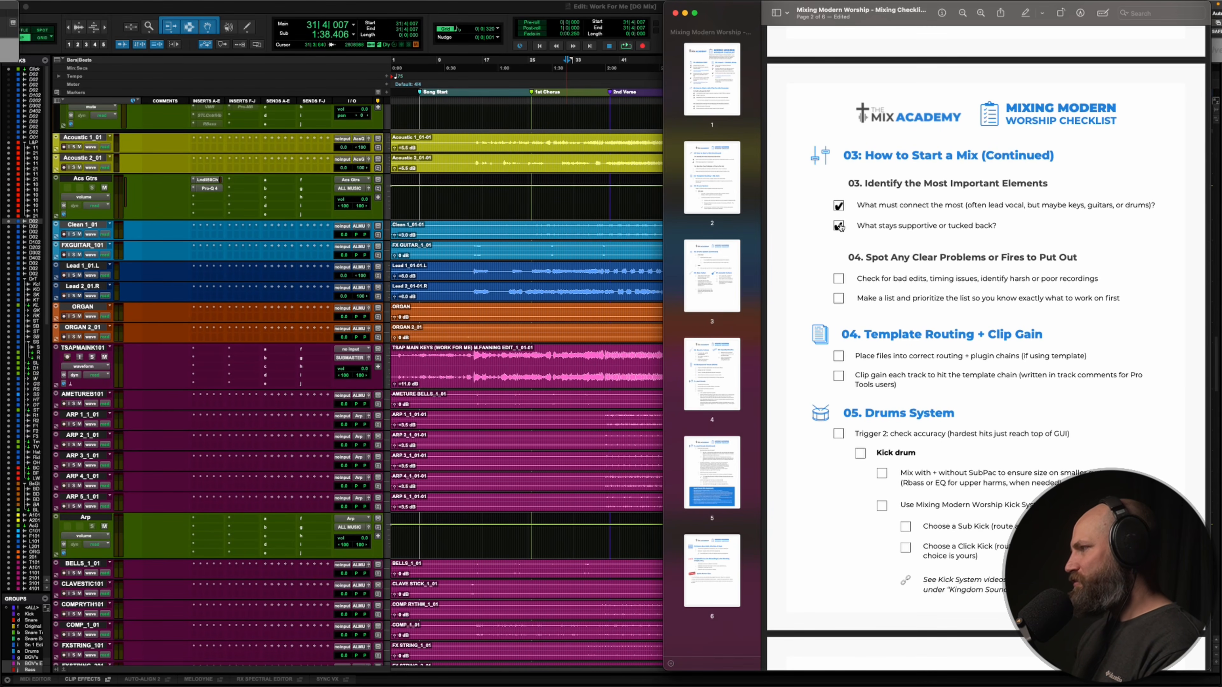
Read the checklist's sections on spotting clear problems and on template routing and clip gain
scroll(845, 265, "down", 2)
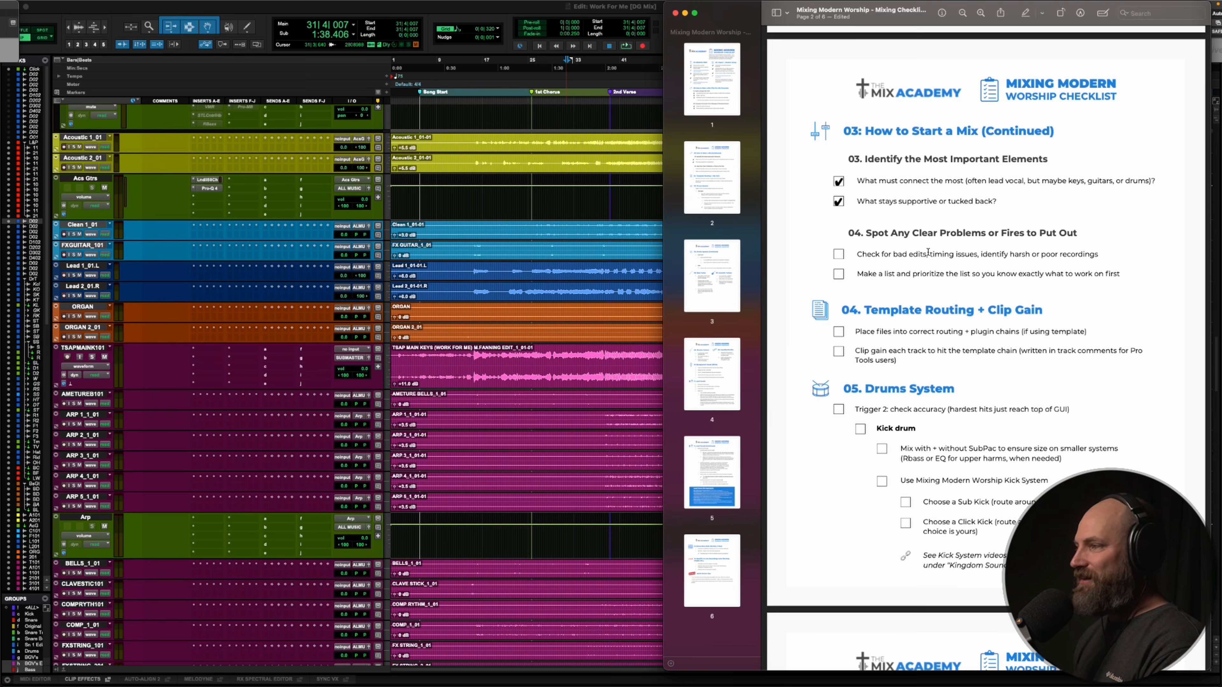
key("super+Tab")
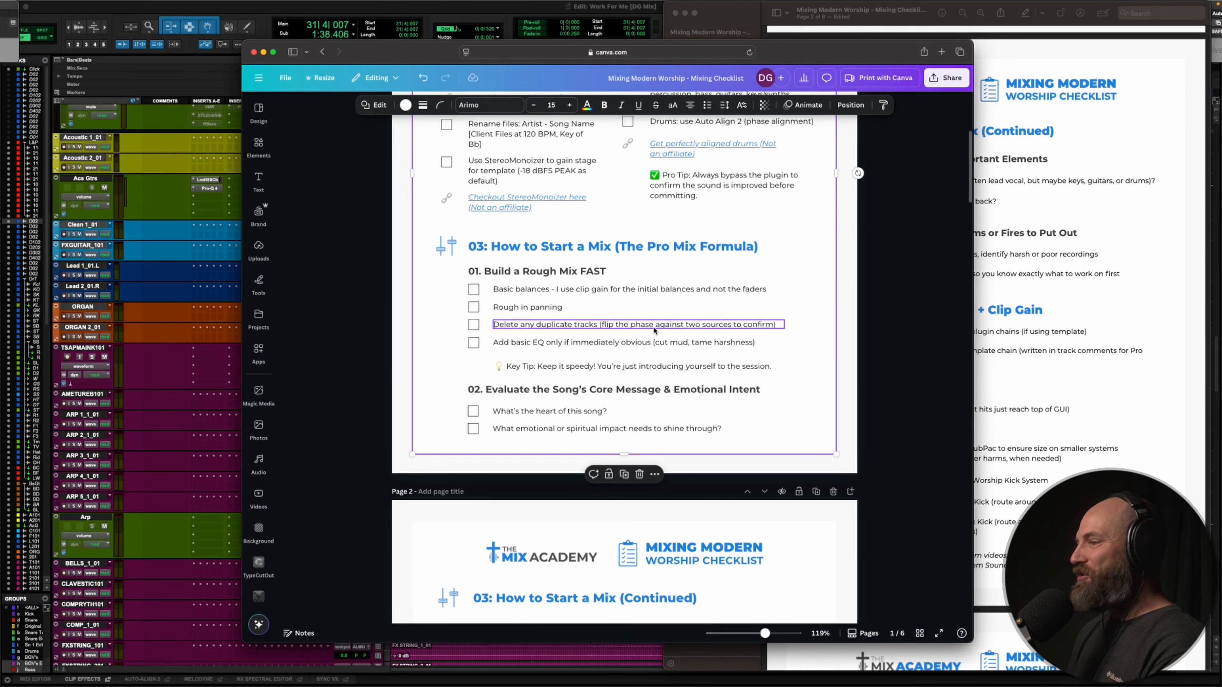
key("super+Tab")
key("Tab")
key("super+Tab")
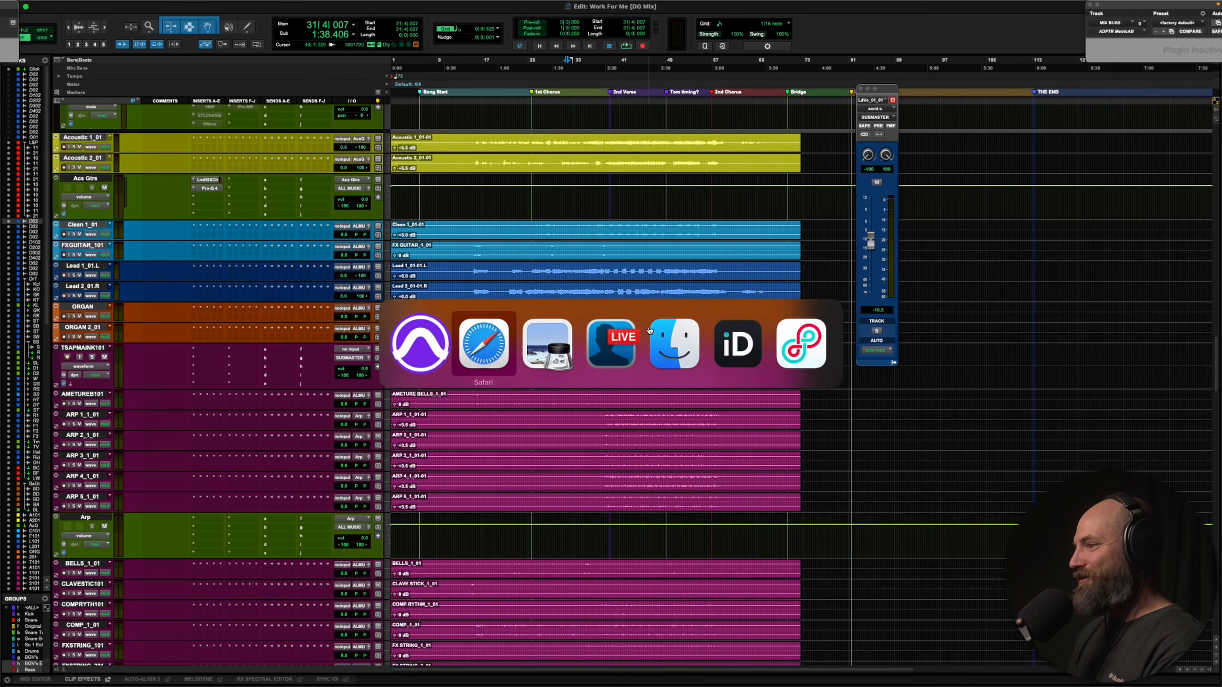
key("super+Tab")
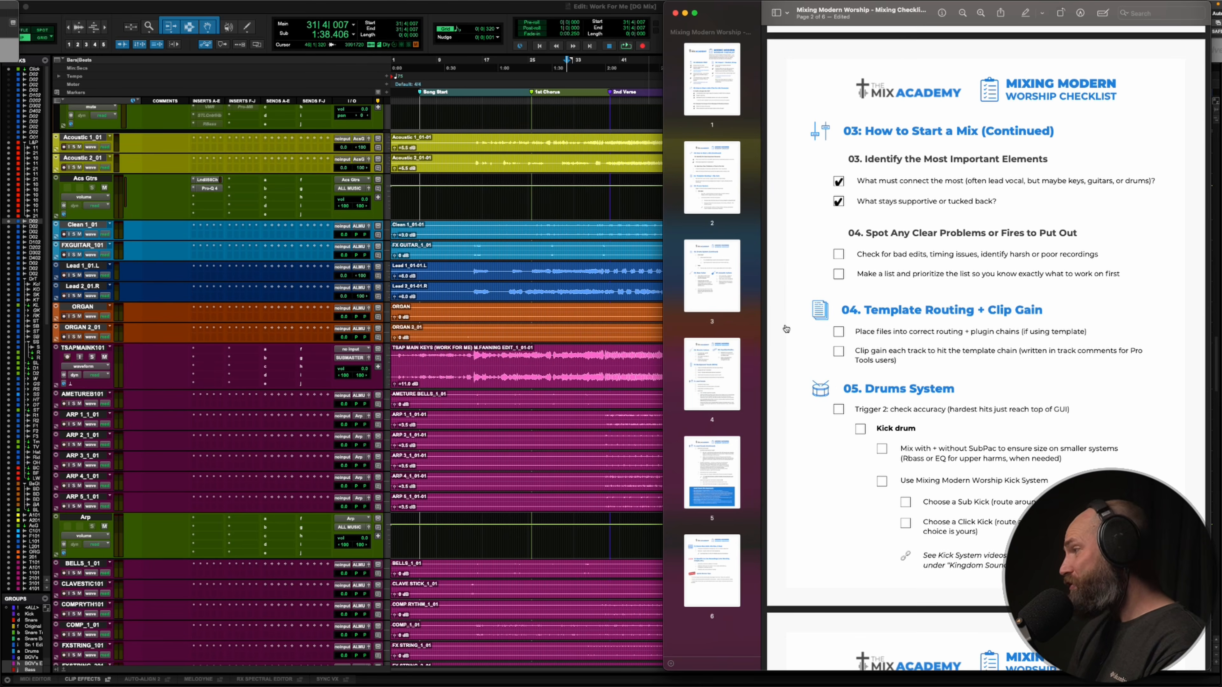
scroll(975, 346, "down", 2)
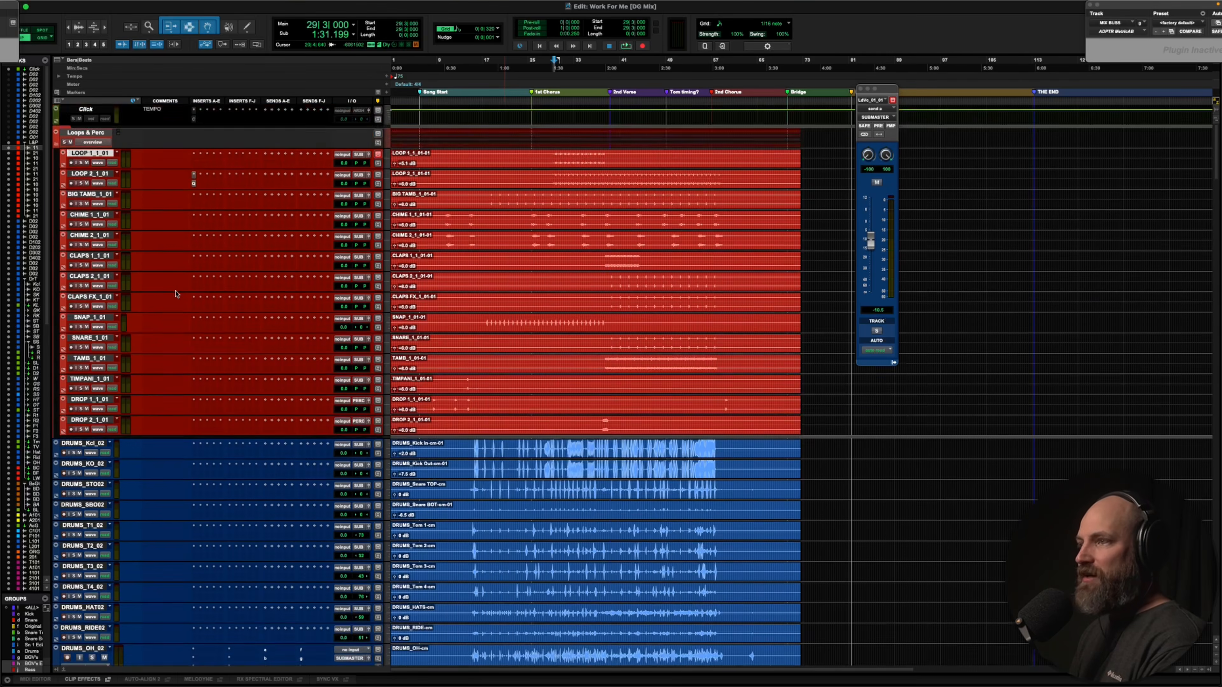
Make the template's kick tracks from Kick In through Kick Lvl active in the Pro Tools session
scroll(145, 278, "down", 5)
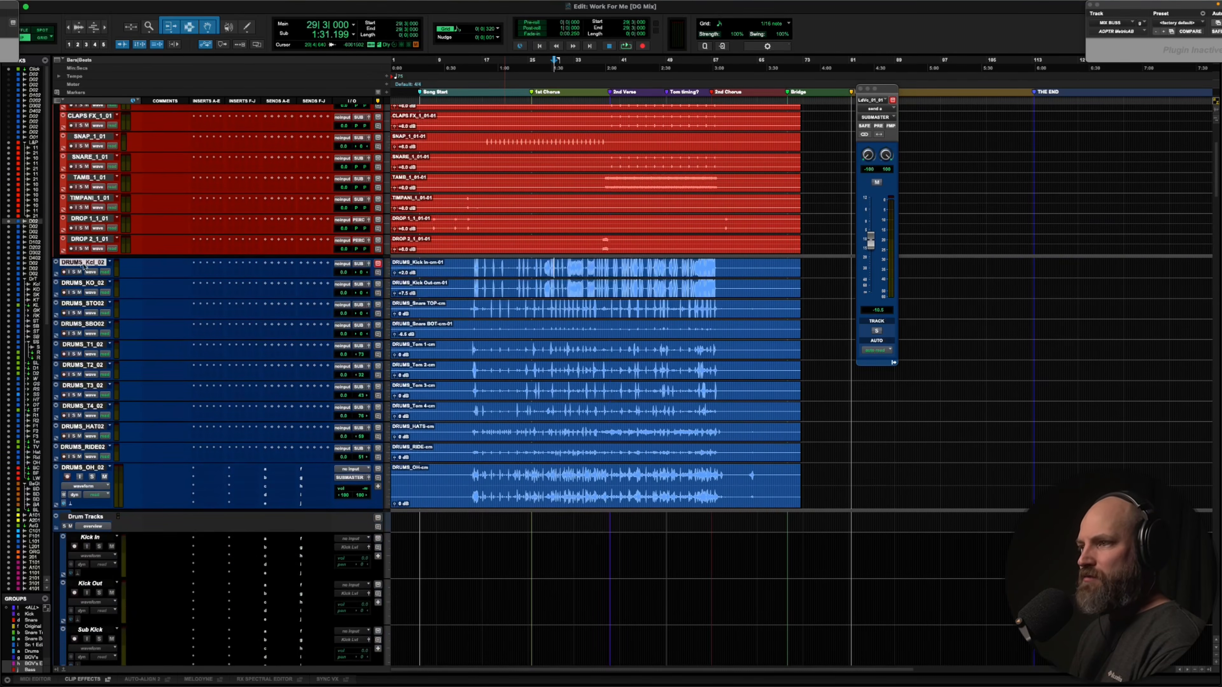
scroll(147, 295, "down", 5)
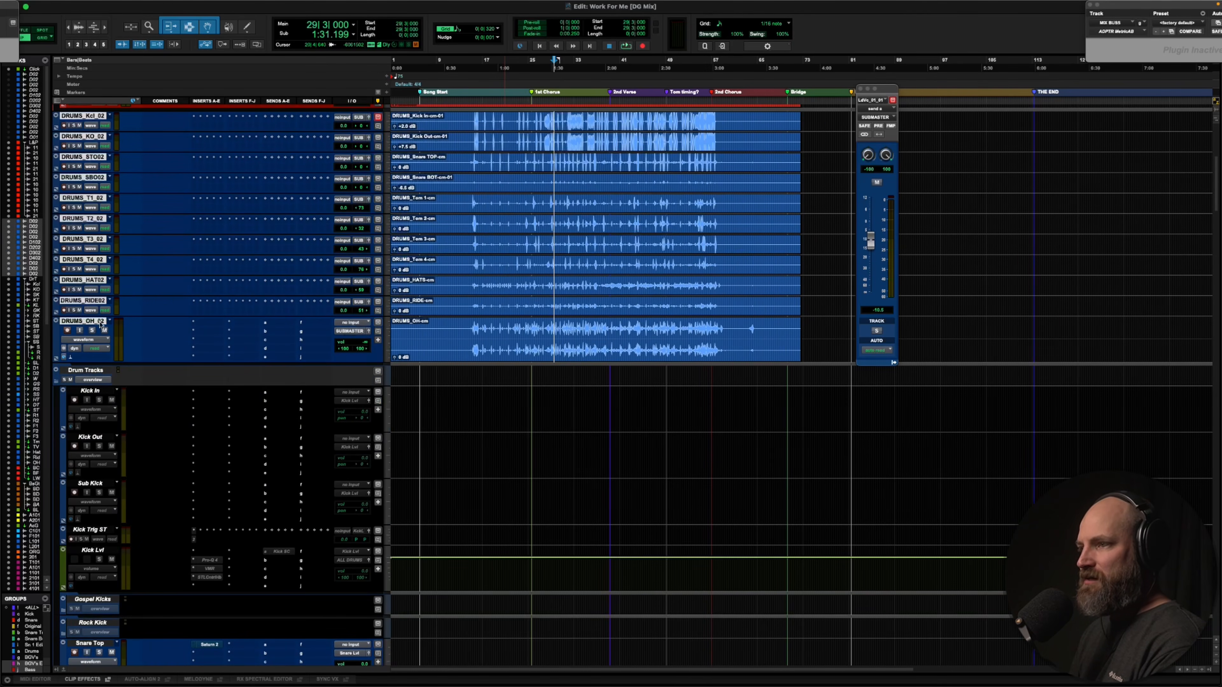
left_click_drag(86, 323, 60, 343)
scroll(183, 279, "up", 3)
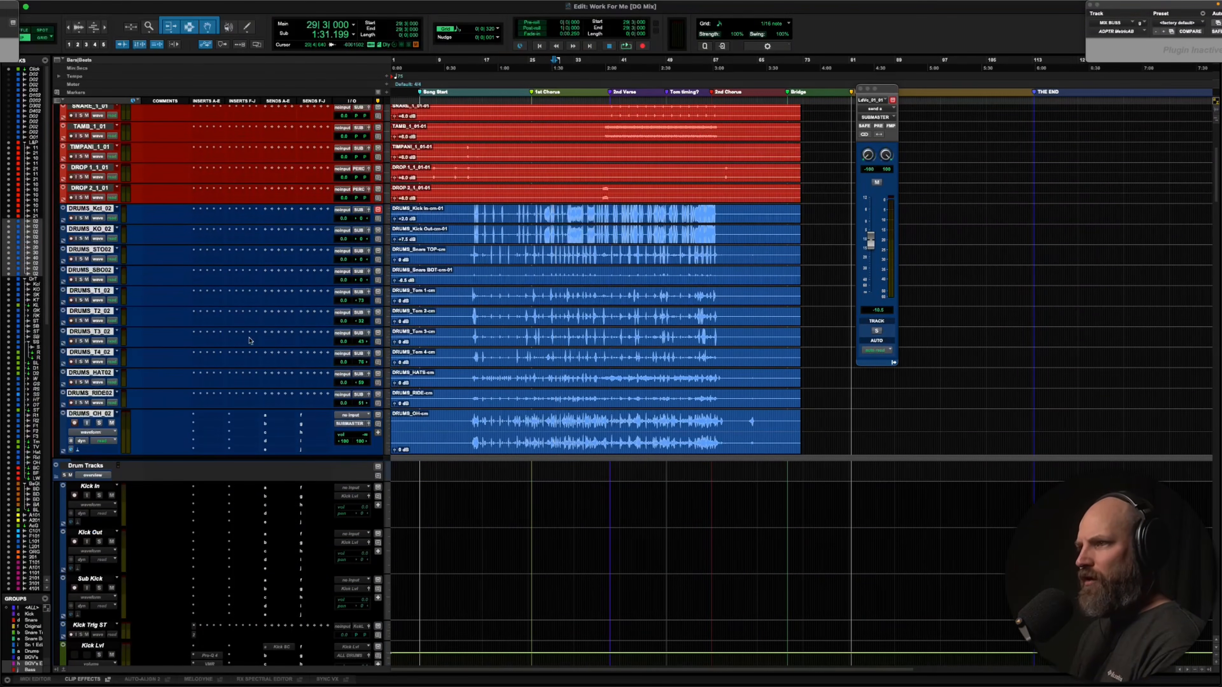
left_click(90, 487)
scroll(96, 491, "down", 3)
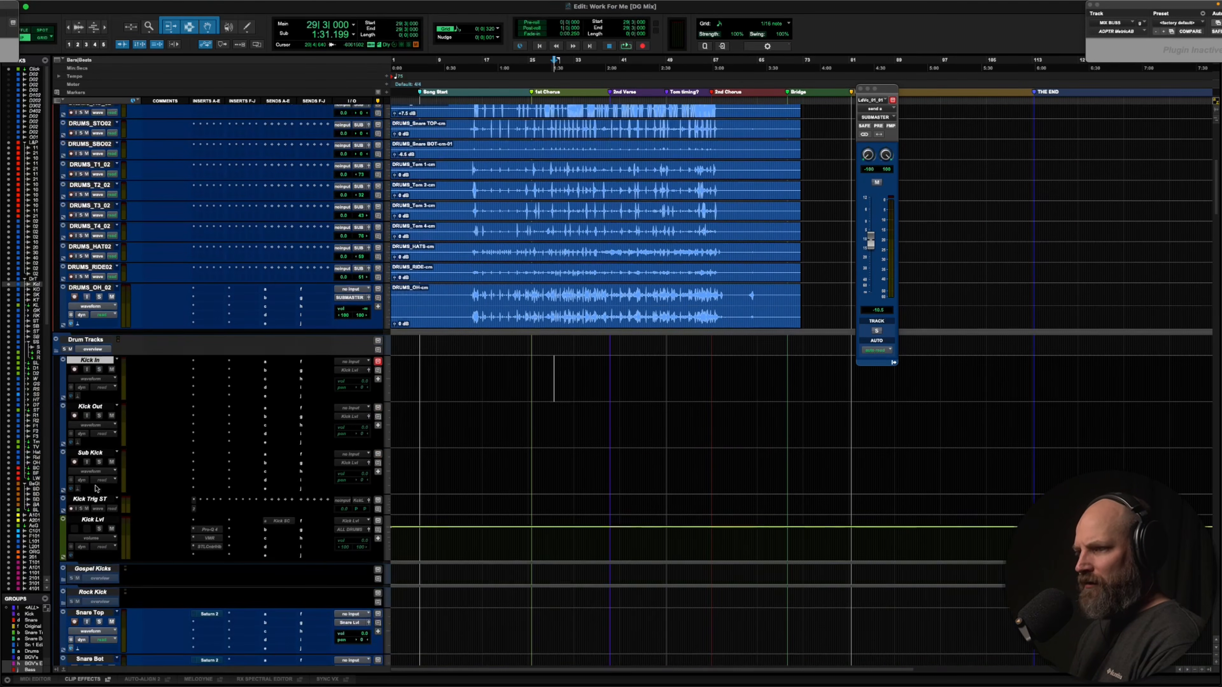
left_click(96, 519, "shift")
right_click(99, 519)
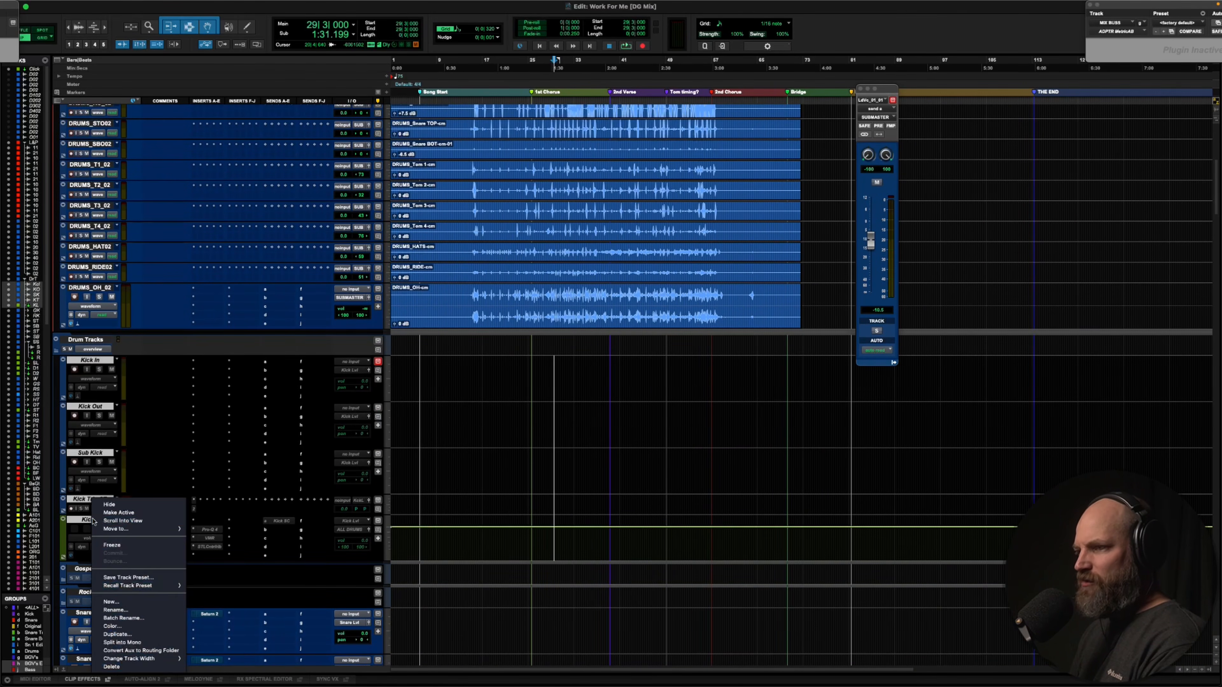
left_click(111, 513)
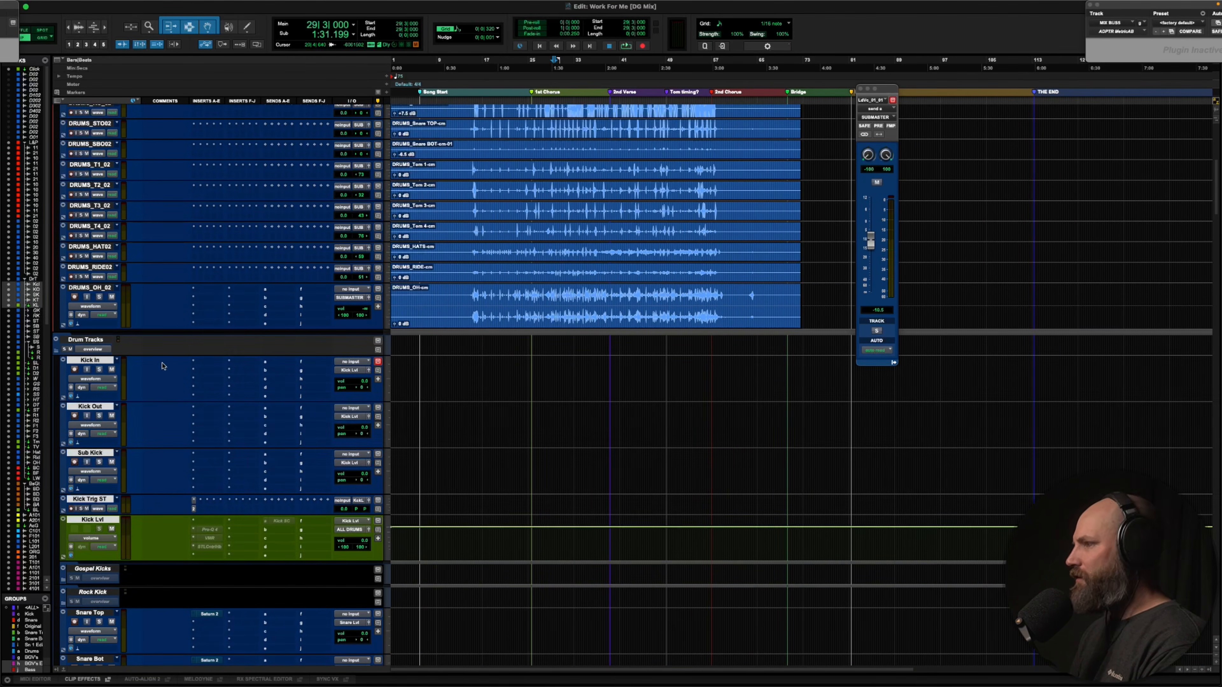
Select the DRUMS_KcI_02 and DRUMS_KO_02 tracks and reduce the vertical zoom of the audio waveforms
scroll(166, 394, "up", 5)
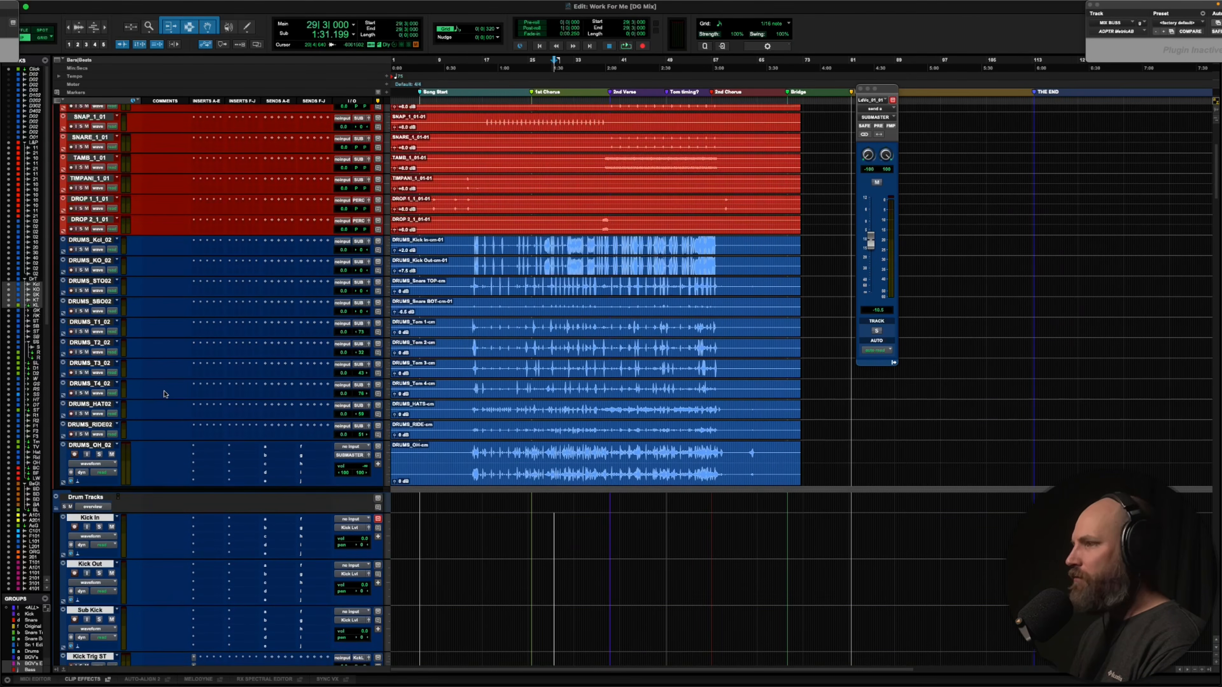
left_click(90, 240)
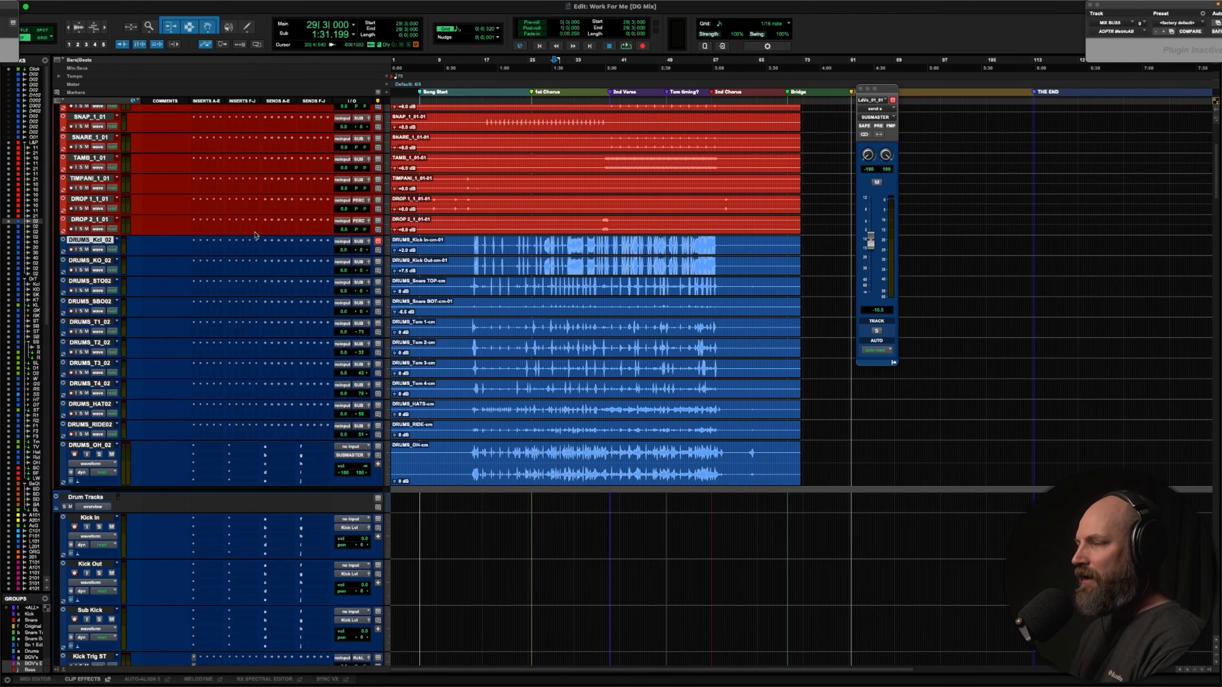
left_click(92, 260, "shift")
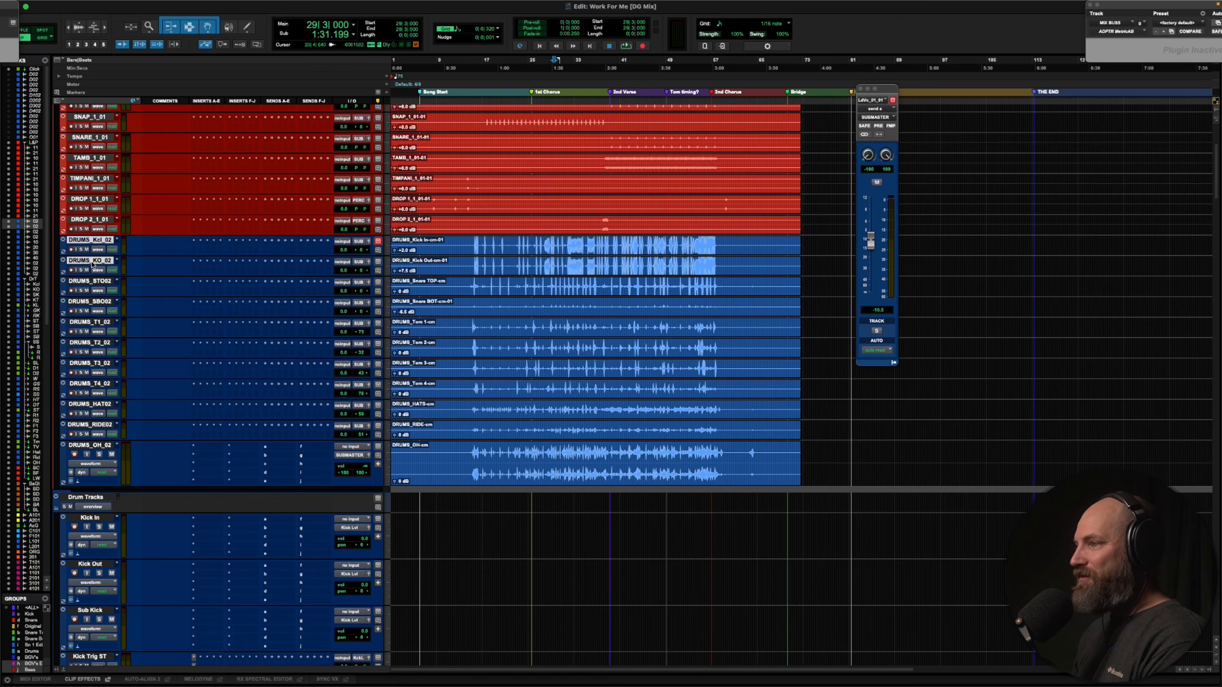
key("alt+super+[")
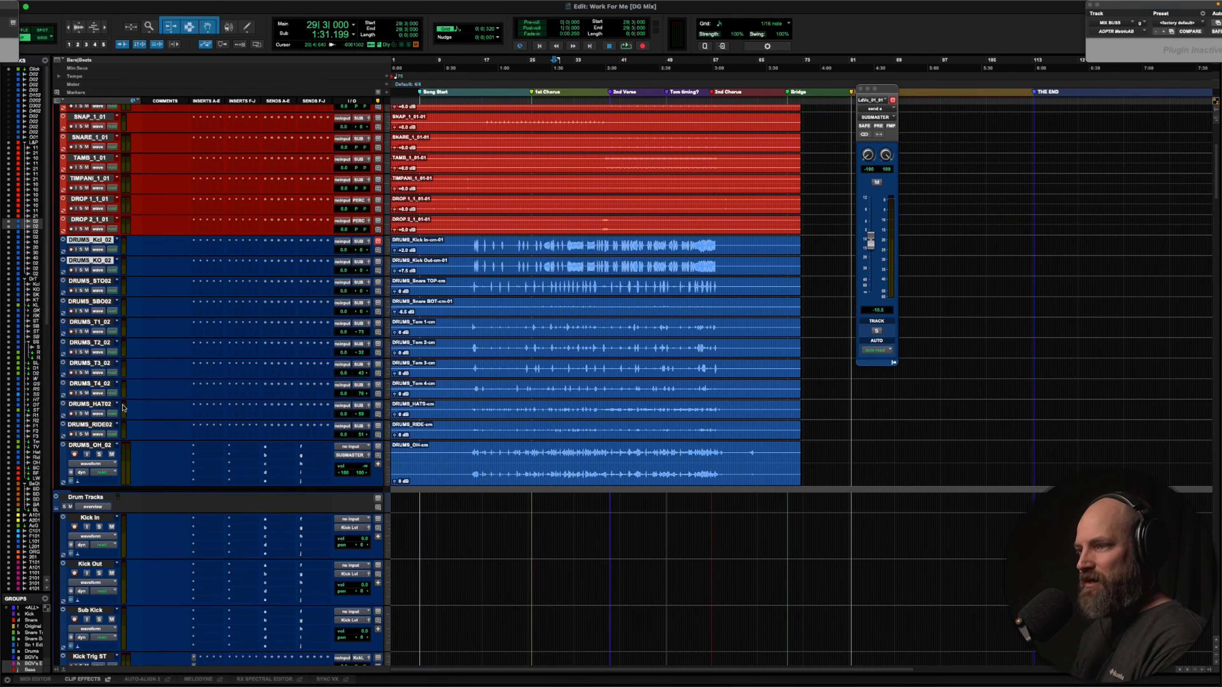
Move the recorded kick in and kick out clips together onto the template's Kick In and Kick Out tracks
left_click(523, 253)
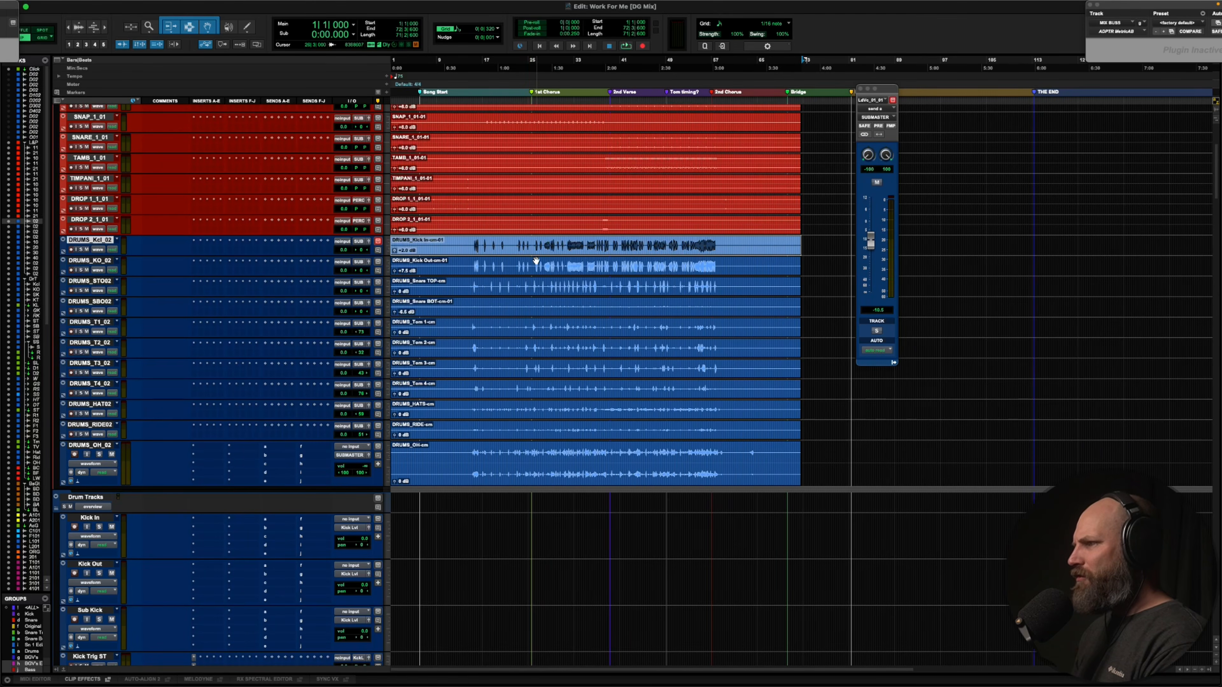
left_click(510, 268, "shift")
left_click_drag(507, 256, 427, 529)
Move the snare top clip from DRUMS_STO02 onto the template's Snare Top track
scroll(159, 282, "down", 5)
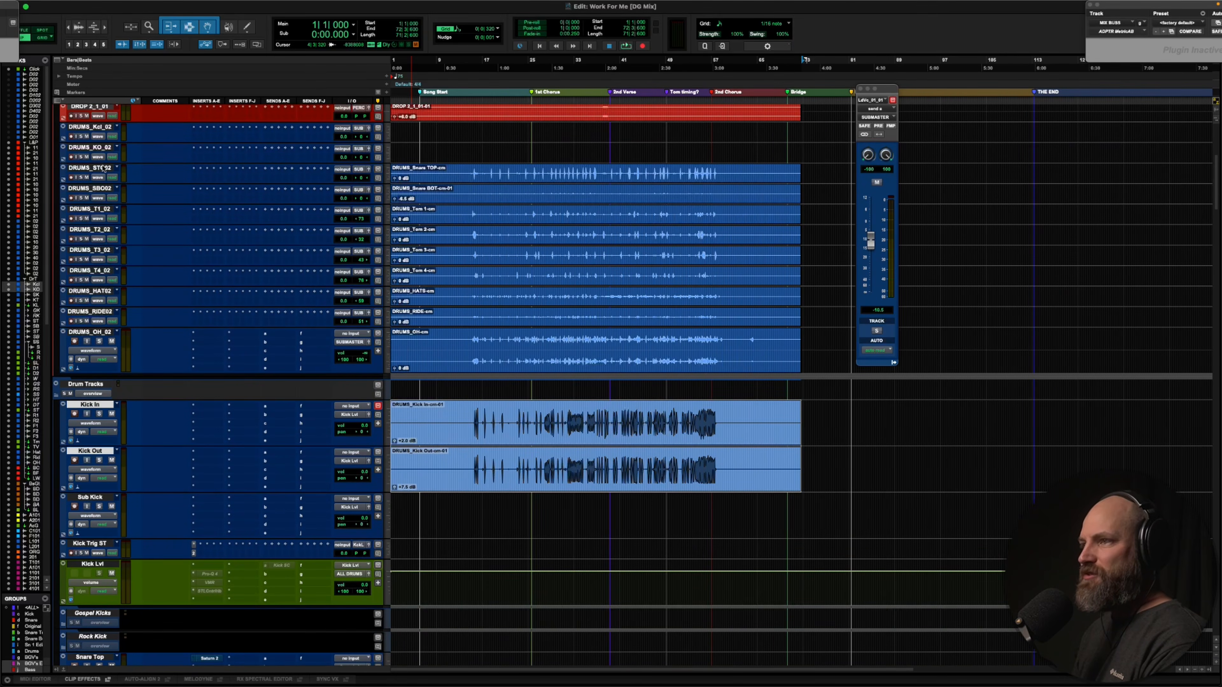
left_click(102, 167)
left_click_drag(480, 180, 347, 667)
scroll(460, 580, "up", 1)
scroll(464, 574, "down", 4)
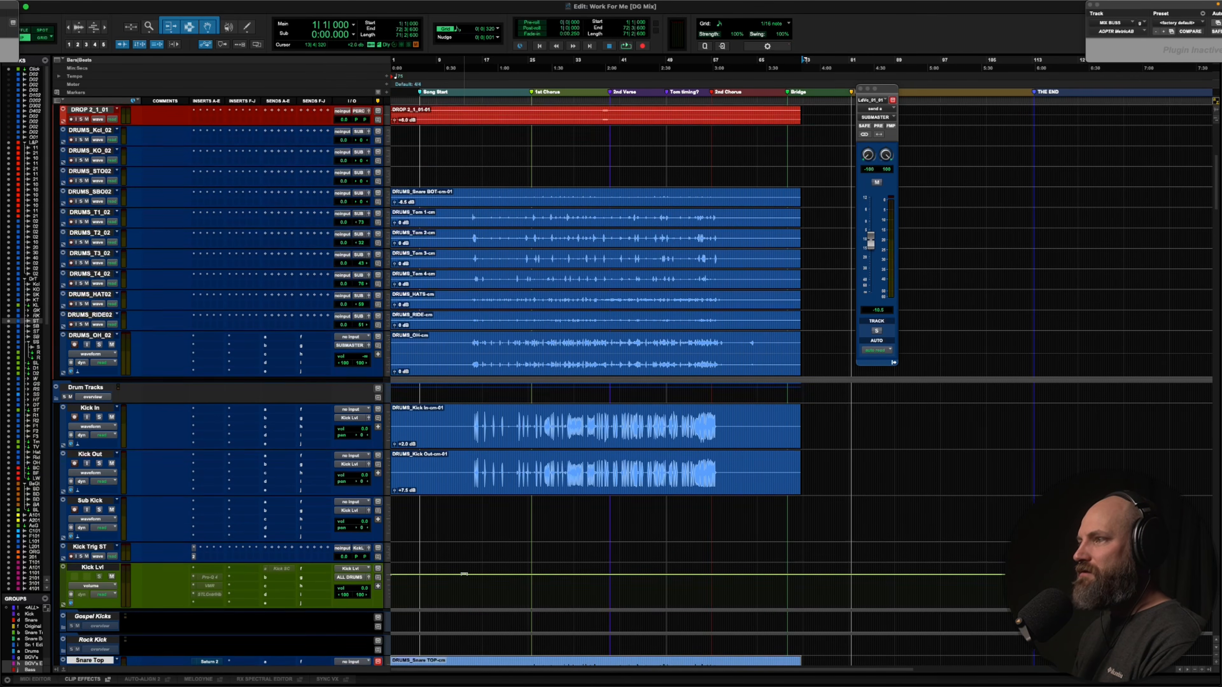
Move the DRUMS_SBO02 track down the session to directly below the template's Snare Bot track
scroll(485, 203, "up", 3)
scroll(484, 204, "up", 1)
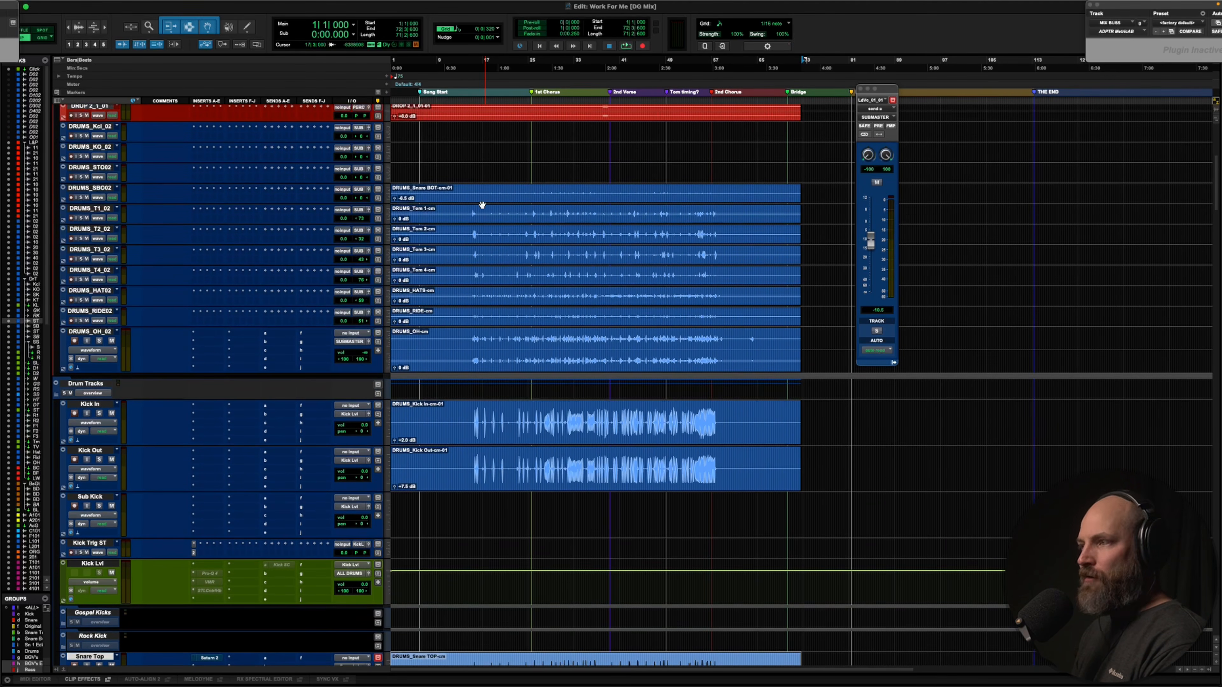
scroll(461, 192, "down", 2)
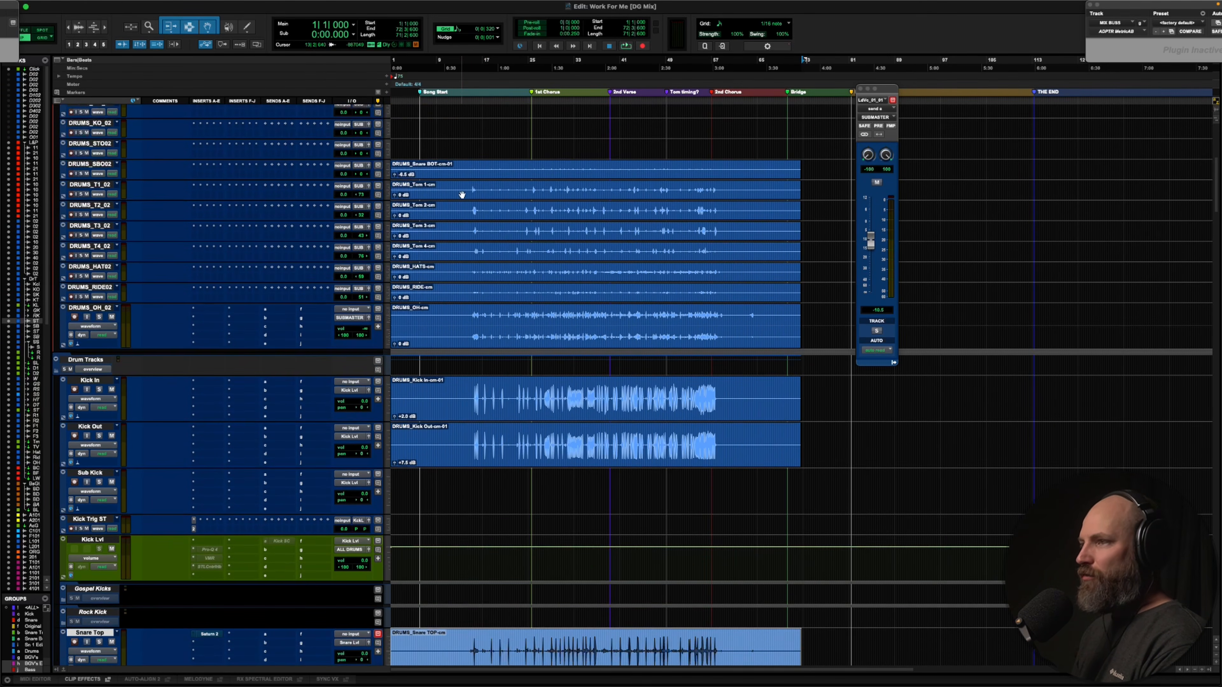
left_click_drag(103, 167, 105, 306)
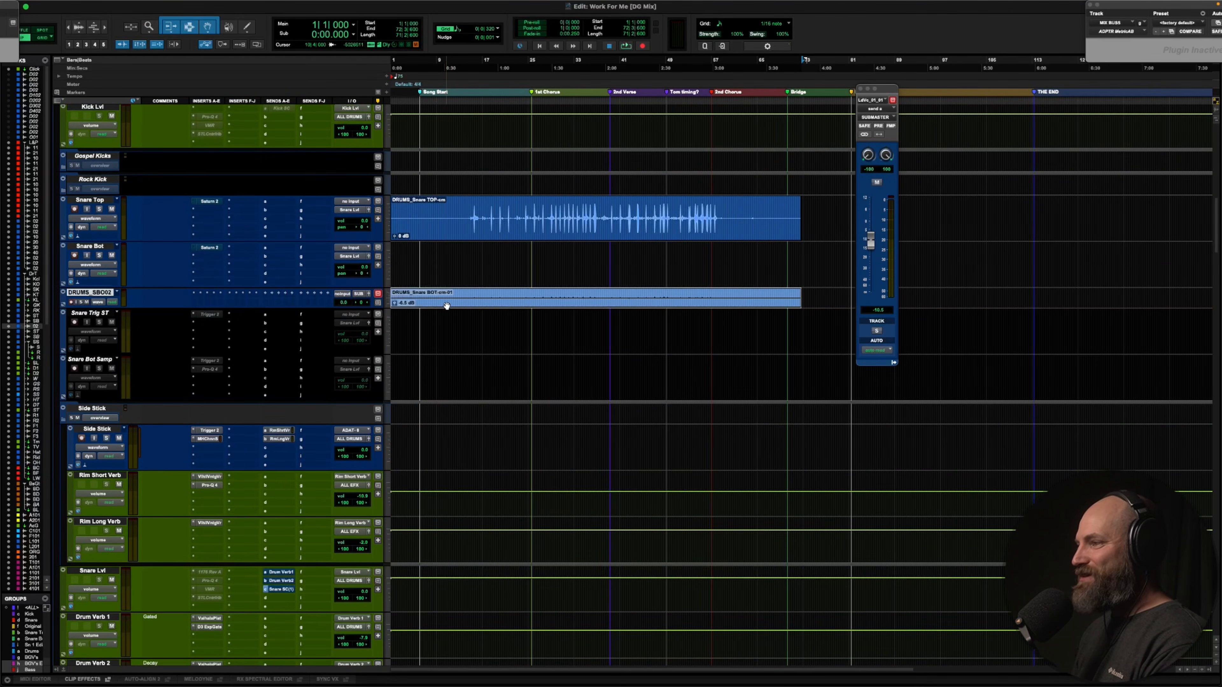
Move the snare bottom clip onto the template's Snare Bot track and delete the emptied DRUMS_SBO02 track
left_click_drag(446, 306, 439, 278)
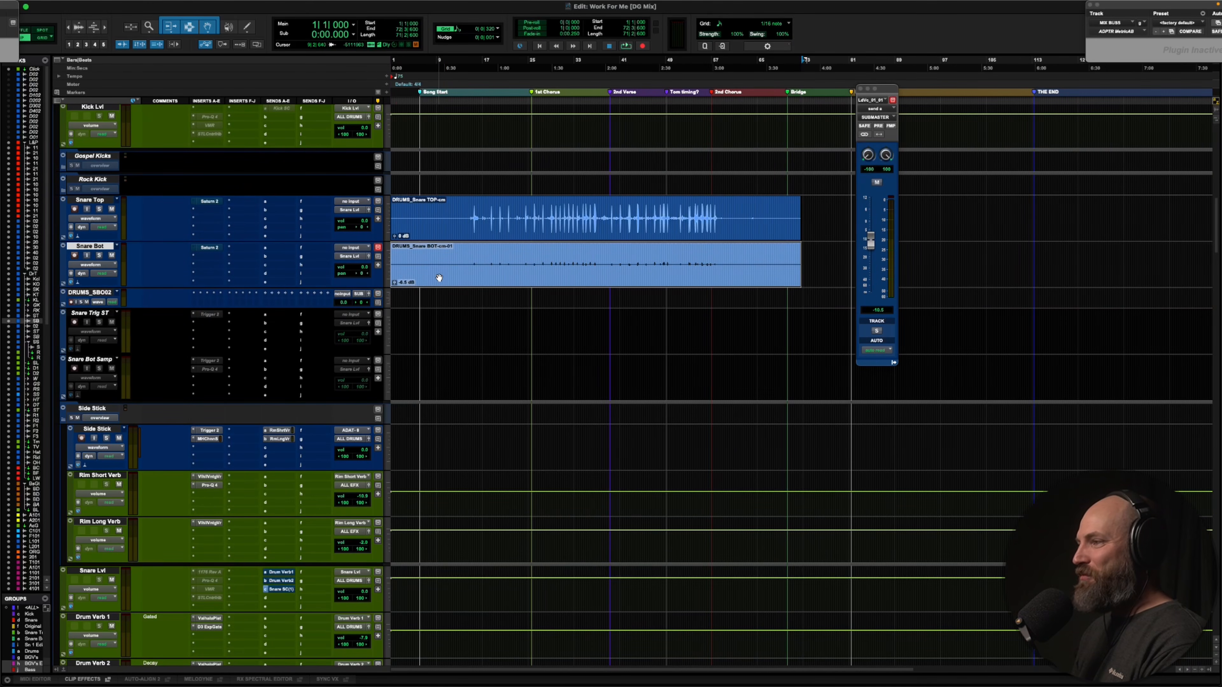
left_click(100, 293)
right_click(99, 295)
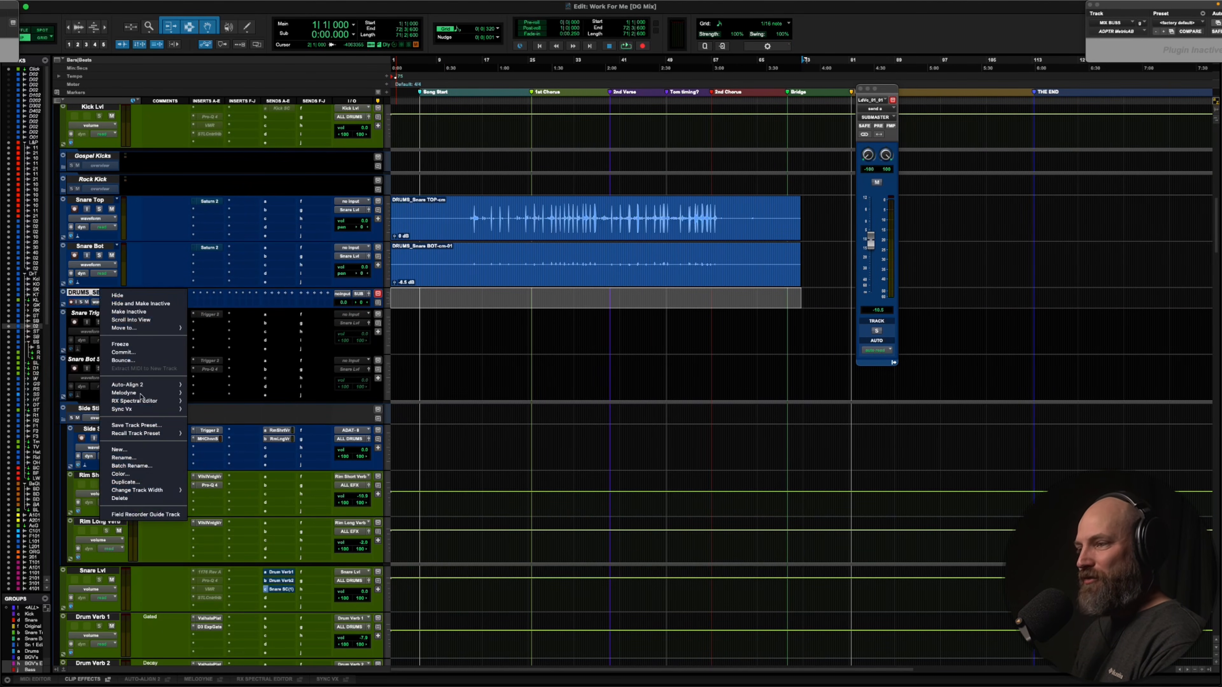
left_click(139, 502)
scroll(471, 367, "up", 9)
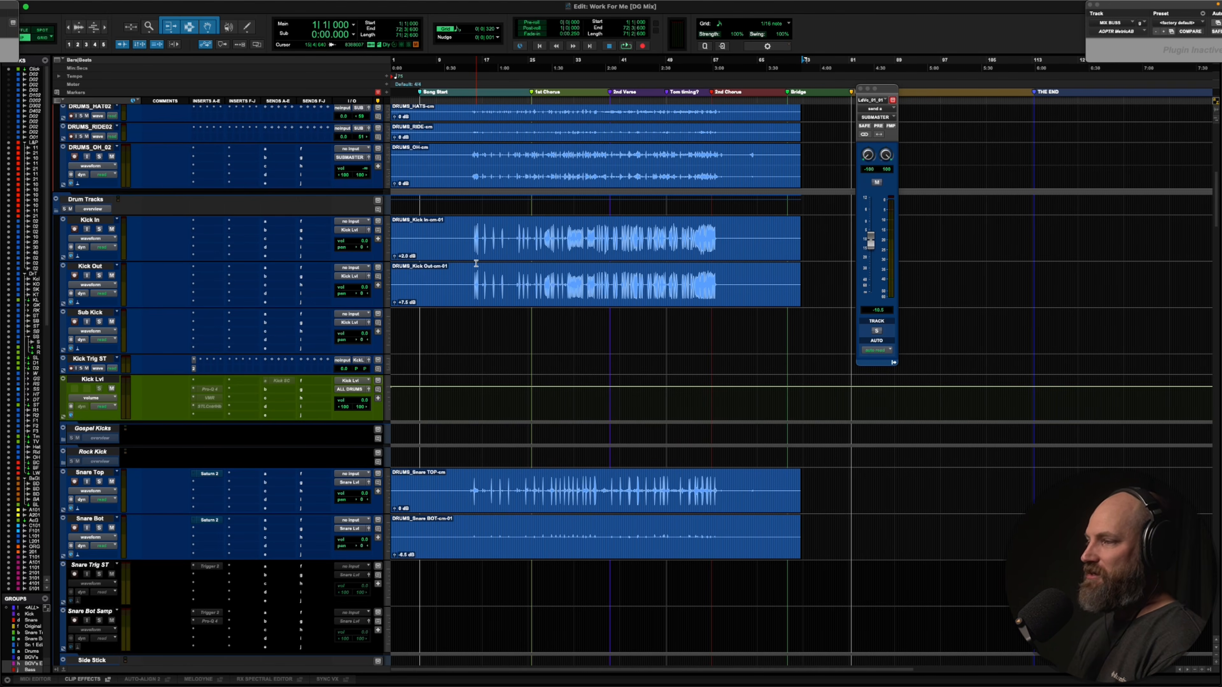
left_click(475, 273)
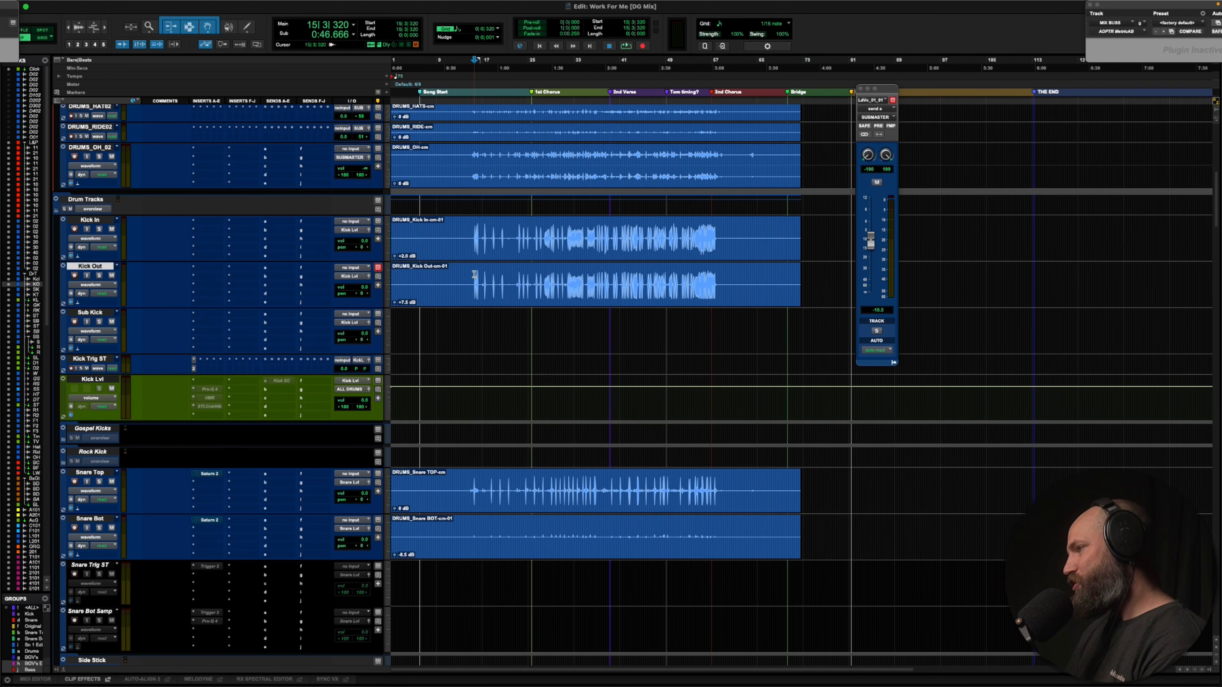
scroll(184, 281, "down", 1)
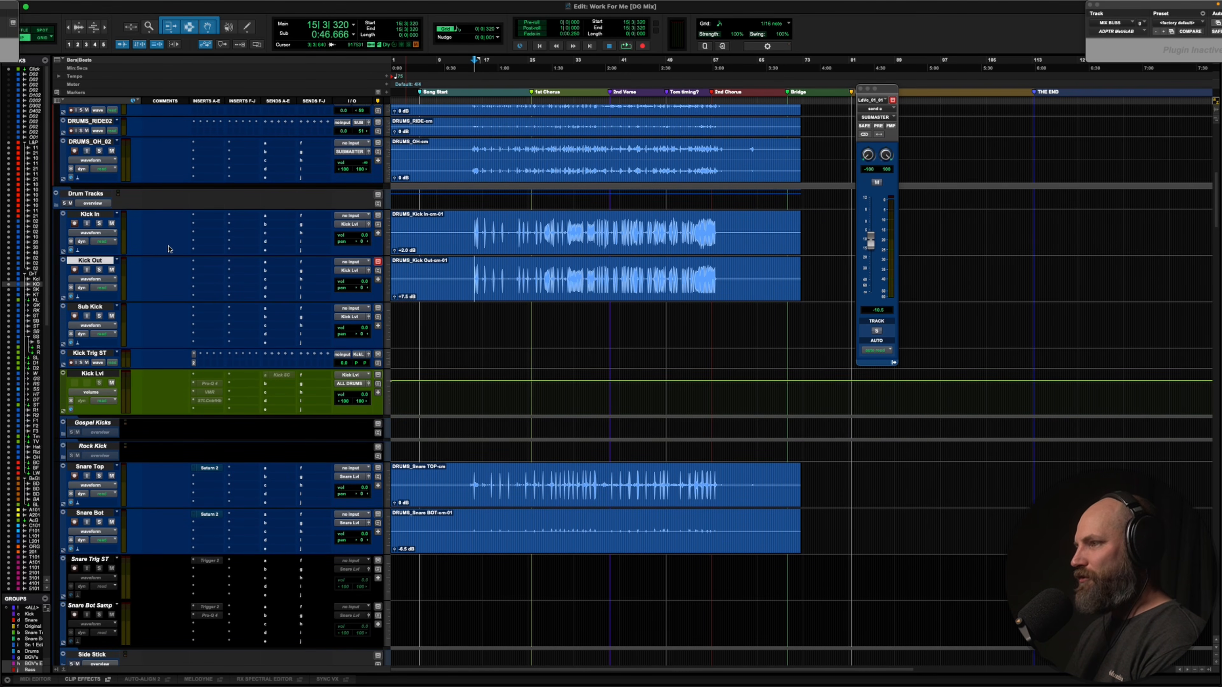
scroll(169, 249, "down", 1)
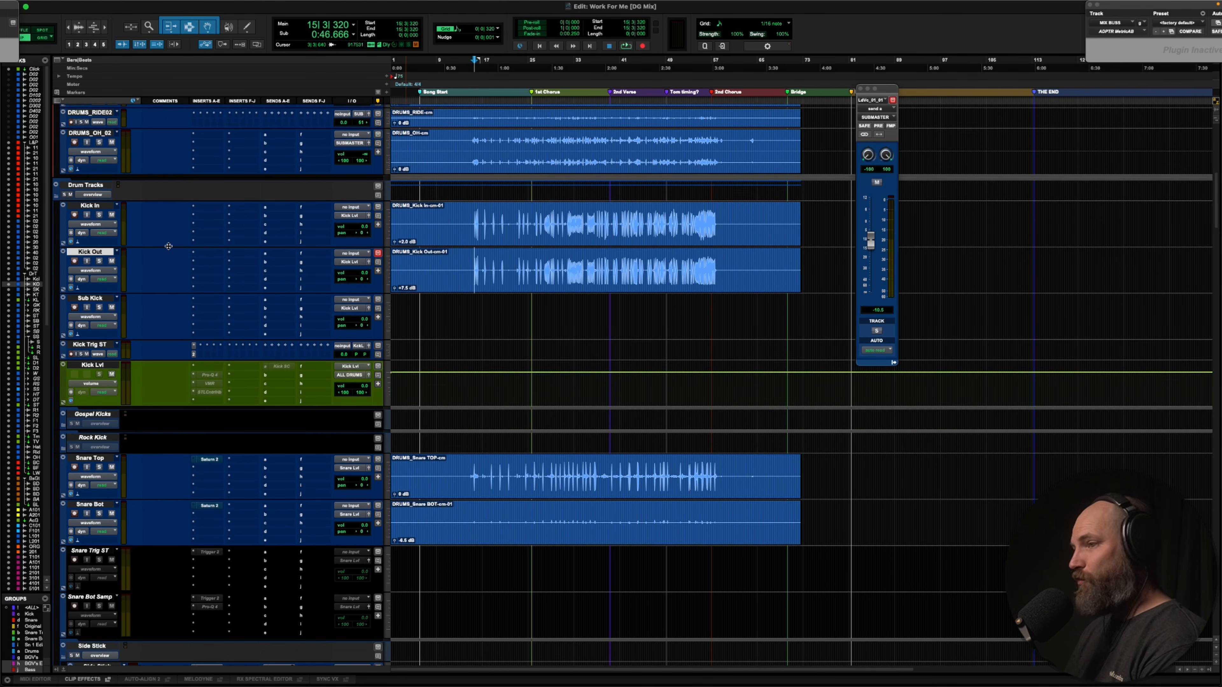
Move the DRUMS_T1_02 to DRUMS_T4_02 tracks together down the session to directly above the template's Rack T1 track
scroll(406, 283, "up", 15)
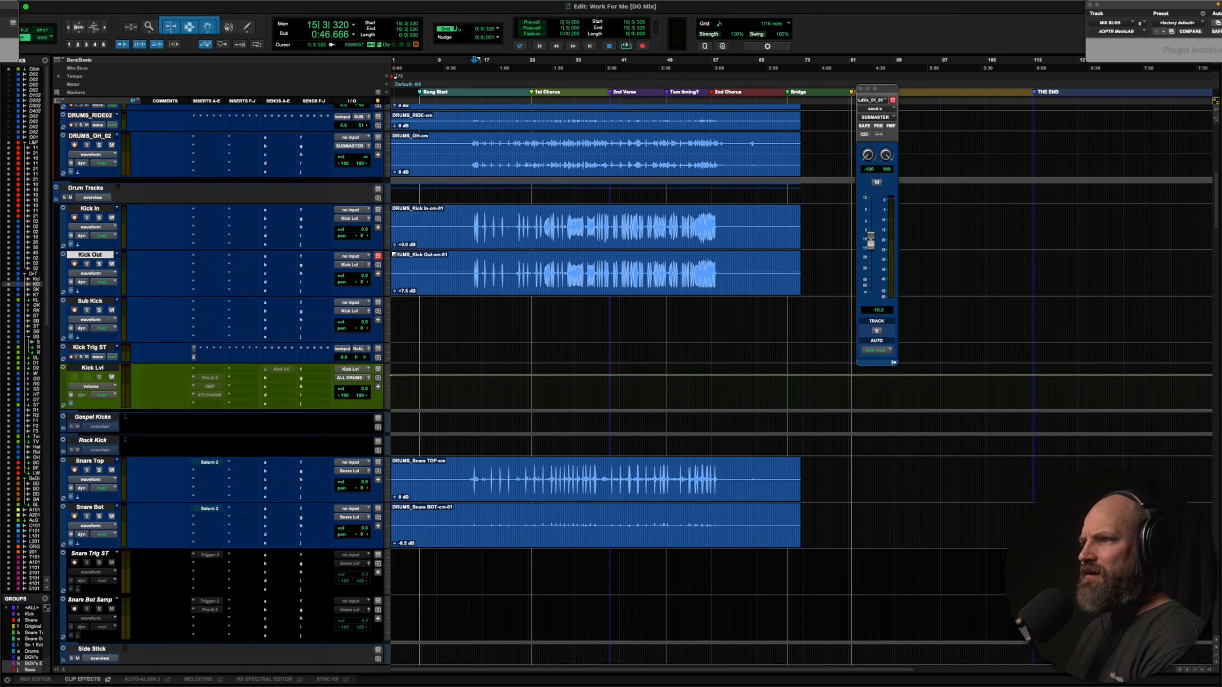
double_click(454, 276)
scroll(447, 284, "down", 3)
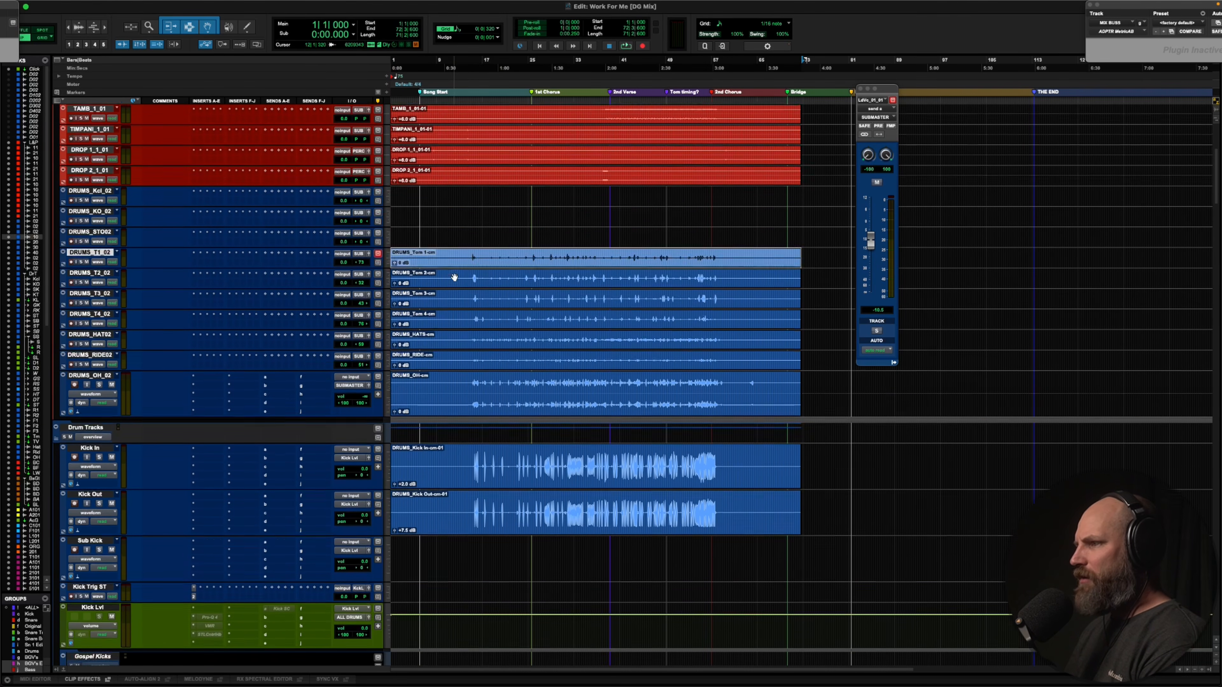
left_click(103, 291, "shift")
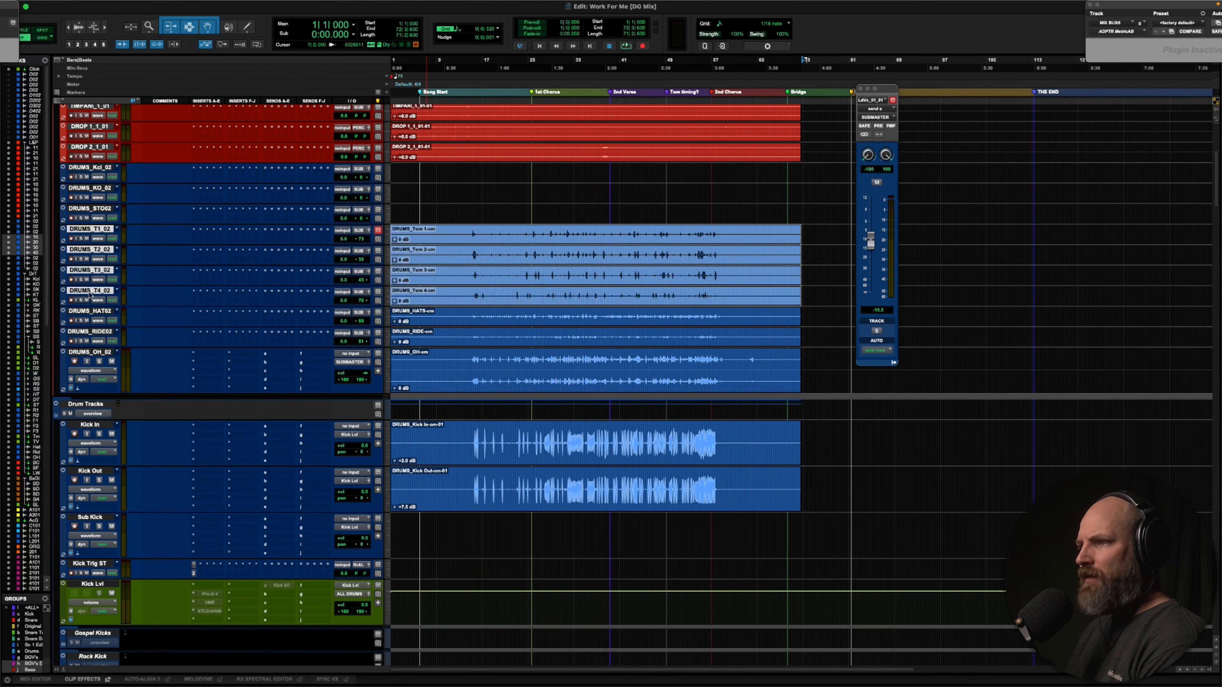
left_click_drag(91, 291, 99, 452)
scroll(243, 381, "down", 5)
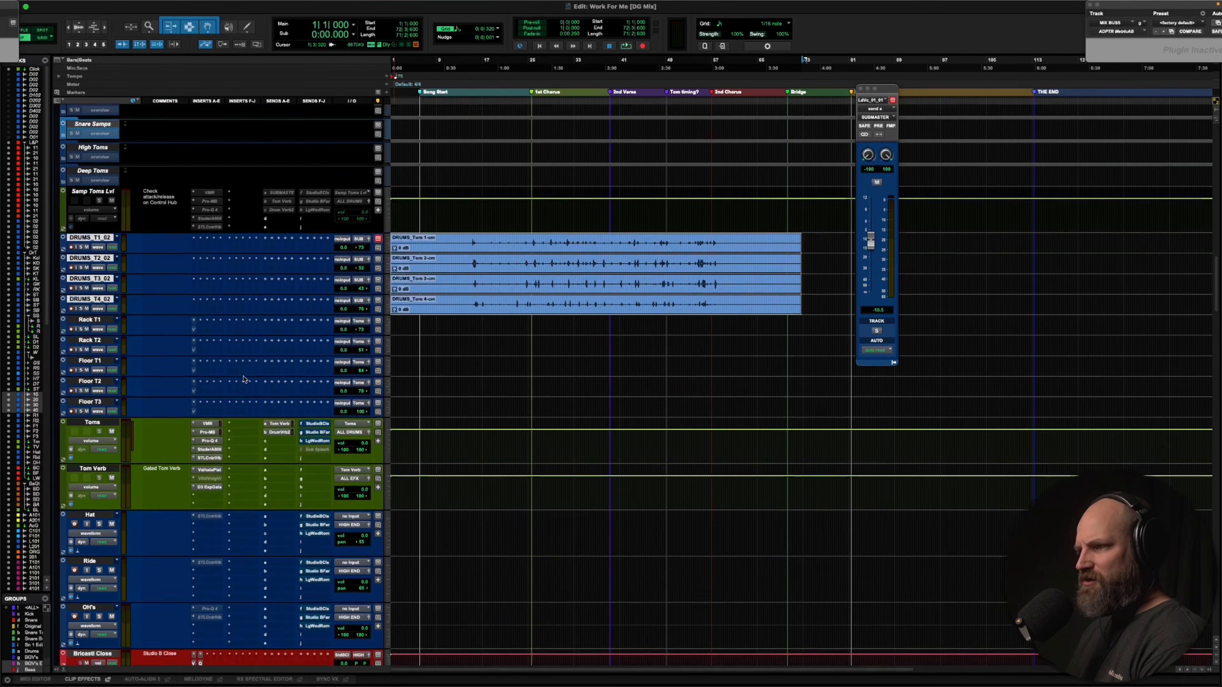
Move the four tom clips onto Rack T1, Rack T2, Floor T1 and Floor T2, and adjust the panning of those tracks
left_click_drag(466, 235, 436, 321)
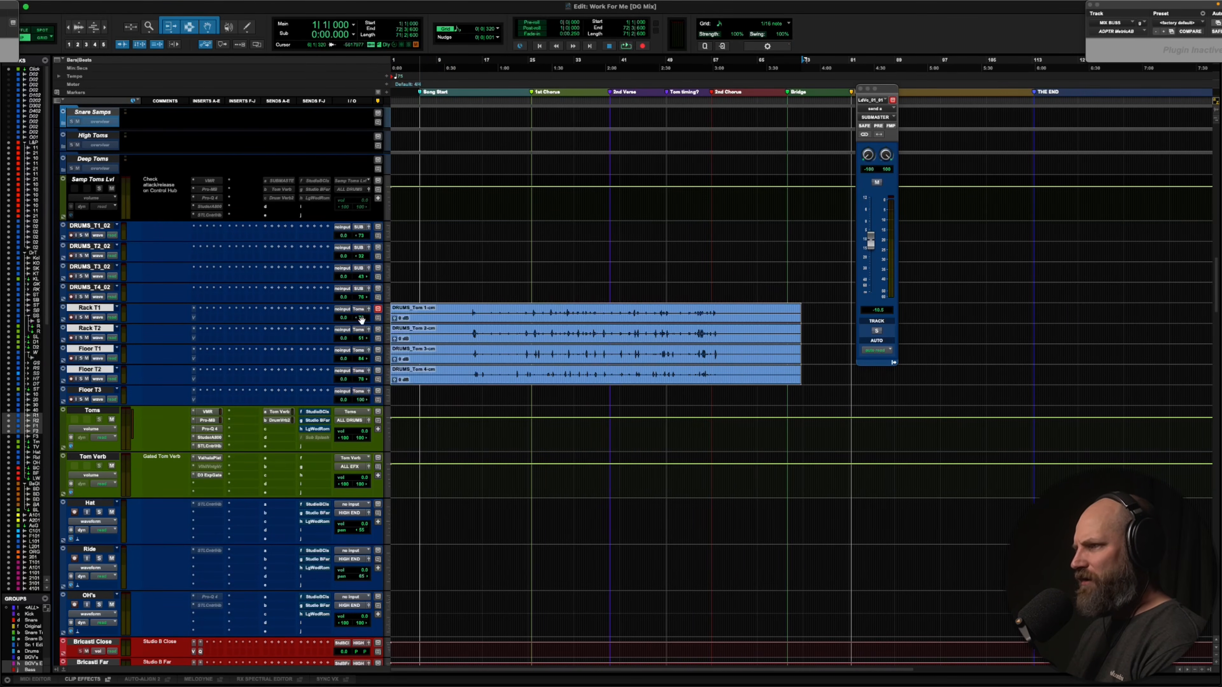
left_click_drag(361, 338, 361, 383)
left_click(360, 359)
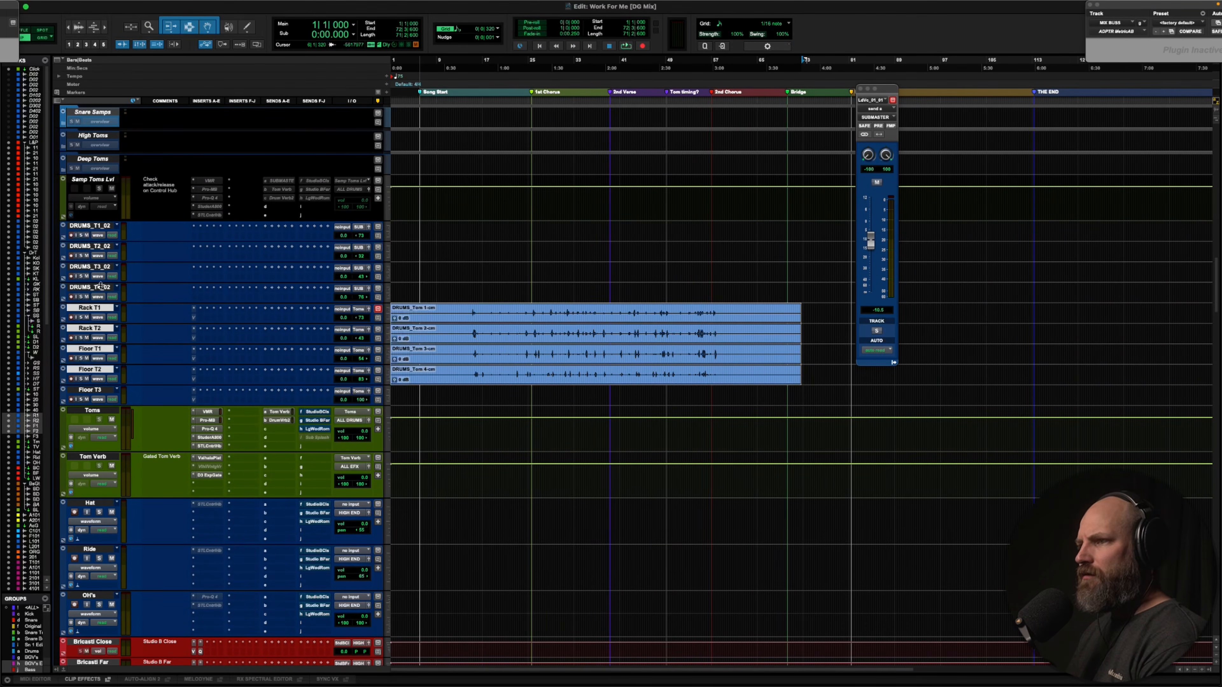
Delete the emptied DRUMS_T1_02 to DRUMS_T4_02 tracks together with the unused Floor T3 track
left_click(100, 287)
left_click(95, 227, "shift")
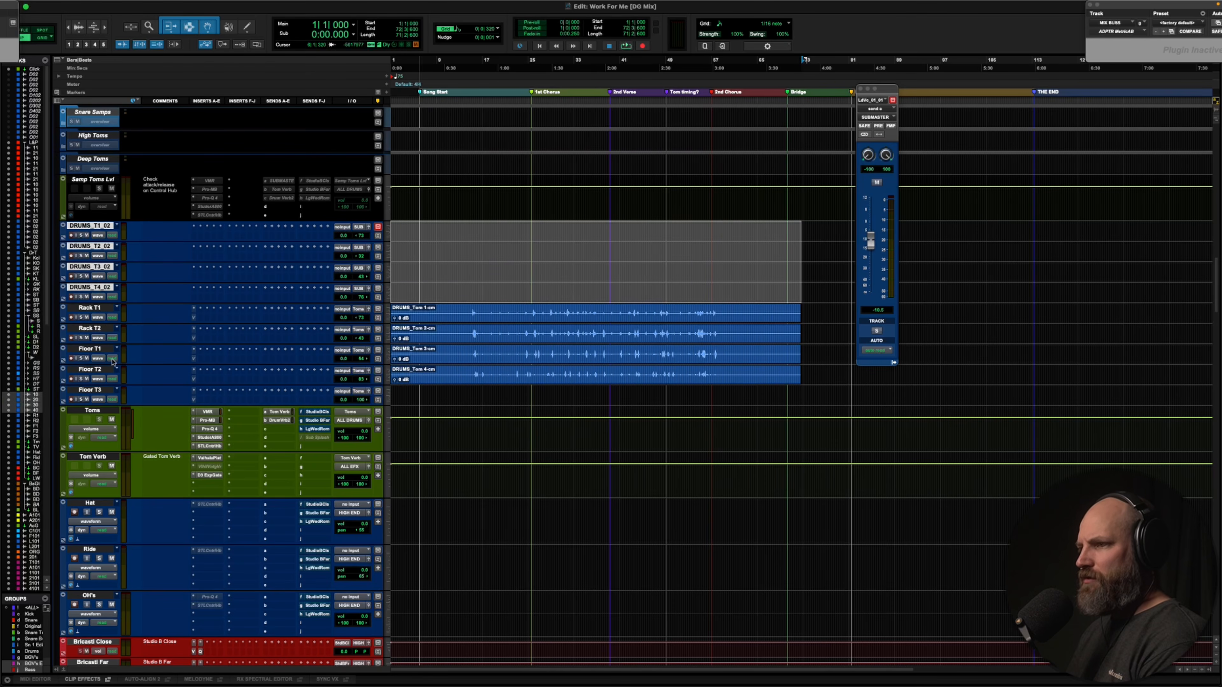
left_click(93, 391, "super")
right_click(93, 393)
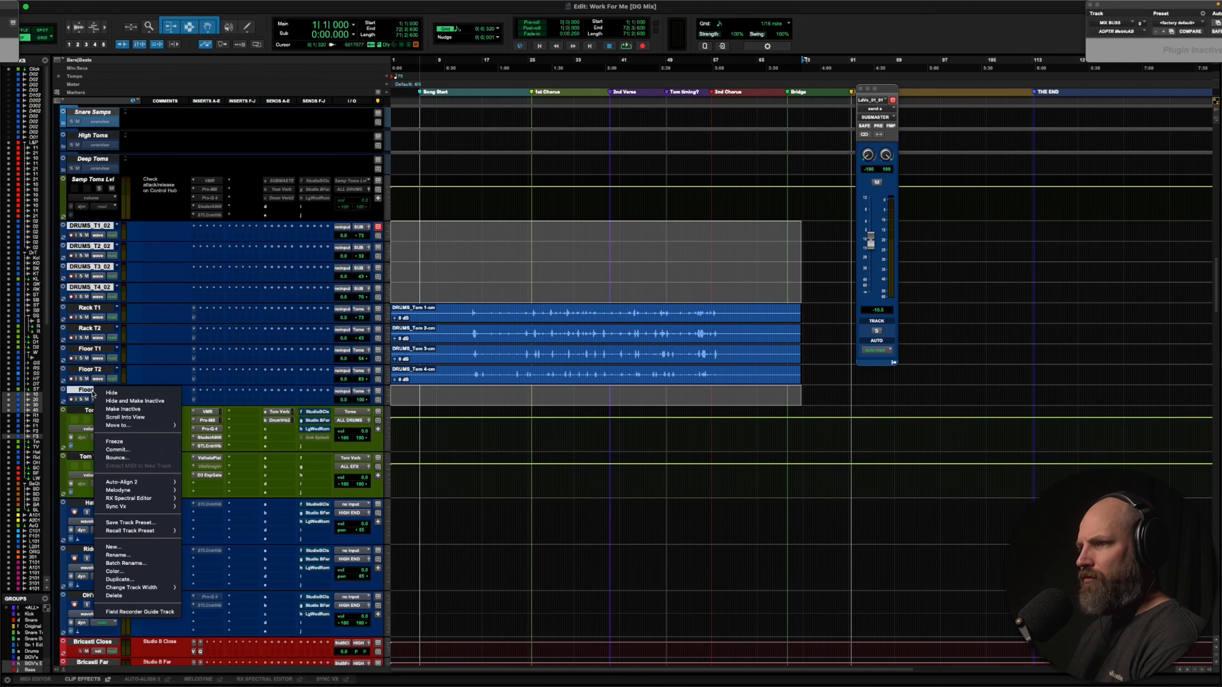
left_click(141, 596)
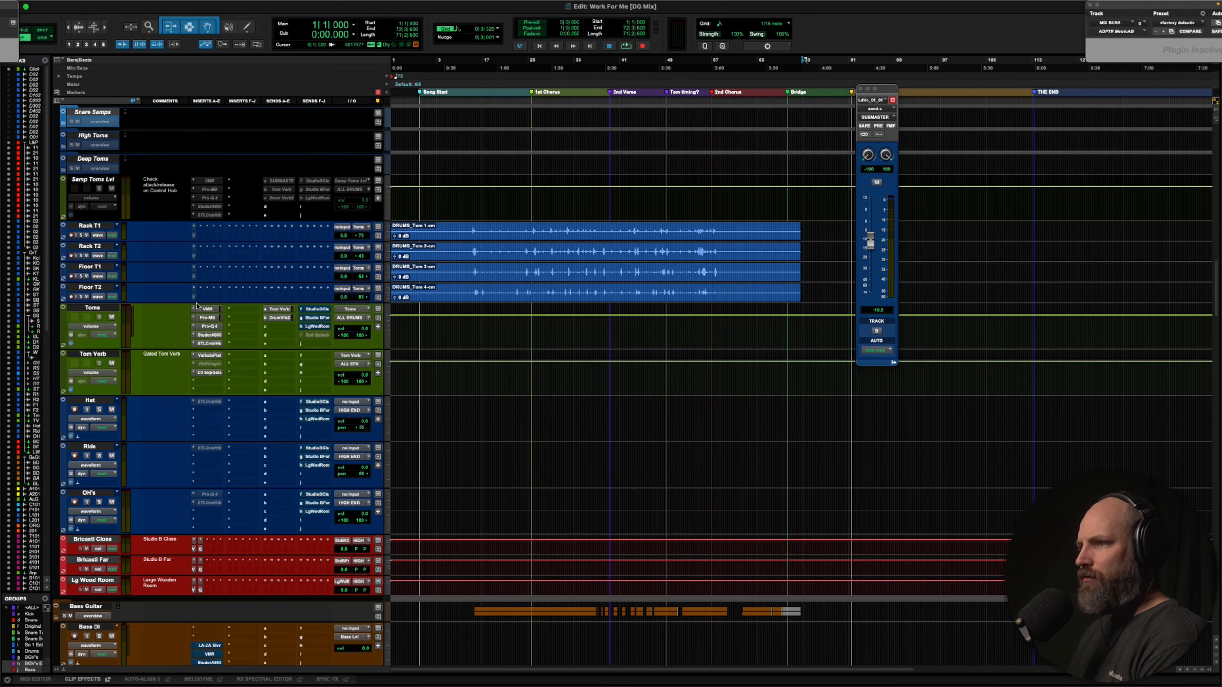
Solo the four tom tracks, bypass the Toms bus's inserts and sends, and play from bar 15
left_click(470, 231)
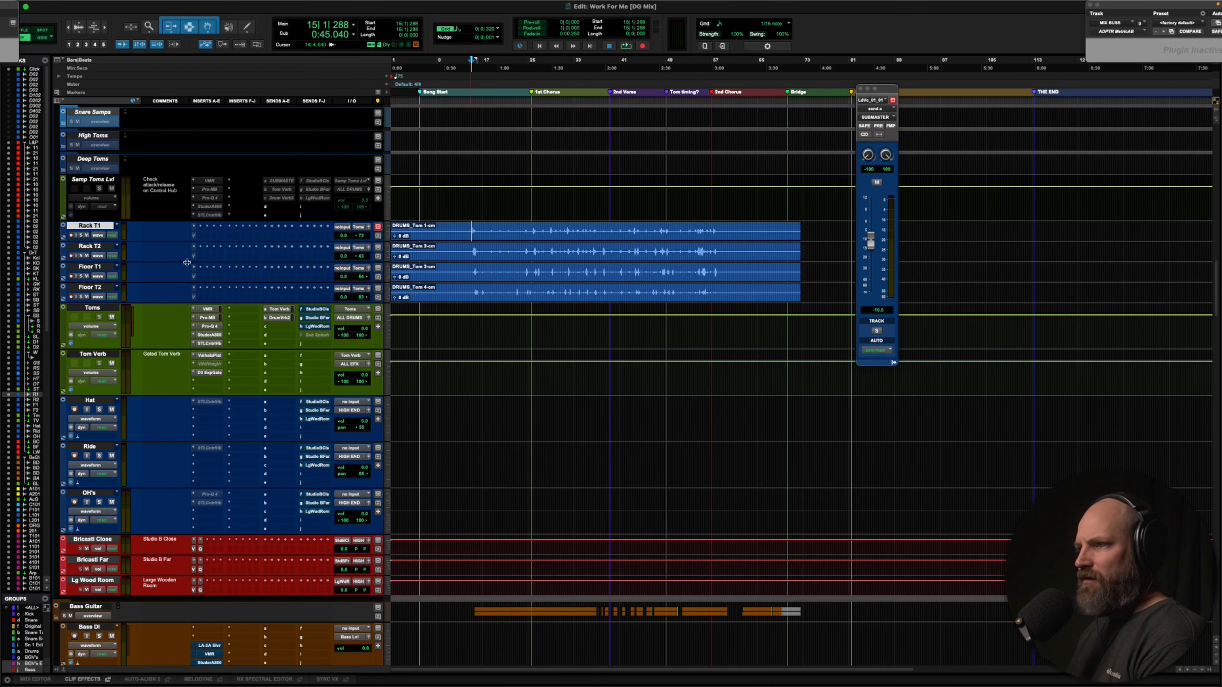
left_click(91, 288, "shift")
key("shift+s")
left_click(213, 310, "ctrl+super")
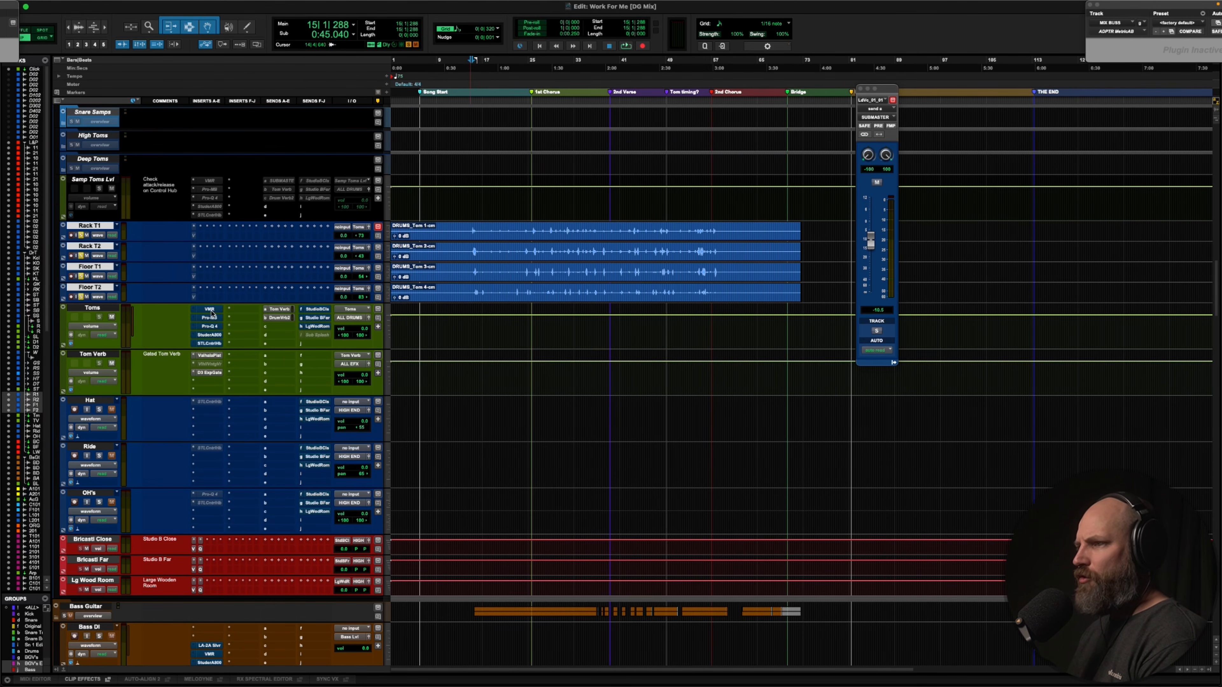
left_click(279, 310, "ctrl+super")
key("space")
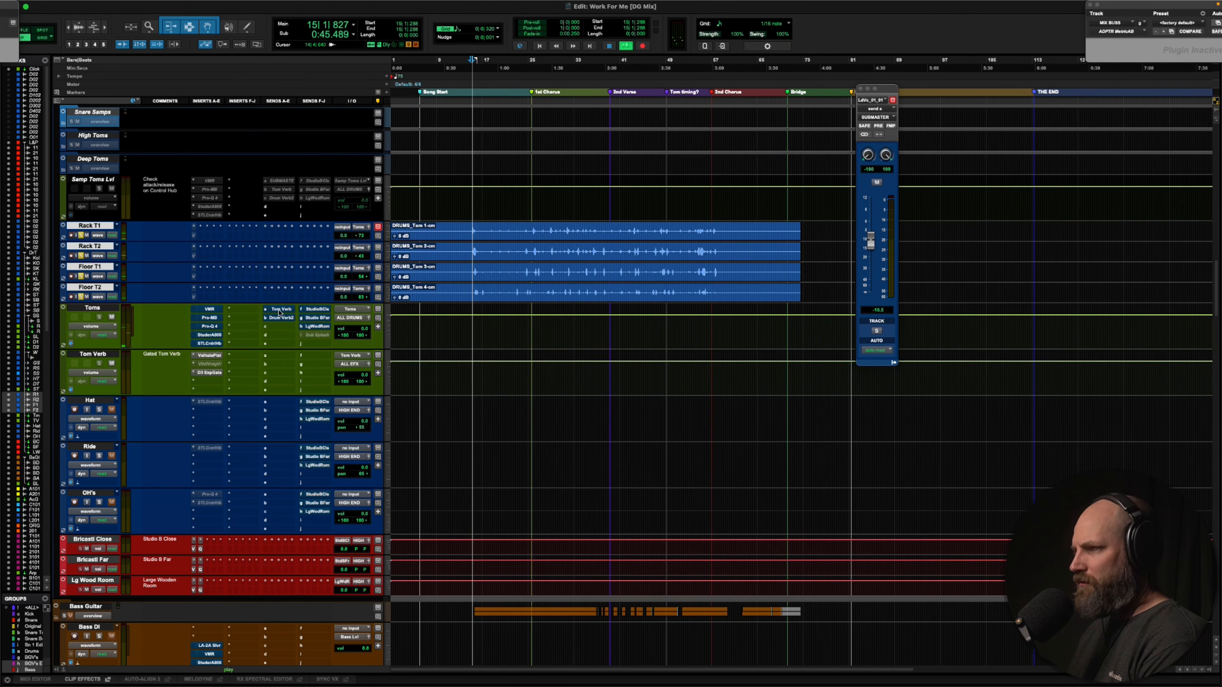
Examine the tom waveforms around the fill at bar 15 and play the unprocessed toms from just before it
key("t")
key("alt+super+bracketright")
key("alt+super+bracketright")
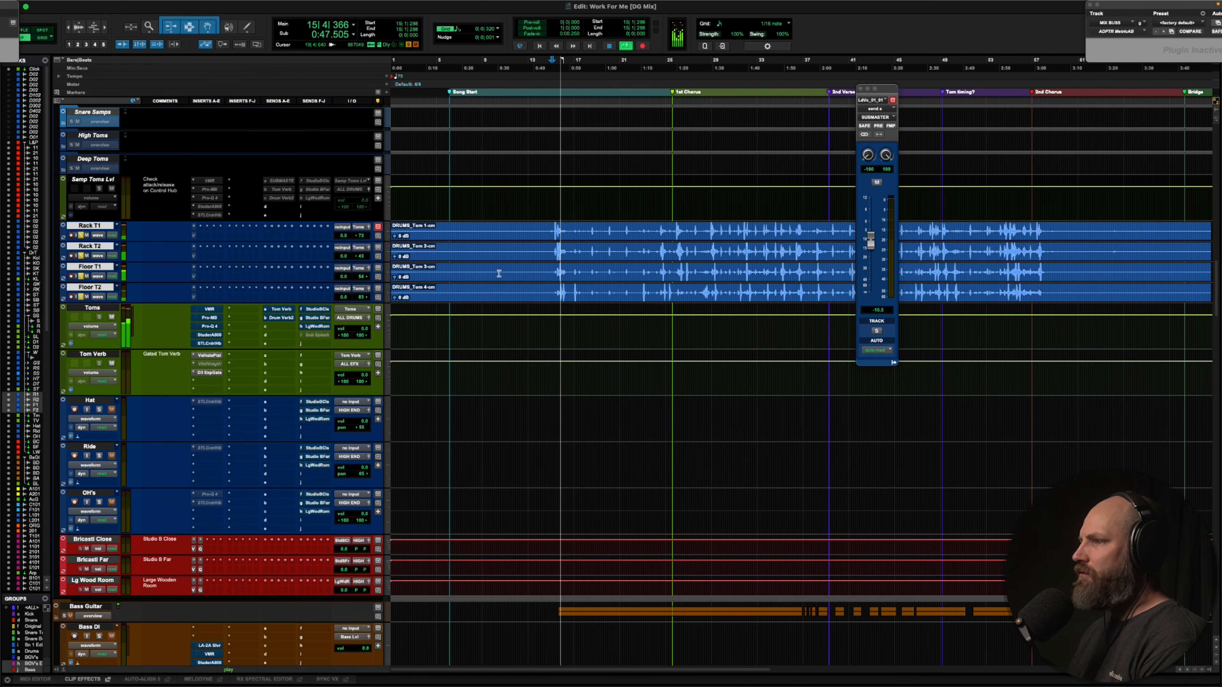
key("t")
key("t")
key("t")
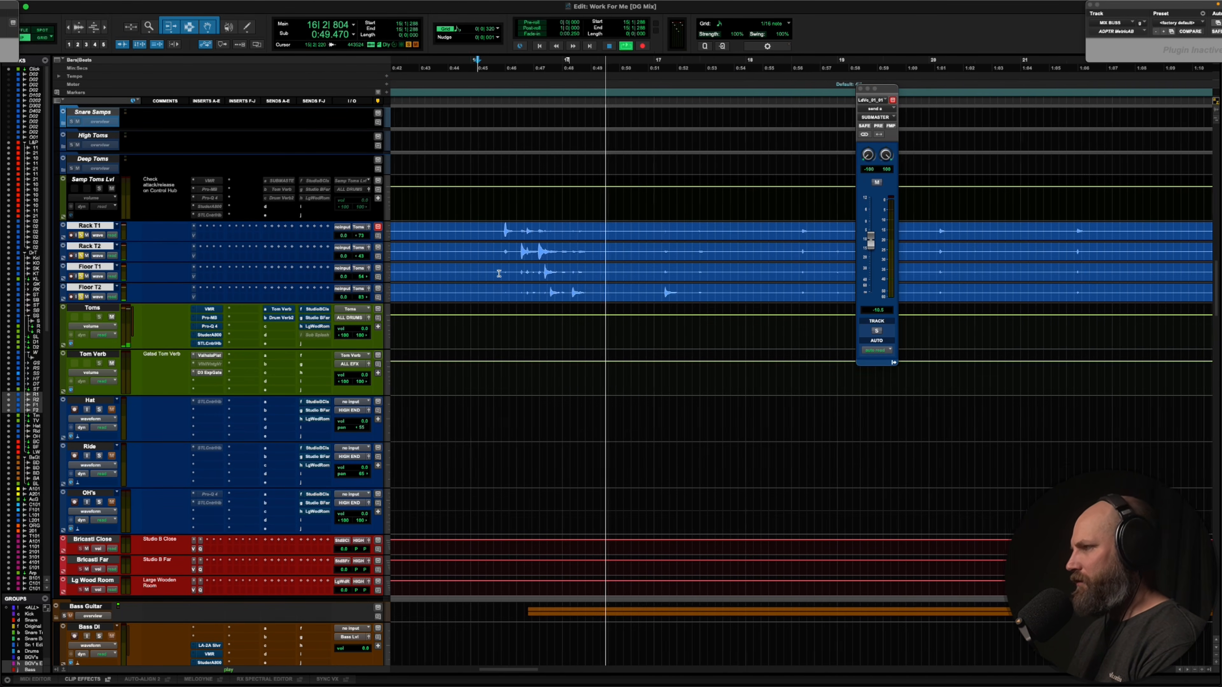
key("space")
left_click(479, 227)
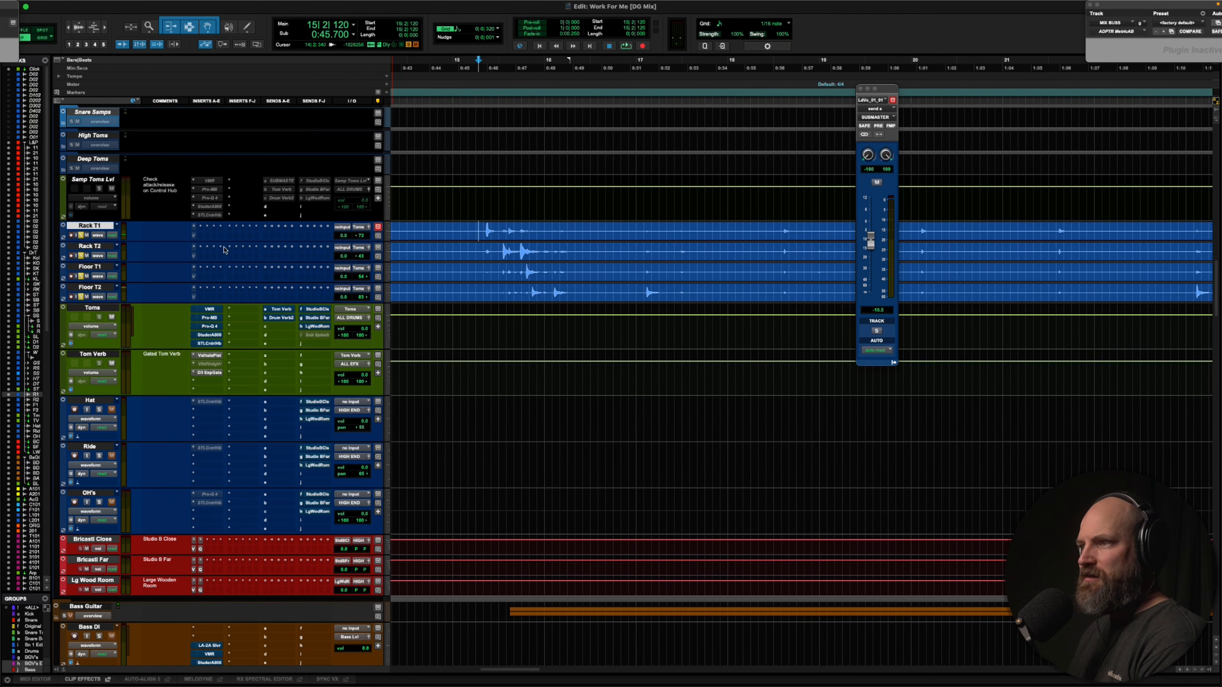
key("space")
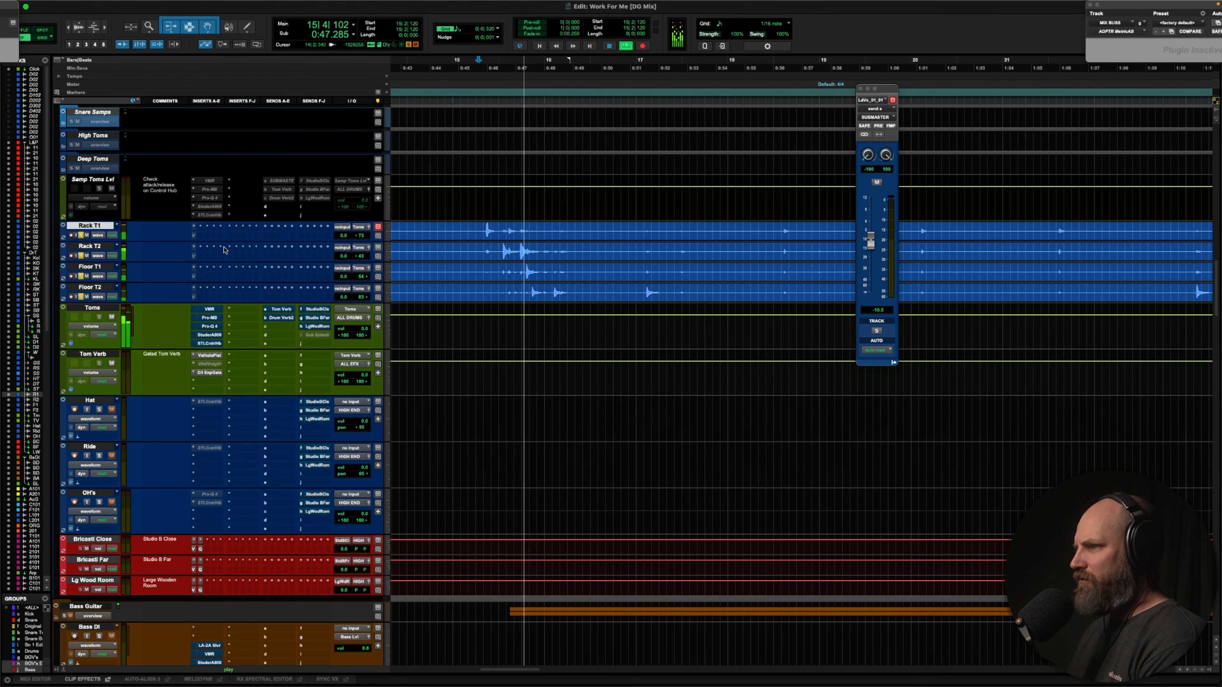
key("space")
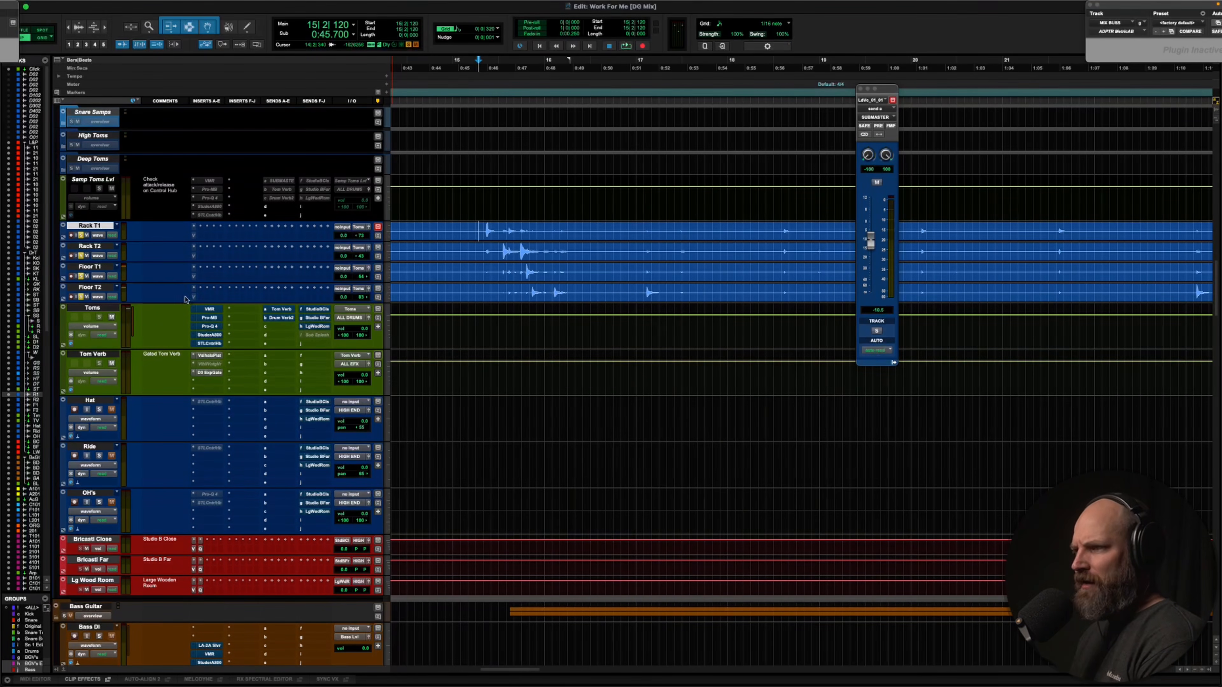
Turn the Toms bus's inserts and sends back on, playing the tom fill to hear each change
left_click(212, 310)
left_click(212, 310)
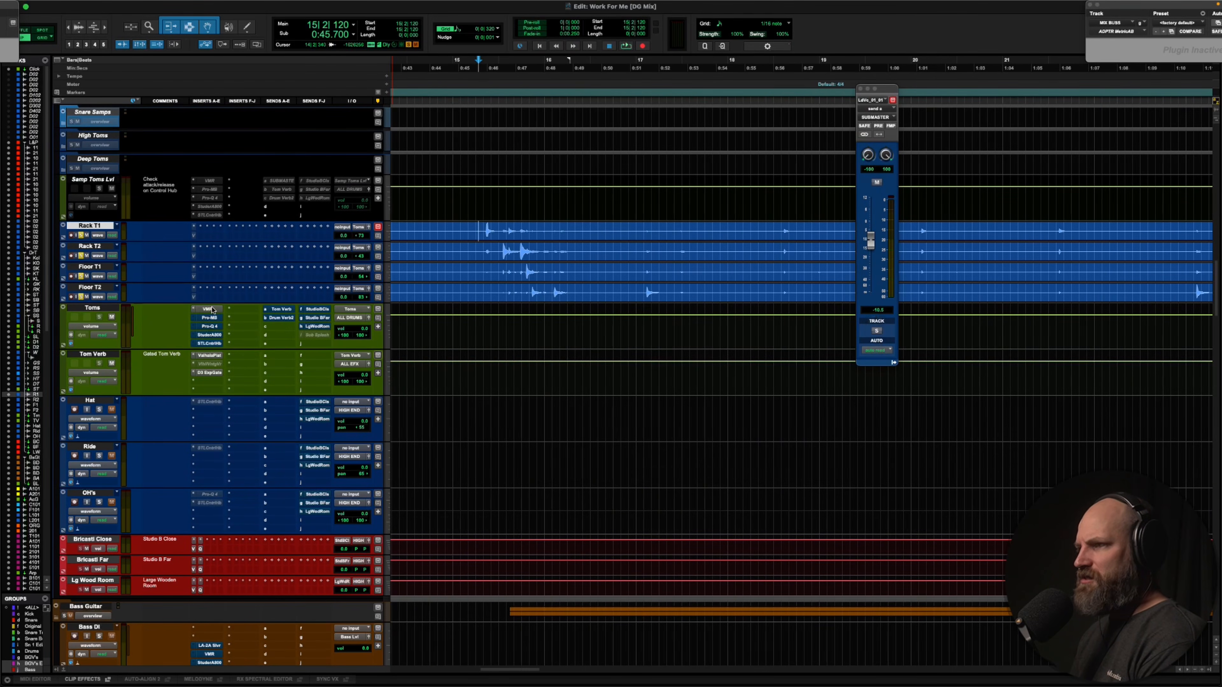
key("space")
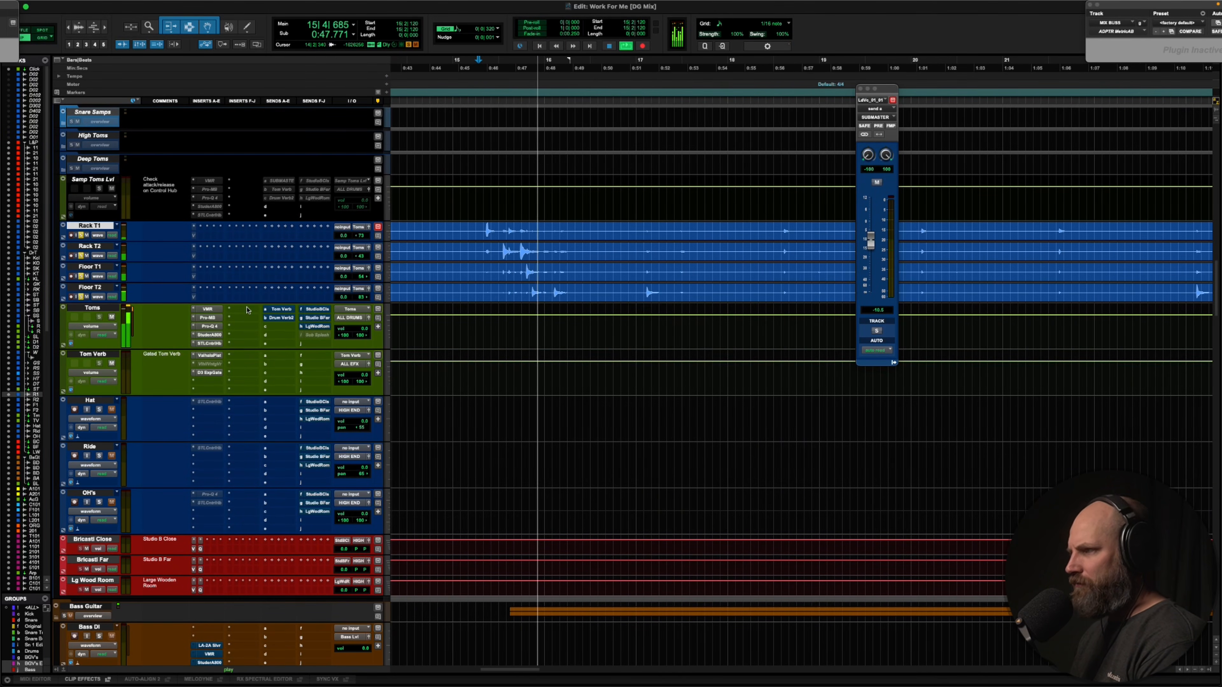
key("space")
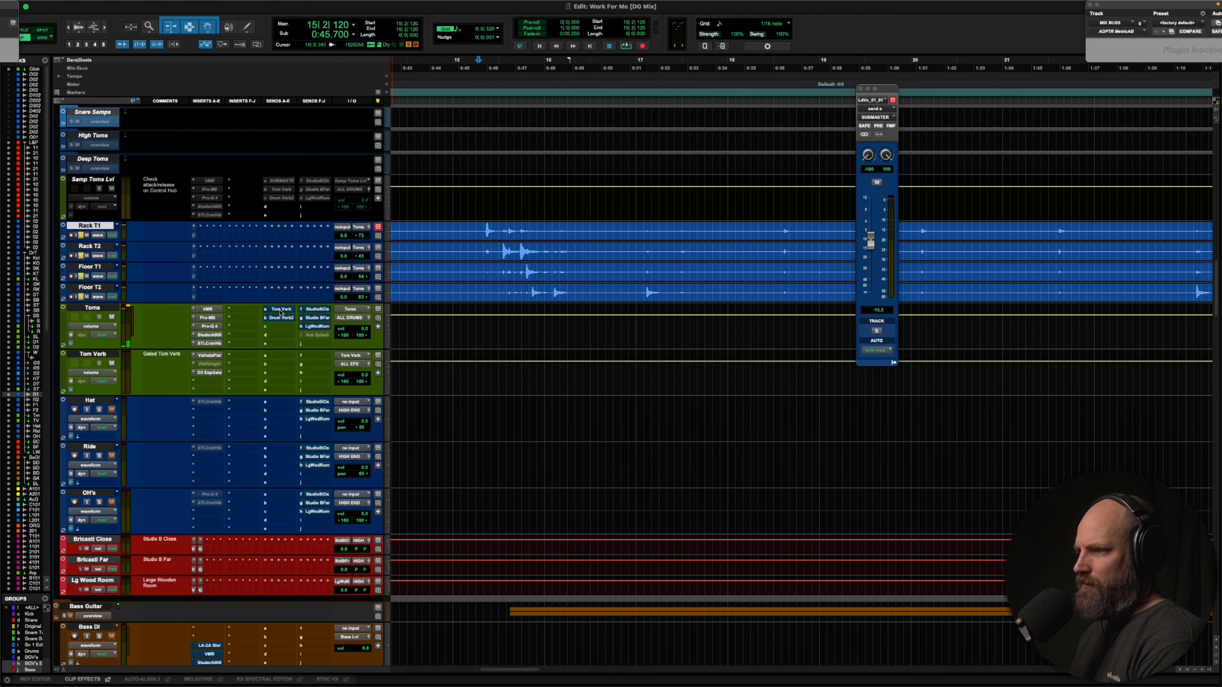
key("space")
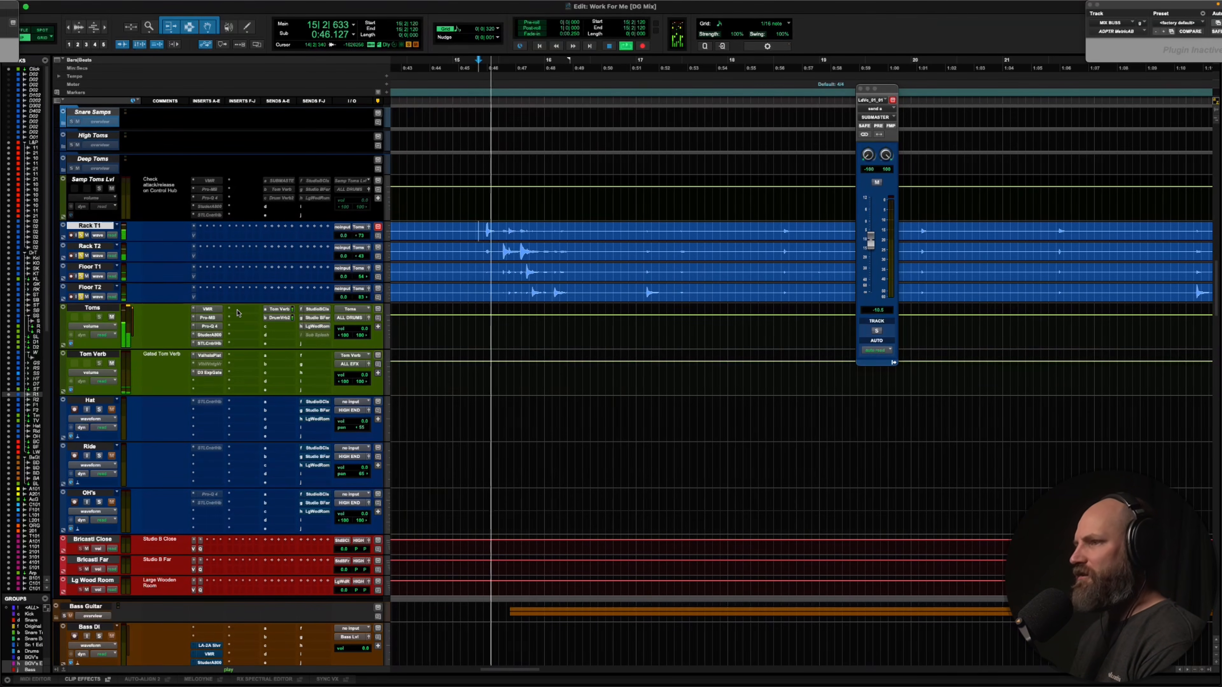
key("space")
Make the Toms bus's Tom Verb and Drum Verb2 sends inactive while auditioning the tom fill
left_click(280, 309)
left_click(282, 310, "ctrl+super")
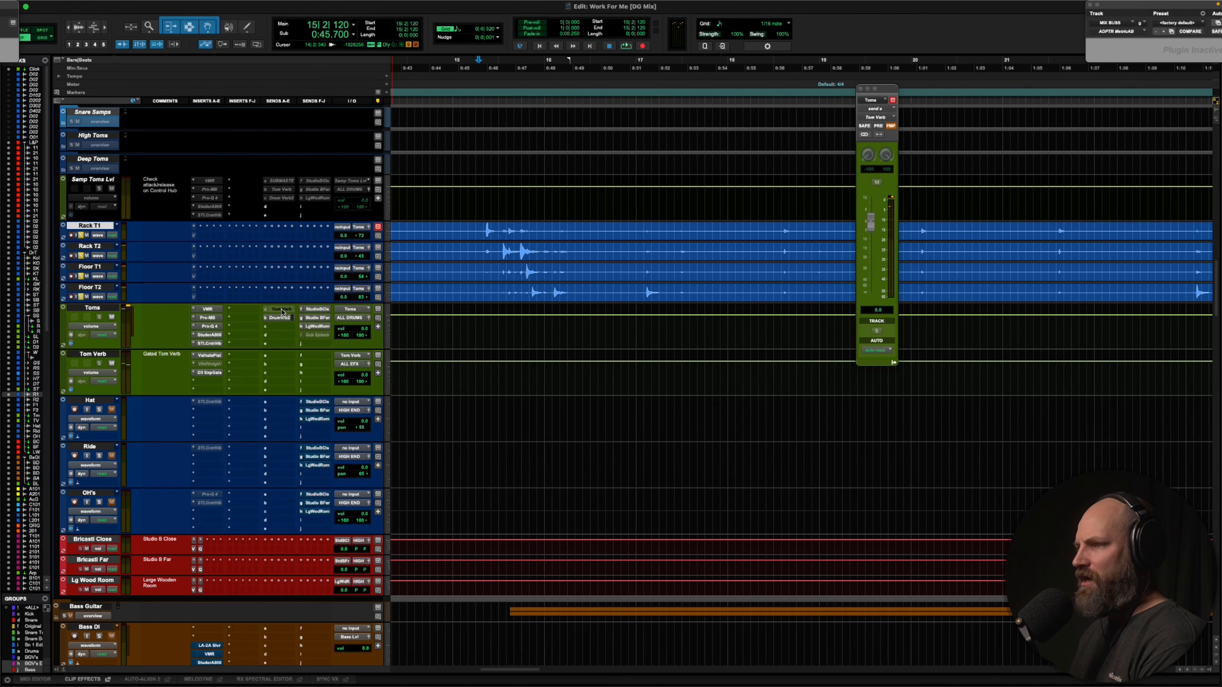
key("space")
key("space")
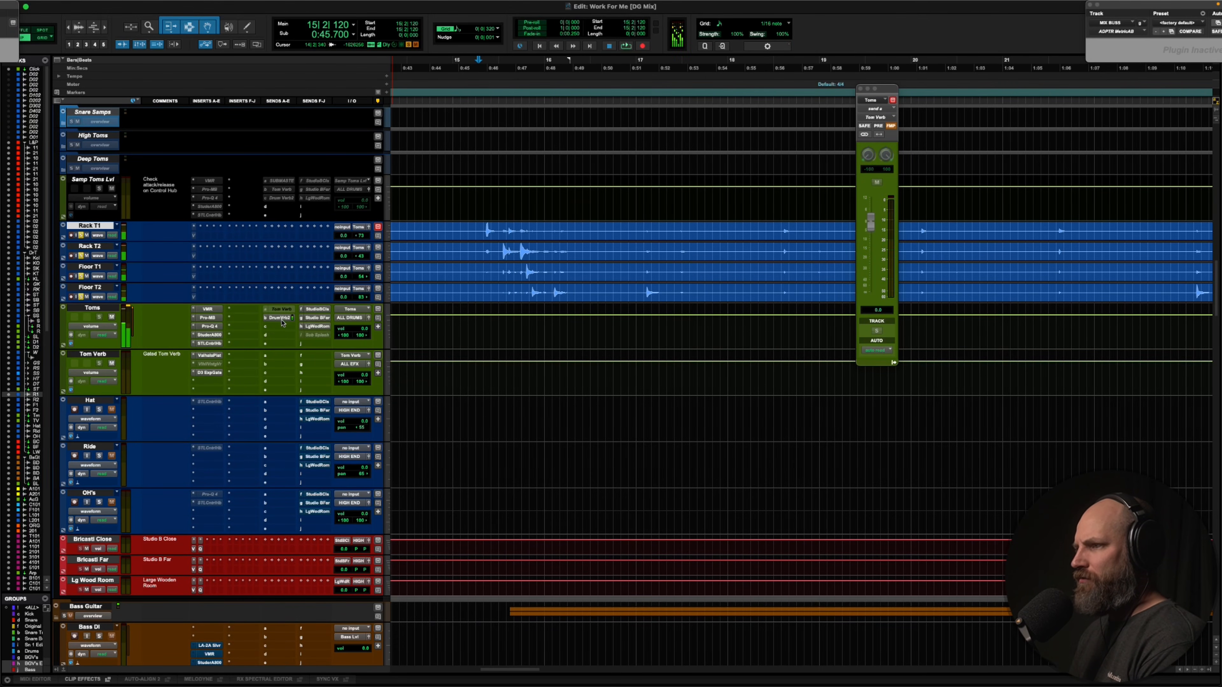
left_click(282, 318, "ctrl+super")
key("space")
Raise the Toms bus's Studio B Close send to about -14 dB while playing the tom fill
left_click(316, 310)
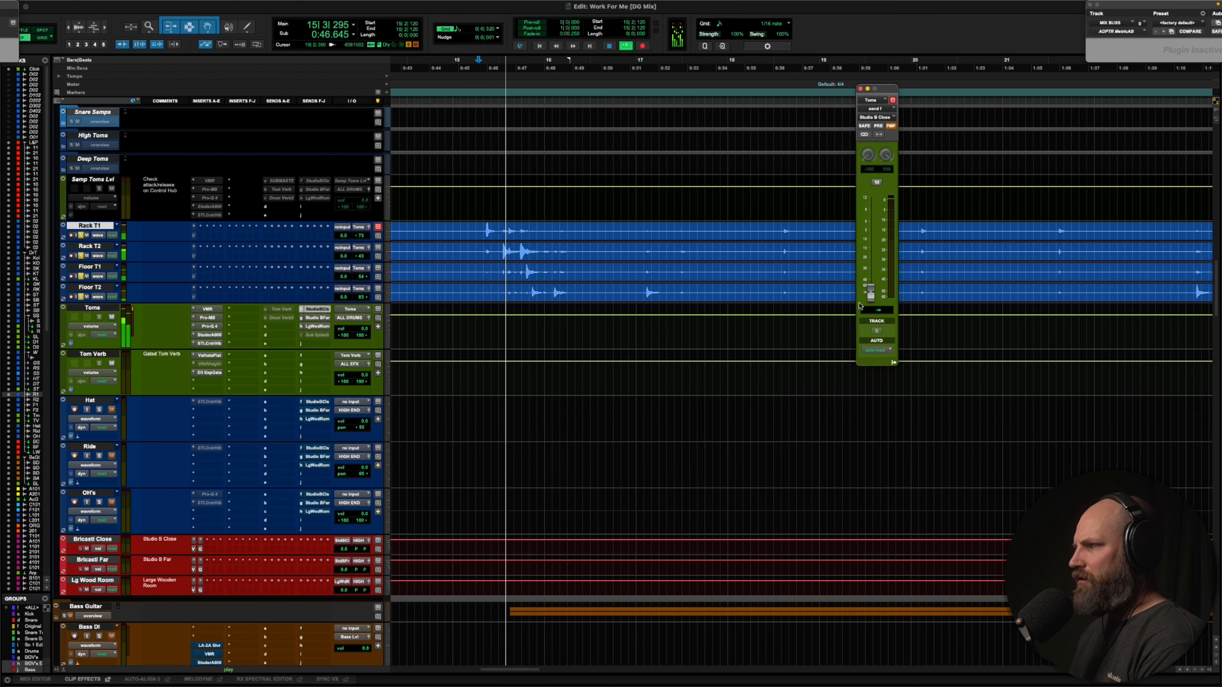
key("space")
key("space")
left_click_drag(870, 295, 869, 250)
key("space")
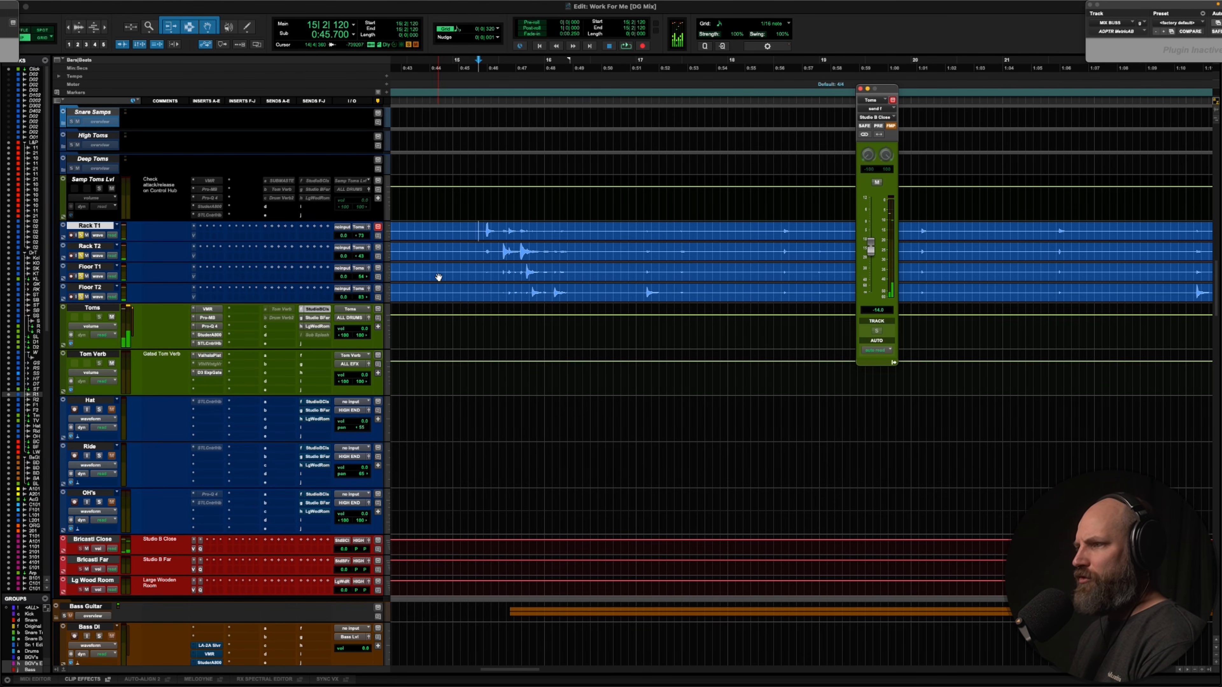
Raise the Toms bus's Studio B Far send to about -16 dB while playing the tom fill
left_click(317, 318)
key("space")
left_click_drag(870, 292, 870, 248)
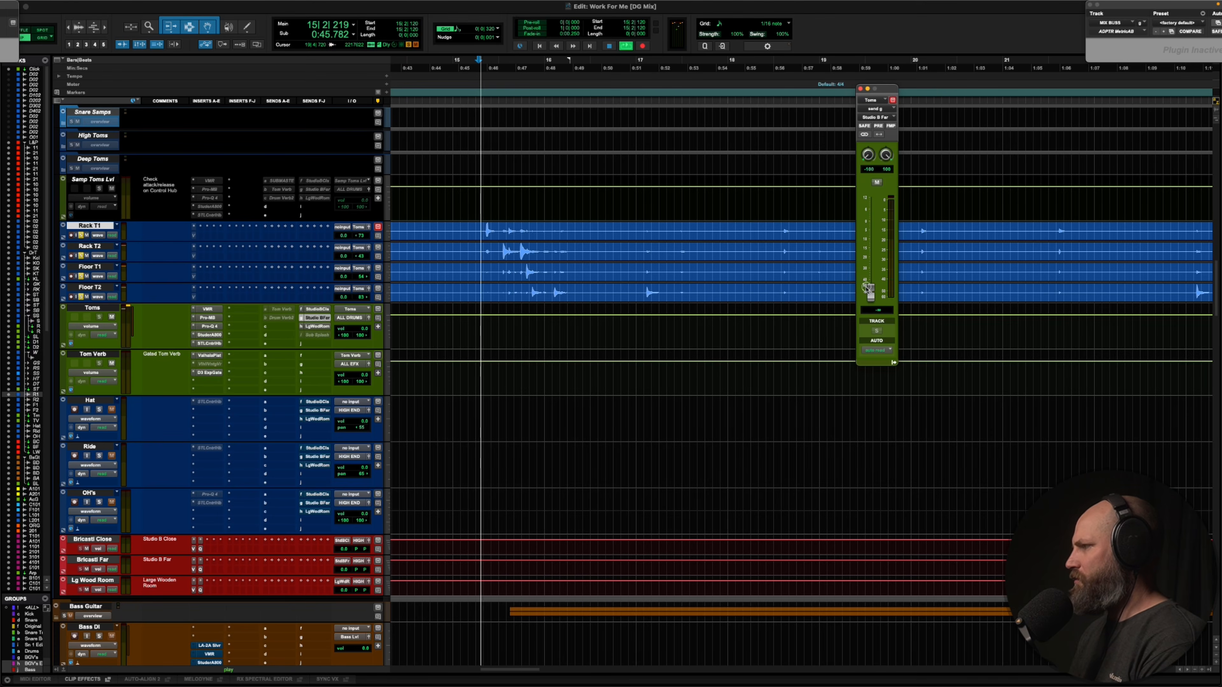
key("space")
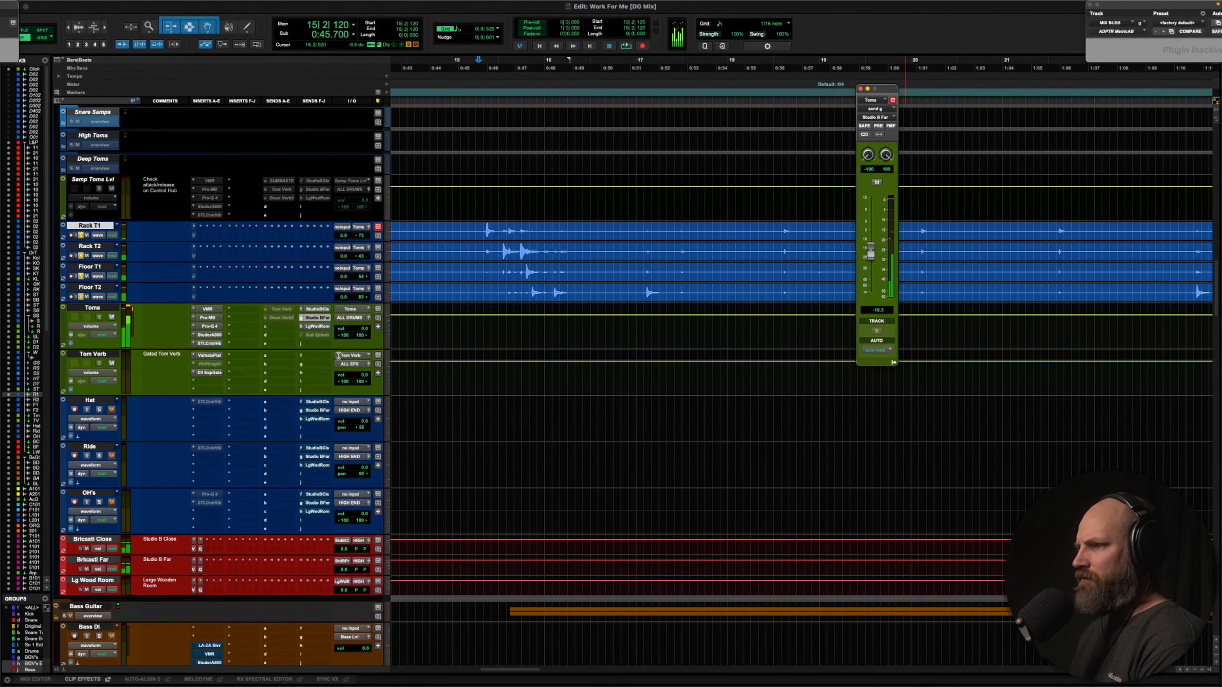
Raise the Toms bus's Lg Wood Room send to about -9 dB while playing the tom fill
left_click(315, 326)
key("space")
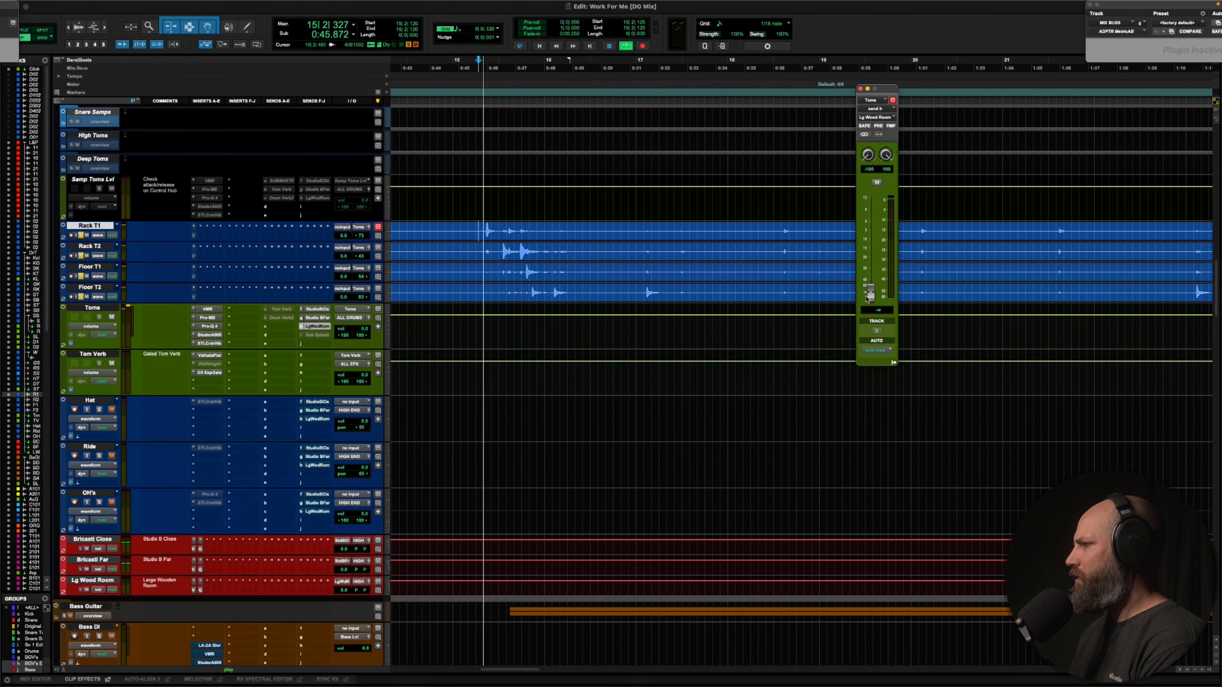
left_click_drag(870, 292, 869, 242)
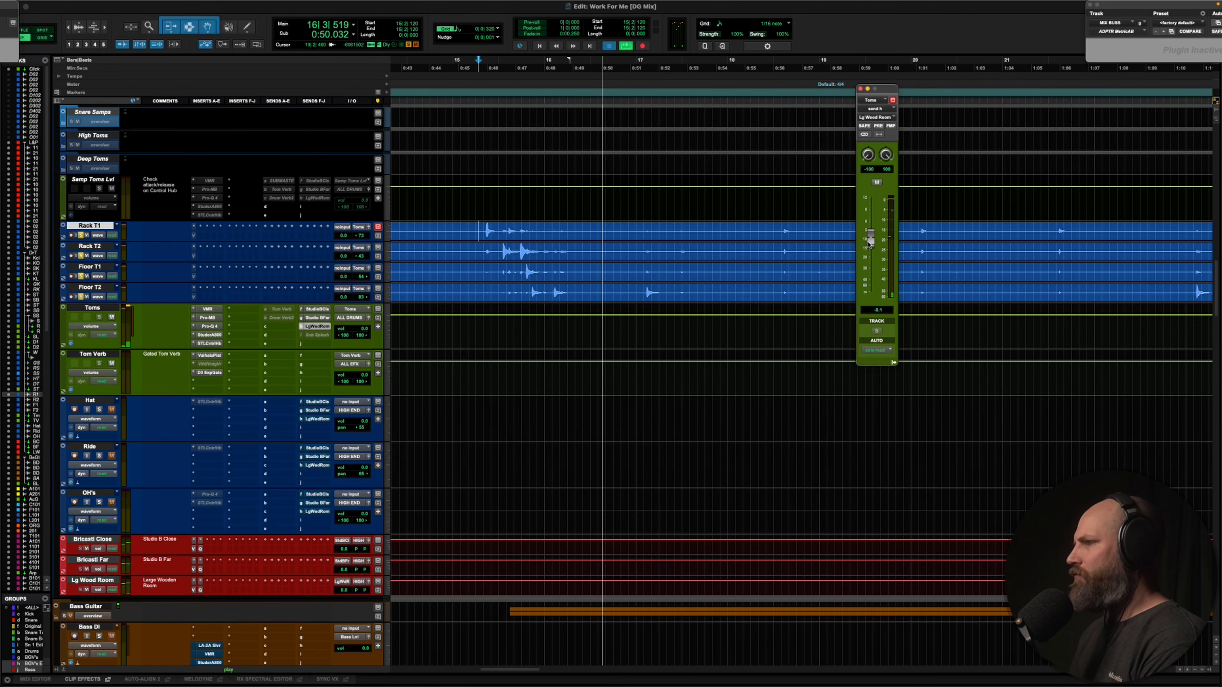
Inspect the Toms bus's VMR and Pro-MB inserts while auditioning the tom fill through them
key("space")
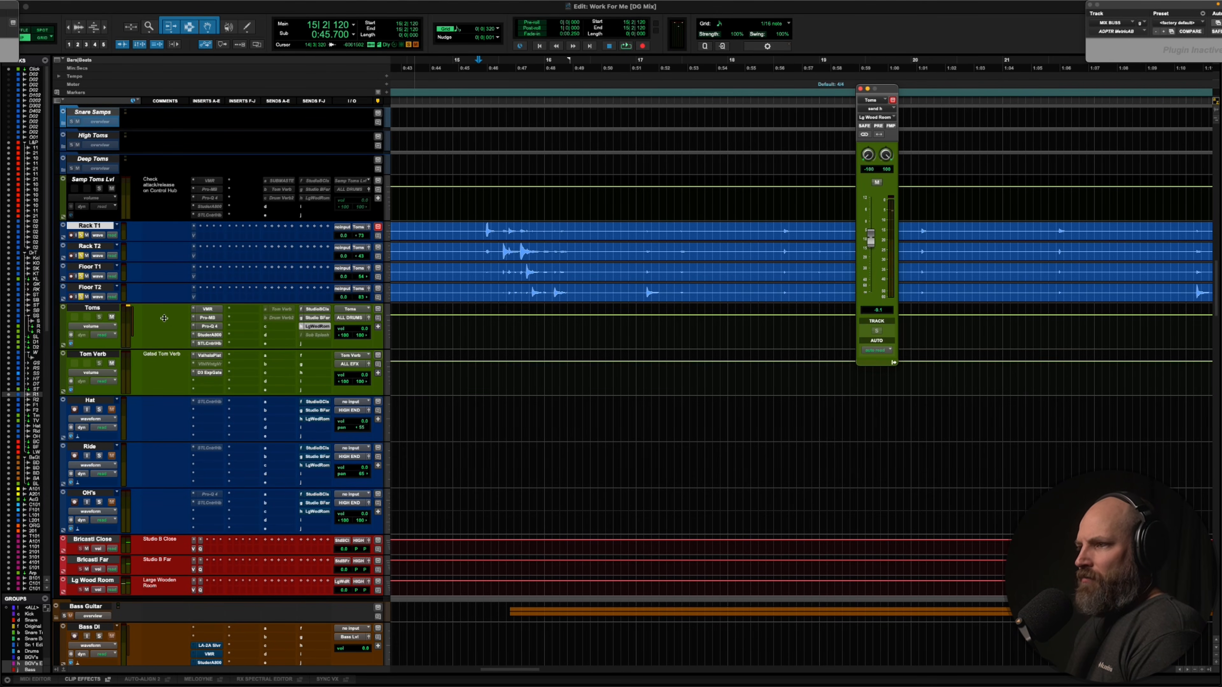
left_click(204, 318)
left_click(209, 309)
key("space")
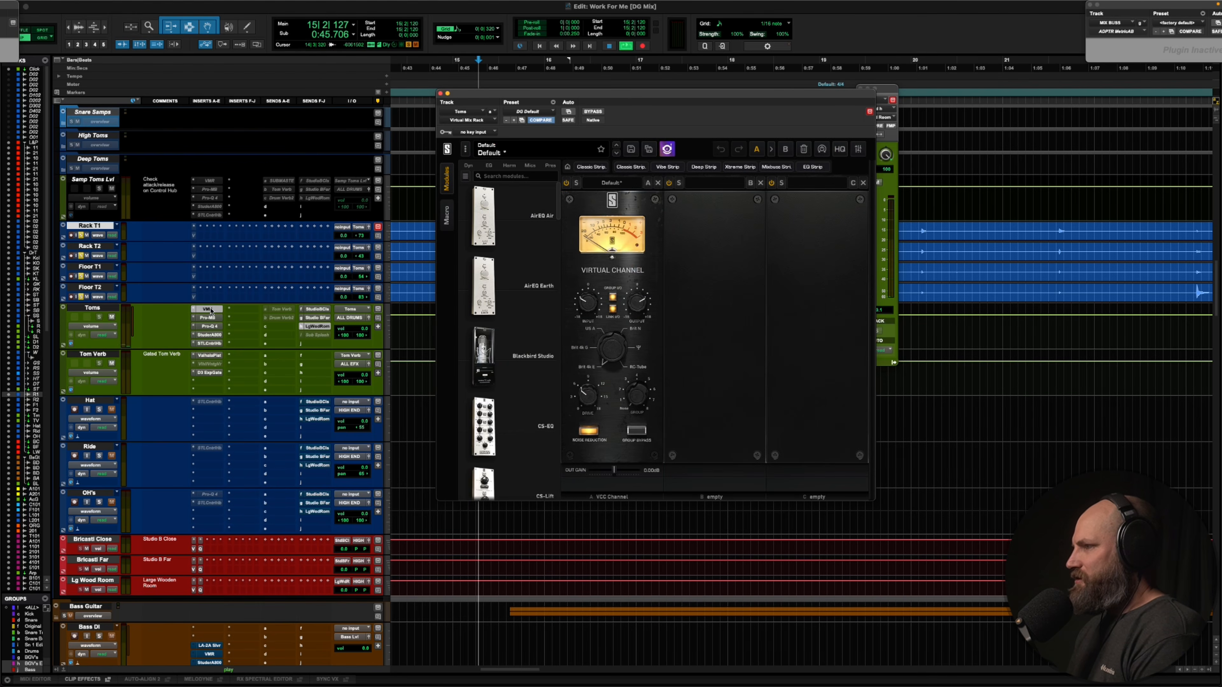
key("space")
left_click(208, 317)
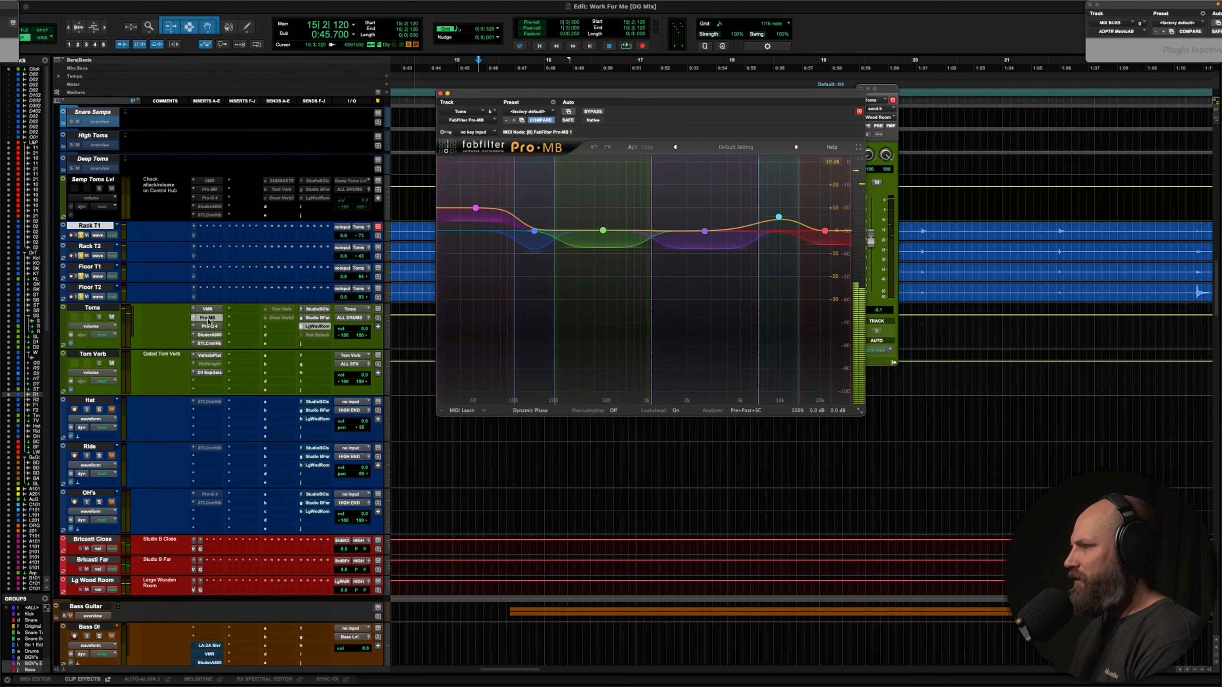
key("space")
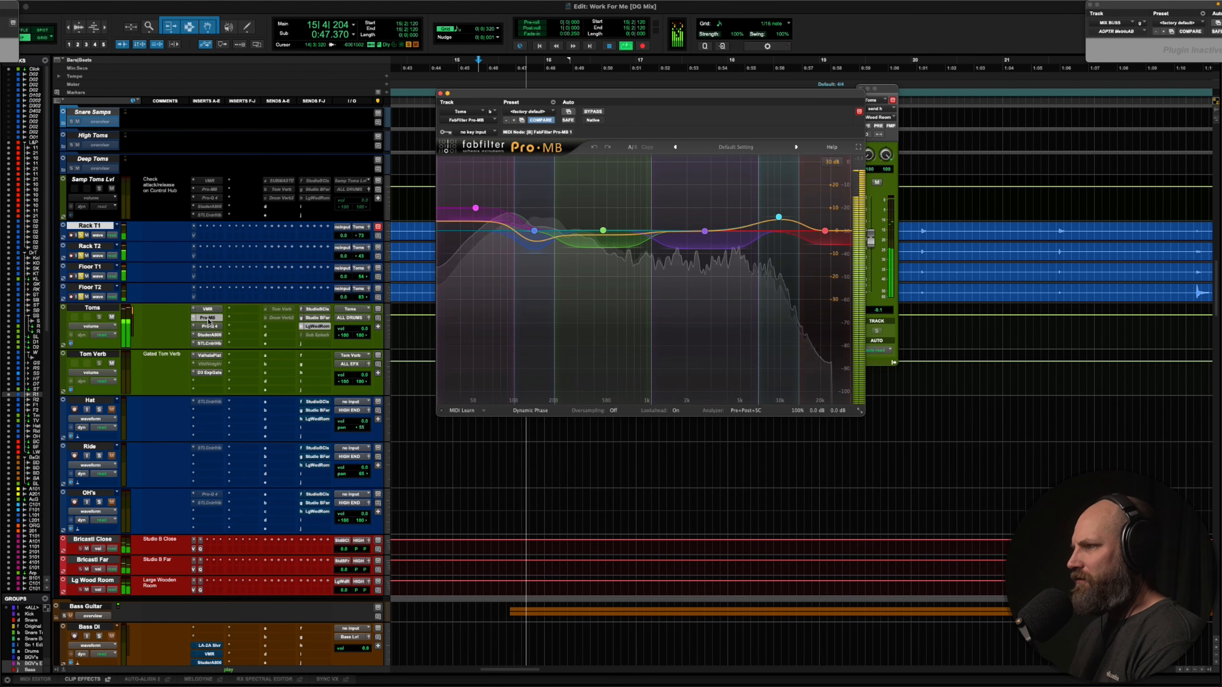
key("space")
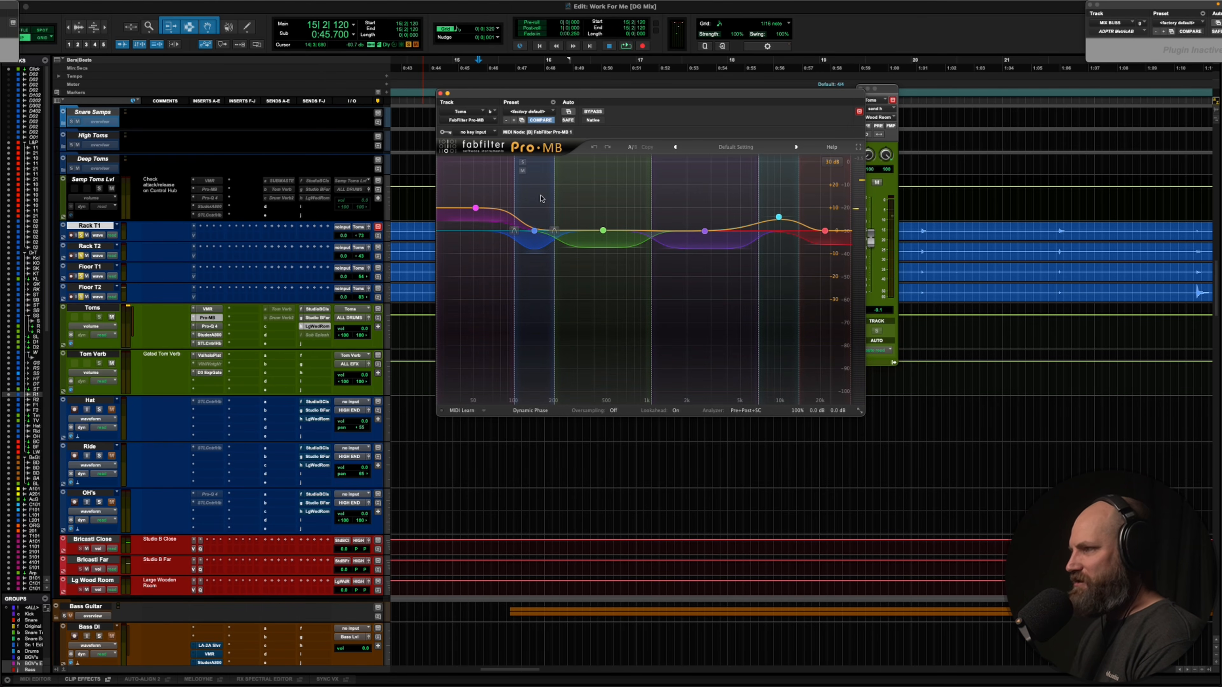
Audition the tom fill with the Toms bus's Pro-Q 4 bypassed and again with only Pro-MB bypassed
left_click(209, 326)
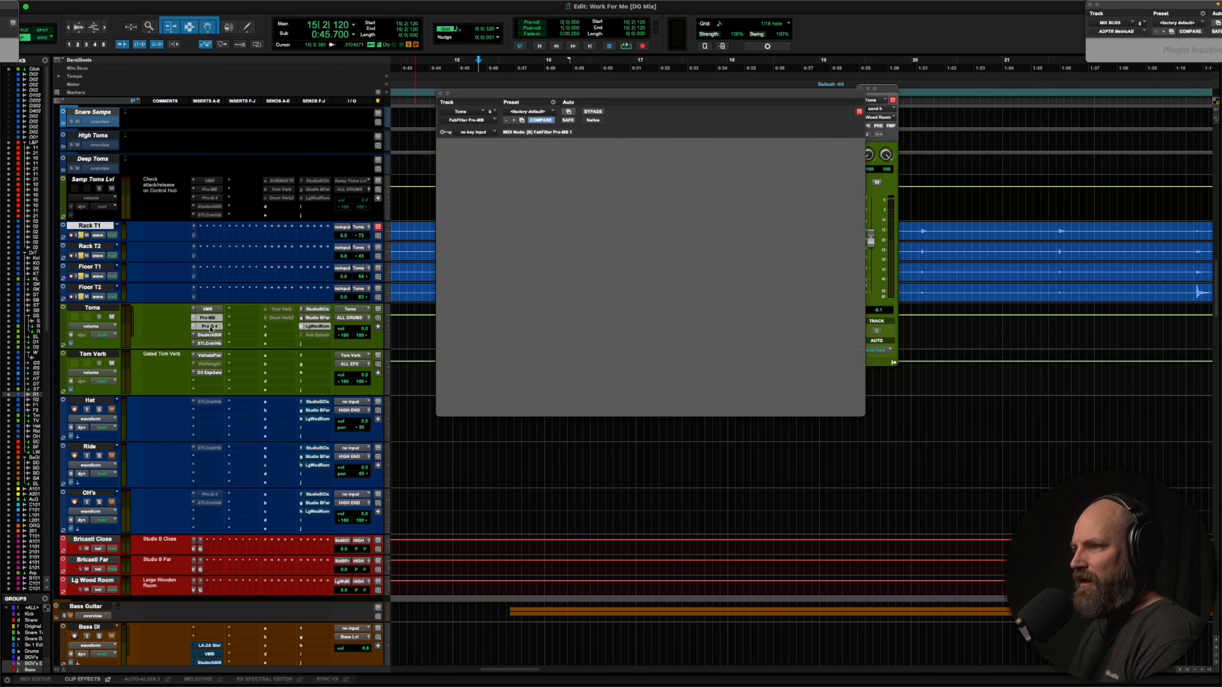
left_click(210, 327, "super")
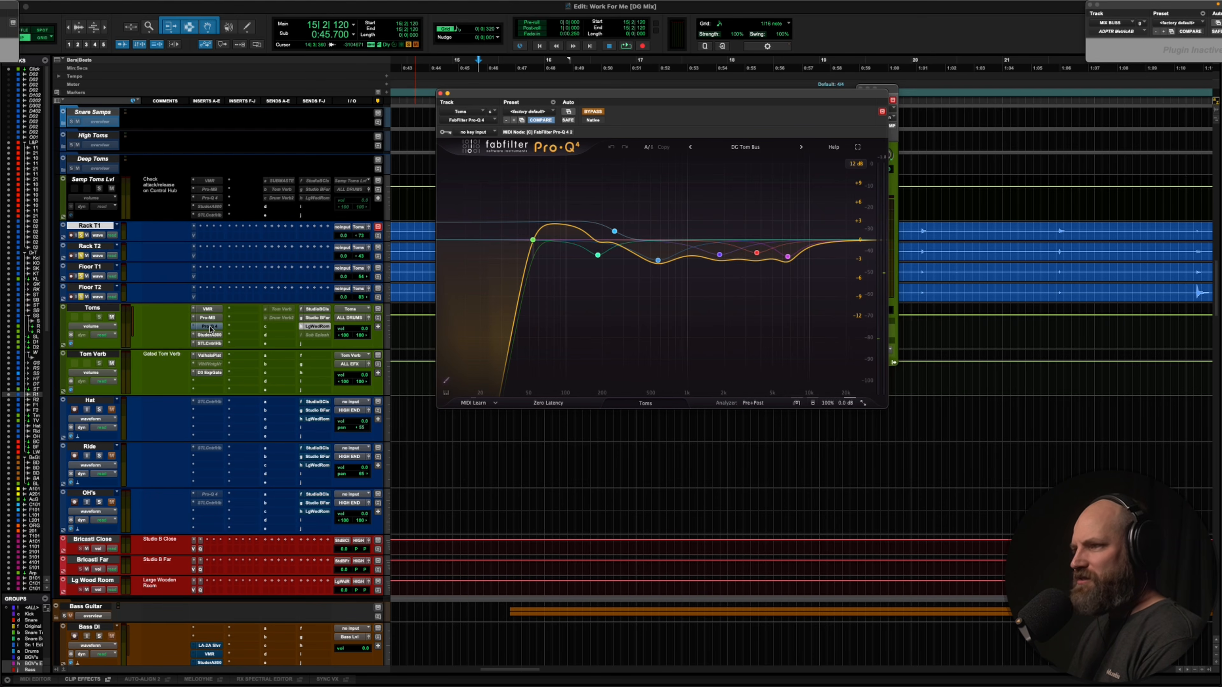
key("space")
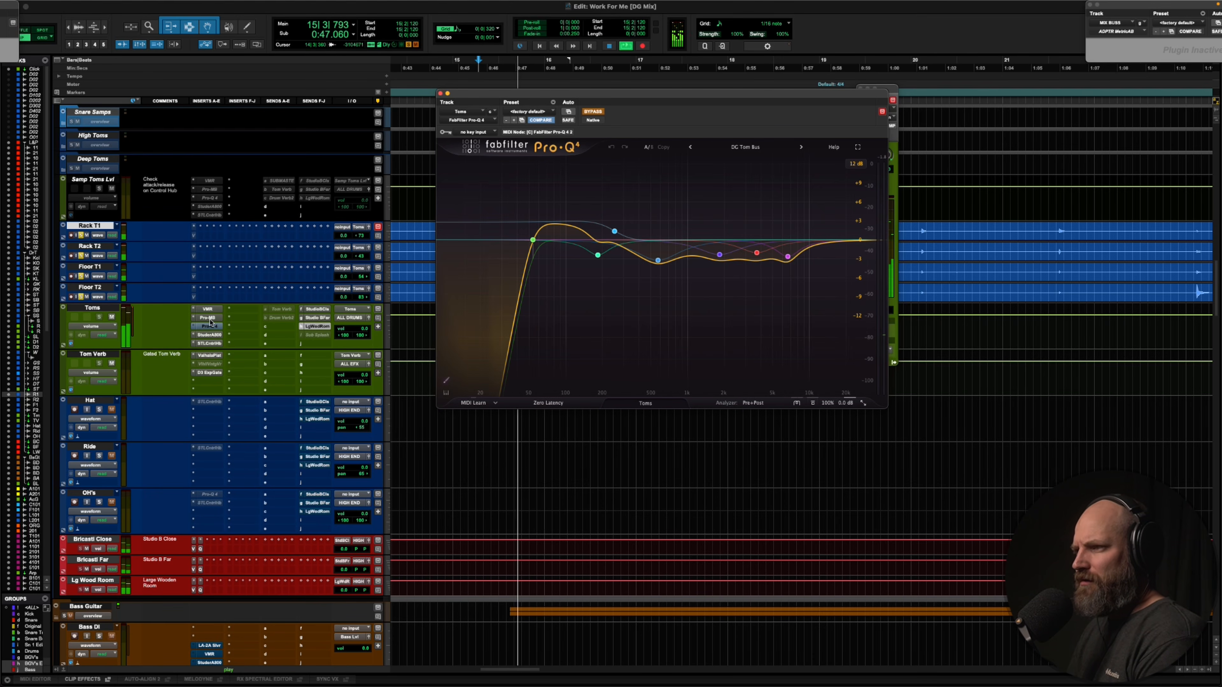
key("space")
left_click(211, 323, "super")
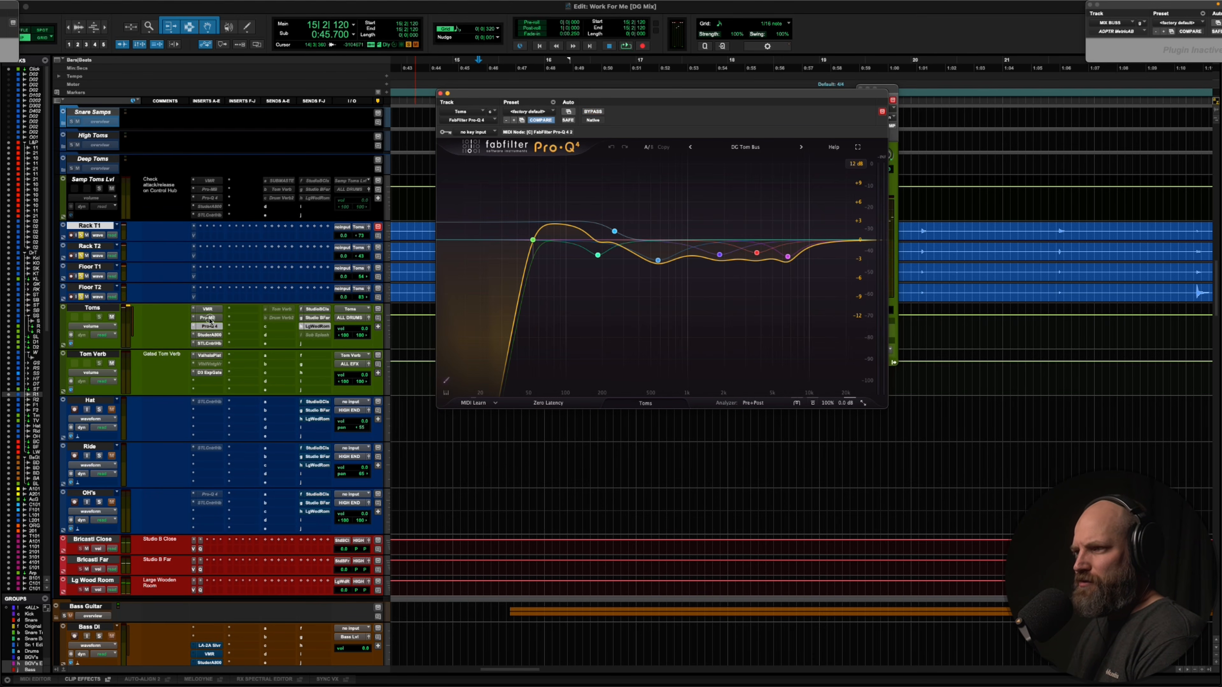
key("space")
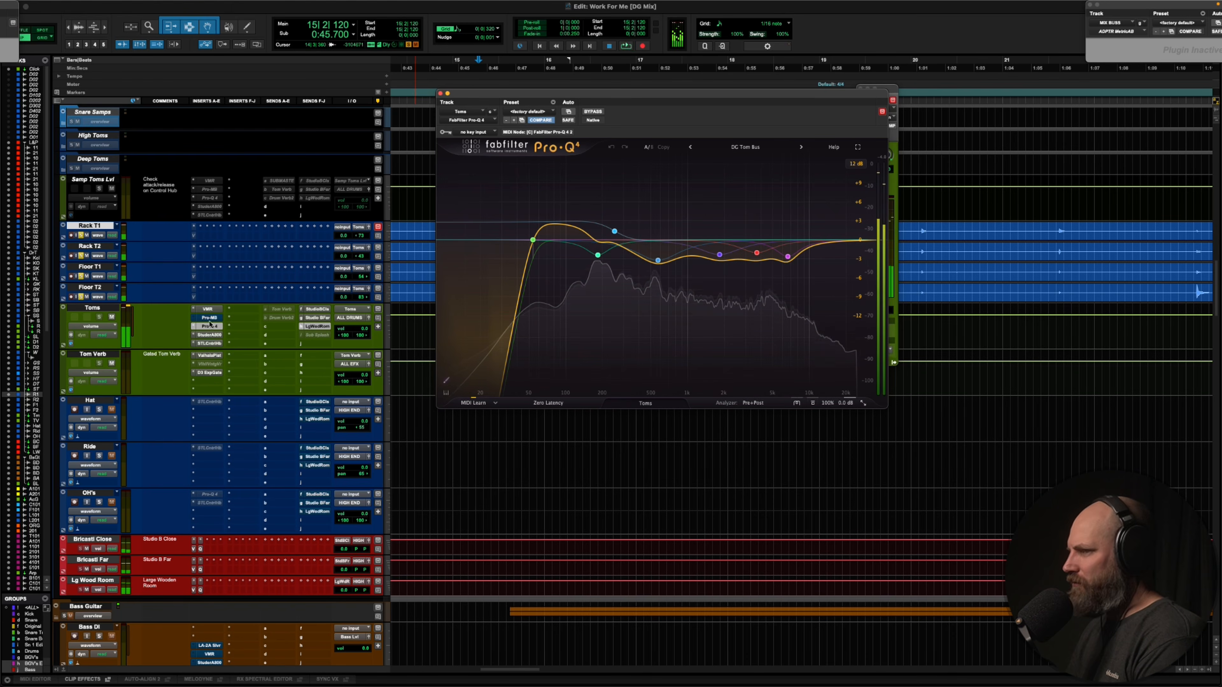
key("space")
Restore Pro-MB and compare the tom fill with Pro-Q 4 on and bypassed, leaving both active and reviewing their curves
left_click(210, 326, "ctrl+super")
left_click(213, 317, "super")
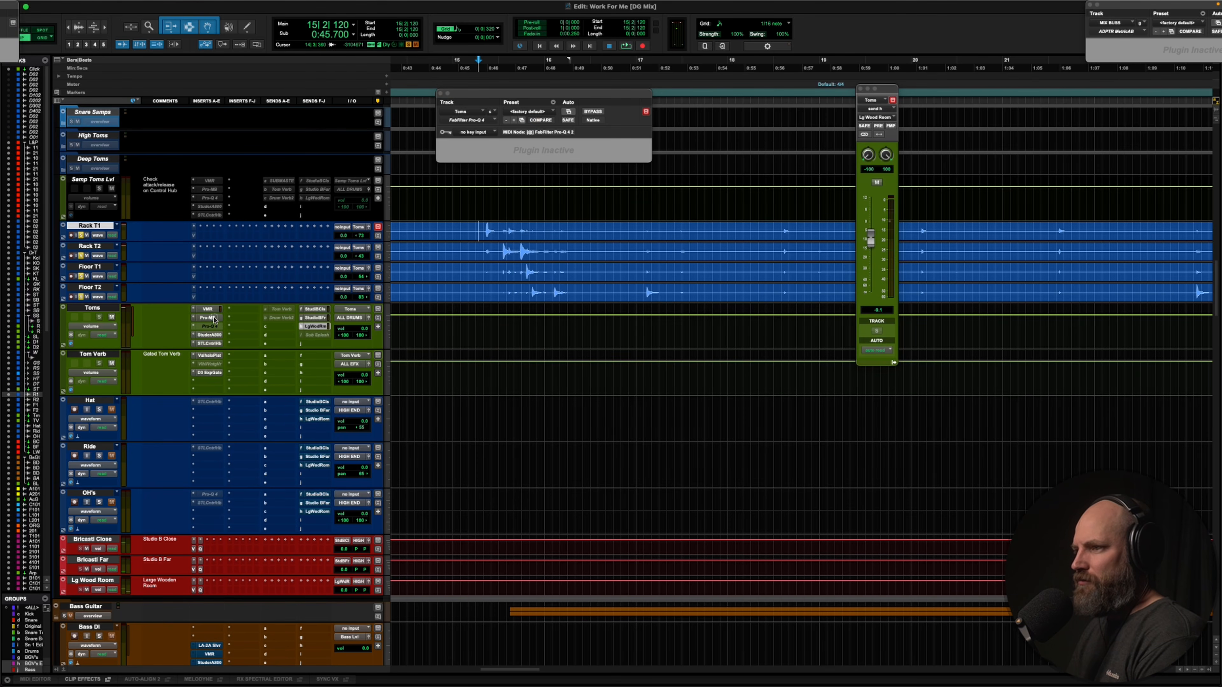
left_click(214, 326, "ctrl+super")
key("space")
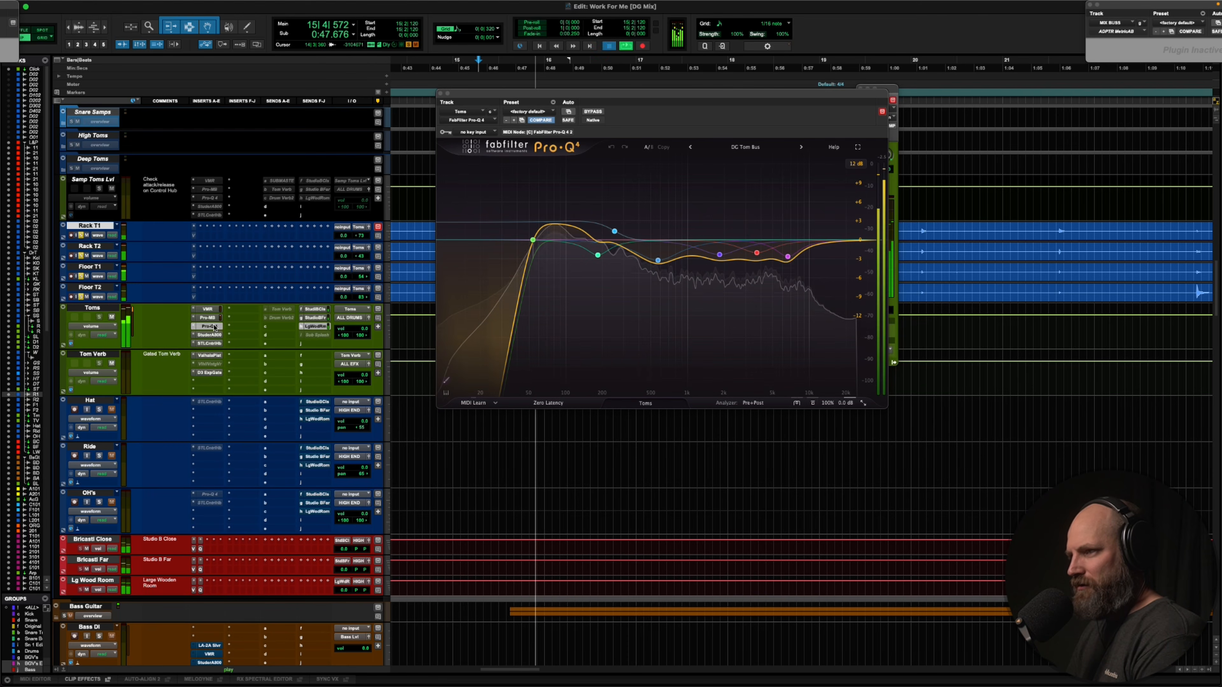
left_click(213, 327, "super")
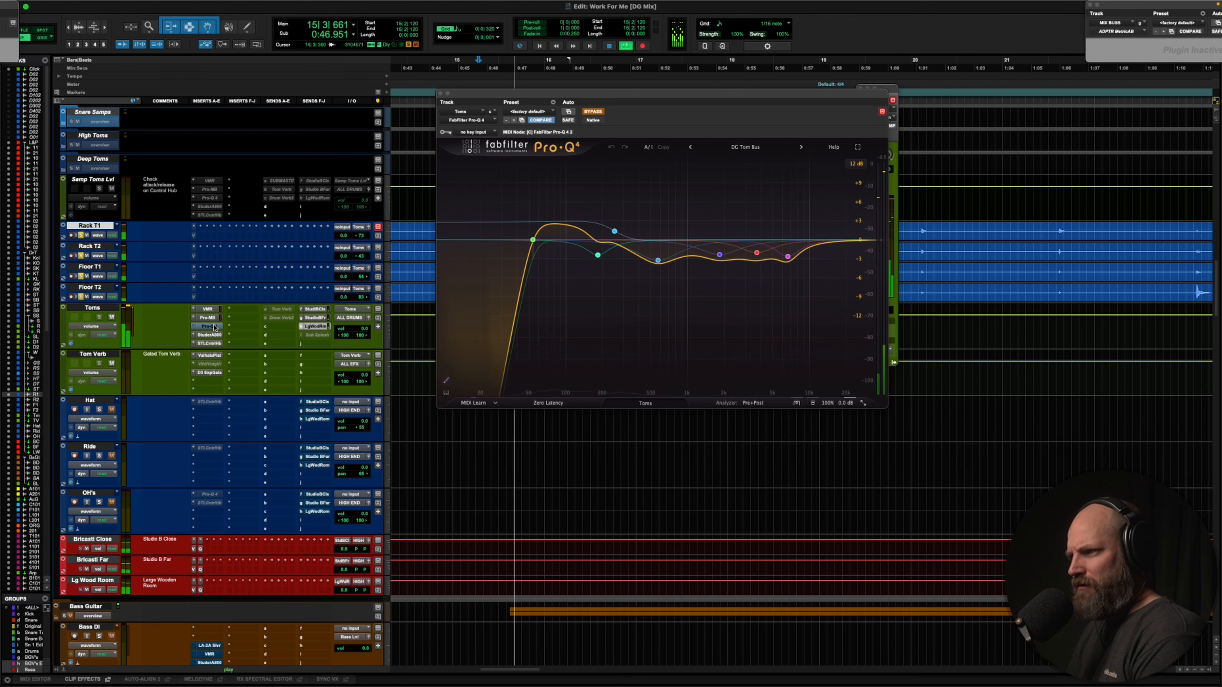
key("space")
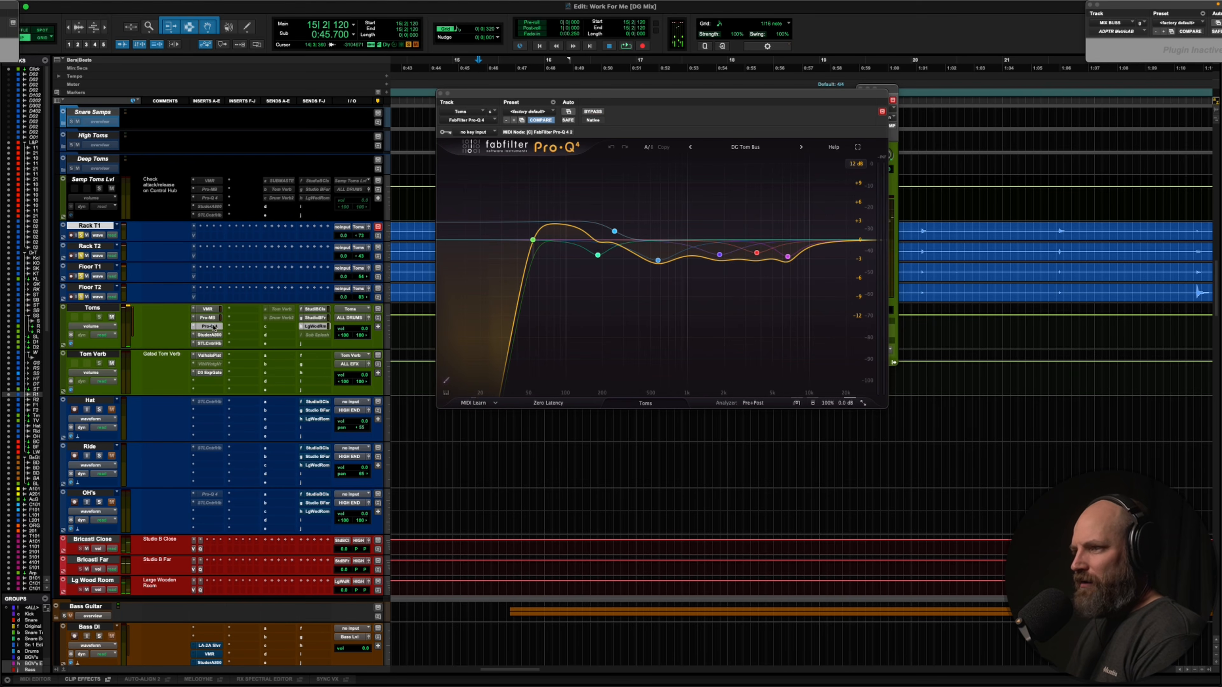
left_click(210, 319)
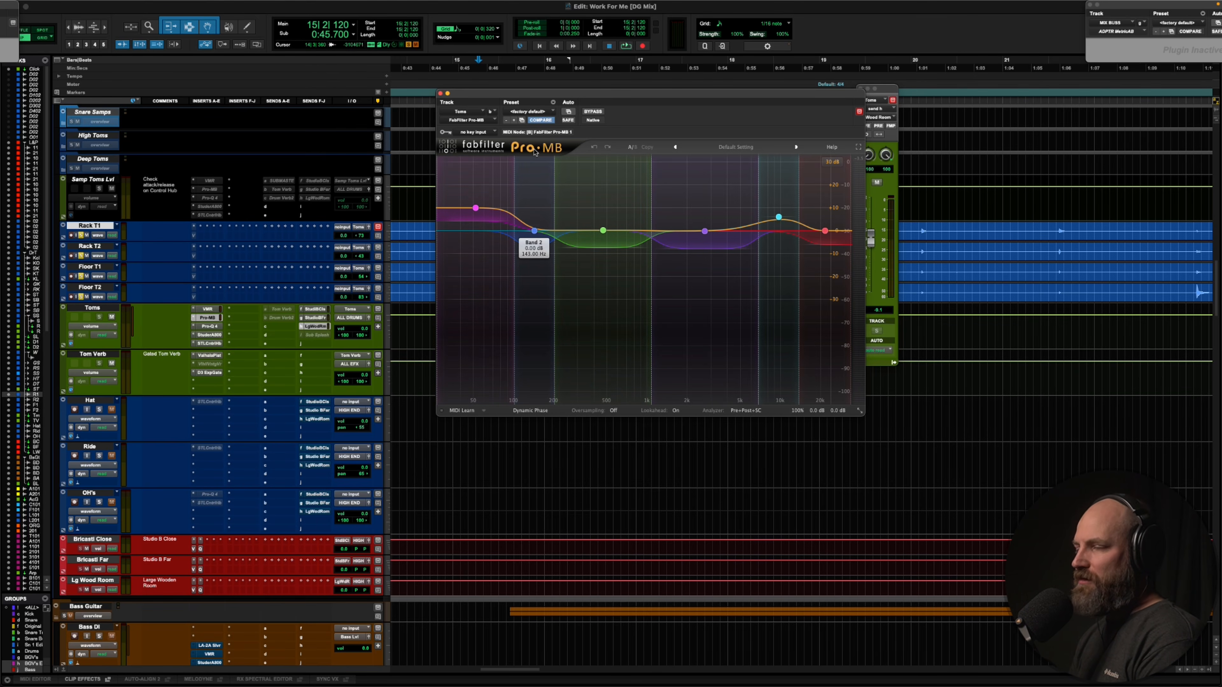
left_click(209, 327)
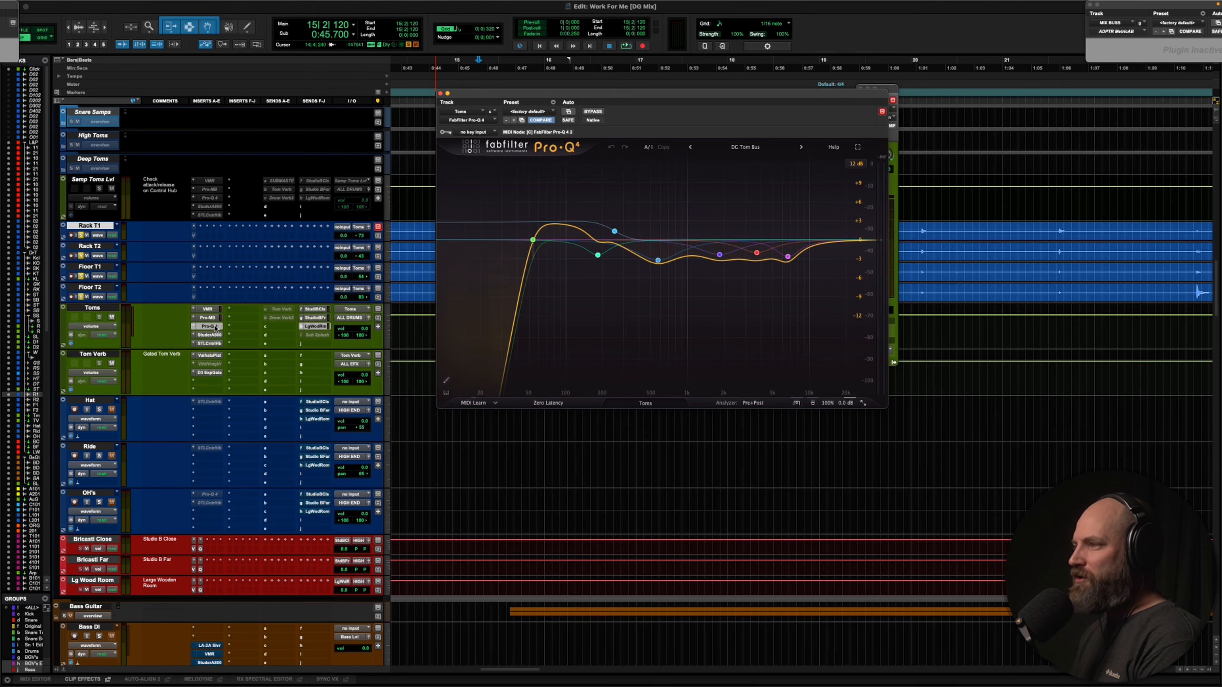
Inspect the Toms bus's Studer A800 tape insert while playing the tom fill, and close its window
left_click(209, 336)
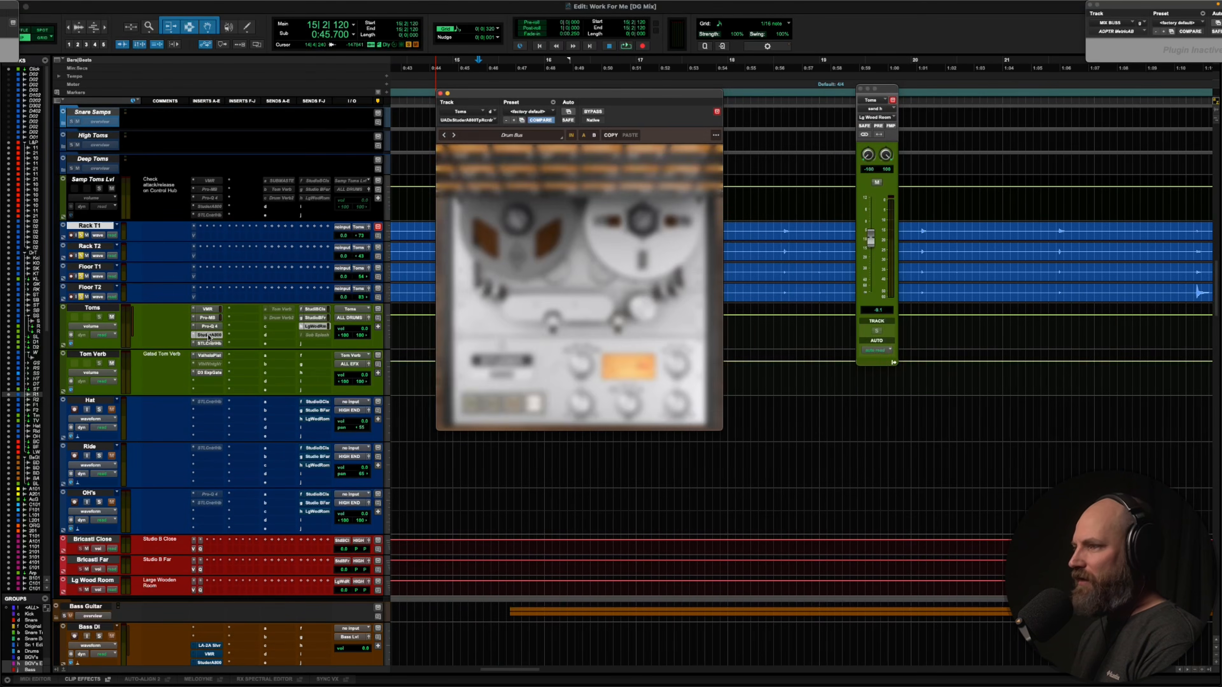
key("space")
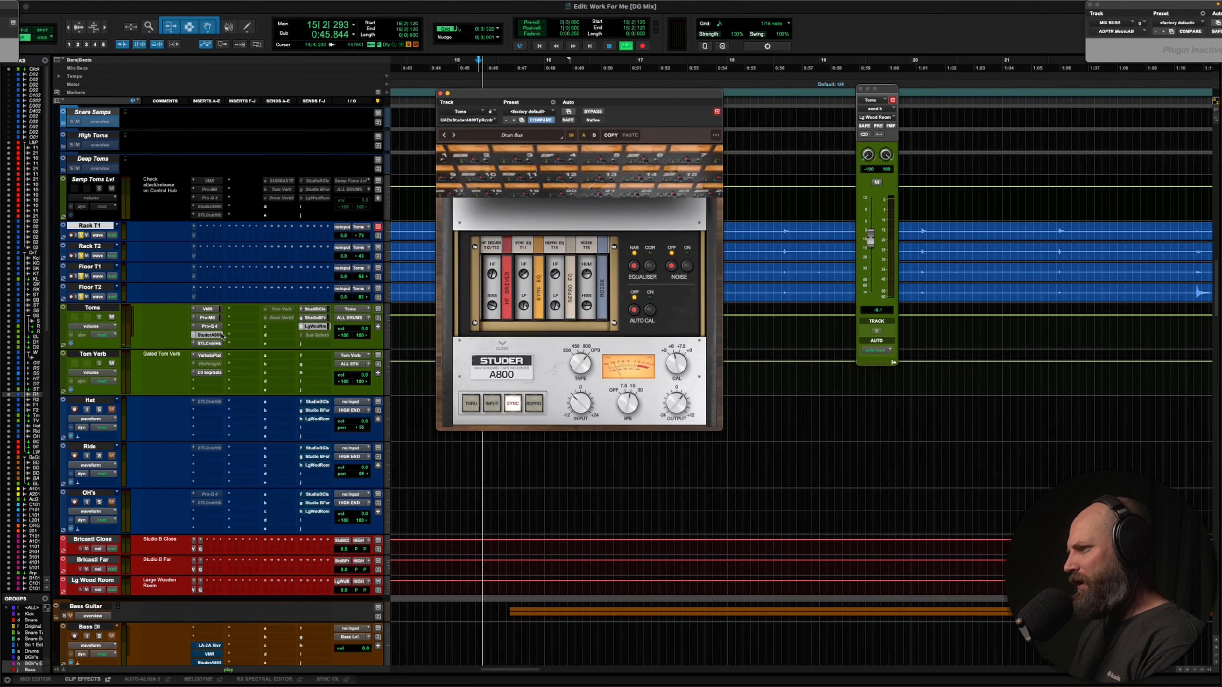
key("space")
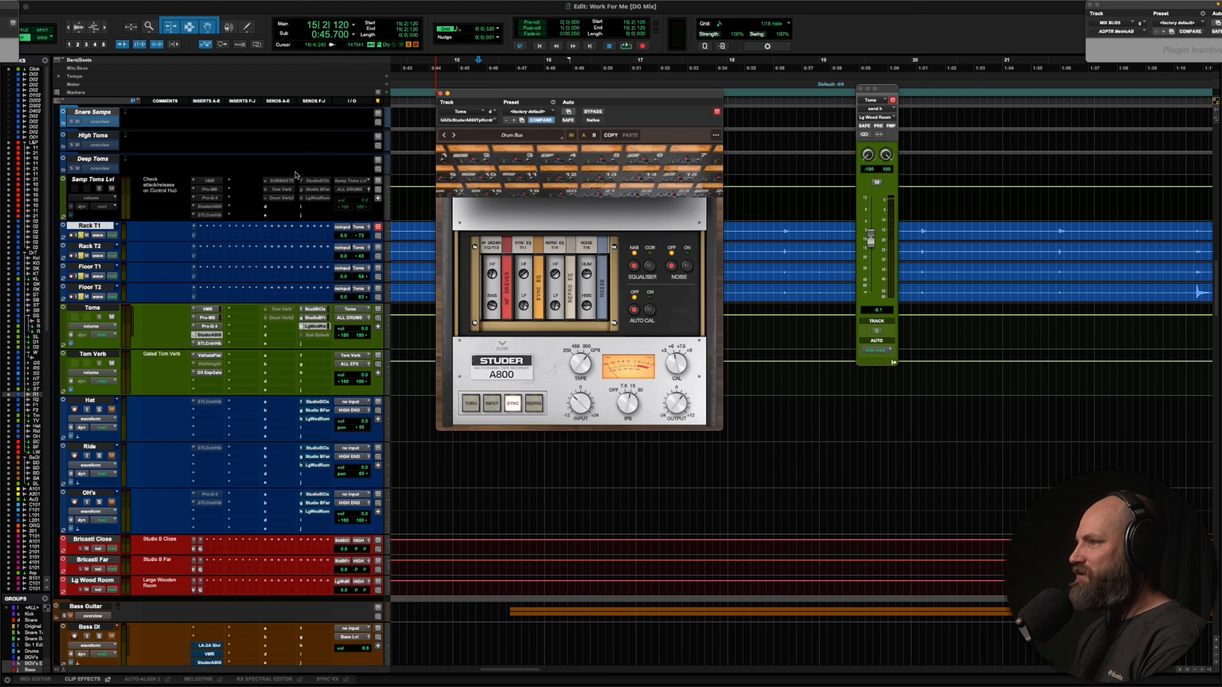
left_click_drag(554, 101, 604, 121)
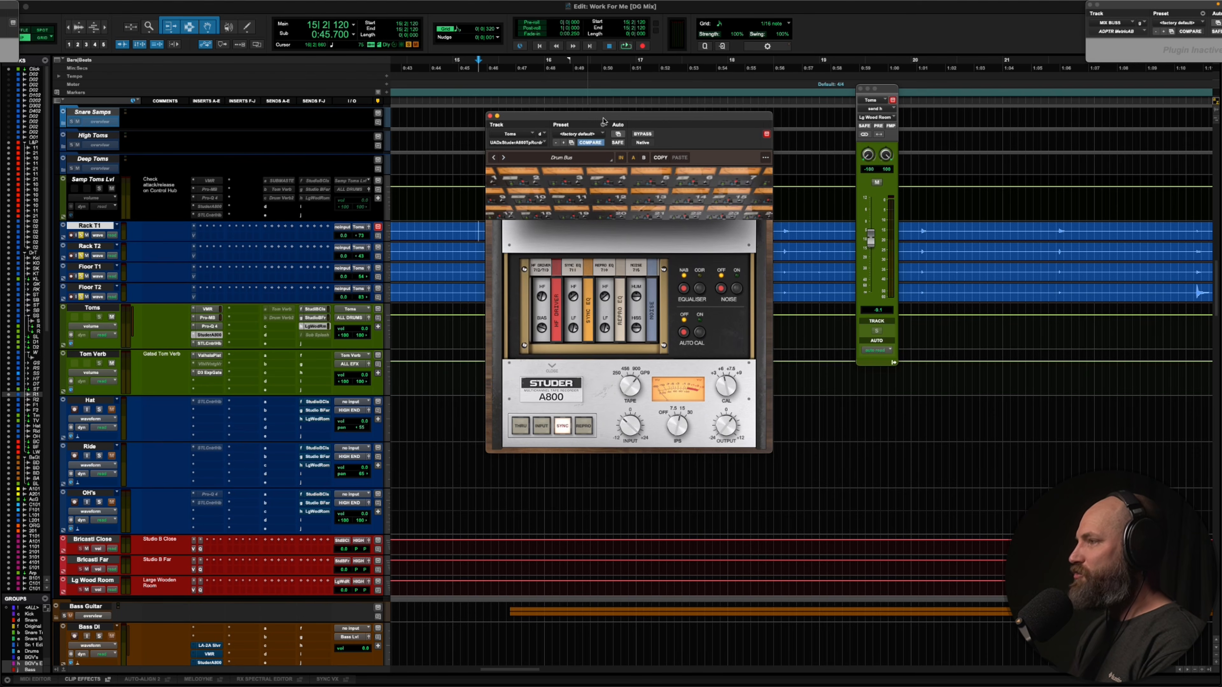
key("space")
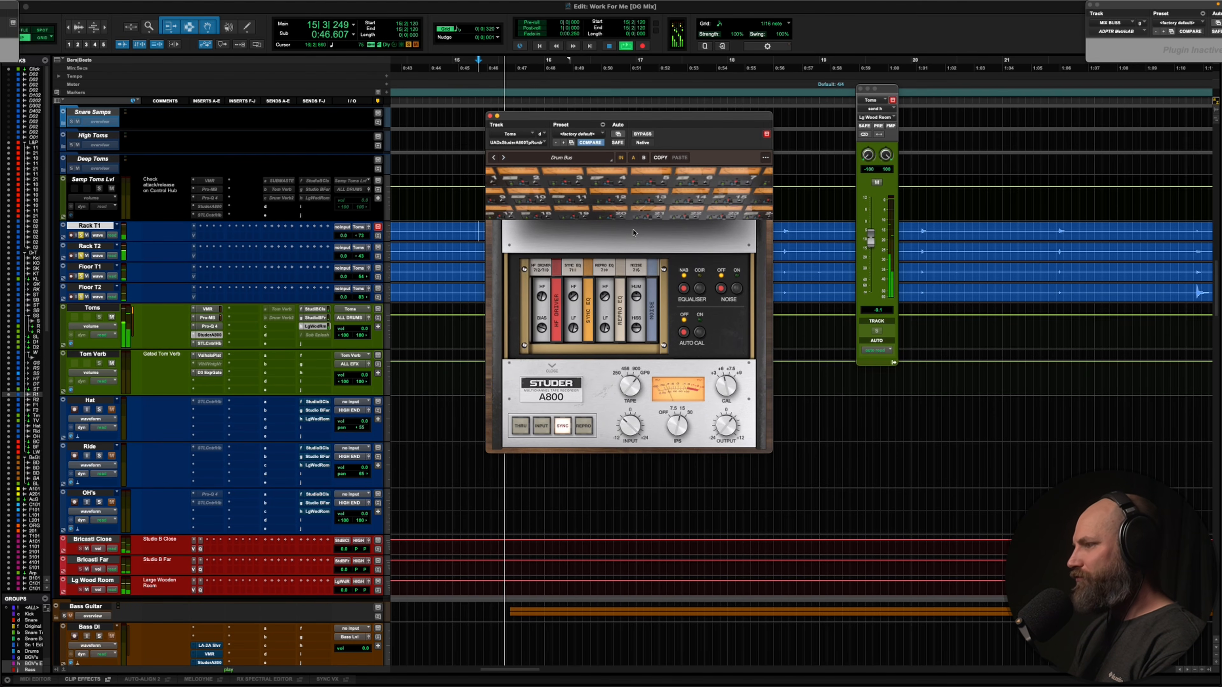
key("space")
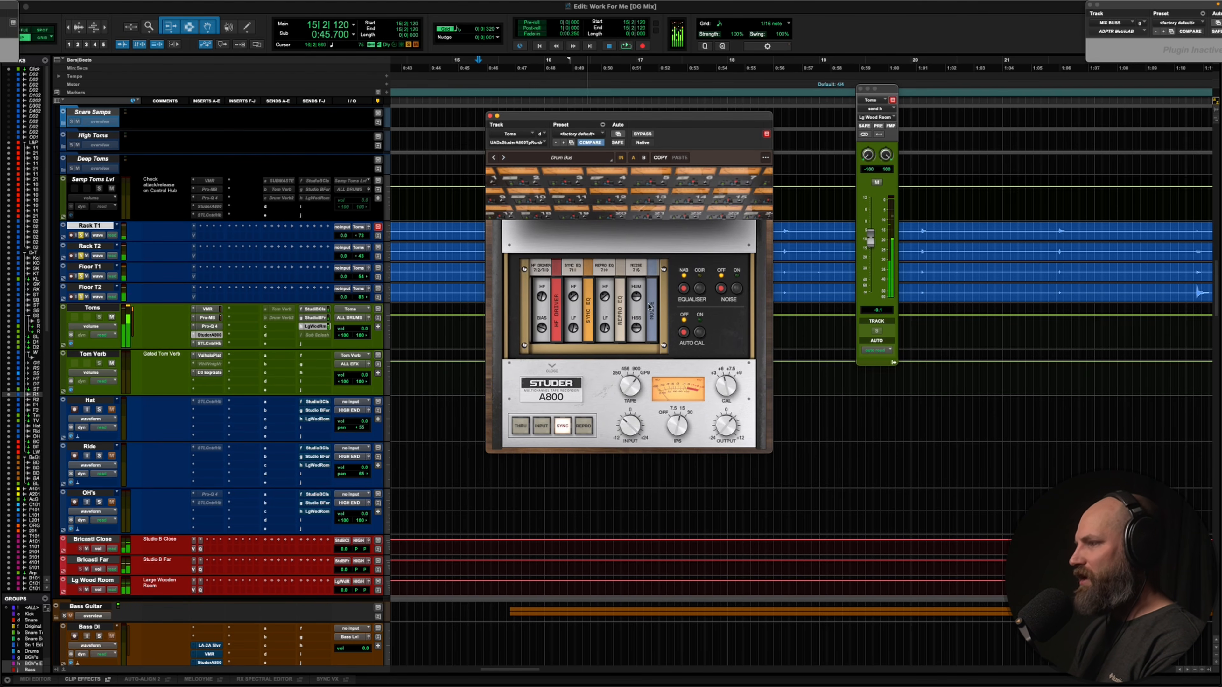
left_click(490, 116)
Inspect the Toms bus's ControlHub insert while playing the tom fill, and close its window
left_click(209, 343)
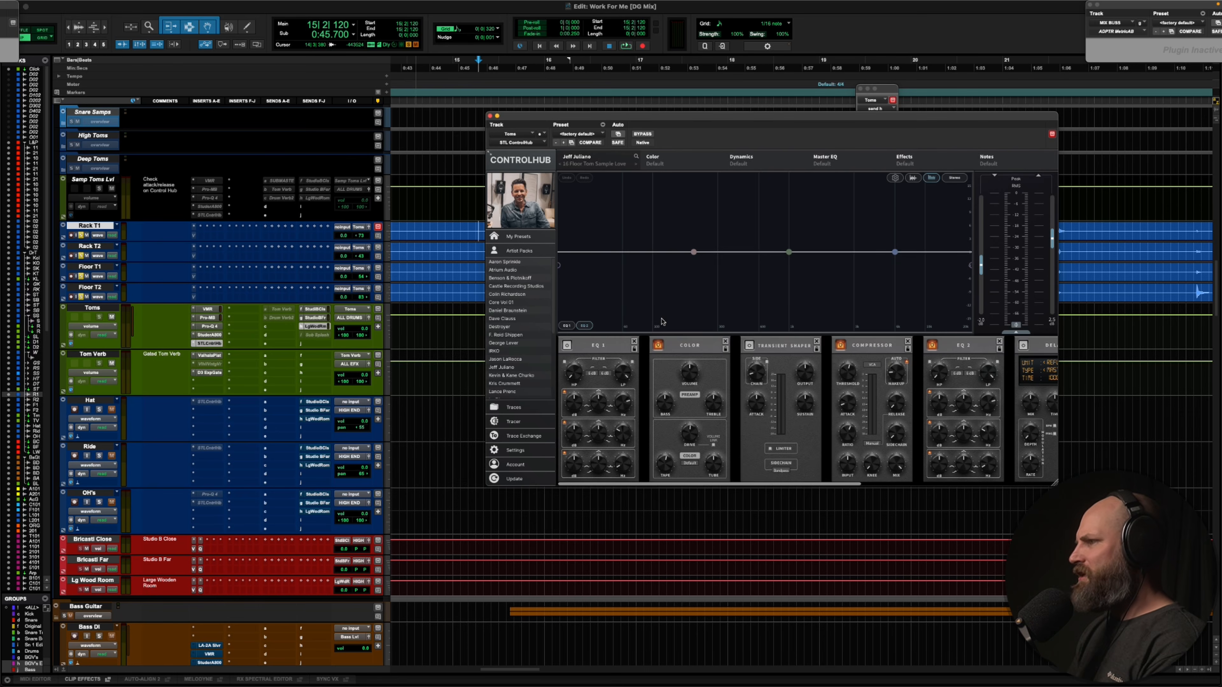
left_click_drag(676, 126, 558, 106)
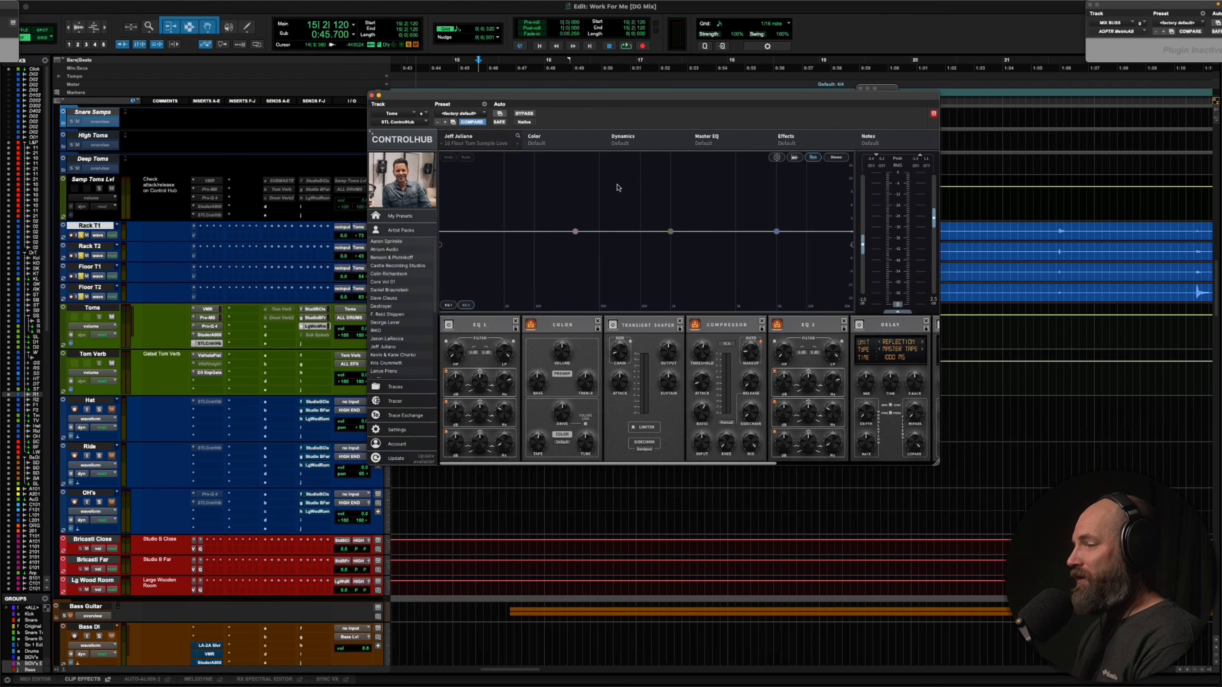
left_click_drag(601, 98, 591, 95)
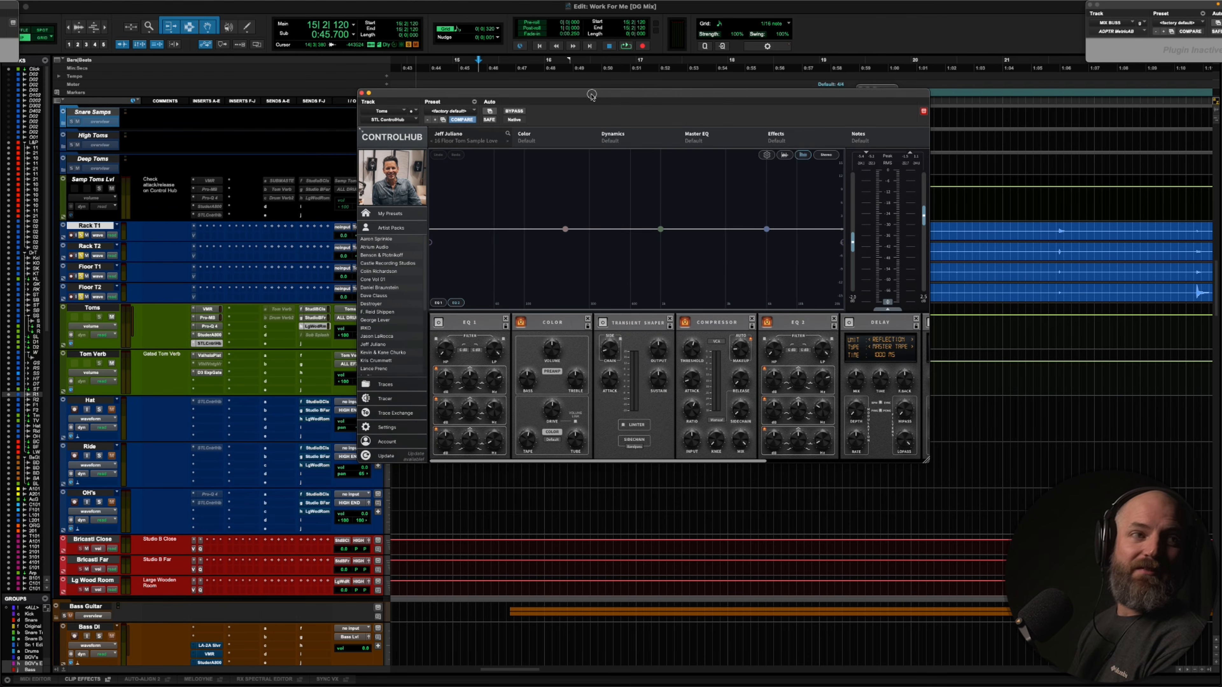
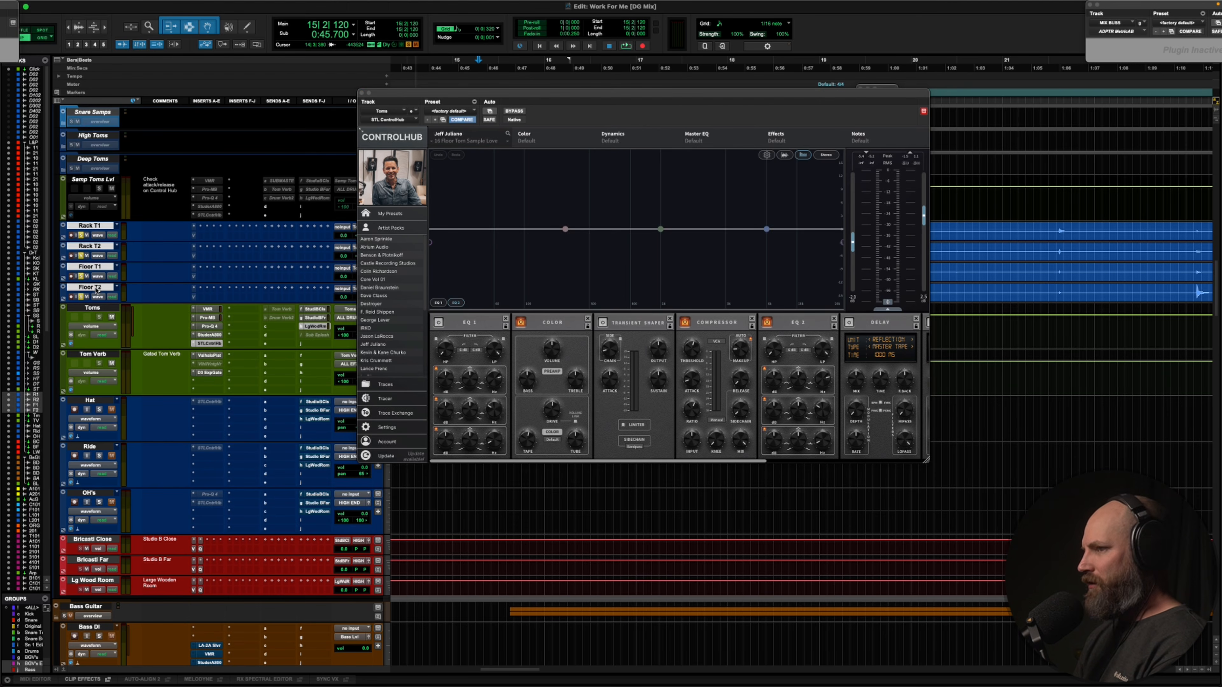
key("space")
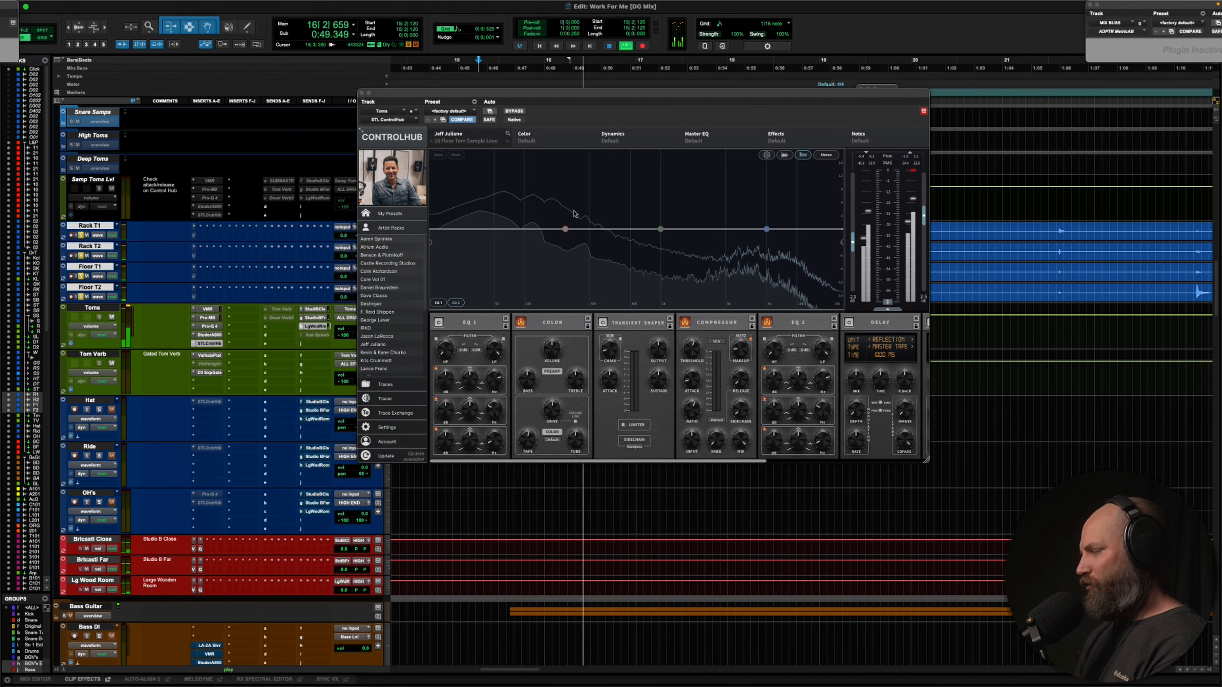
key("space")
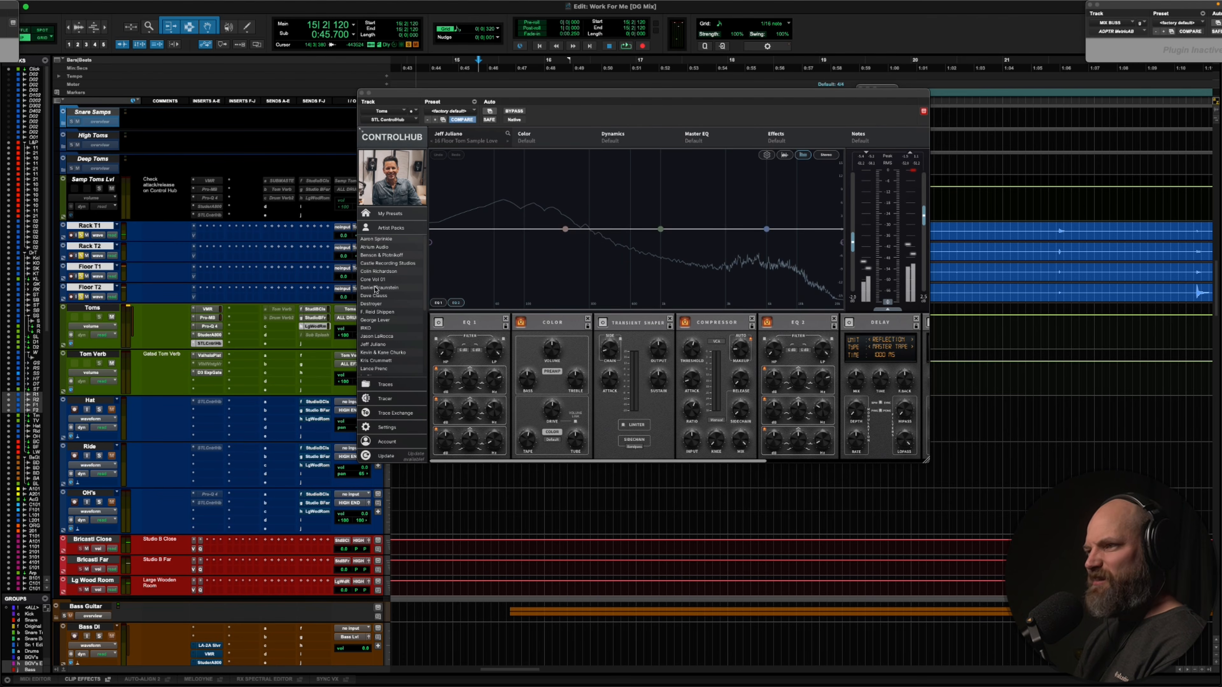
left_click(362, 92)
Move the recorded DRUMS_HAT, DRUMS_RIDE and DRUMS_OH tracks to directly above the template's Hat track
scroll(281, 272, "down", 1)
key("r")
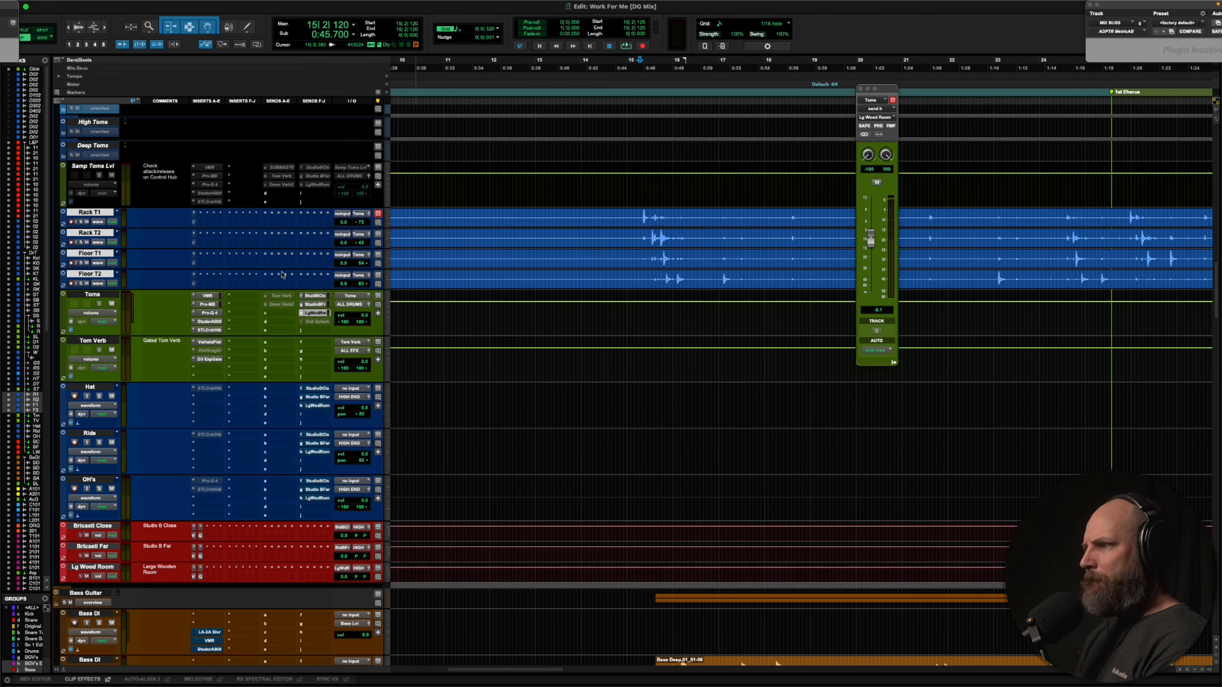
scroll(560, 258, "up", 10)
scroll(560, 258, "up", 15)
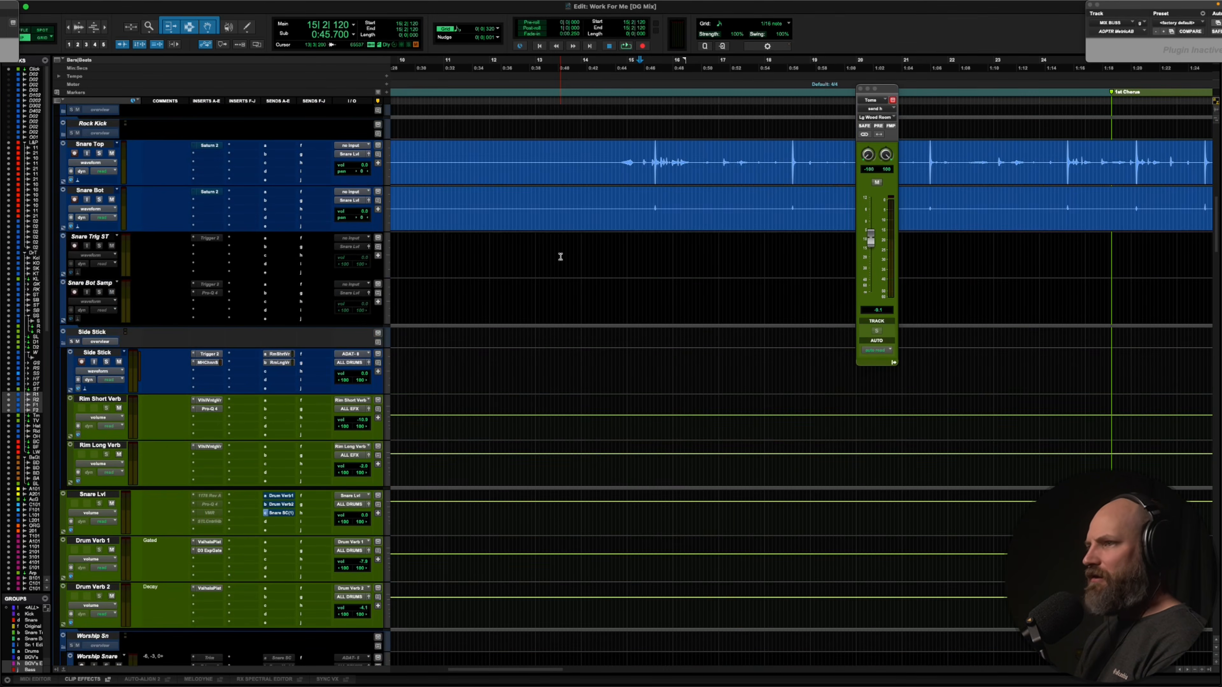
scroll(559, 259, "up", 5)
scroll(491, 254, "down", 2)
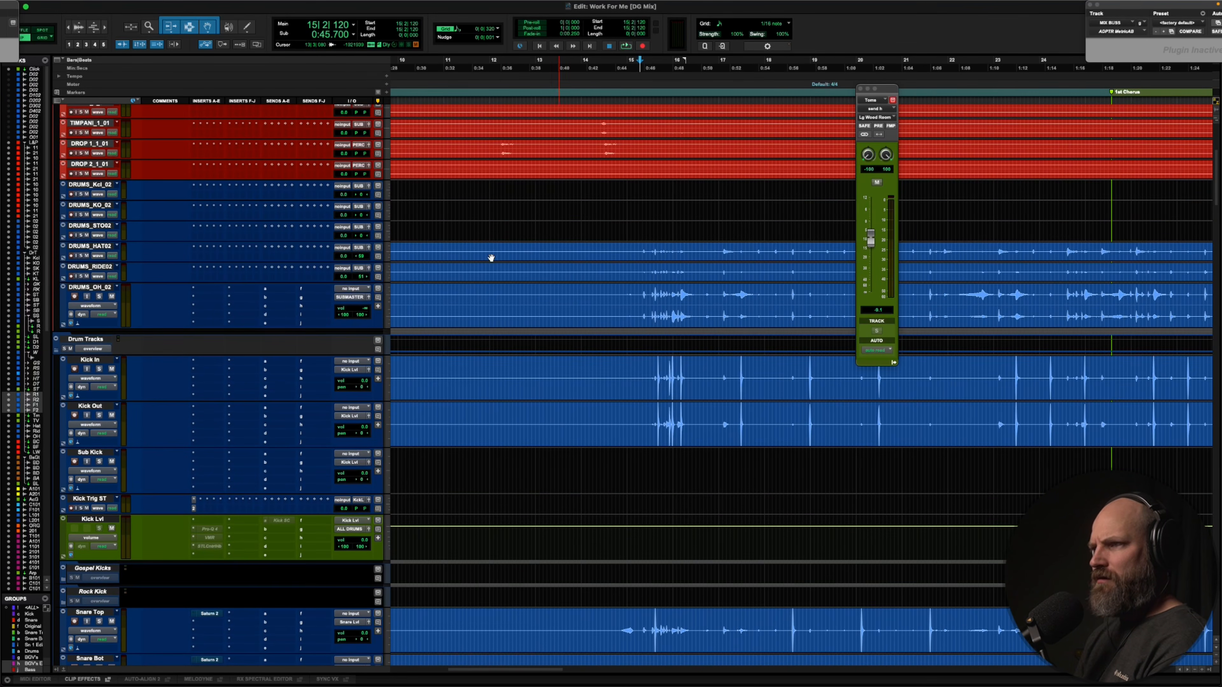
left_click(100, 247)
left_click(99, 287, "shift")
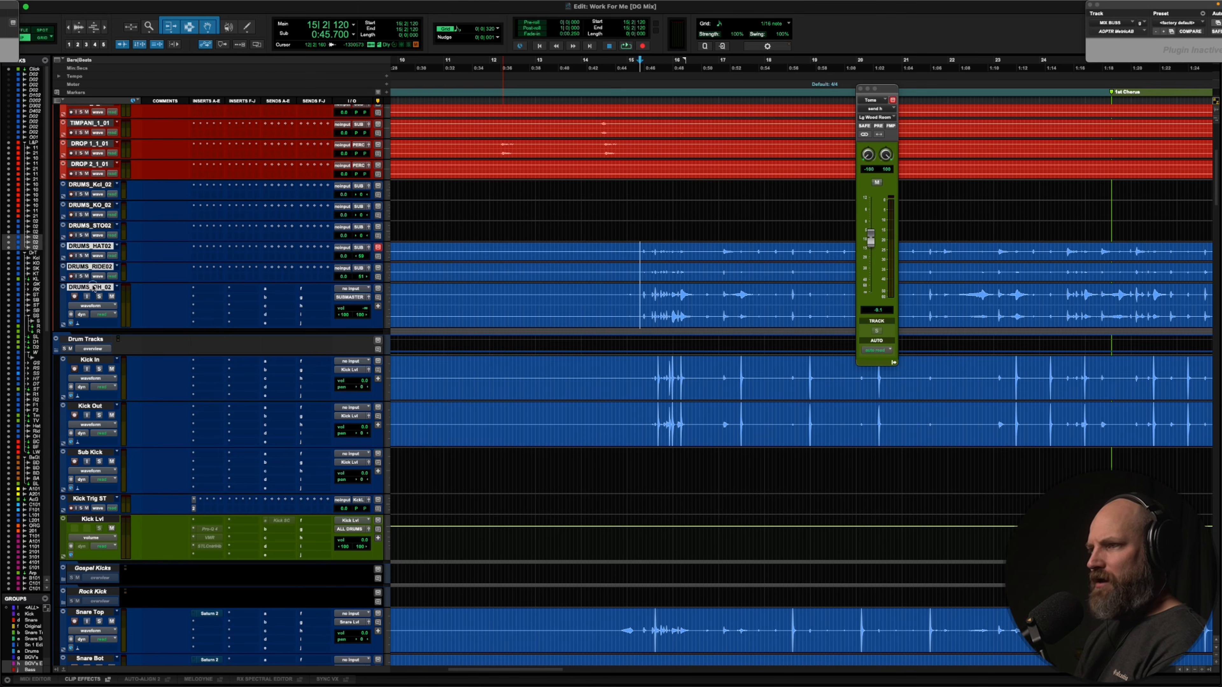
left_click_drag(99, 288, 160, 356)
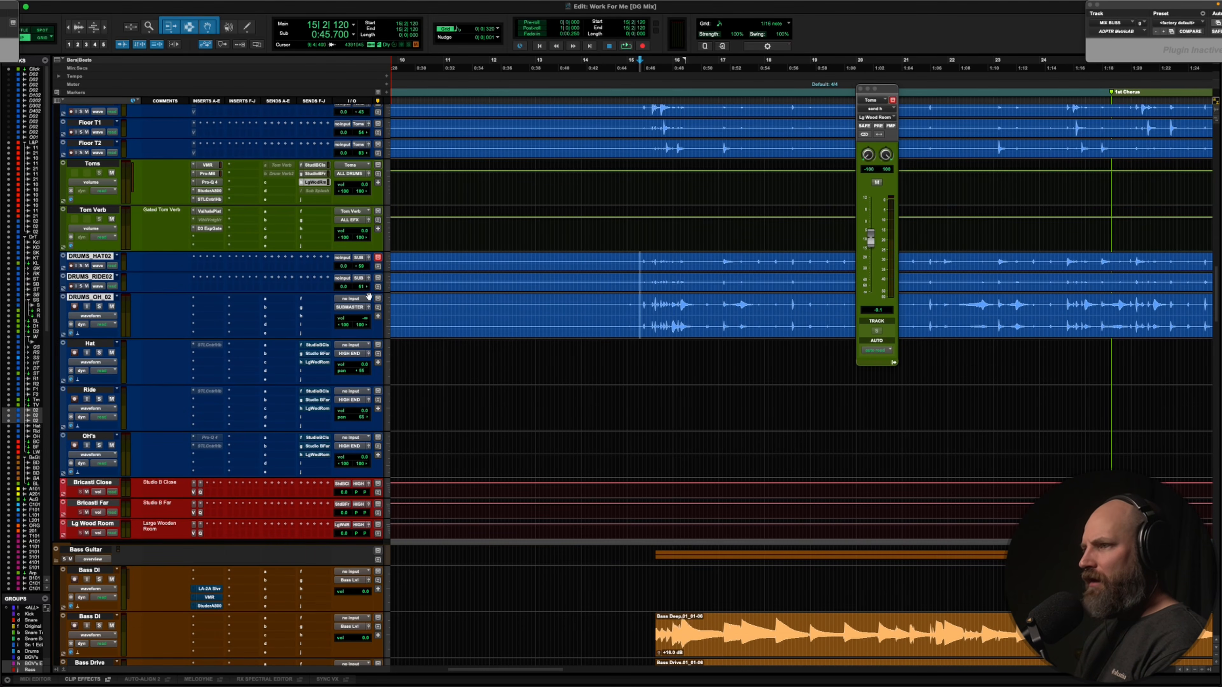
Move the DRUMS_OH, DRUMS_RIDE and DRUMS_HATS clips onto the template's OH's, Ride and Hat tracks, keeping their timeline start
key("r")
key("r")
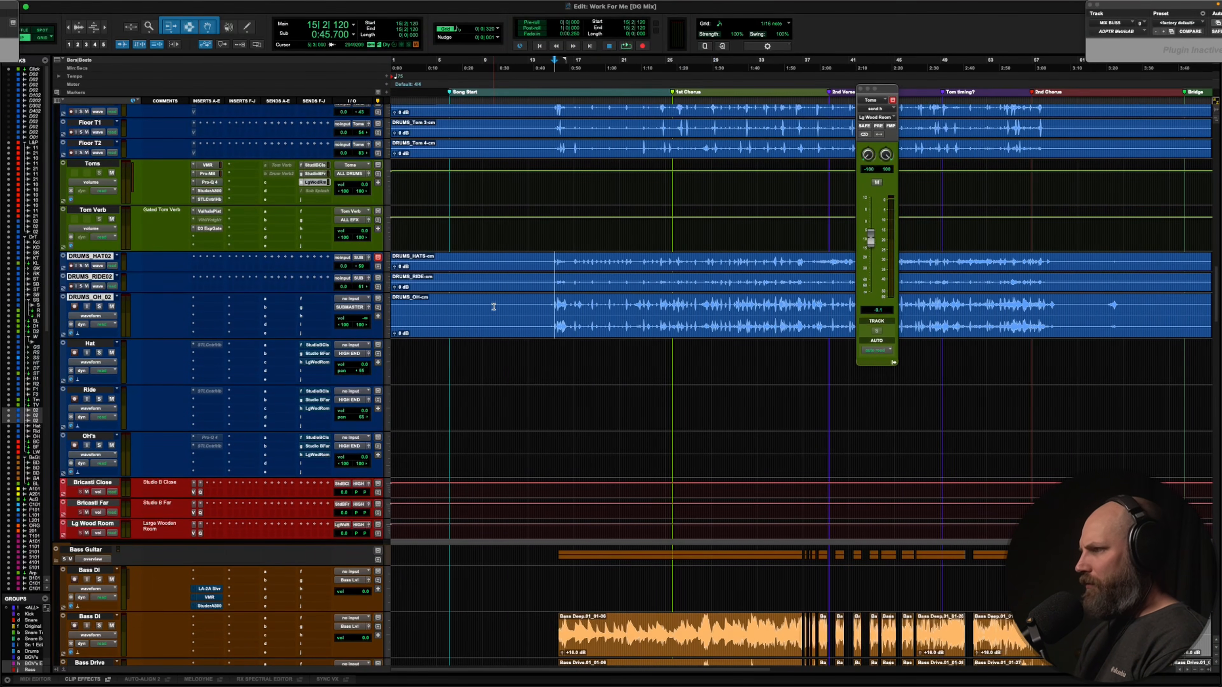
key("r")
left_click_drag(476, 329, 450, 441)
left_click(457, 288)
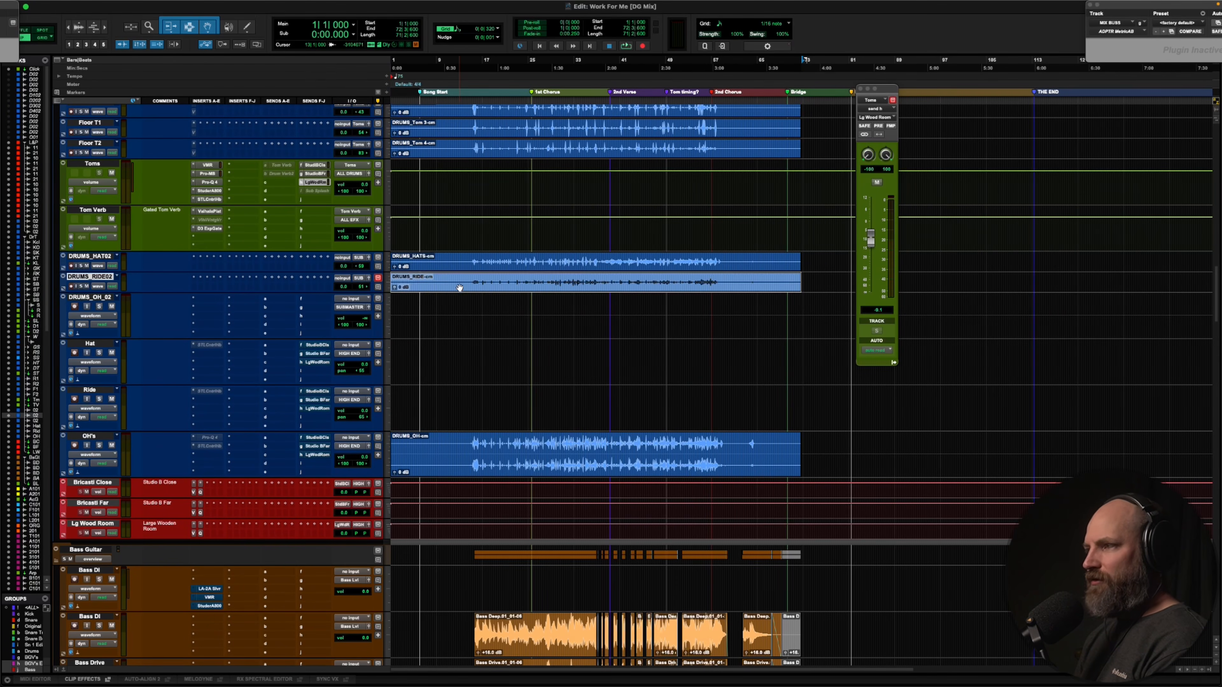
left_click(451, 270, "shift")
left_click_drag(451, 272, 434, 349)
left_click(454, 349)
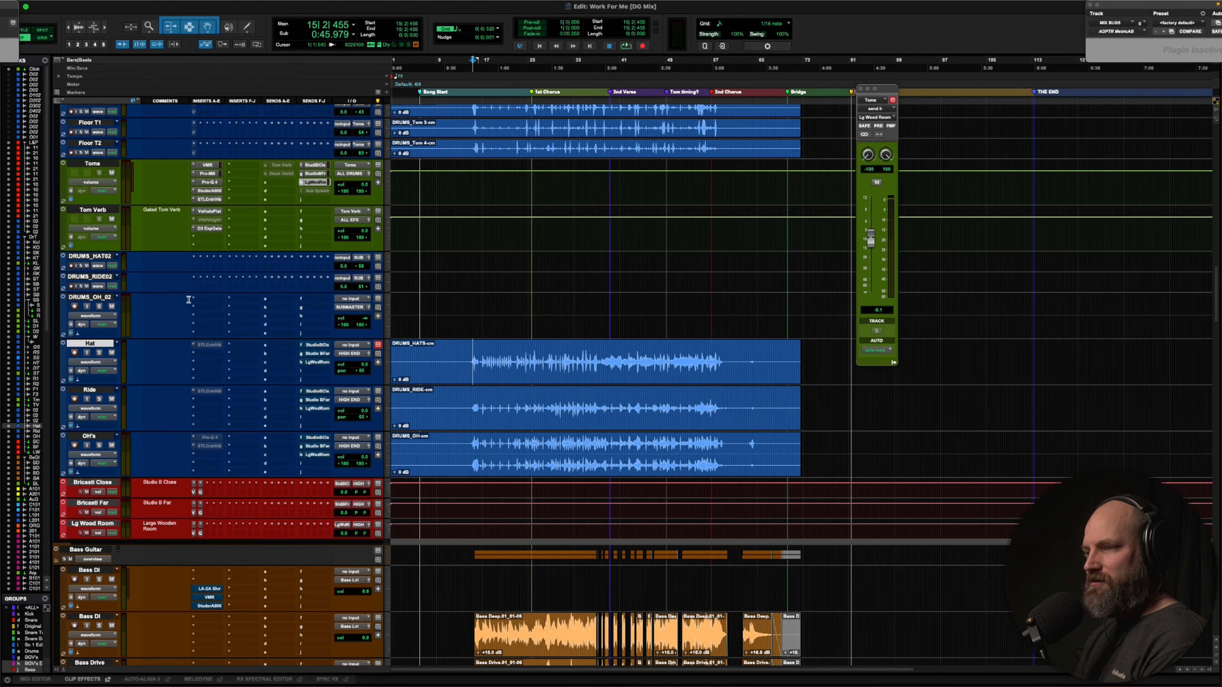
Delete the emptied DRUMS_HAT02, DRUMS_RIDE02 and DRUMS_OH_02 tracks
left_click(94, 297)
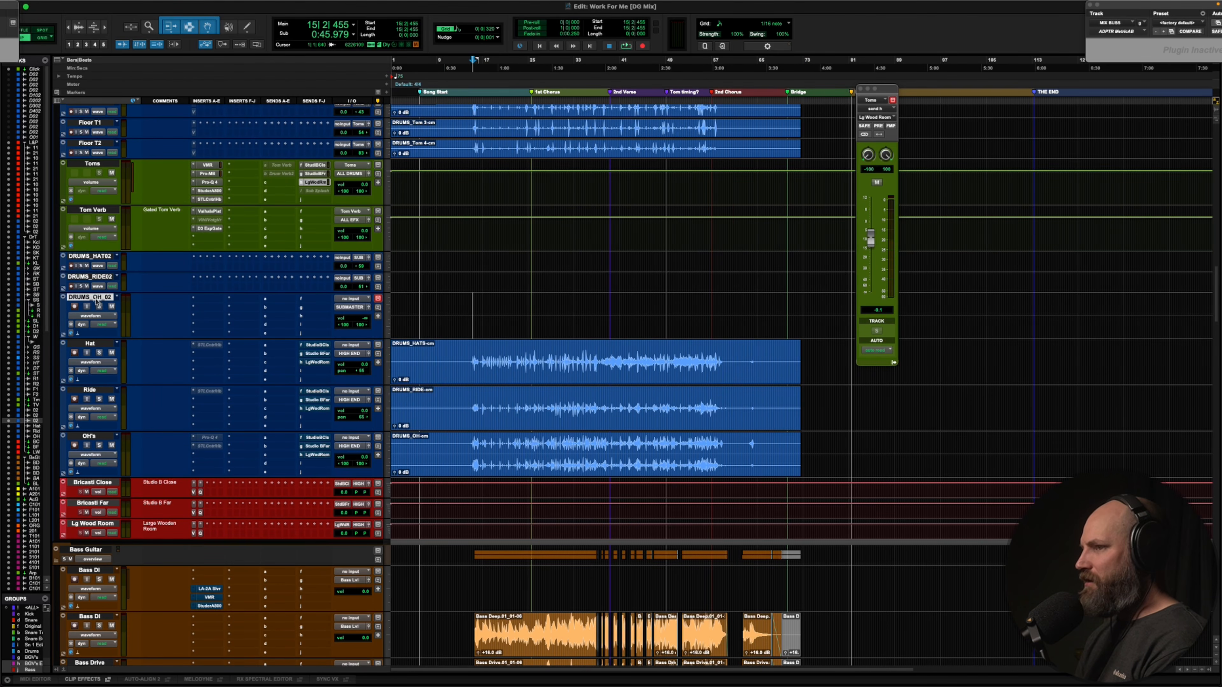
left_click(95, 257, "shift")
right_click(95, 258)
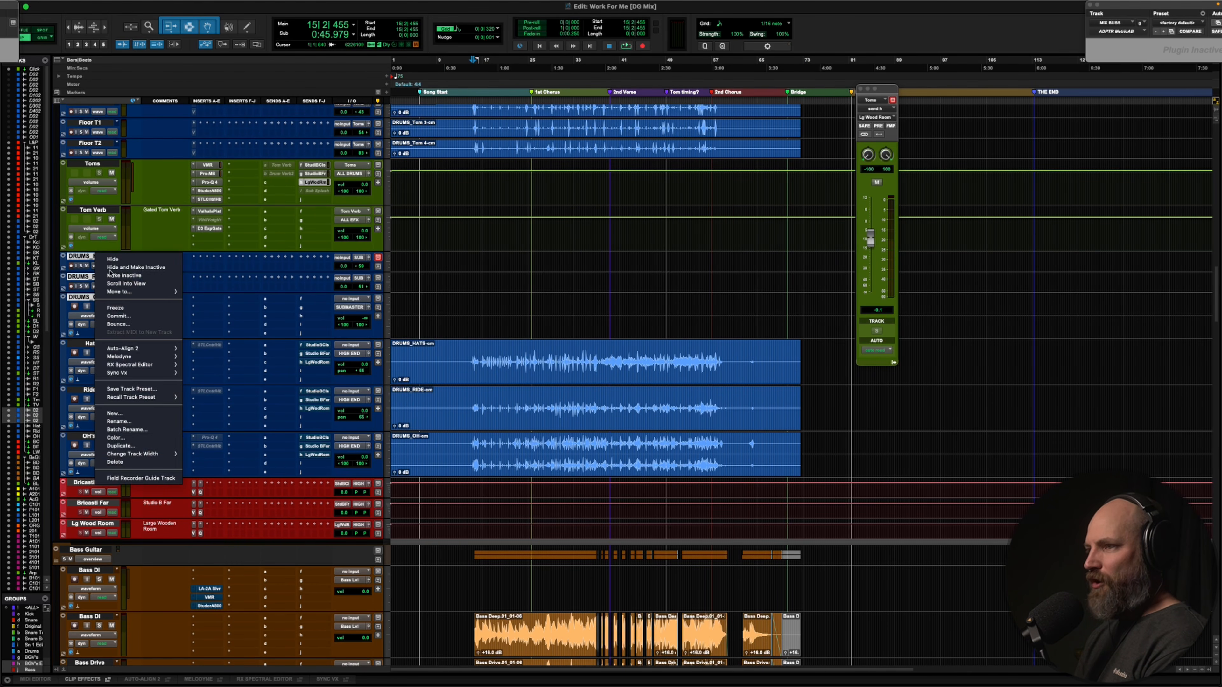
left_click(139, 462)
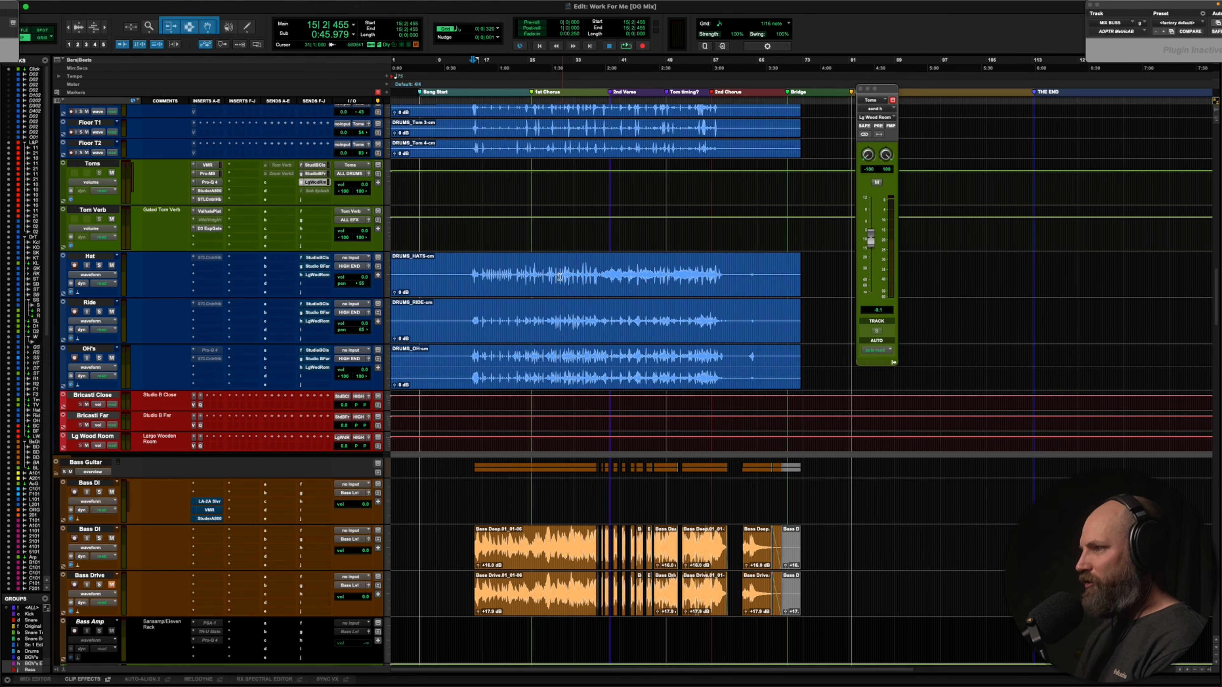
Reduce the displayed waveform height of the audio clips so the kick and snare peaks are not clipped in the view
left_click(564, 266)
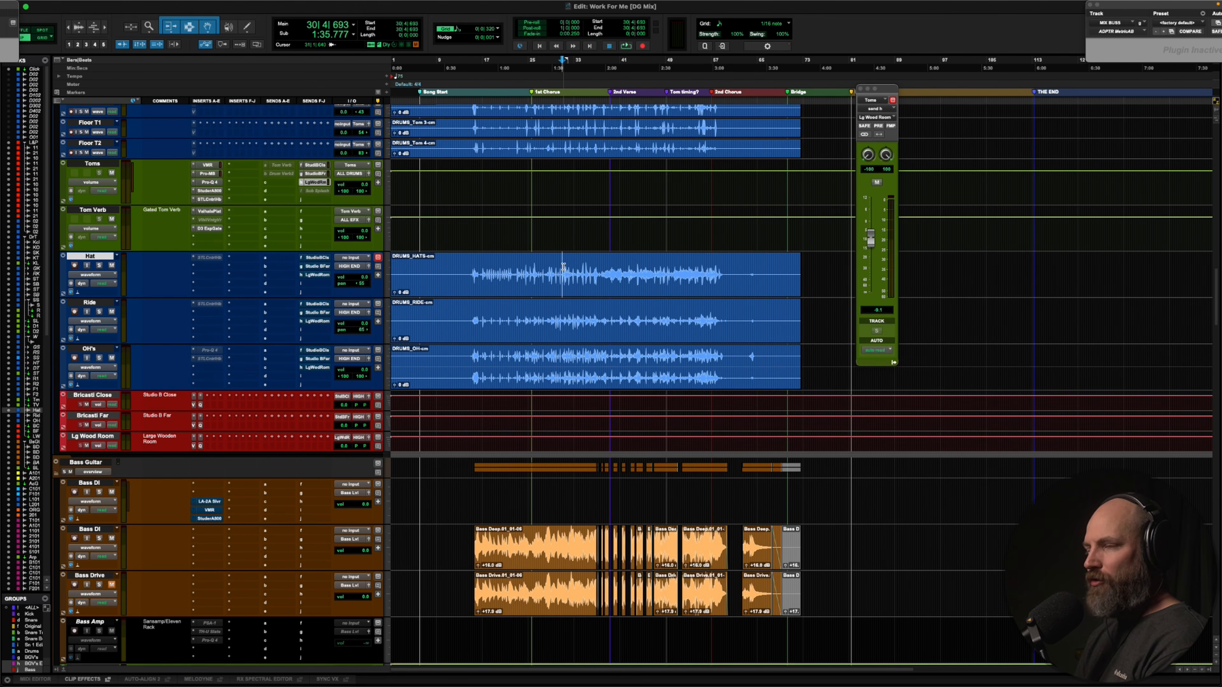
scroll(563, 266, "up", 3)
scroll(563, 266, "up", 6)
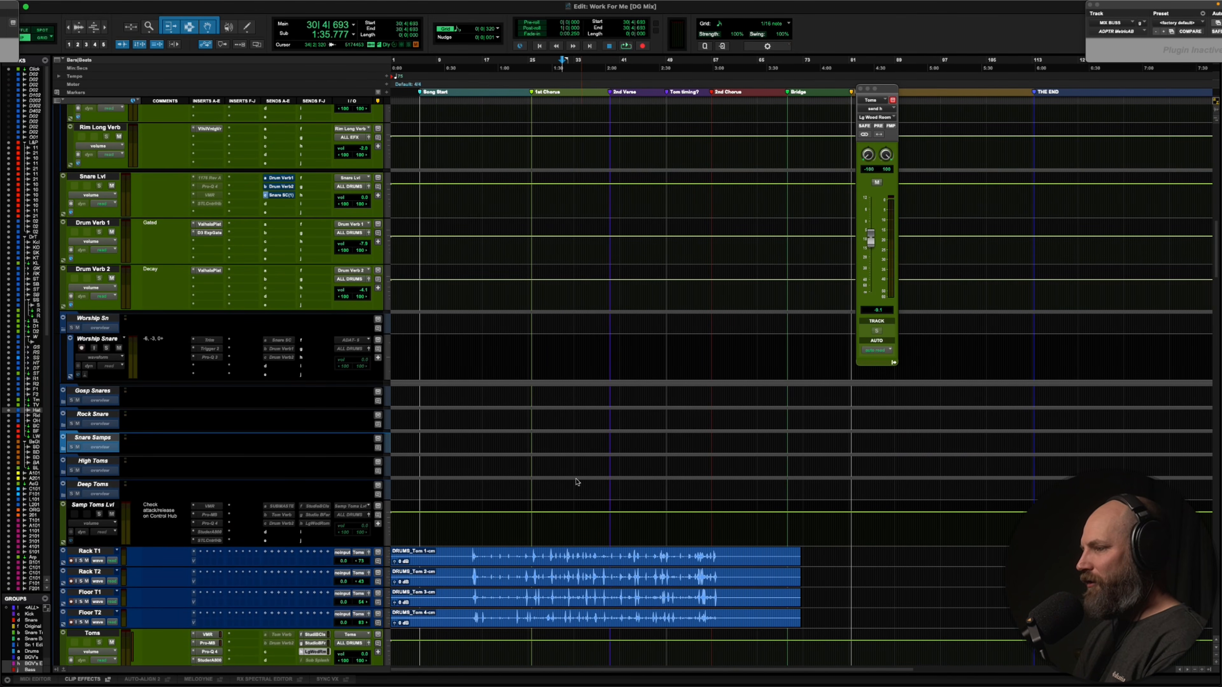
left_click(567, 553)
scroll(566, 553, "up", 10)
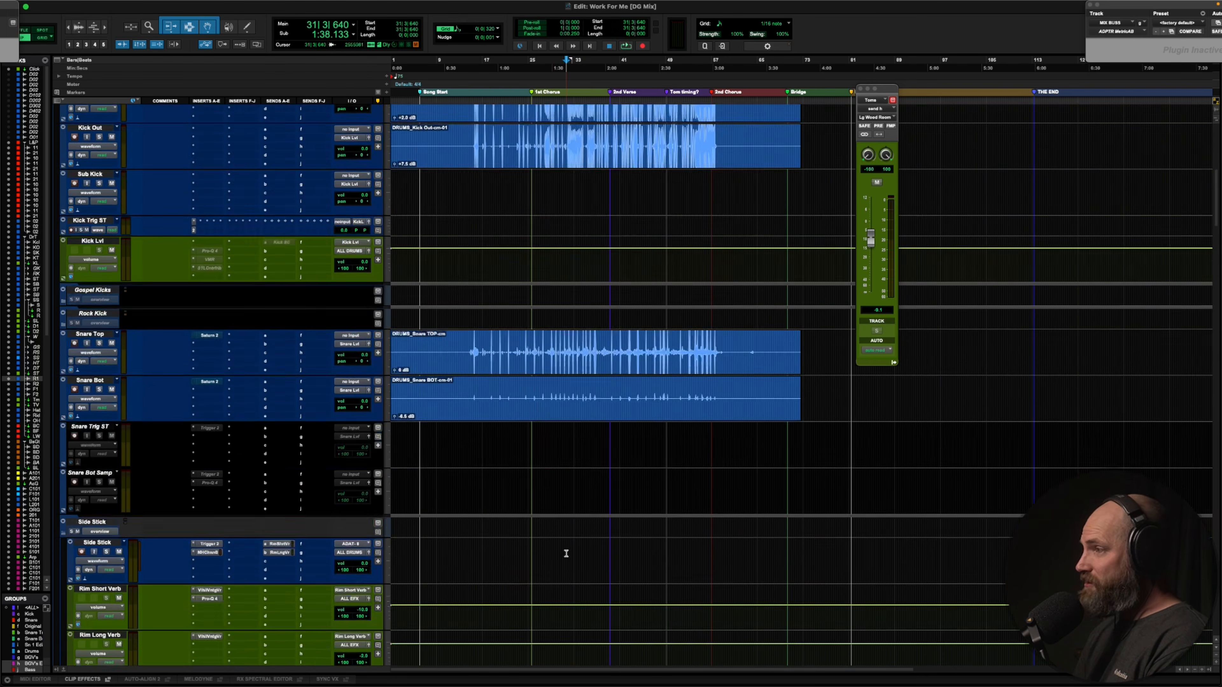
scroll(566, 555, "down", 10)
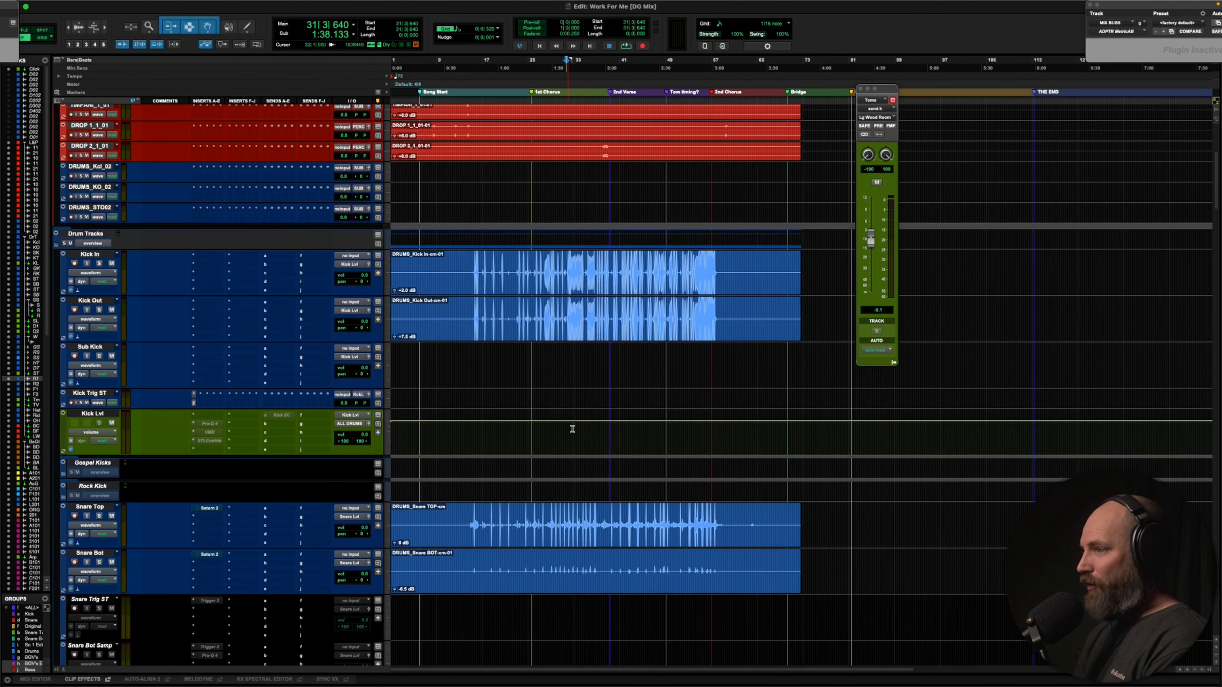
key("alt+super+bracketleft")
left_click(567, 311)
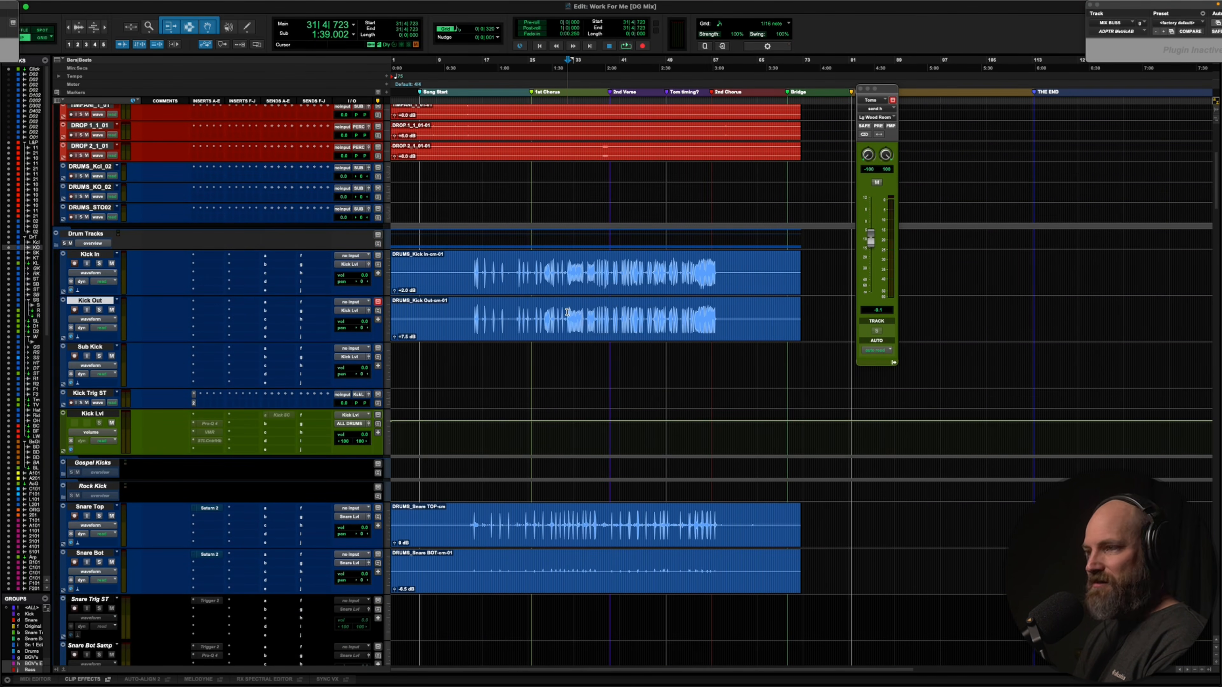
Delete the three emptied kick and snare source tracks, DRUMS_KcI_02, DRUMS_KO_02 and DRUMS_STO02, below the loops and percussion
scroll(235, 320, "up", 10)
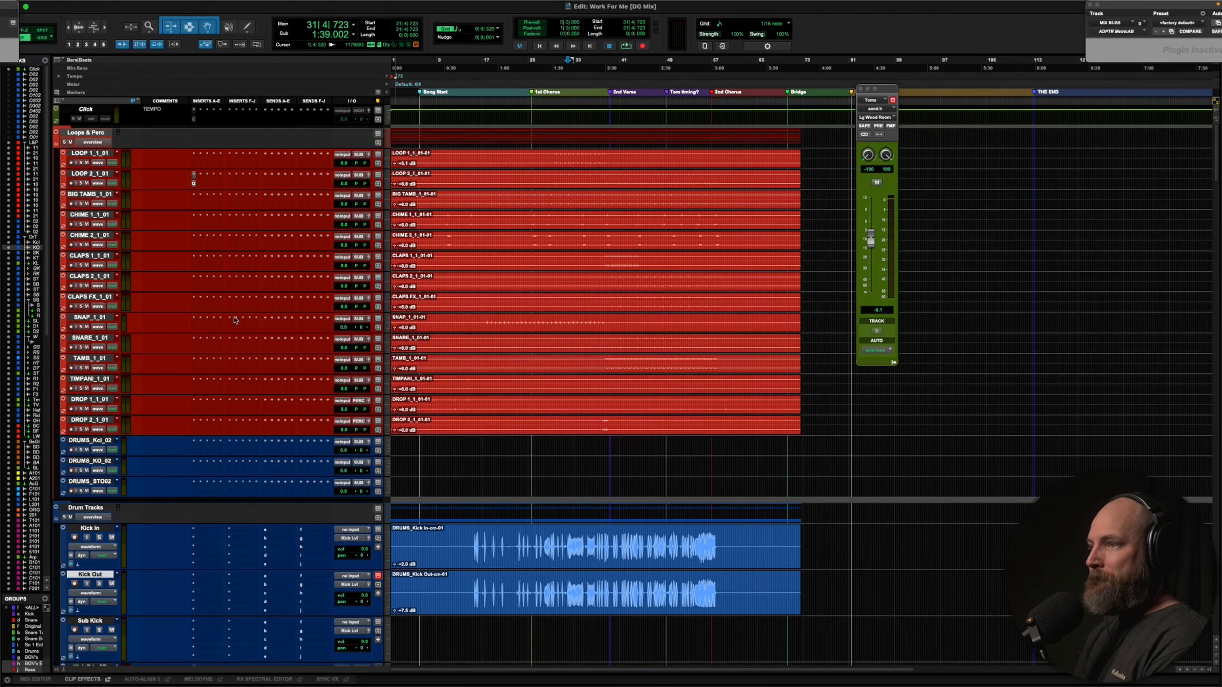
left_click(93, 441)
left_click(93, 483, "shift")
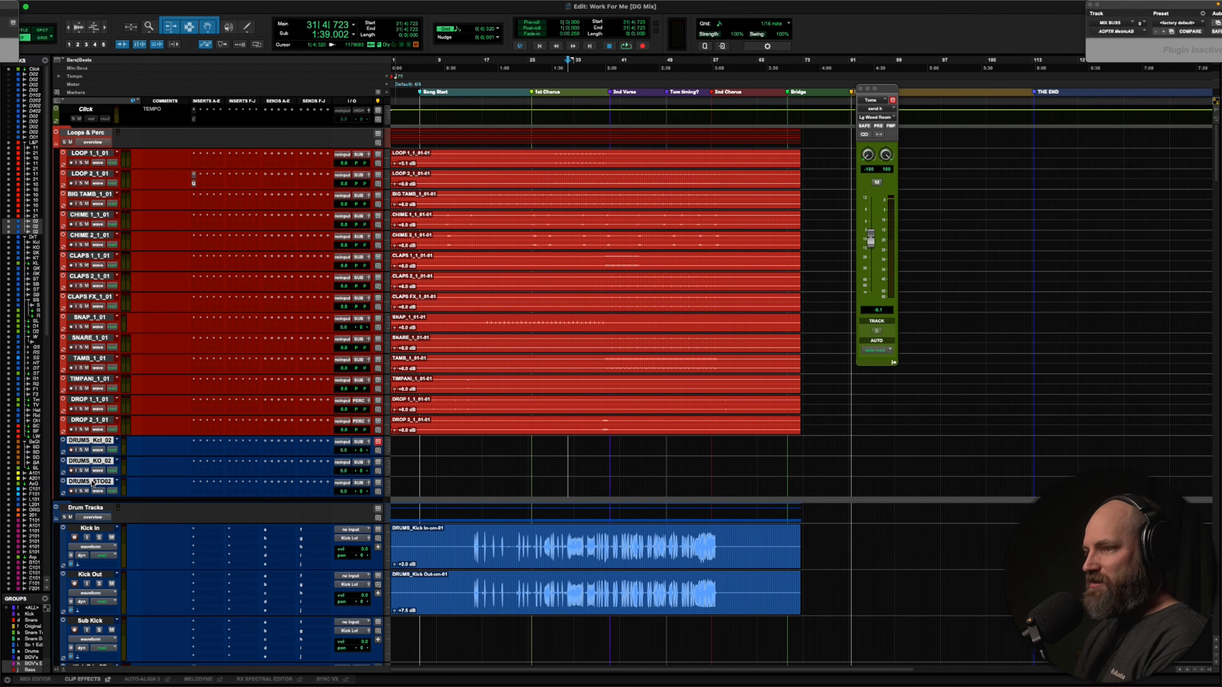
right_click(93, 483)
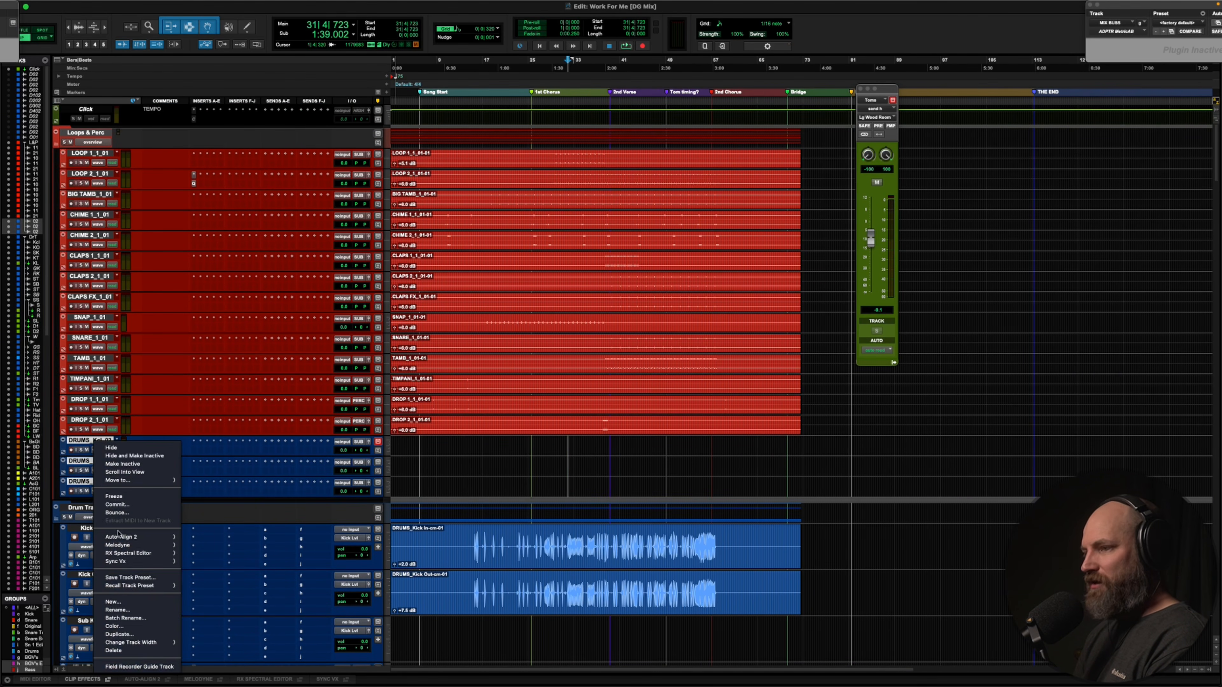
left_click(125, 650)
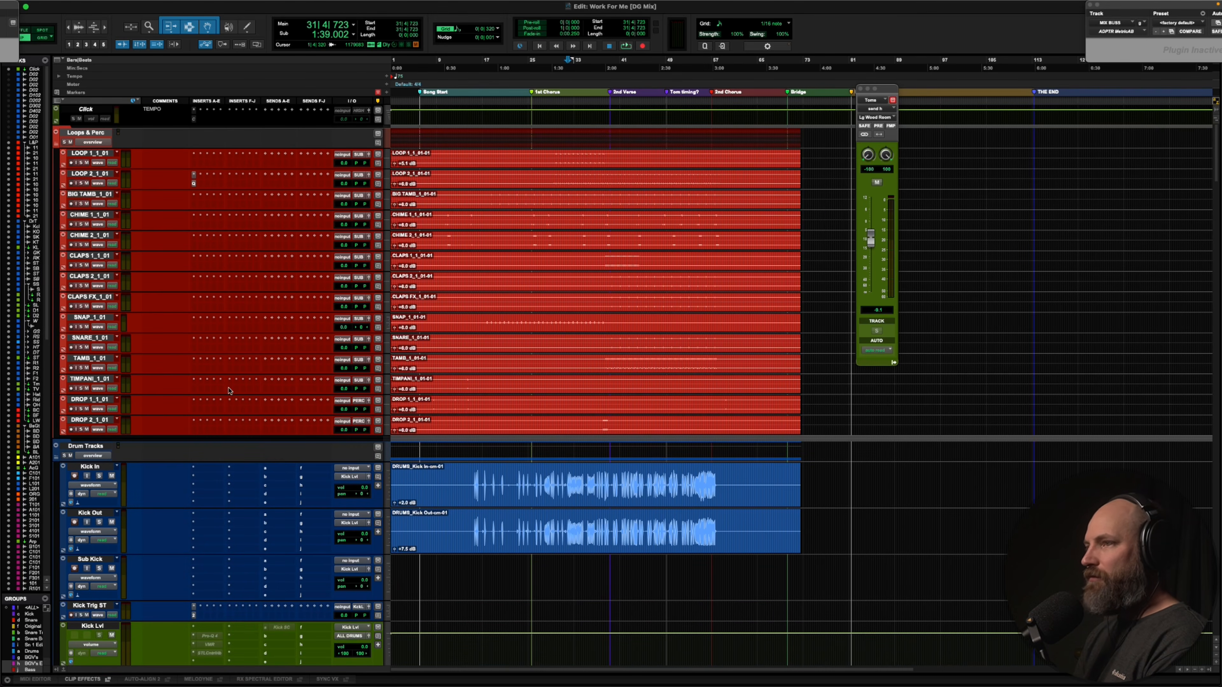
Select the Kick In track and play the drums briefly from bar 31
scroll(229, 391, "down", 10)
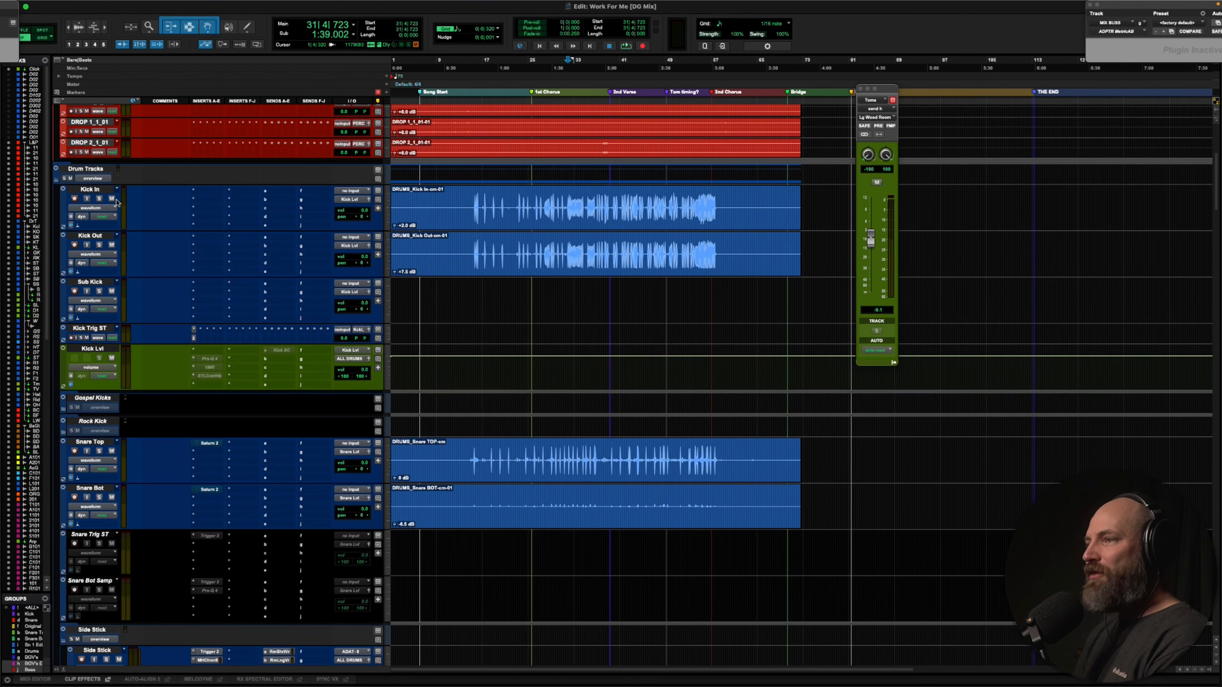
left_click(91, 191)
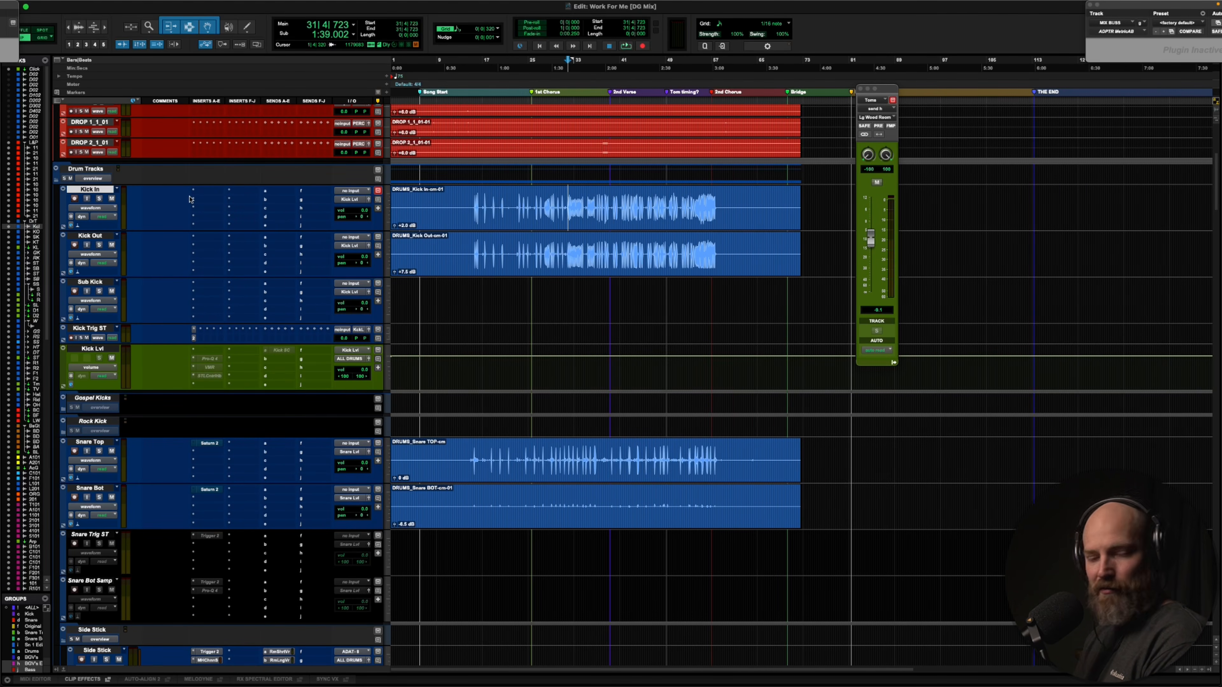
key("space")
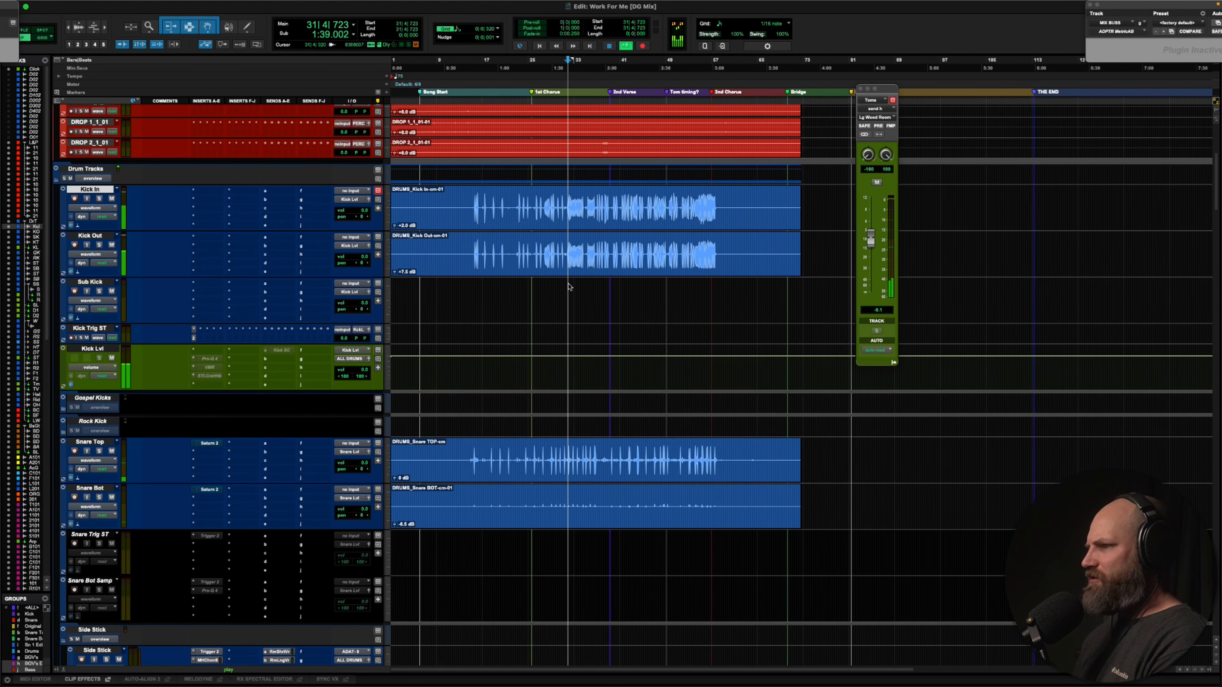
scroll(548, 316, "down", 3)
key("space")
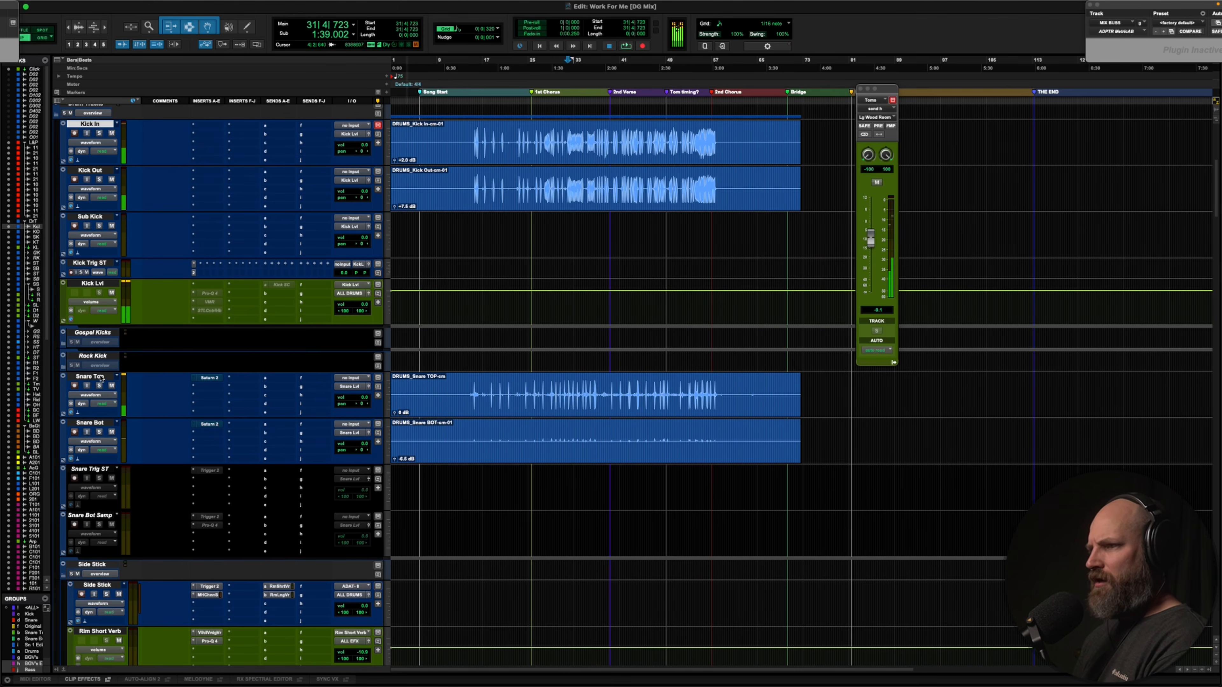
Solo the Snare Top track and play it from bar 32 in the 1st Chorus
left_click(172, 378)
key("shift+s")
key("super+bracketright")
key("super+bracketright")
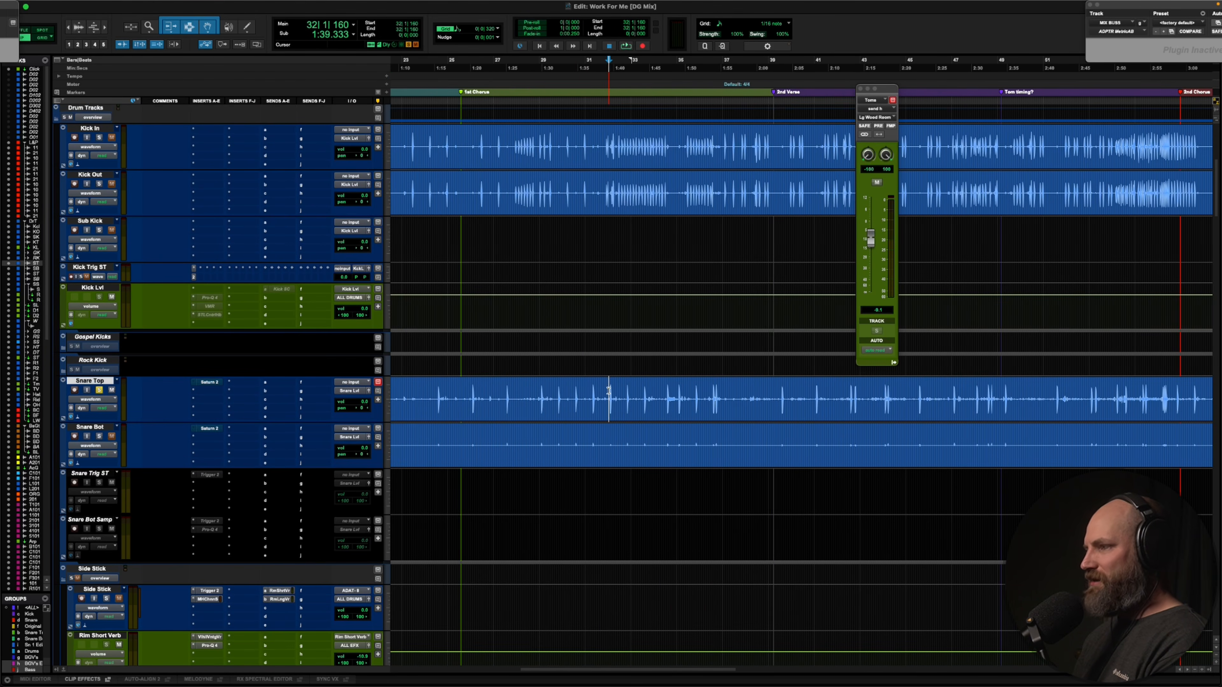
left_click(609, 389)
scroll(298, 382, "down", 3)
key("space")
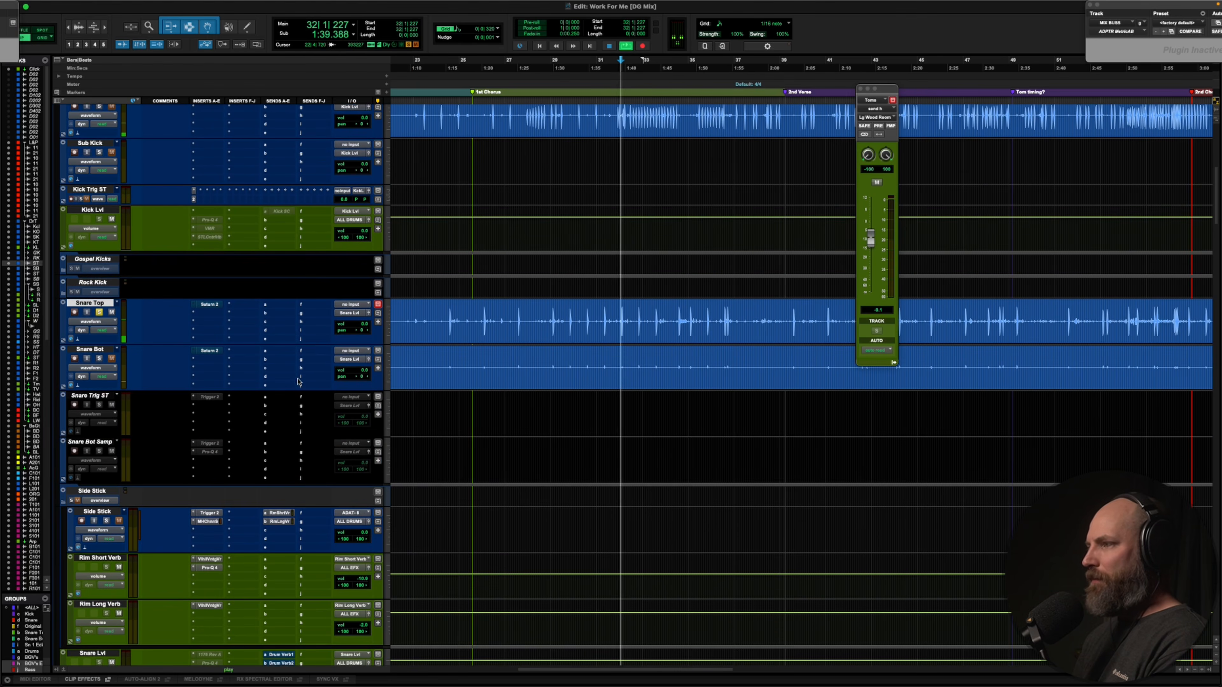
key("space")
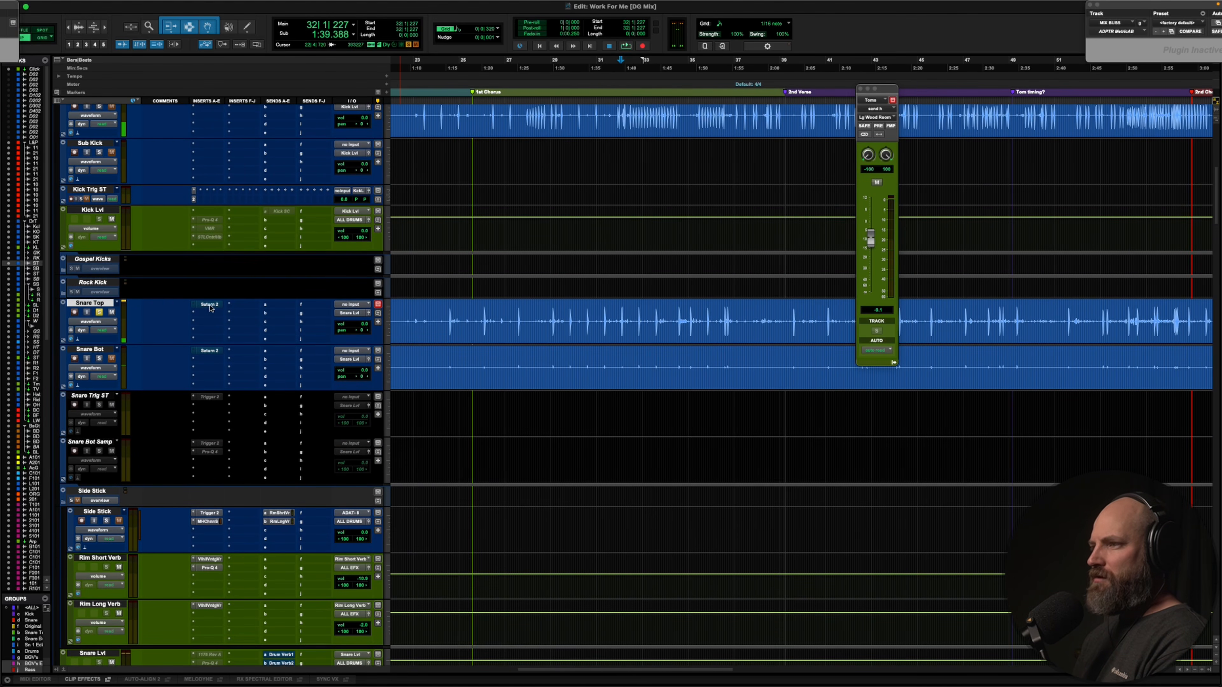
Open Snare Top's Saturn 2 insert and compare the soloed snare with the plug-in active and bypassed, leaving it active
left_click(211, 304)
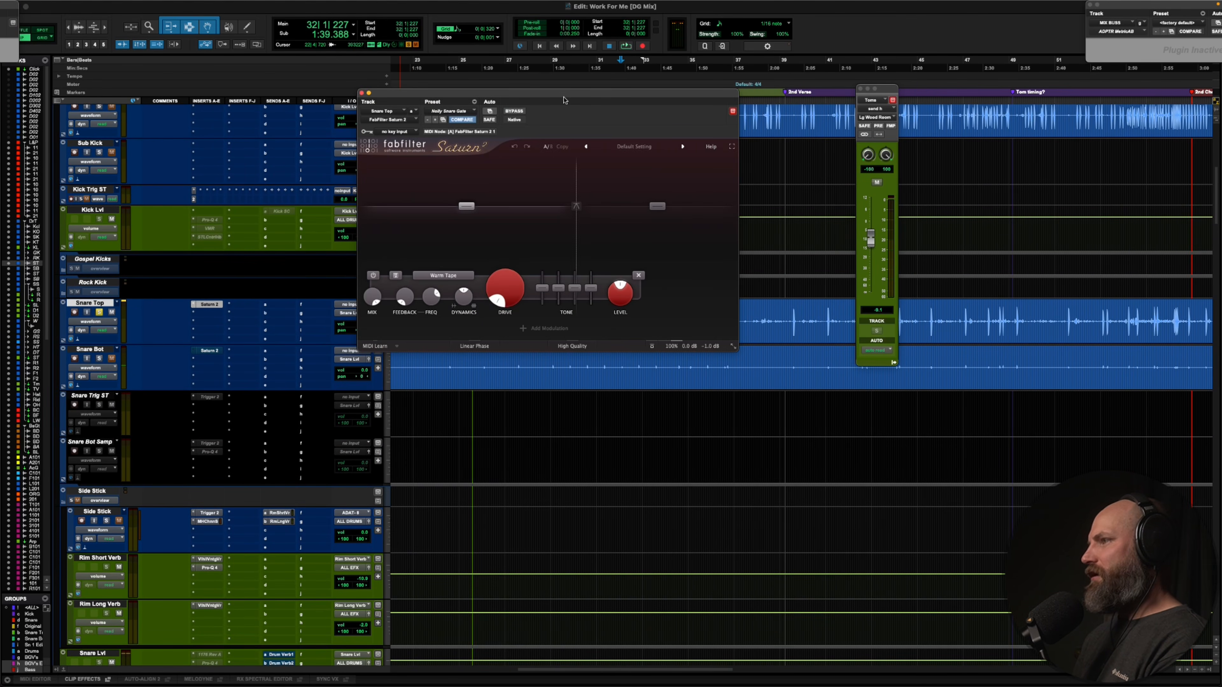
left_click_drag(566, 94, 658, 20)
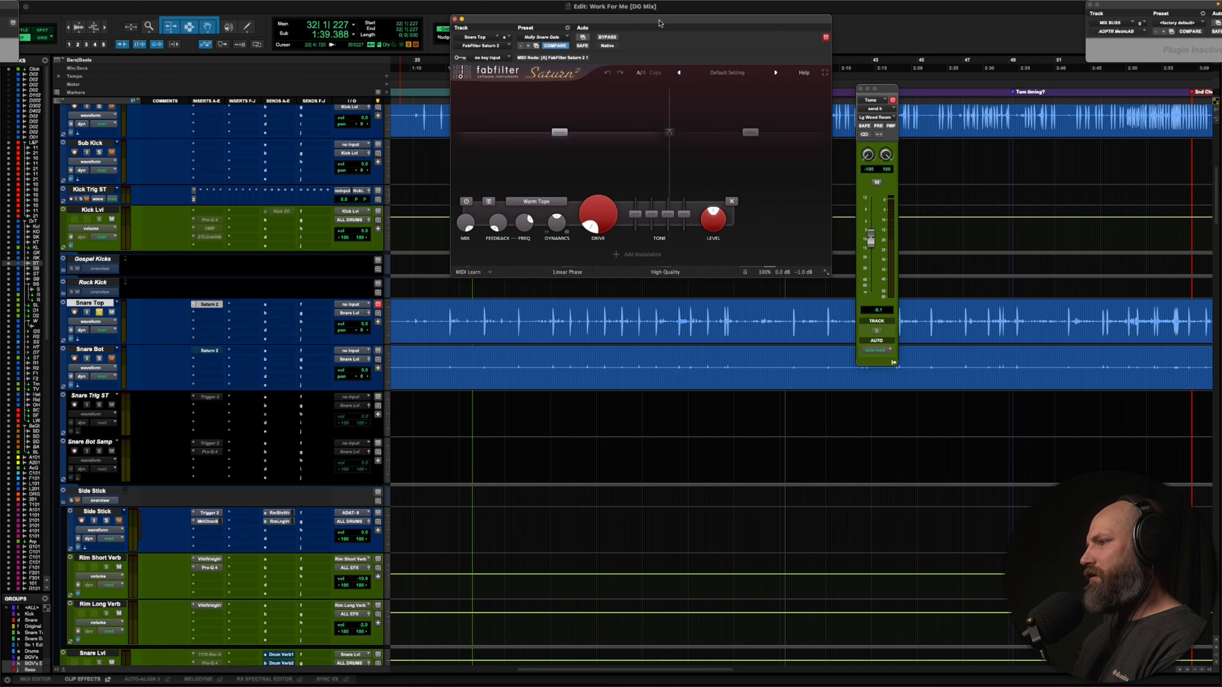
left_click(619, 317)
key("space")
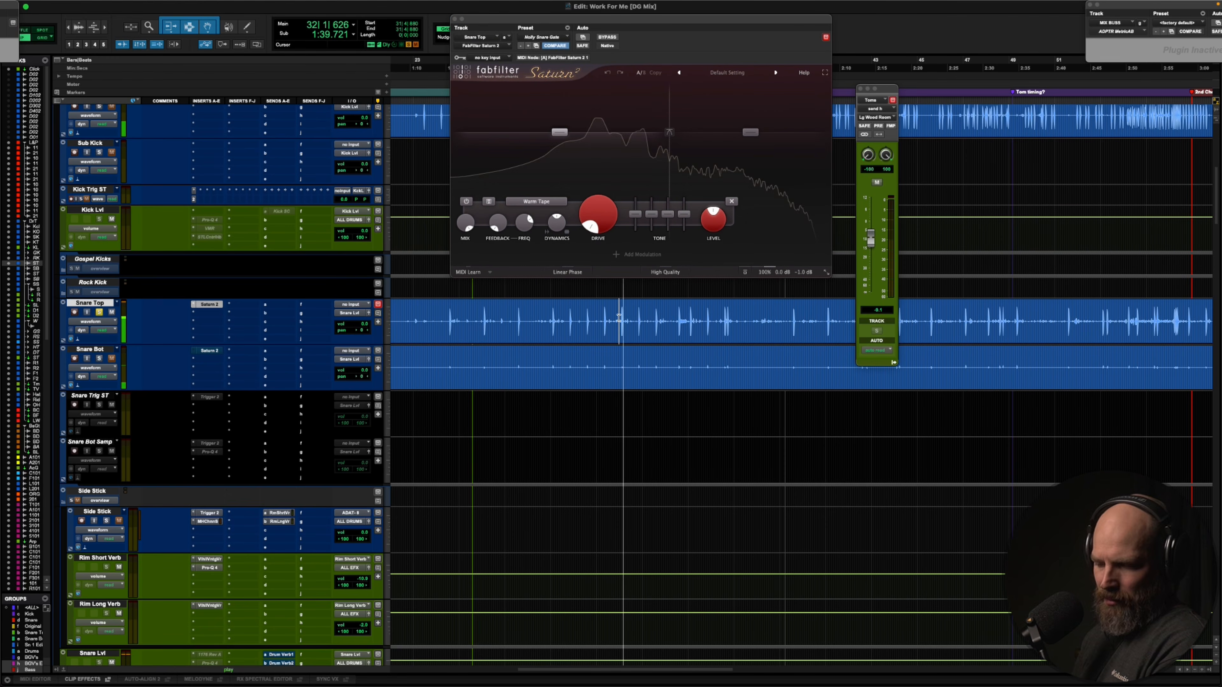
key("space")
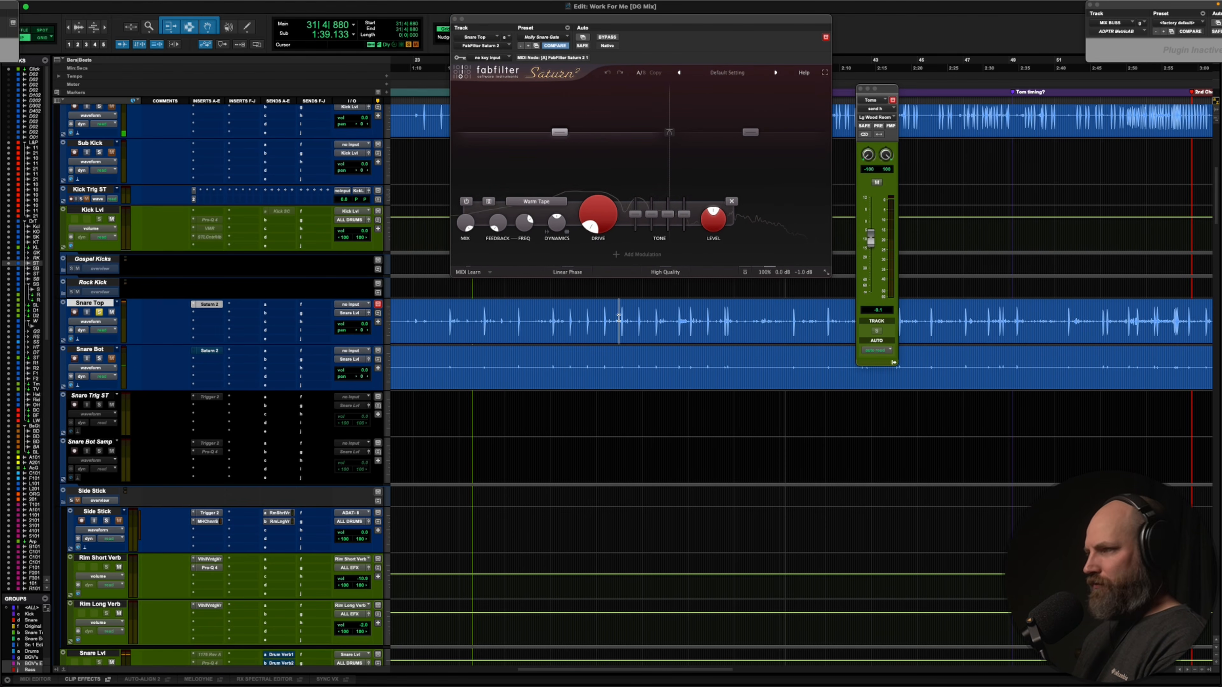
key("space")
left_click(616, 39)
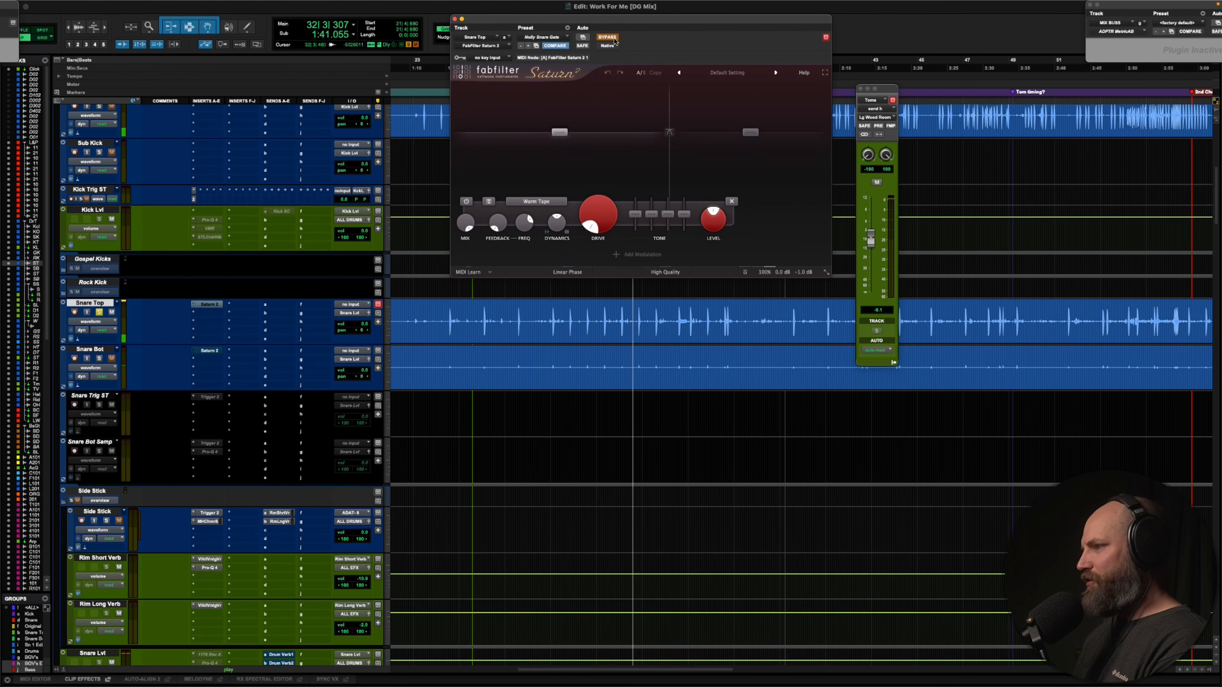
left_click(607, 36)
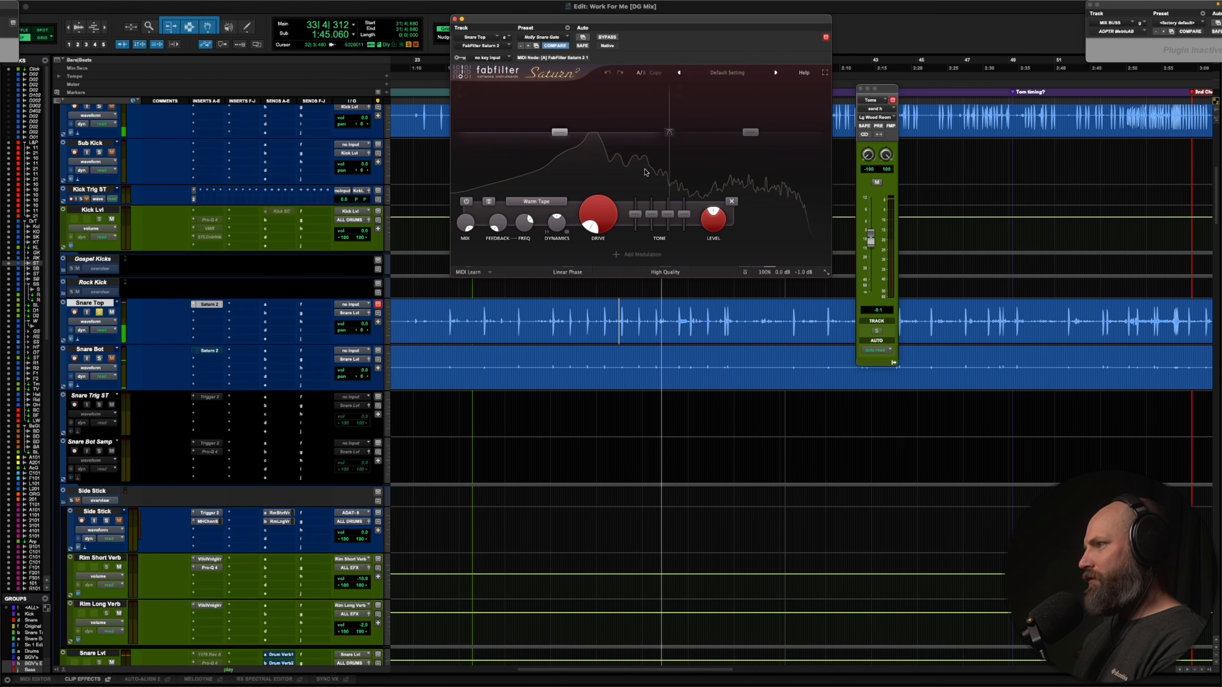
key("space")
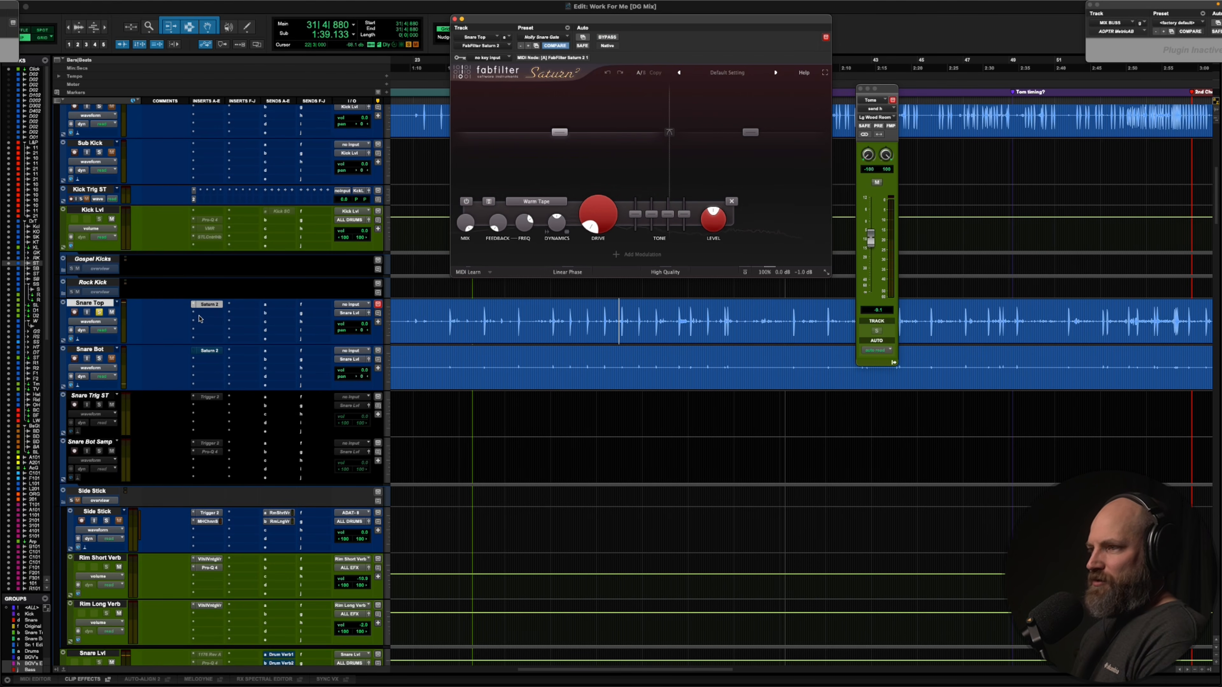
Unsolo Snare Top, solo the Snare Bot track instead and play it from bar 32
left_click(100, 312)
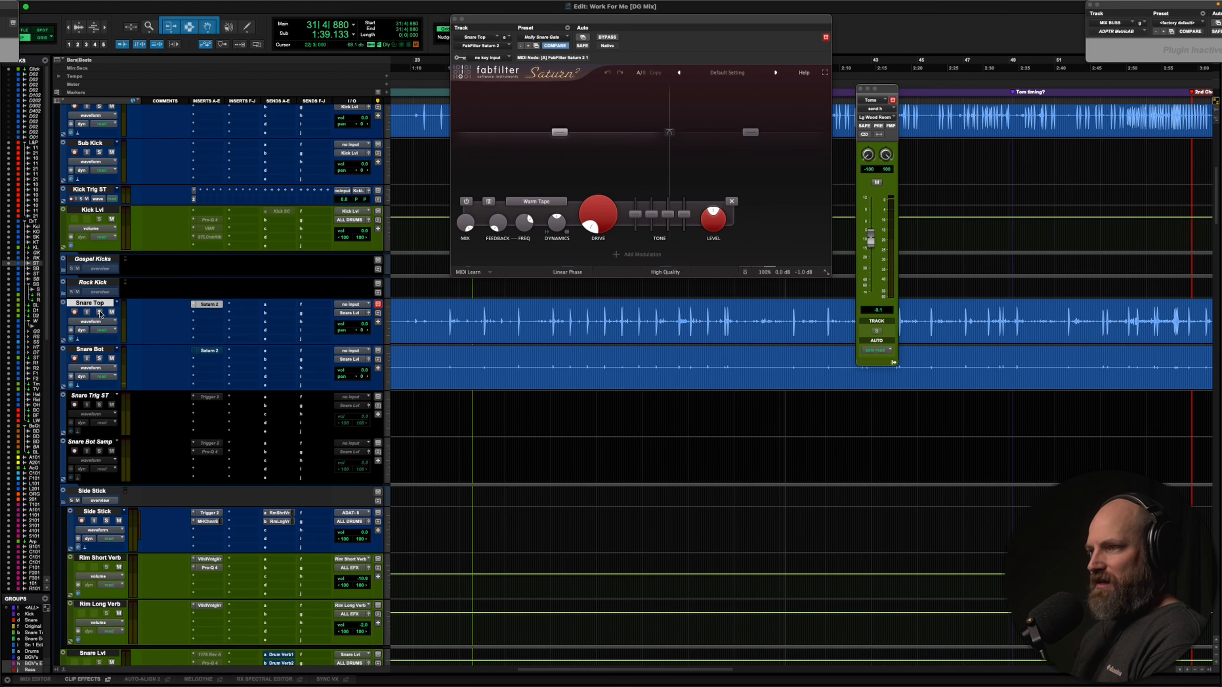
left_click(91, 349)
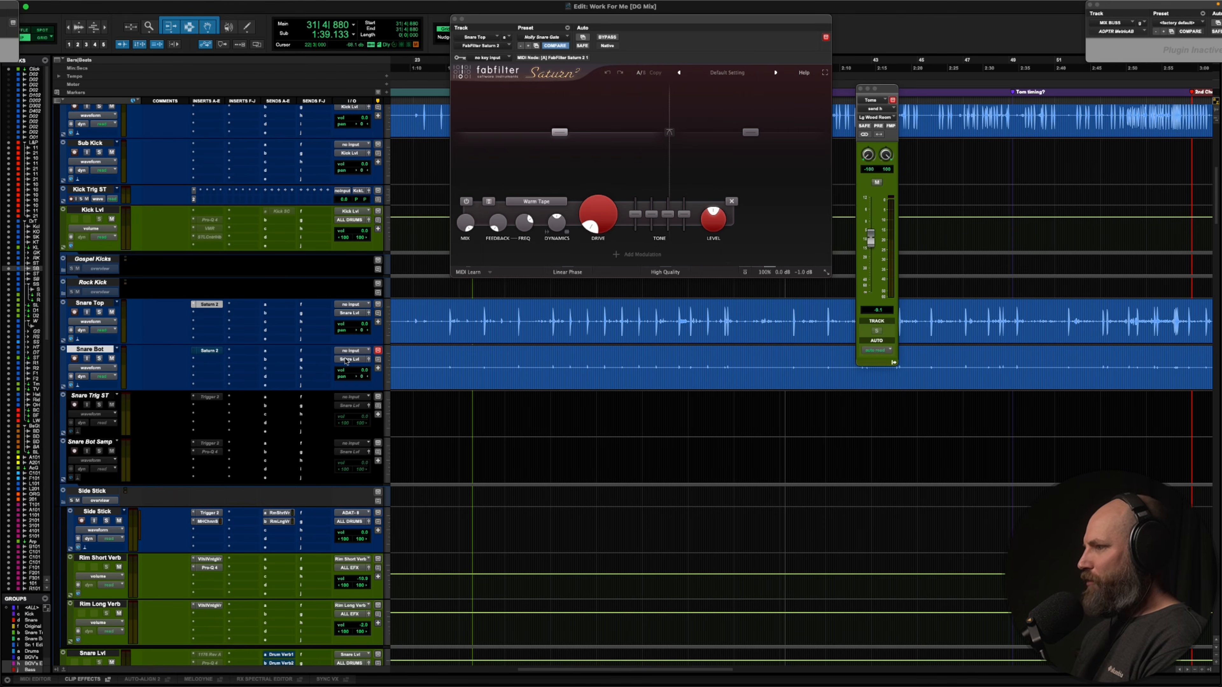
key("shift+s")
key("space")
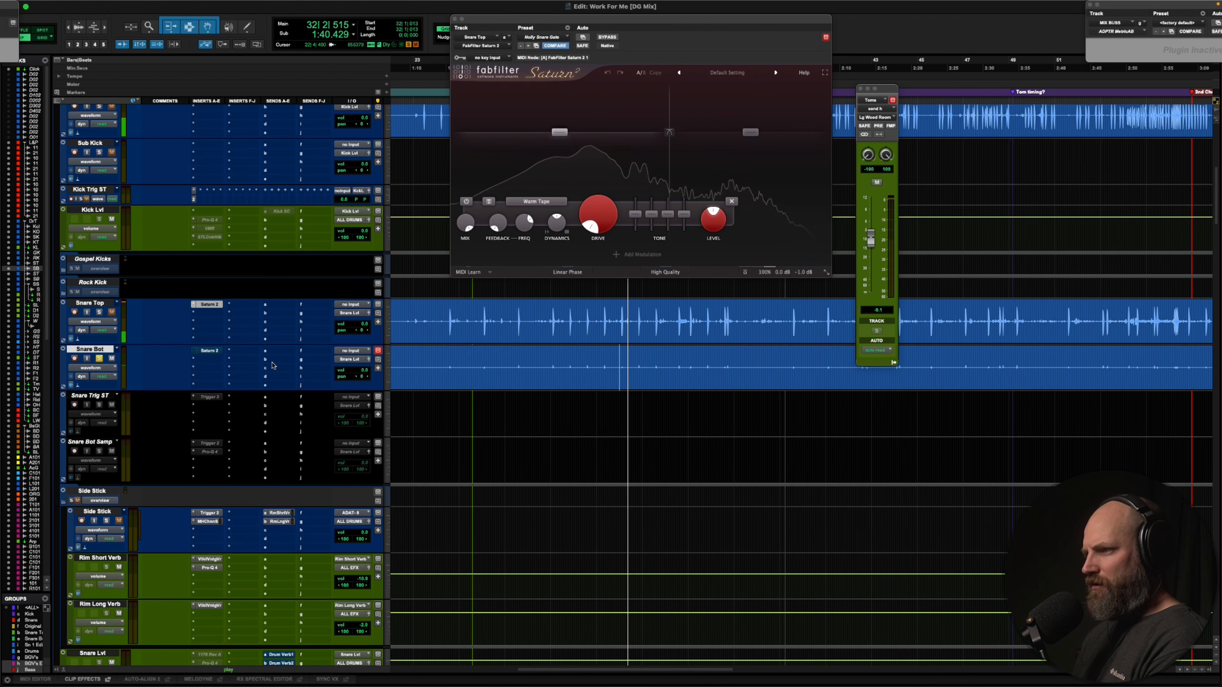
key("space")
key("r")
key("r")
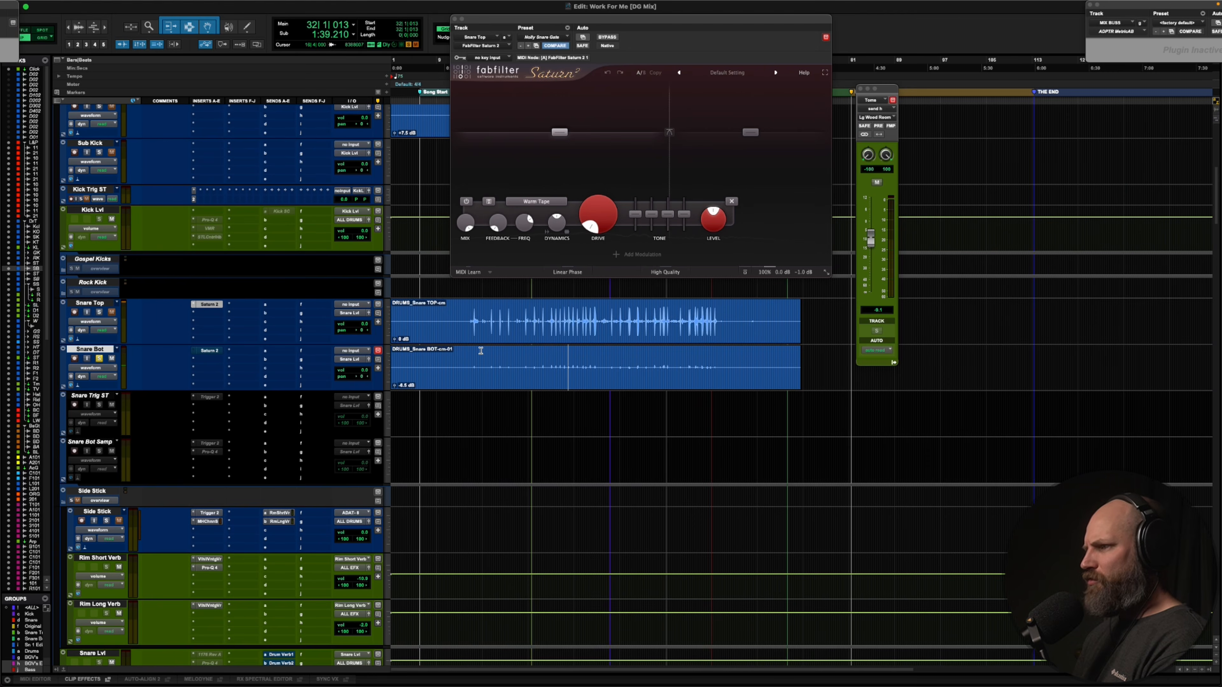
Play the soloed Snare Bot from bar 38 to check its sound at that point in the song
left_click(602, 316)
key("t")
key("t")
key("t")
key("t")
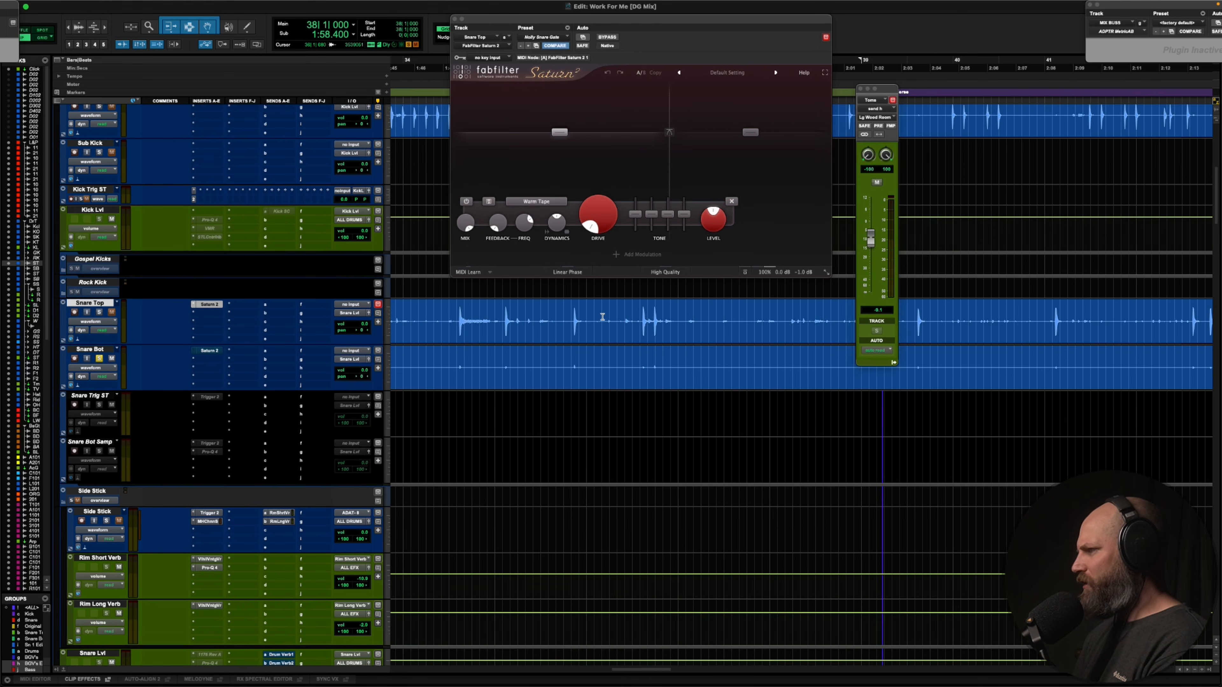
key("space")
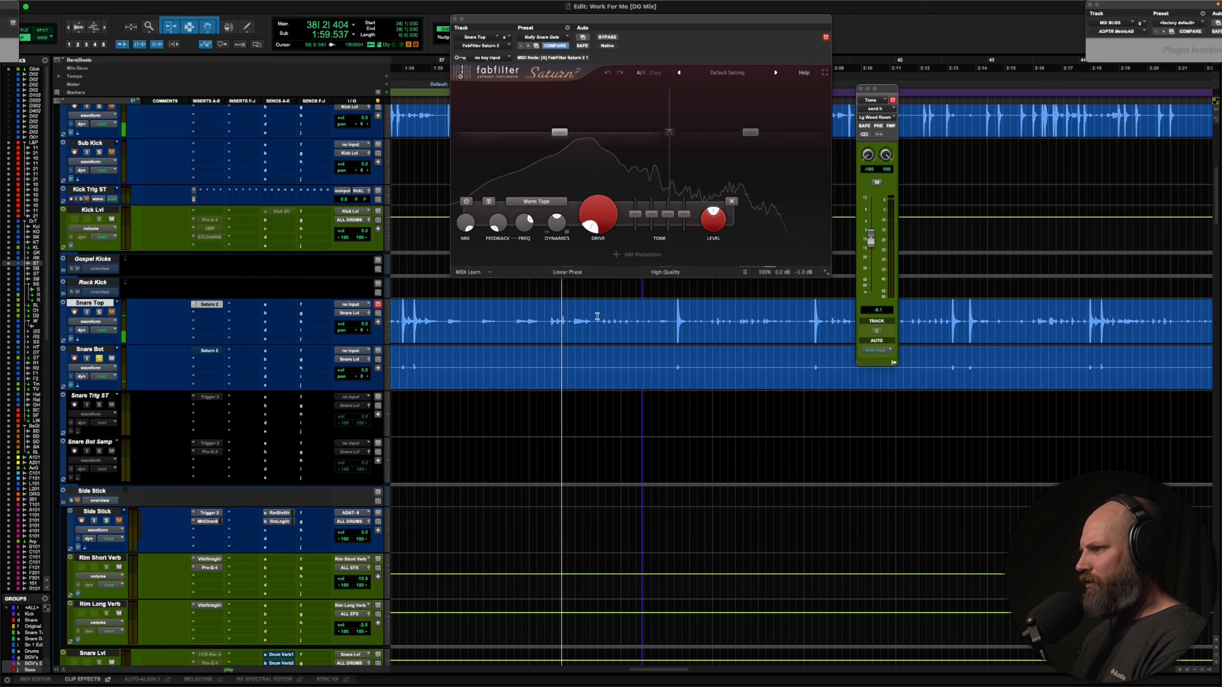
key("r")
key("r")
key("r")
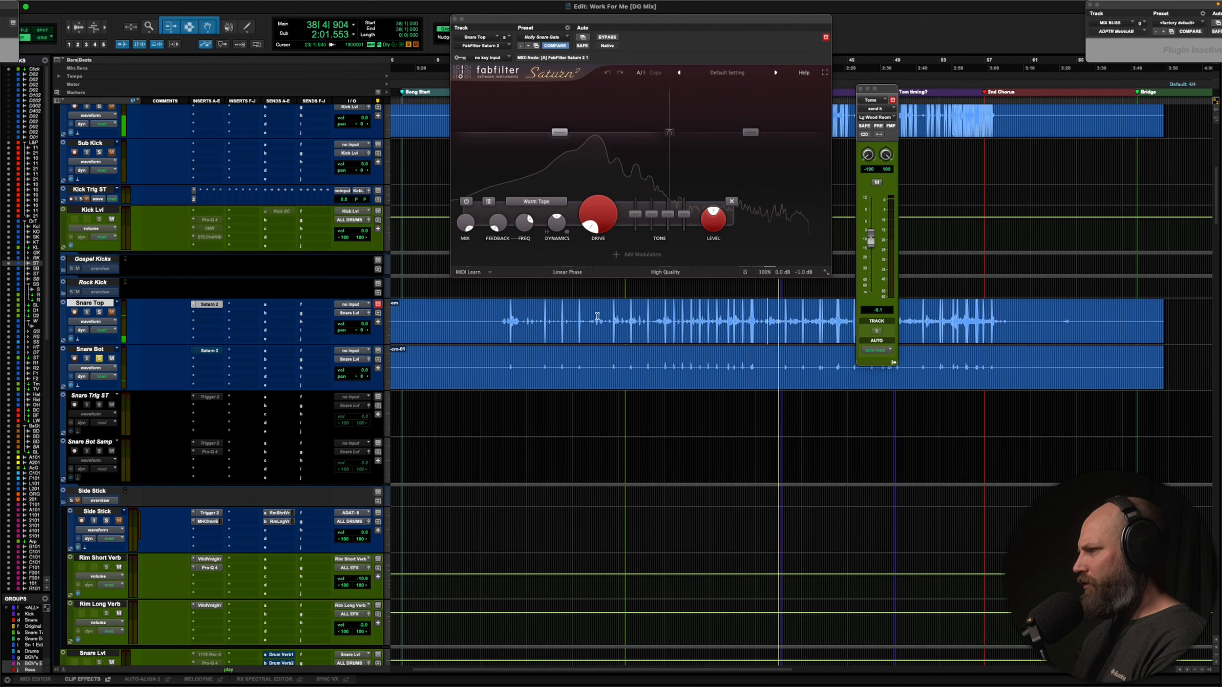
key("space")
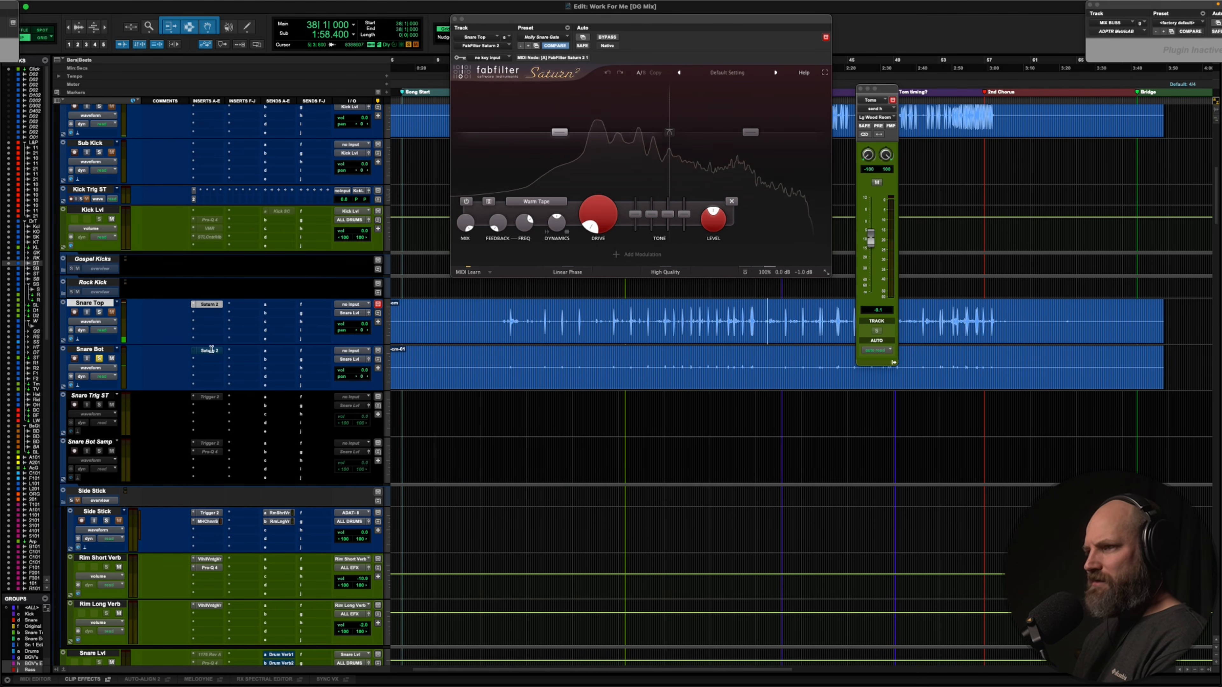
Play Snare Top and Snare Bot soloed together and raise the Snare Bot clip's gain to +4.5 dB
key("space")
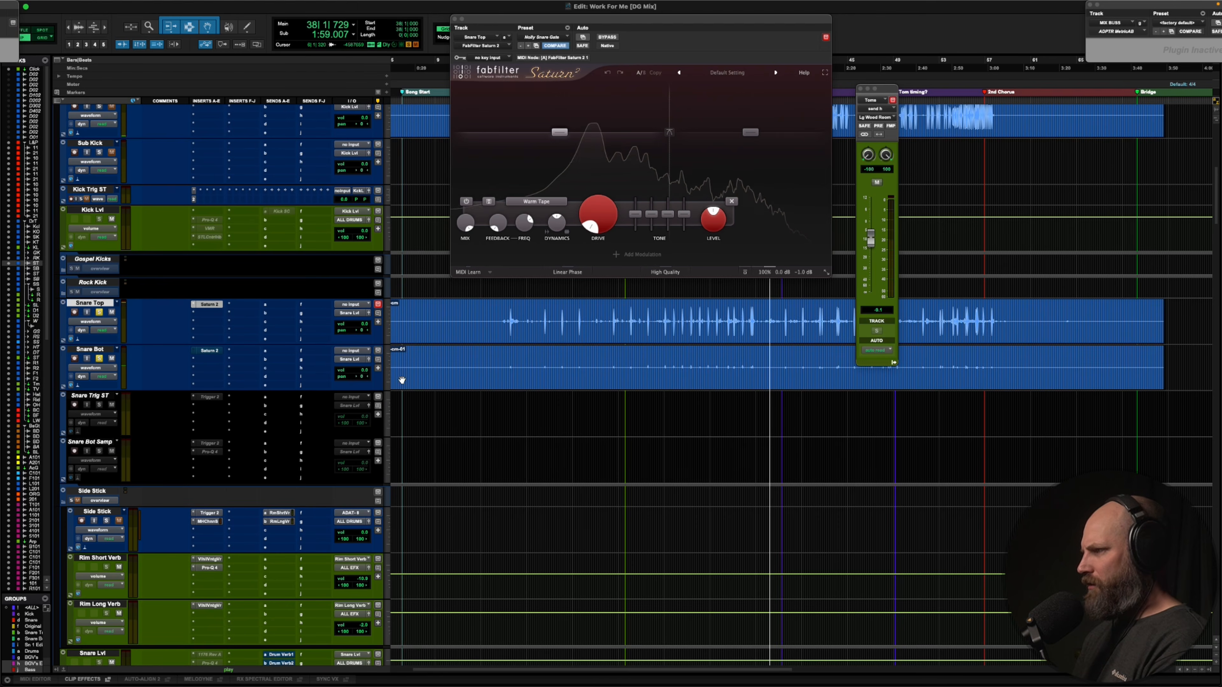
key("r")
key("r")
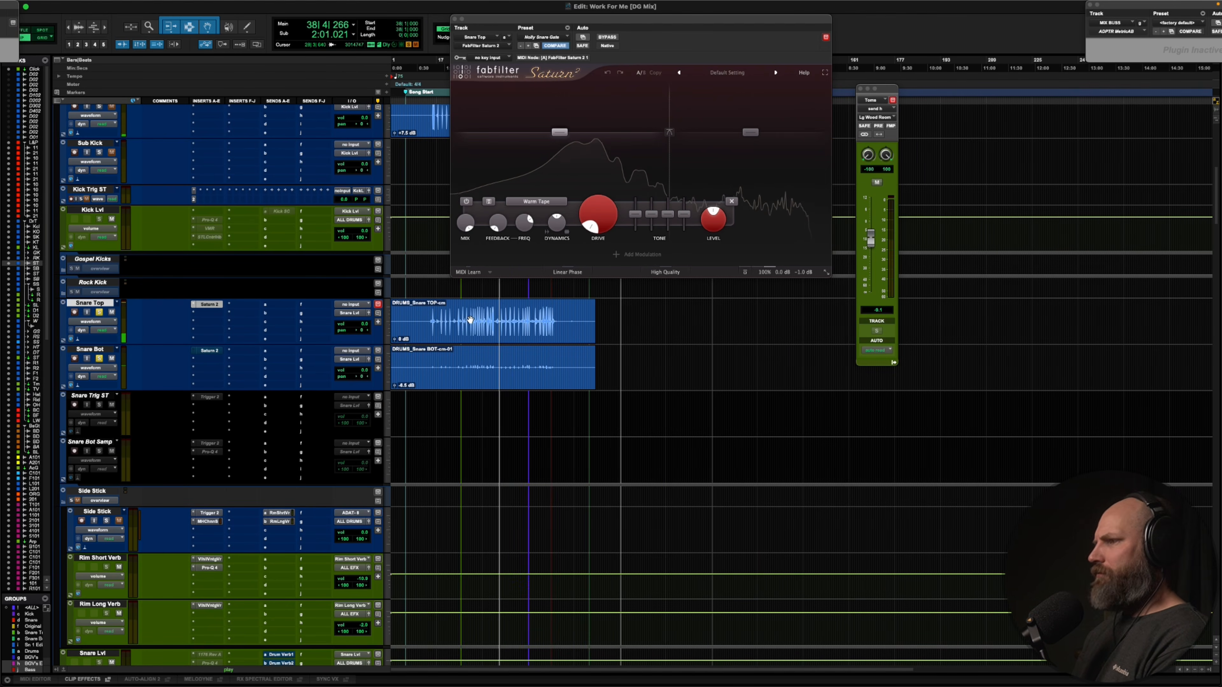
left_click_drag(395, 386, 288, 294)
key("space")
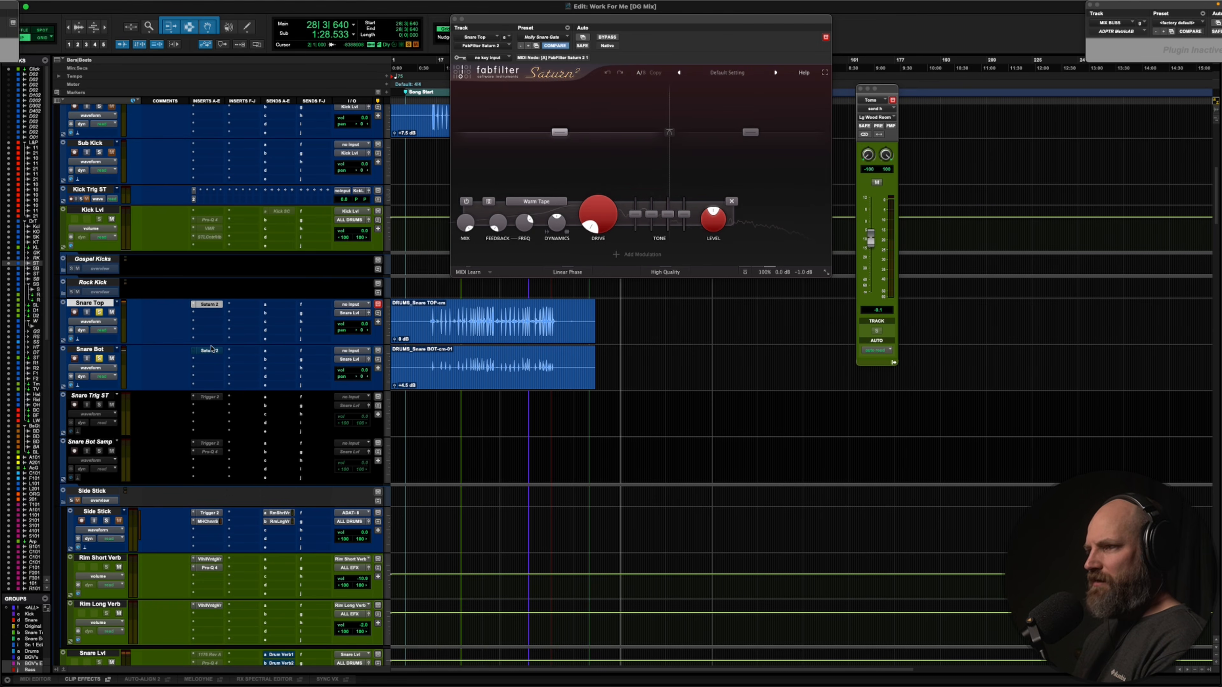
Open Snare Bot's Saturn 2 insert and compare the playing bottom snare alone and with Snare Top soloed alongside it
left_click(209, 351)
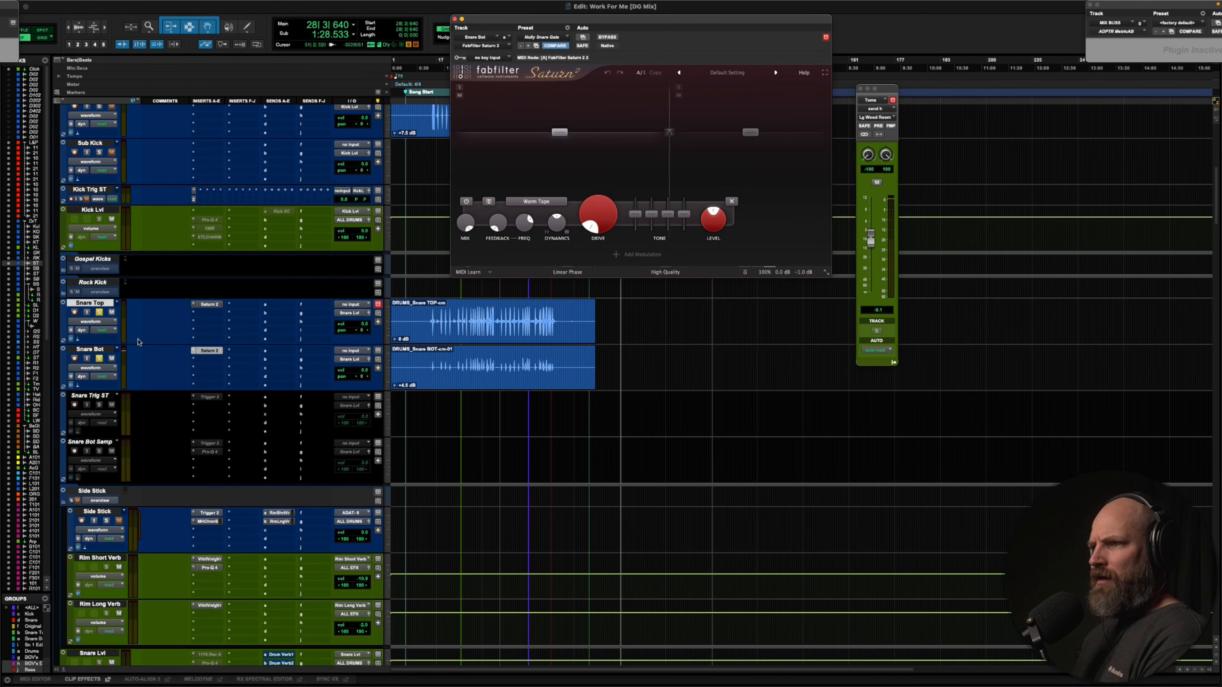
key("space")
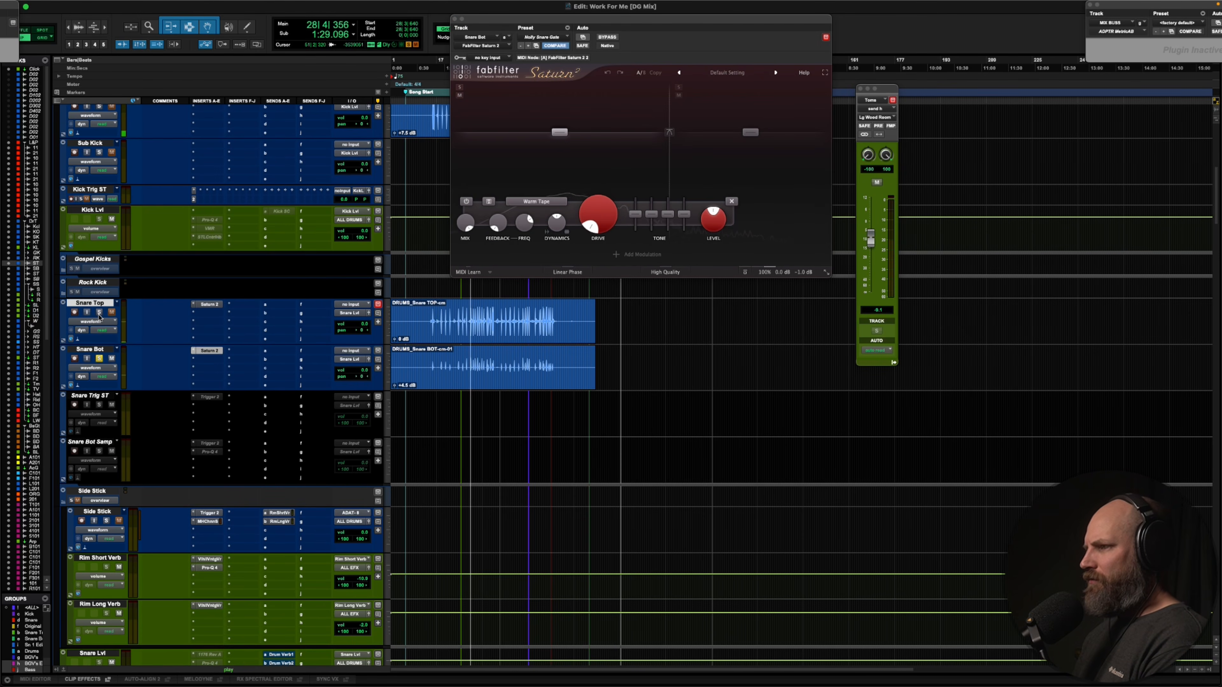
left_click(99, 312)
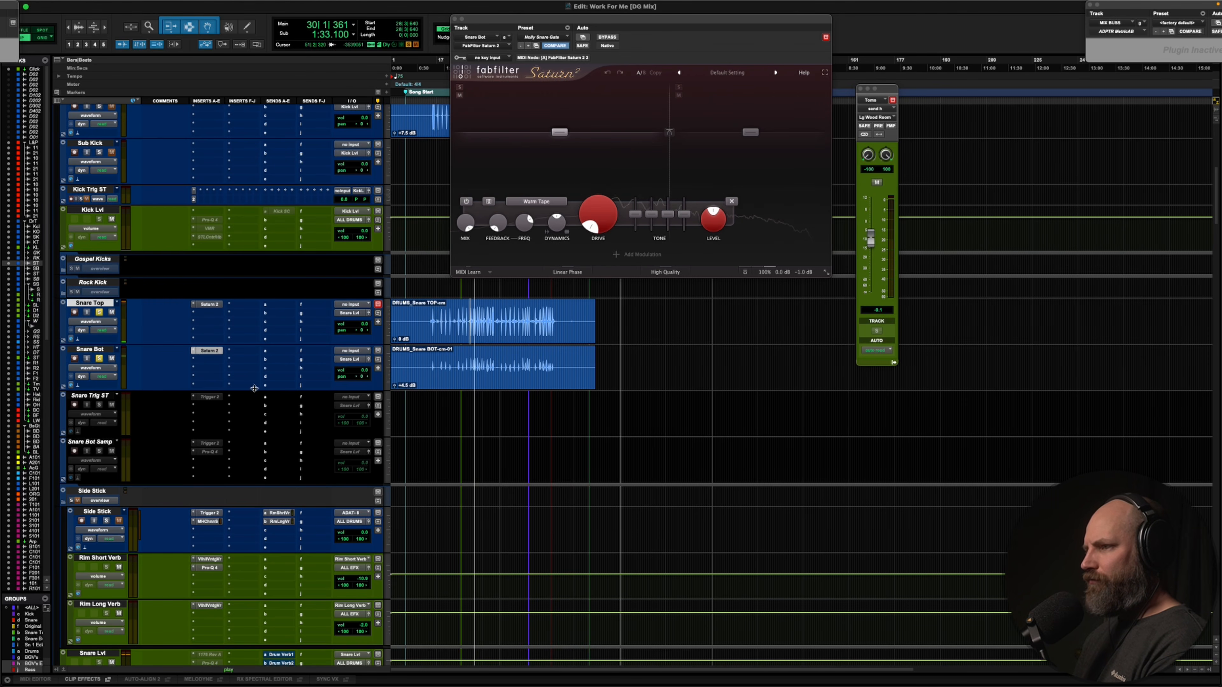
Add FabFilter Pro-Q 4 in the empty insert slot below Saturn 2 on Snare Top
left_click(197, 312)
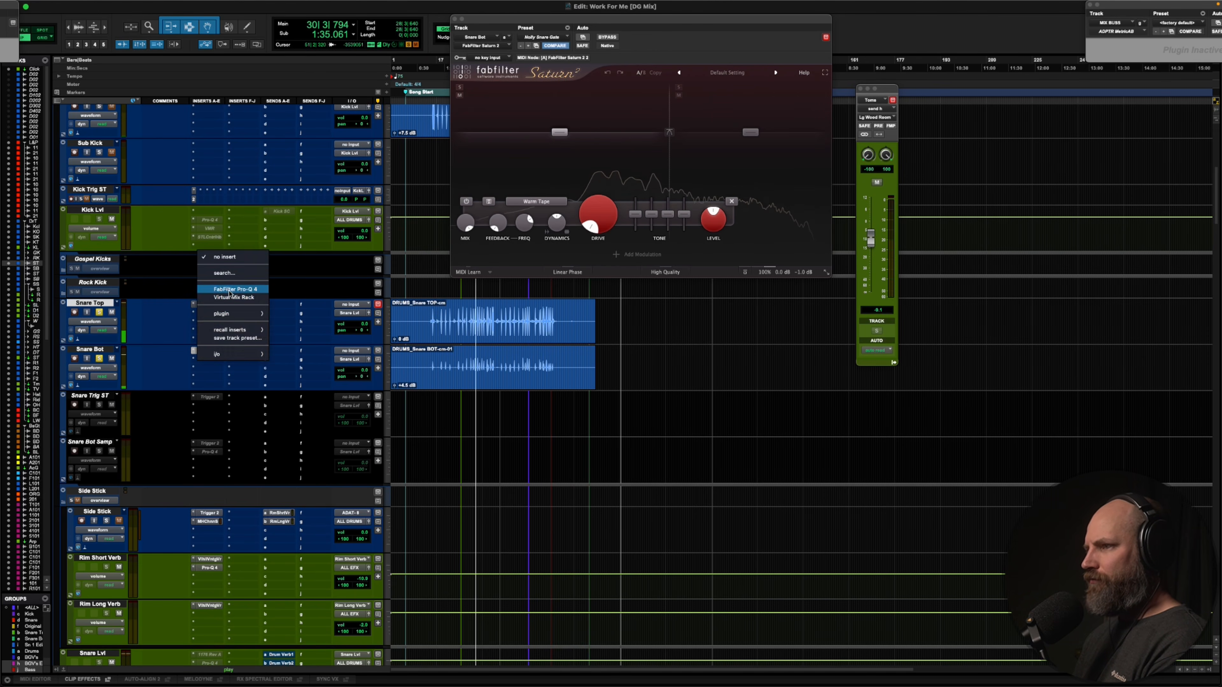
Insert FabFilter Pro-Q 4 on the Snare Top track and add two neighbouring narrow cuts, one about 6 dB deep at about 333 Hz
left_click(239, 290)
left_click_drag(673, 165, 646, 211)
left_click_drag(671, 165, 649, 207)
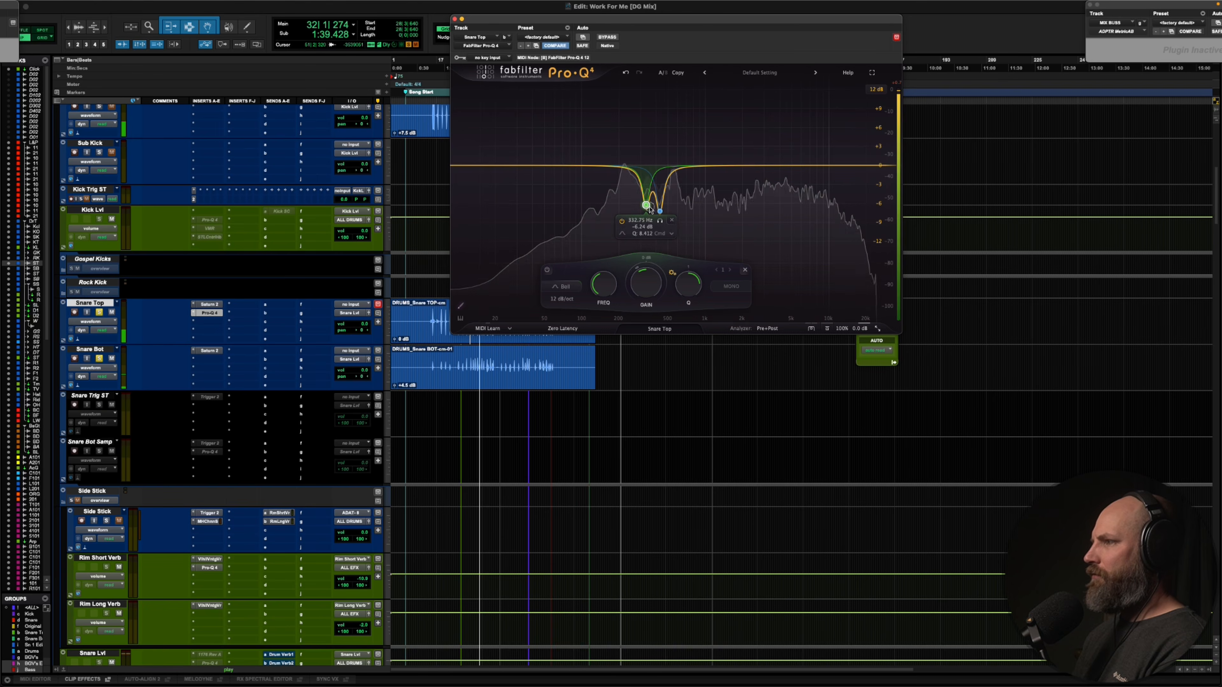
Add a dynamic boost of about 3 dB near 214 Hz and a bell cut of about 8 dB near 846 Hz to the snare EQ
left_click_drag(620, 159, 623, 147)
scroll(621, 157, "down", 3)
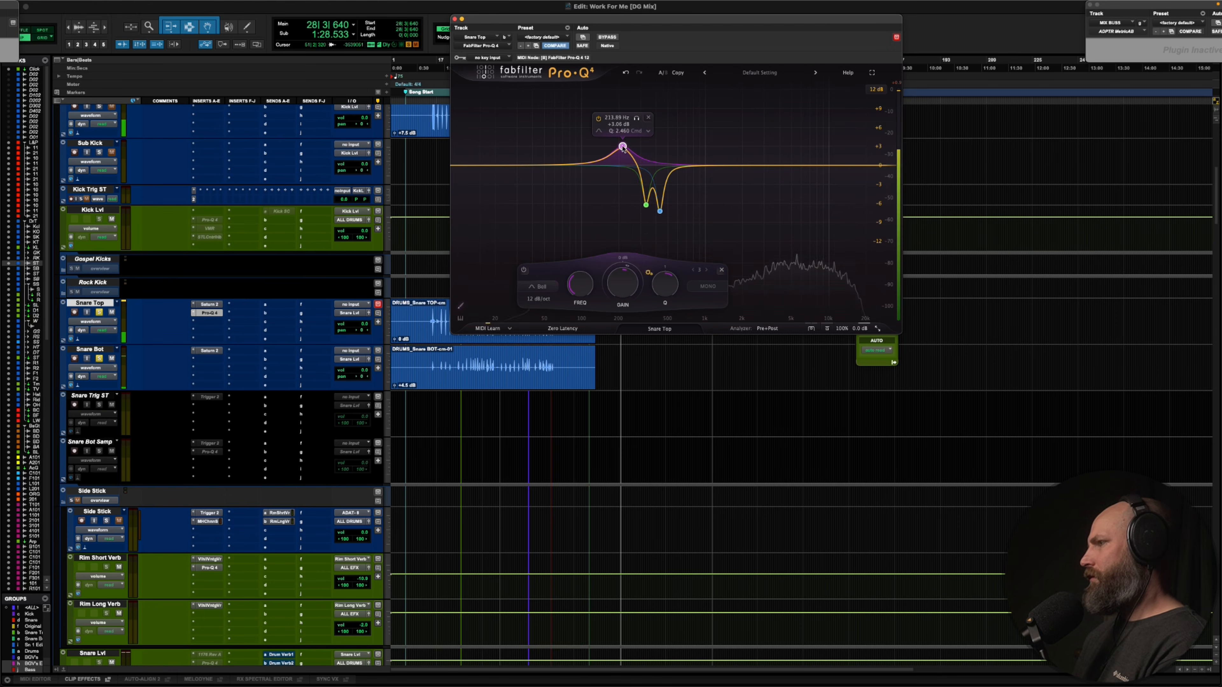
right_click(623, 148)
left_click(646, 178)
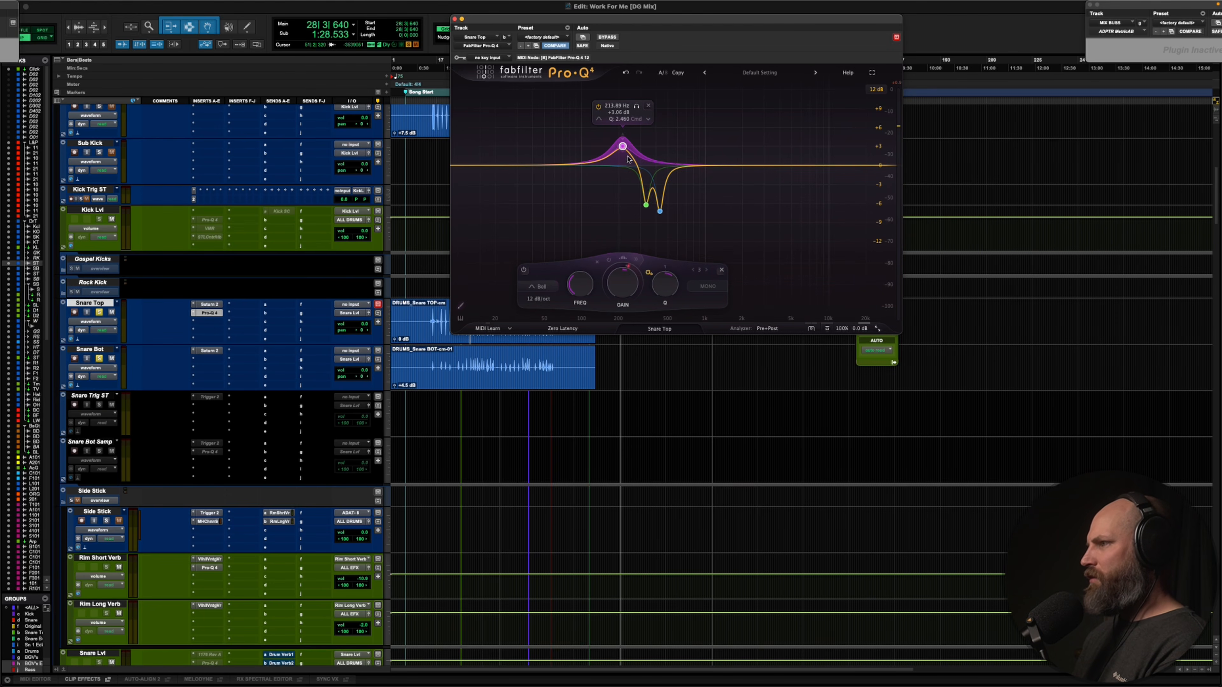
key("space")
left_click_drag(623, 132, 622, 126)
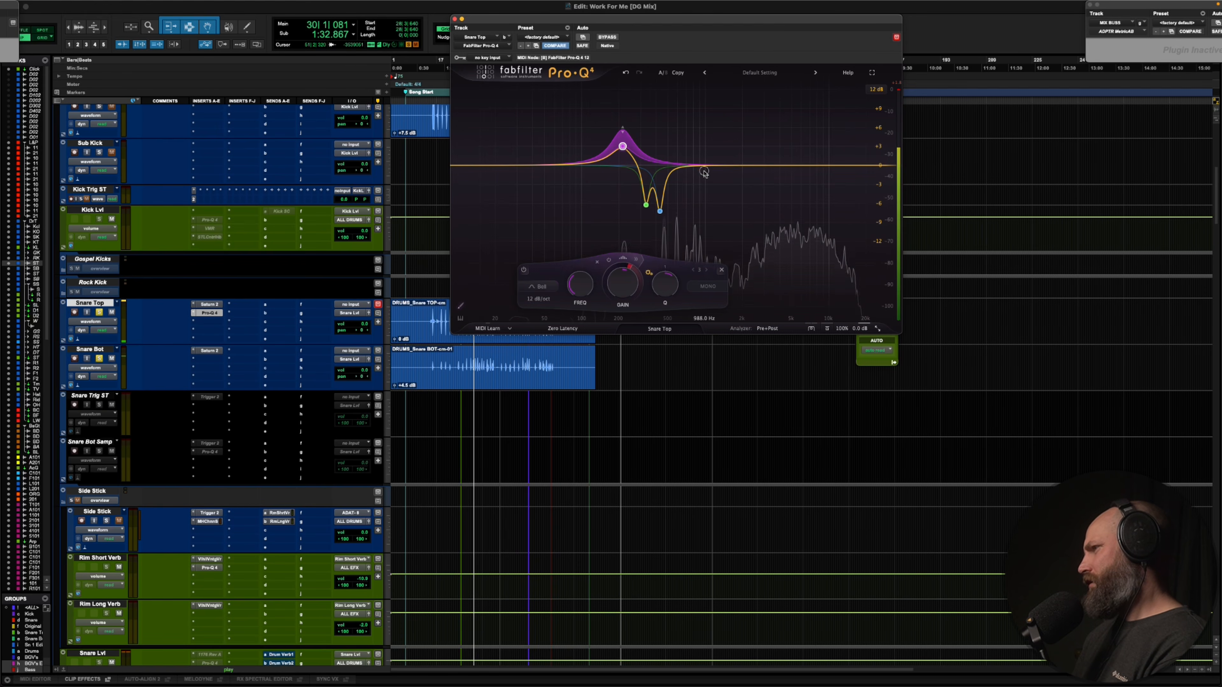
left_click_drag(704, 167, 695, 212)
left_click_drag(840, 165, 831, 148)
key("space")
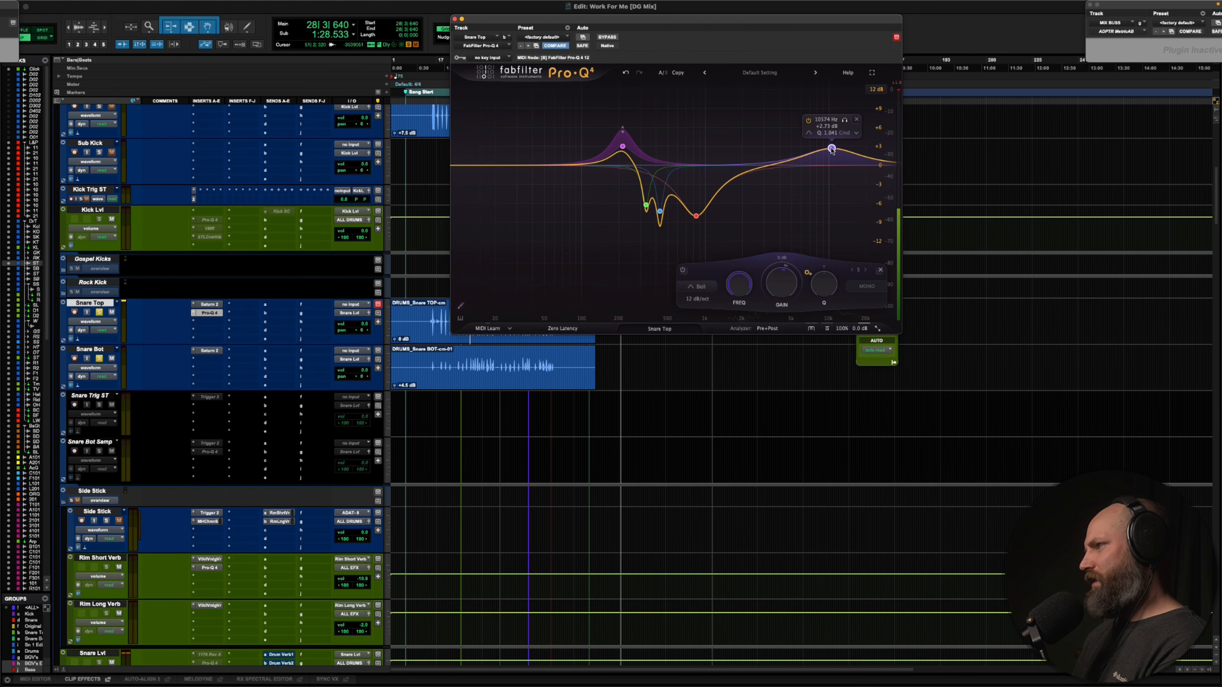
right_click(831, 148)
left_click(851, 270)
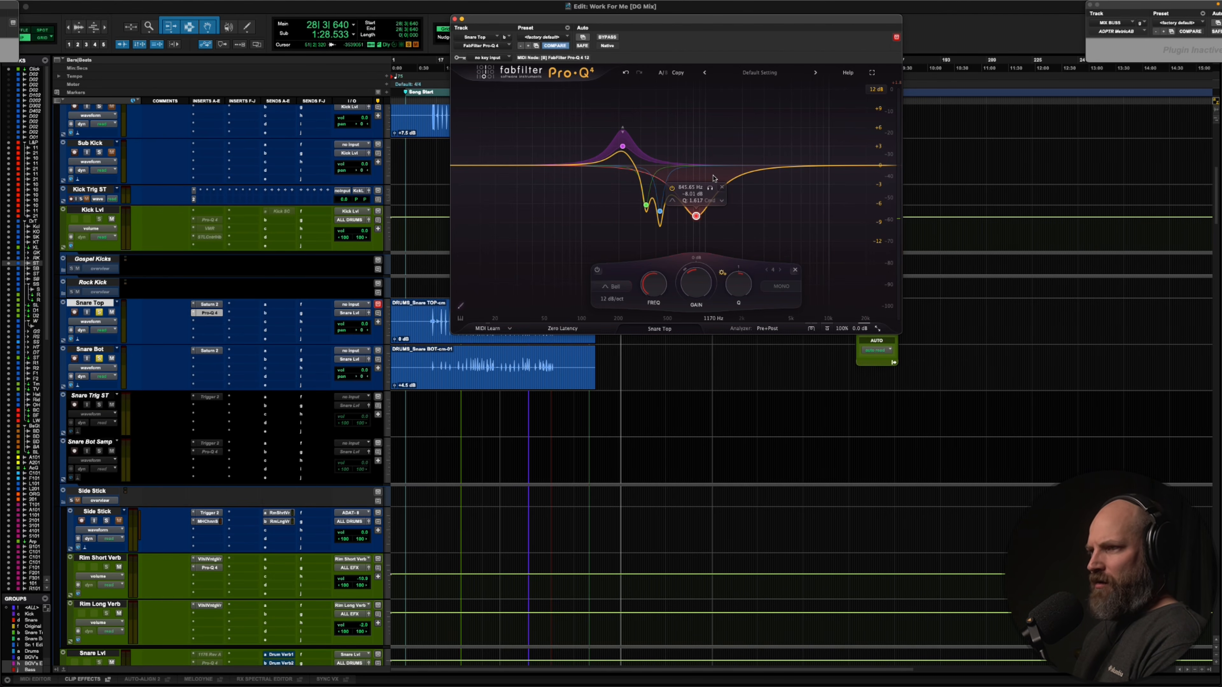
Play the snare and compare the sound with the Snare Top EQ bypassed and active
key("space")
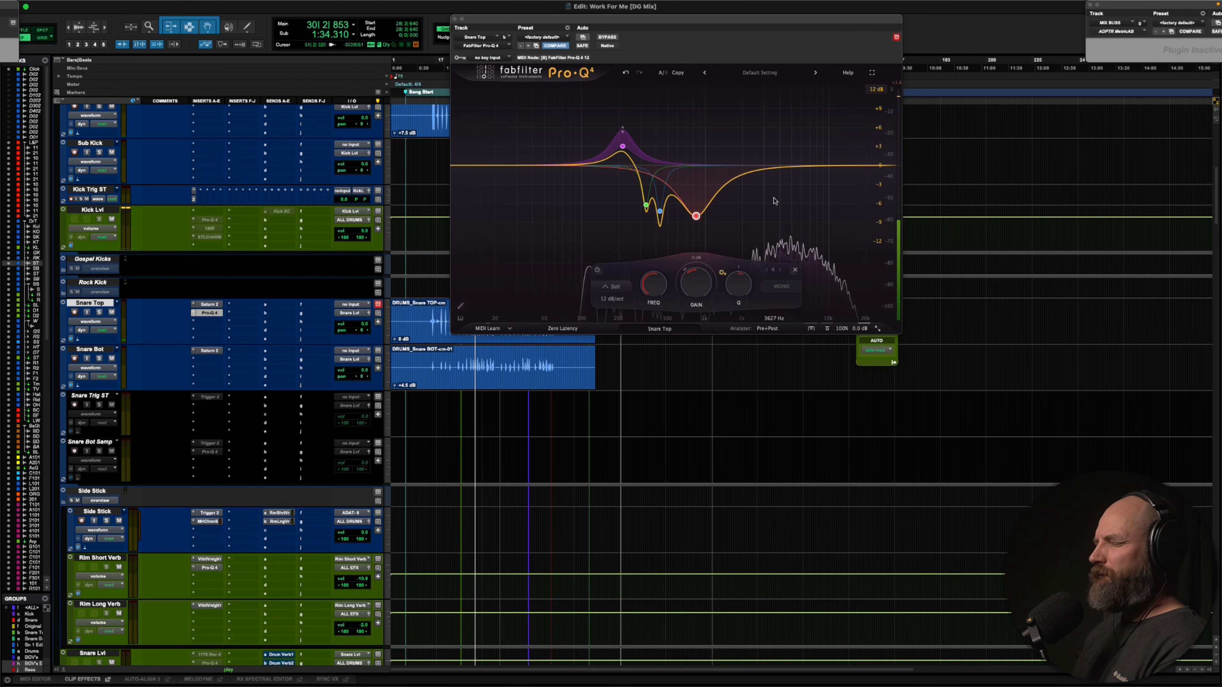
left_click(607, 37)
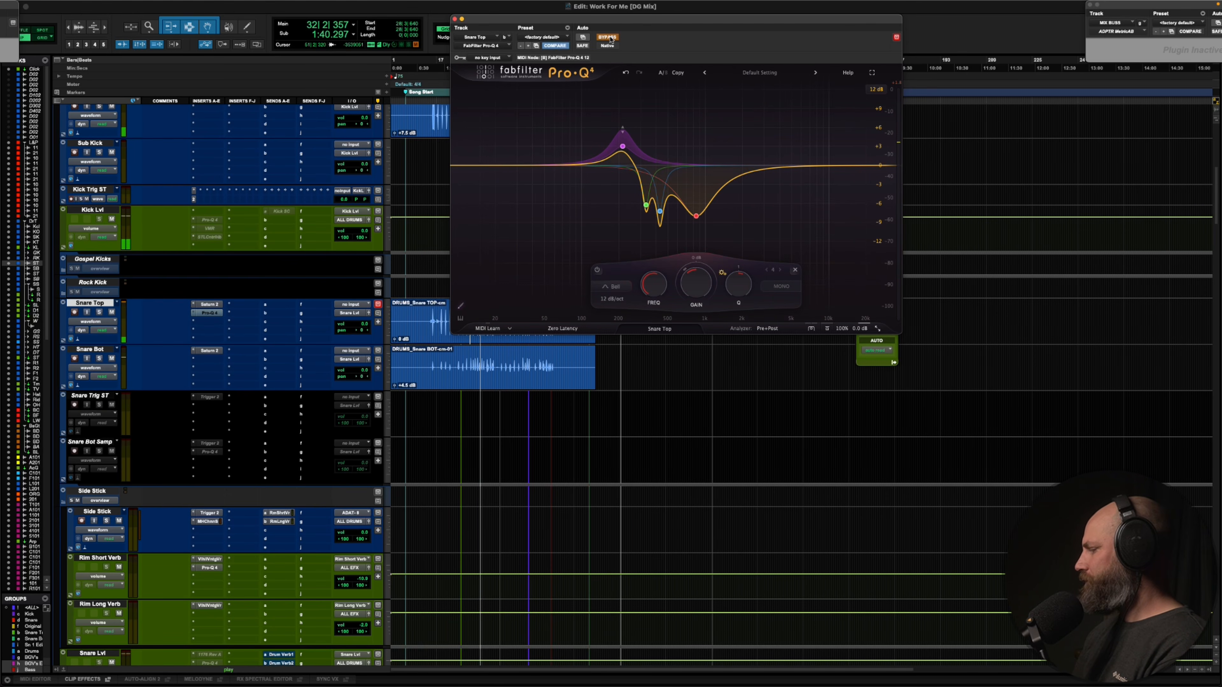
left_click(609, 38)
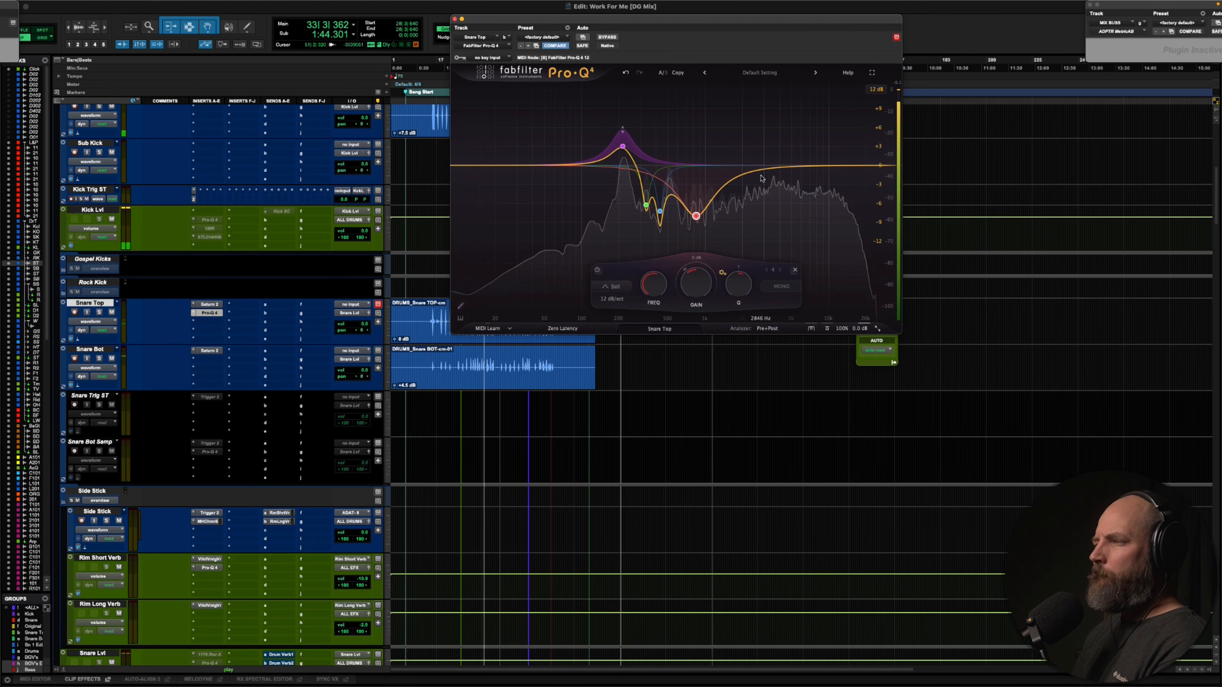
key("space")
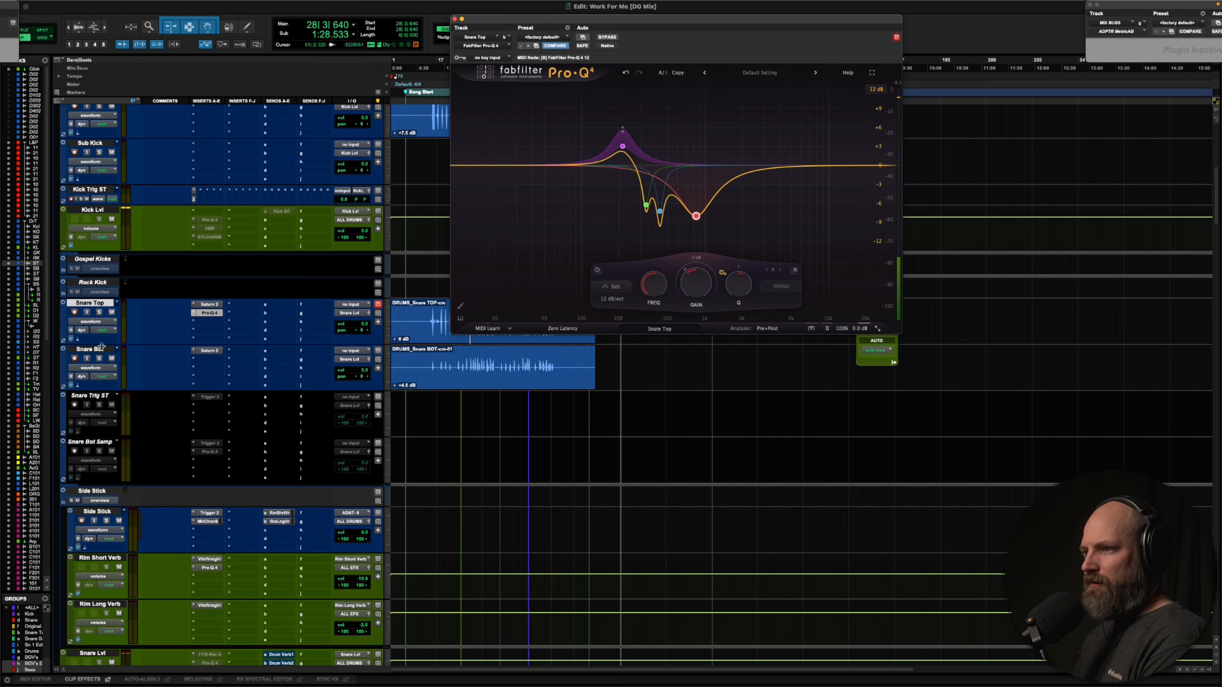
key("space")
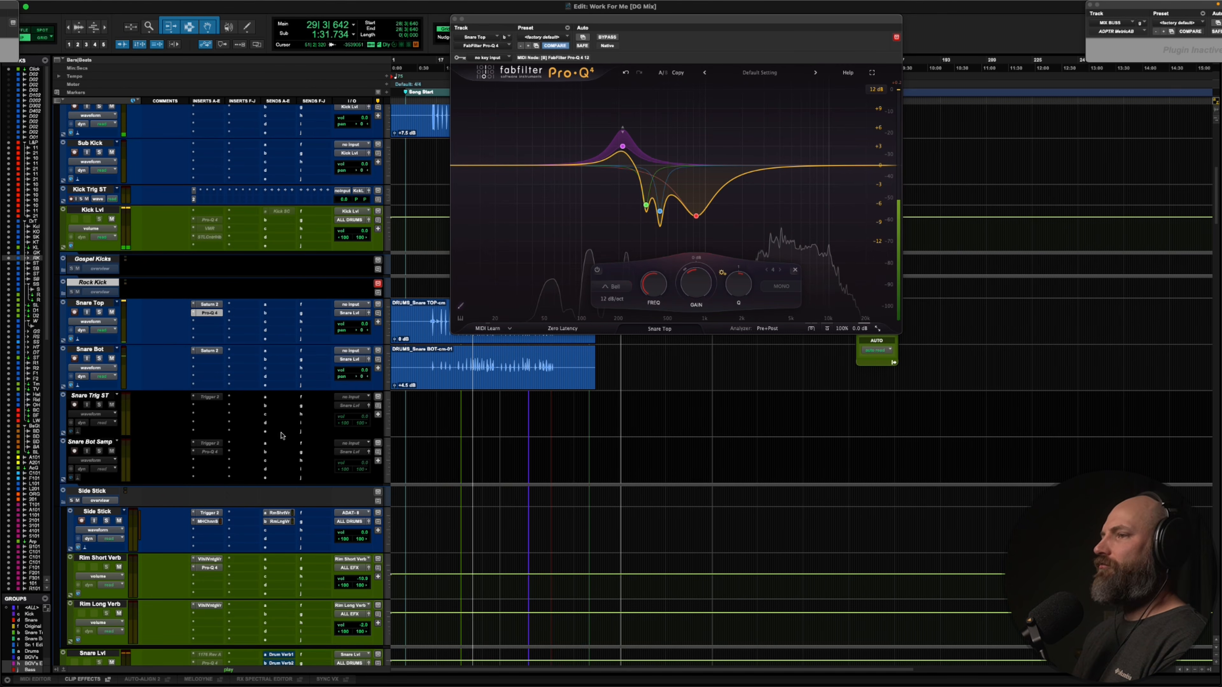
Select and solo the OH's track, move the EQ window off its clips and audition the overheads from bar 31
scroll(282, 432, "up", 5)
scroll(281, 434, "down", 10)
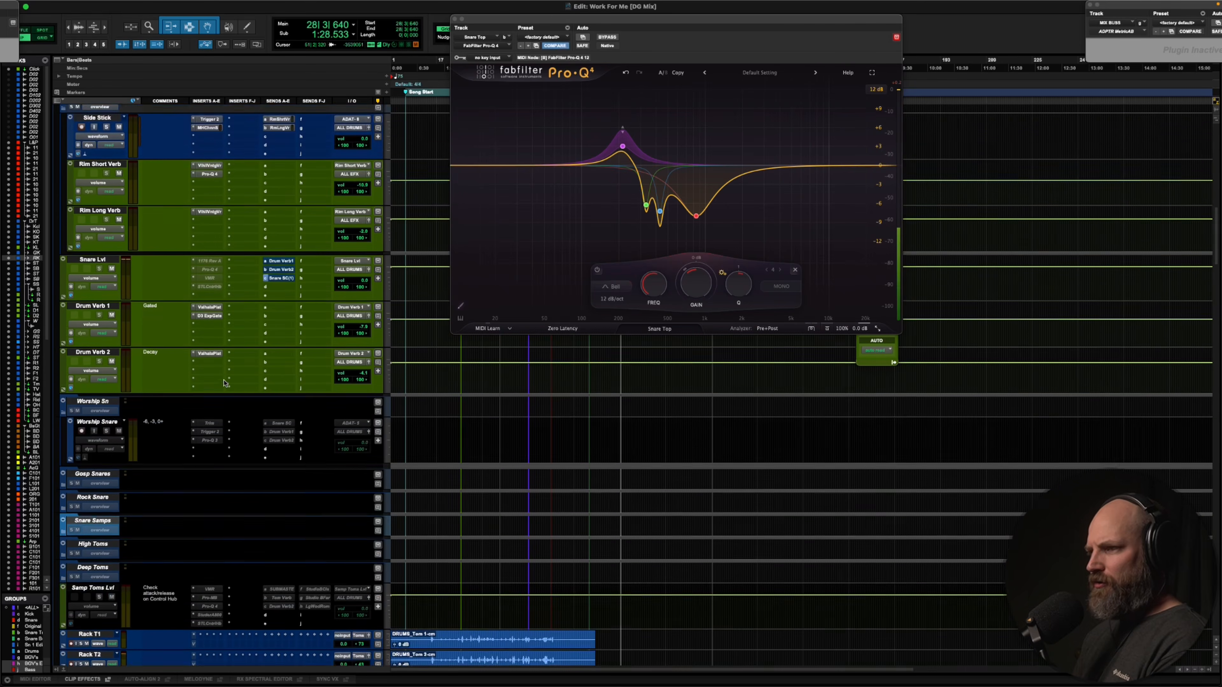
key("space")
scroll(203, 353, "down", 6)
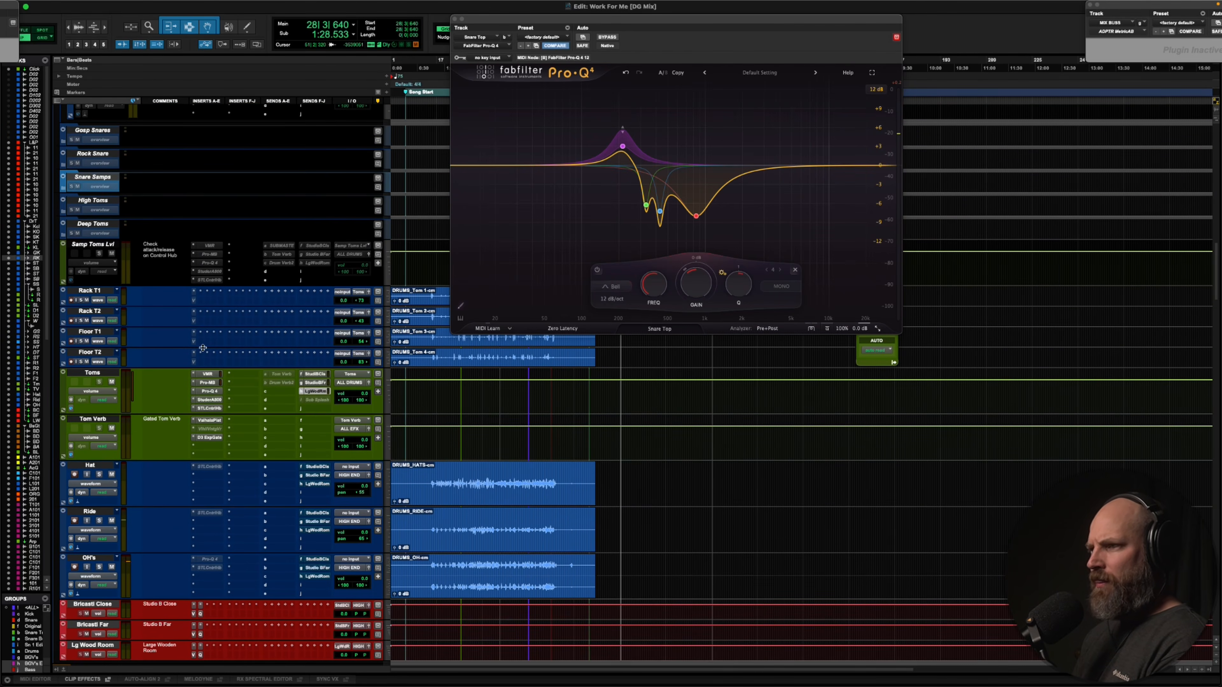
scroll(203, 348, "down", 5)
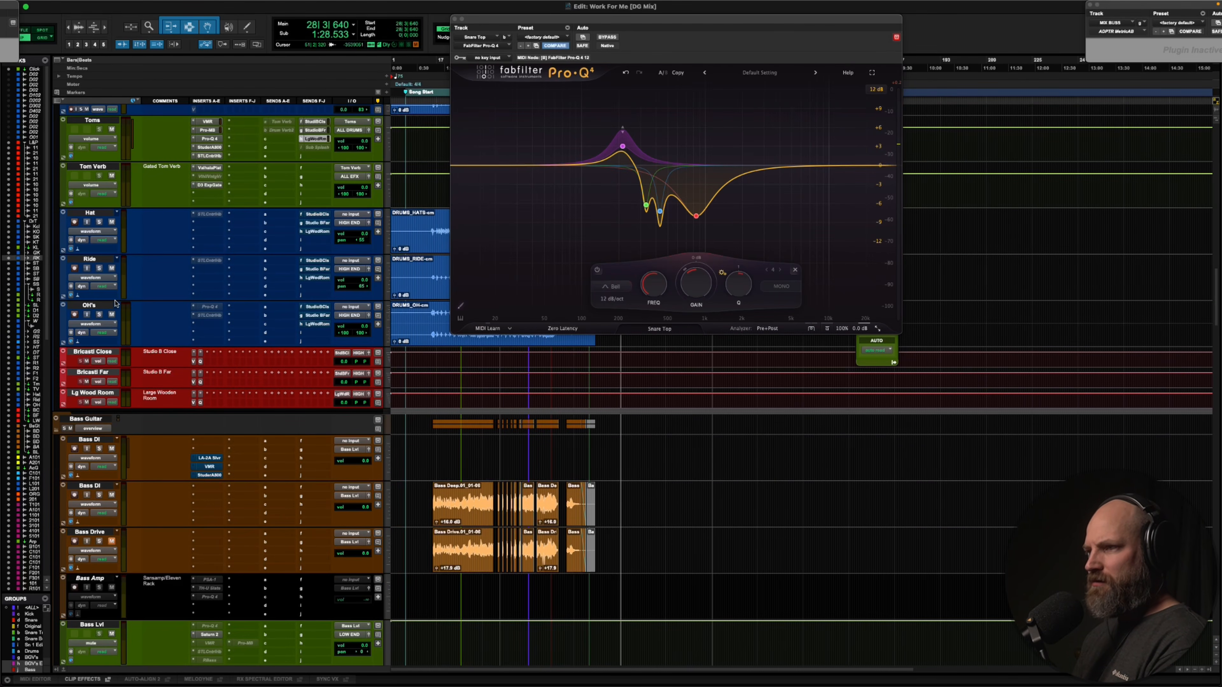
left_click(100, 301)
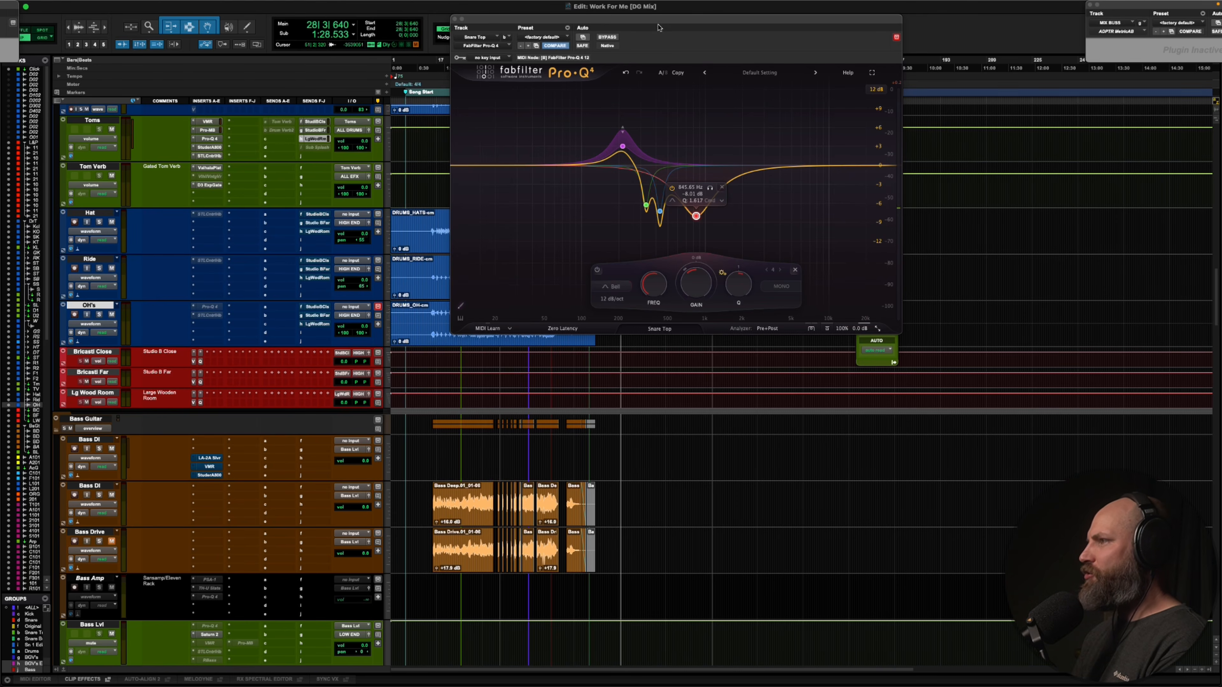
left_click_drag(659, 27, 923, 101)
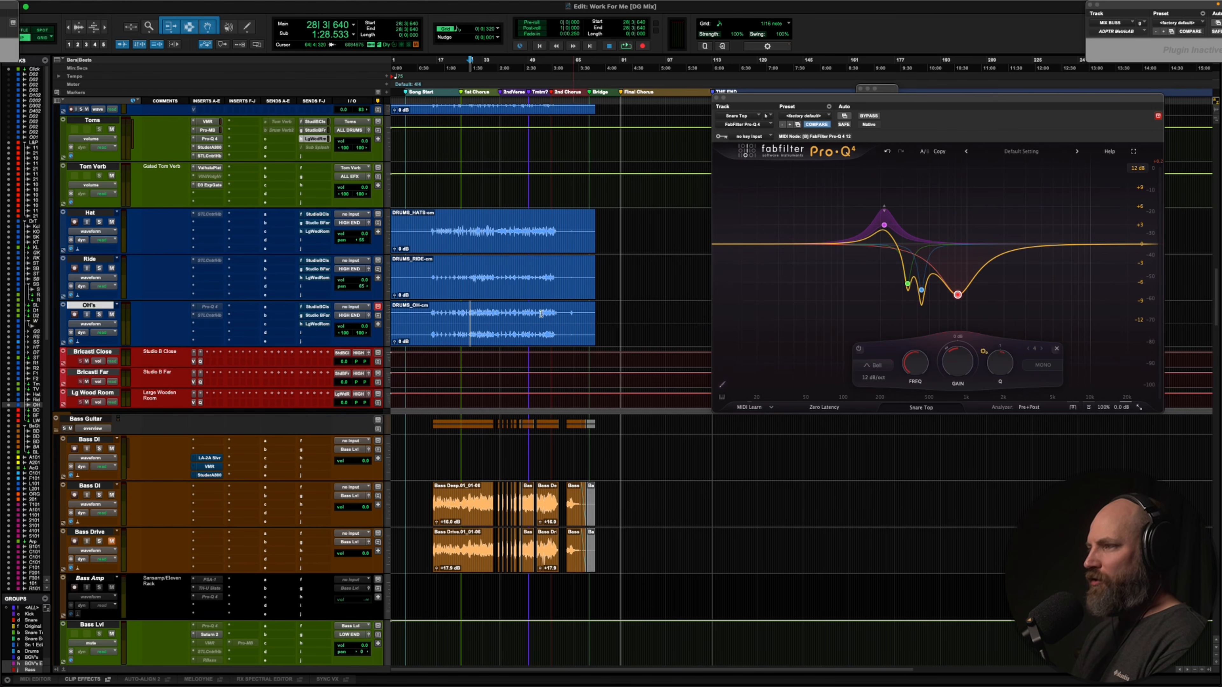
left_click(476, 316)
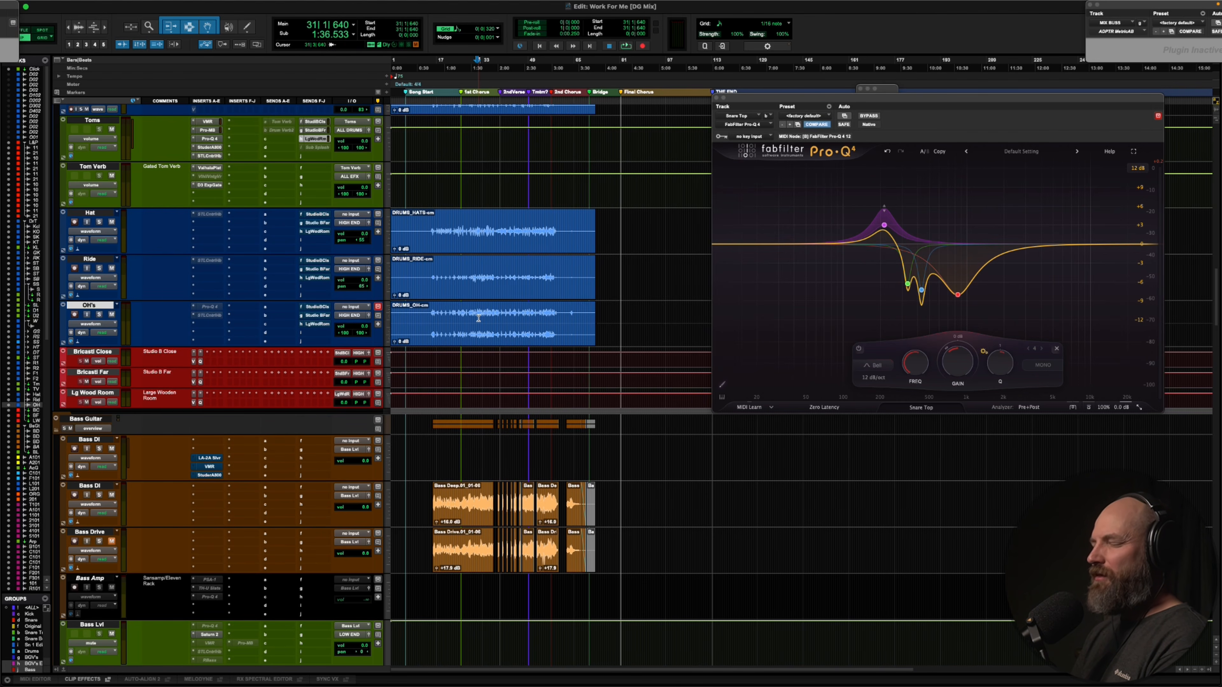
key("space")
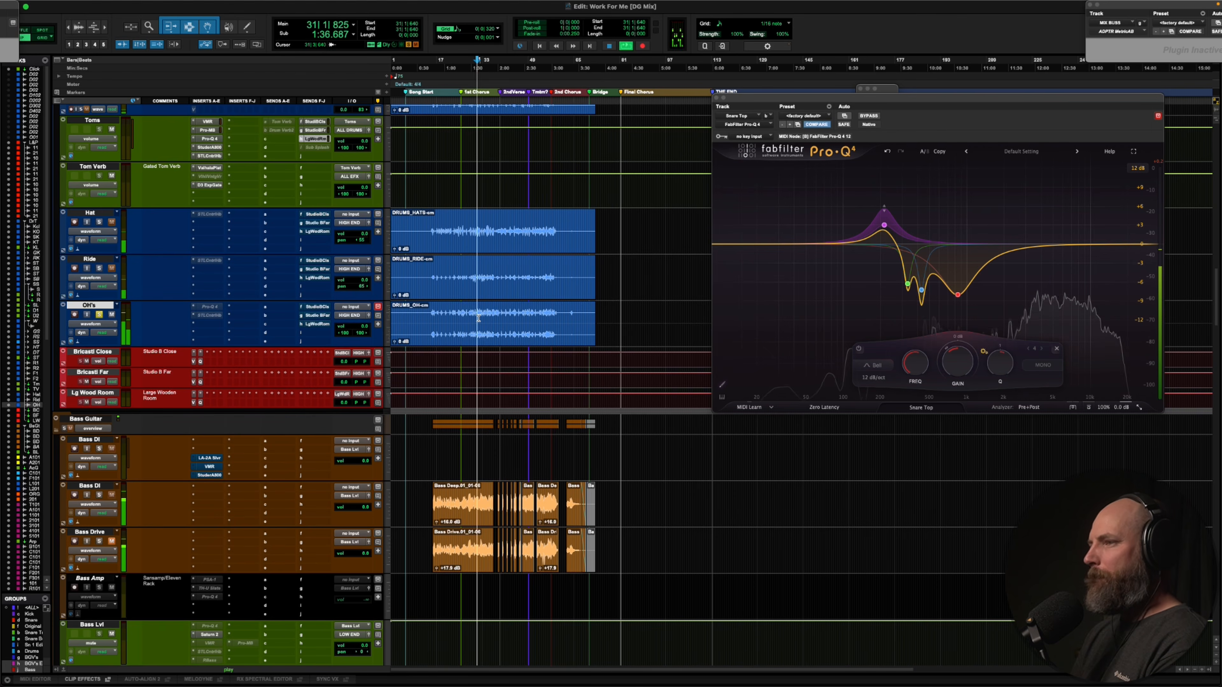
key("space")
Search the plug-ins for "50" and insert Lindell 50 Channel (stereo) on the first insert of the OH's track
left_click(194, 308)
type("50")
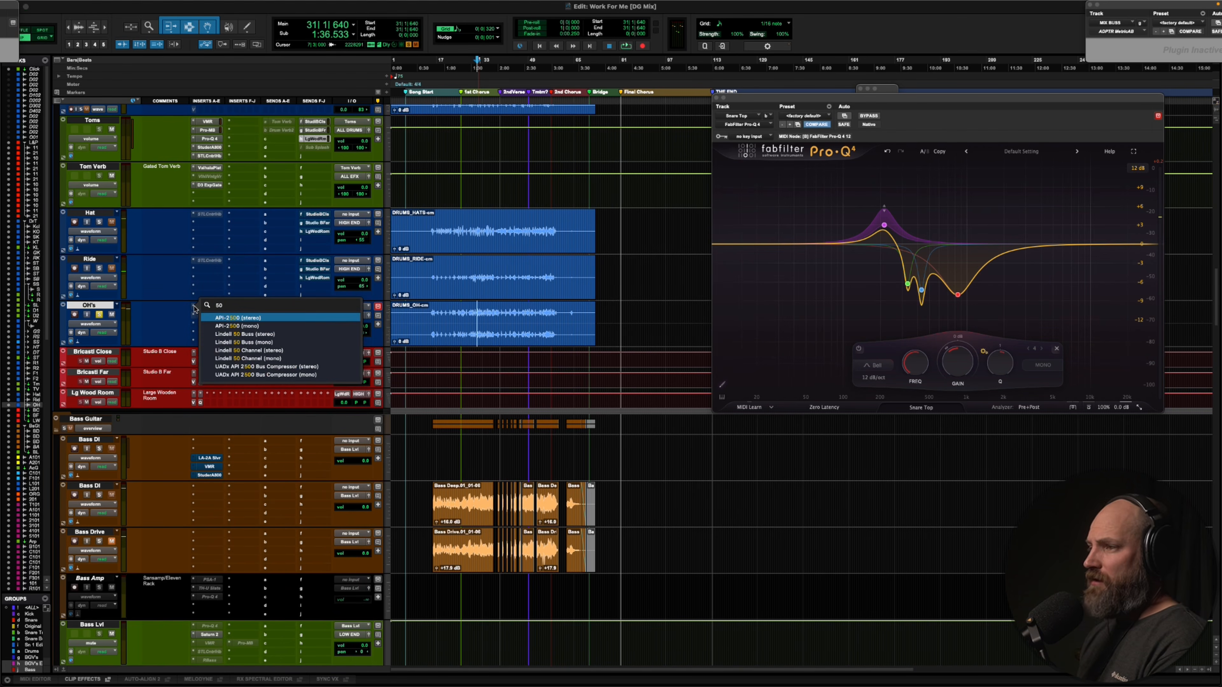
key("Down")
key("Down")
key("Down")
key("Down")
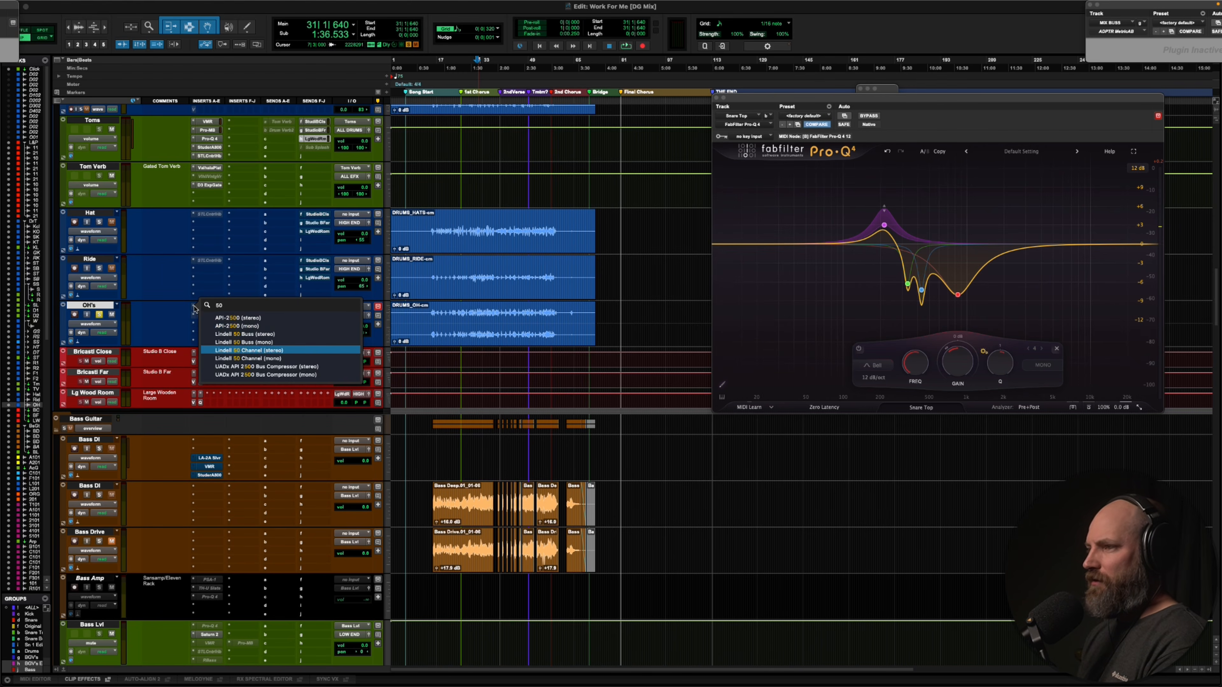
key("Return")
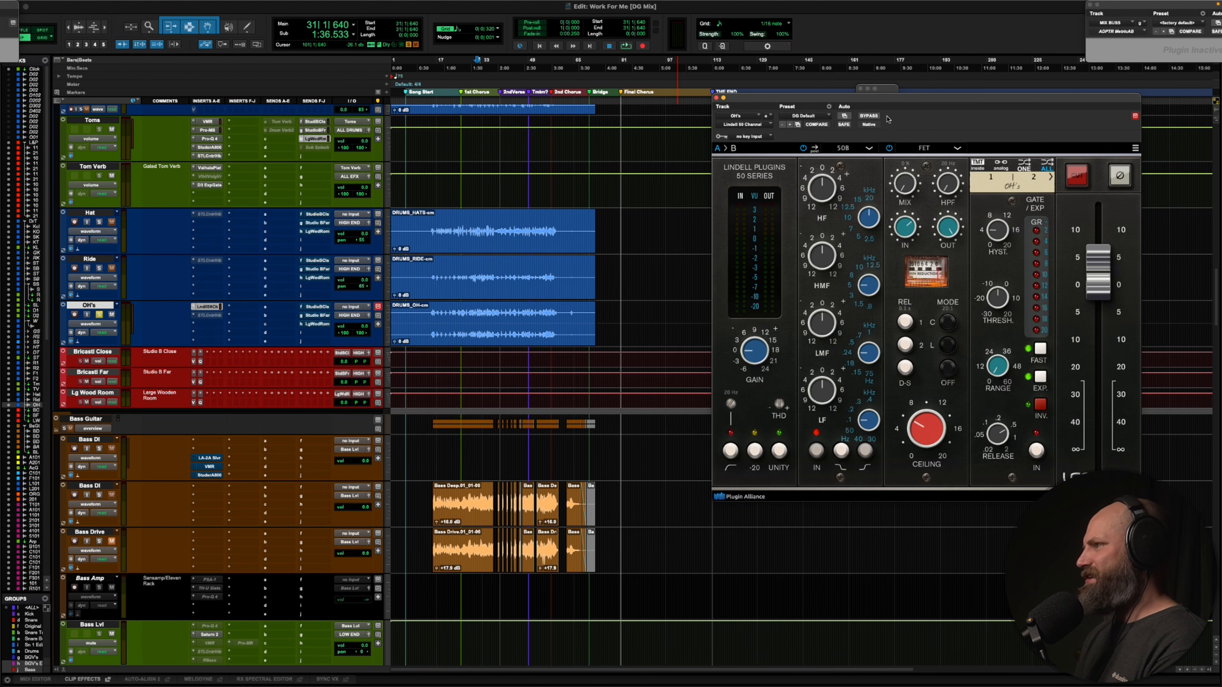
Set the FET compressor's mix on the overheads to about 53%, comparing the plug-in bypassed and active during playback
left_click_drag(895, 103, 636, 156)
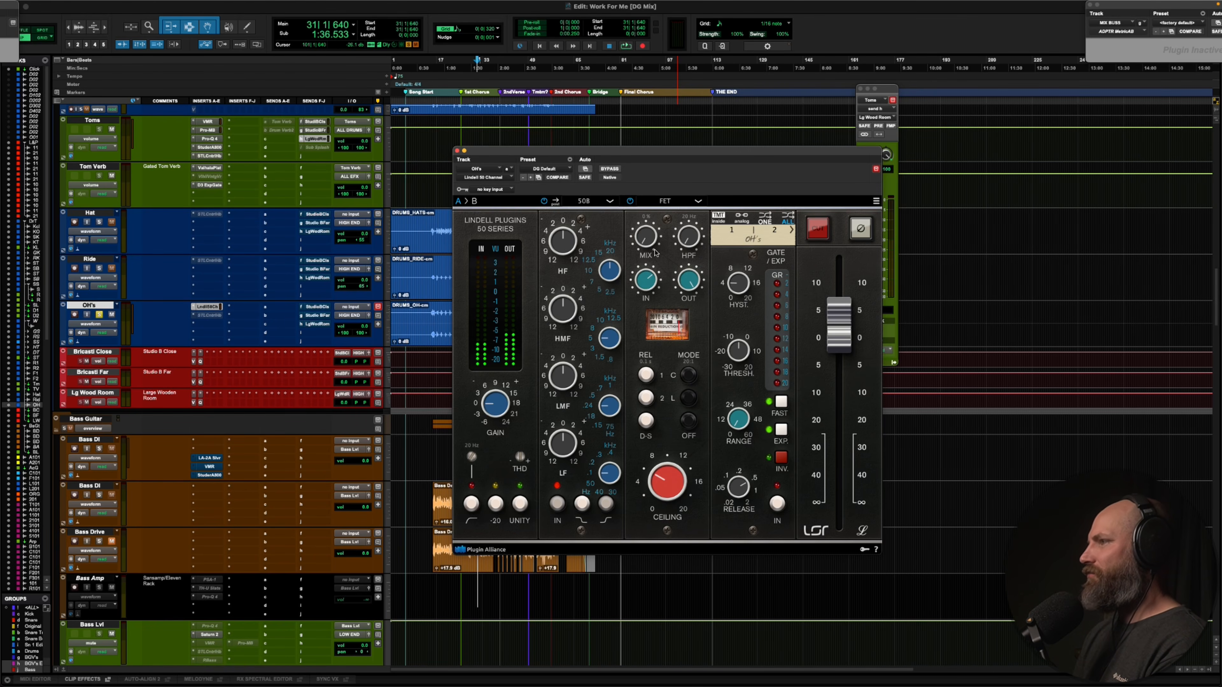
left_click_drag(649, 230, 644, 240)
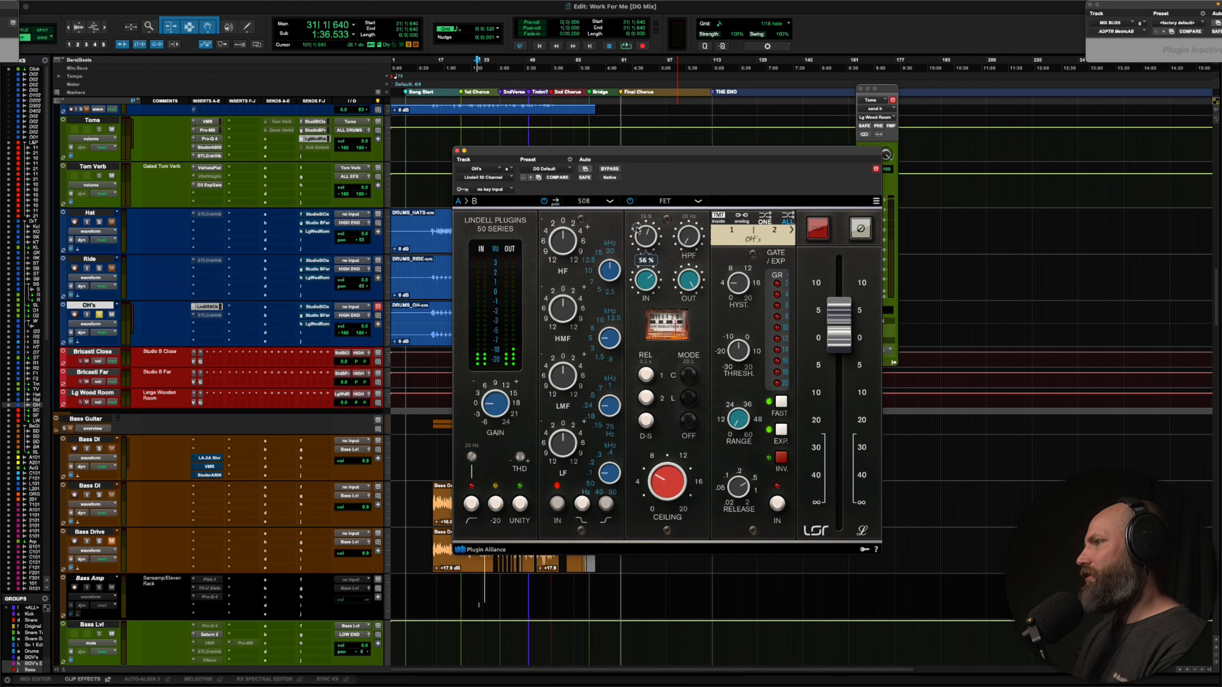
left_click_drag(637, 225, 637, 225)
key("space")
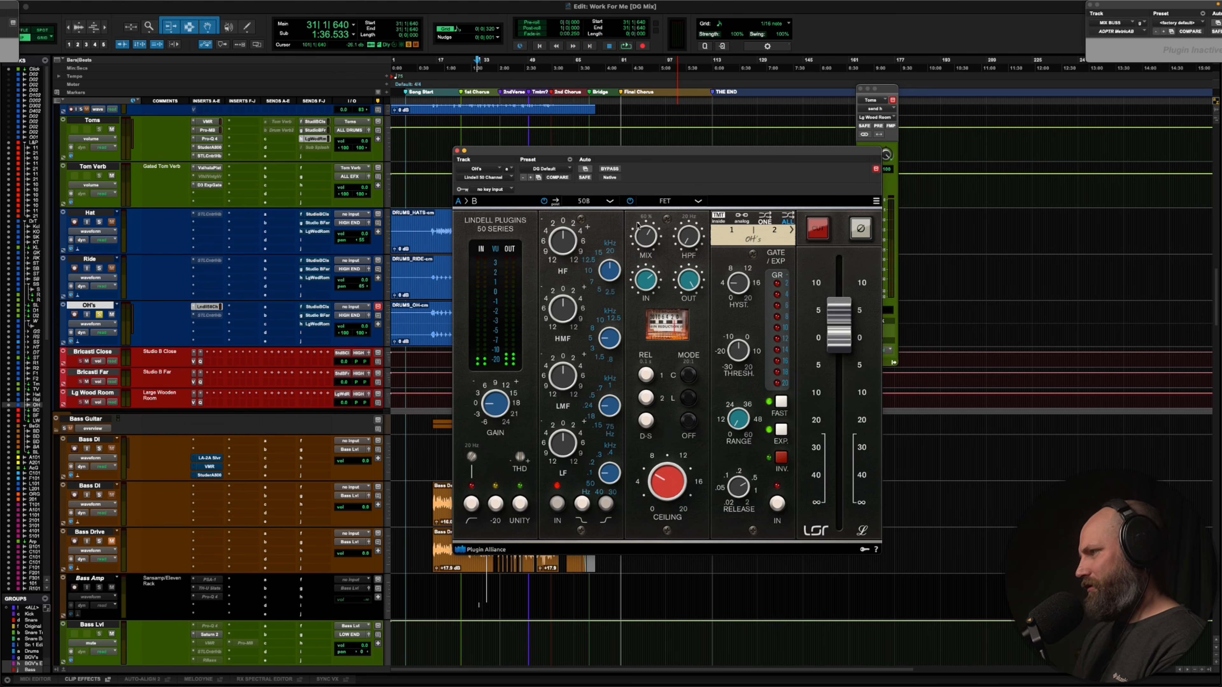
left_click(608, 169)
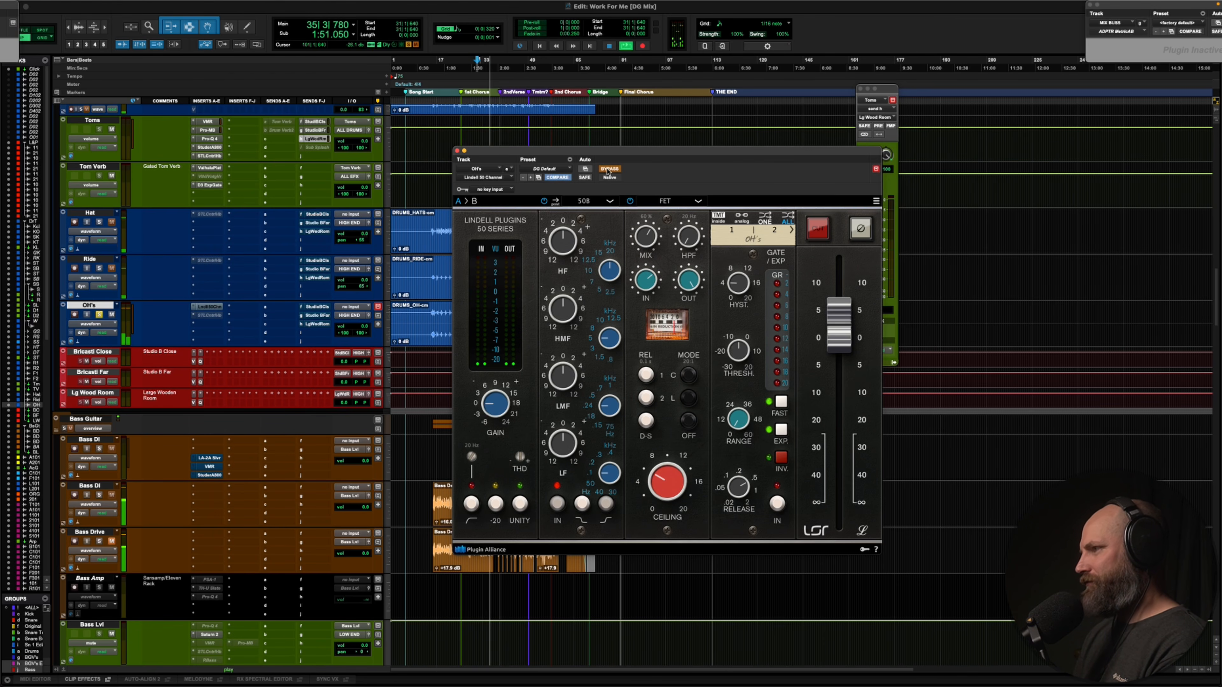
left_click(609, 169)
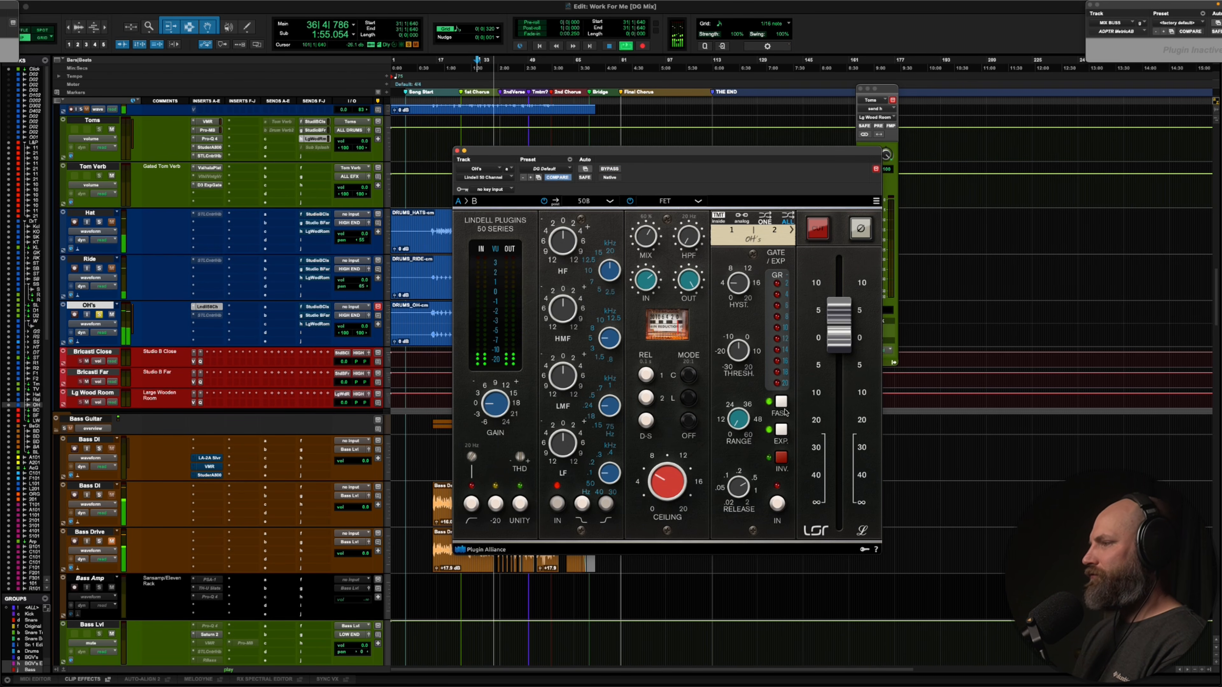
mouse_move(641, 241)
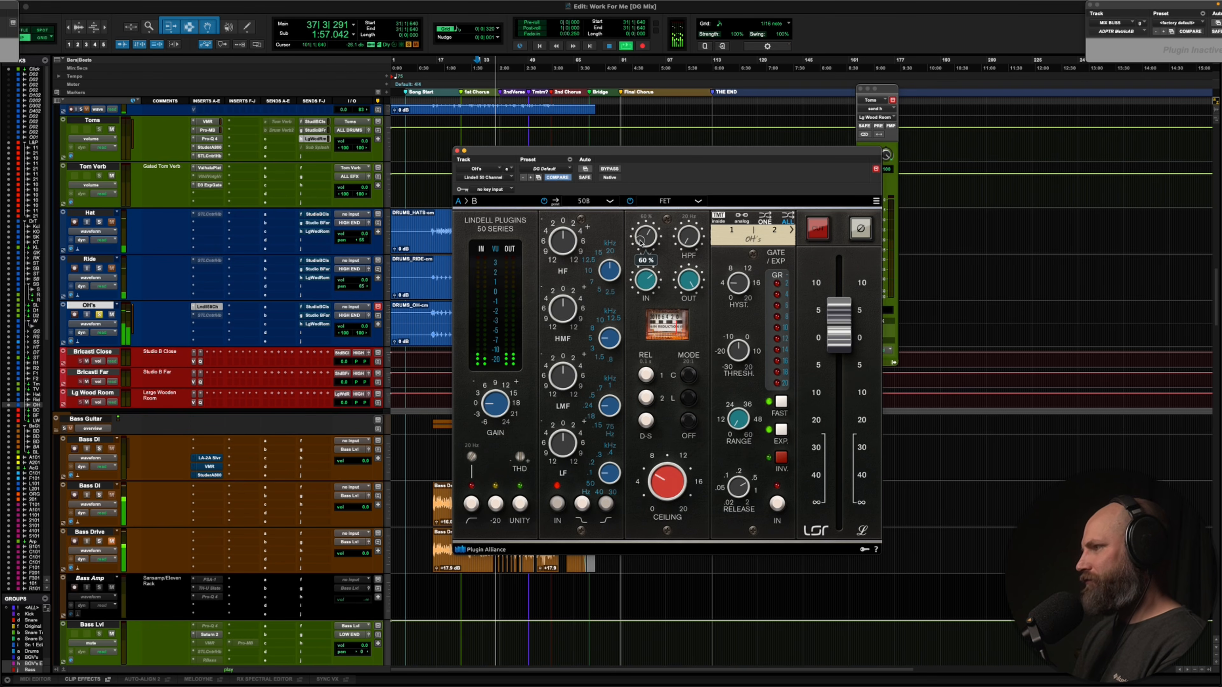
scroll(641, 241, "down", 7)
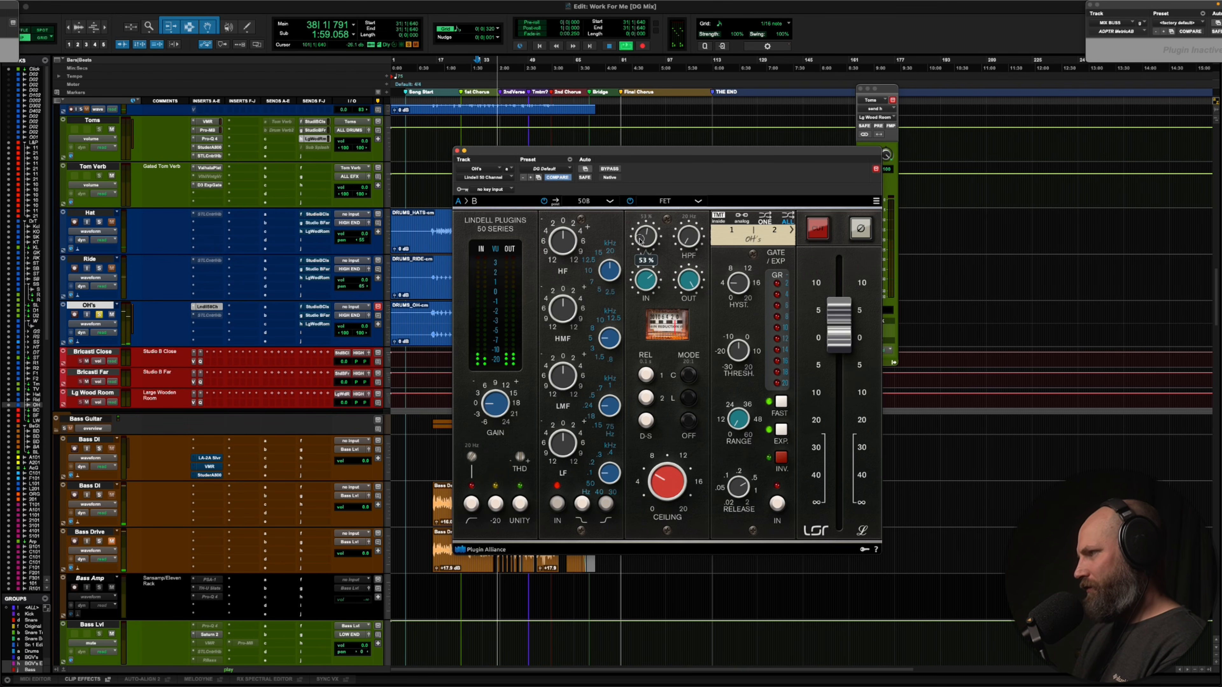
key("space")
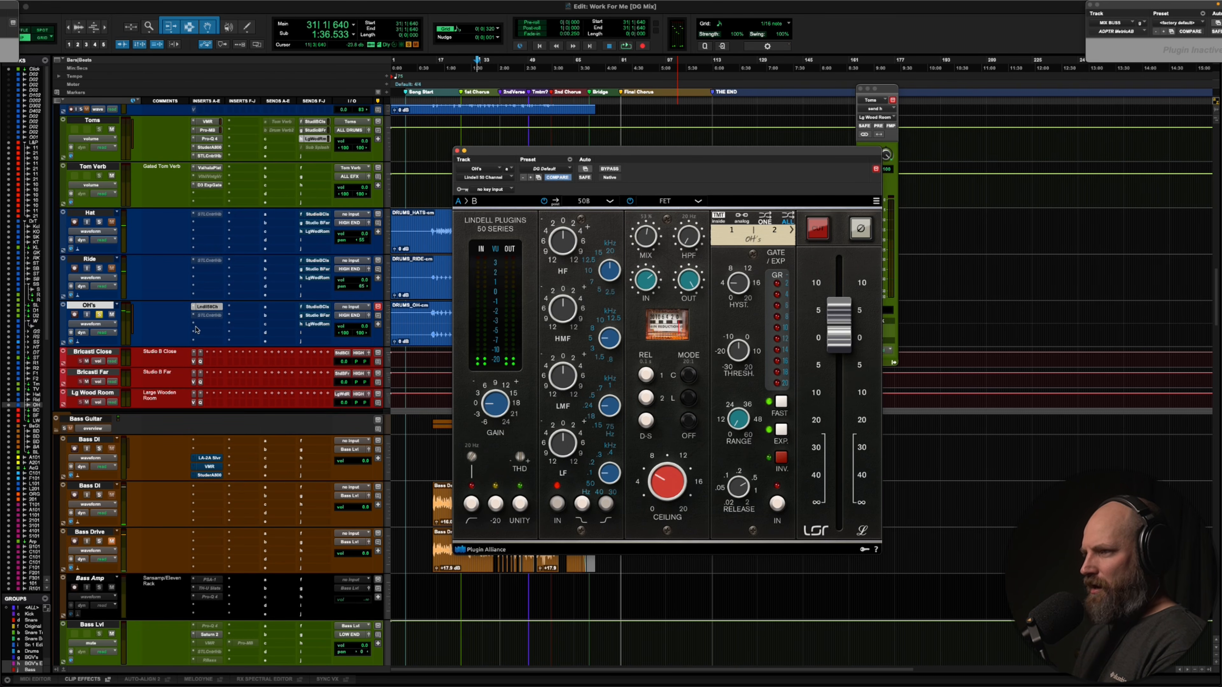
Insert FabFilter Pro-Q 4 after the Lindell on the OH's track and add a dynamic band that dips downward at about 4.1 kHz
left_click(193, 316)
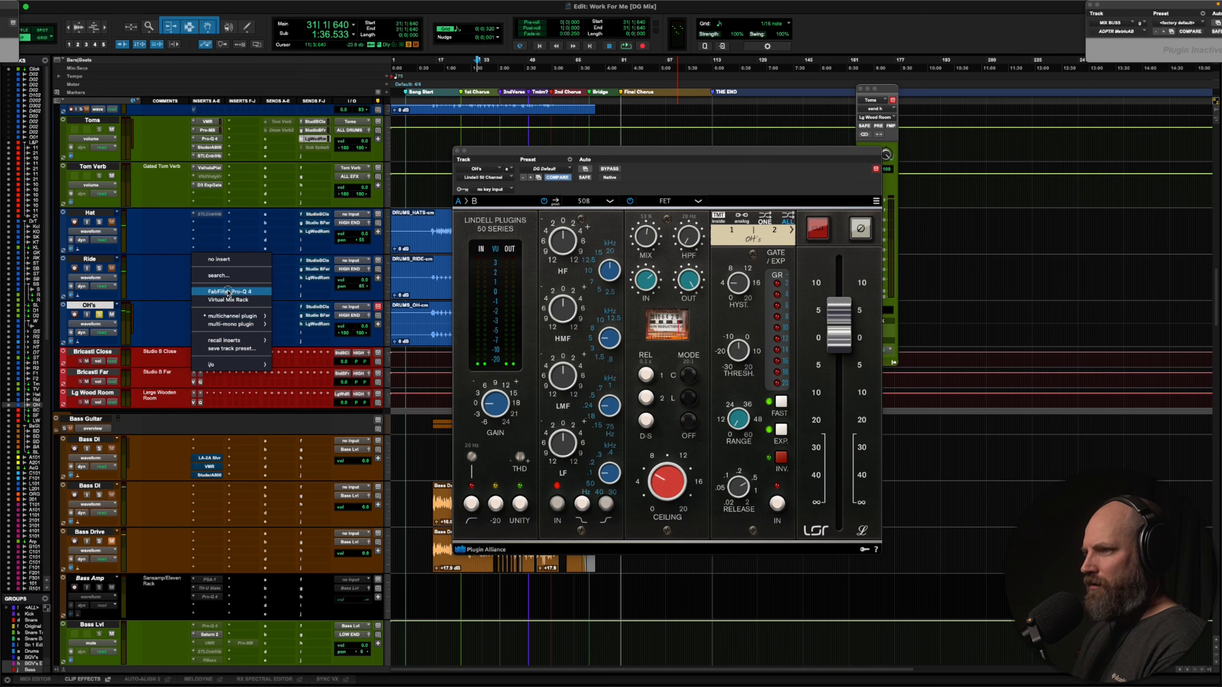
left_click(231, 291)
left_click(791, 296)
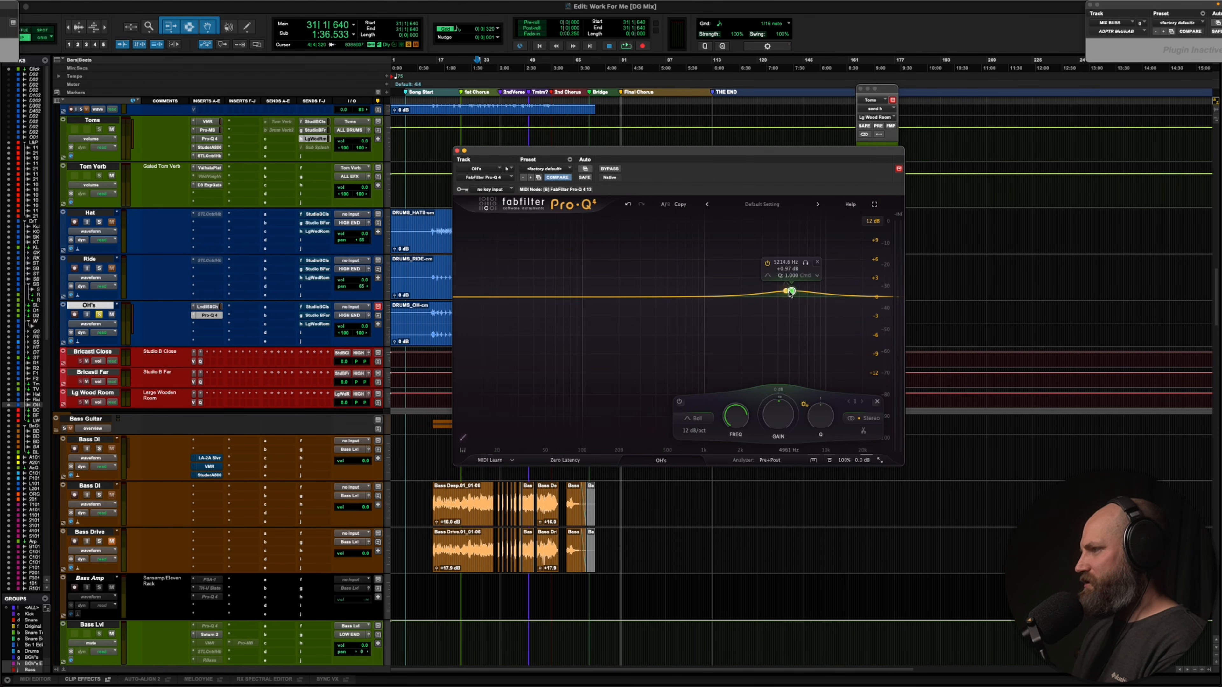
left_click_drag(791, 297, 777, 297)
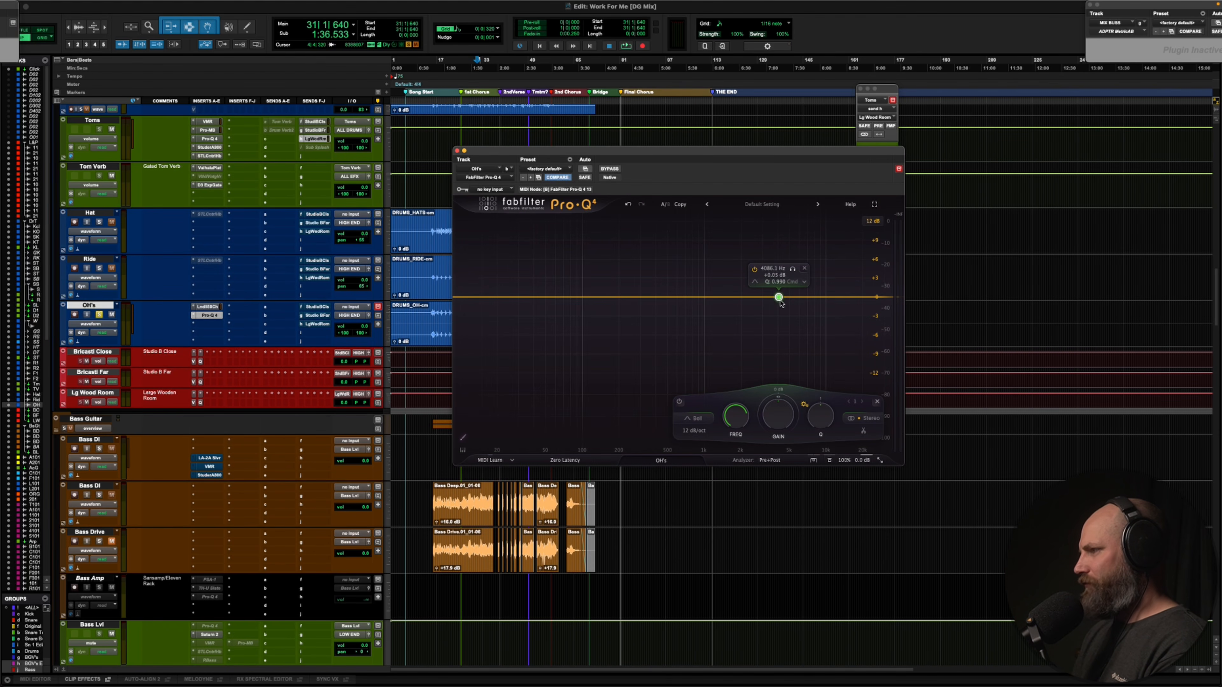
right_click(779, 298)
left_click(808, 340)
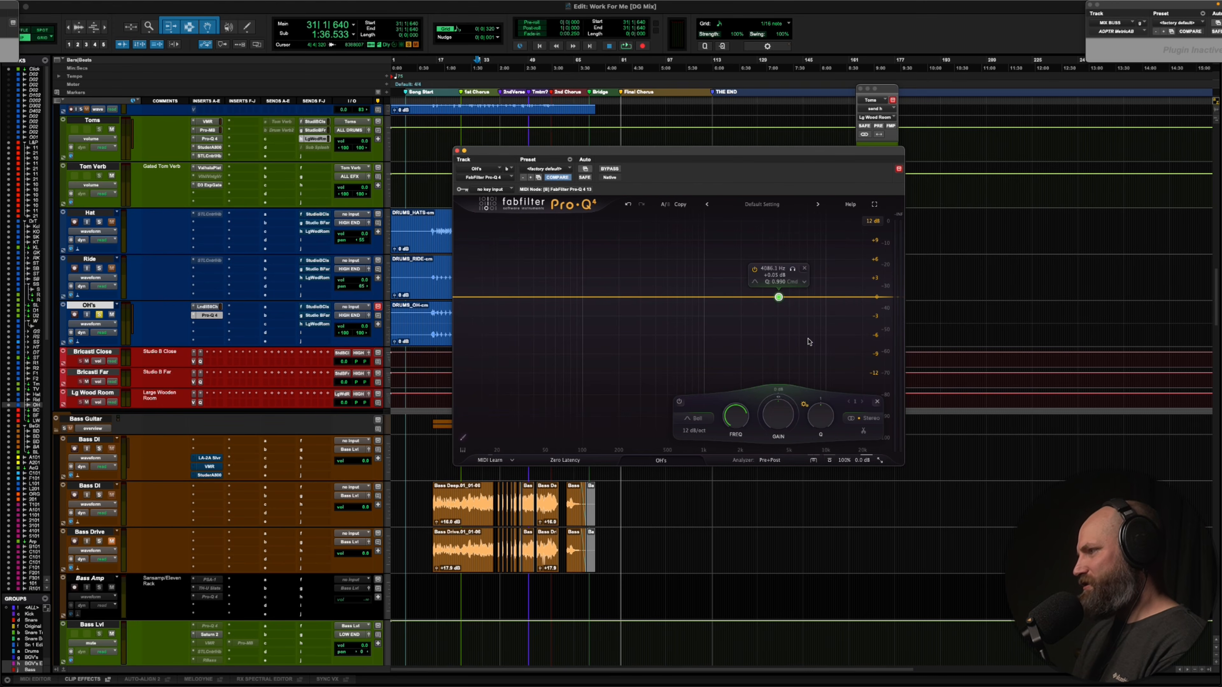
left_click_drag(779, 287, 778, 332)
Play the overheads and add a bell cut of about 7 dB near 458 Hz to their EQ
key("space")
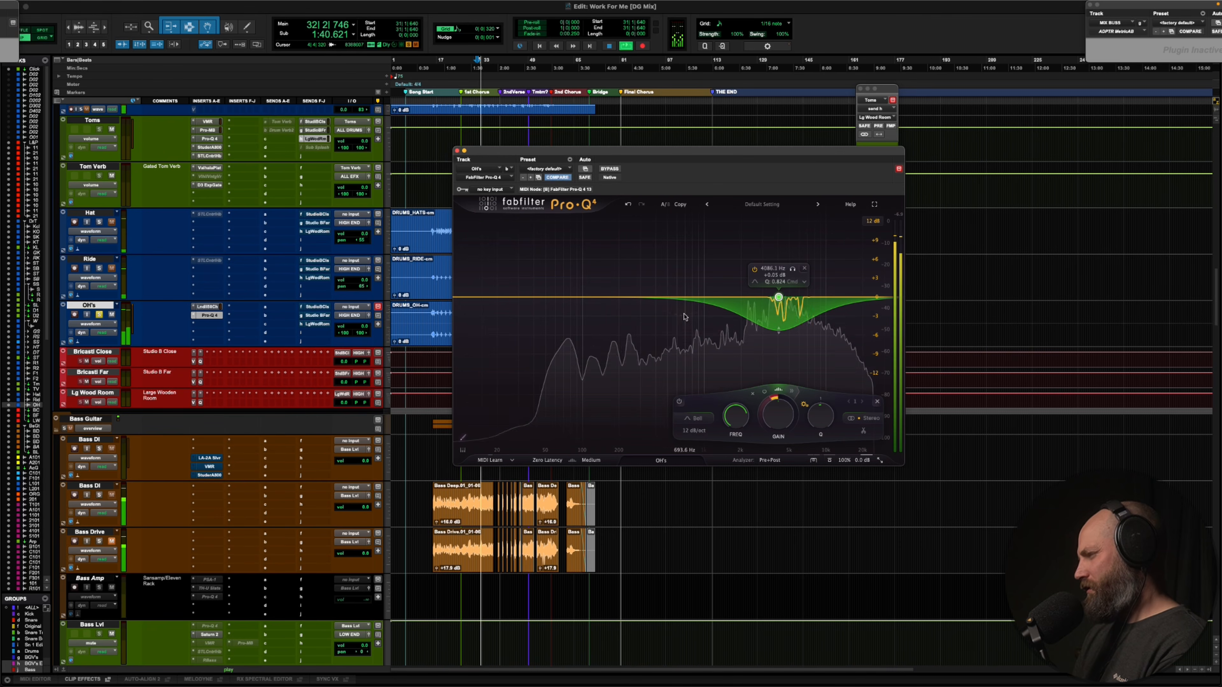
left_click_drag(673, 297, 662, 340)
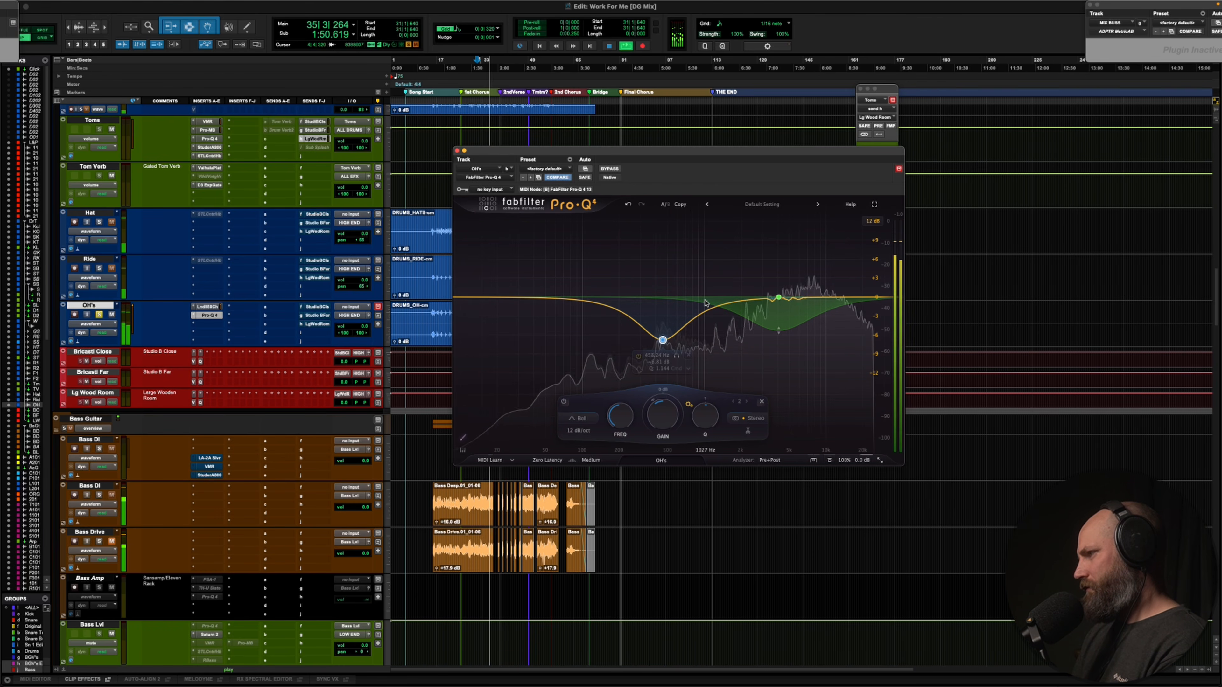
Add a second bell cut of about 3 dB just above the overheads' 458 Hz cut, comparing the EQ bypassed and active
left_click_drag(704, 303, 698, 352)
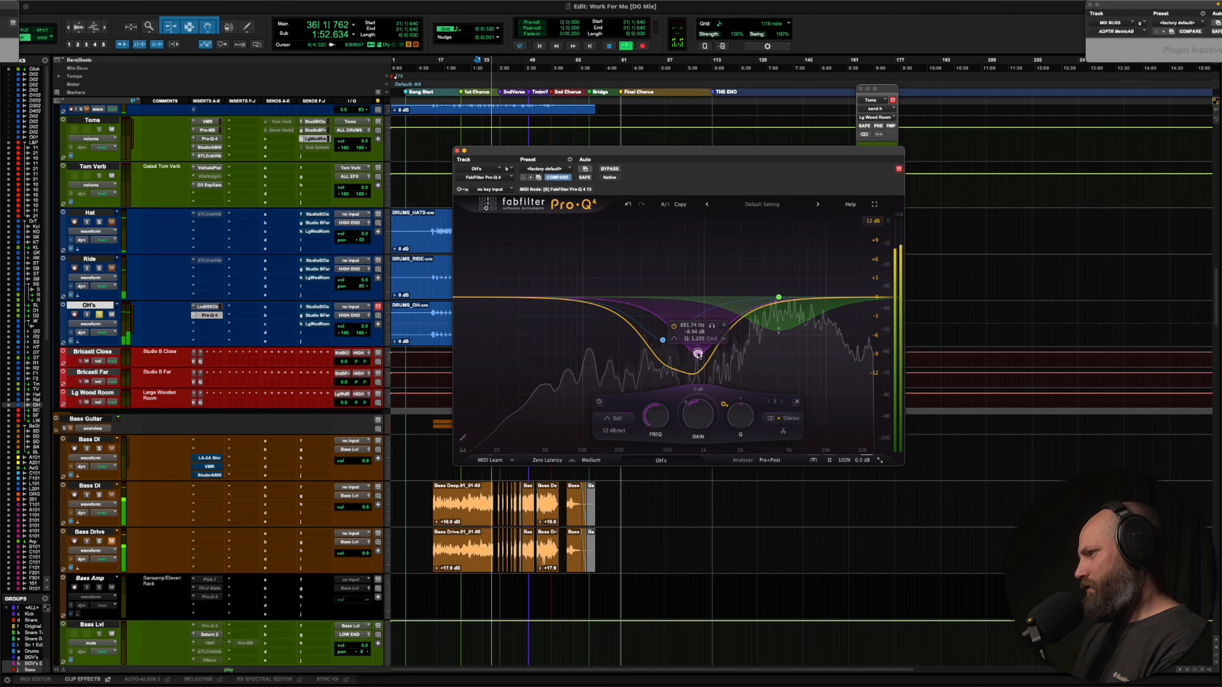
left_click_drag(696, 327, 691, 318)
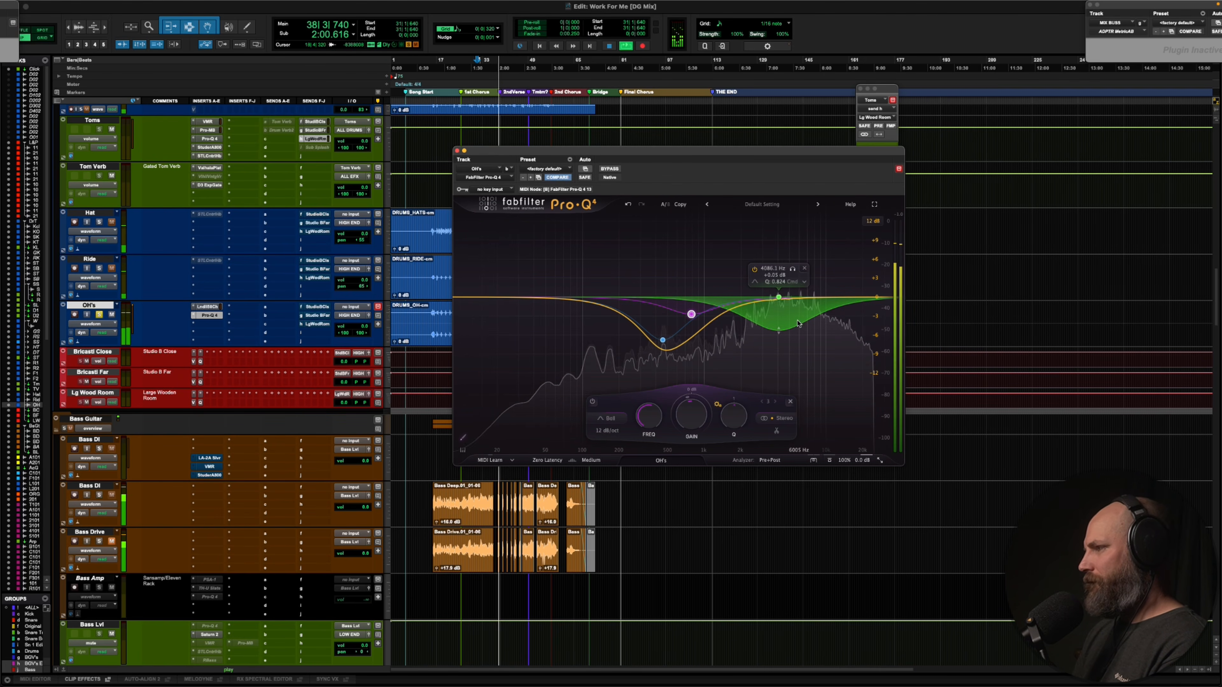
left_click(609, 169)
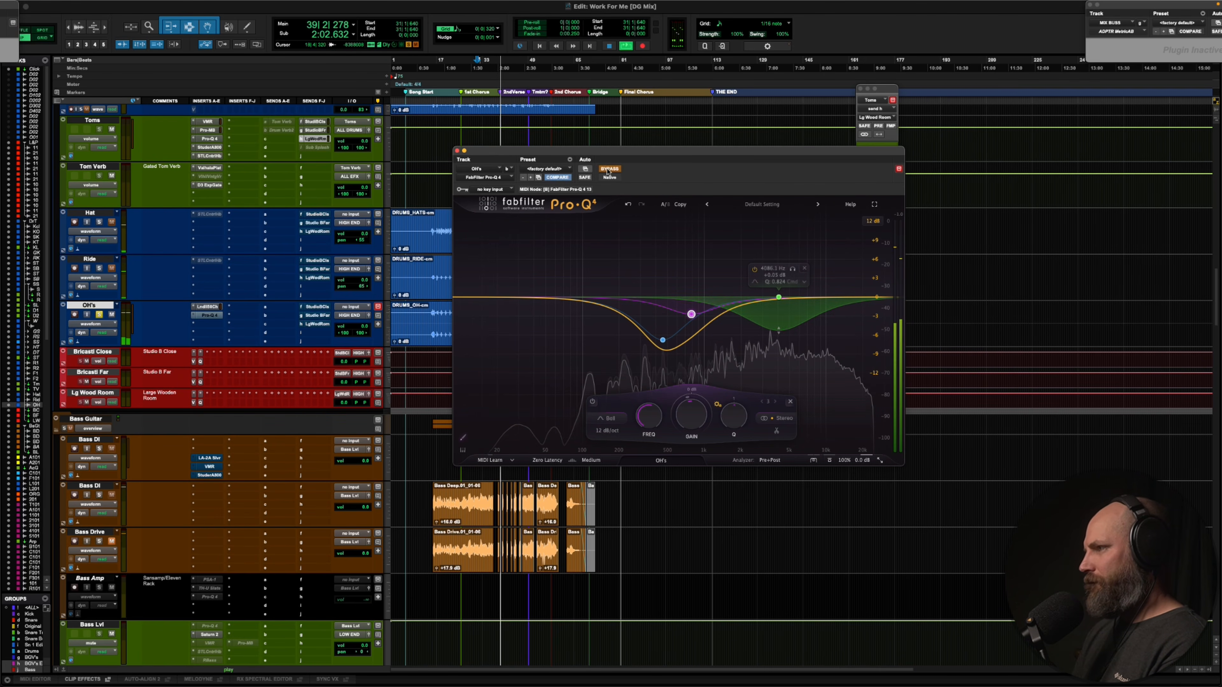
left_click(608, 169)
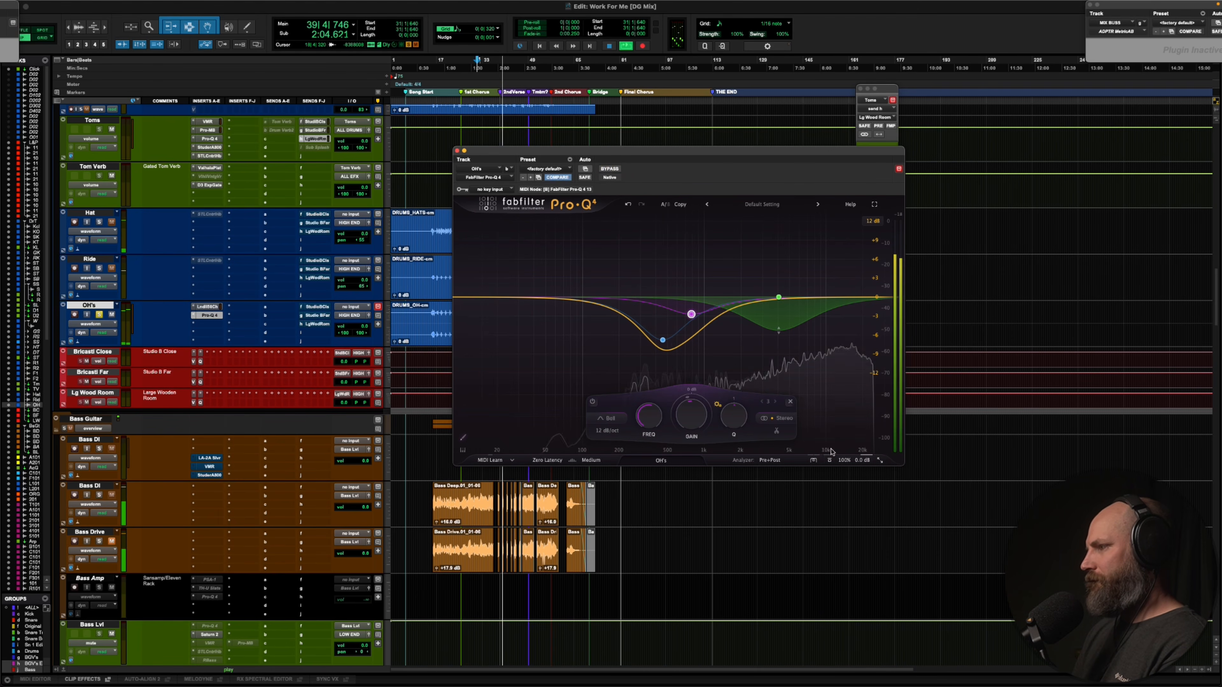
mouse_move(851, 455)
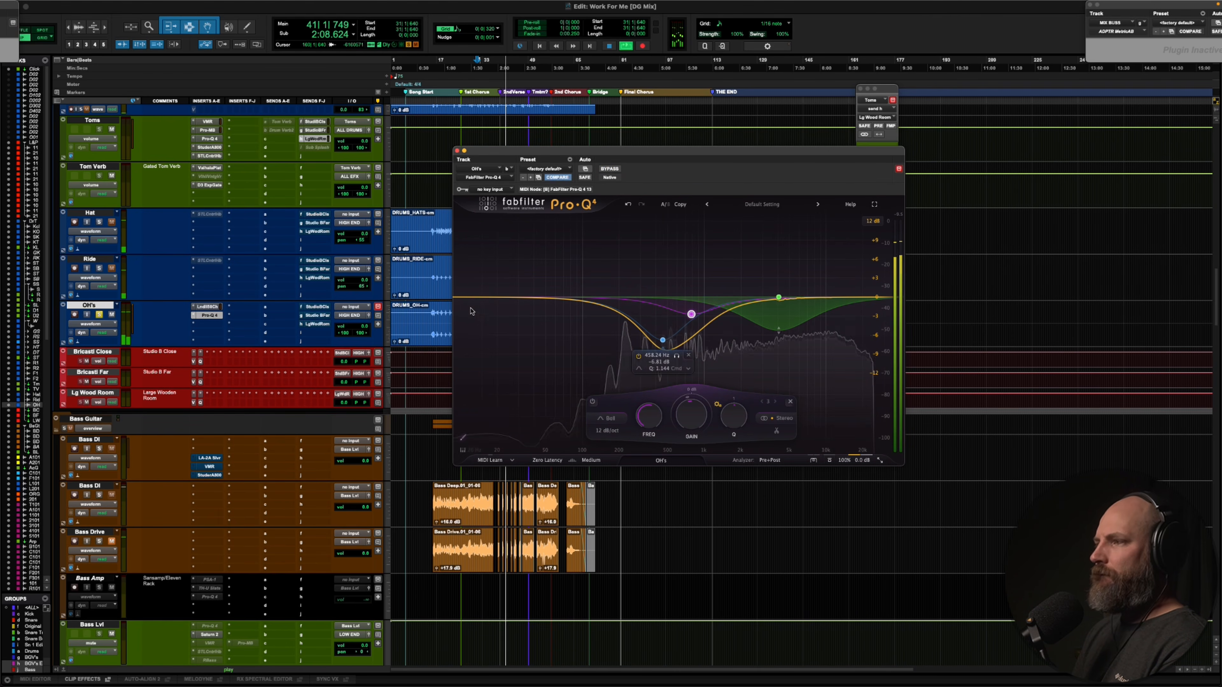
key("space")
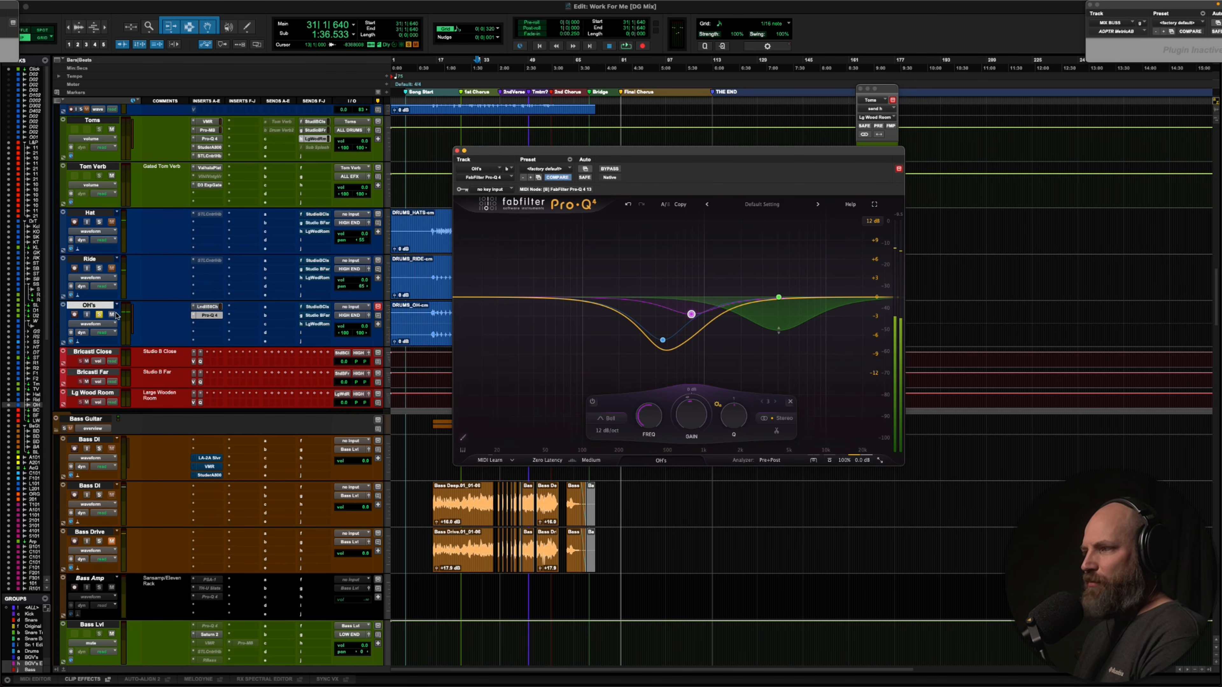
Solo the Hat and Ride tracks in place of the OH's and listen to them
left_click(99, 269)
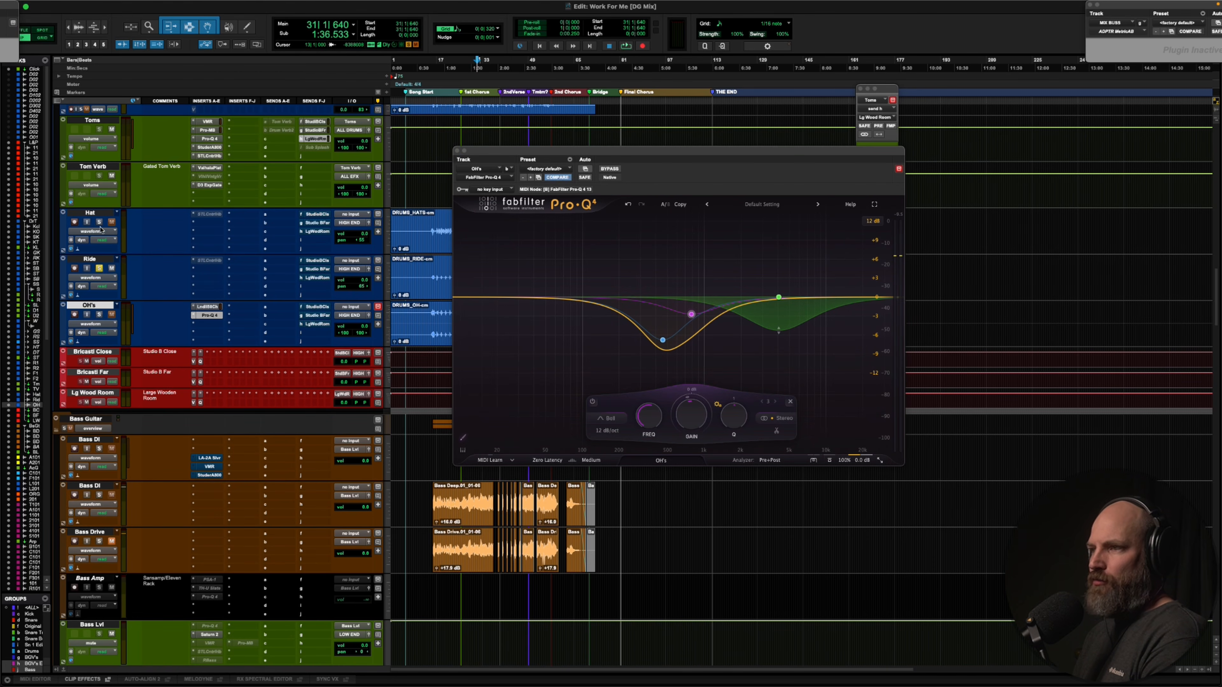
key("space")
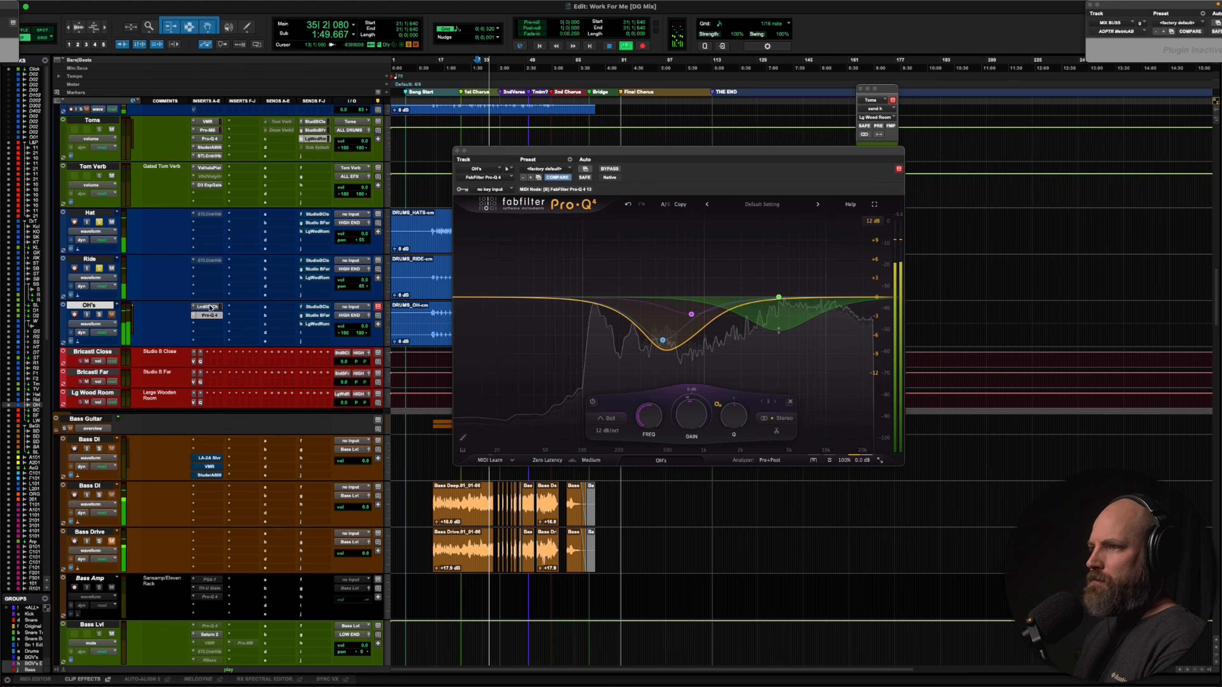
key("space")
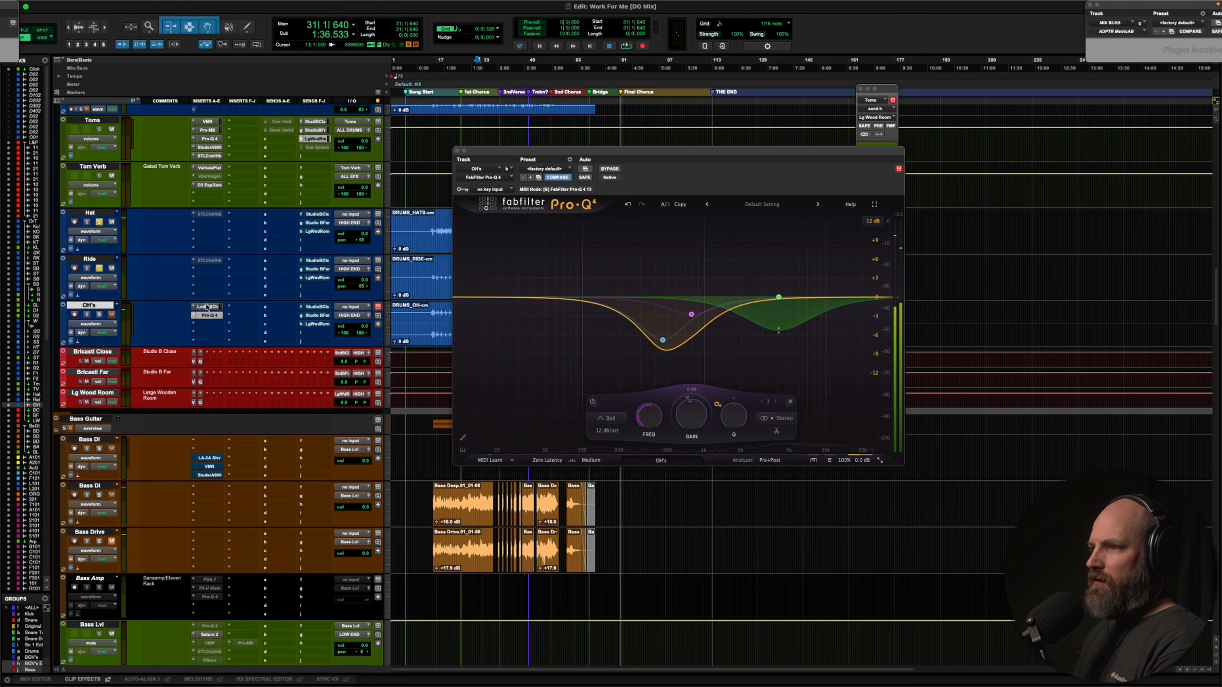
Copy the Lindell 50 Channel from the OH's track to the Hat and Ride tracks, replacing STL ControlHub on both
left_click_drag(207, 306, 213, 217)
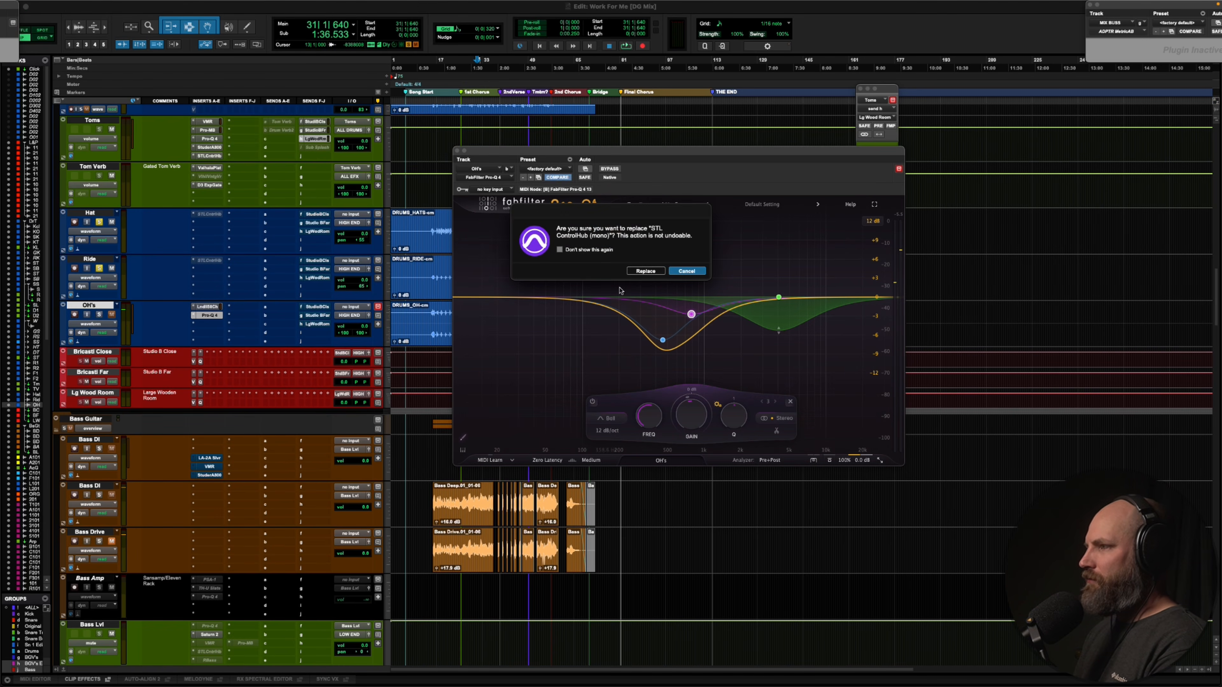
left_click(643, 271)
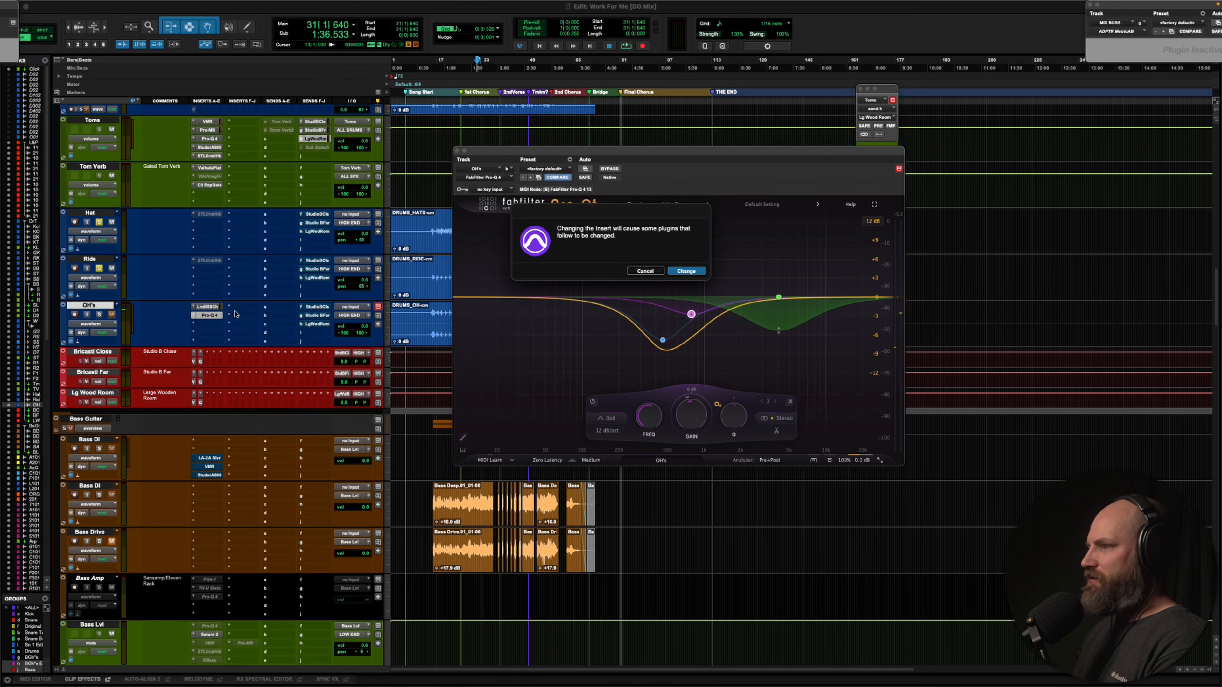
left_click(669, 272)
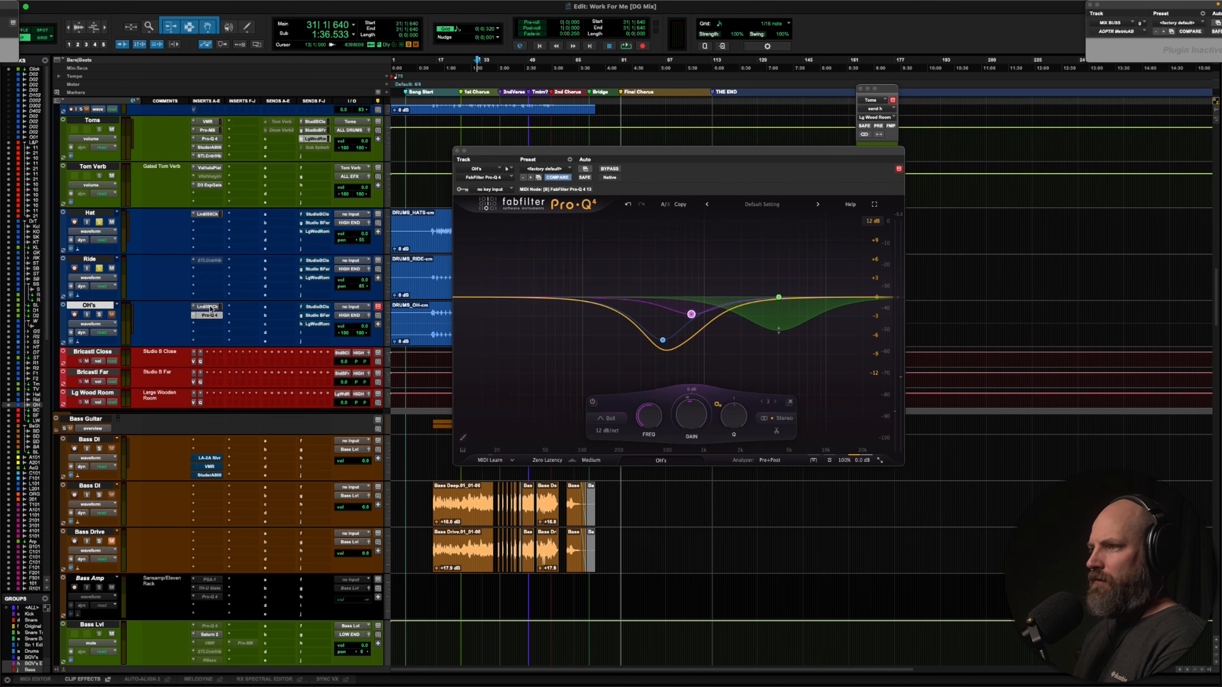
left_click_drag(208, 216, 206, 260)
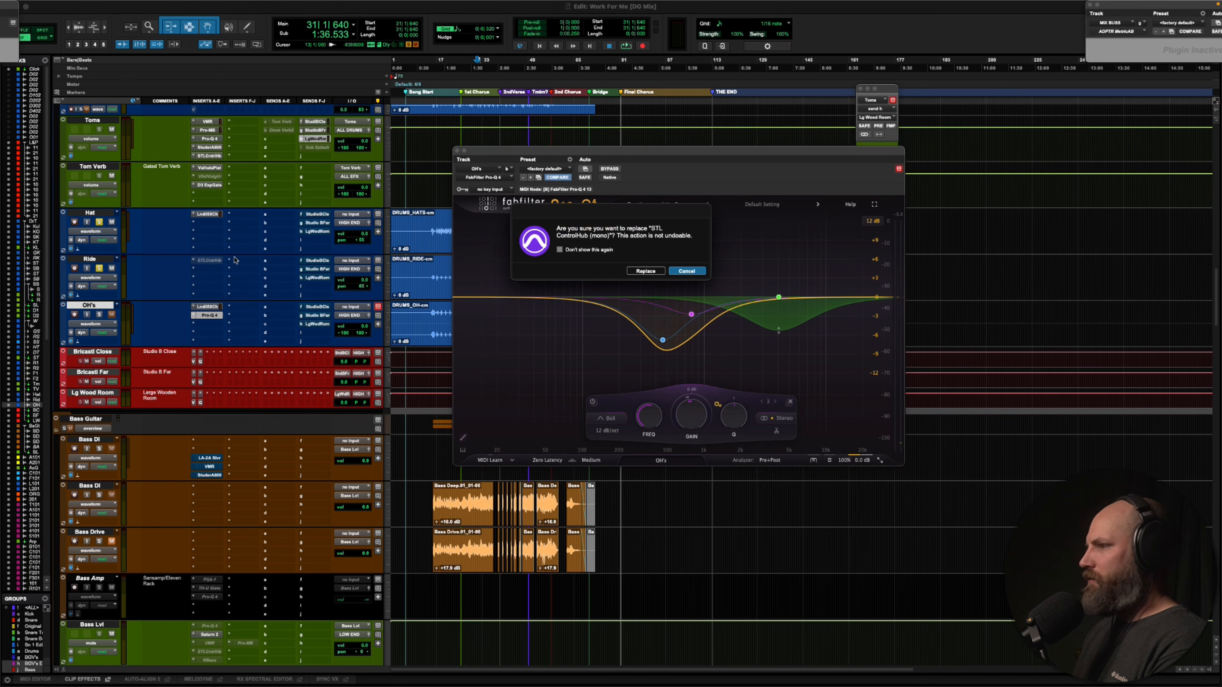
left_click(644, 271)
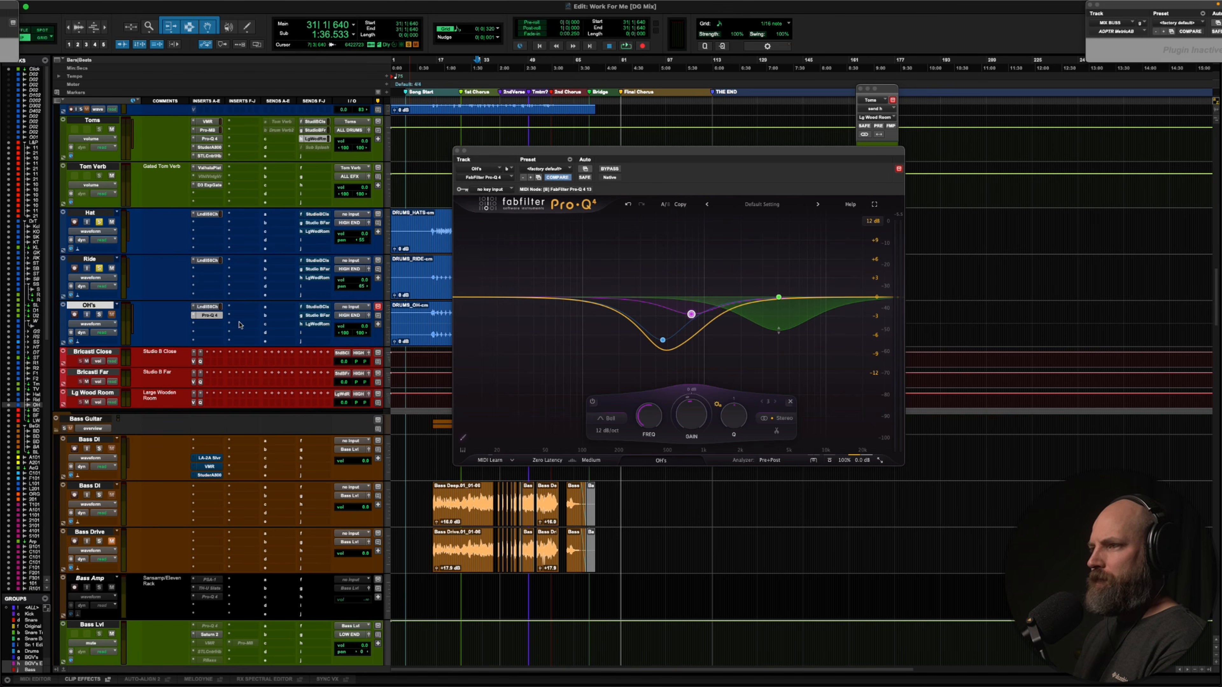
Copy Pro-Q 4 from the OH's track to the Ride's second insert and reset it to the factory default
left_click_drag(208, 320, 214, 275)
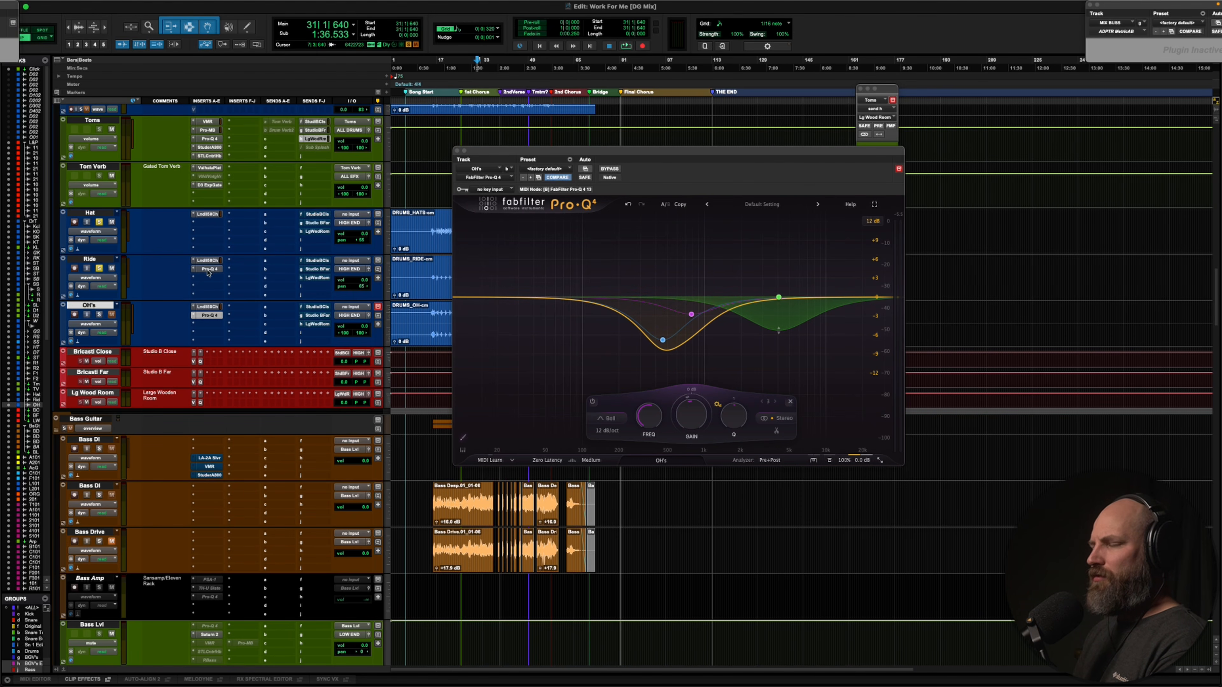
left_click(207, 269)
left_click(548, 168)
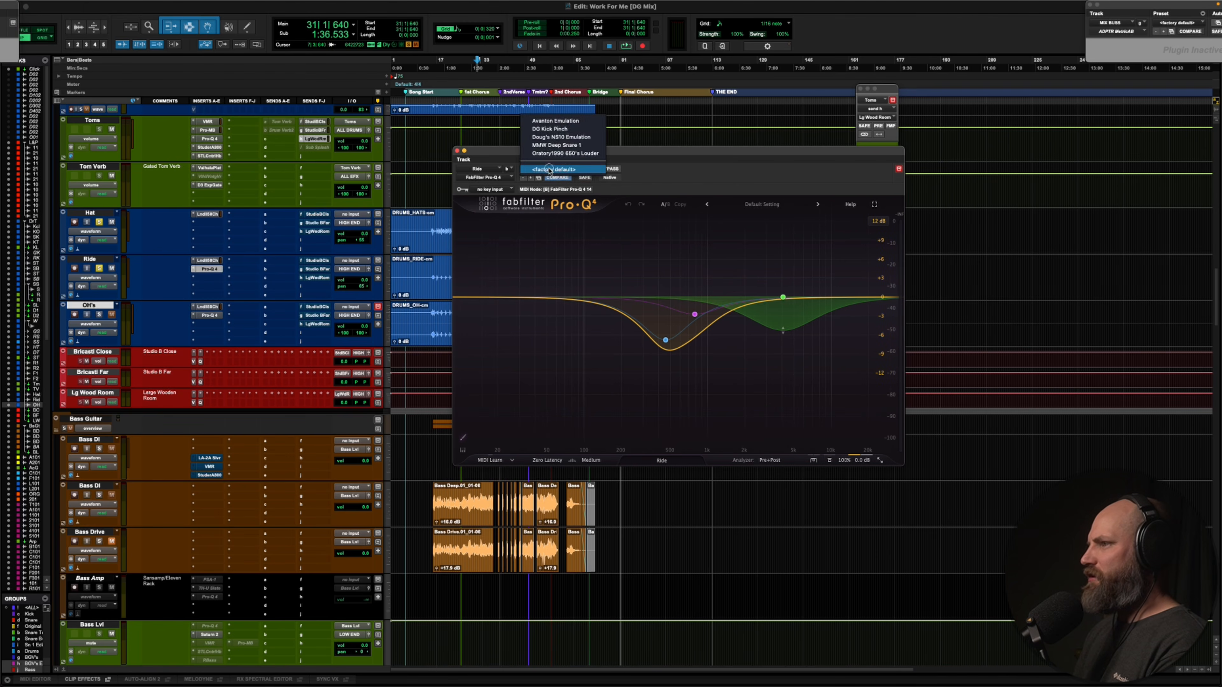
left_click(565, 169)
Play the Ride track and add an EQ cut of about 4.6 dB near 3.5 kHz plus two overlapping low-mid cuts
left_click(90, 261)
key("space")
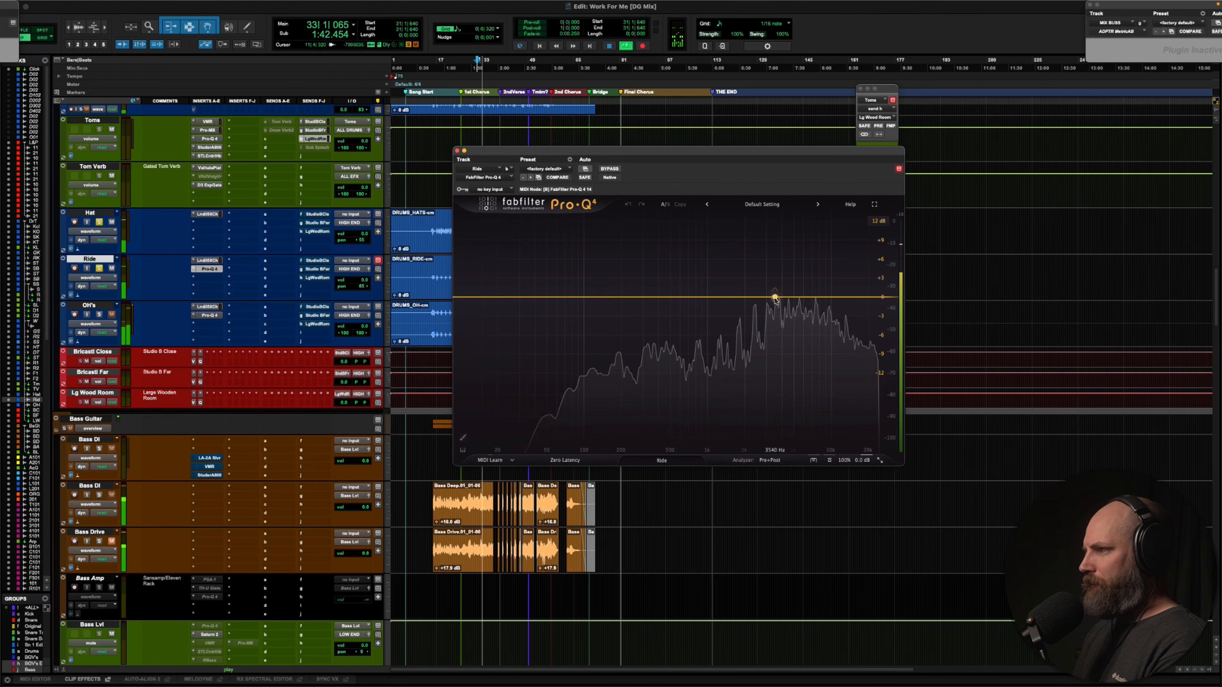
left_click_drag(774, 298, 774, 327)
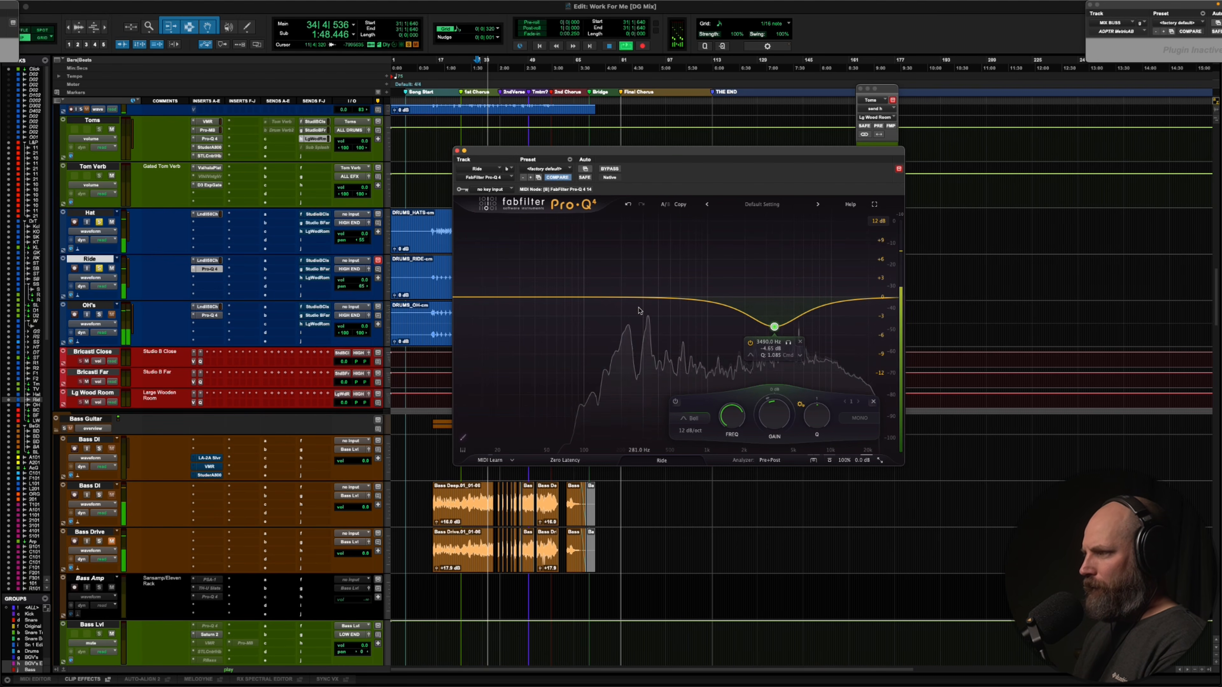
left_click_drag(635, 298, 694, 329)
scroll(696, 335, "up", 3)
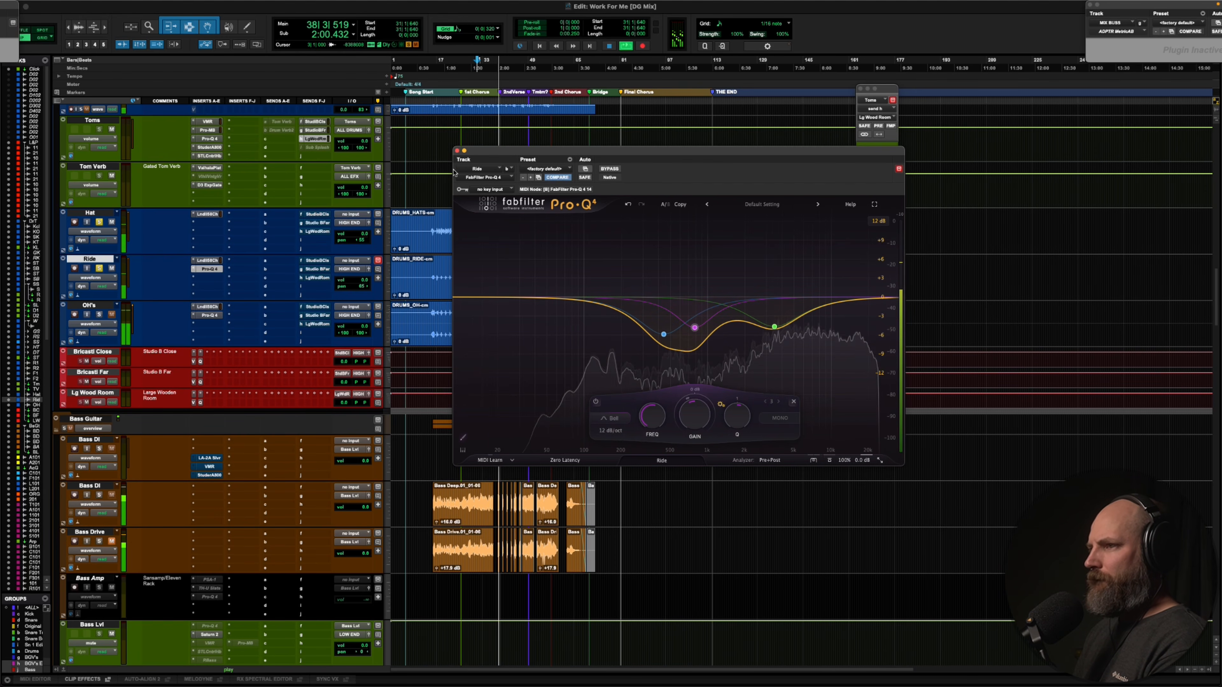
left_click(456, 151)
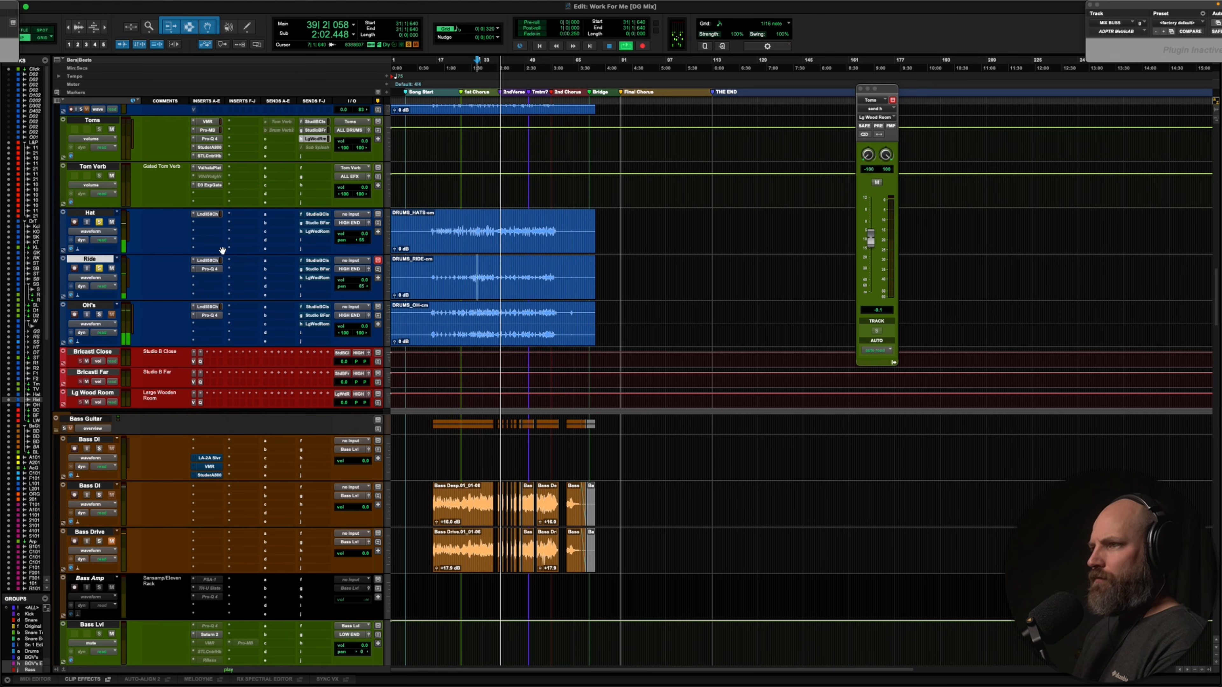
Copy Pro-Q 4 to the Hat track's second insert and open the Hat's Lindell 50 Channel during playback
left_click(212, 222)
left_click(208, 214)
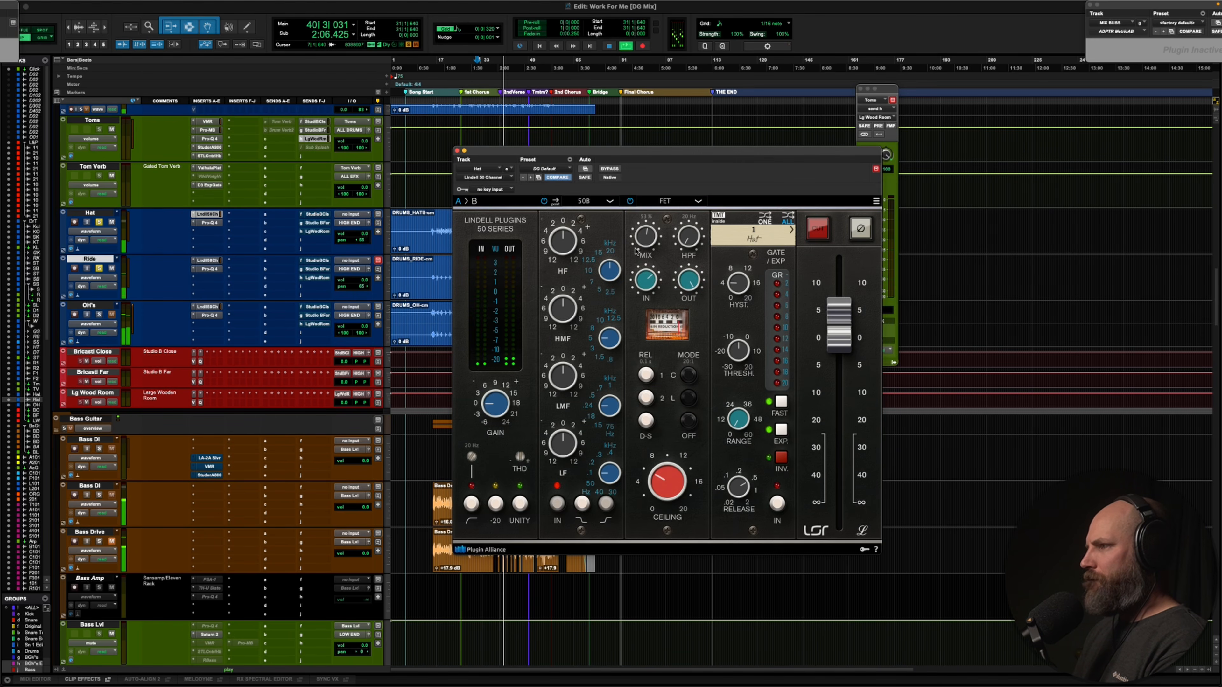
mouse_move(577, 219)
left_mouse_down()
mouse_move(576, 206)
mouse_move(573, 229)
left_mouse_up()
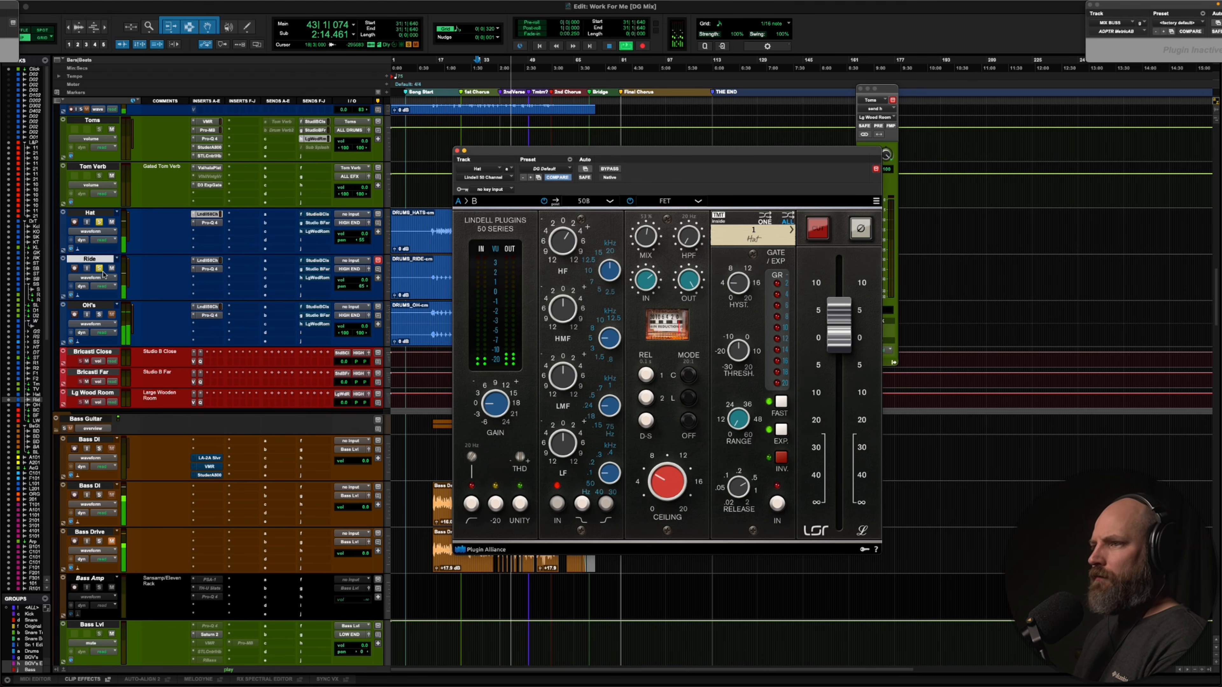
Delete the unused Worship Sn, Worship Snare, Rock Snare, Snare Samps, High Toms, Deep Toms and Samp Toms Lvl tracks, then close the plug-in window
scroll(157, 329, "up", 10)
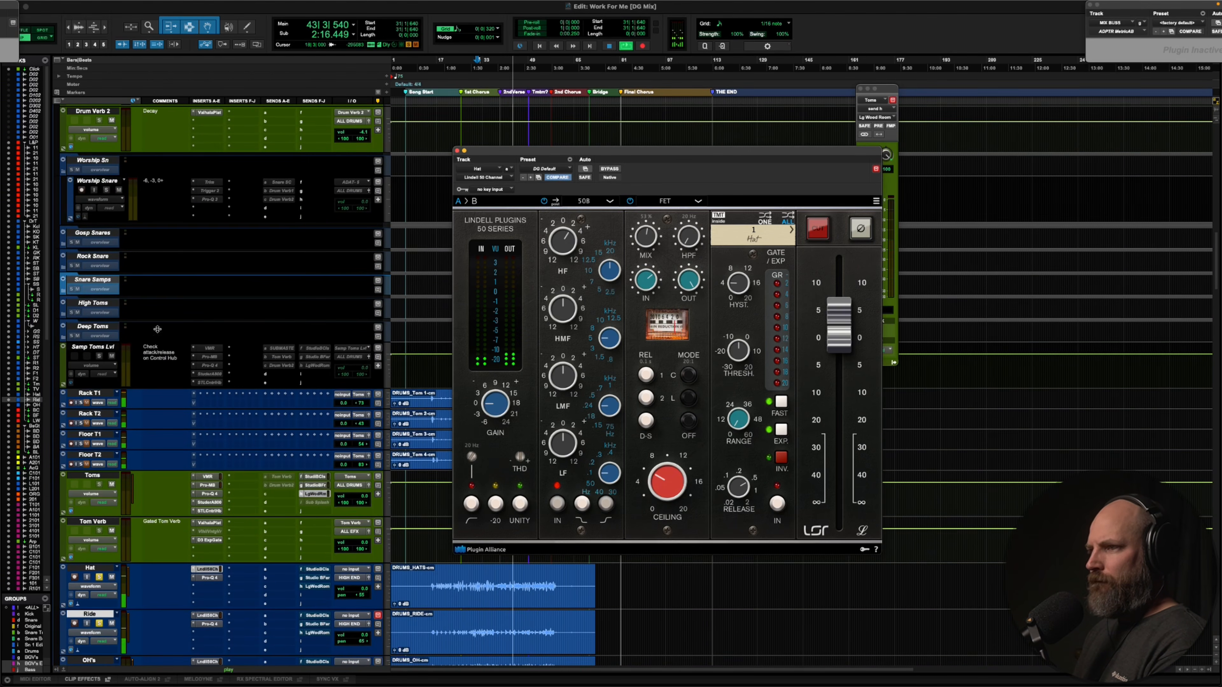
scroll(108, 392, "up", 5)
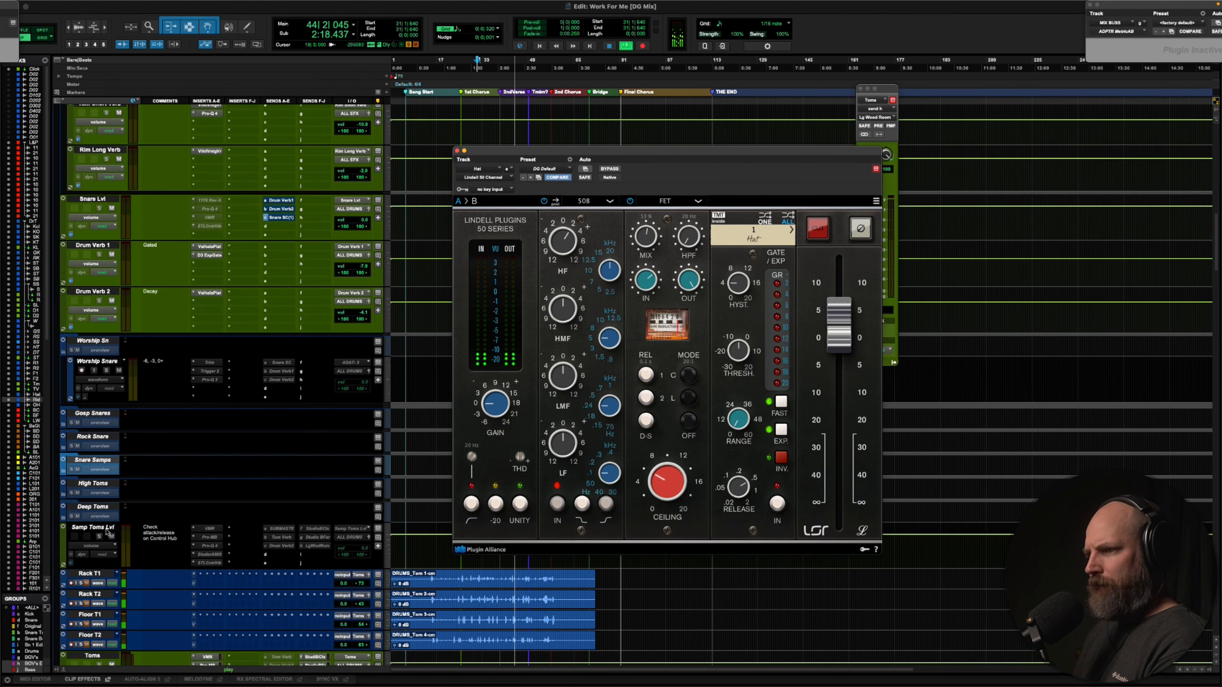
key("space")
left_click(100, 531)
scroll(104, 446, "up", 1)
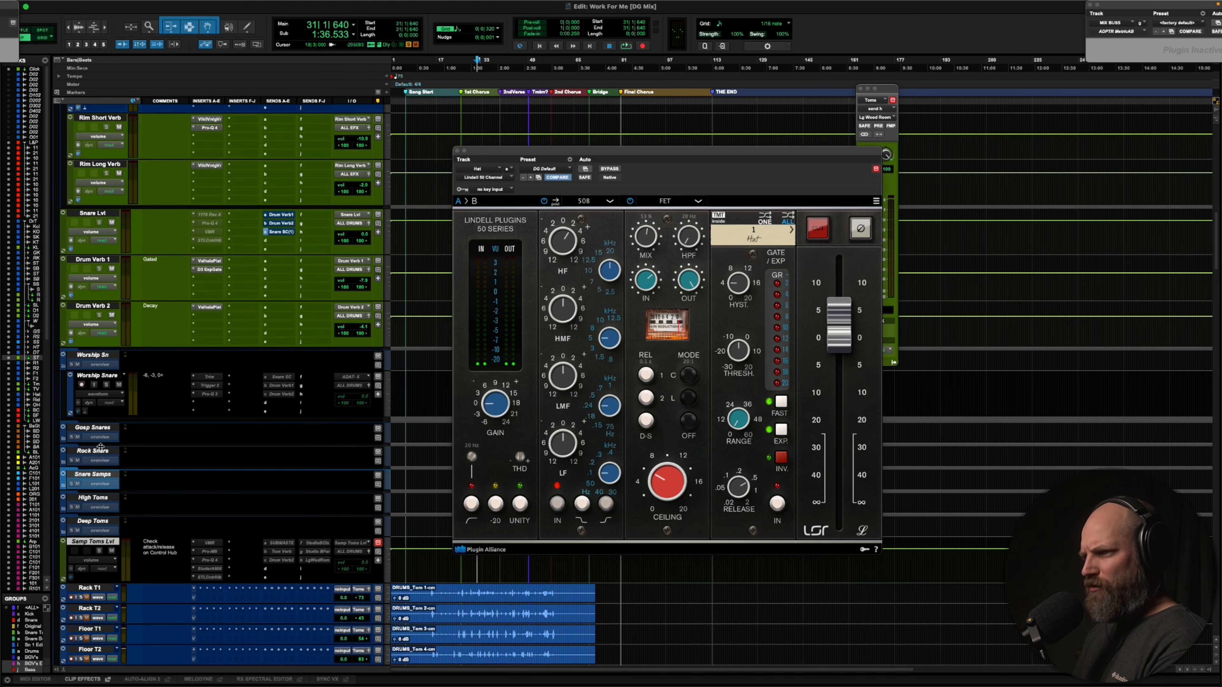
left_click(96, 450, "shift")
scroll(142, 450, "up", 6)
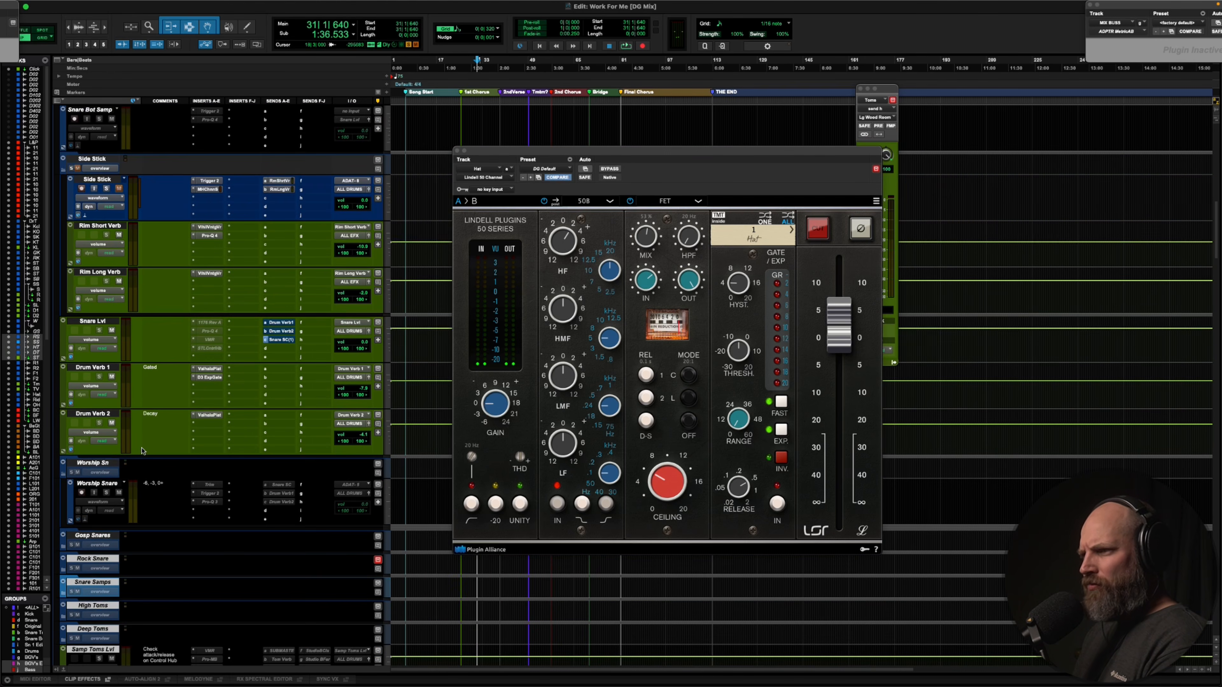
left_click(115, 463, "shift")
scroll(144, 478, "up", 6)
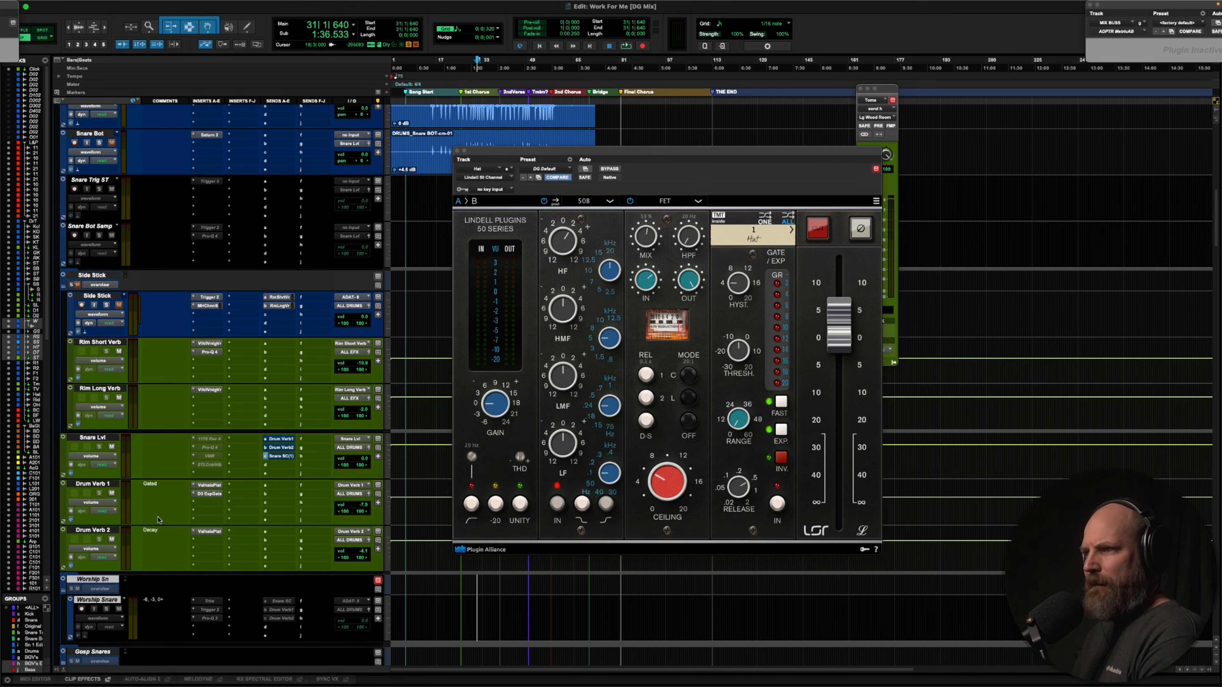
scroll(159, 520, "down", 6)
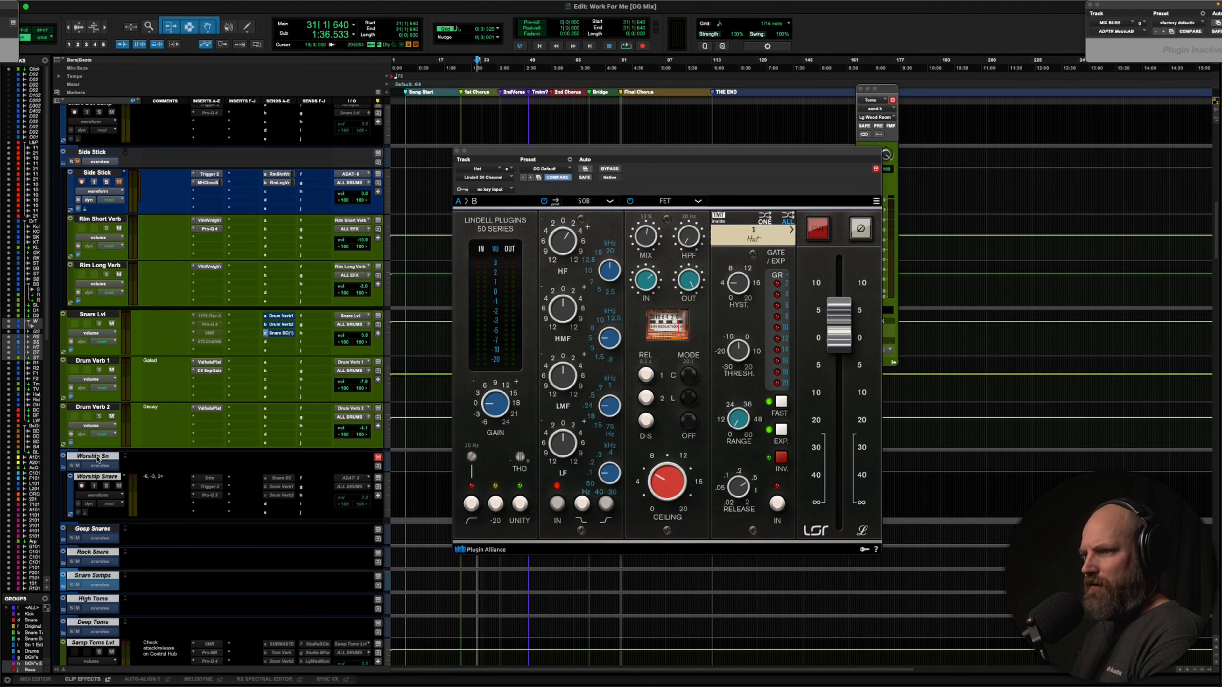
right_click(97, 457)
left_click(124, 575)
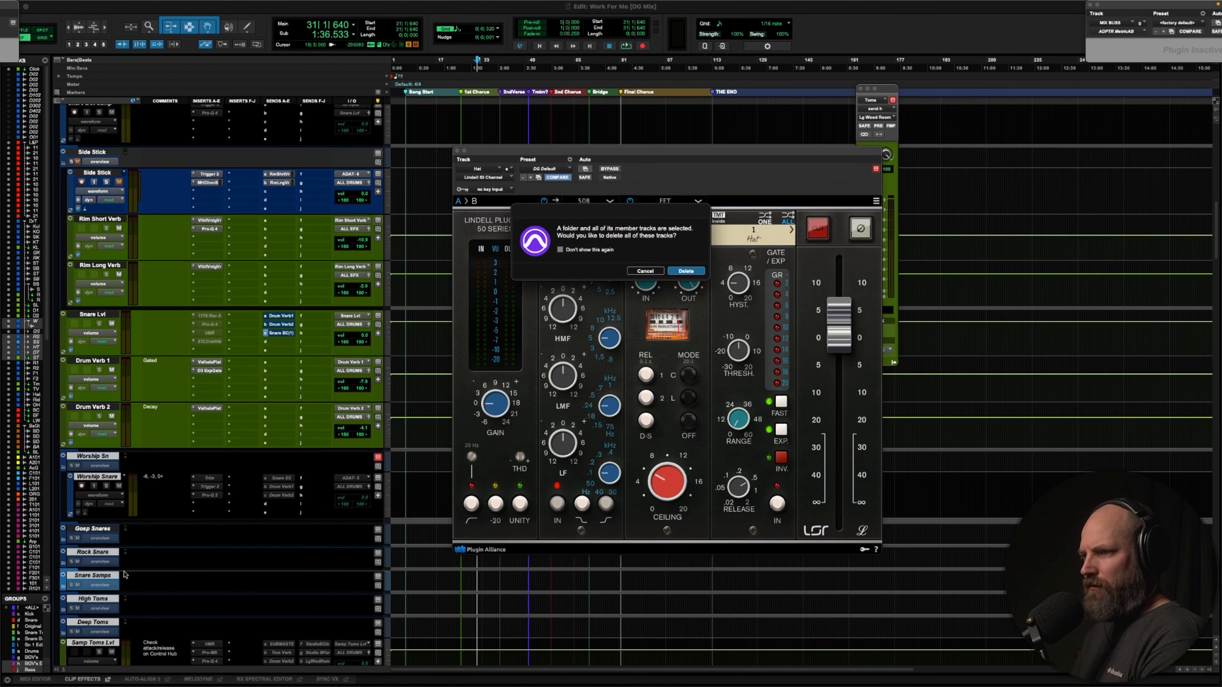
left_click(687, 271)
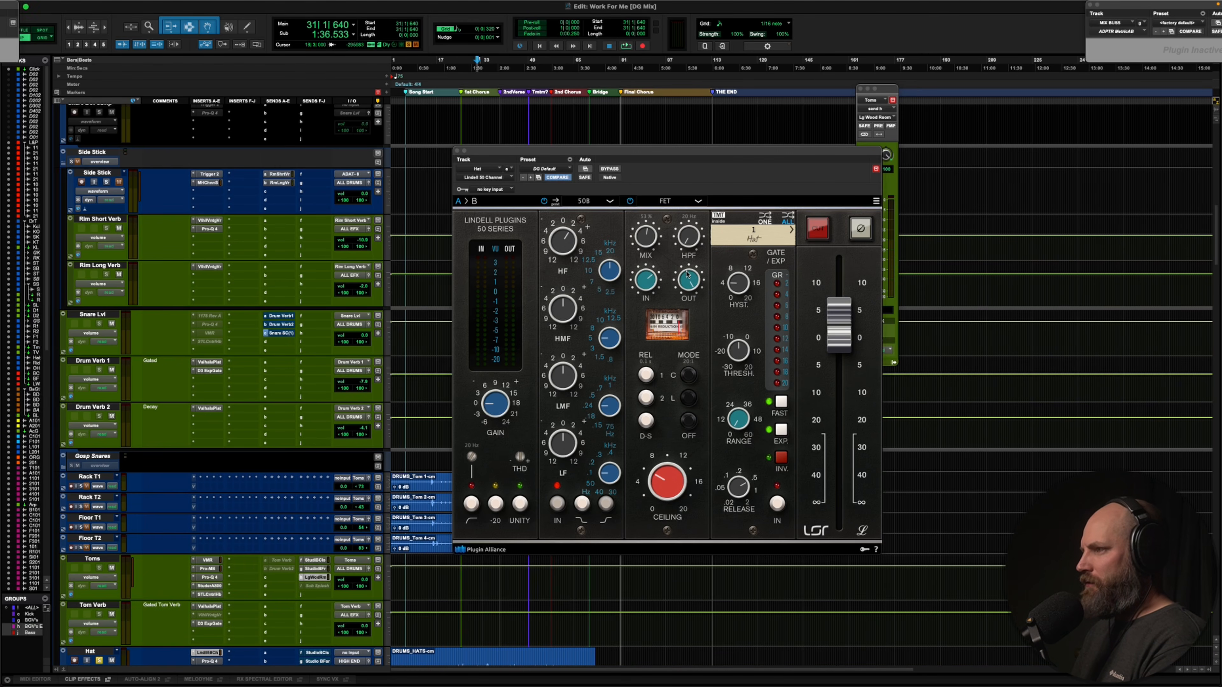
left_click(457, 151)
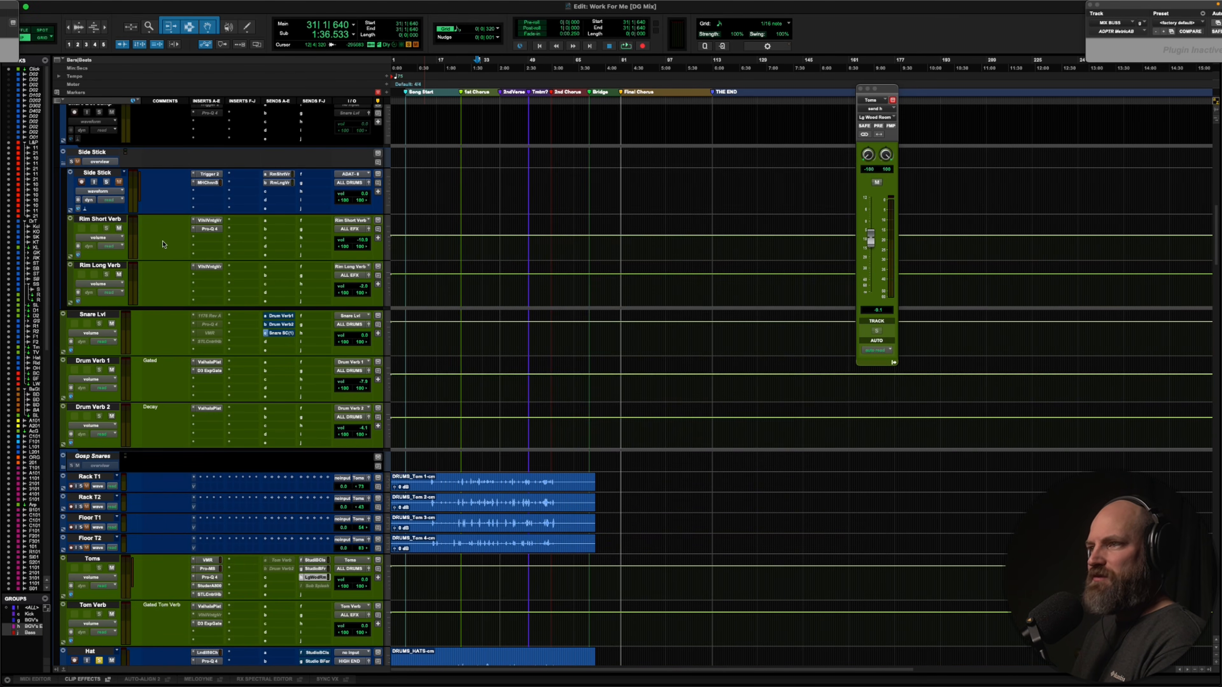
Start playback from bar 25, just before the 1st Chorus marker, to hear the cymbal tracks
scroll(163, 245, "down", 10)
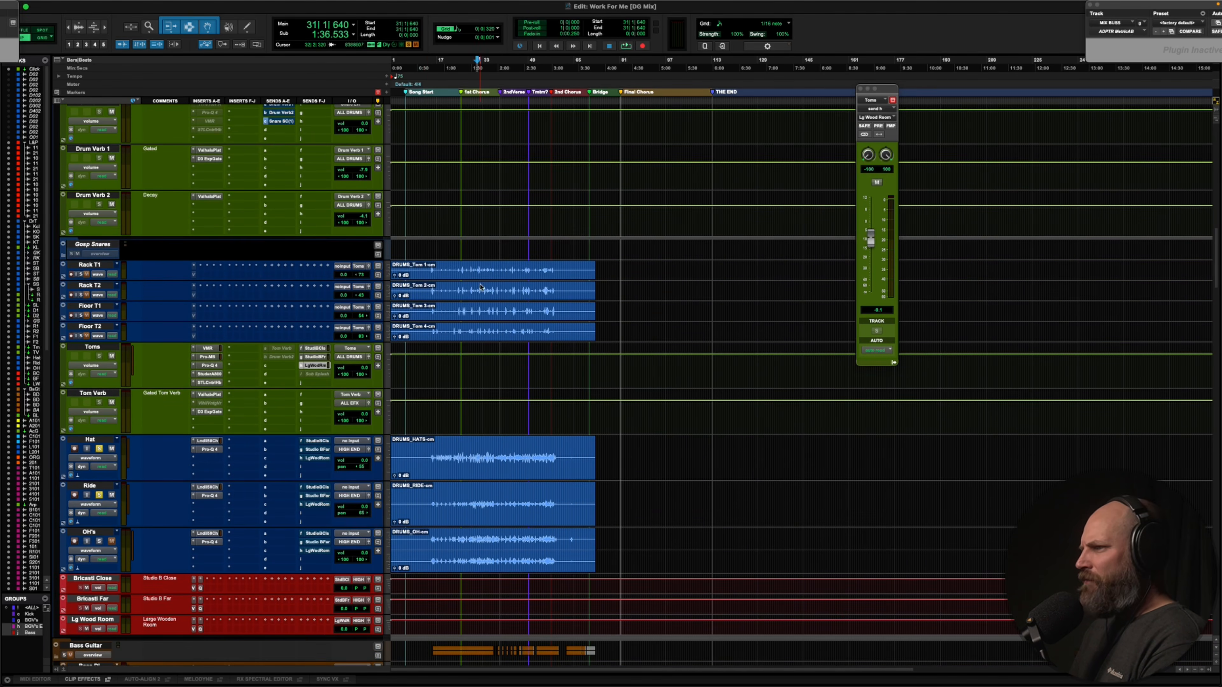
left_click(460, 290)
scroll(177, 275, "down", 2)
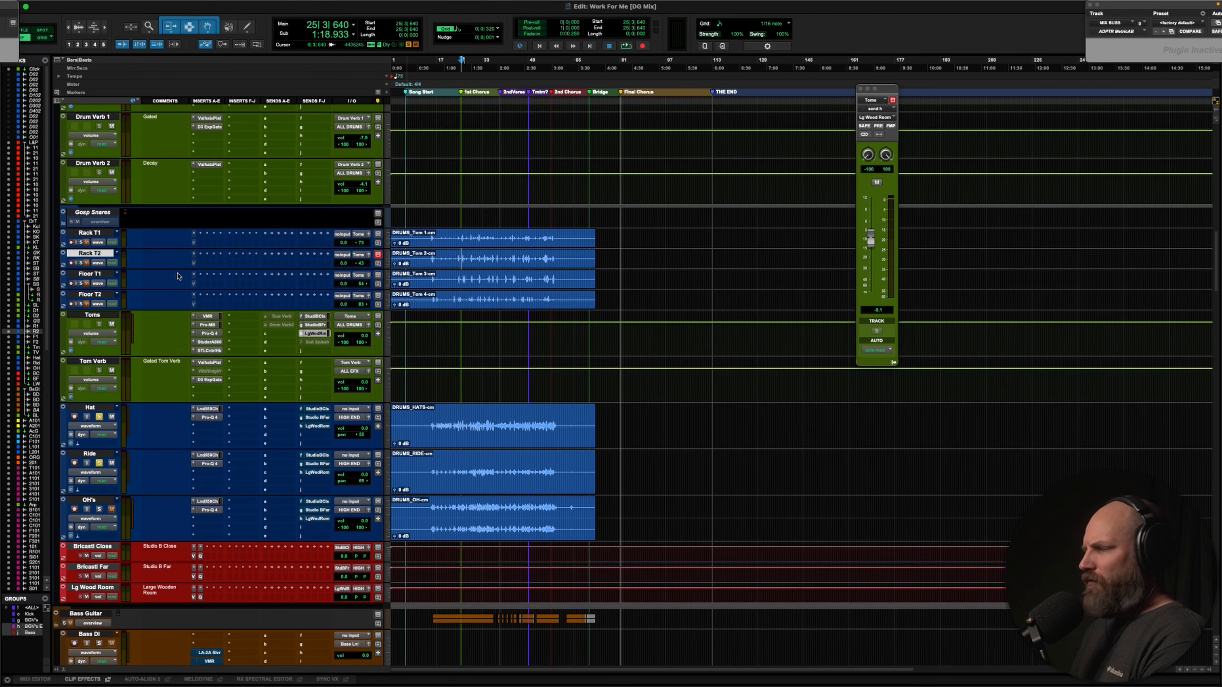
key("space")
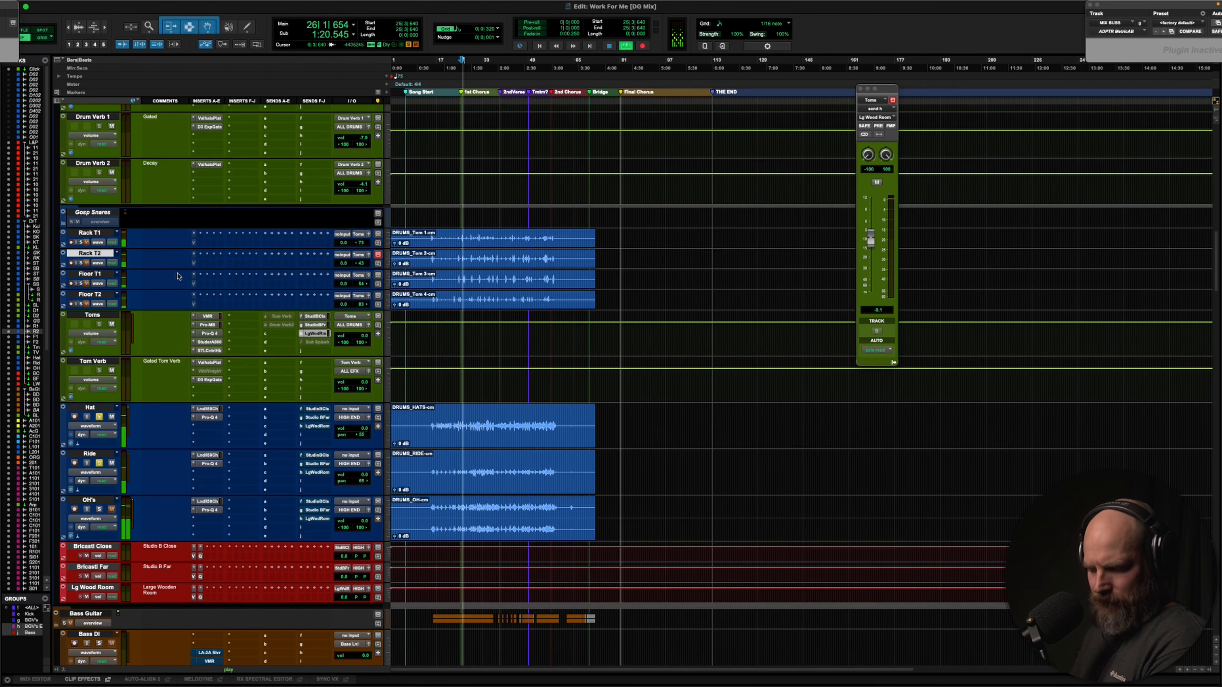
scroll(177, 276, "down", 3)
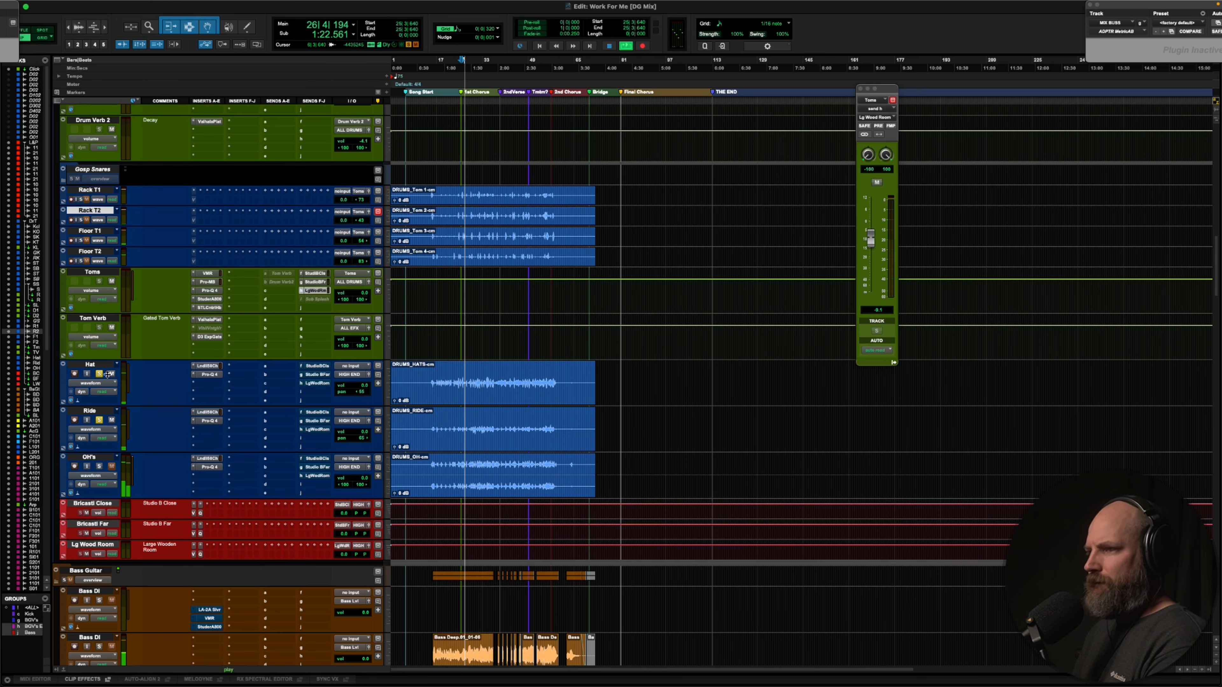
Play the Ride track from bar 30 and adjust the compressor mix in its Lindell 50 Channel
key("space")
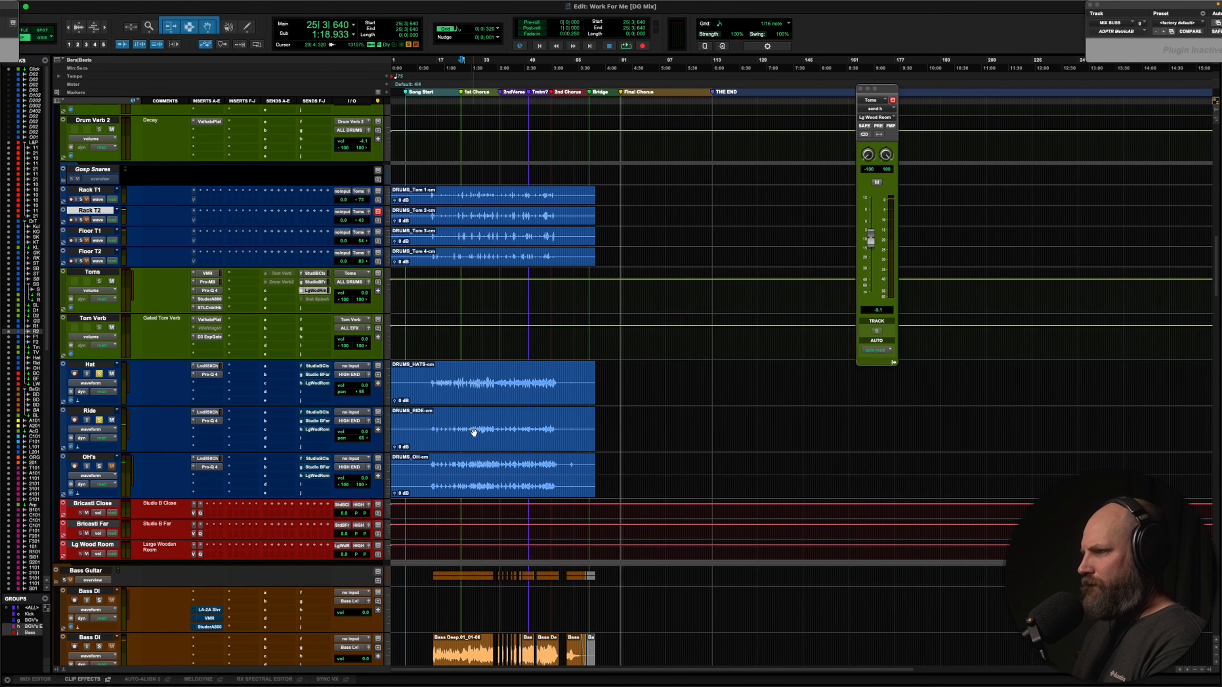
left_click(475, 431)
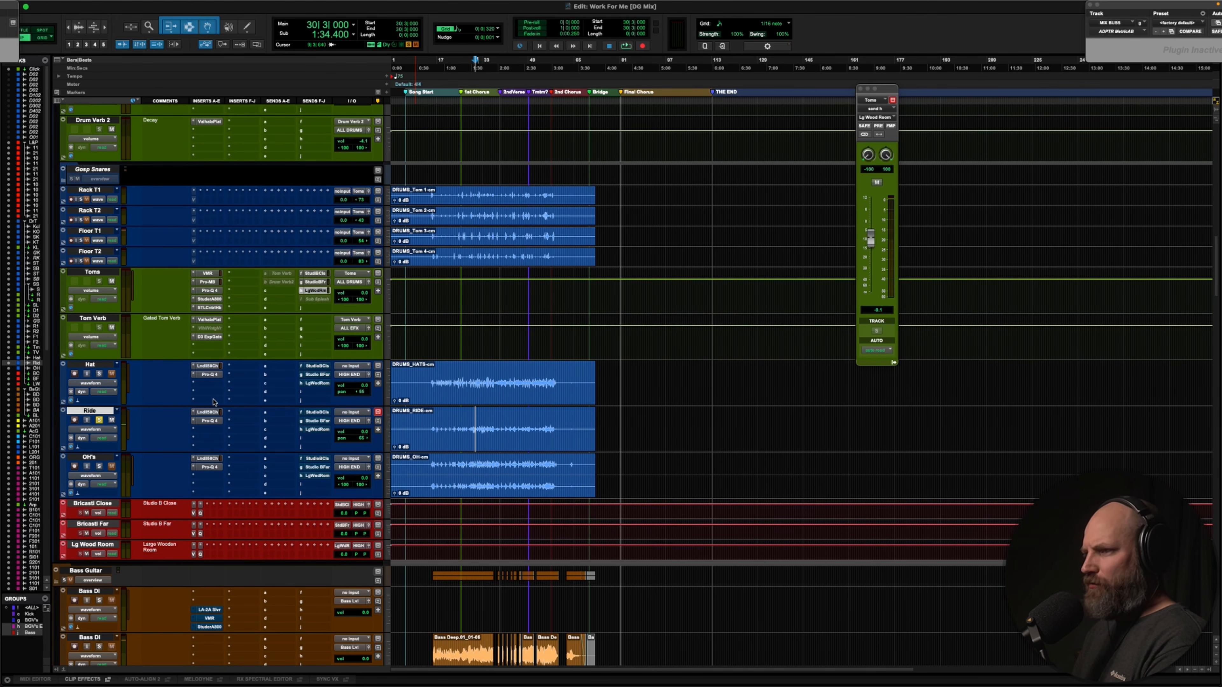
key("space")
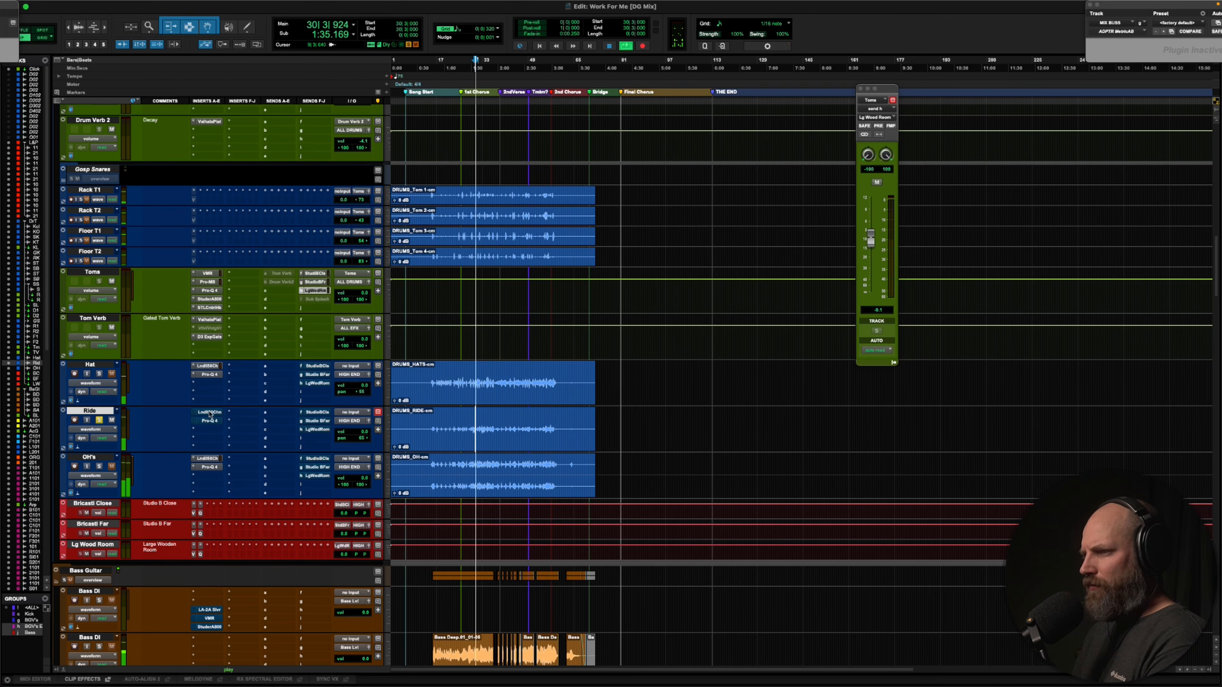
left_click(209, 413)
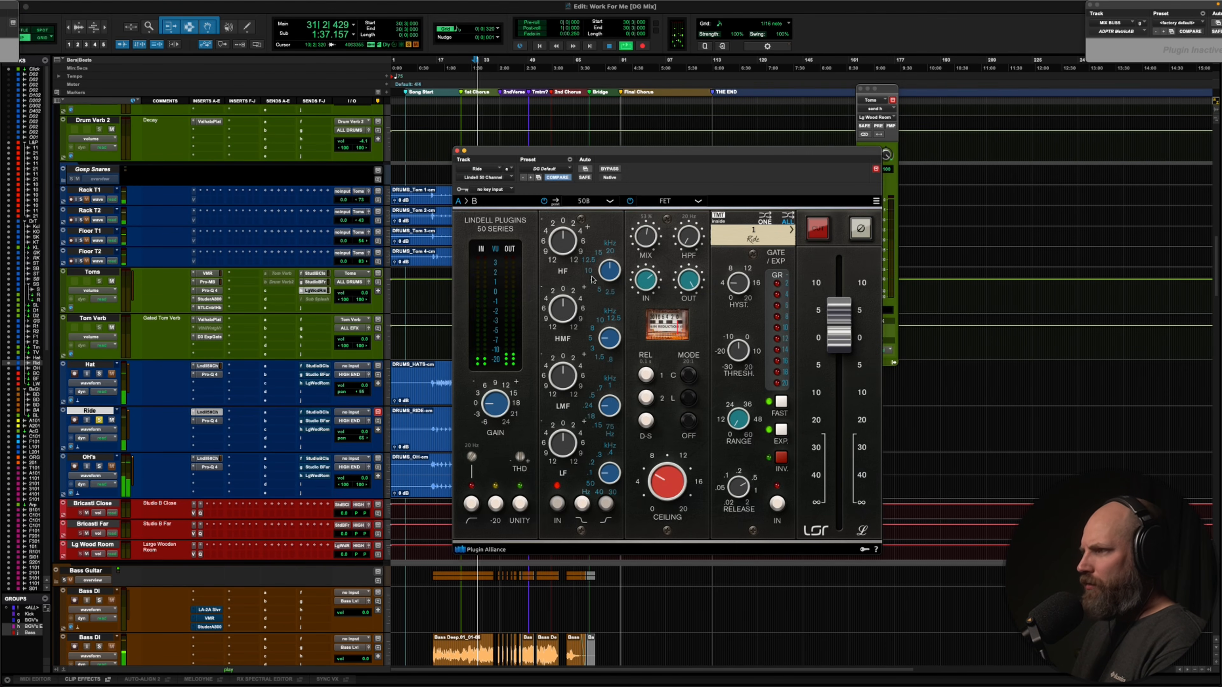
left_click_drag(637, 237, 637, 250)
Solo the Hat track and set the compressor mix in its Lindell 50 Channel to about 44%
left_click(99, 374)
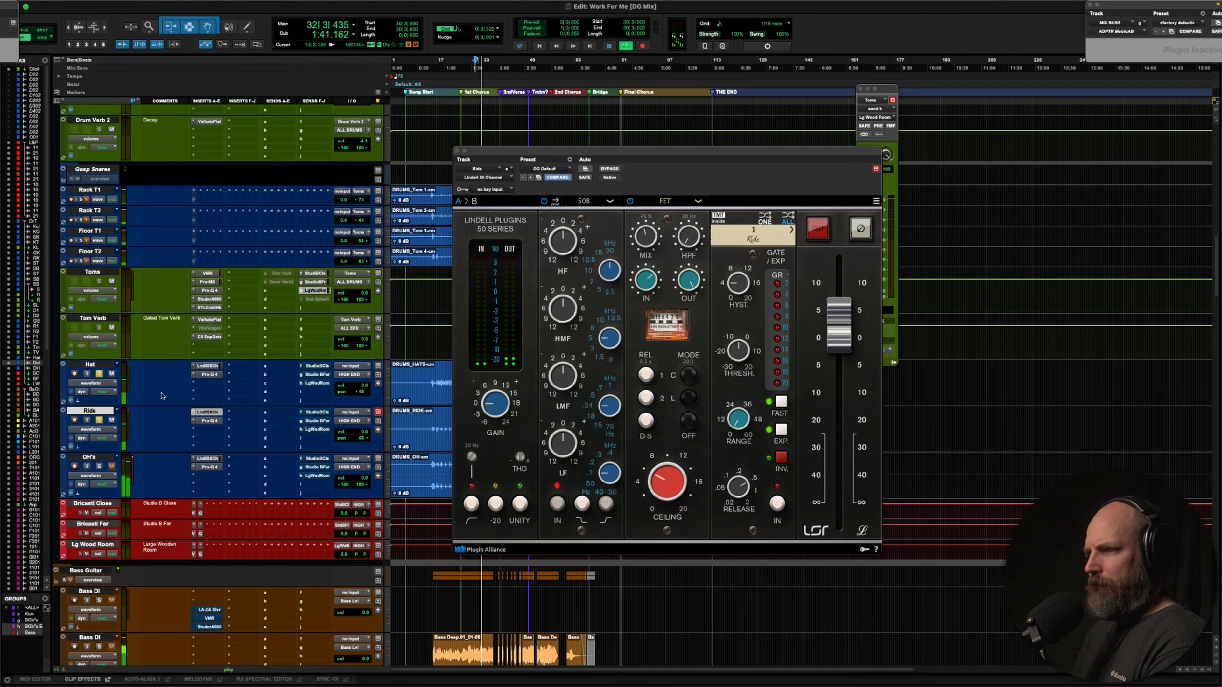
left_click(207, 366)
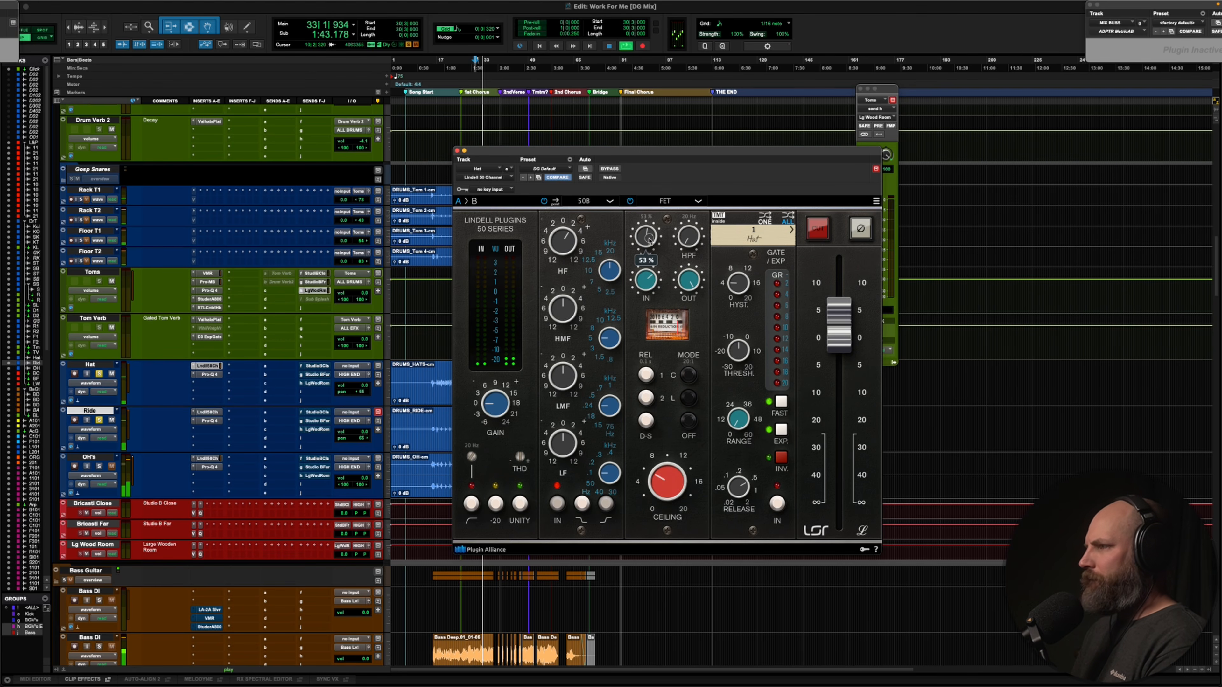
left_click_drag(649, 250, 649, 249)
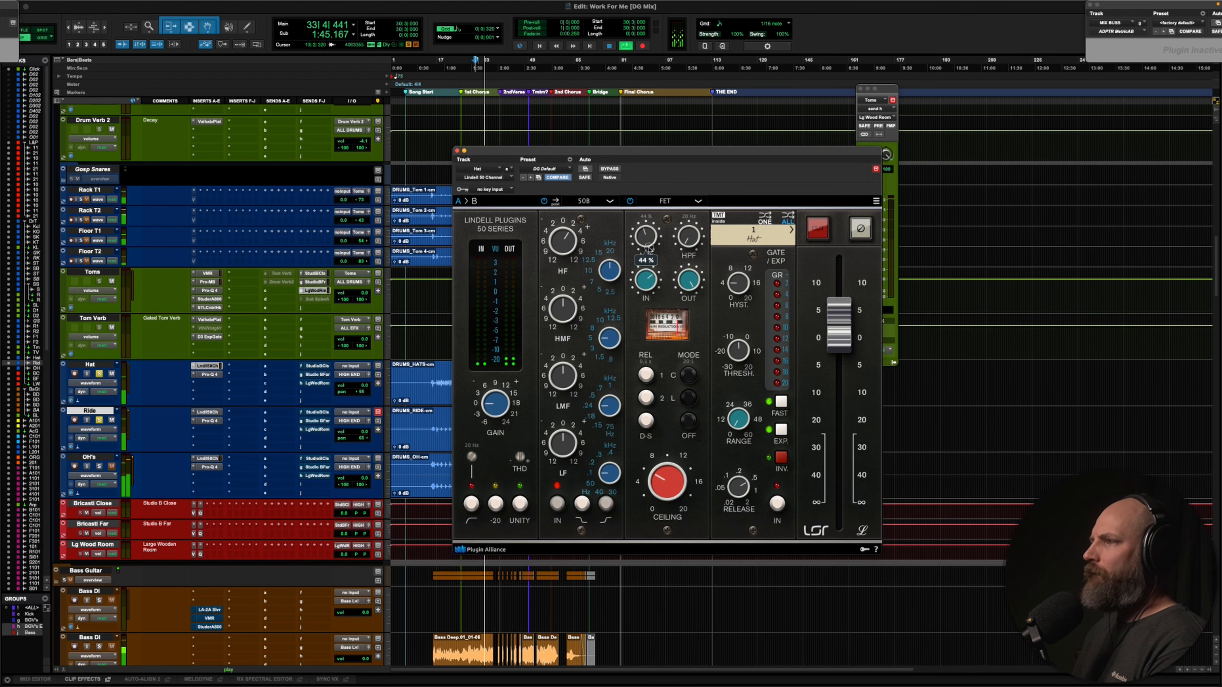
key("space")
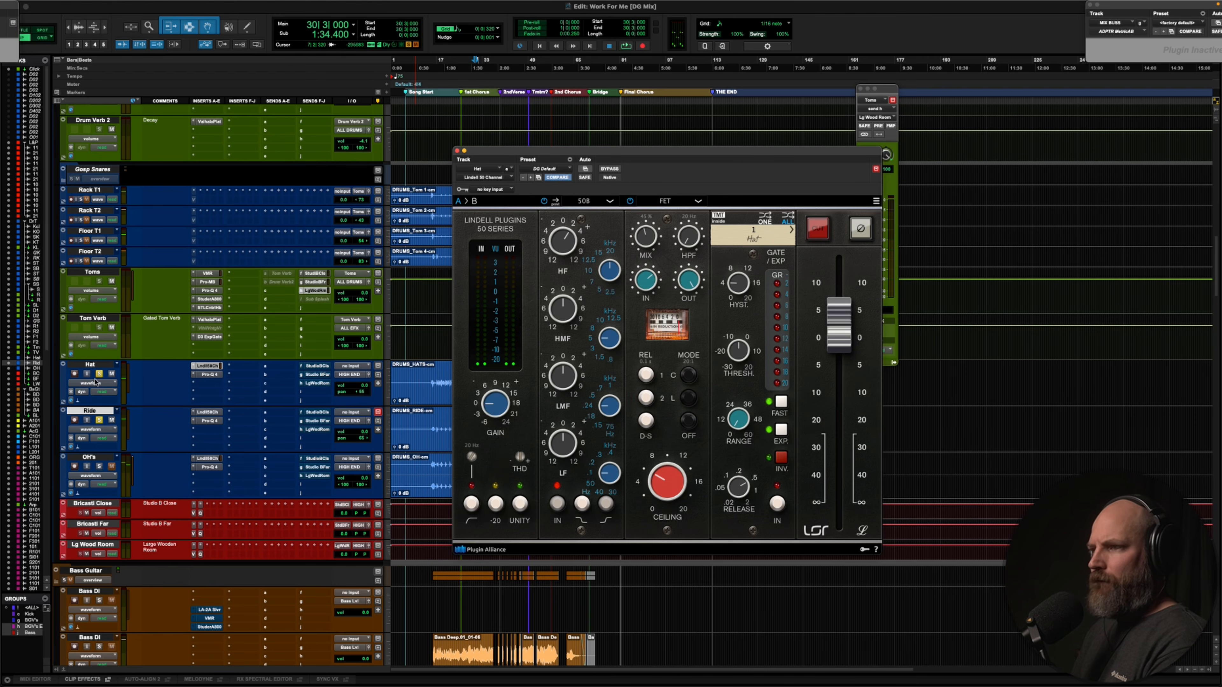
Close the Lindell 50 Channel during playback and solo the four tom tracks, Rack T1 through Floor T2
key("space")
scroll(178, 310, "up", 5)
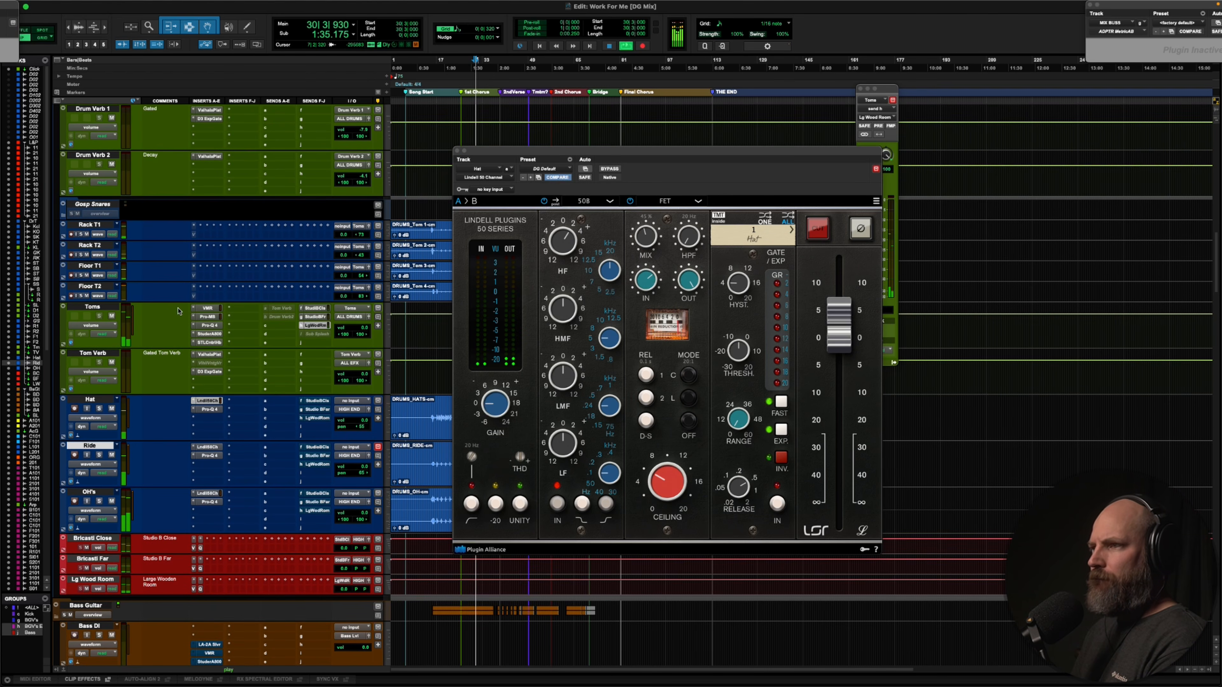
left_click(457, 151)
left_click(89, 258)
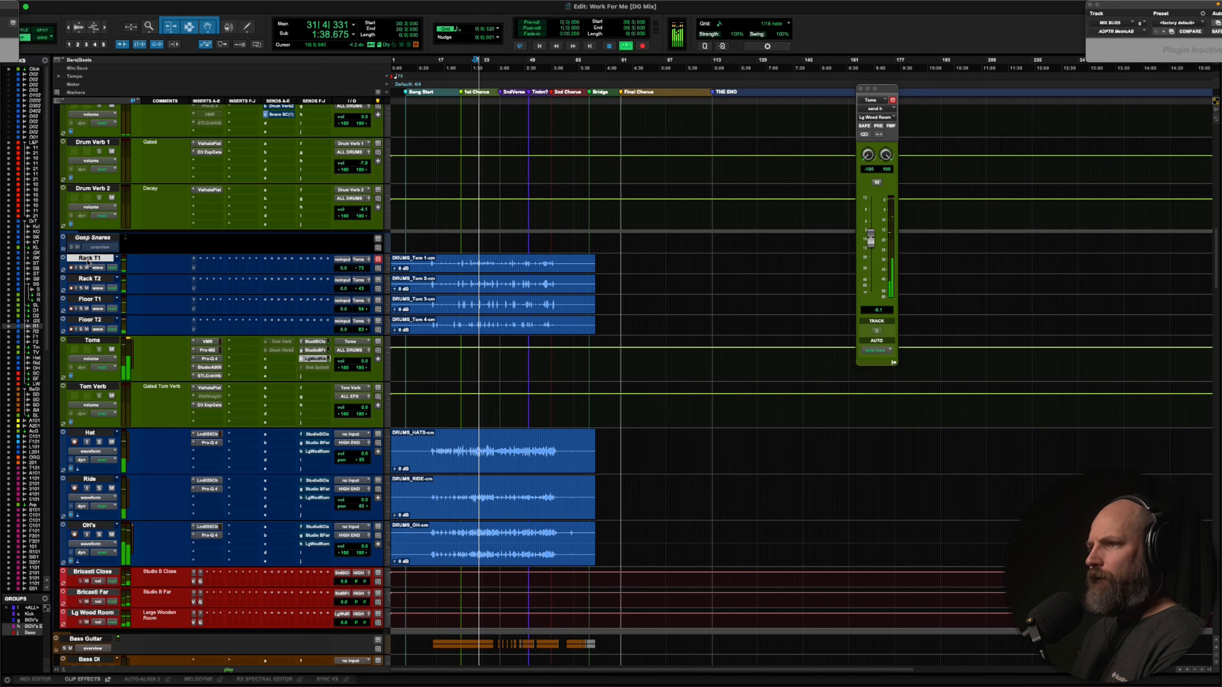
left_click(92, 320, "shift")
key("shift+s")
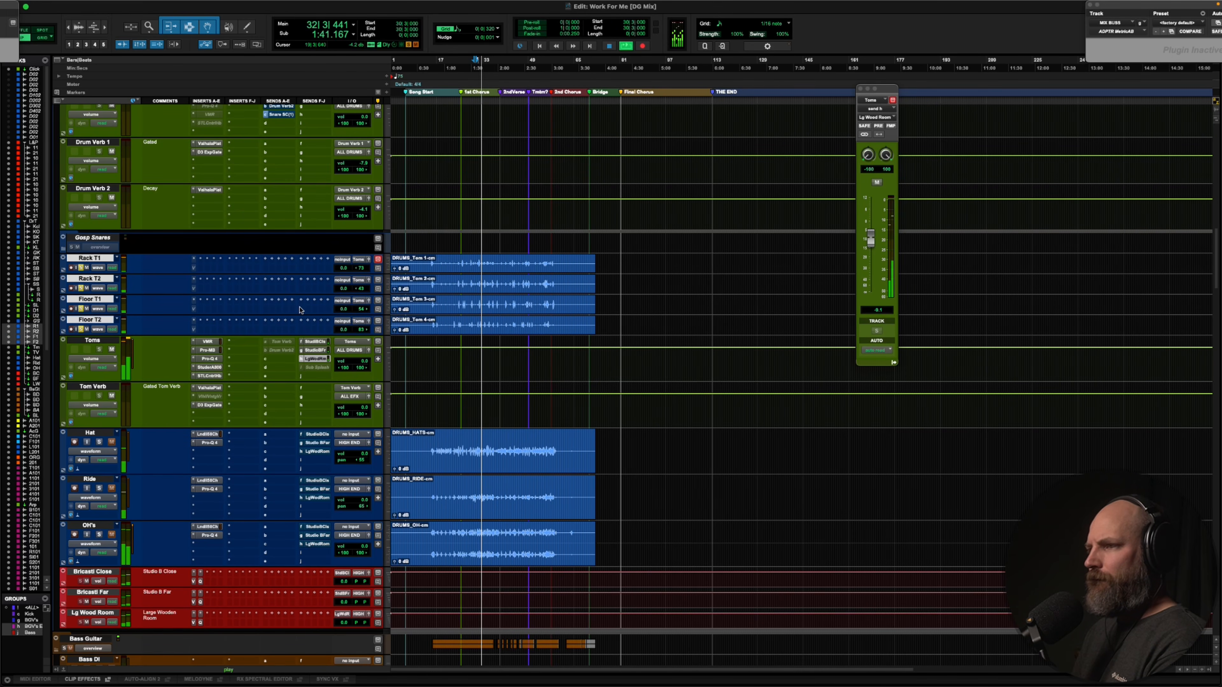
Stop playback and activate the inactive Virtual Mix Rack inserts on Rack T1, Rack T2, Floor T1 and Floor T2
key("t")
key("t")
key("t")
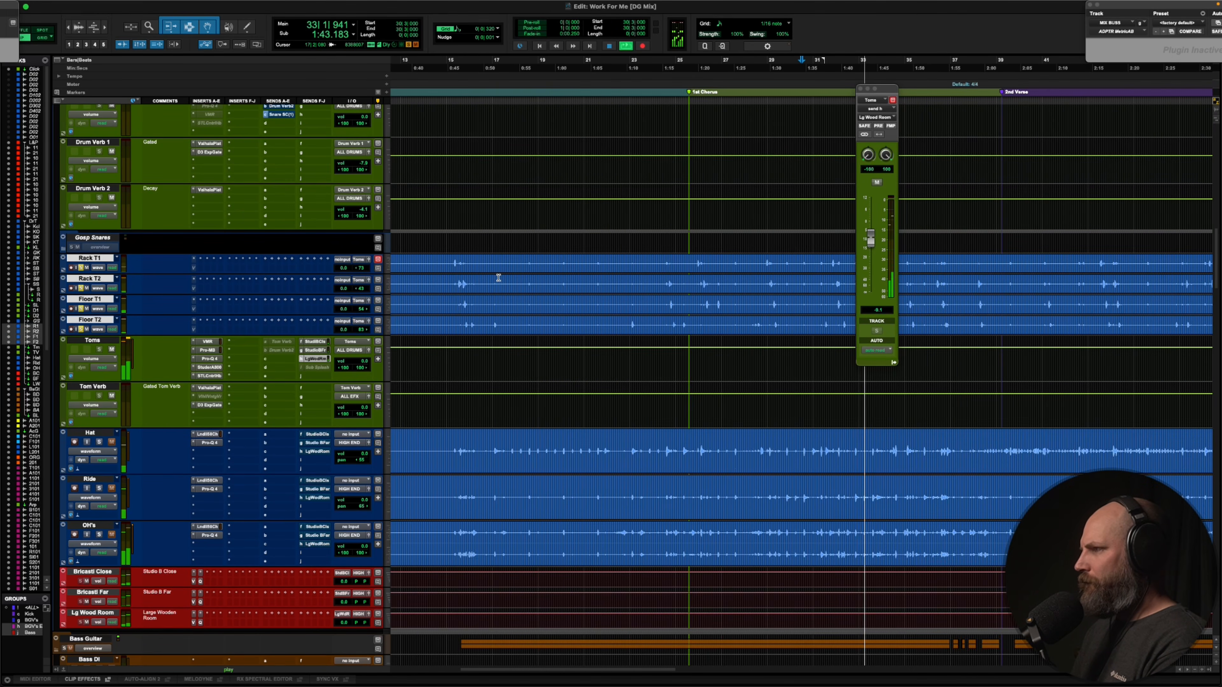
key("t")
key("t")
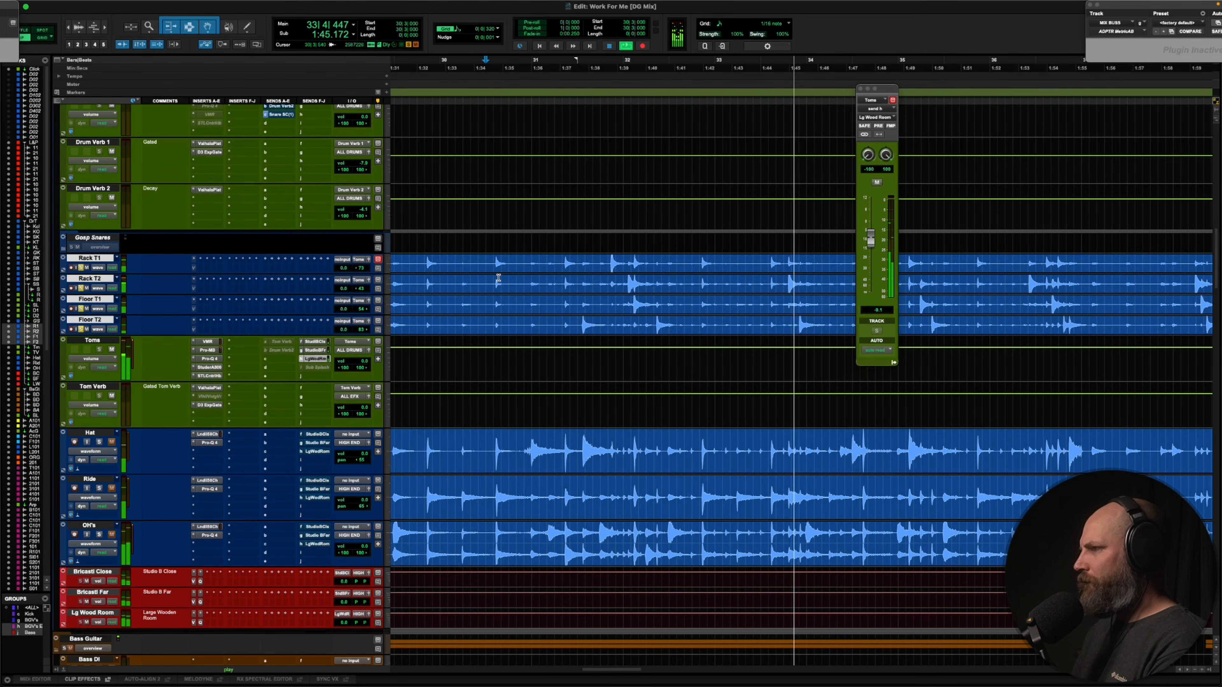
key("space")
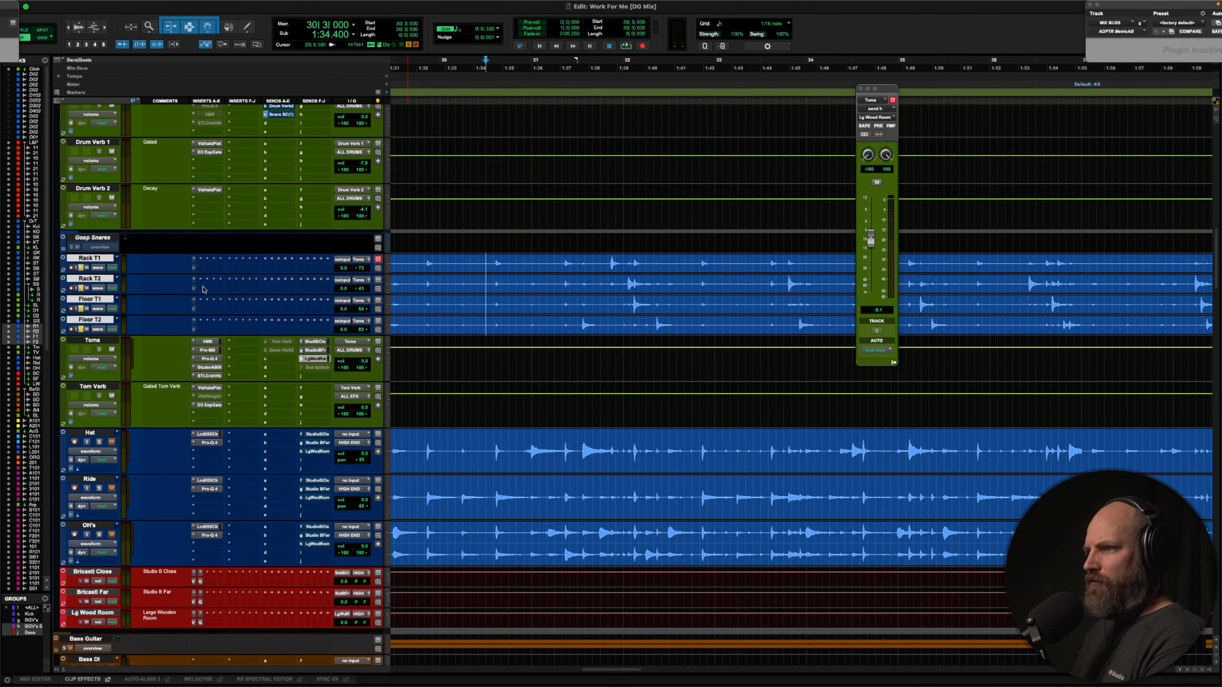
left_click(194, 269)
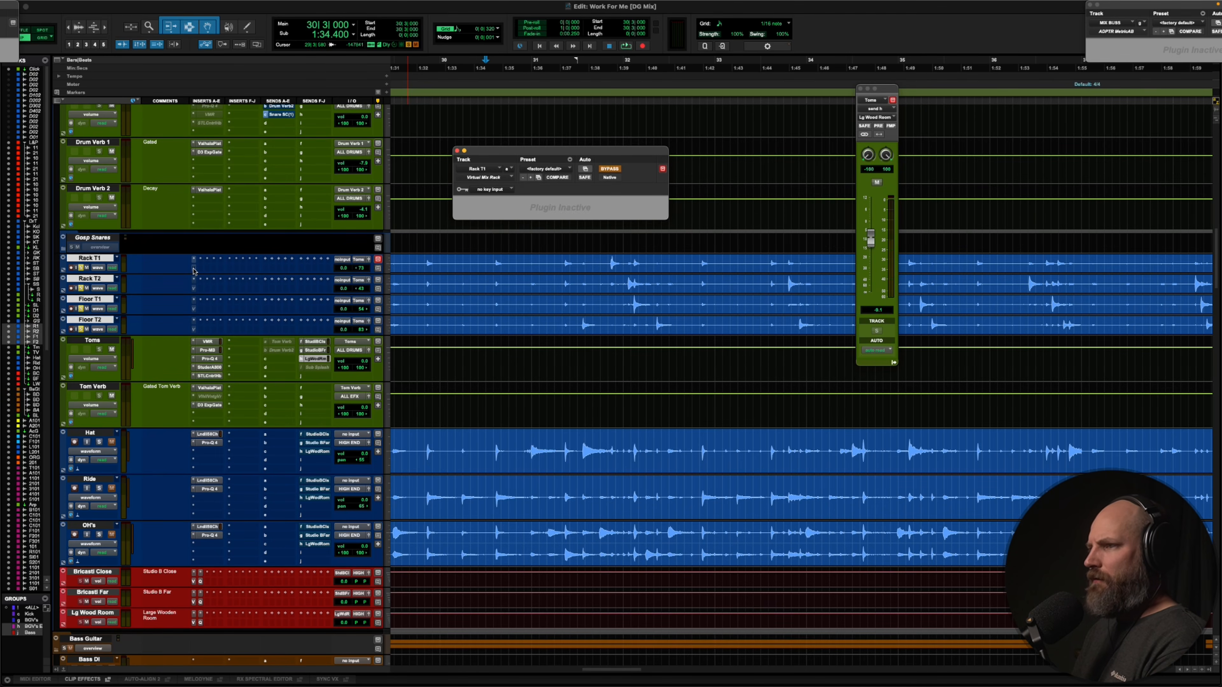
left_click(194, 268, "ctrl+super")
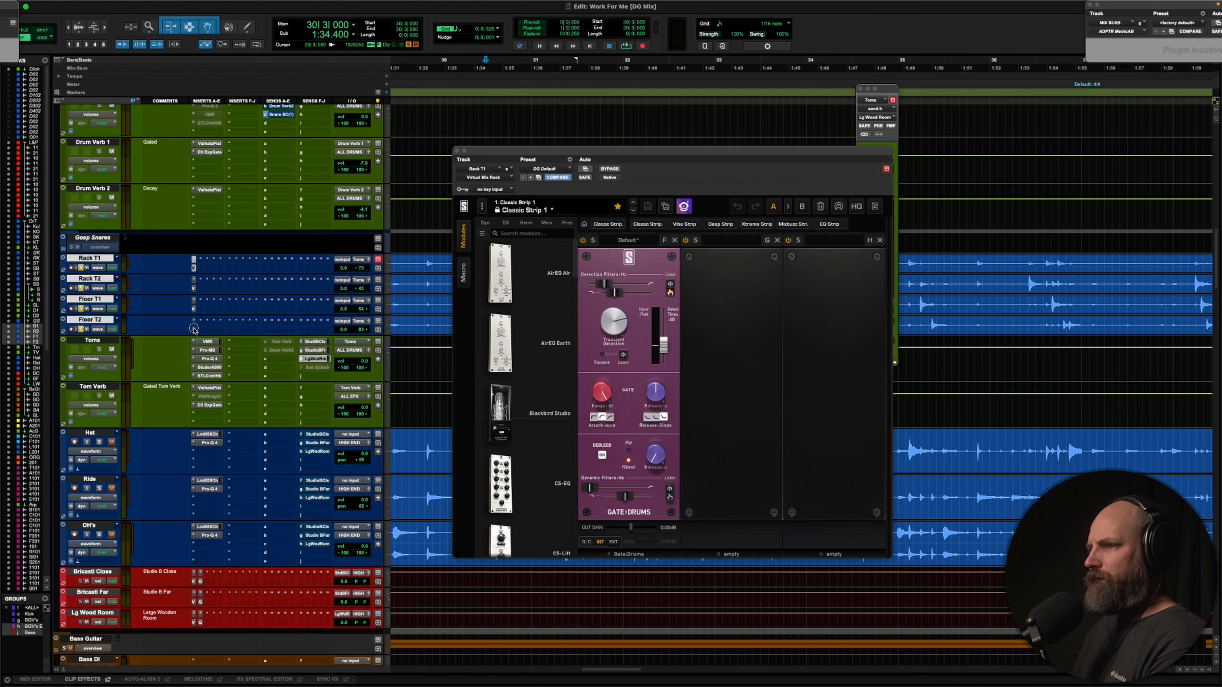
Play the toms and raise the Gate Drums threshold in Floor T2's Virtual Mix Rack
key("space")
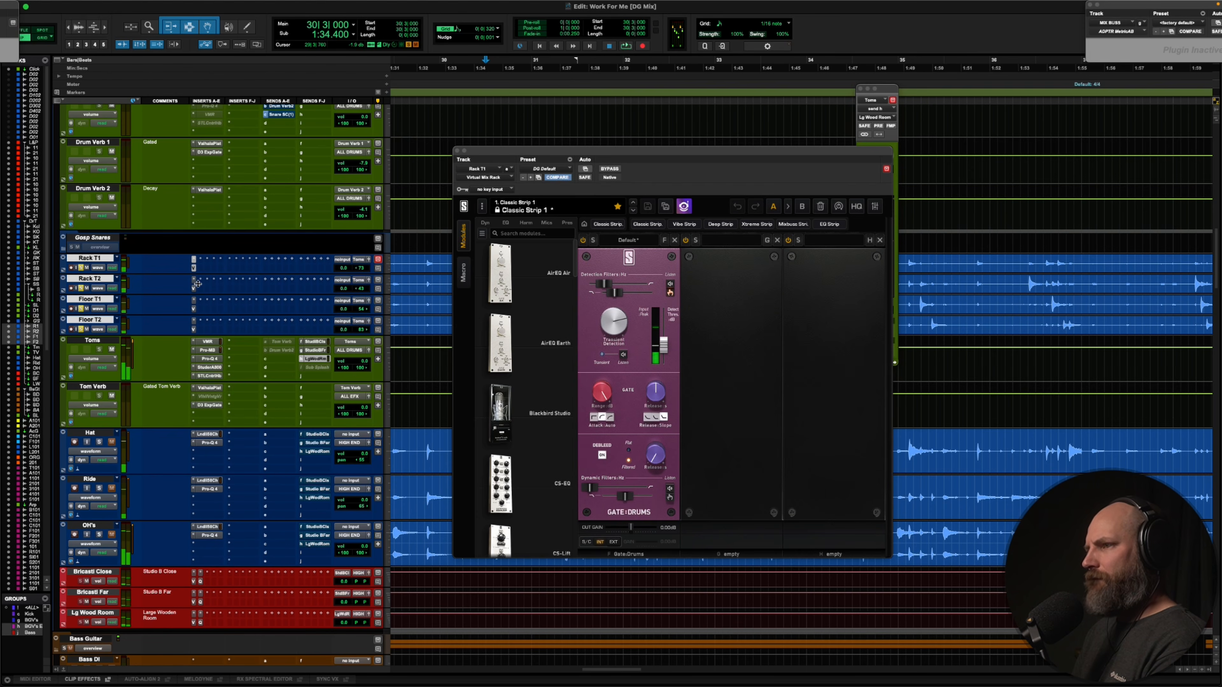
key("space")
left_click(193, 328)
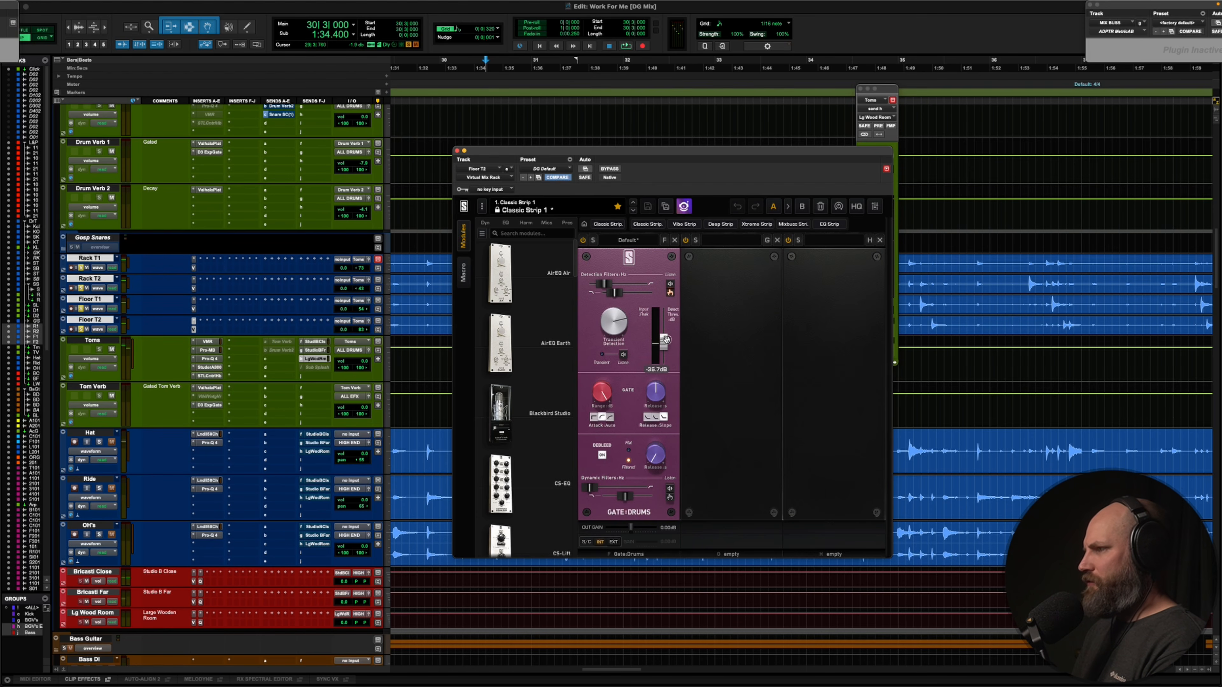
key("space")
left_click_drag(665, 339, 663, 333)
key("space")
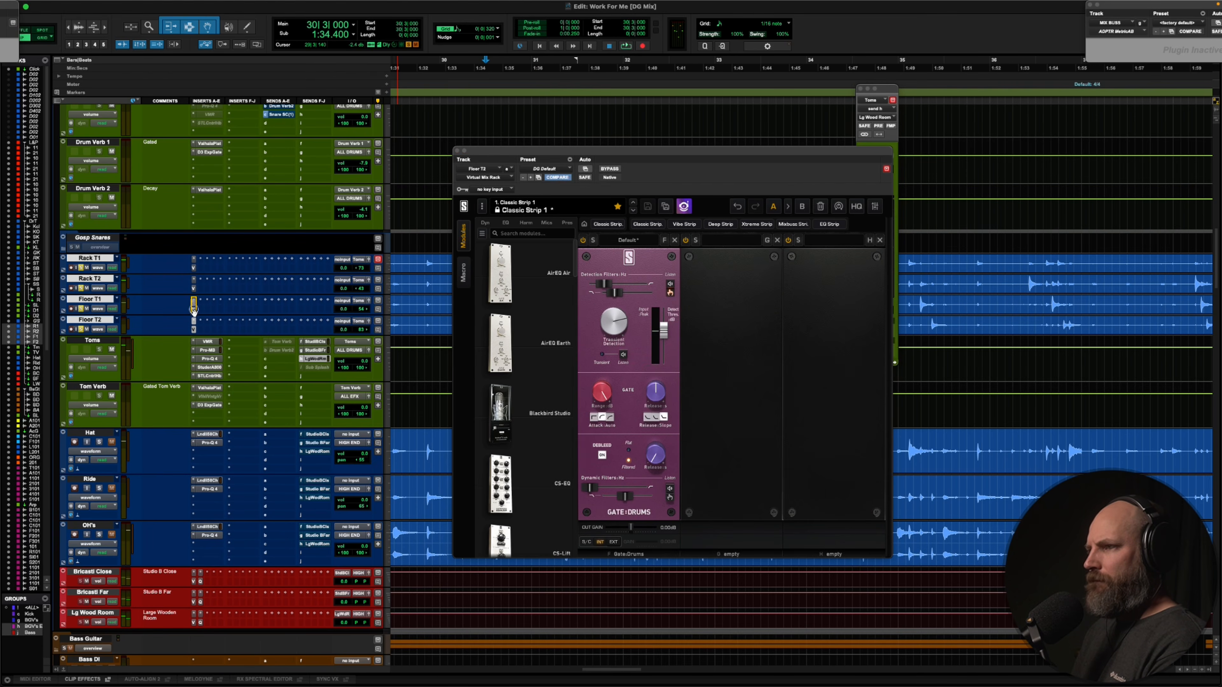
Copy Floor T2's Virtual Mix Rack to Floor T1, replacing the existing insert, and play the toms with the new gate setting
left_click_drag(194, 308, 193, 308)
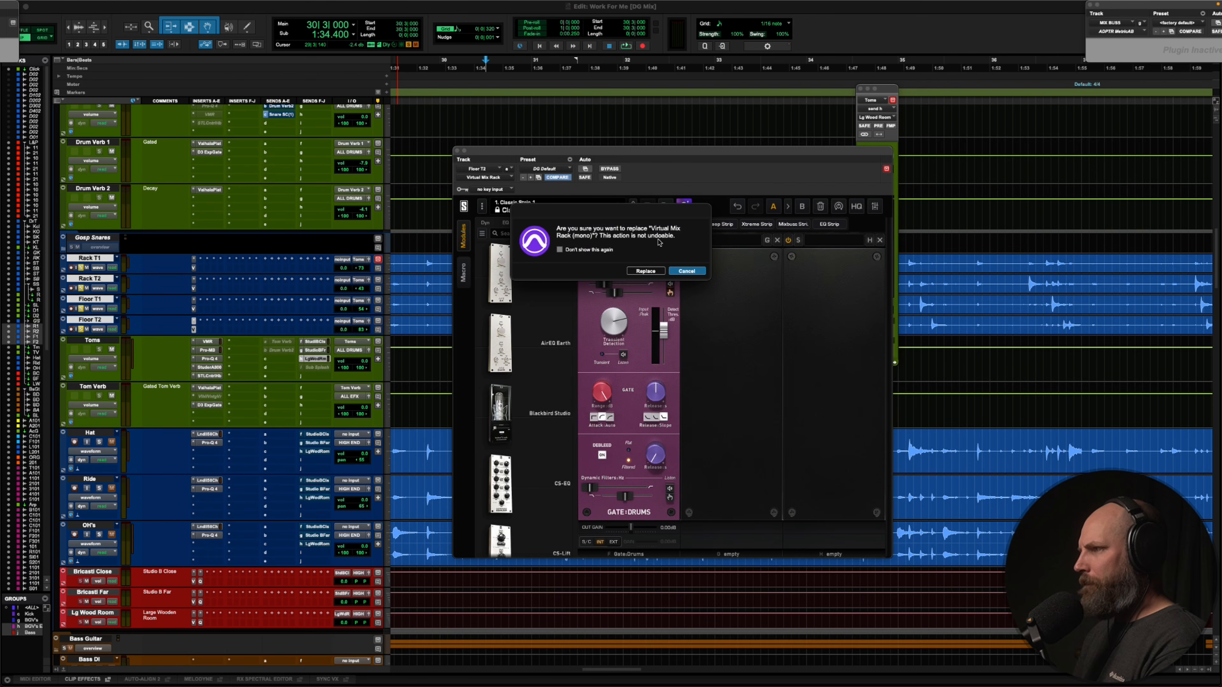
left_click(642, 270)
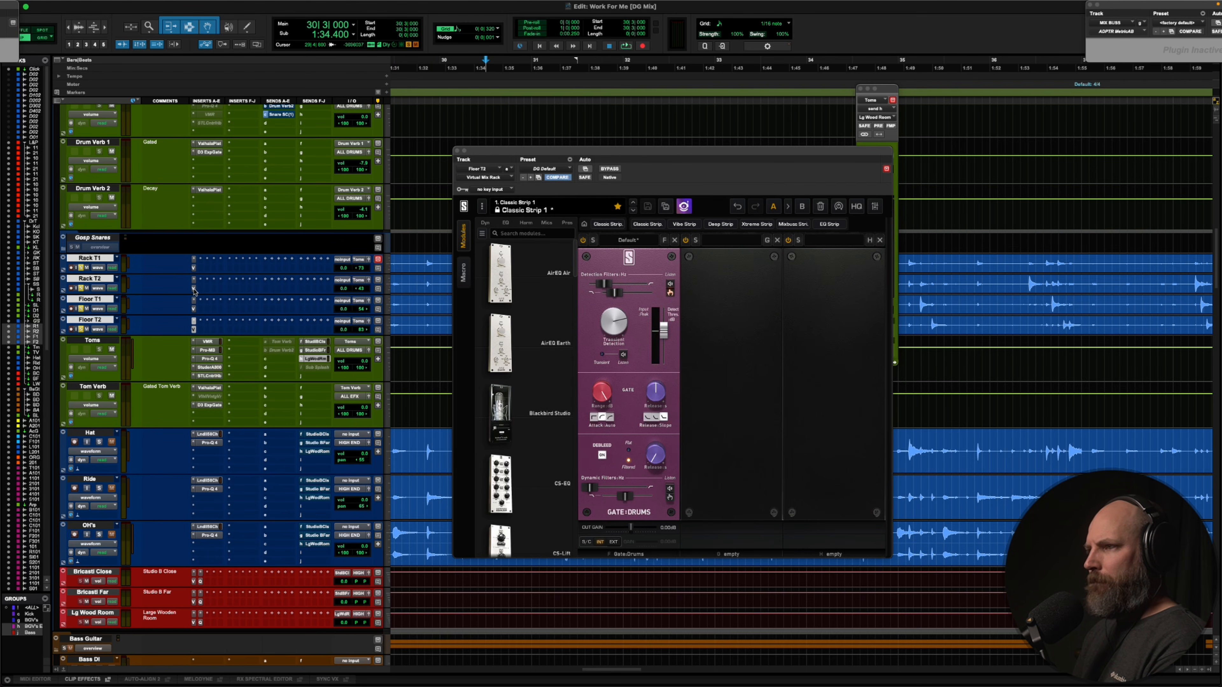
key("space")
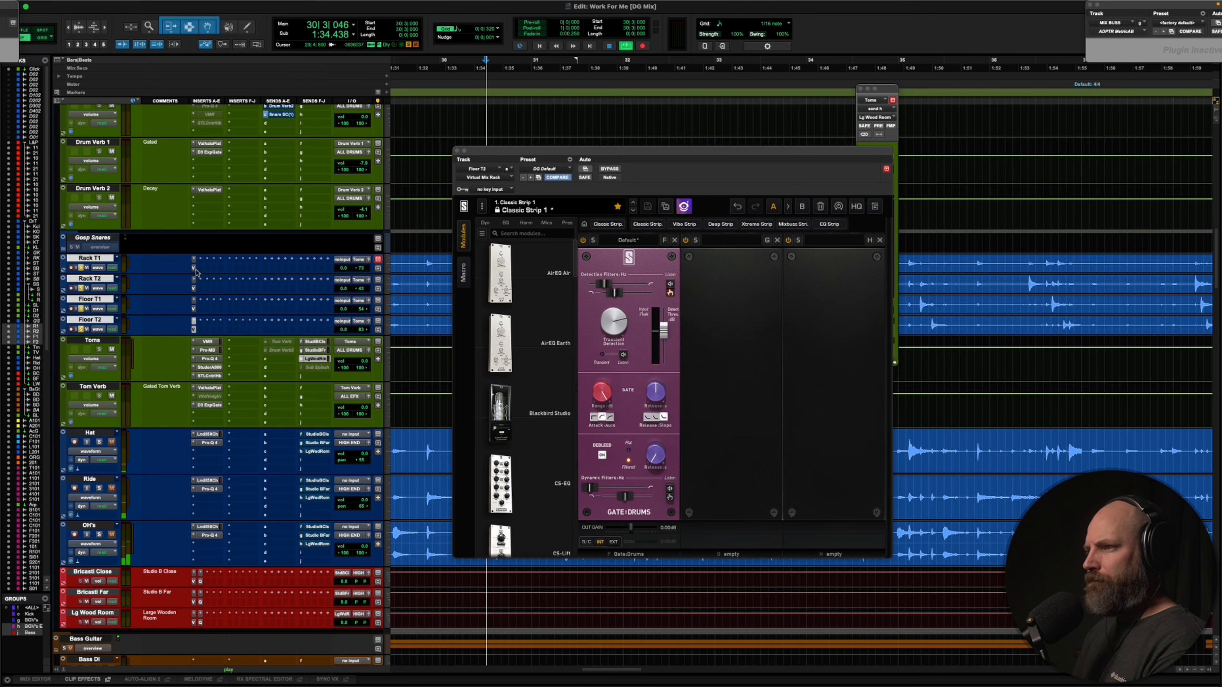
left_click(195, 329)
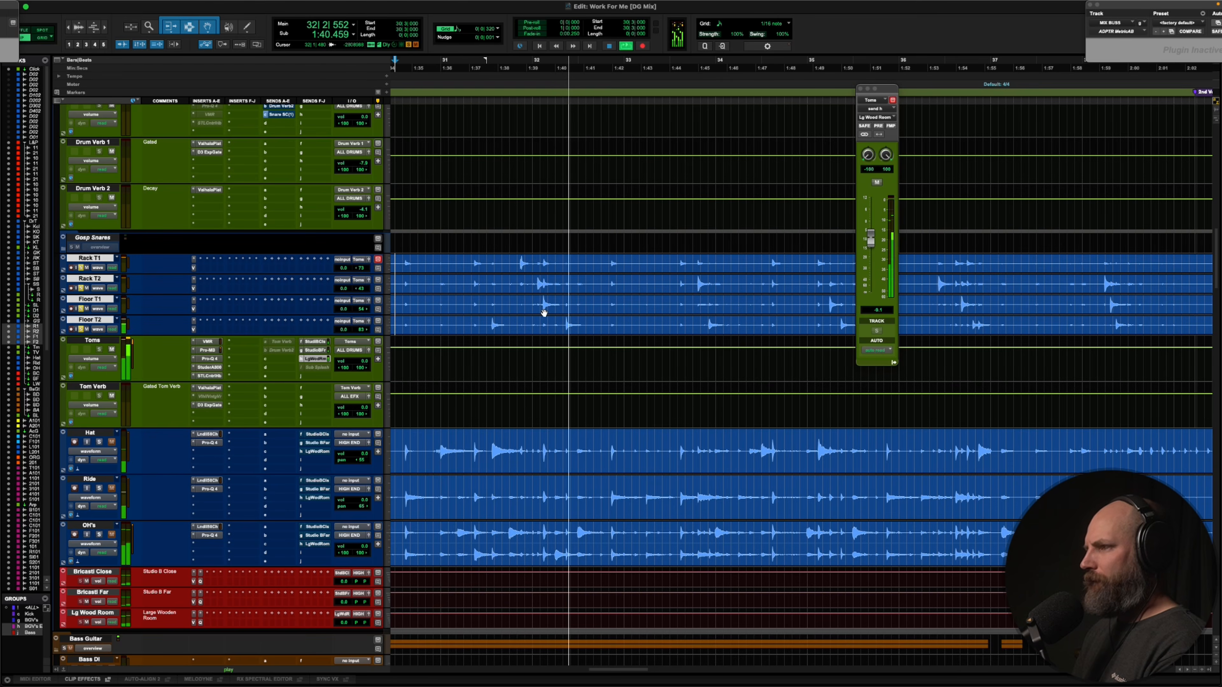
Check Rack T1's gate in its Virtual Mix Rack while playing from the Rack T1 hit just before bar 32
key("space")
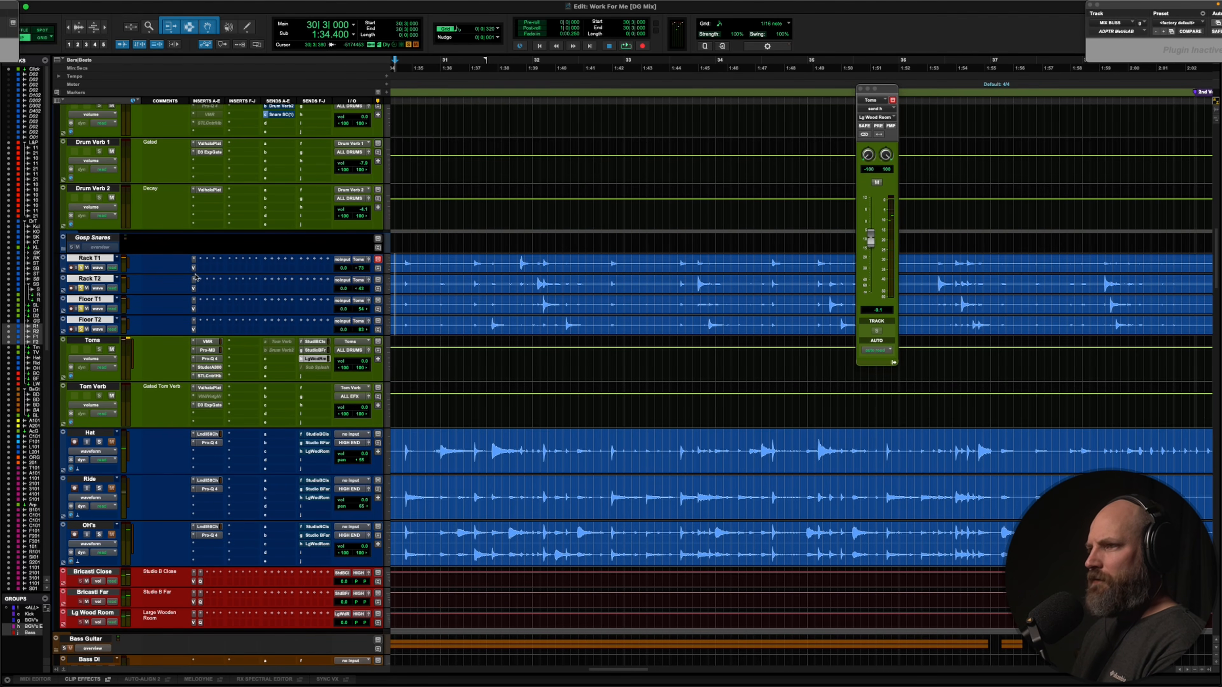
key("space")
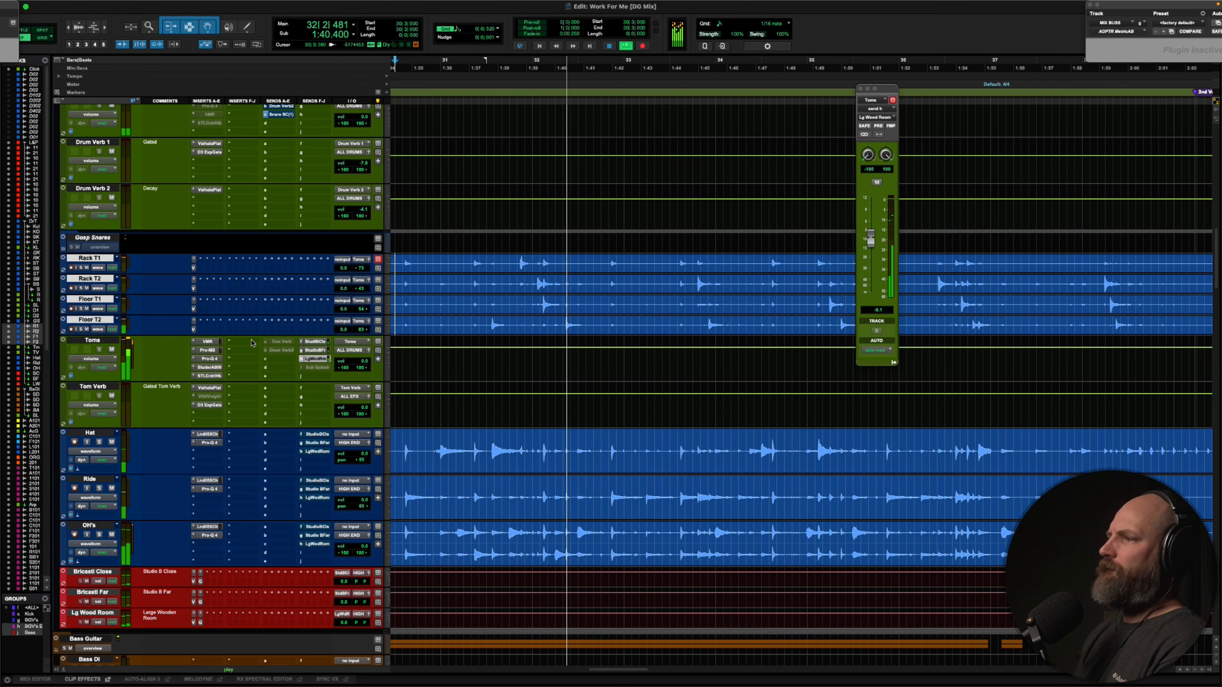
left_click(194, 259)
left_click_drag(510, 151, 807, 184)
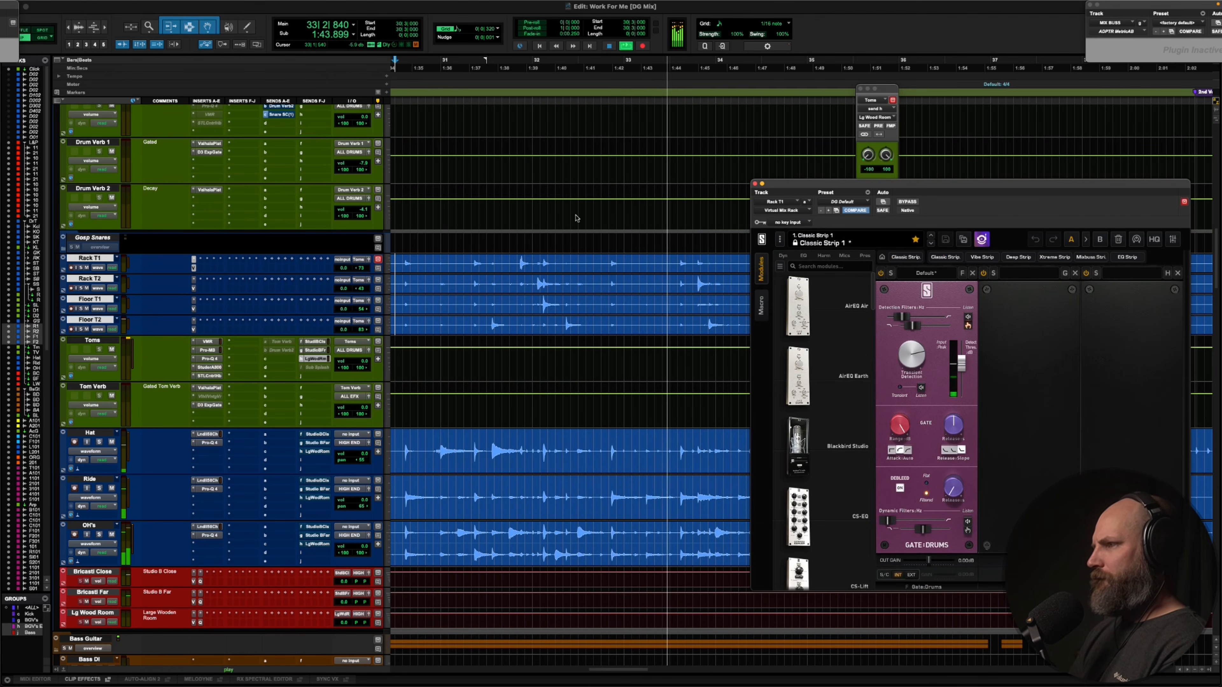
left_click(518, 262)
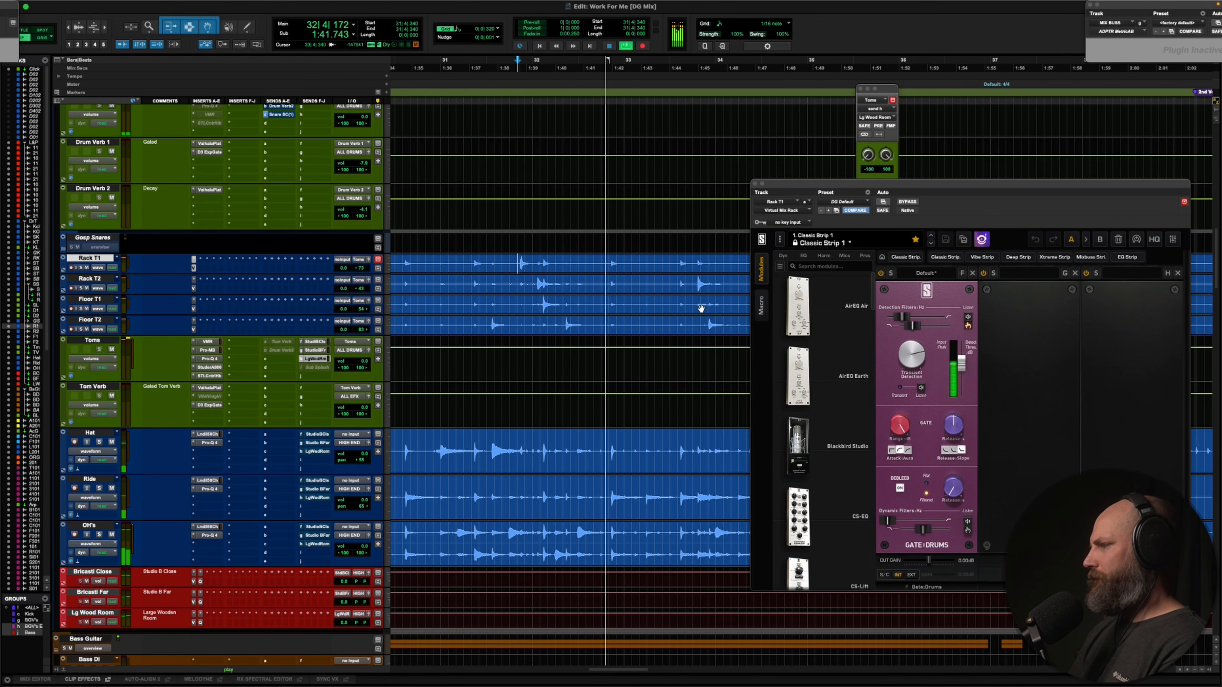
left_click(754, 184)
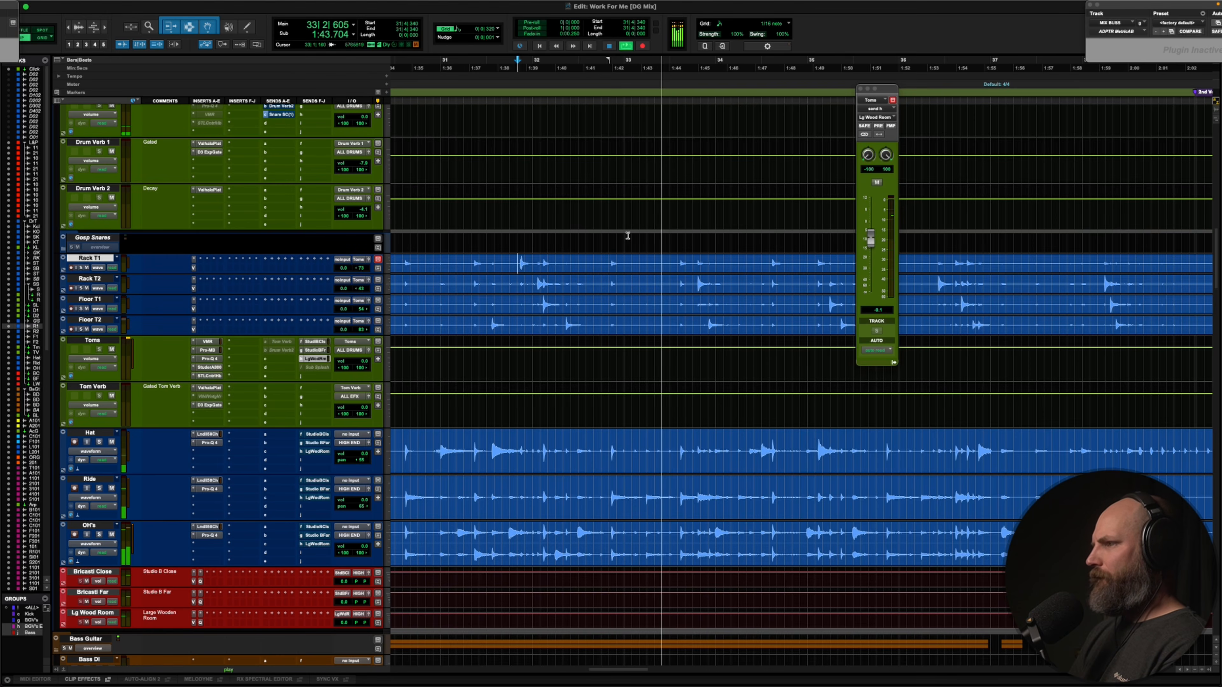
Find the tom hits around bar 35 and place the playback position on Rack T1 at the start of that bar
key("r")
key("r")
scroll(628, 236, "right", 4)
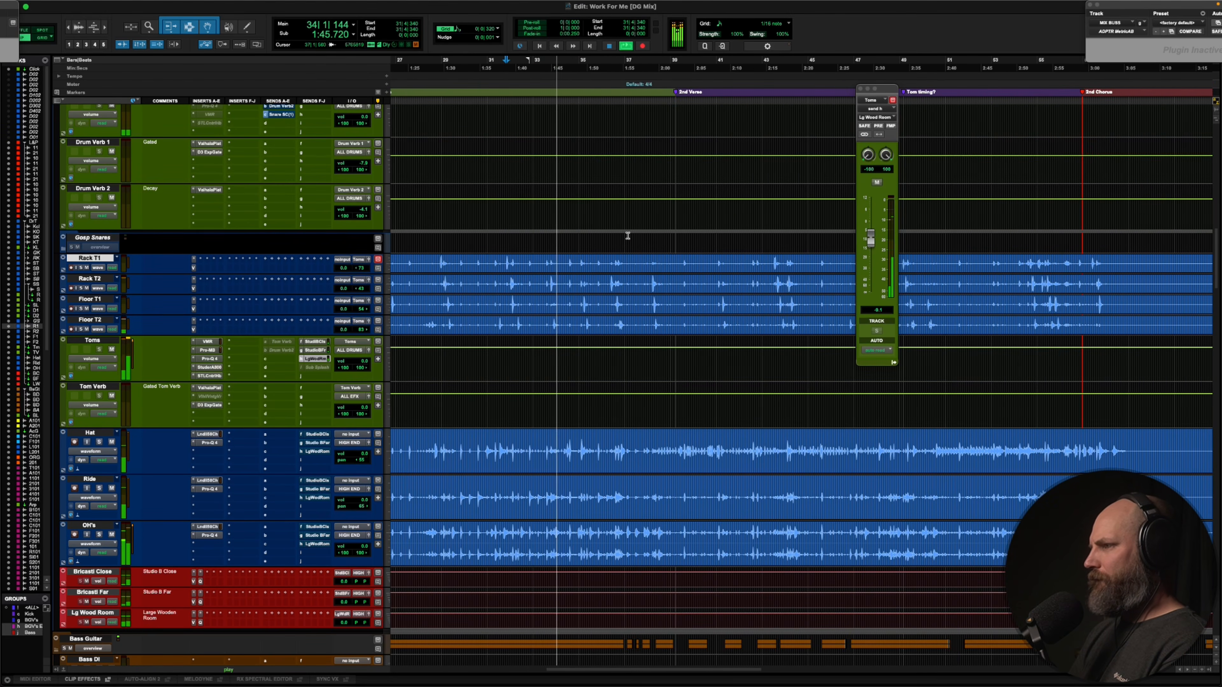
scroll(627, 236, "right", 4)
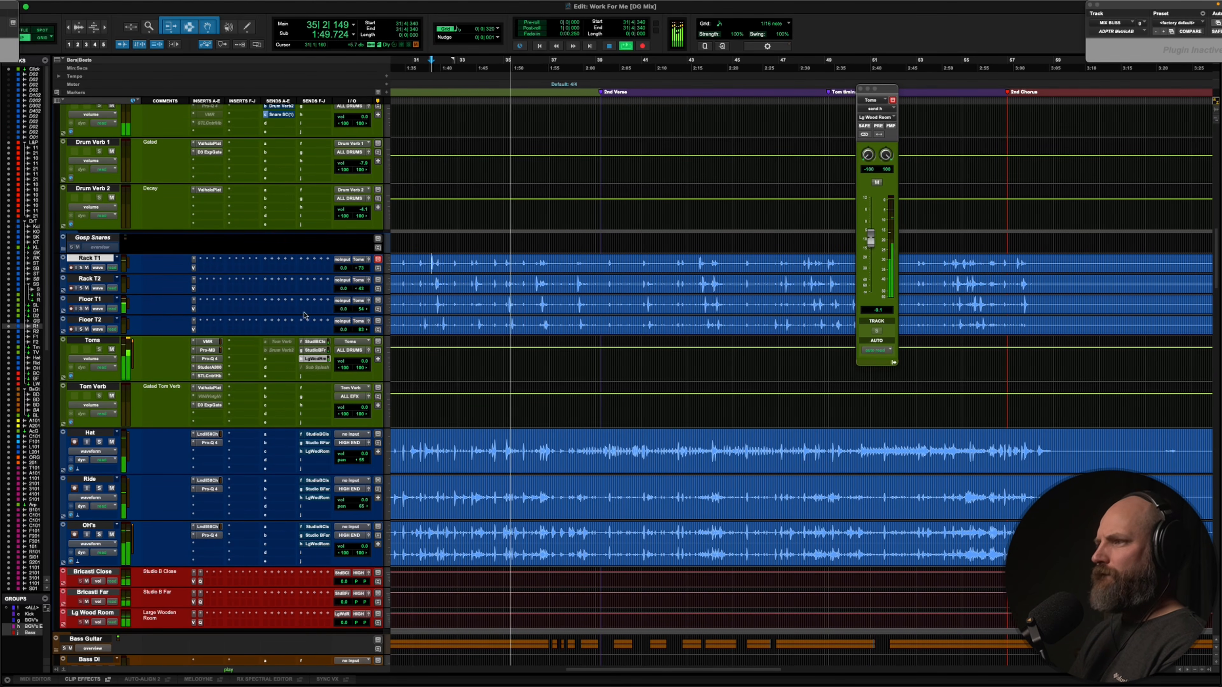
left_click(503, 304)
key("t")
scroll(503, 303, "right", 8)
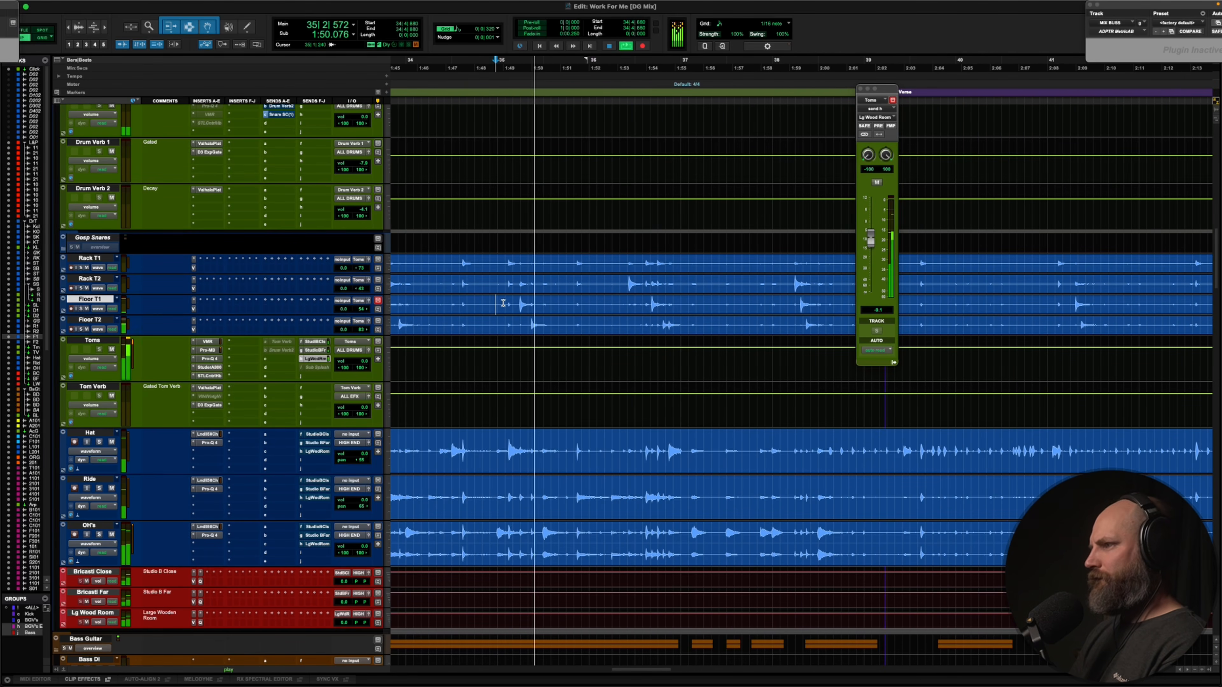
left_click(500, 265)
key("space")
Solo the four tom tracks, Rack T1 through Floor T2, and play them from bar 35 to hear the gating
left_click(96, 318, "shift")
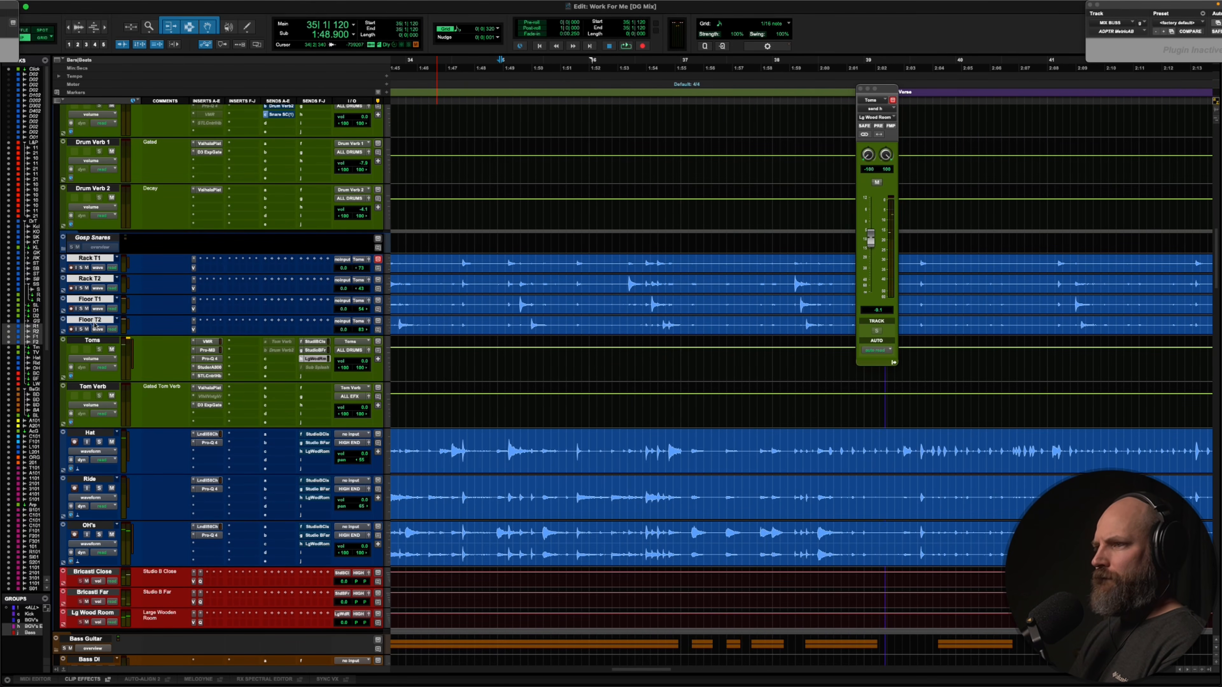
key("shift+s")
key("space")
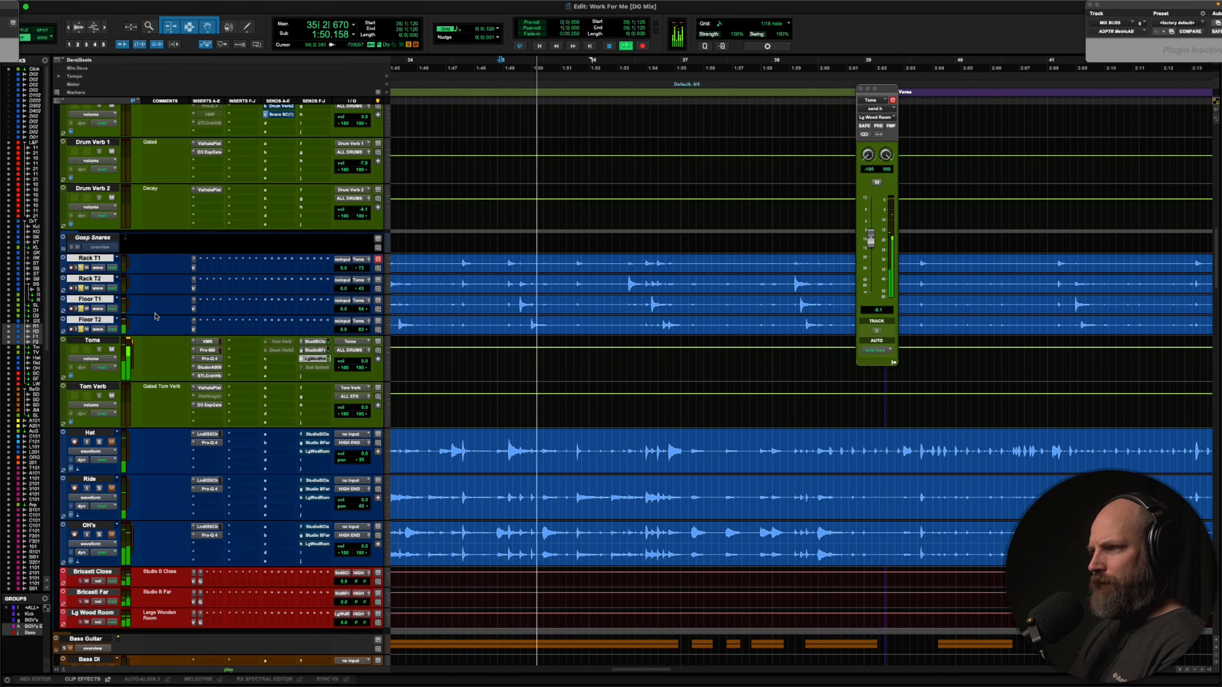
key("space")
key("space")
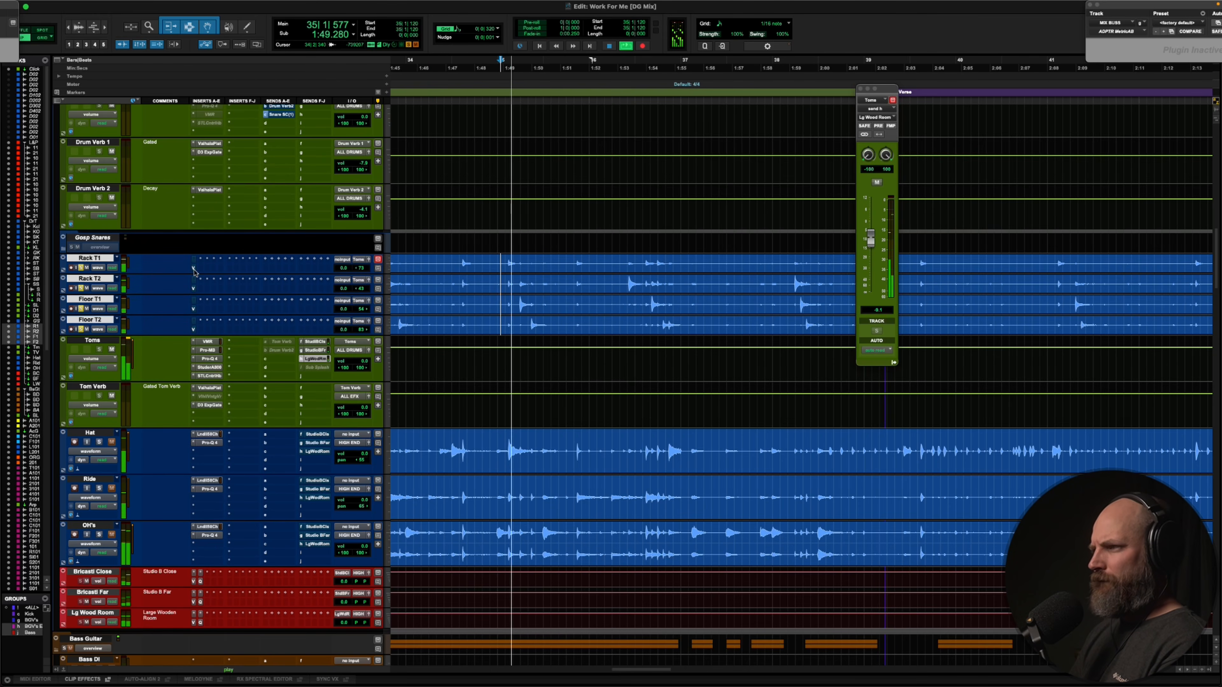
key("space")
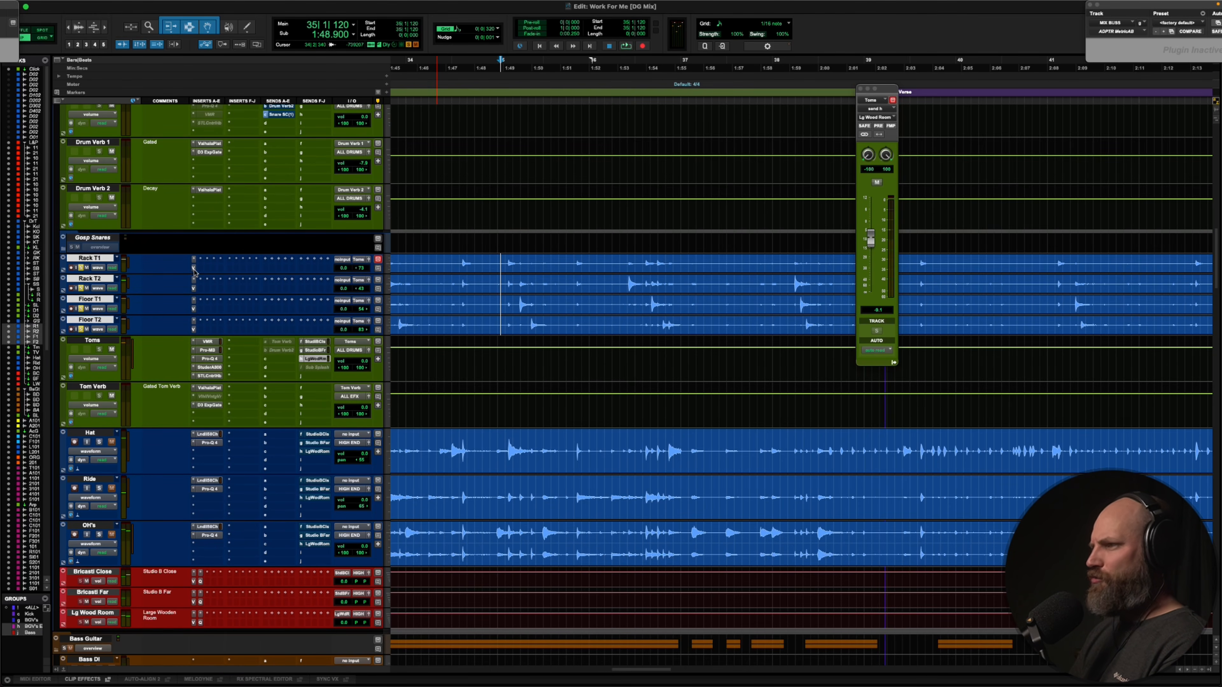
Fine-tune the Gate-Drums threshold in the floor toms' Virtual Mix Racks while playing the toms from bar 35
key("space")
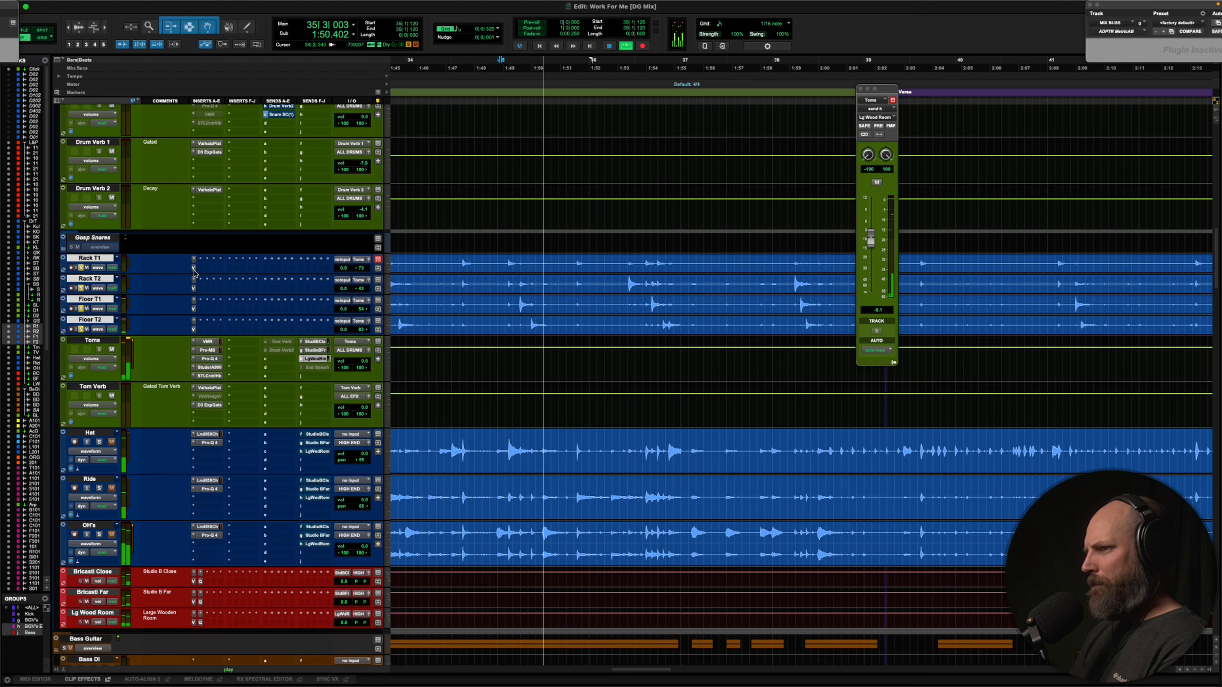
key("space")
left_click(194, 309)
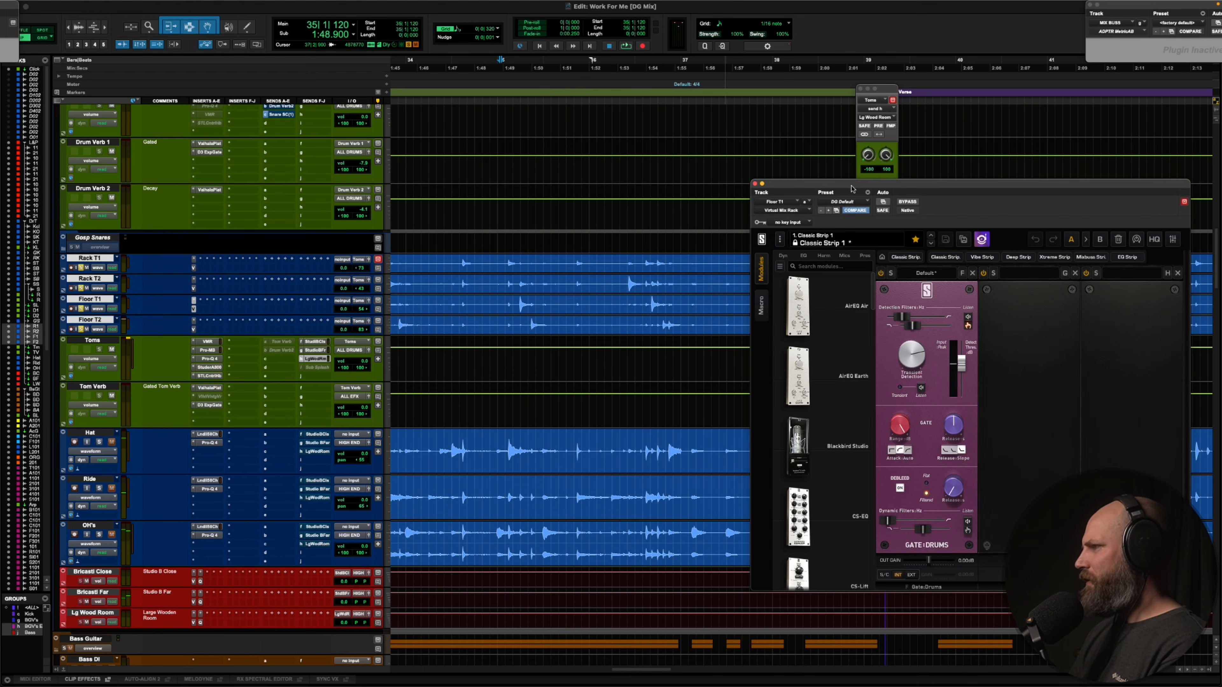
left_click_drag(851, 188, 566, 85)
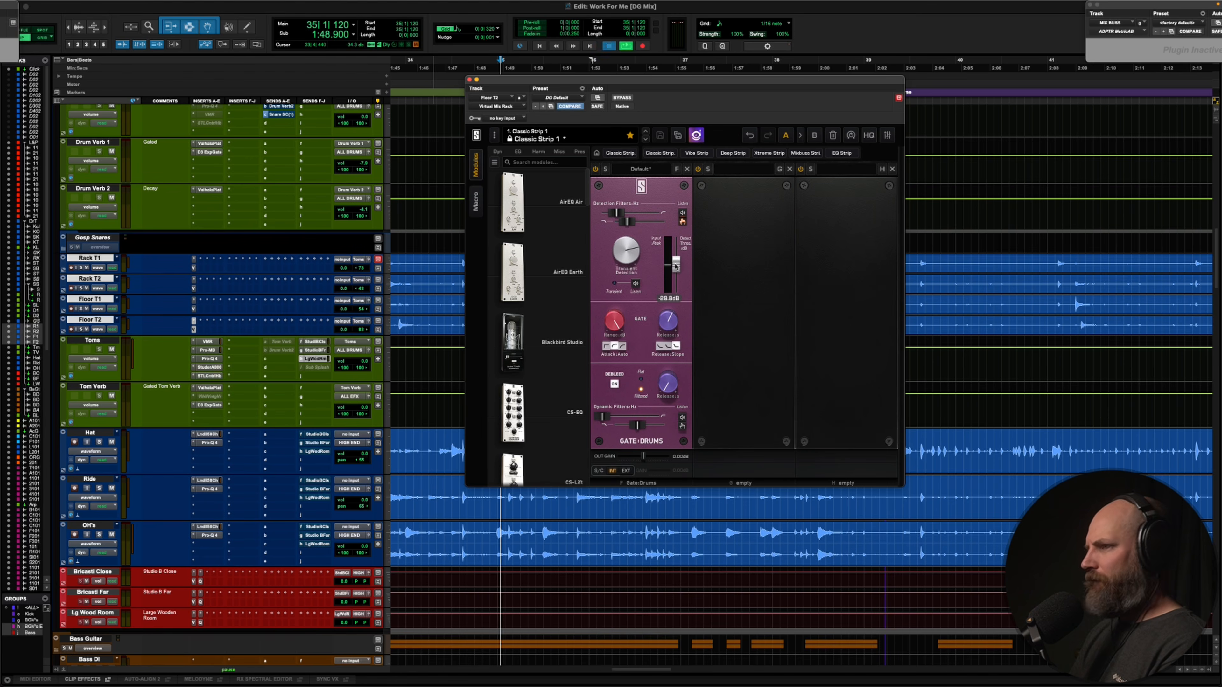
key("space")
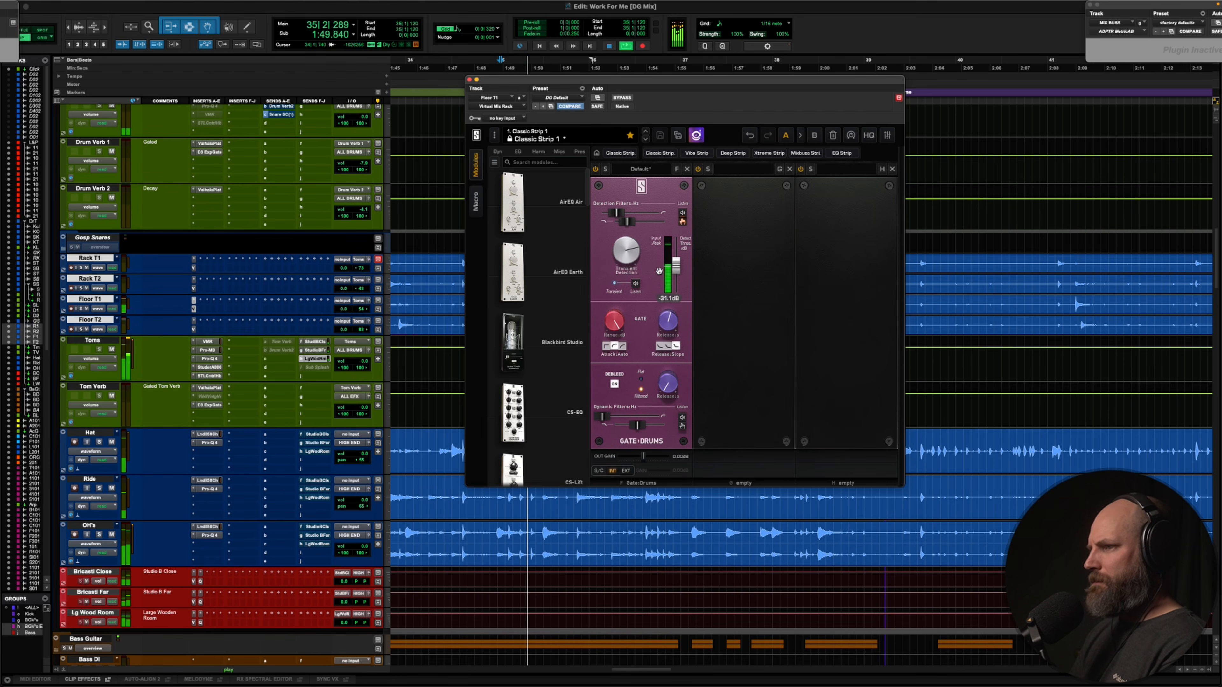
Insert FabFilter Pro-Q 4 on the Toms bus and add a wide high-frequency bell boost of about 7 dB
left_click(235, 345)
mouse_move(266, 341)
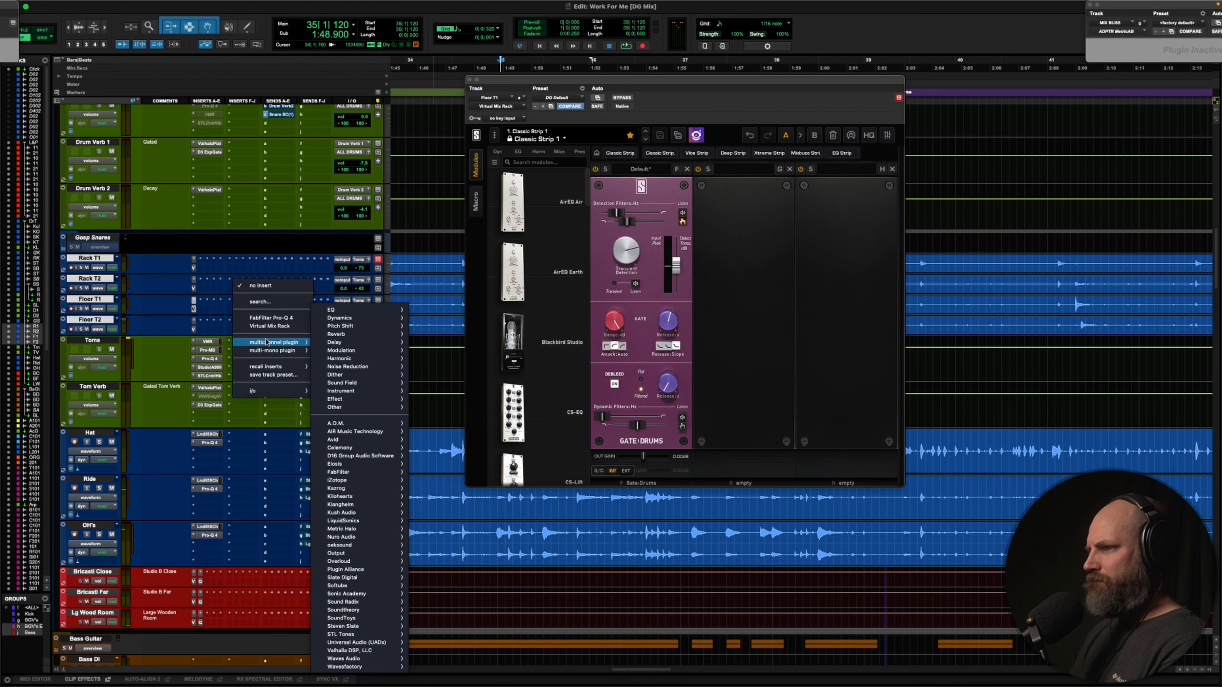
left_click(271, 317)
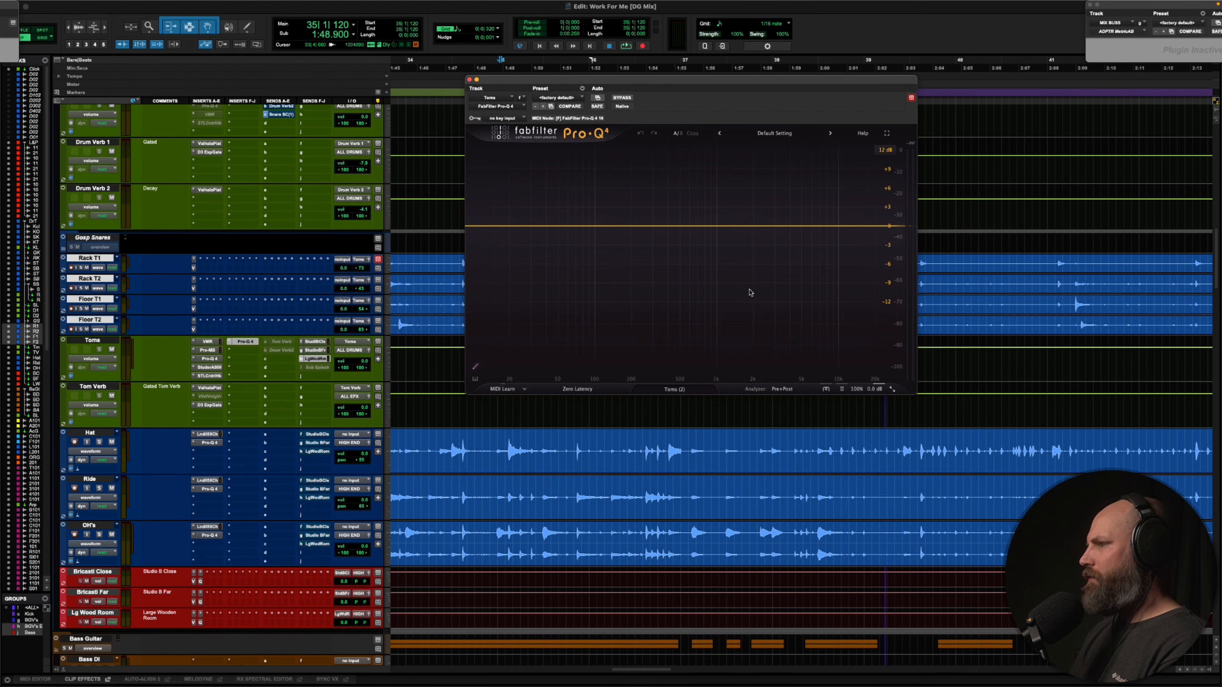
key("space")
left_click(755, 226)
left_click_drag(755, 226, 859, 183)
Play the toms and raise the output level of the Toms bus Pro-Q 4 to about +3.6 dB
key("space")
key("space")
key("space")
key("space")
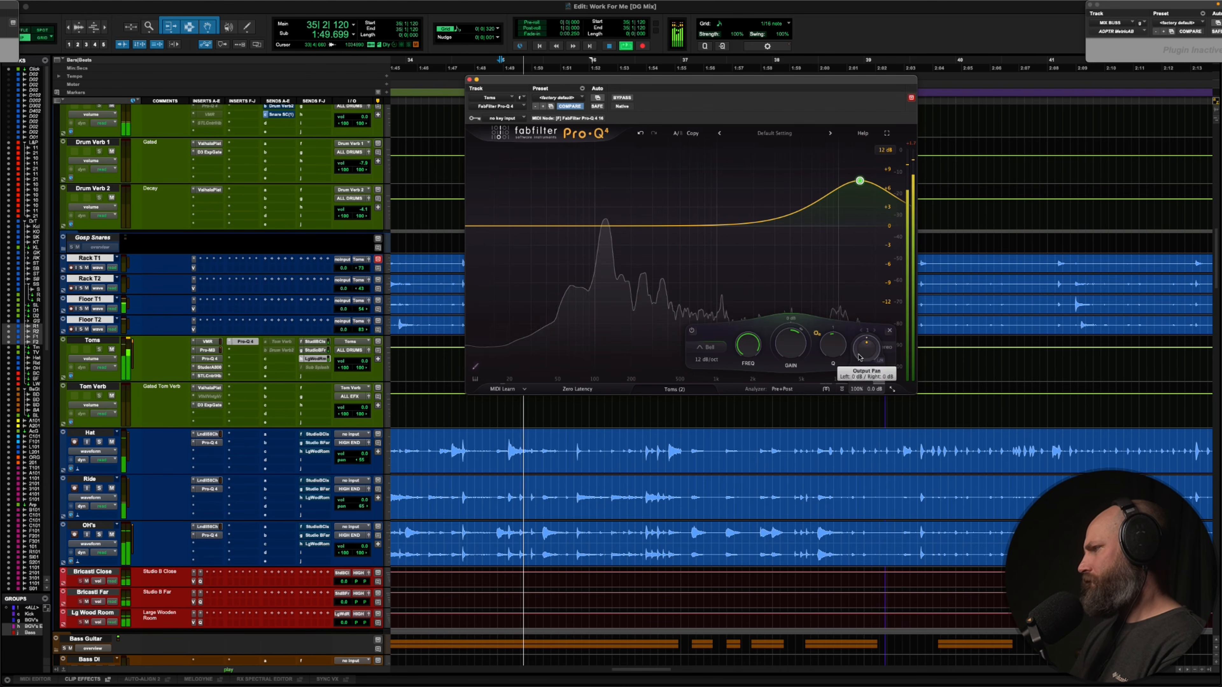
mouse_move(861, 353)
left_mouse_down()
mouse_move(860, 336)
mouse_move(864, 352)
left_mouse_up()
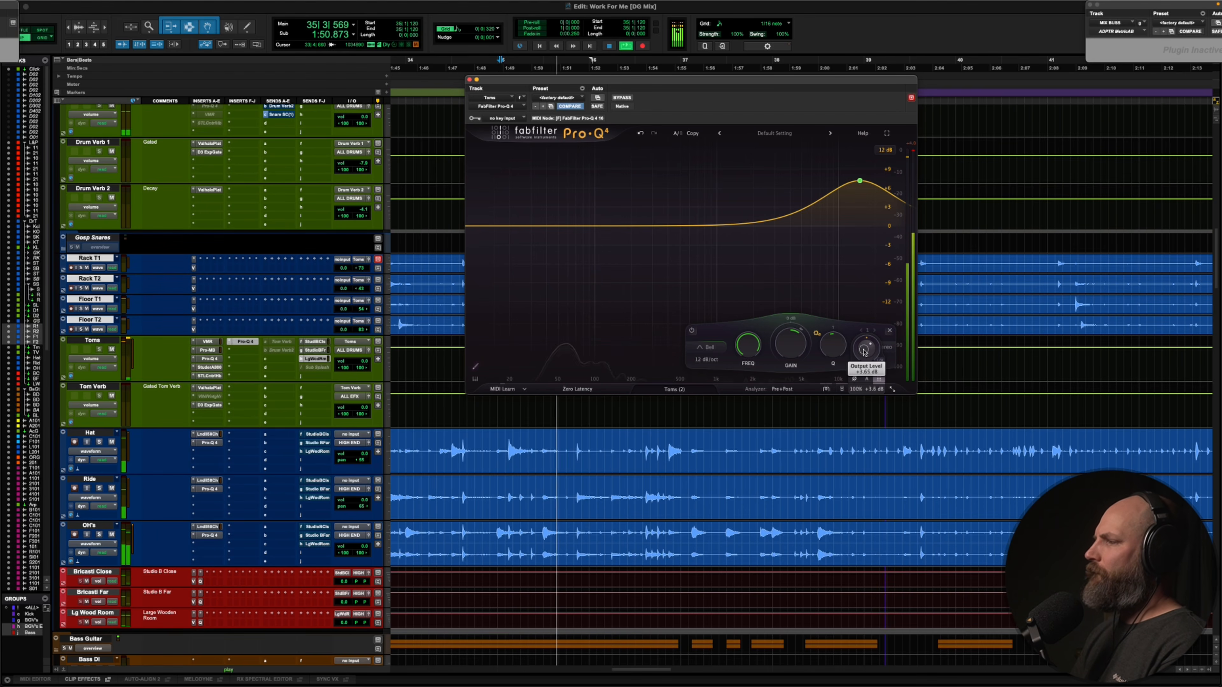
key("space")
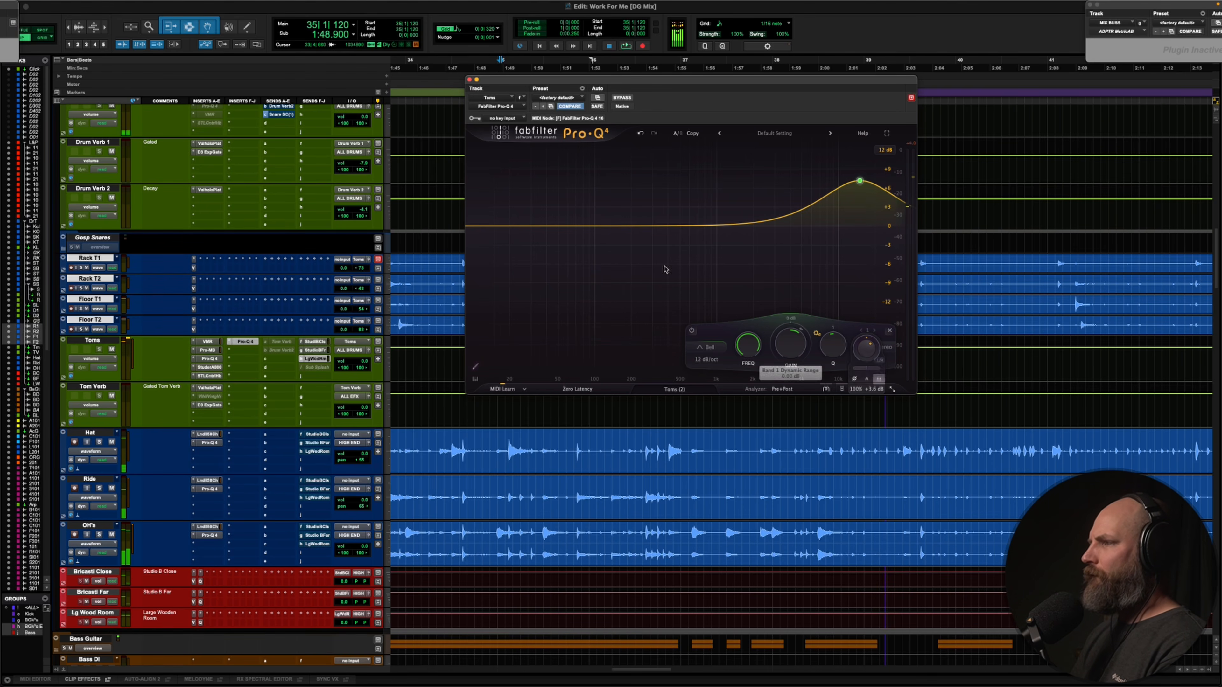
Add a low shelf cut of about -4.9 dB at 72 Hz to the Toms bus EQ, audition it and close the plugin
left_click(539, 236)
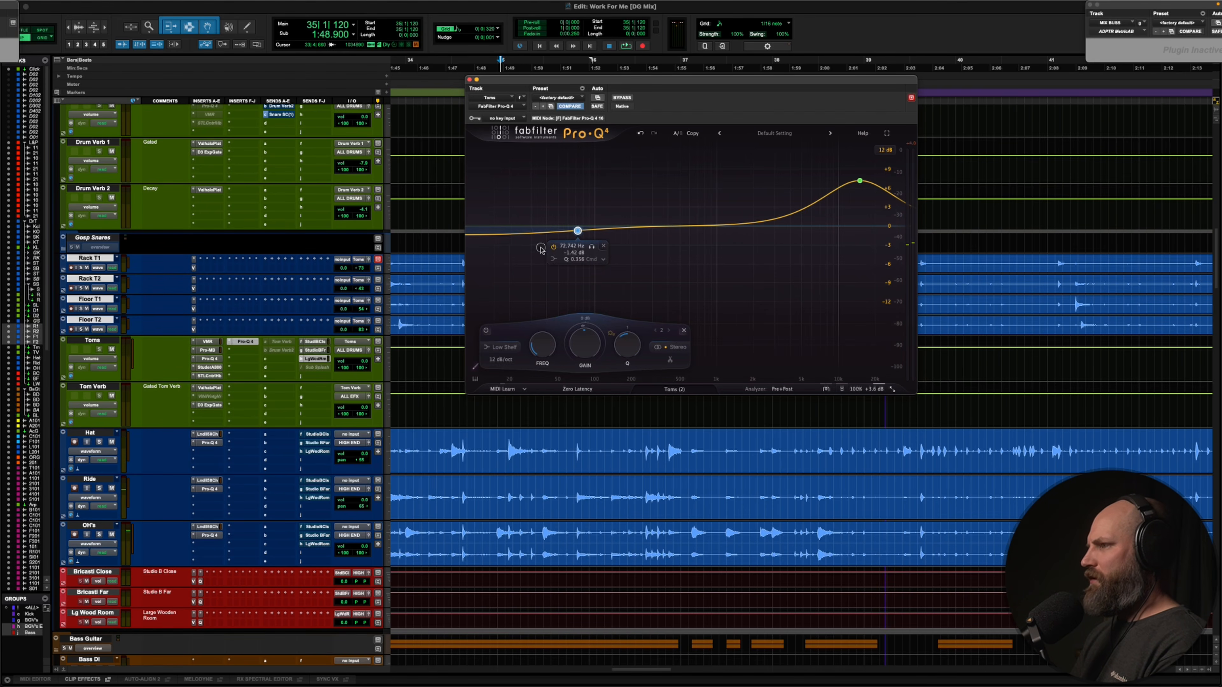
mouse_move(575, 237)
left_mouse_down()
mouse_move(583, 258)
mouse_move(578, 248)
left_mouse_up()
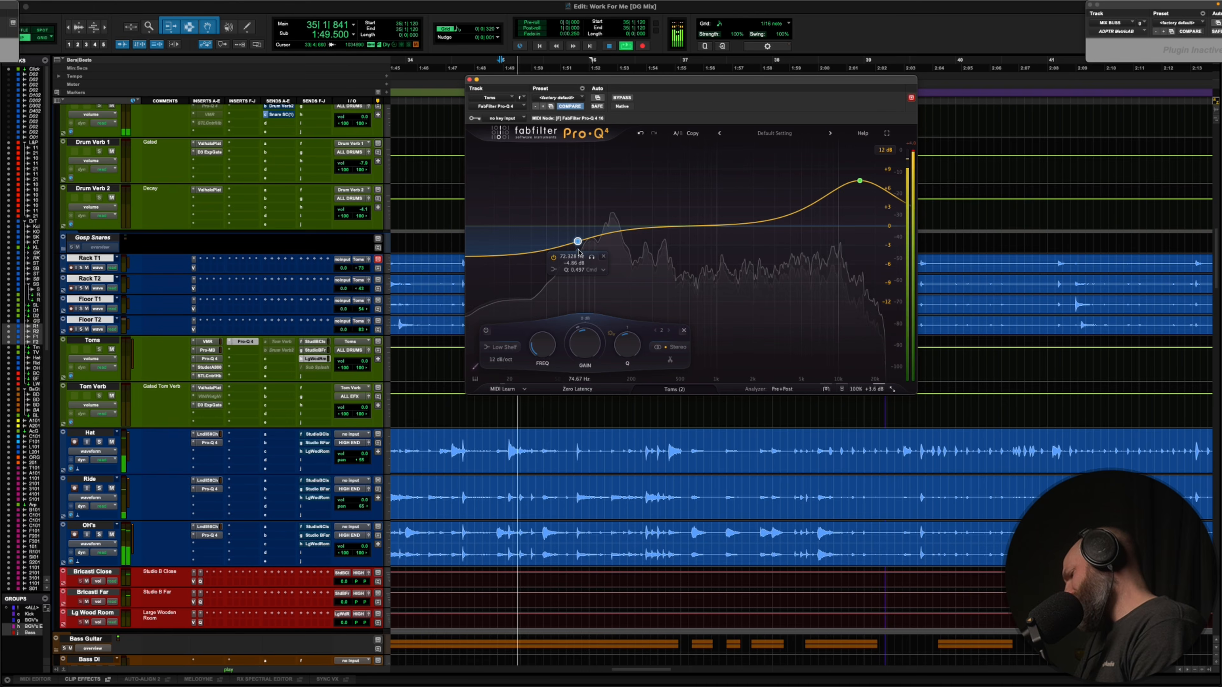
key("space")
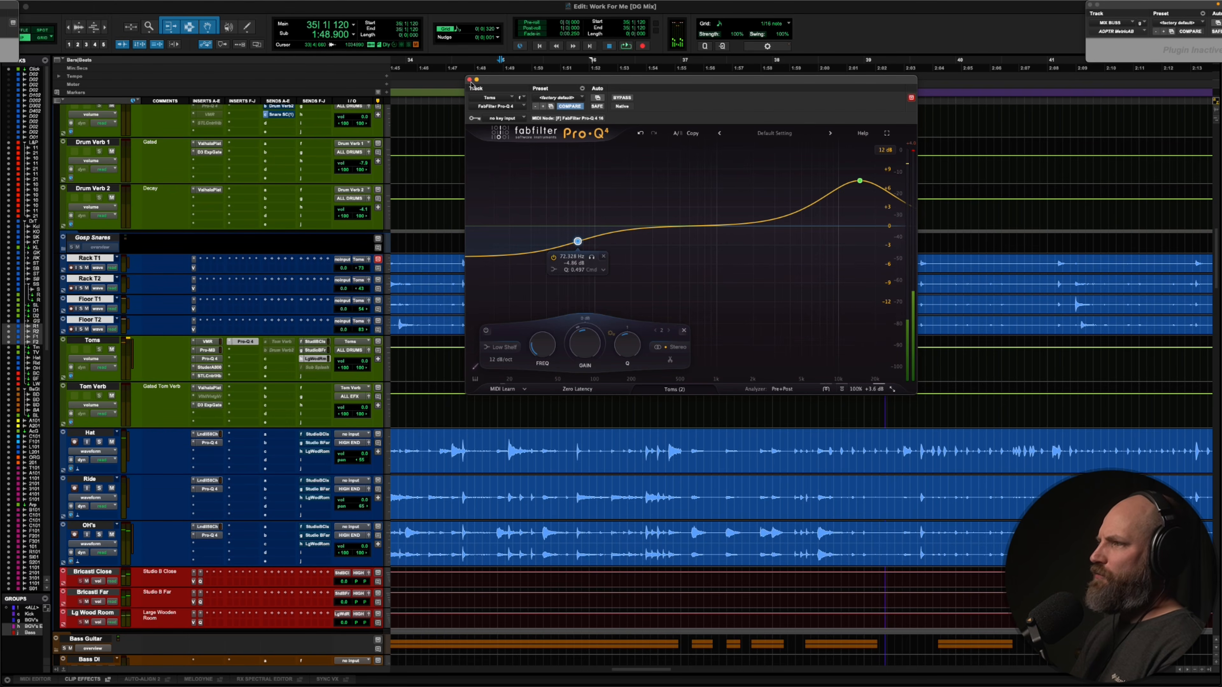
left_click(469, 79)
Play the toms from the song's first tom fill in bar 15
key("r")
key("r")
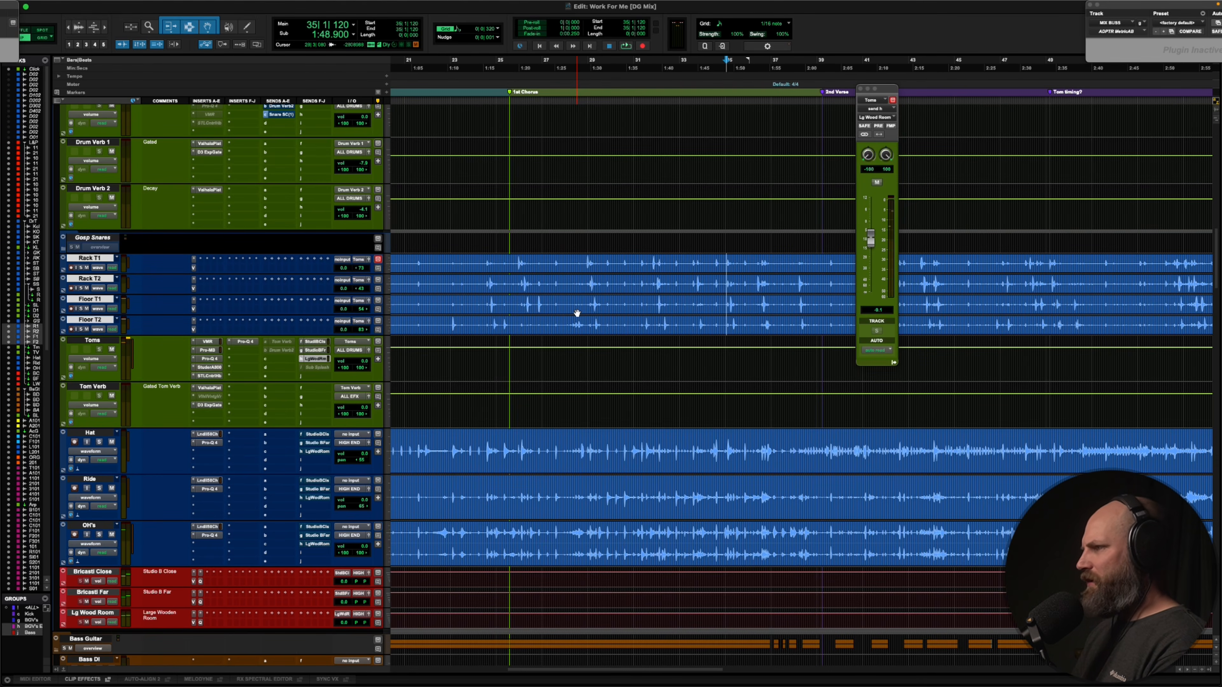
key("r")
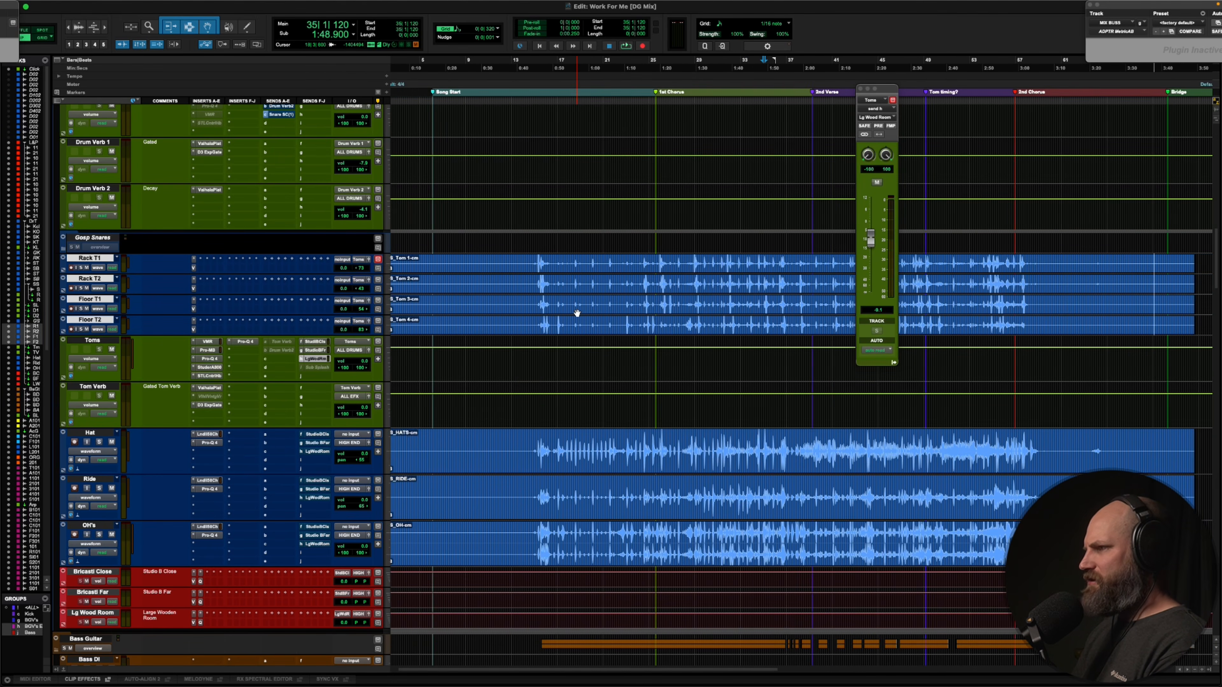
left_click(536, 283)
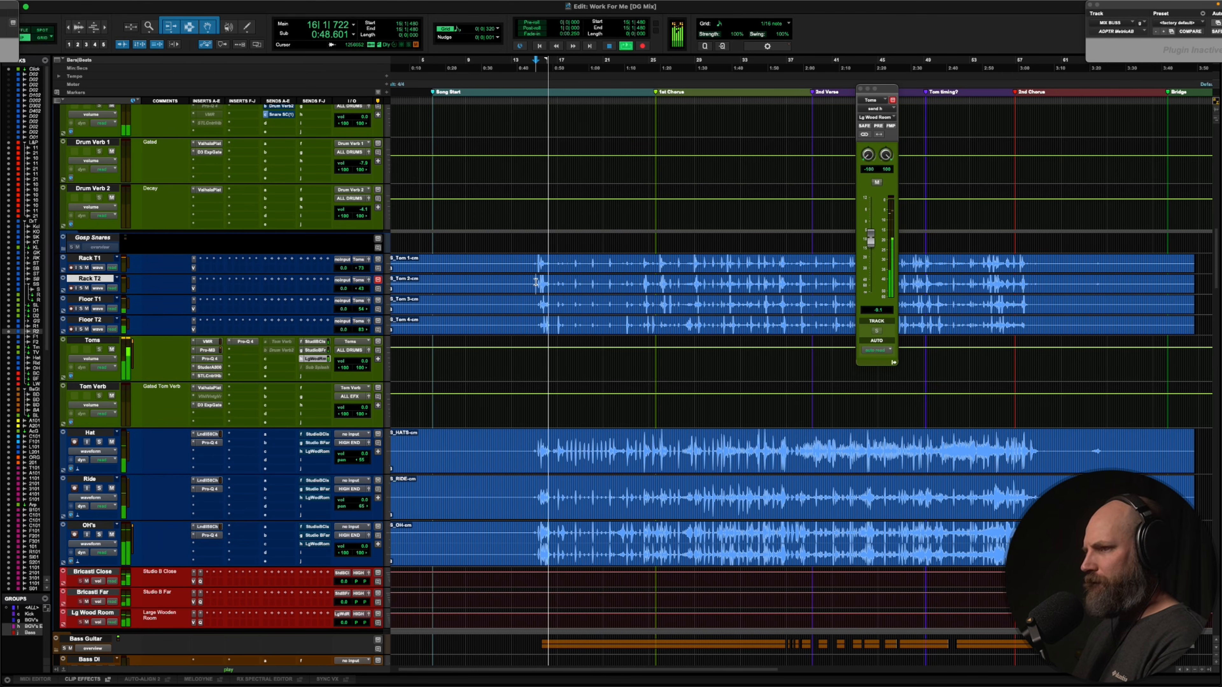
key("space")
Locate the Floor T2 hits around bar 16 and play the fill from 15|2|310 to hear how loud they are
left_click(544, 327)
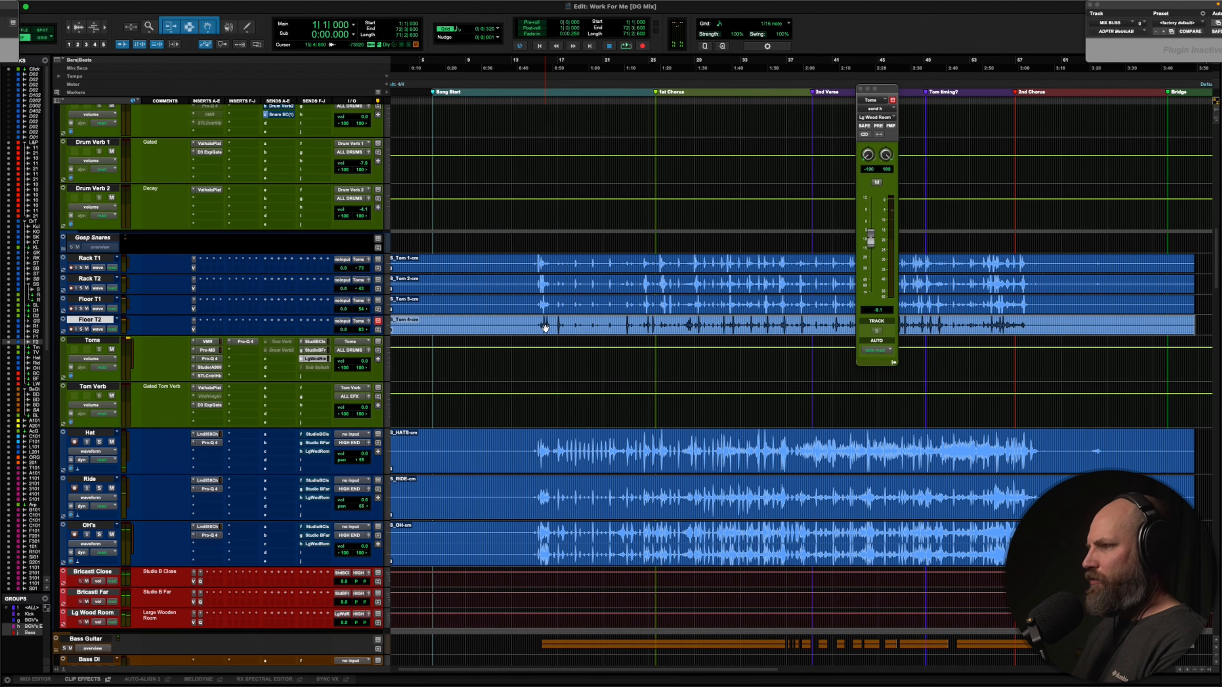
left_click(545, 324)
key("t")
key("t")
key("t")
key("t")
scroll(546, 325, "right", 5)
key("shift+s")
key("space")
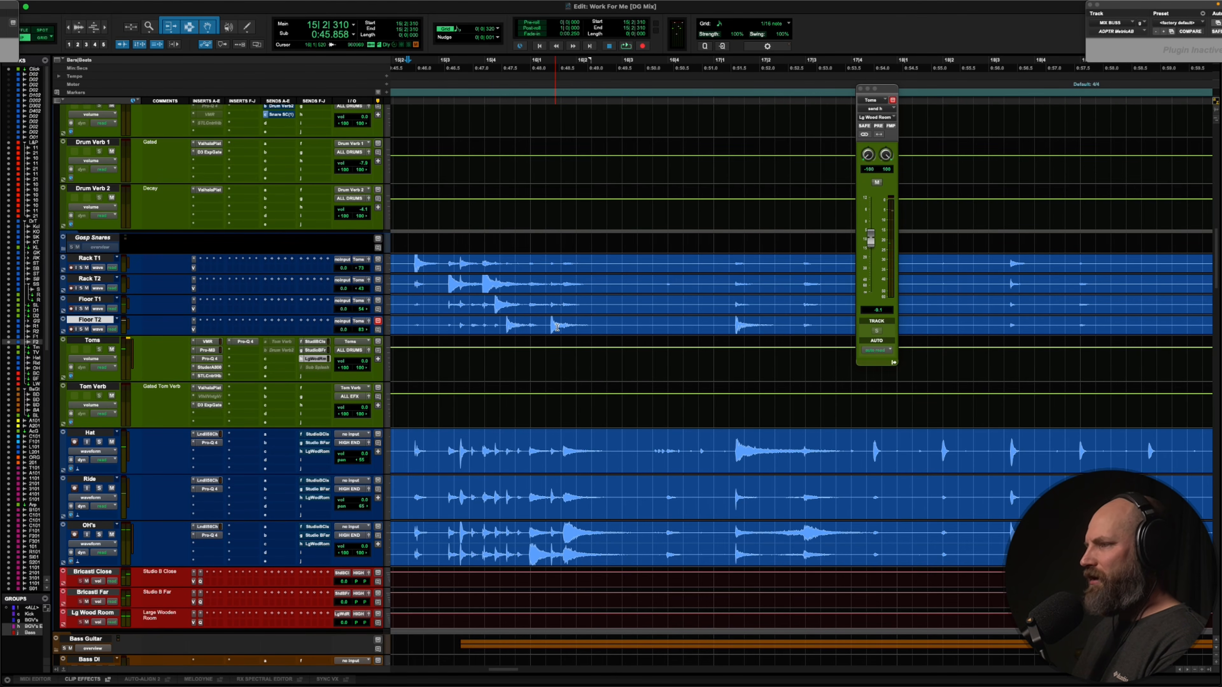
key("space")
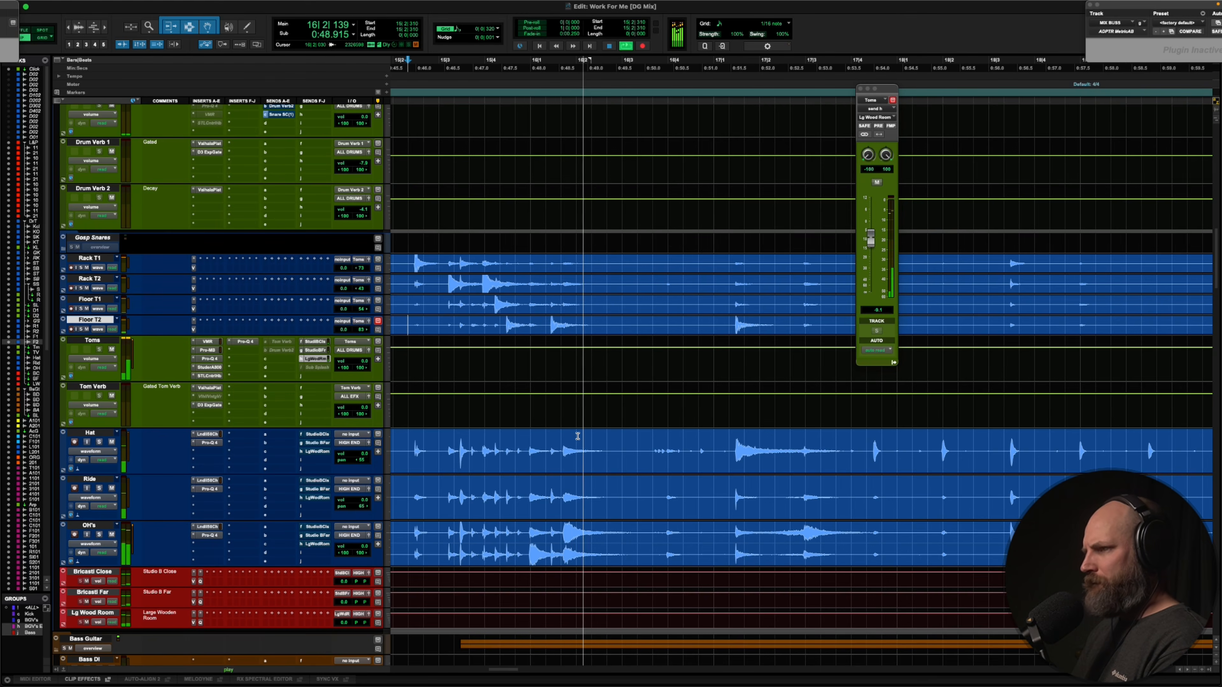
key("space")
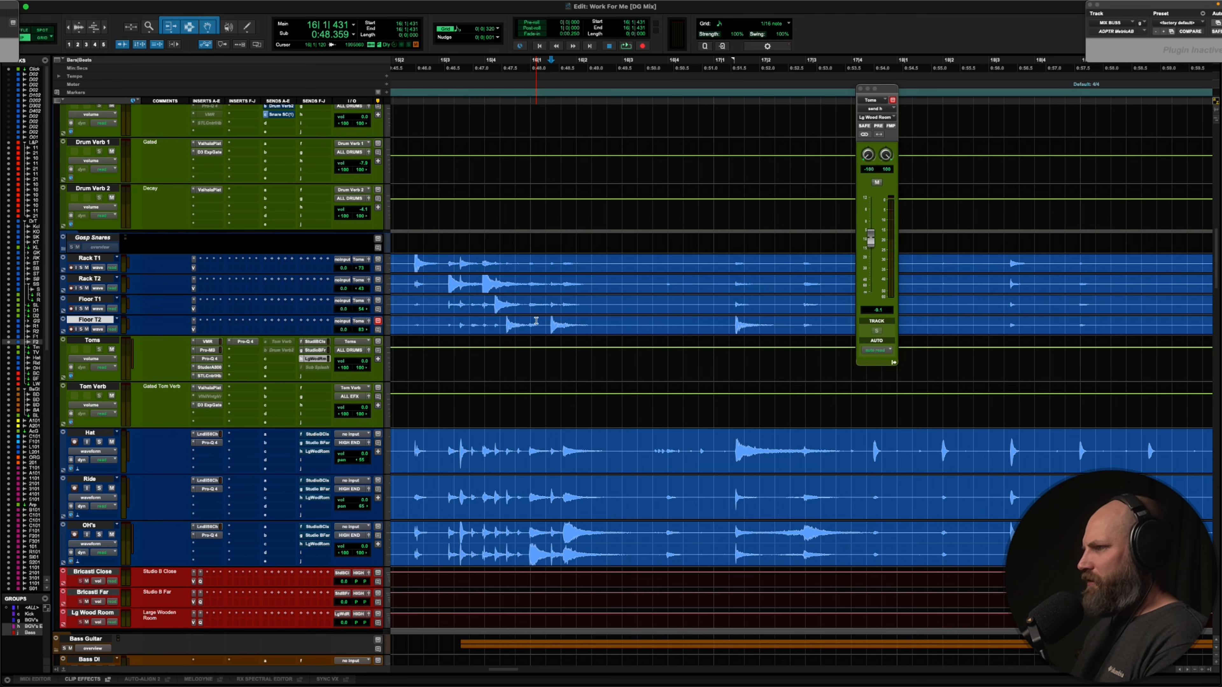
Separate the Floor T2 clip at its second hit in bar 16, lower the clip gain there and play the fill from 15|2|190
key("super+alt+bracketright")
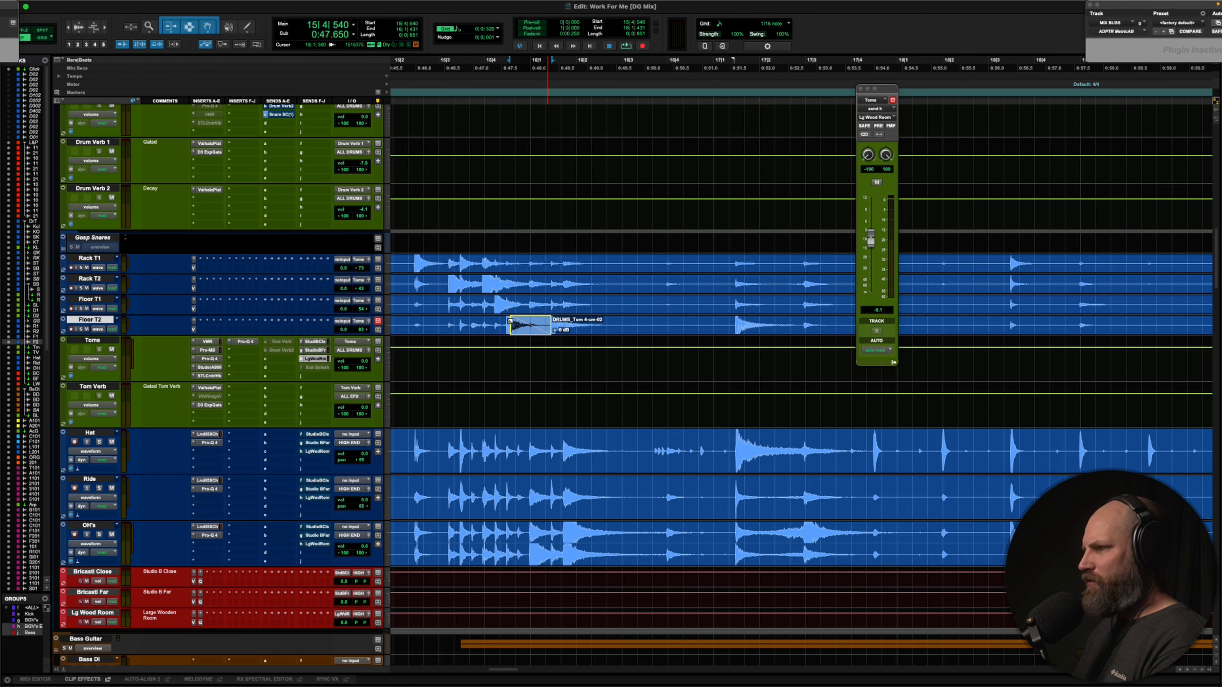
left_click(403, 320)
key("space")
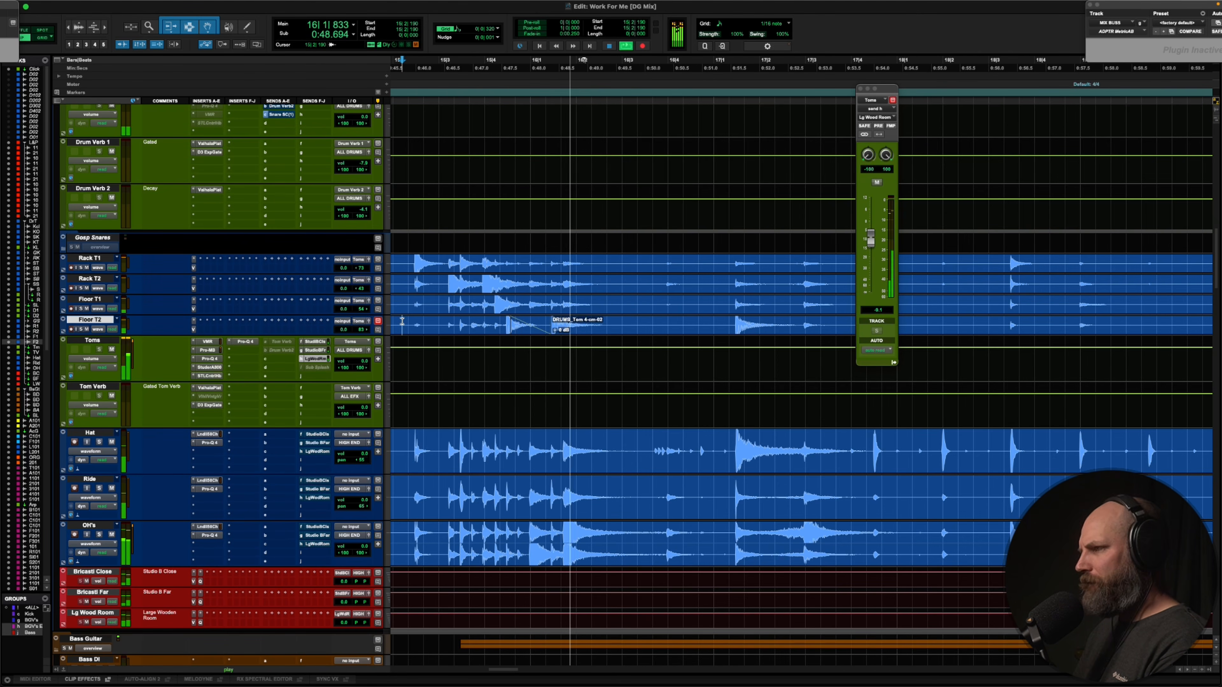
key("space")
key("space")
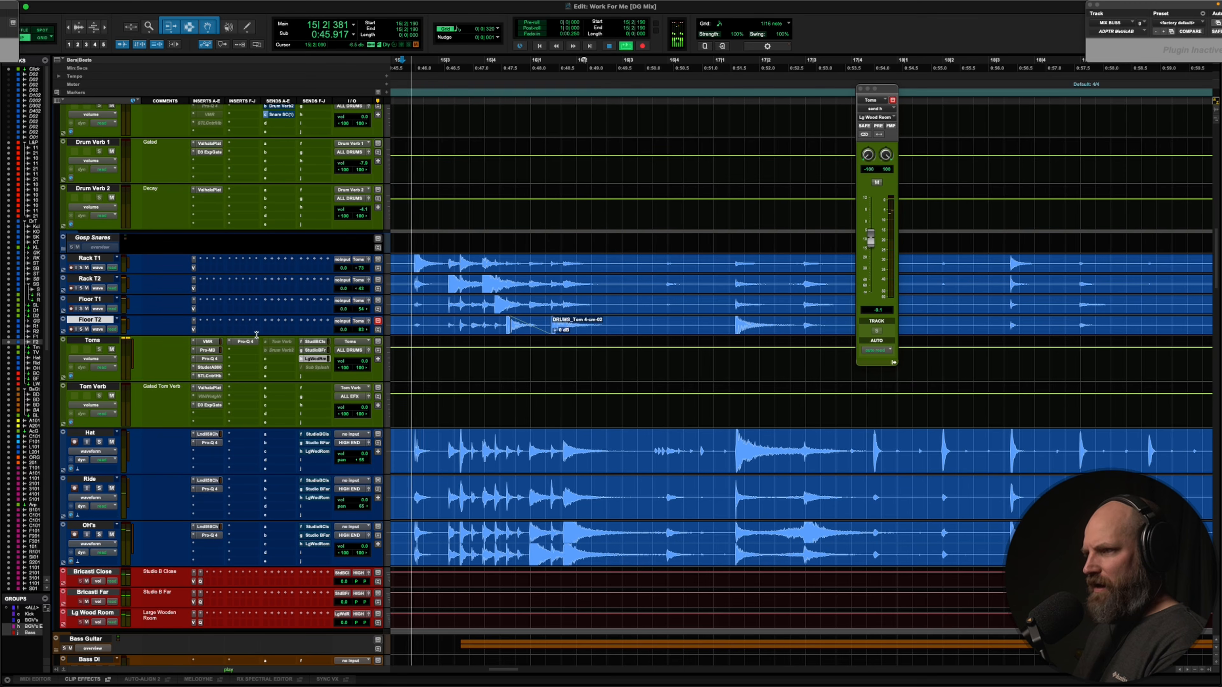
key("space")
Insert FabFilter Pro-Q 4 on Floor T2 with a dynamic low shelf cutting below about 72 Hz and play the fill
left_click(200, 321)
left_click(240, 300)
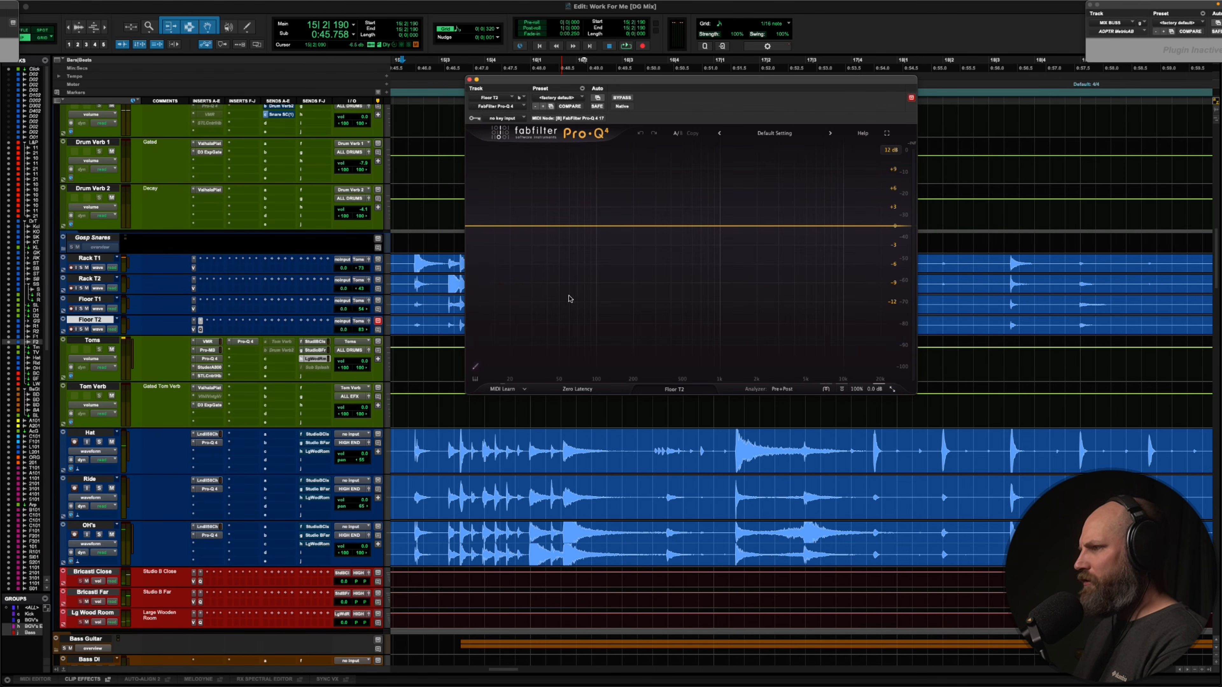
left_click(524, 226)
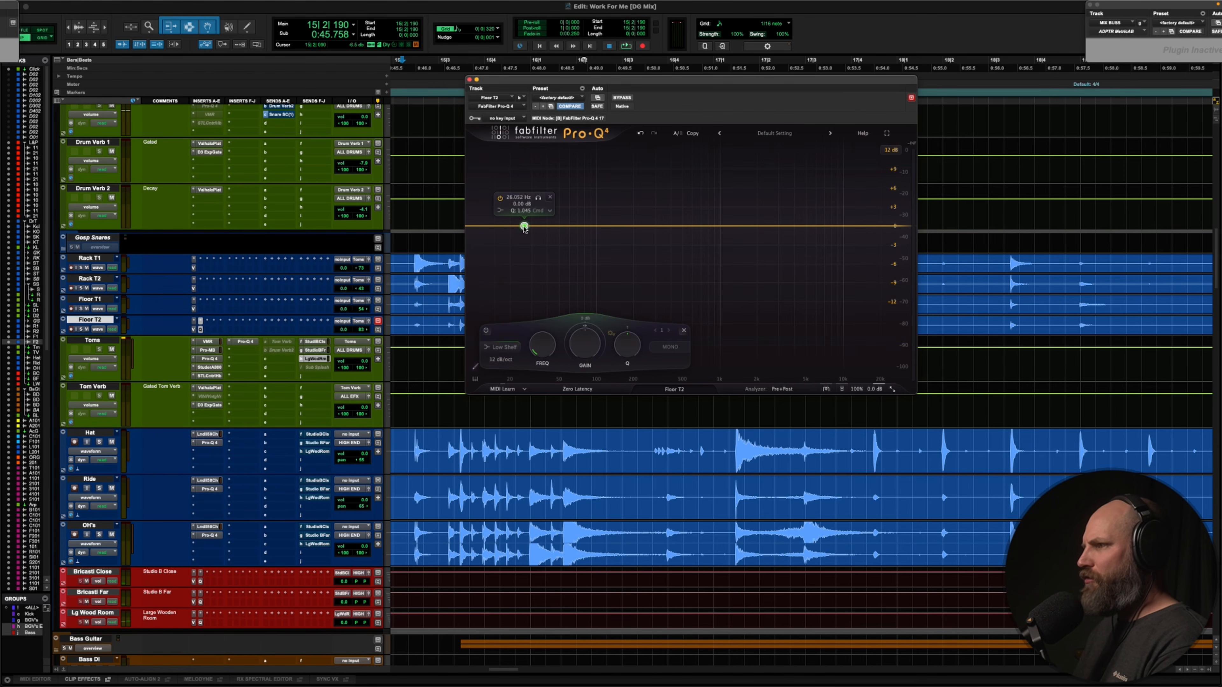
right_click(524, 228)
left_click(569, 258)
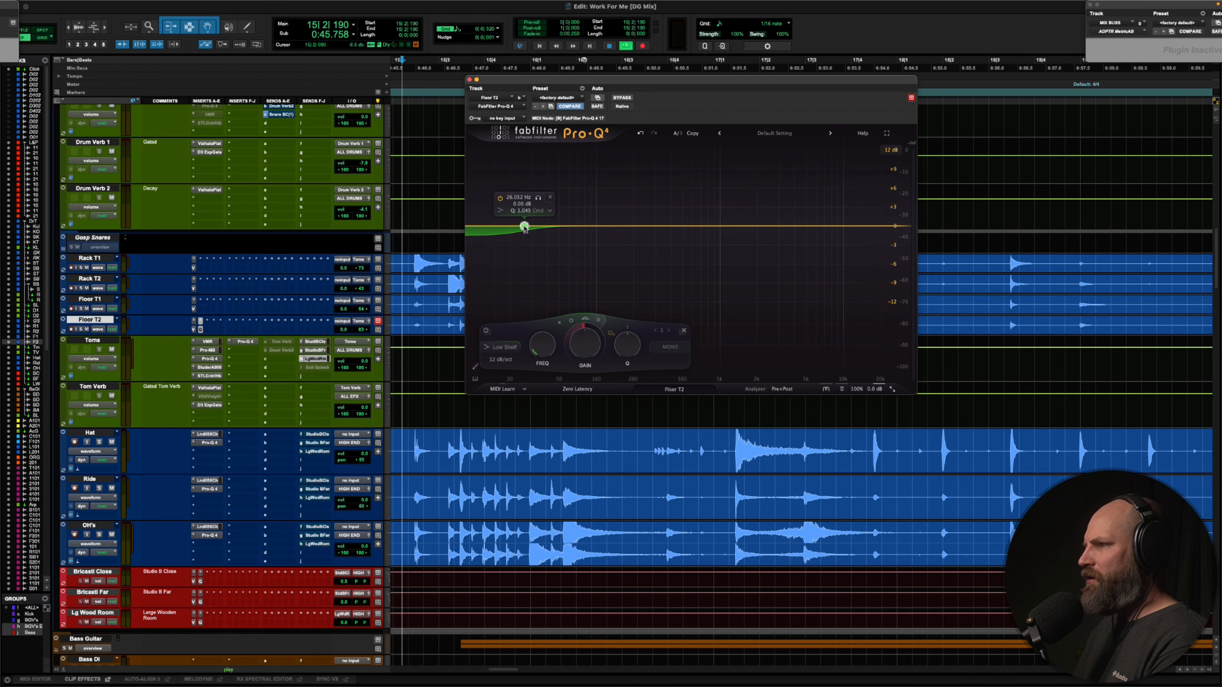
mouse_move(524, 228)
left_mouse_down()
mouse_move(548, 226)
mouse_move(549, 258)
mouse_move(578, 228)
left_mouse_up()
key("space")
key("space")
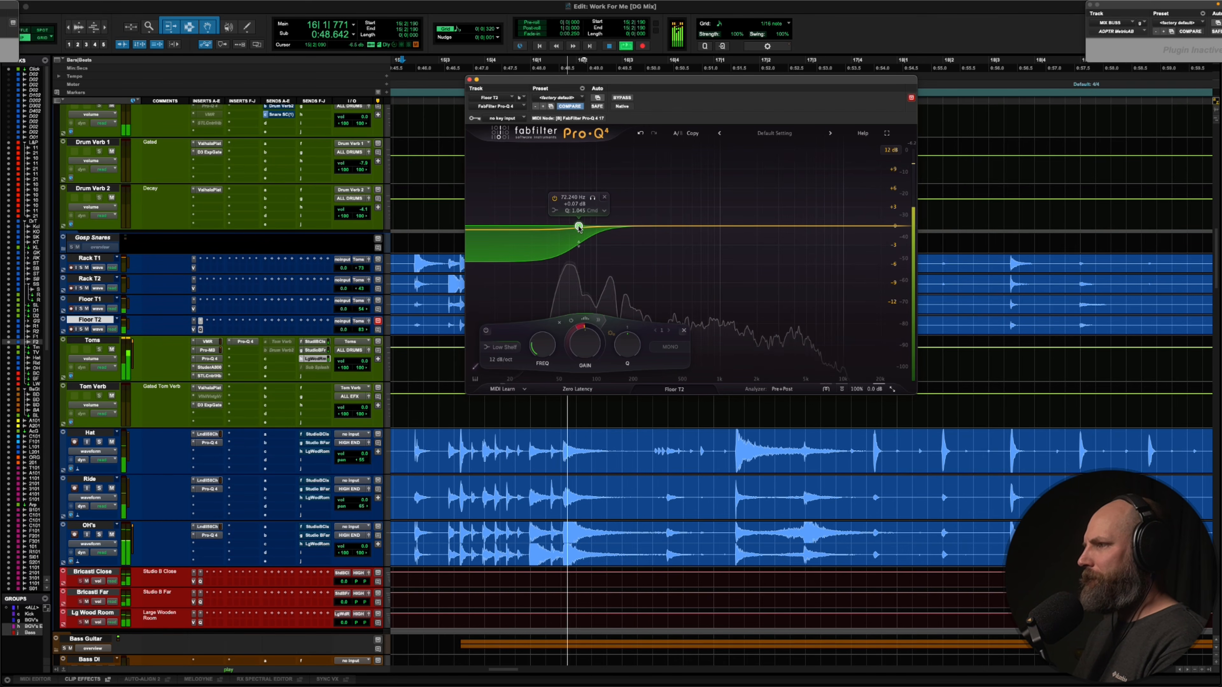
Raise Floor T2's dynamic low shelf to about 176 Hz and deepen its dynamic range while replaying the fill
key("space")
left_click_drag(579, 228, 602, 227)
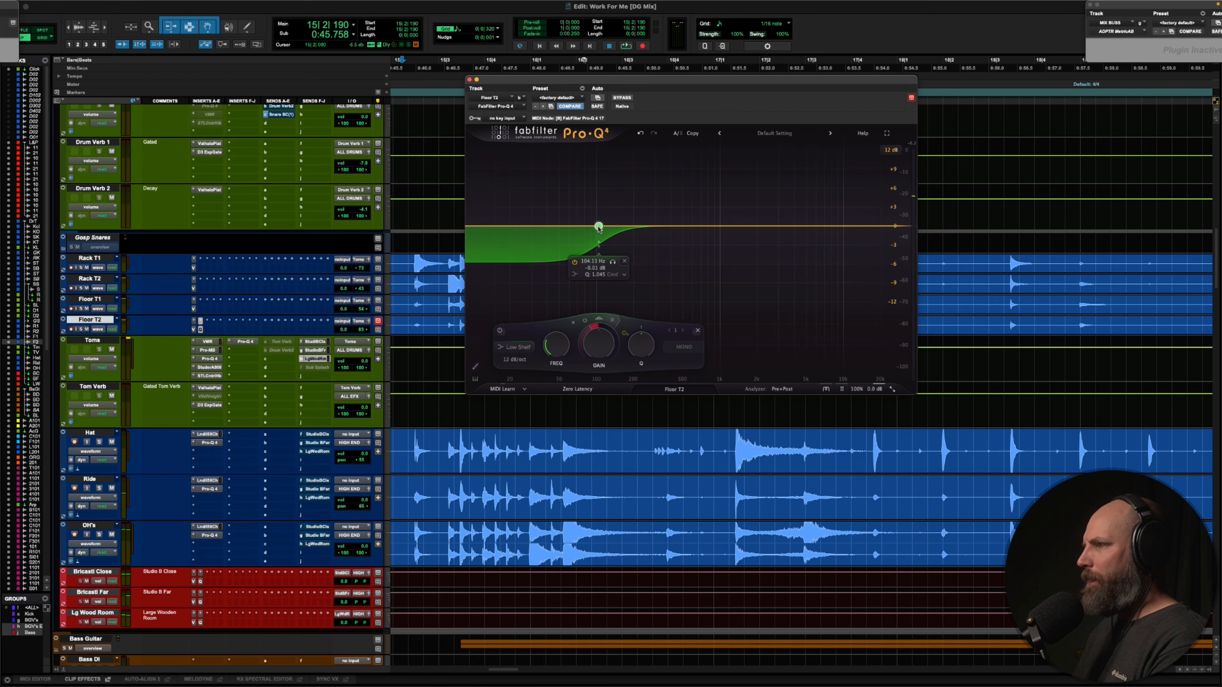
key("space")
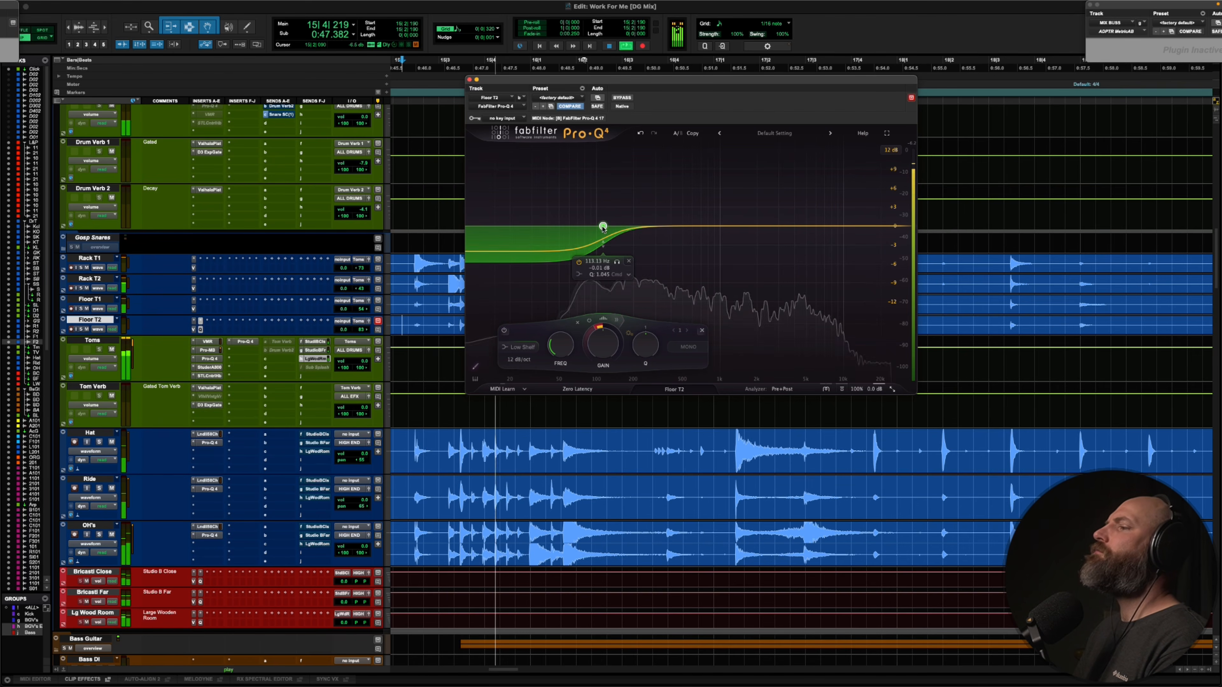
key("space")
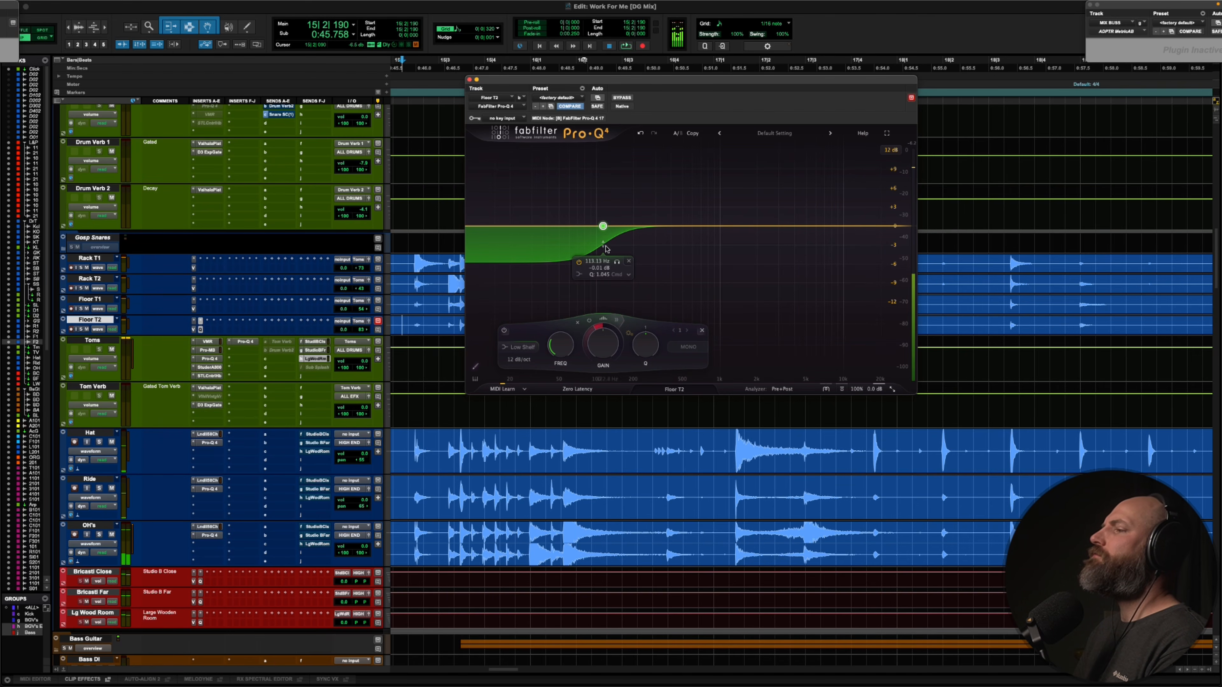
left_click_drag(601, 233, 623, 232)
key("space")
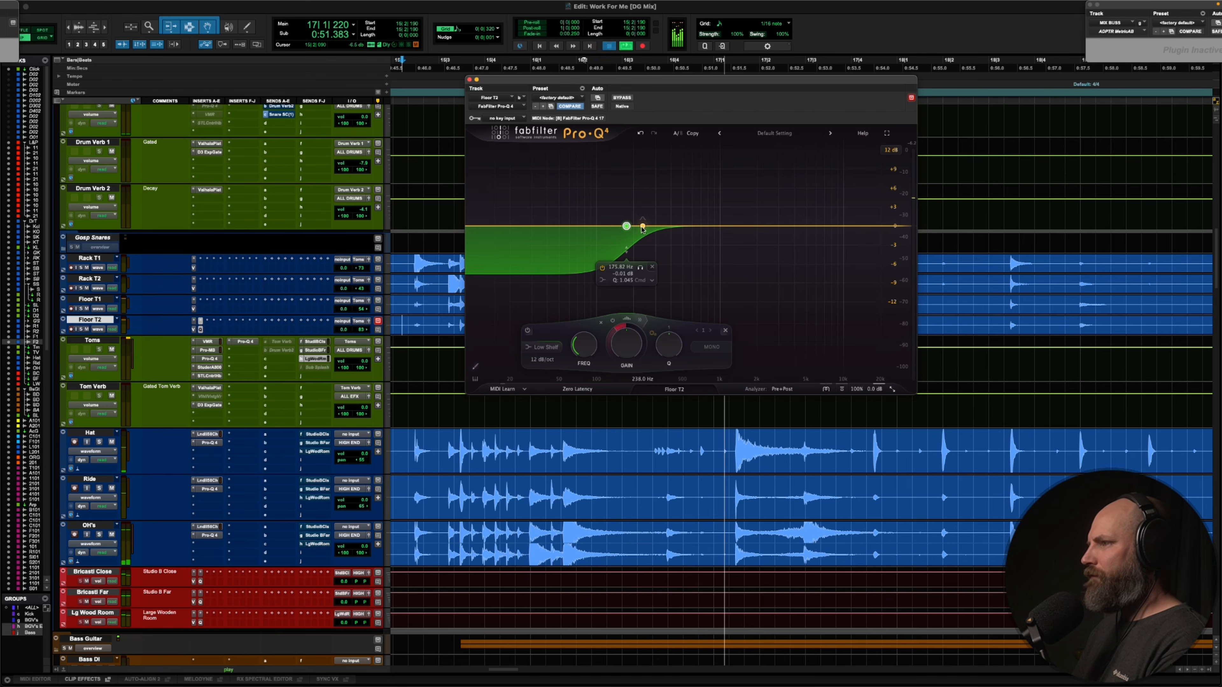
Add a bell cut of about -3.3 dB at 119 Hz to Floor T2's EQ, audition it and close the plugin
left_click_drag(642, 228, 617, 243)
key("space")
key("space")
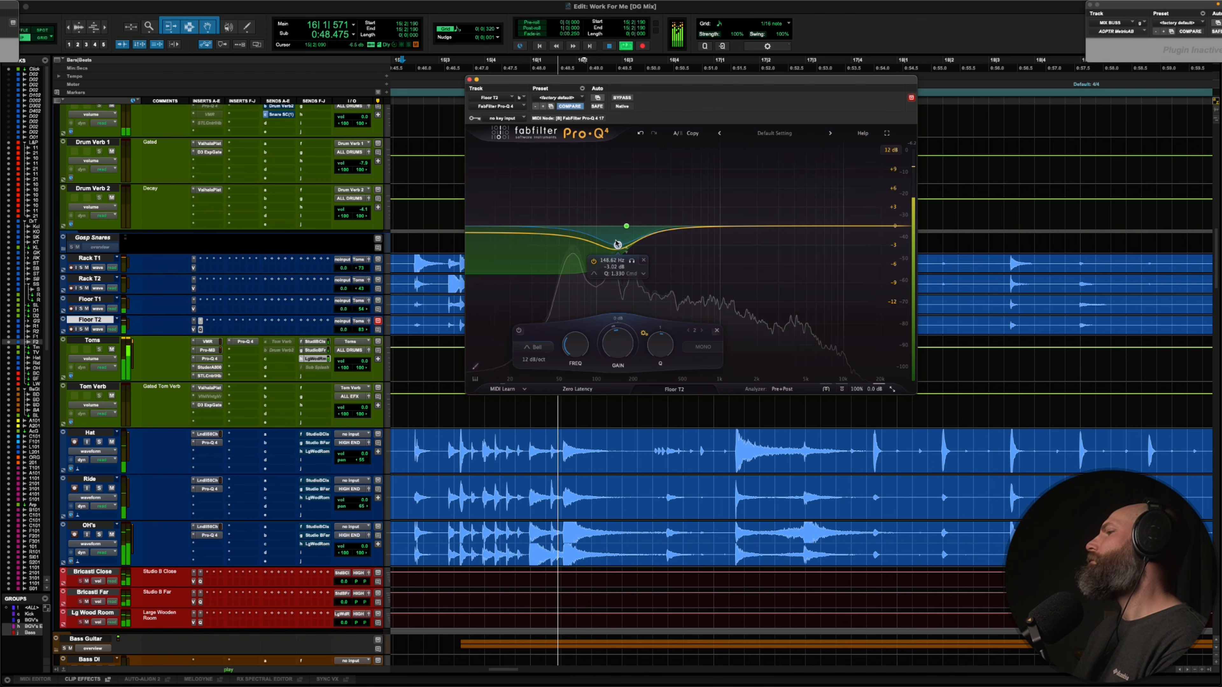
left_click_drag(617, 244, 605, 246)
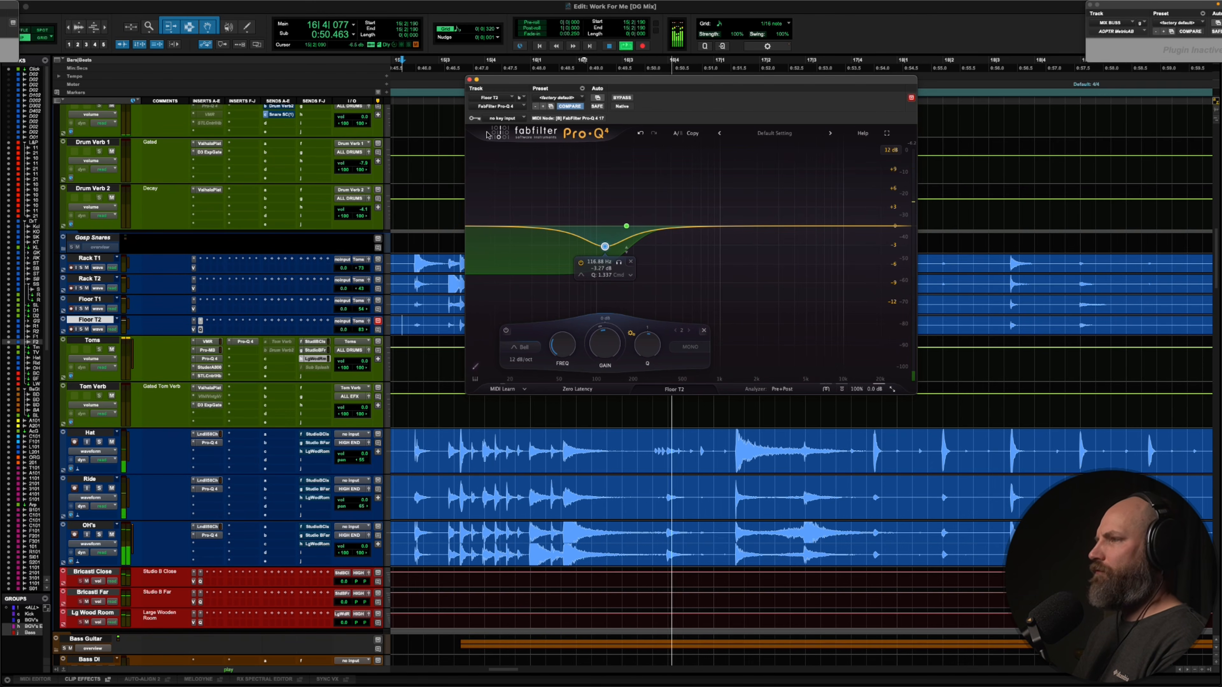
key("space")
left_click(469, 80)
Create a marker named "Tom overloading" at 16|1|360 on the Markers ruler
key("r")
key("r")
key("r")
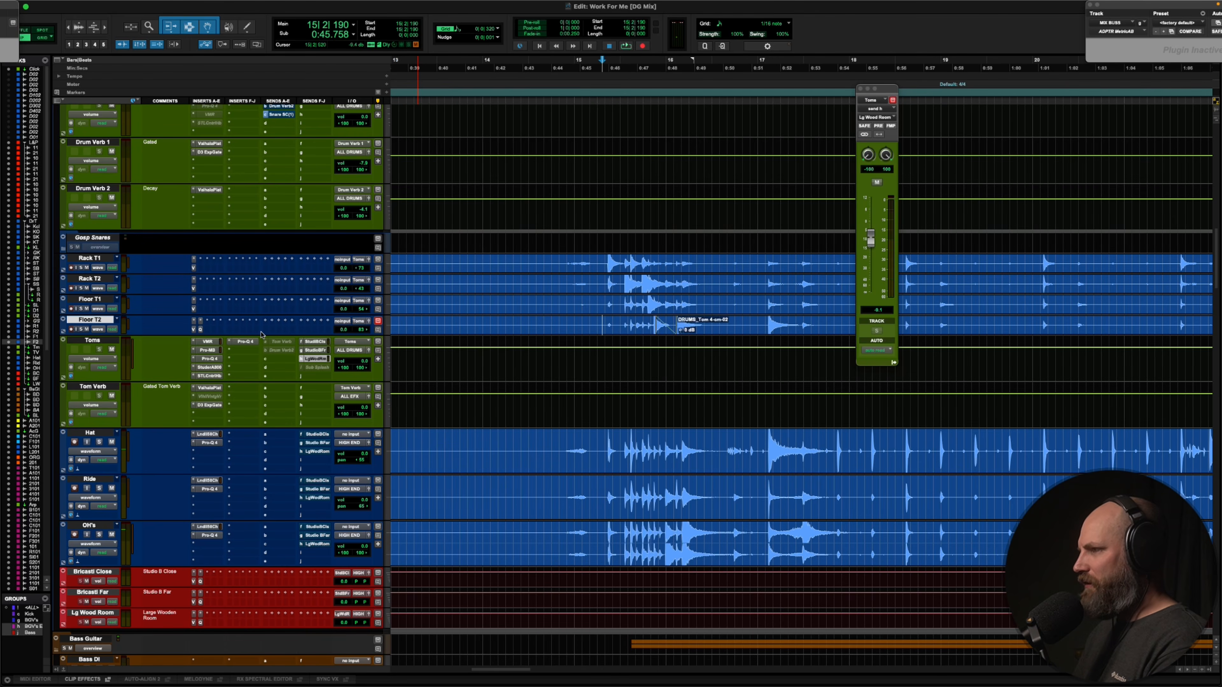
left_click(578, 353)
key("KP_Enter")
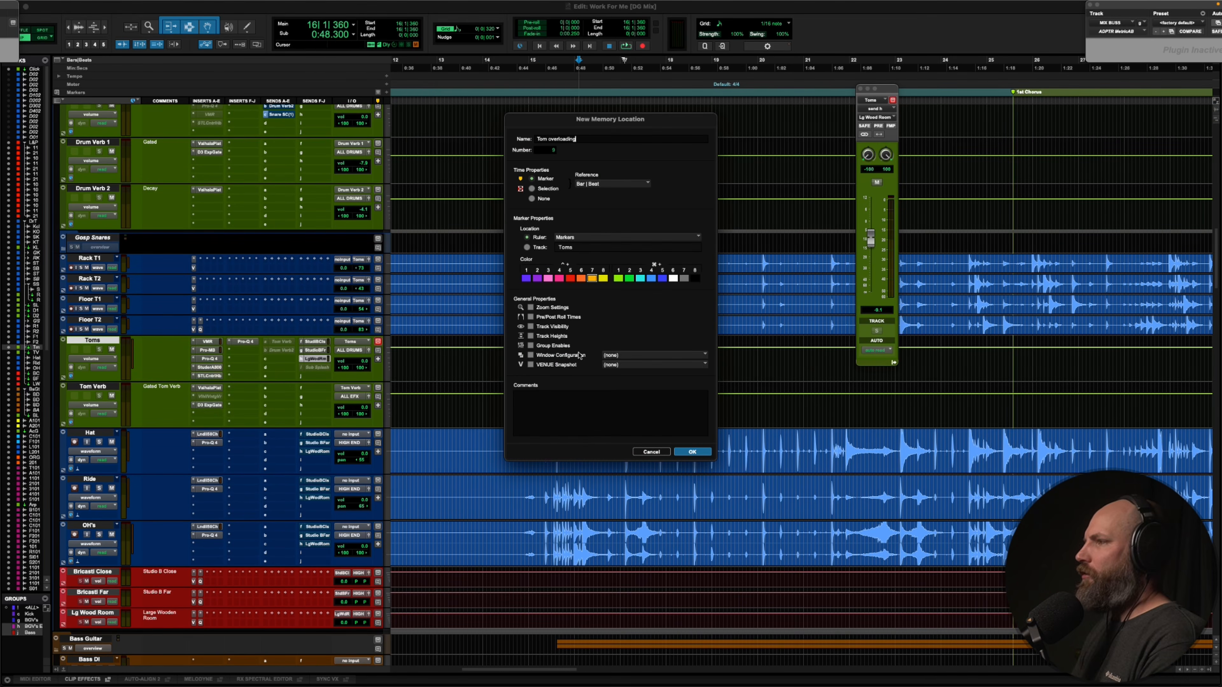
key("Return")
right_click(531, 345)
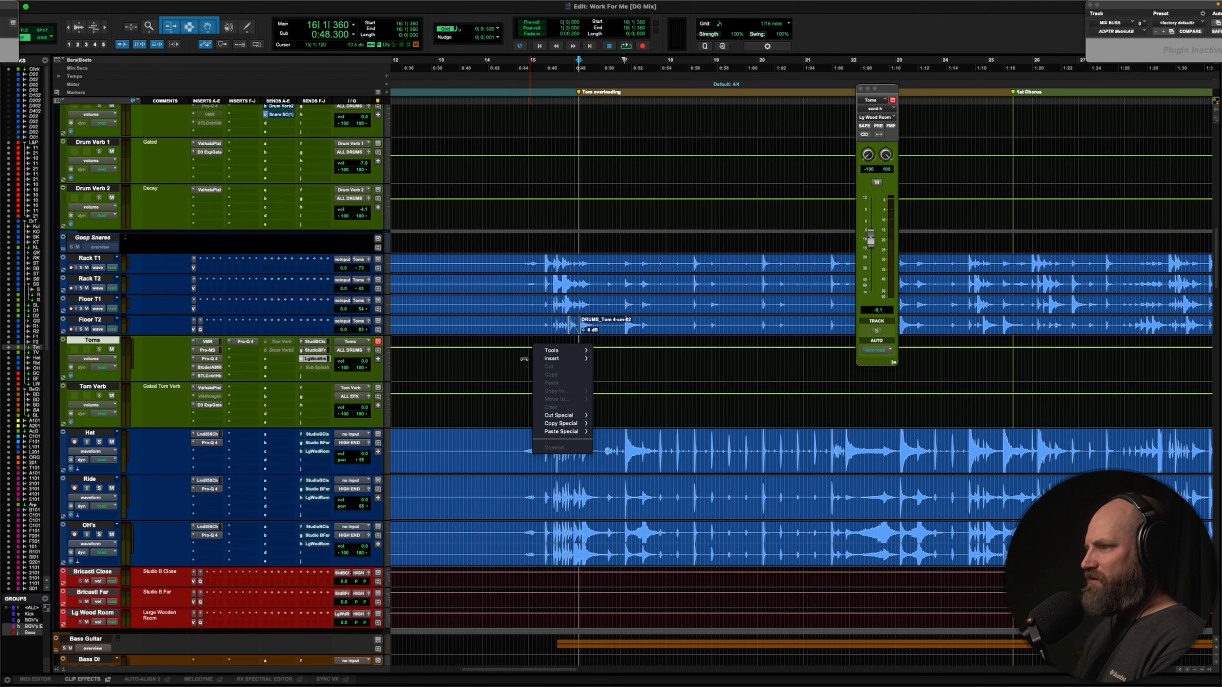
Solo the Drum Tracks folder and play the drums through the tom fill from 15|2|455
left_click(524, 359)
key("r")
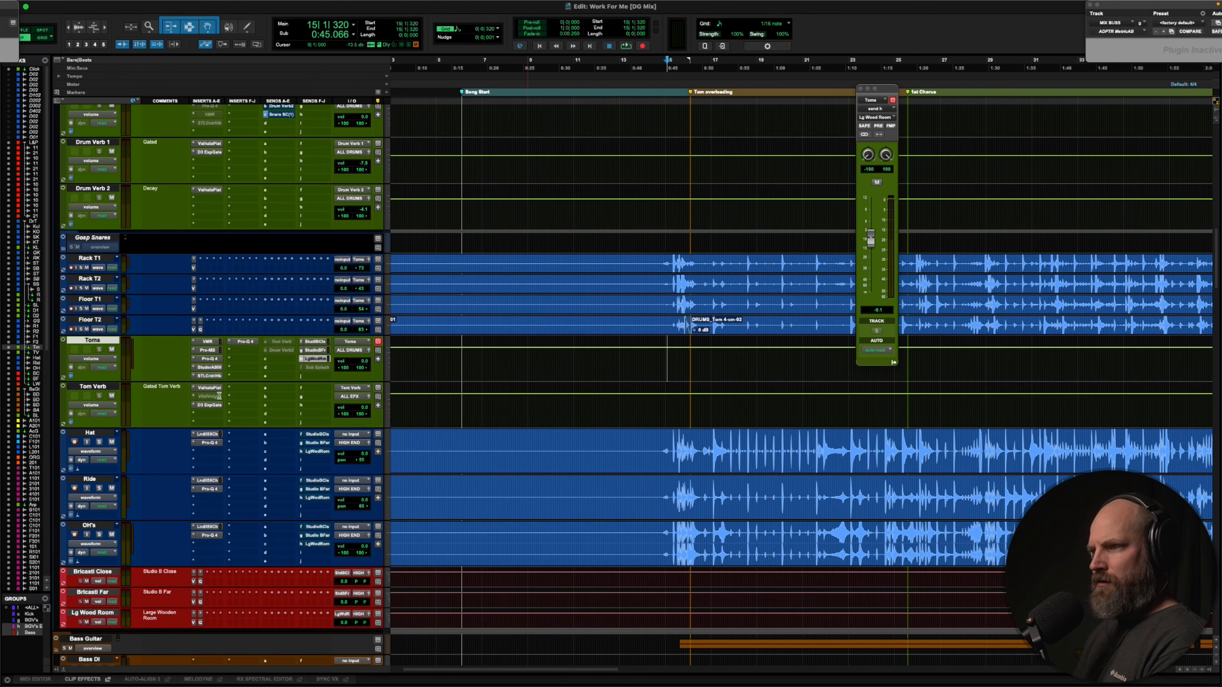
scroll(262, 389, "down", 3)
scroll(250, 355, "down", 2)
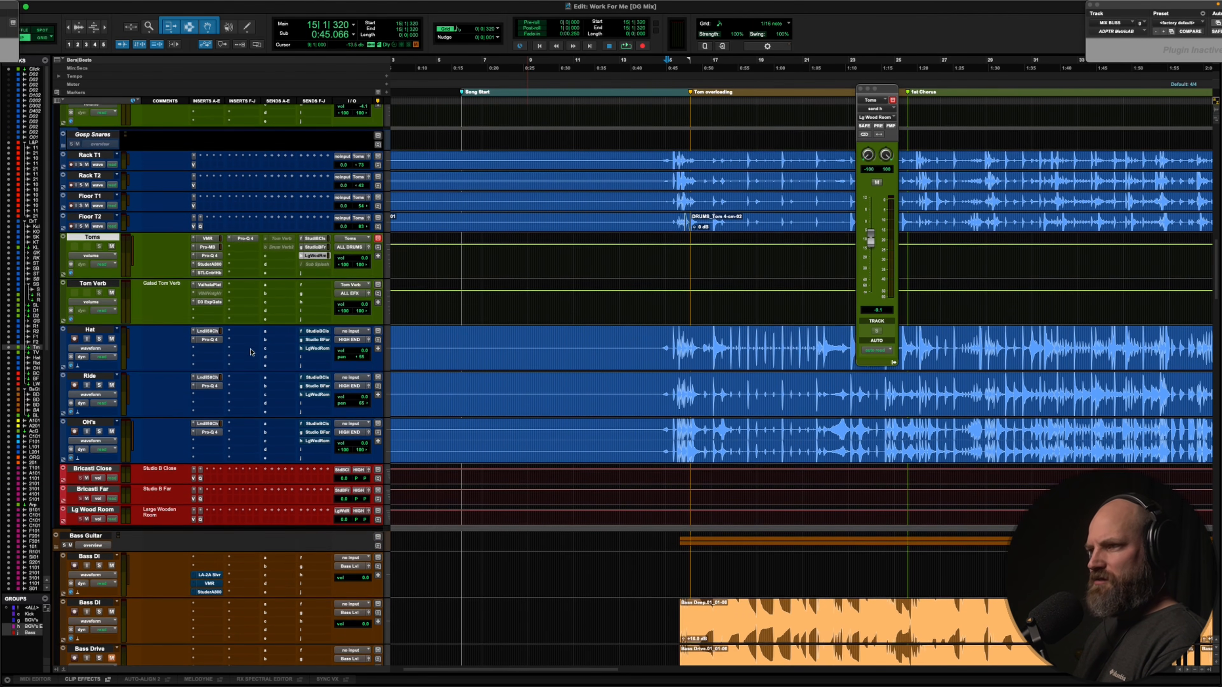
left_click(674, 333)
scroll(640, 332, "up", 20)
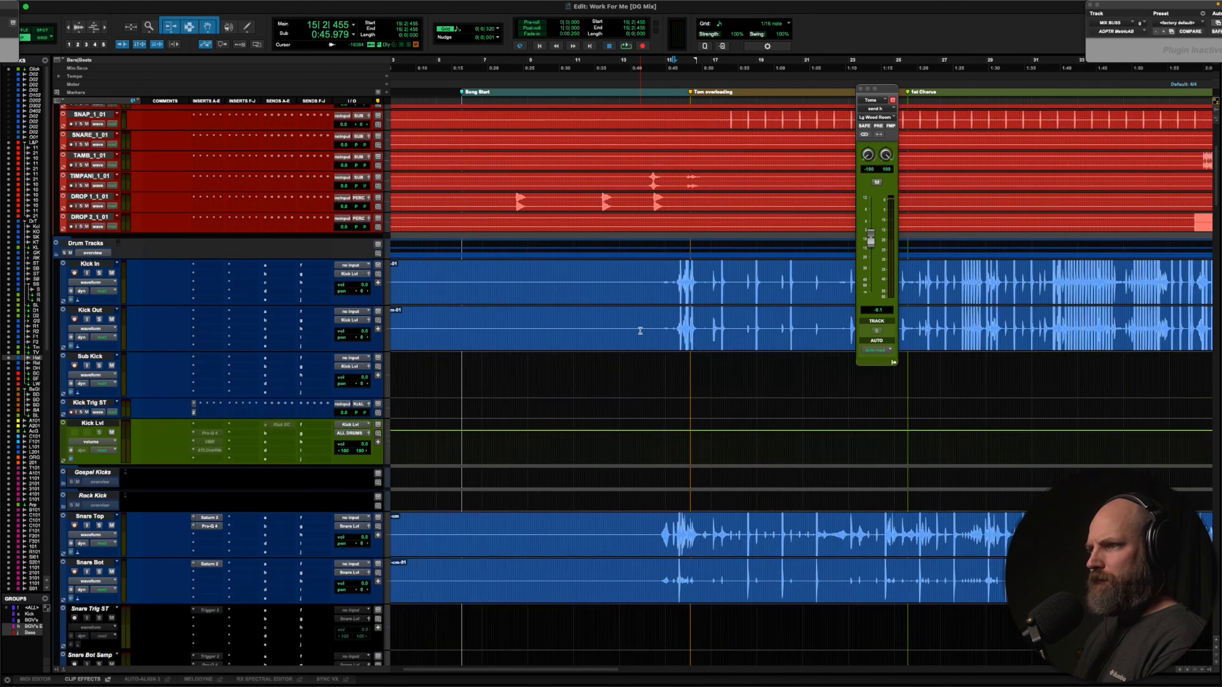
scroll(153, 417, "down", 1)
scroll(153, 417, "down", 5)
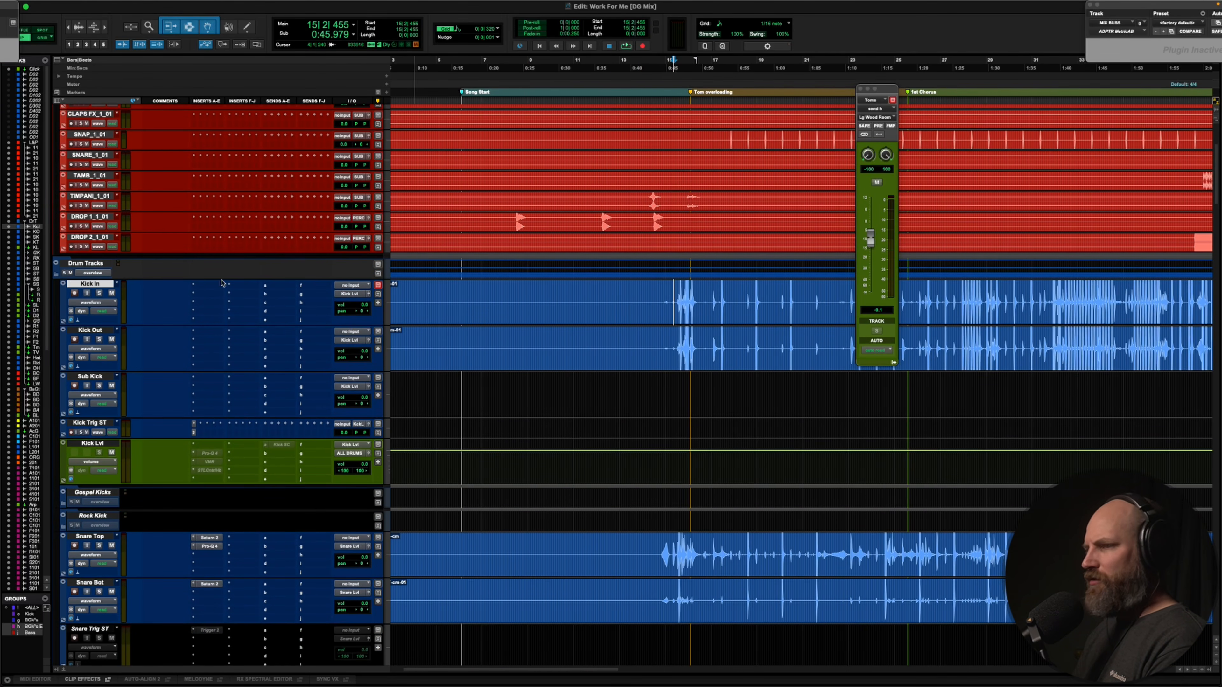
key("space")
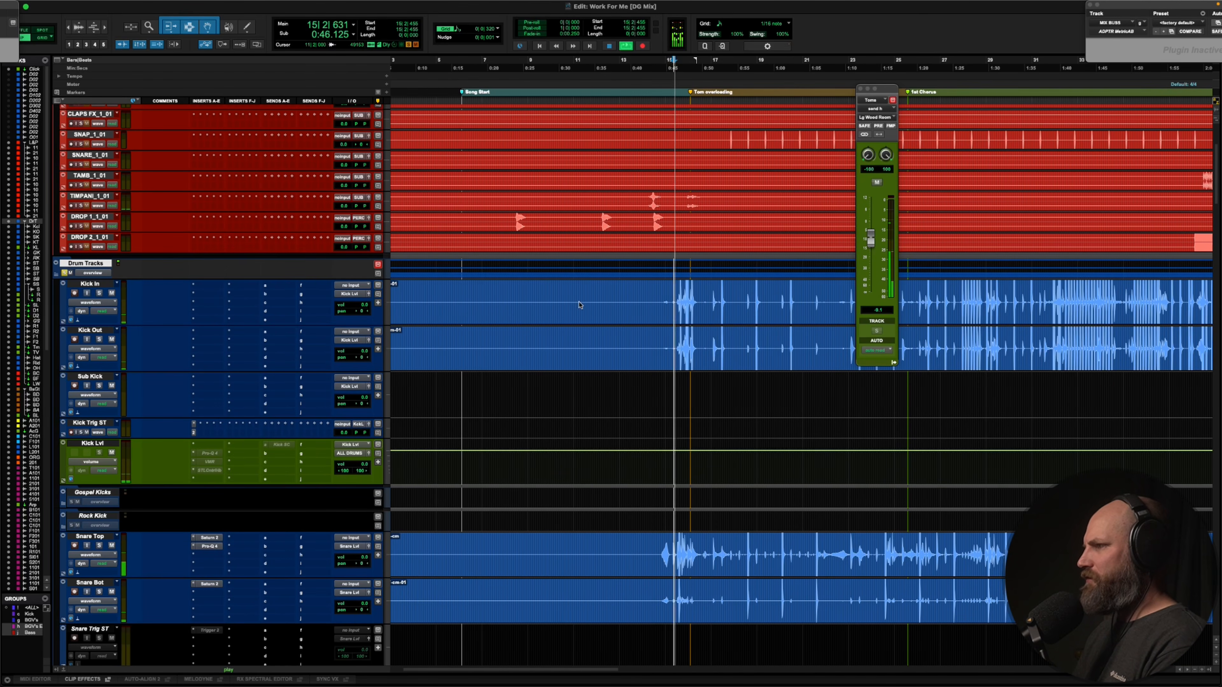
scroll(491, 281, "down", 4)
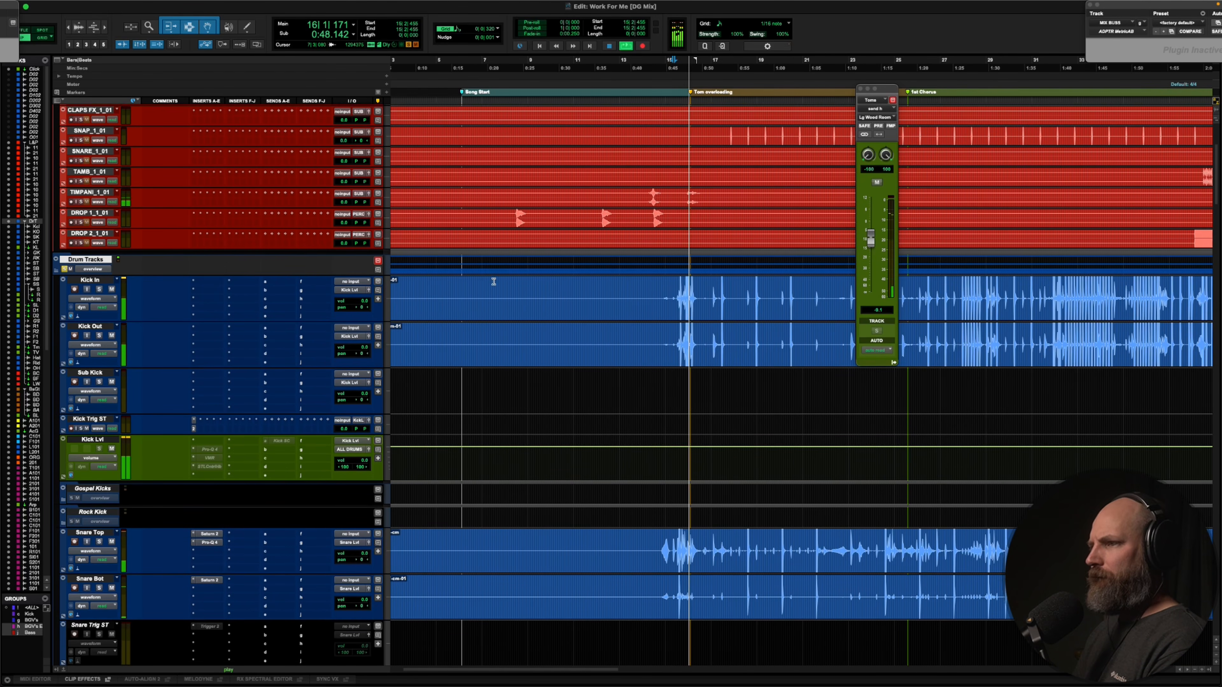
key("r")
key("r")
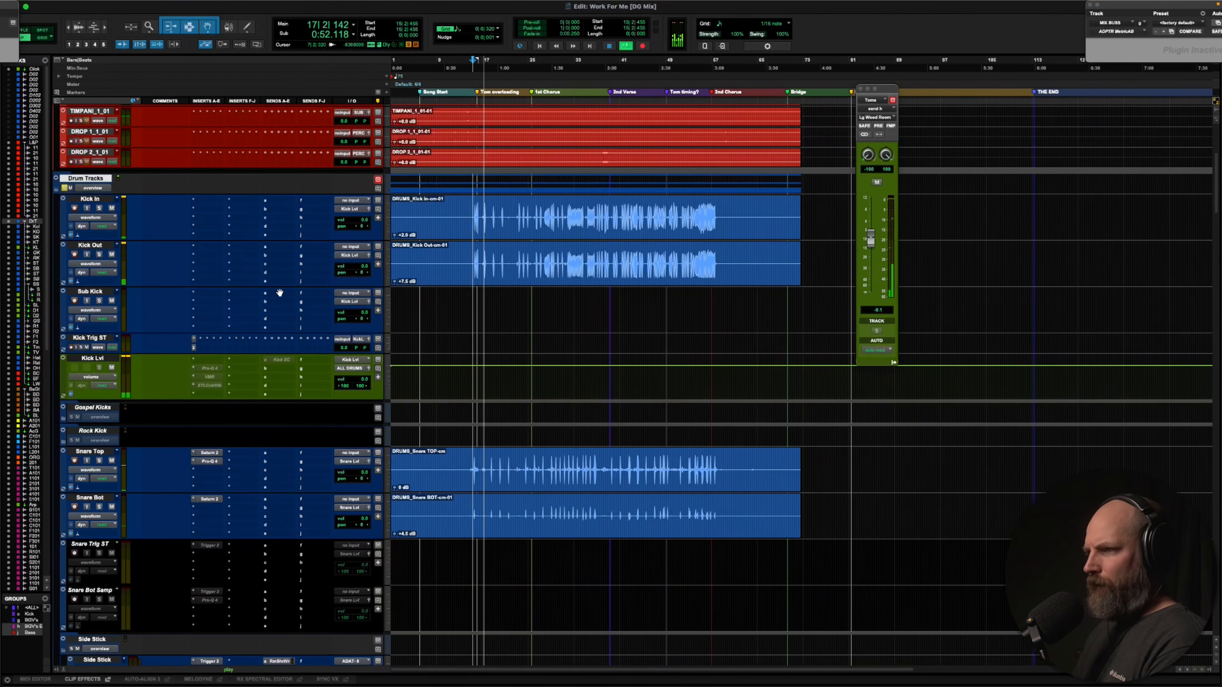
key("space")
Place the playback position at bar 28 in the first chorus and insert FabFilter Pro-Q 4 on the Kick Lvl track
left_click(547, 269)
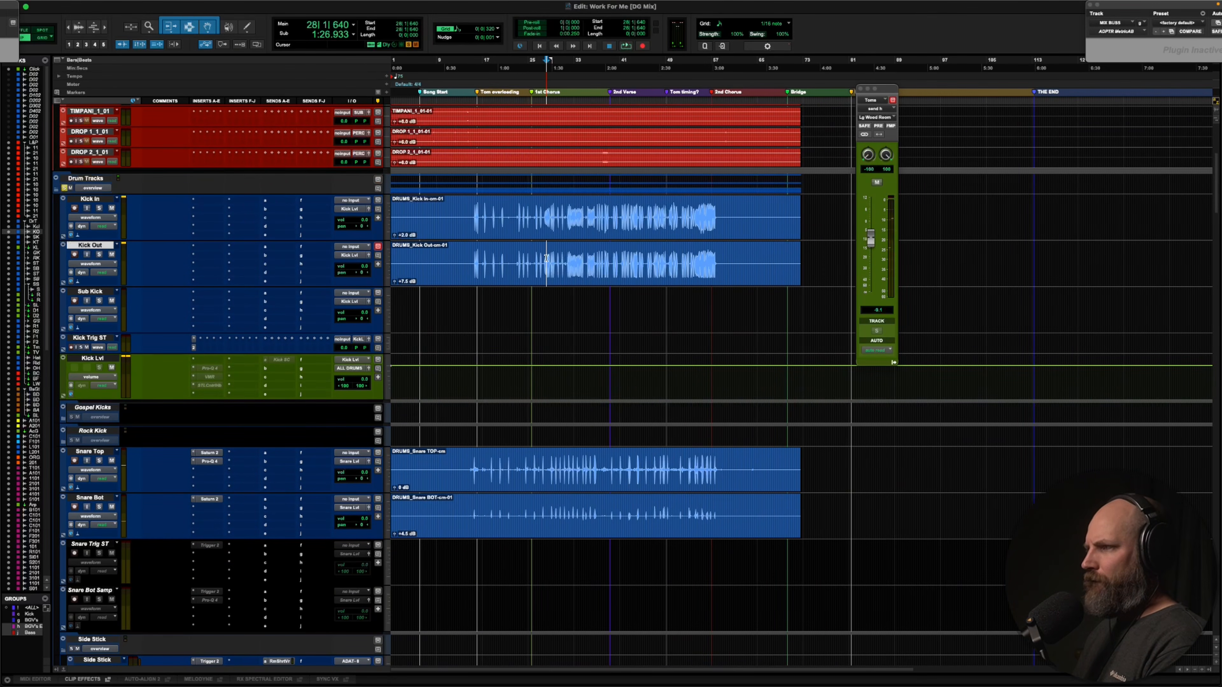
key("space")
key("space")
left_click(207, 360)
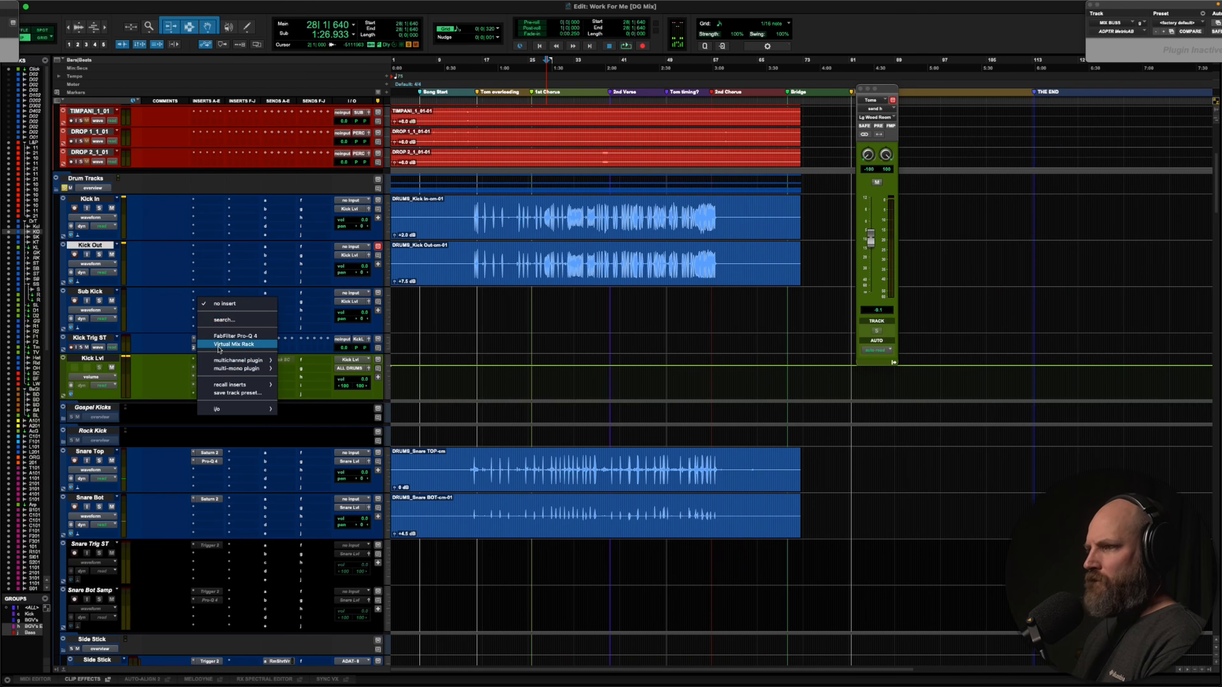
left_click(221, 337)
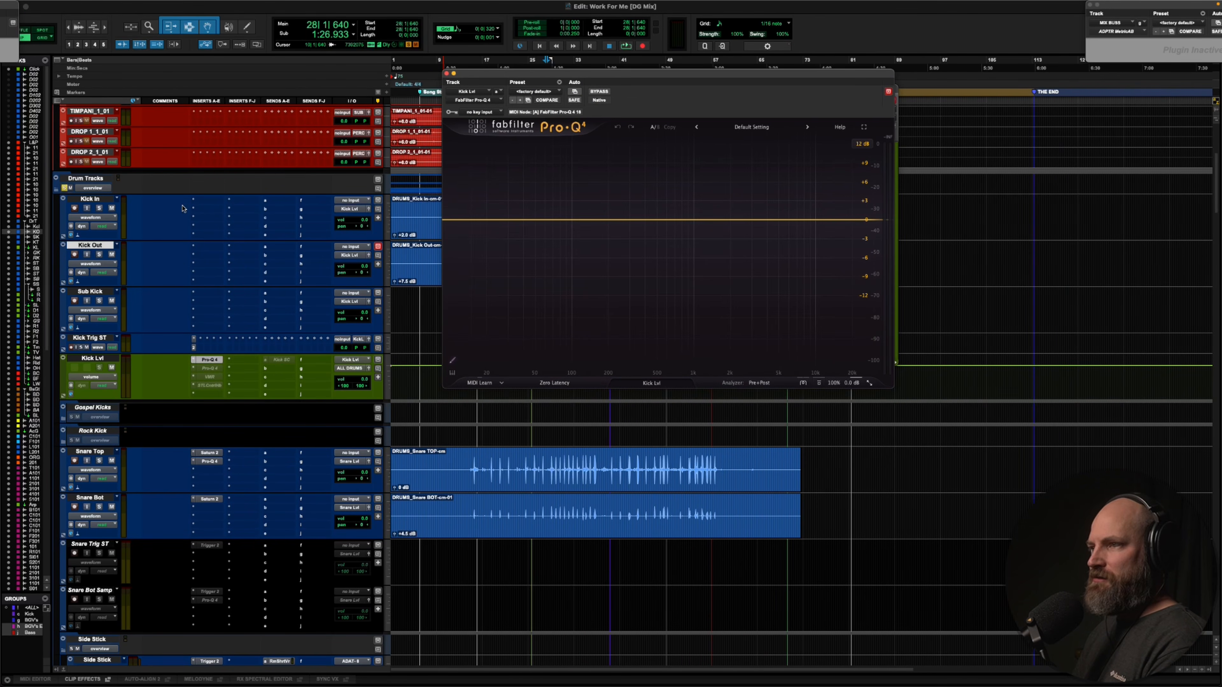
Solo Kick In and Kick Out, and cut Kick Lvl's EQ about -7.7 dB near 470 Hz with a second -7 dB bell just above
left_click(95, 199, "shift")
key("shift+s")
key("space")
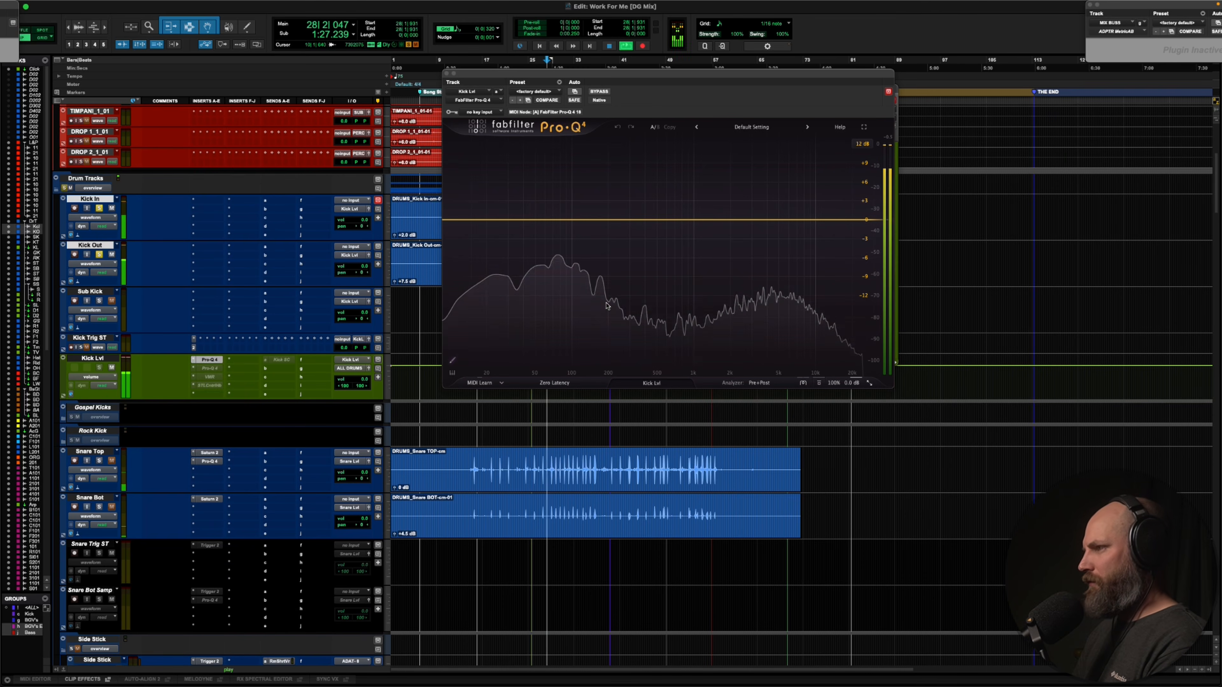
left_click_drag(658, 225, 653, 267)
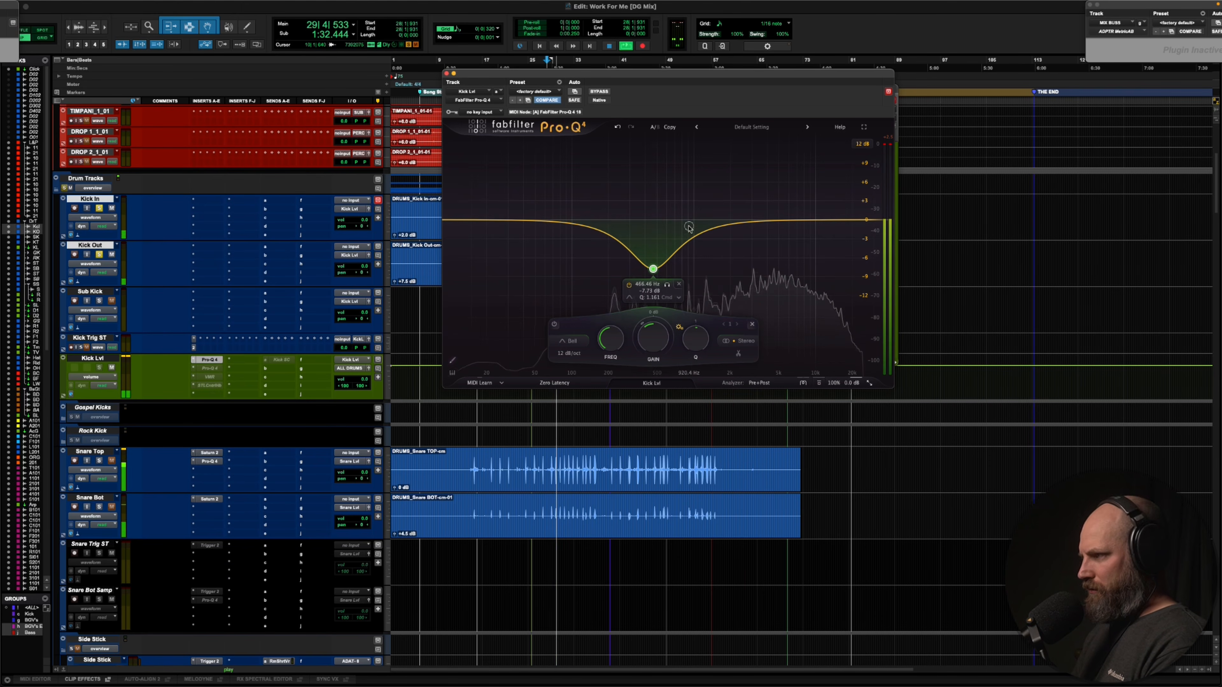
left_click_drag(664, 264, 685, 266)
key("space")
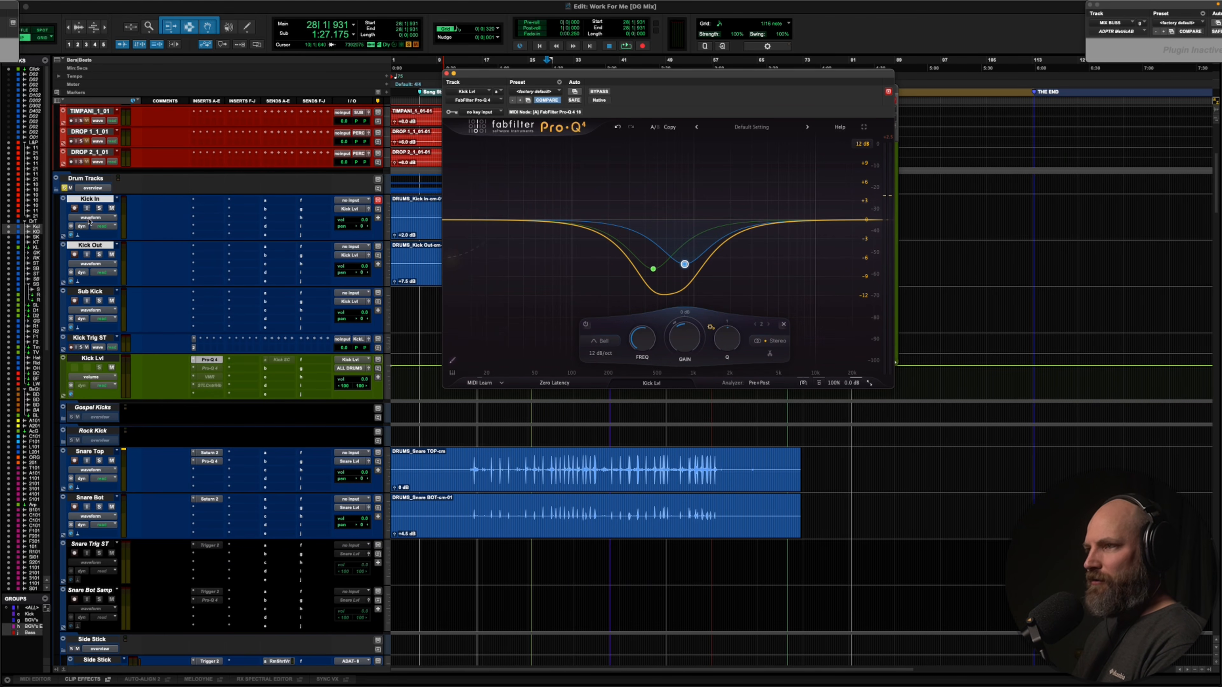
Audition the kicks and add a low shelf boost of about +5.4 dB at 173 Hz to Kick Lvl's EQ, closing the plugin
key("space")
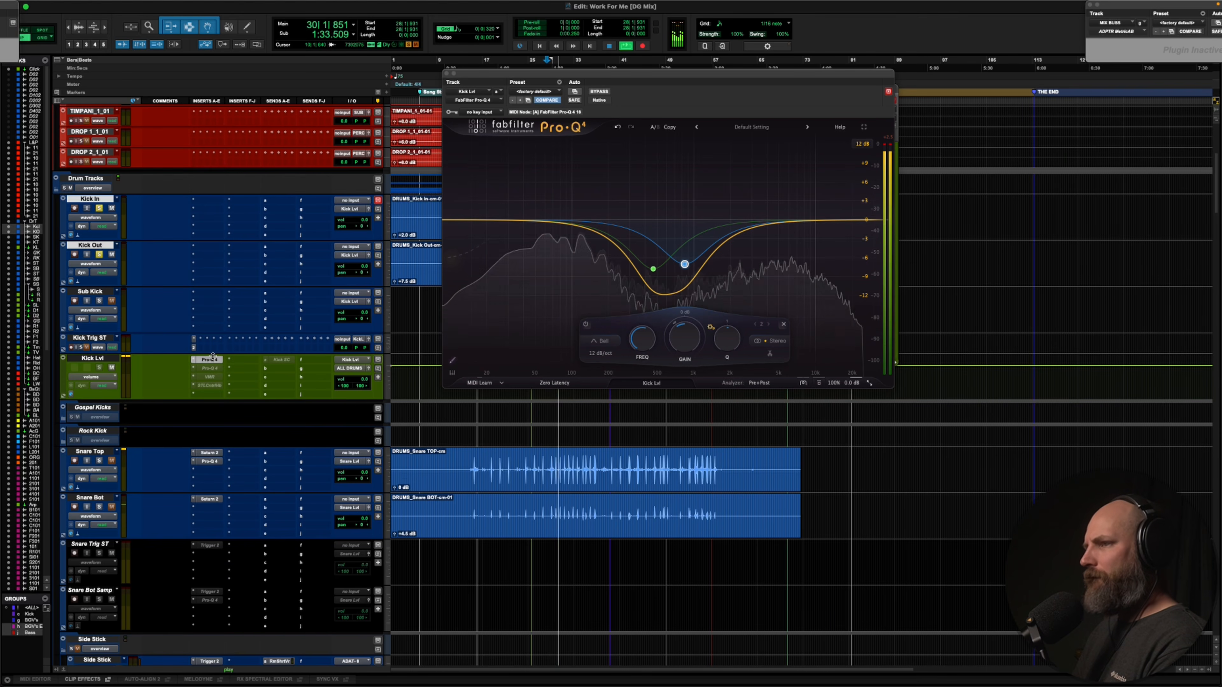
key("shift+s")
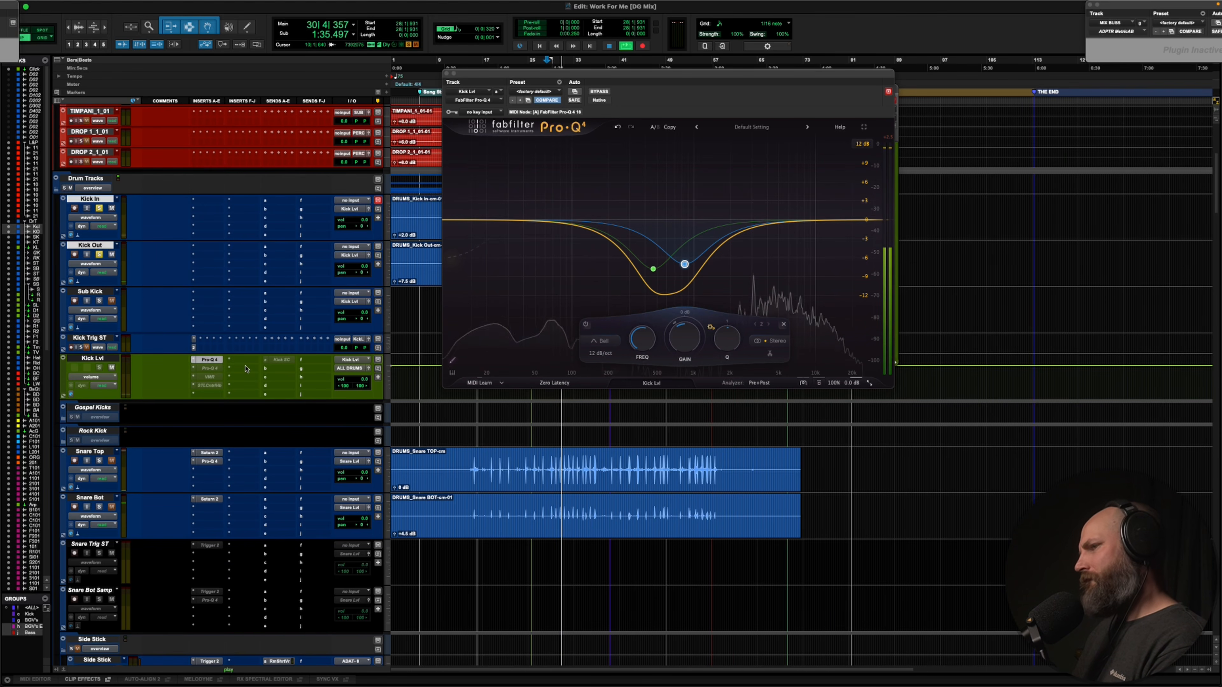
key("shift+s")
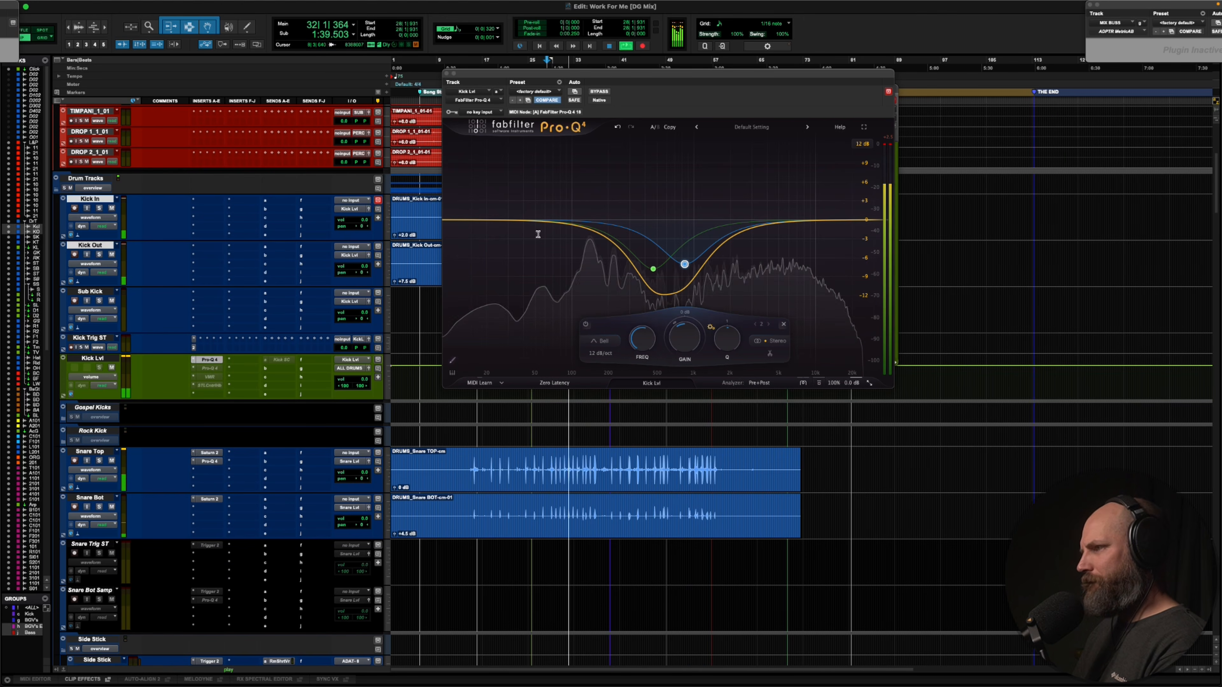
left_click(491, 220)
left_click_drag(492, 220, 601, 205)
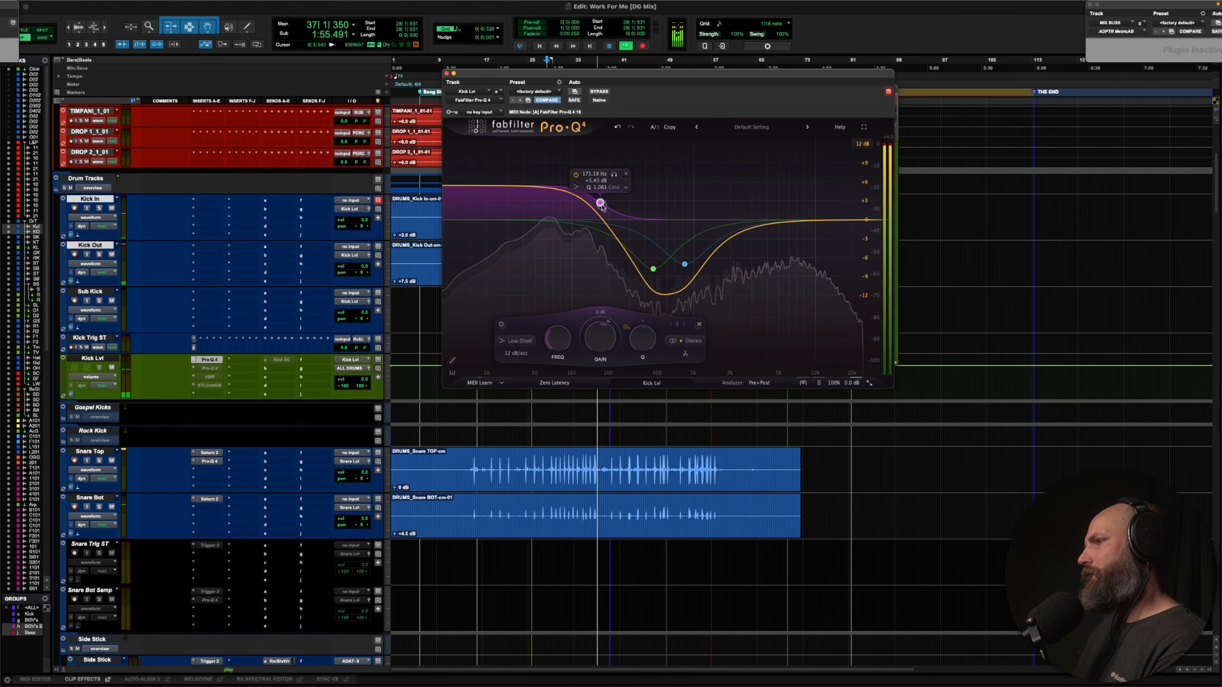
scroll(601, 207, "up", 1)
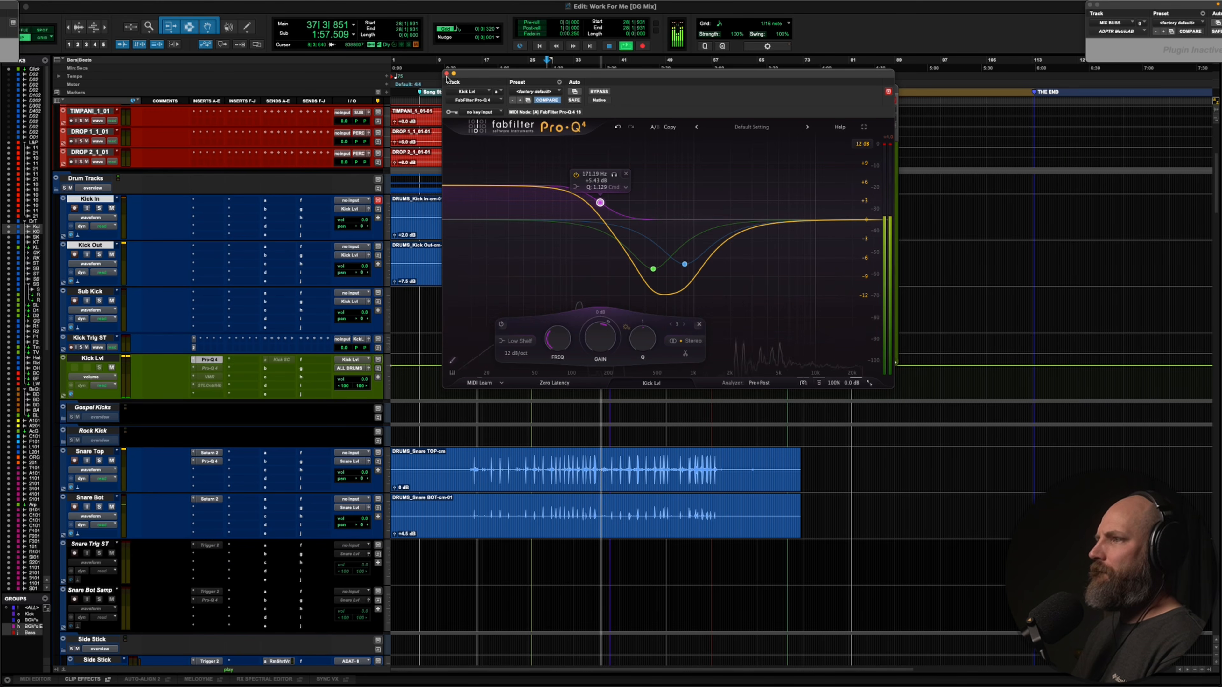
left_click(446, 74)
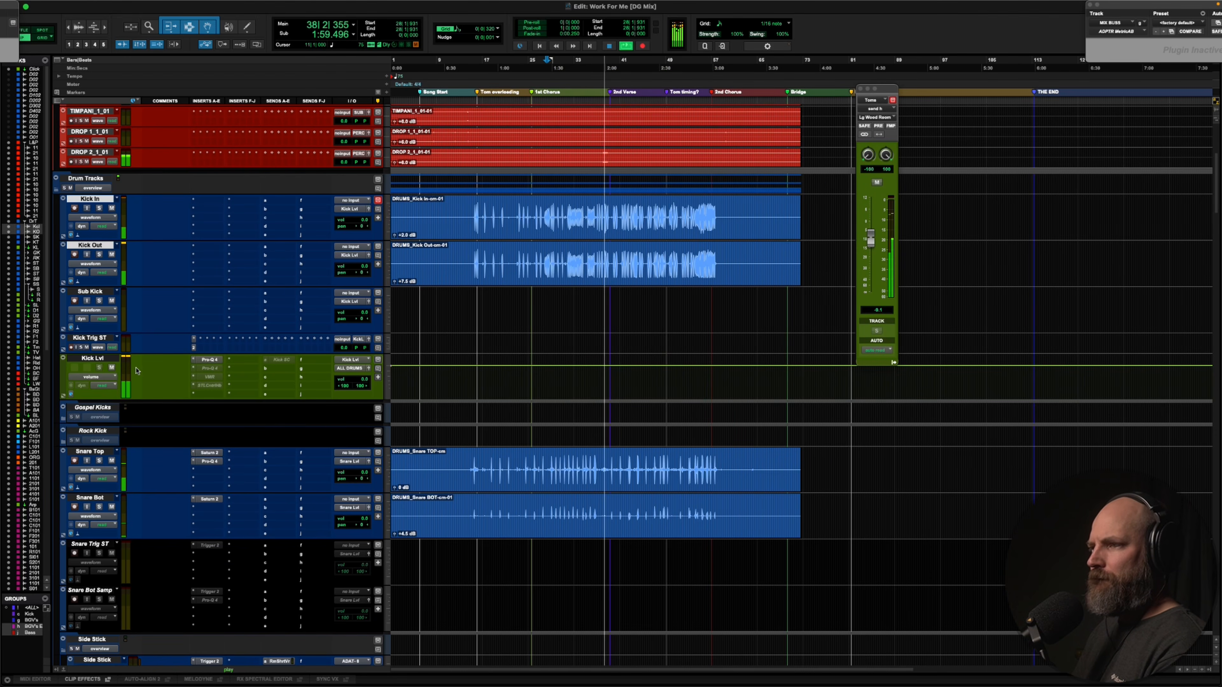
Replay the chorus from bar 31 and add a bell cut of about -3 dB below 50 Hz to Kick Lvl's EQ
scroll(191, 360, "down", 3)
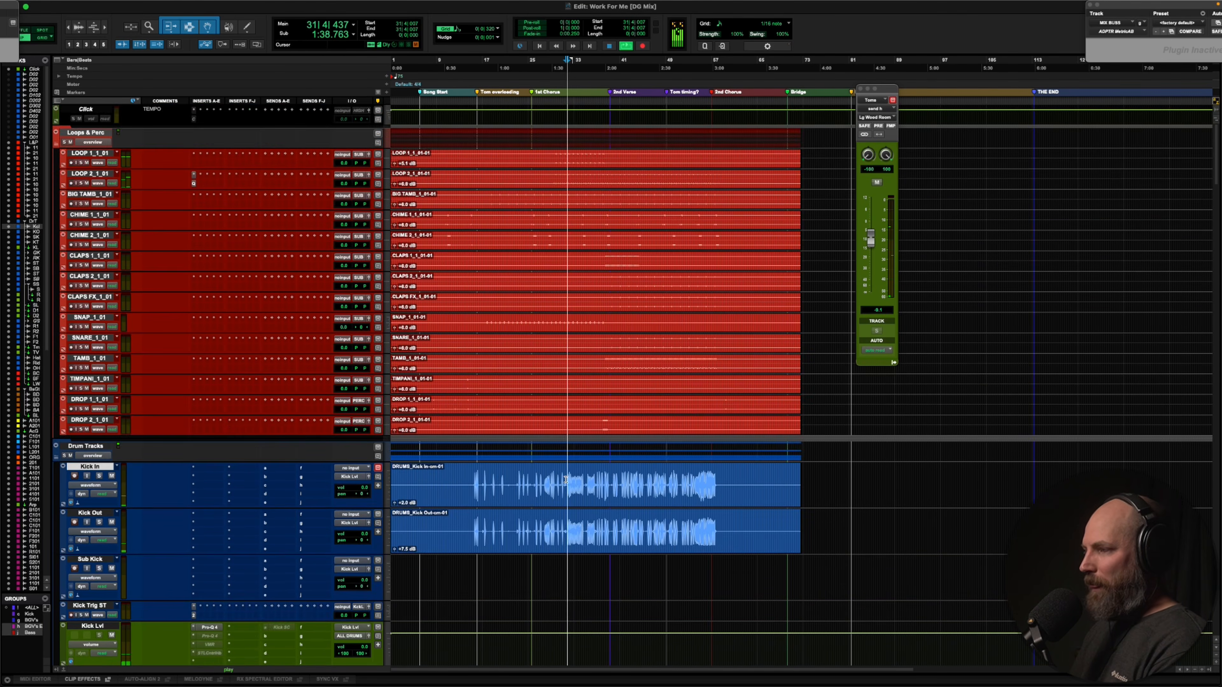
scroll(566, 479, "down", 3)
scroll(567, 486, "down", 3)
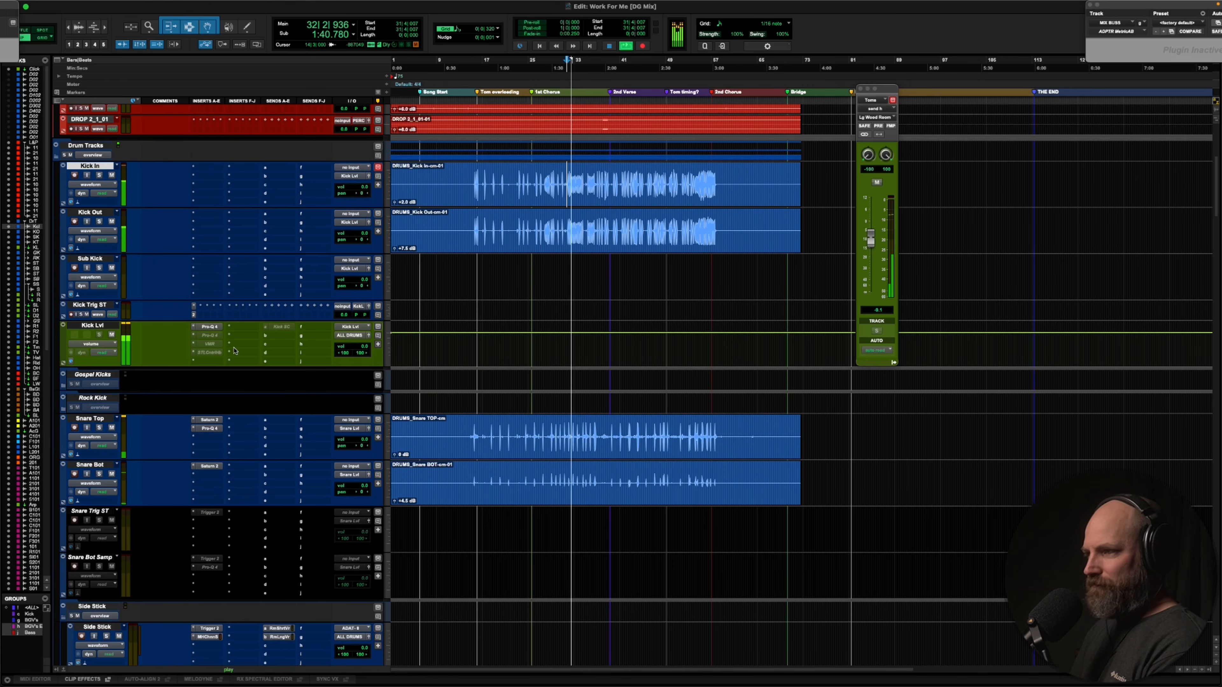
left_click(210, 327)
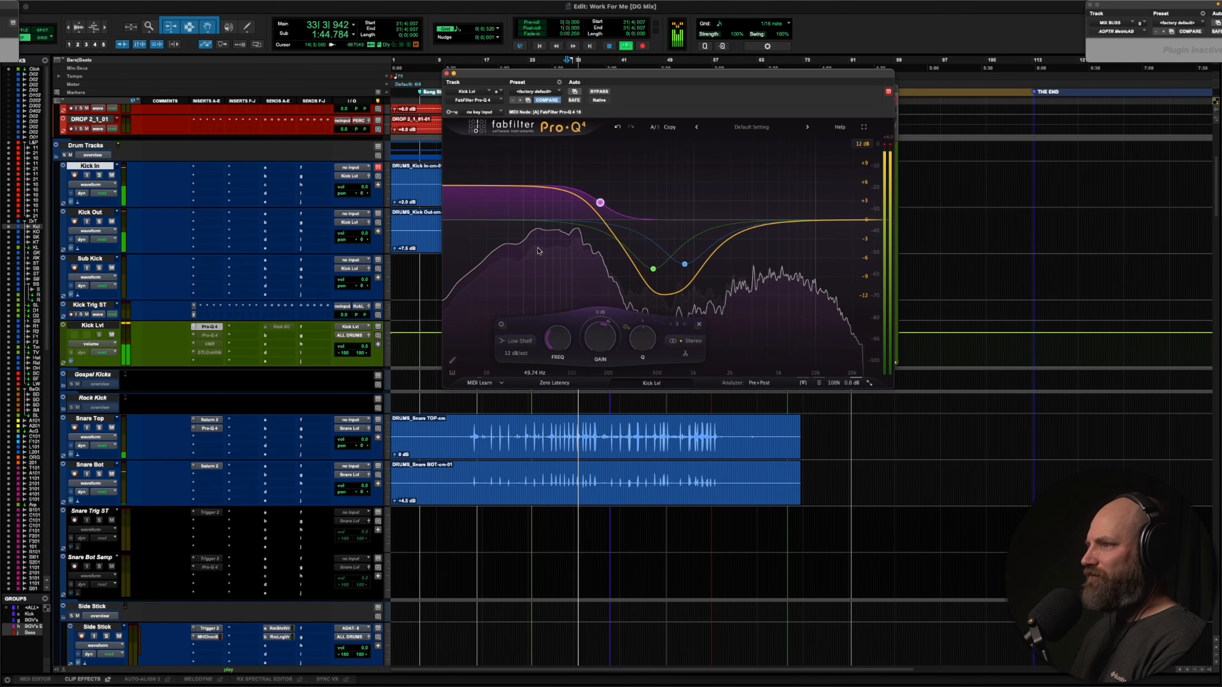
double_click(545, 233)
left_click_drag(545, 233, 516, 240)
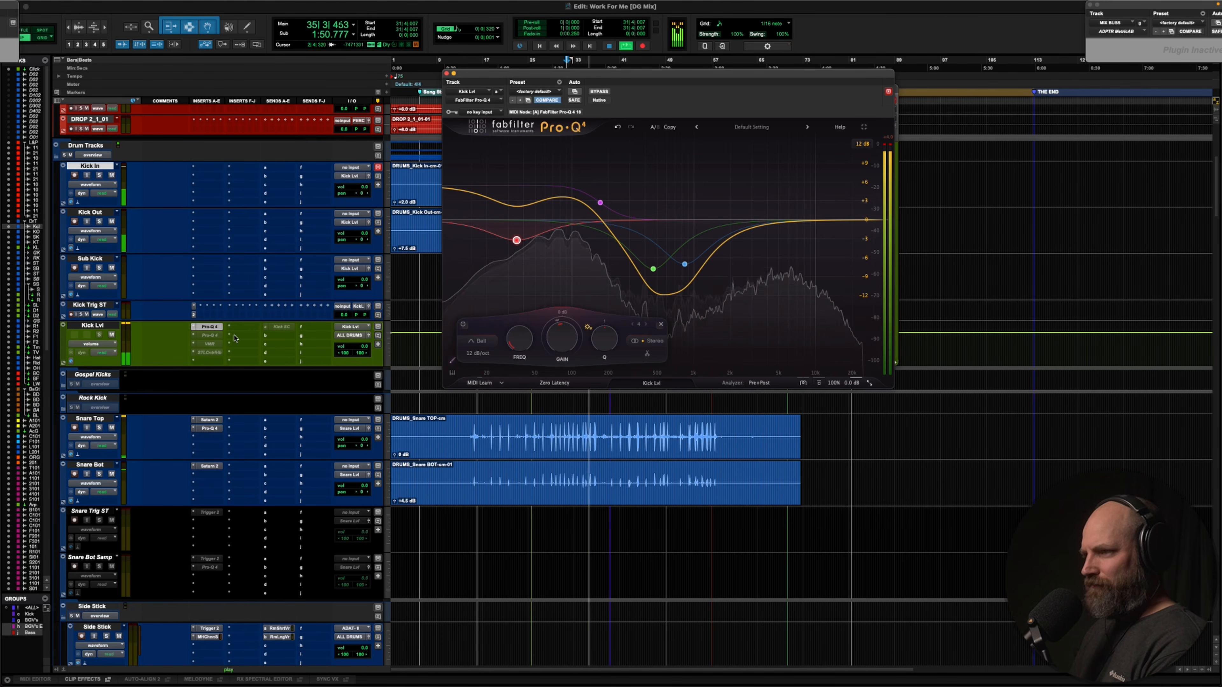
Add two bell boosts of about +5 dB to Kick Lvl's EQ, one near 2.2 kHz and one higher, and close the plugin
left_click(790, 220)
left_click_drag(790, 220, 795, 188)
left_click_drag(730, 233, 738, 159)
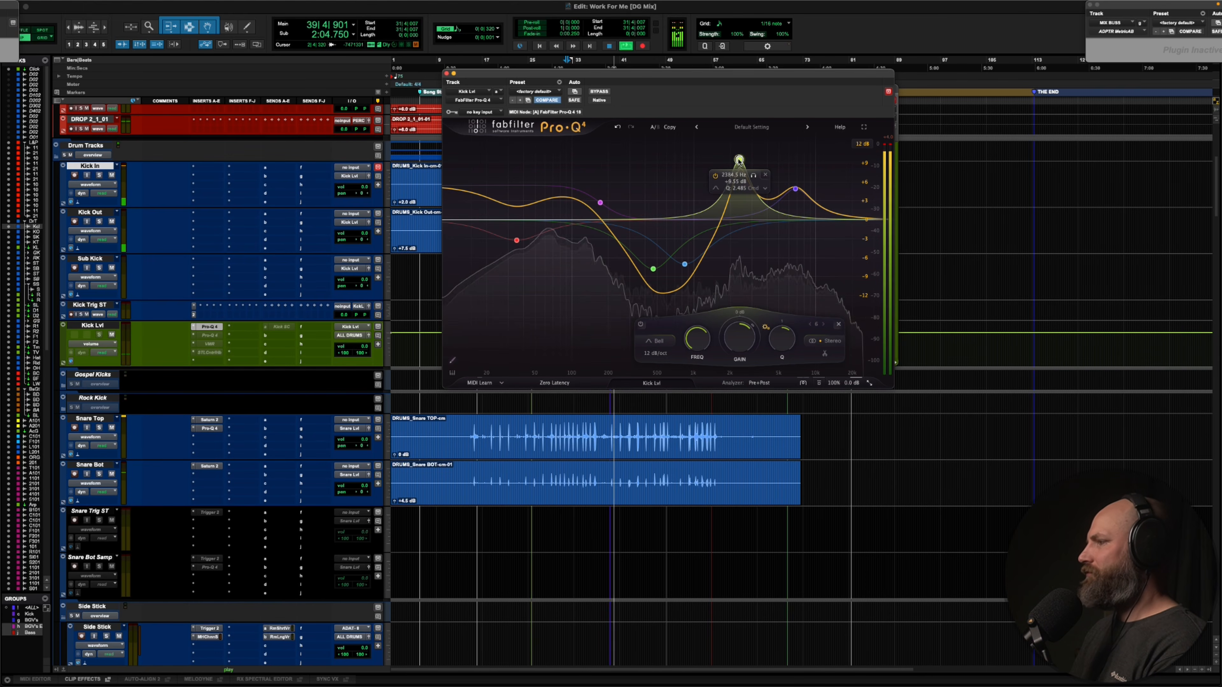
left_click_drag(739, 159, 737, 181)
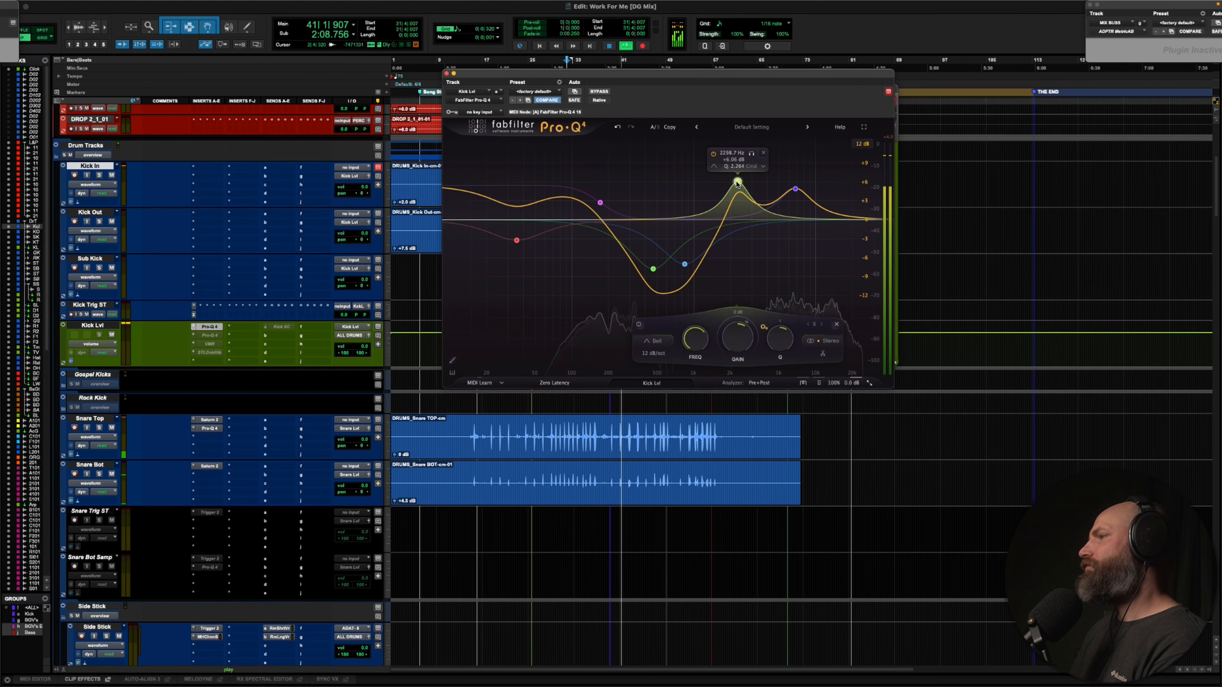
left_click_drag(737, 183, 735, 190)
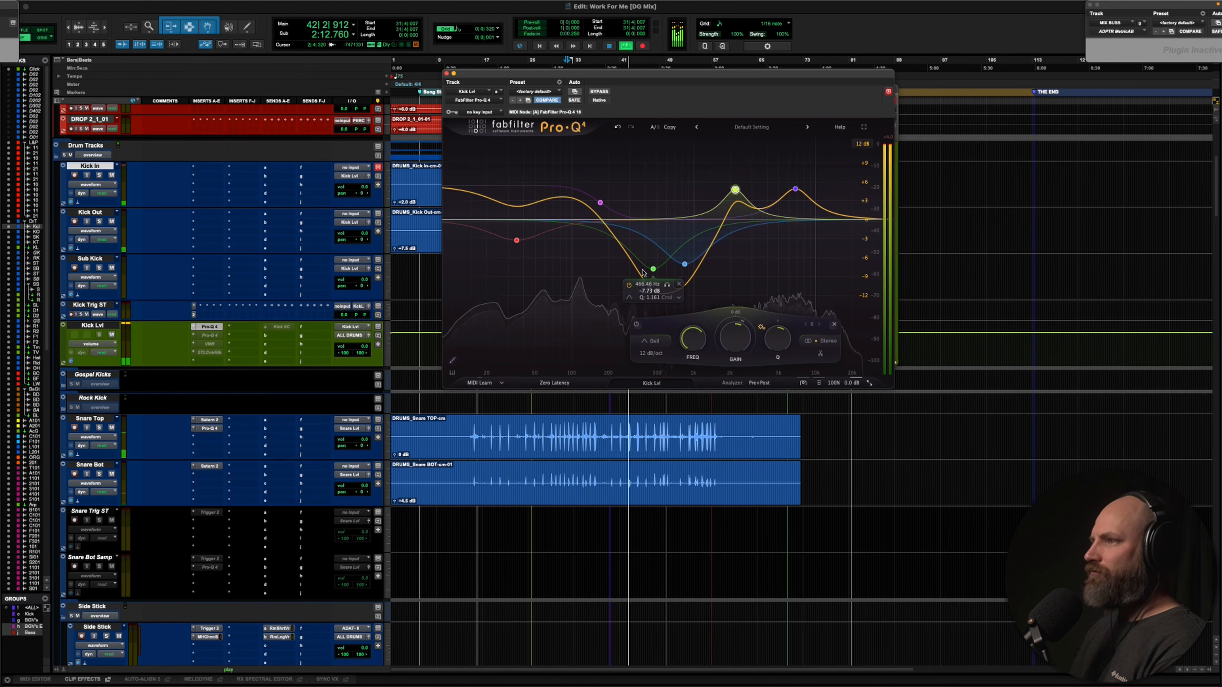
left_click(446, 74)
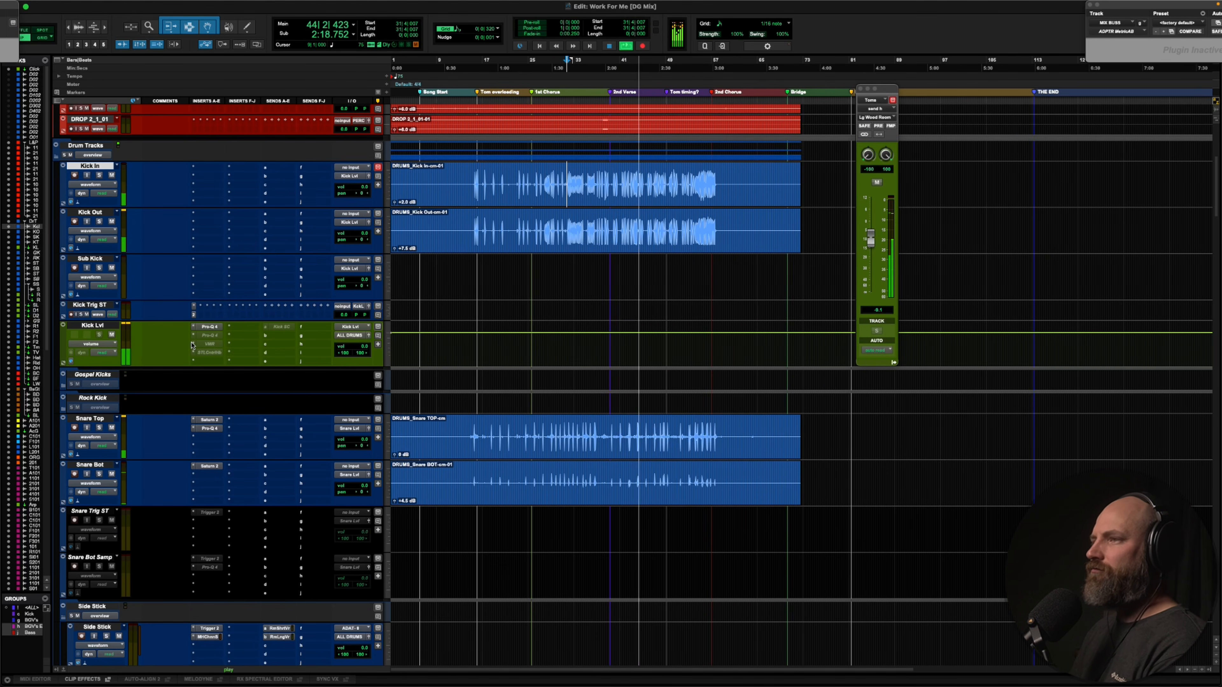
Stop playback and insert Trigger 2 (mono/stereo) on the Kick In track
key("space")
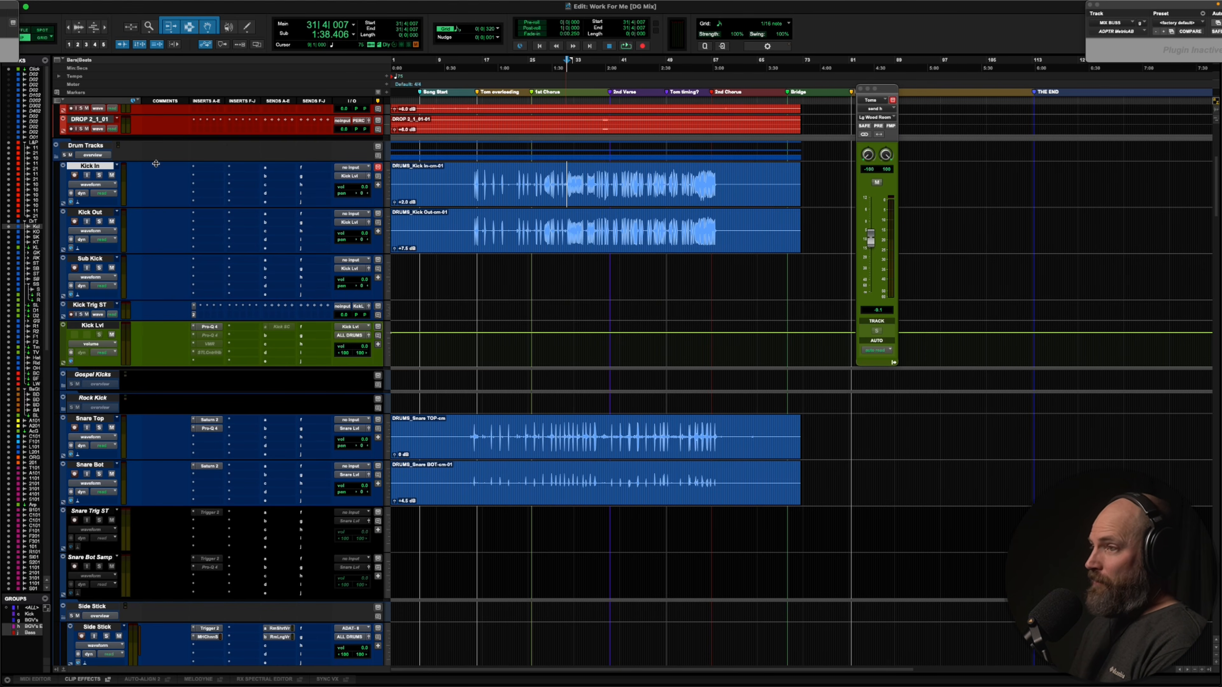
left_click(198, 168)
type("trigg")
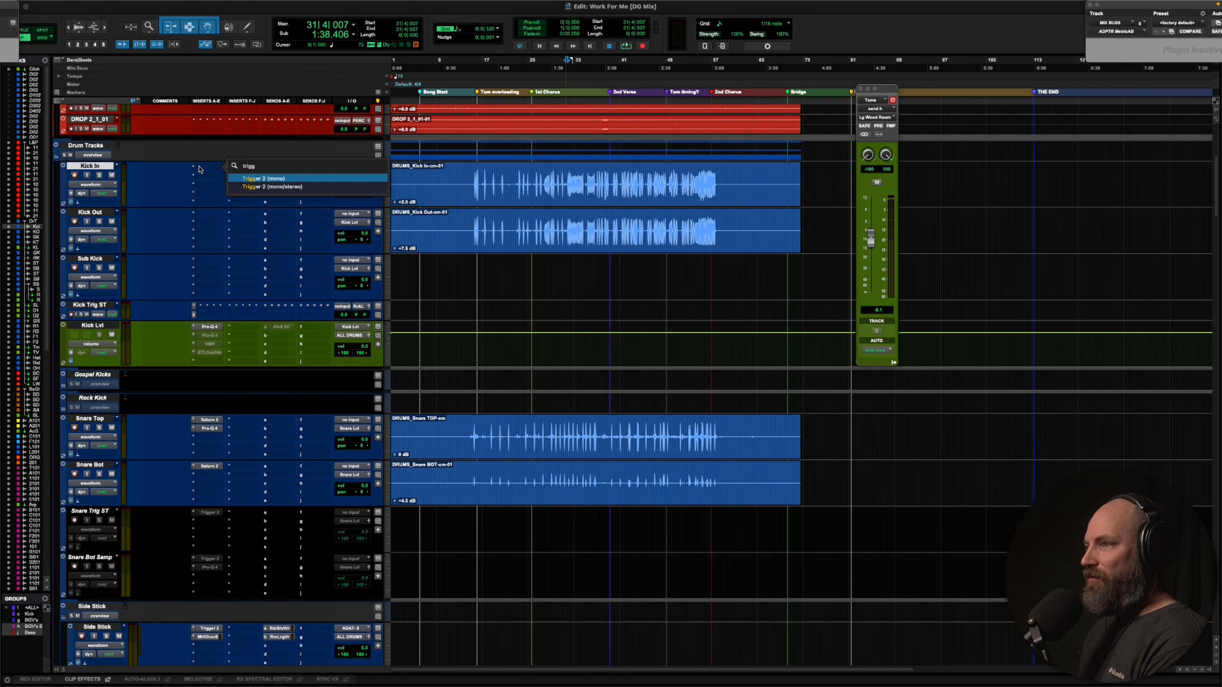
key("Down")
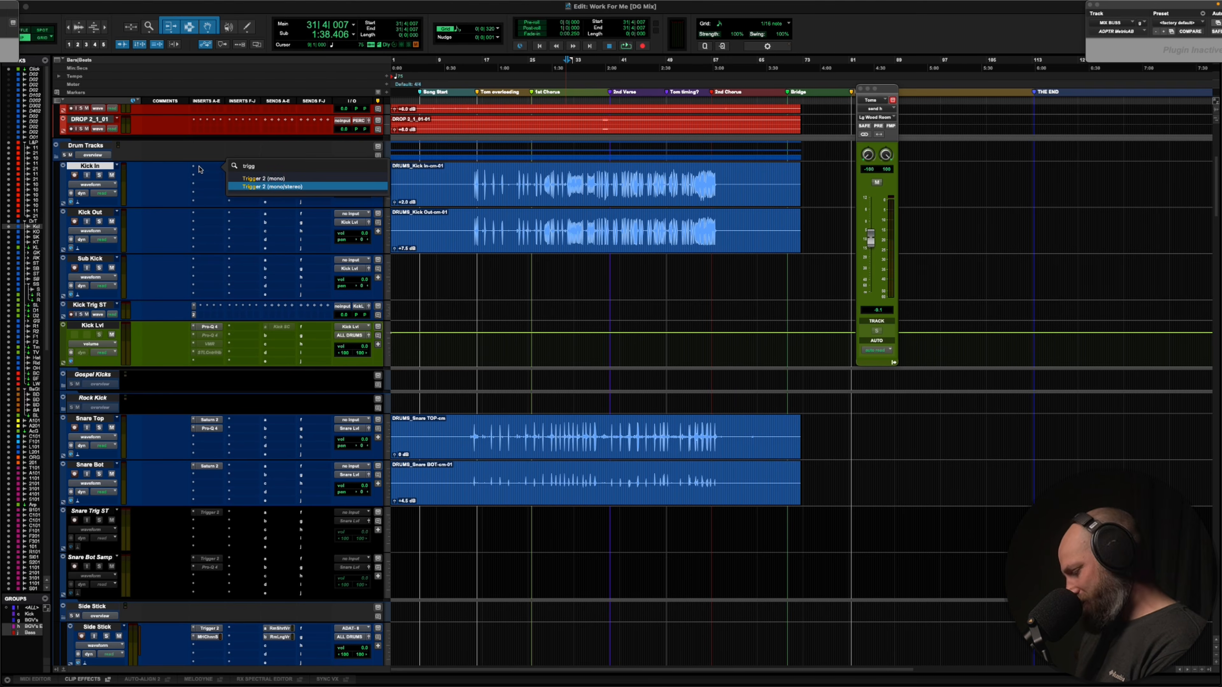
key("Return")
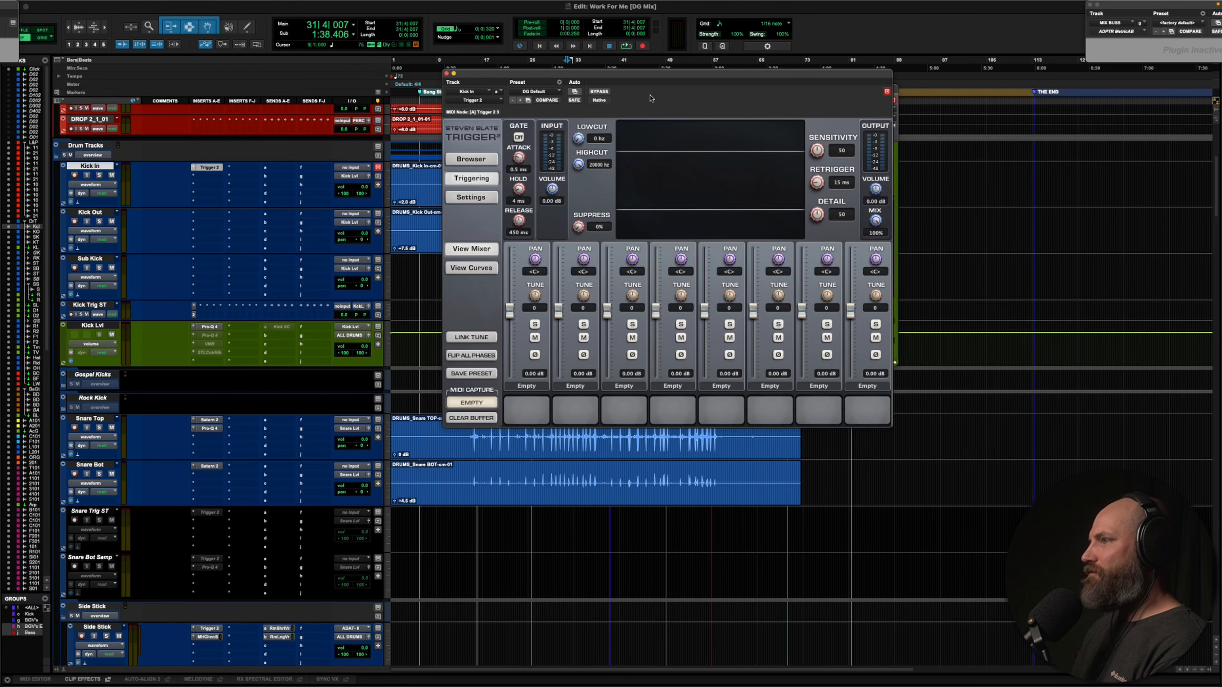
Load the MMW Sub Kicks preset into Kick In's Trigger 2 and reposition the plugin window
left_click_drag(654, 76, 713, 142)
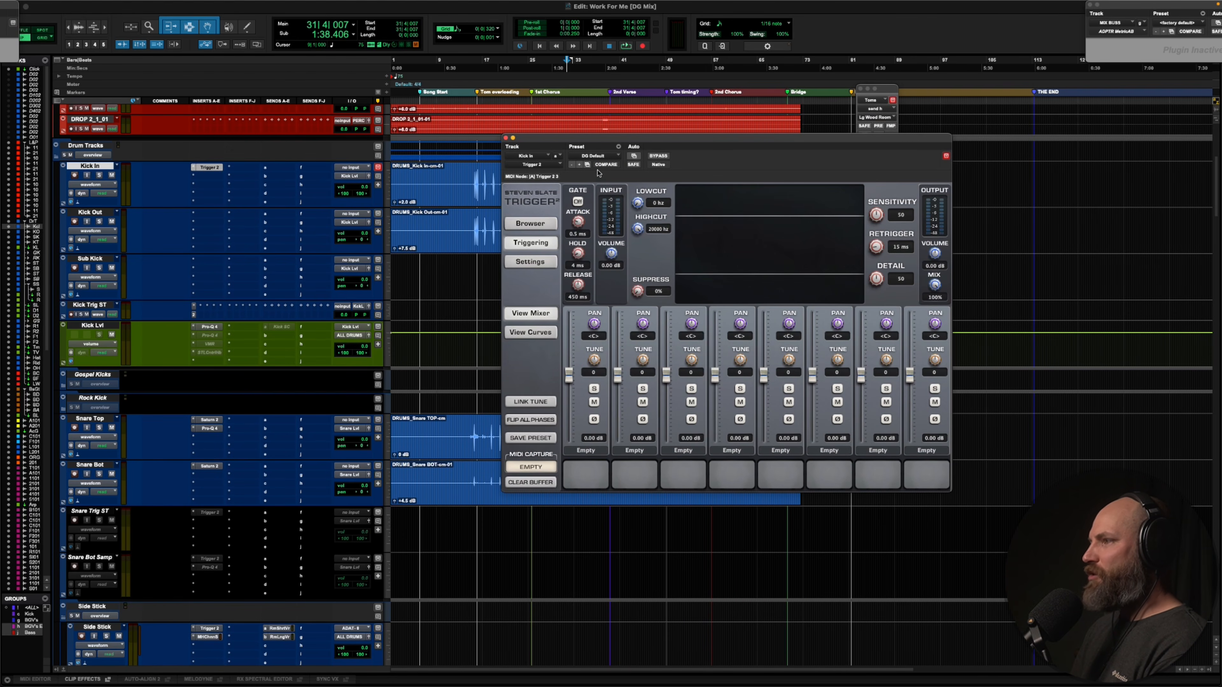
left_click(599, 154)
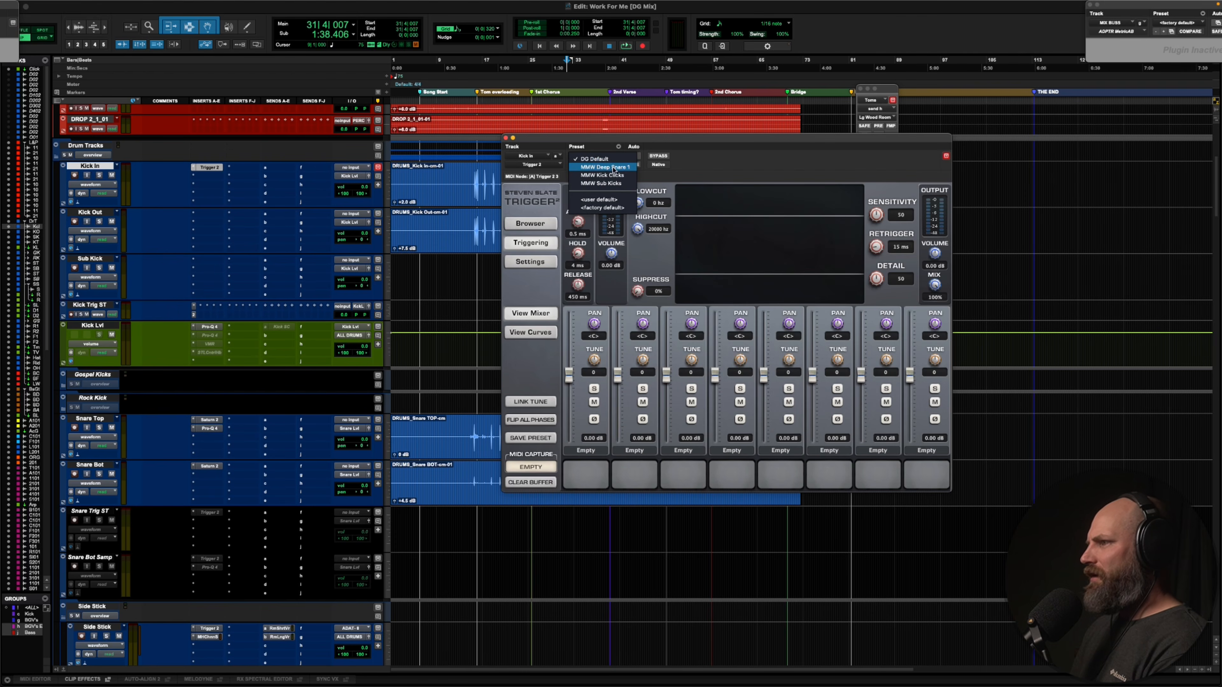
left_click(624, 183)
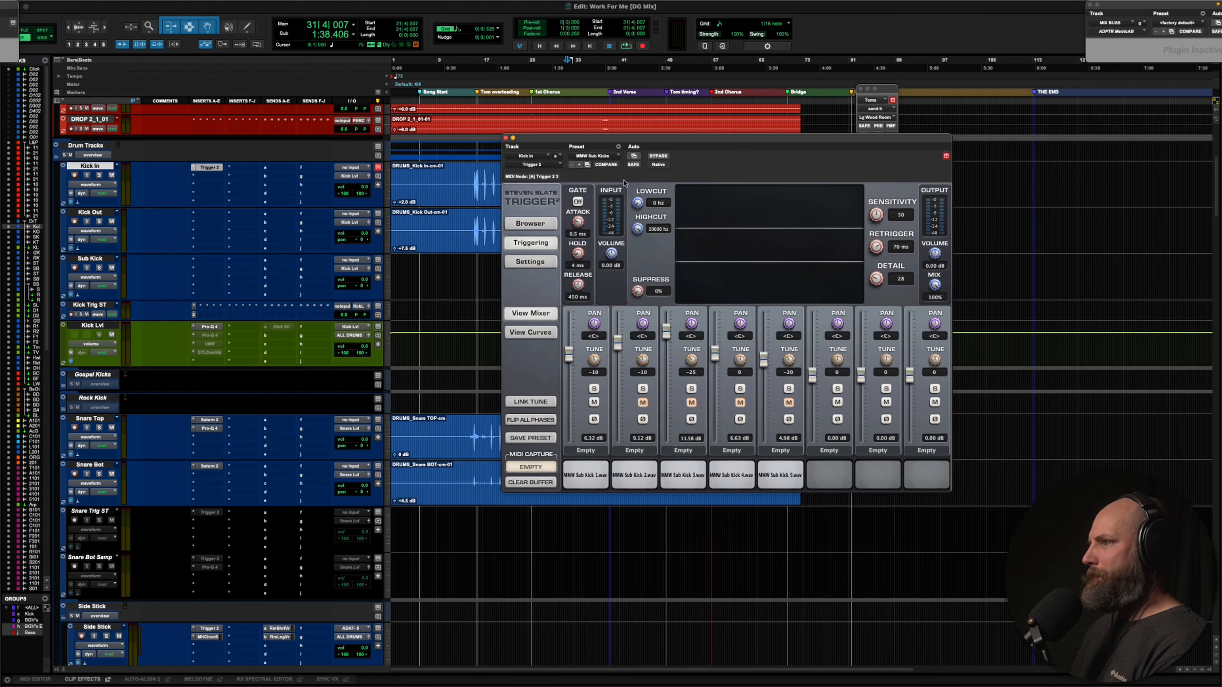
left_click_drag(713, 141, 668, 112)
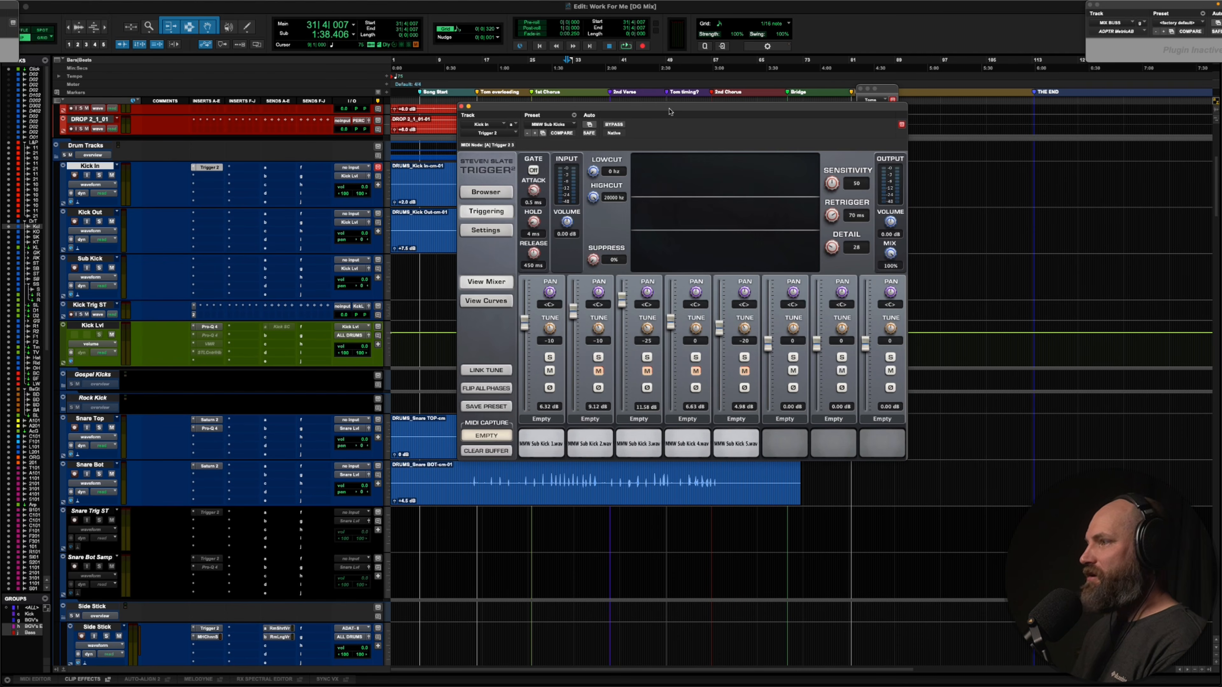
Move the Trigger 2 window aside, select the Kick In passage starting near bar 55 before the 2nd Chorus, and play it
left_click_drag(668, 109, 665, 98)
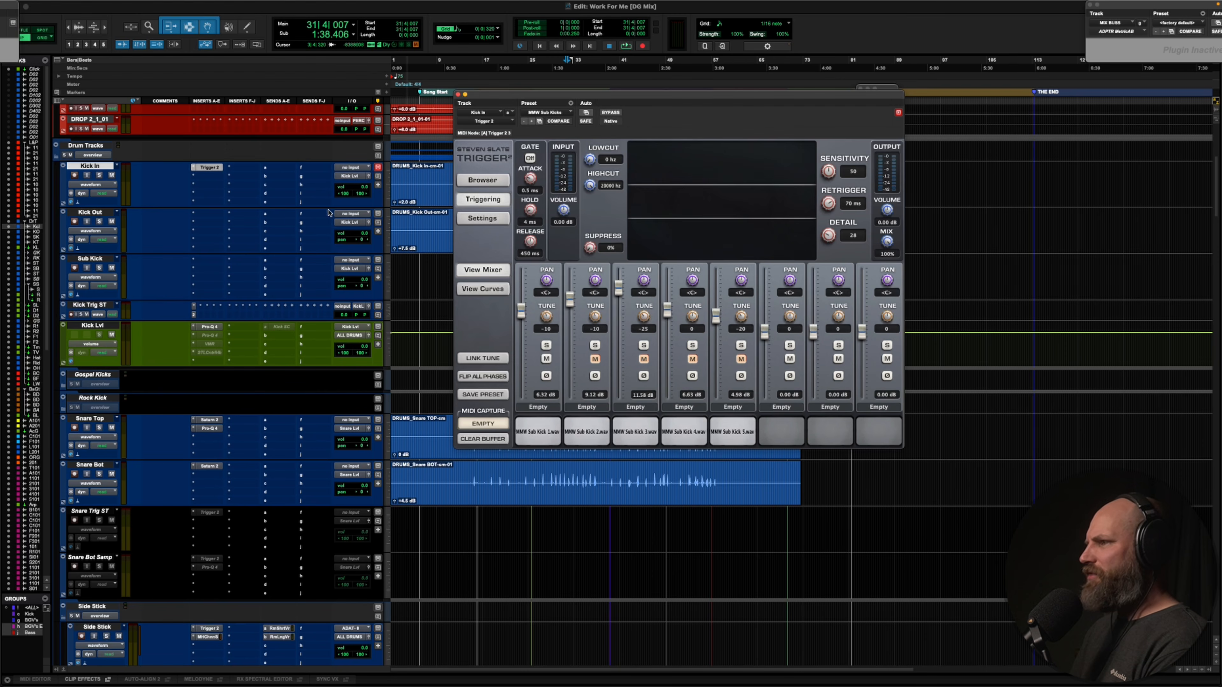
left_click_drag(566, 94, 759, 104)
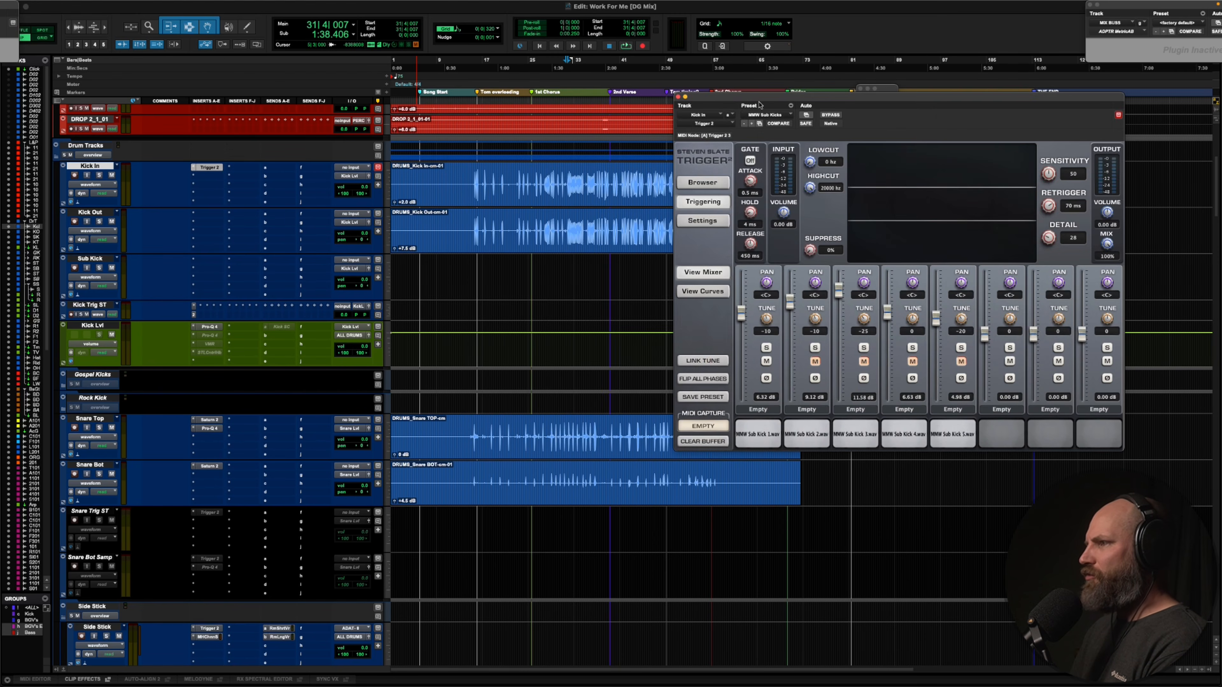
scroll(579, 168, "right", 5)
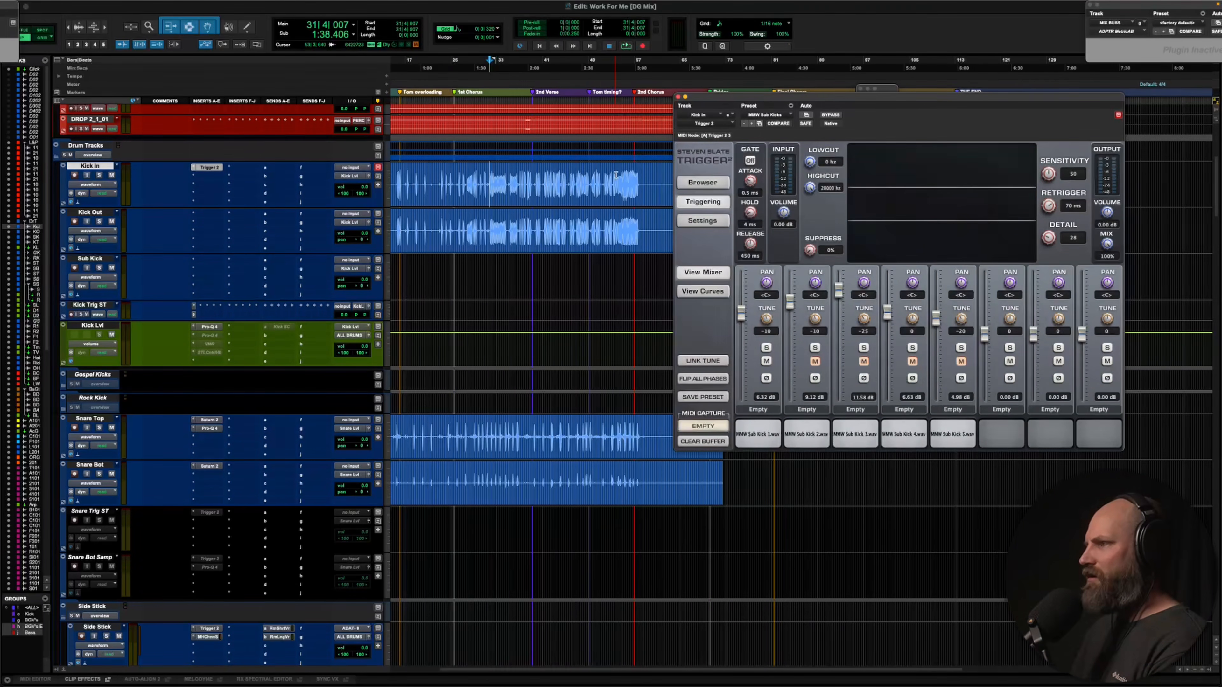
left_click(625, 177)
key("t")
key("t")
key("t")
scroll(625, 176, "right", 5)
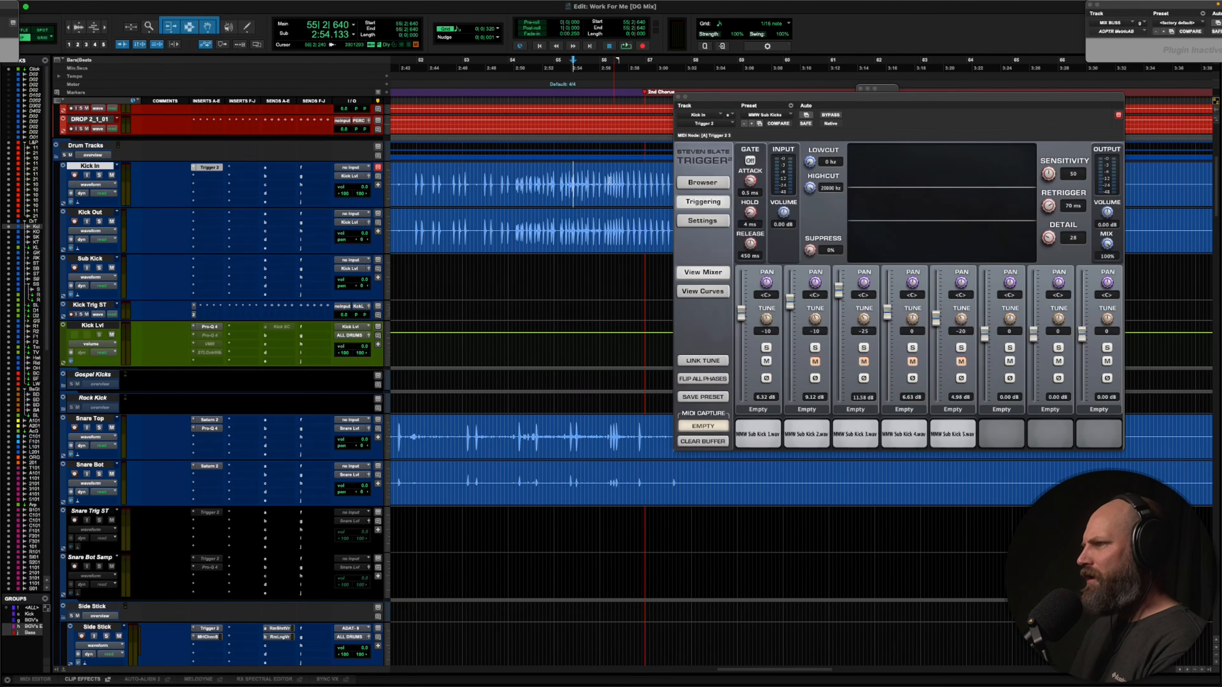
scroll(601, 182, "right", 3)
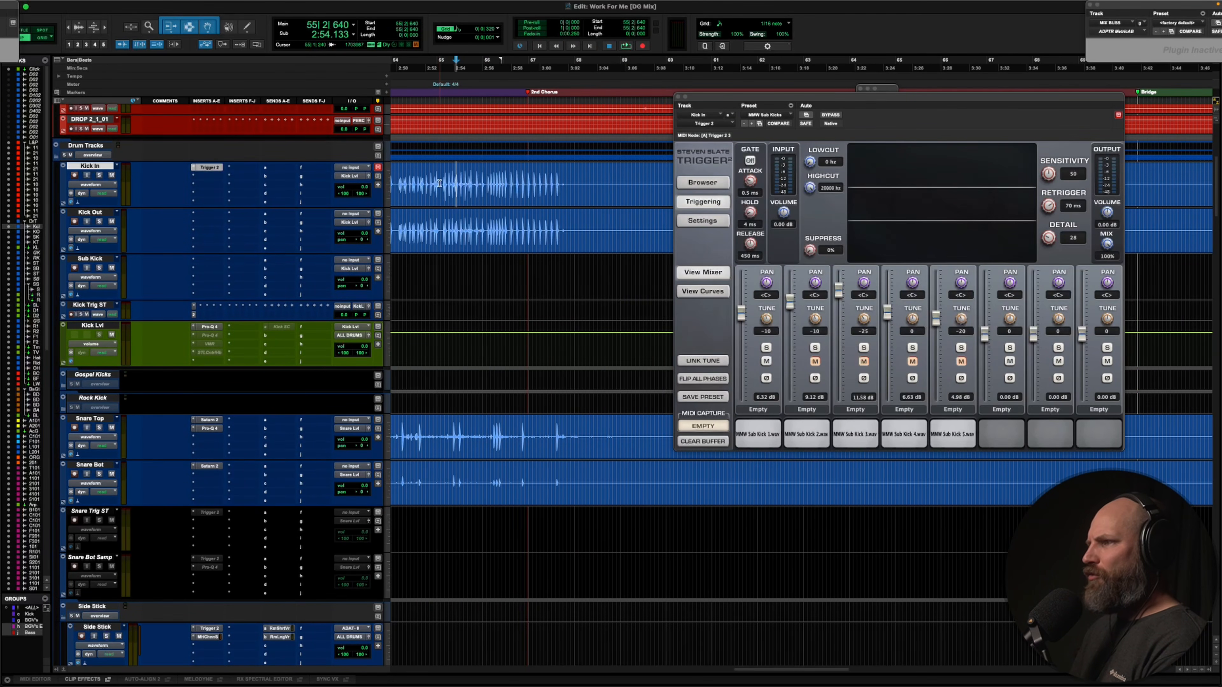
left_click_drag(443, 185, 513, 192)
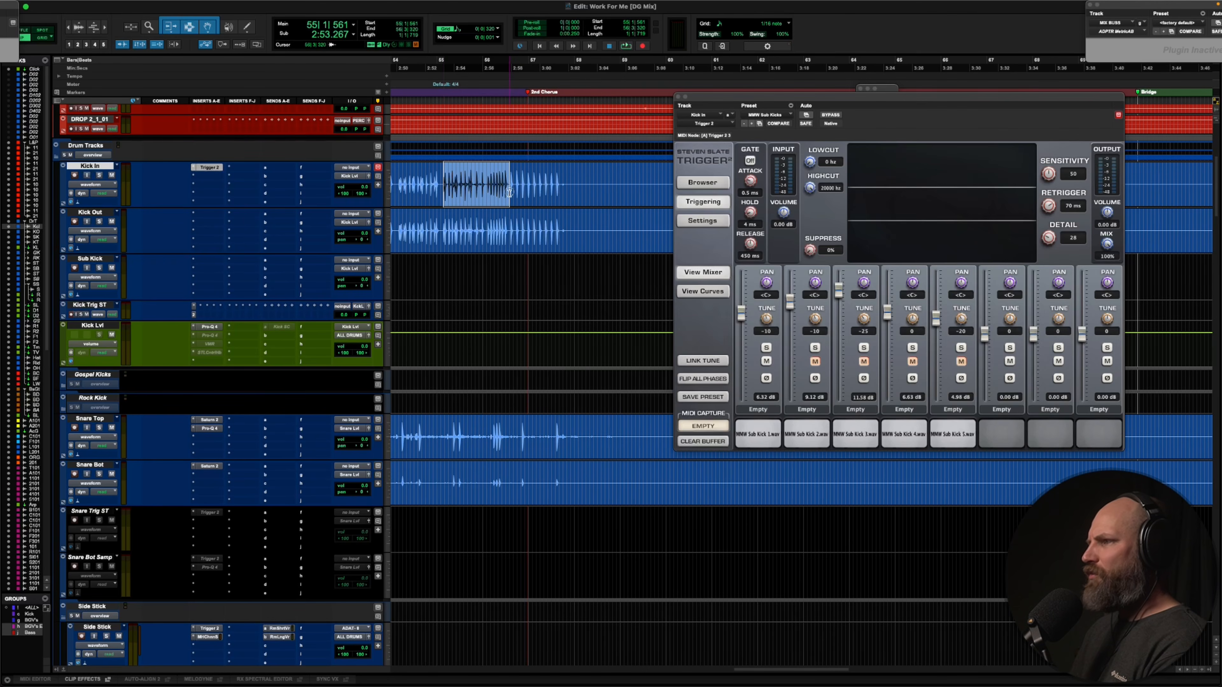
key("space")
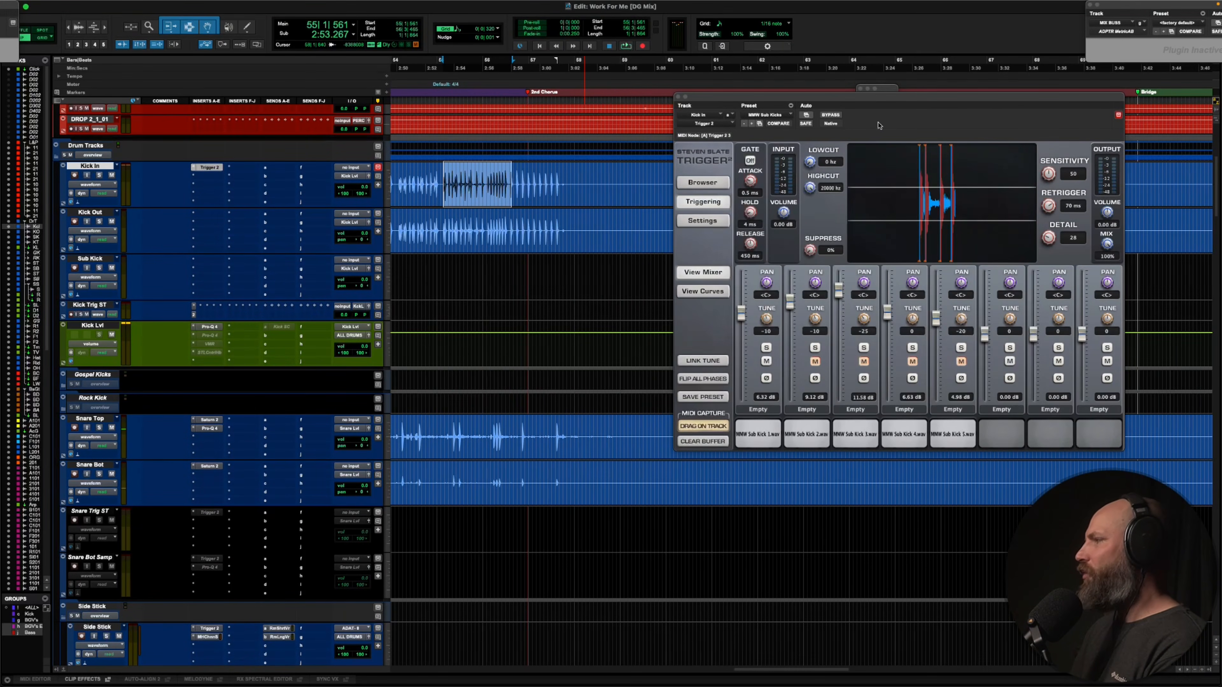
Route the Kick In track's output to MIX BUSS and replay the selected passage
left_click_drag(858, 102, 679, 69)
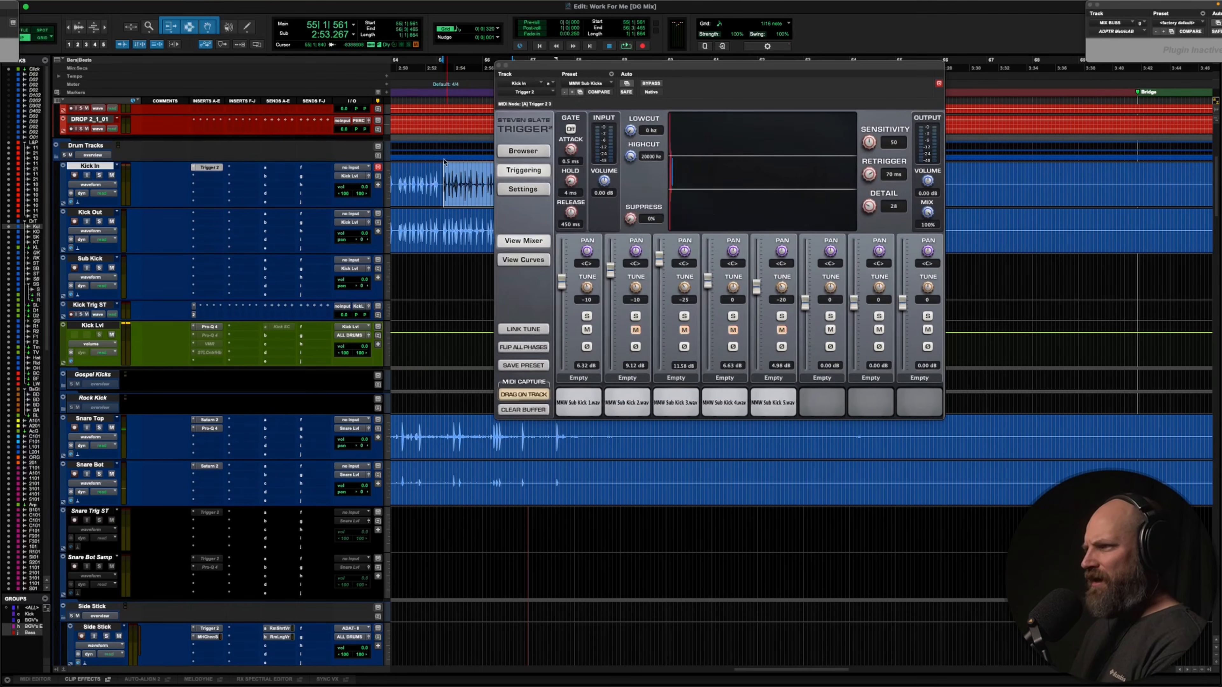
left_click(350, 176)
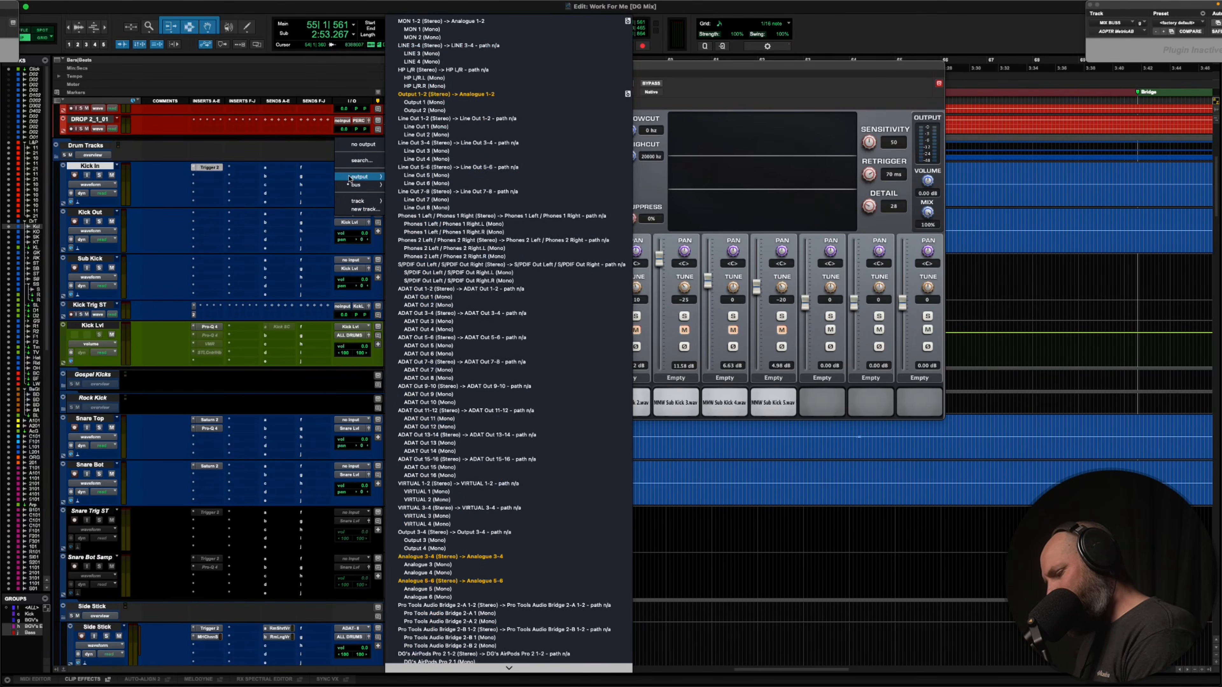
type("kick l")
key("Return")
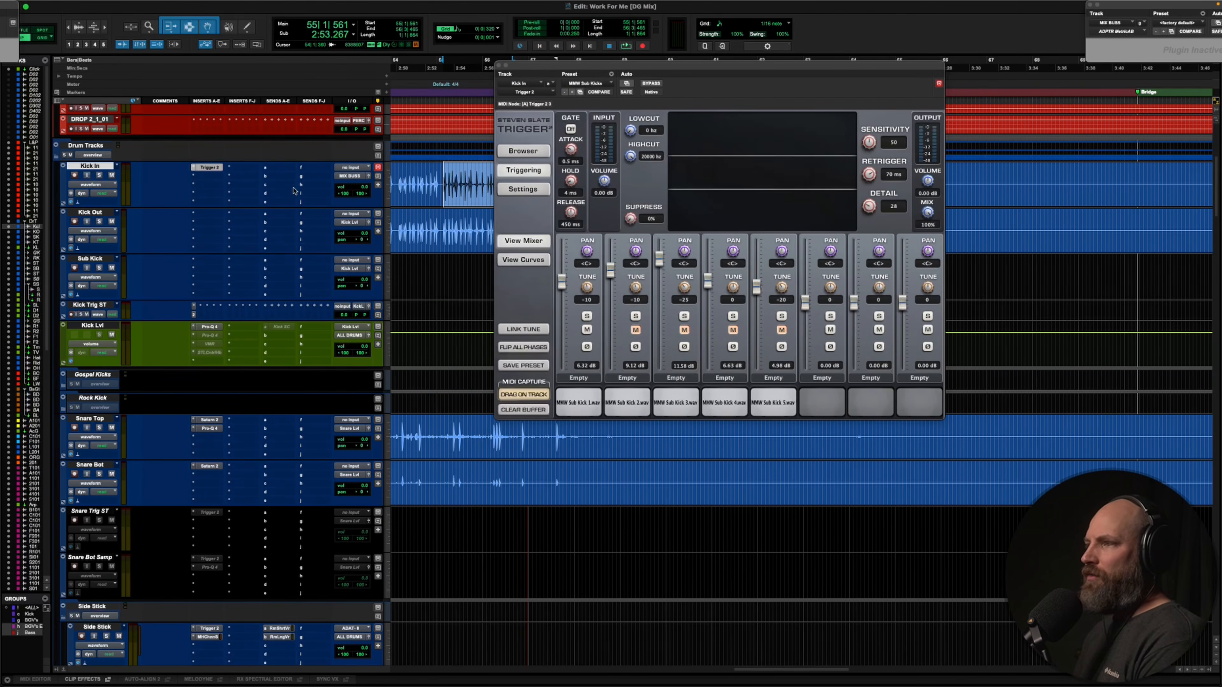
key("space")
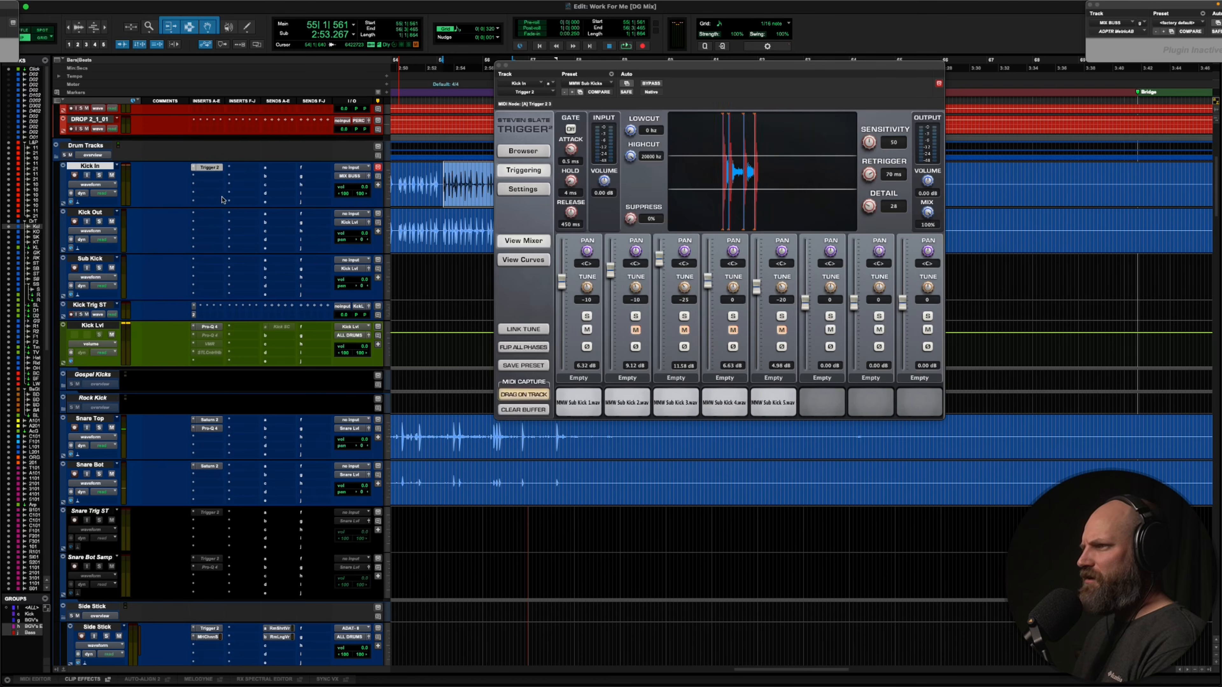
Check the clipper and Pro-L 2 limiter on MIX BUSS, and return to the selected passage on Kick In
scroll(211, 202, "down", 15)
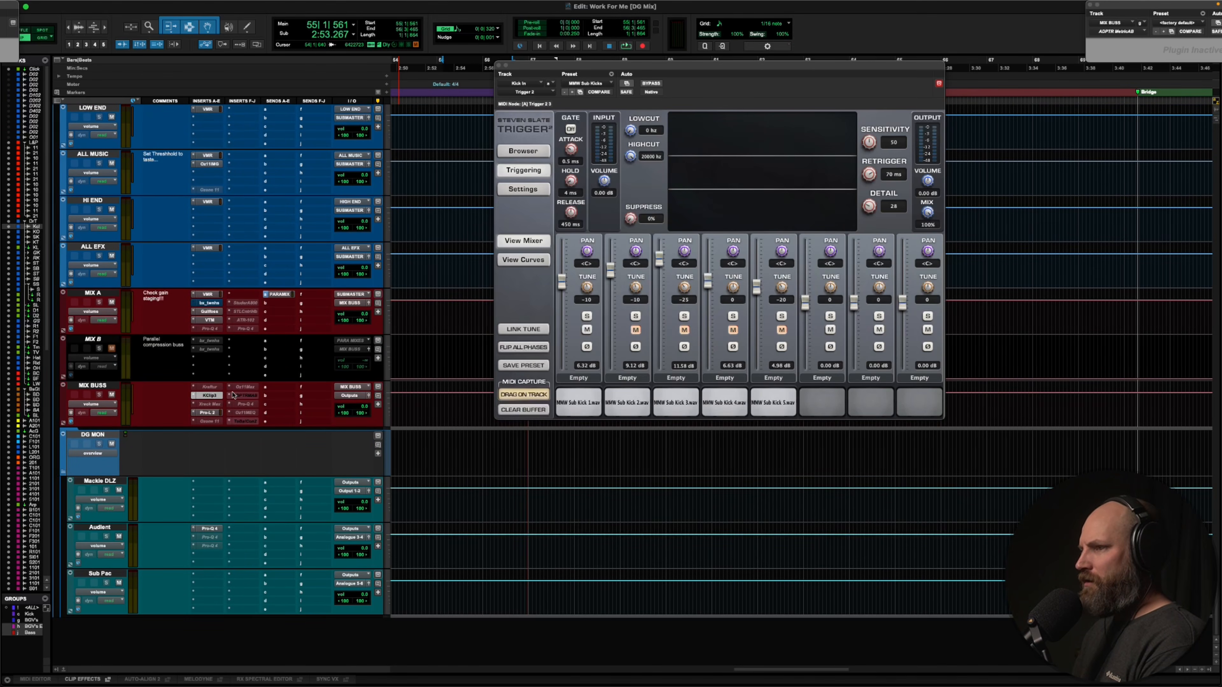
left_click(209, 395)
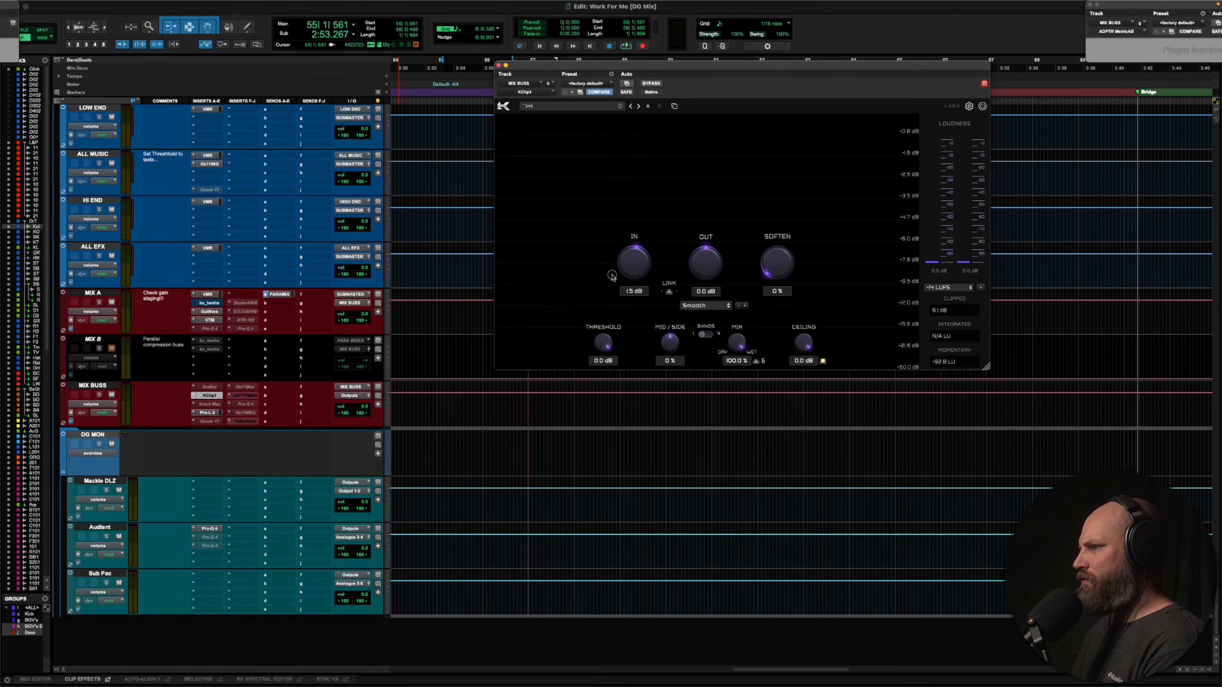
left_click(208, 413)
left_click(209, 413)
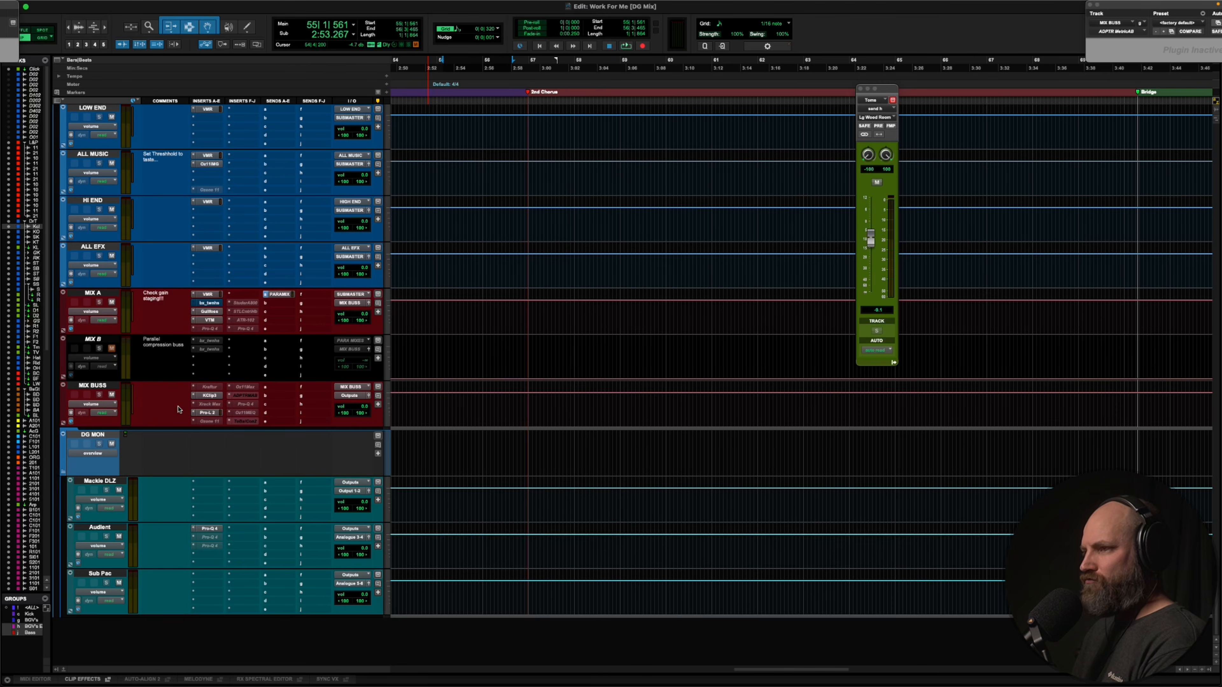
scroll(178, 408, "up", 20)
scroll(178, 371, "down", 8)
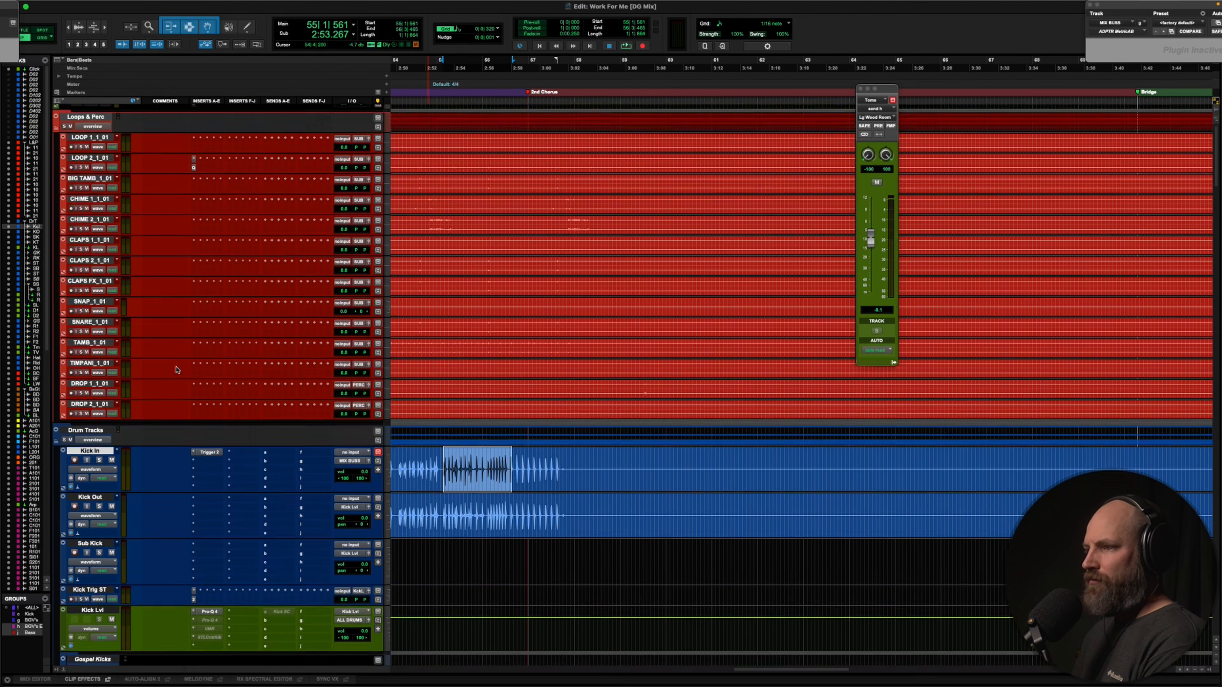
scroll(179, 369, "left", 4)
scroll(249, 257, "right", 2)
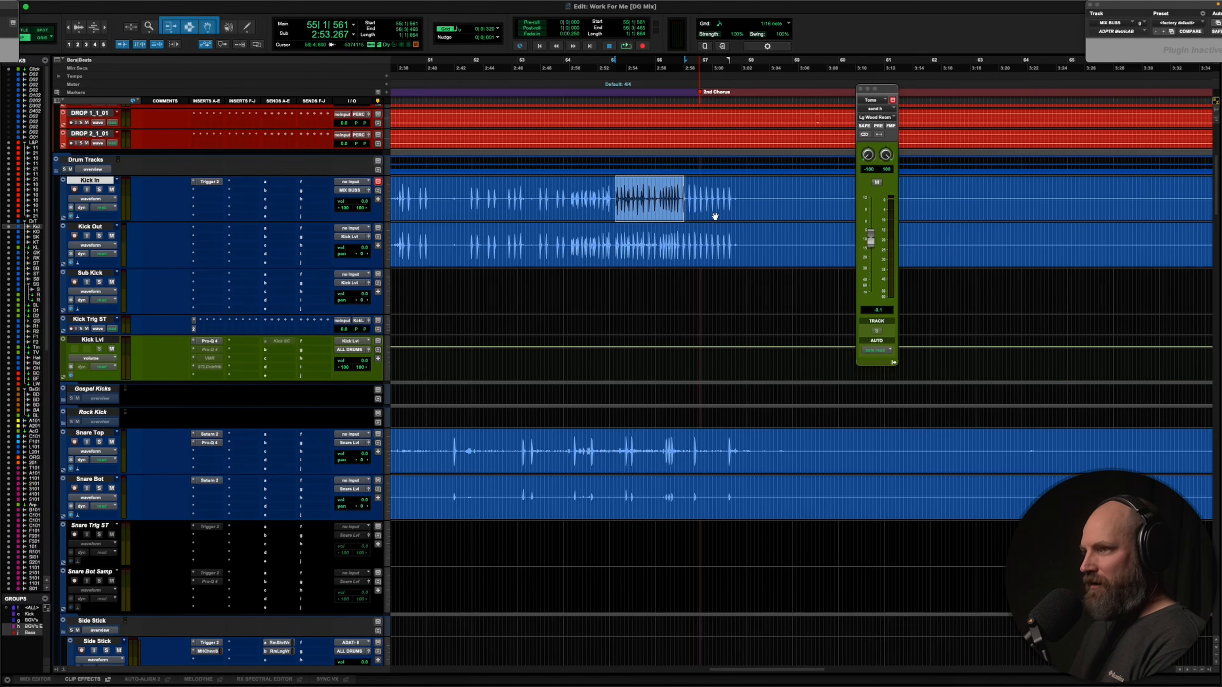
scroll(715, 217, "left", 4)
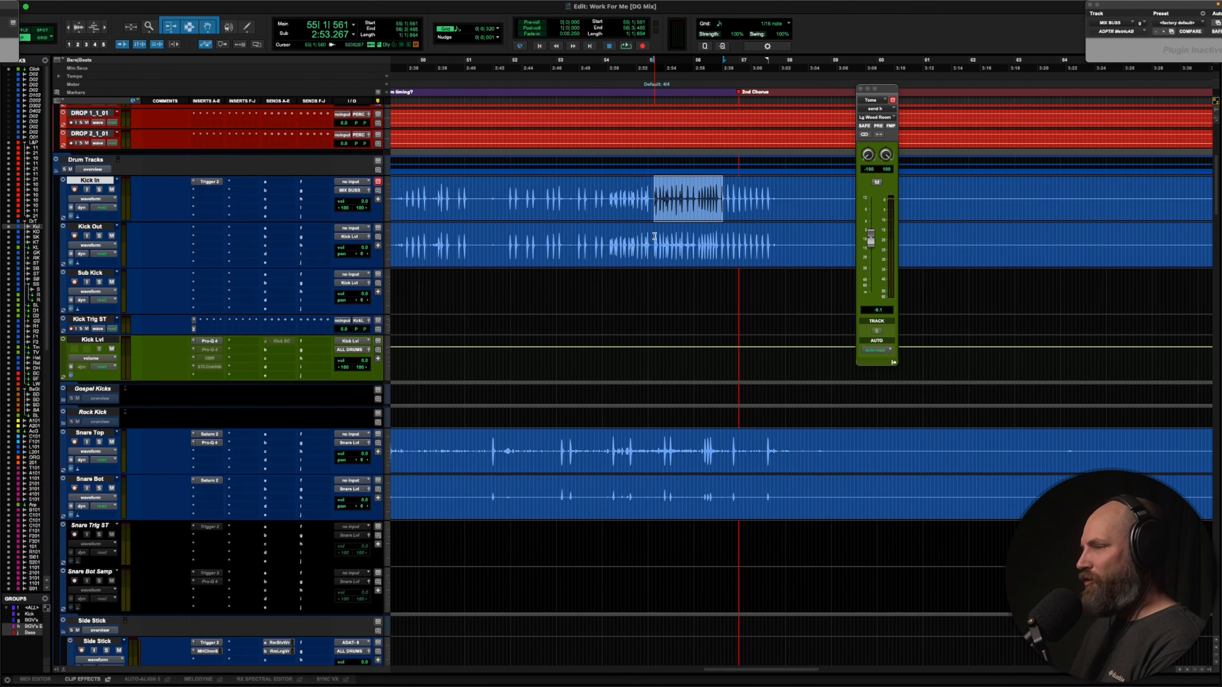
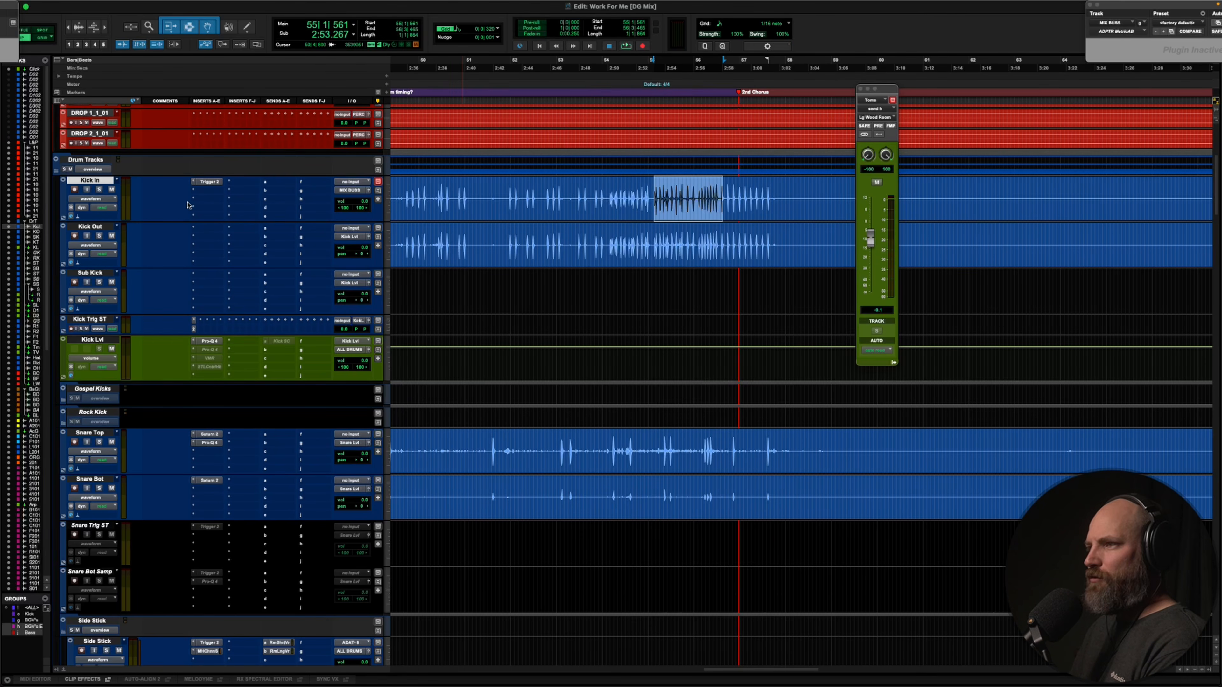
Insert Pro-Q 4 after Kick In's Trigger 2, add a low-shelf cut of about -8 dB near 70 Hz, and audition it
left_click(195, 195)
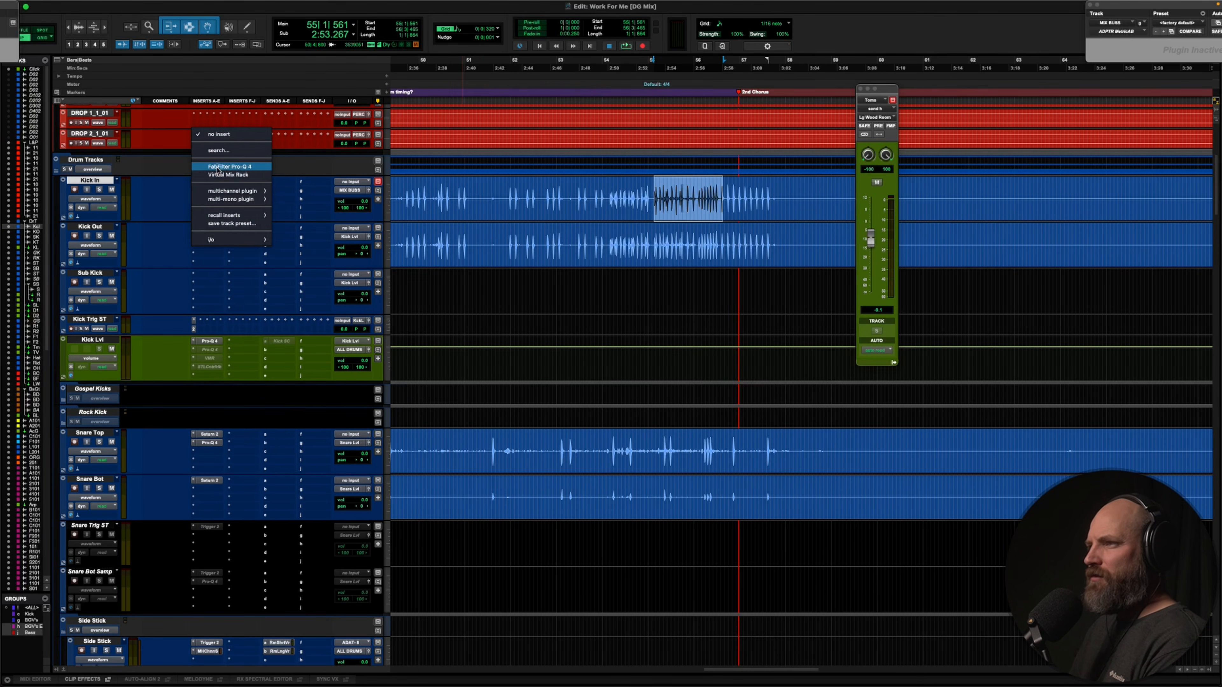
left_click(230, 165)
left_click(548, 214)
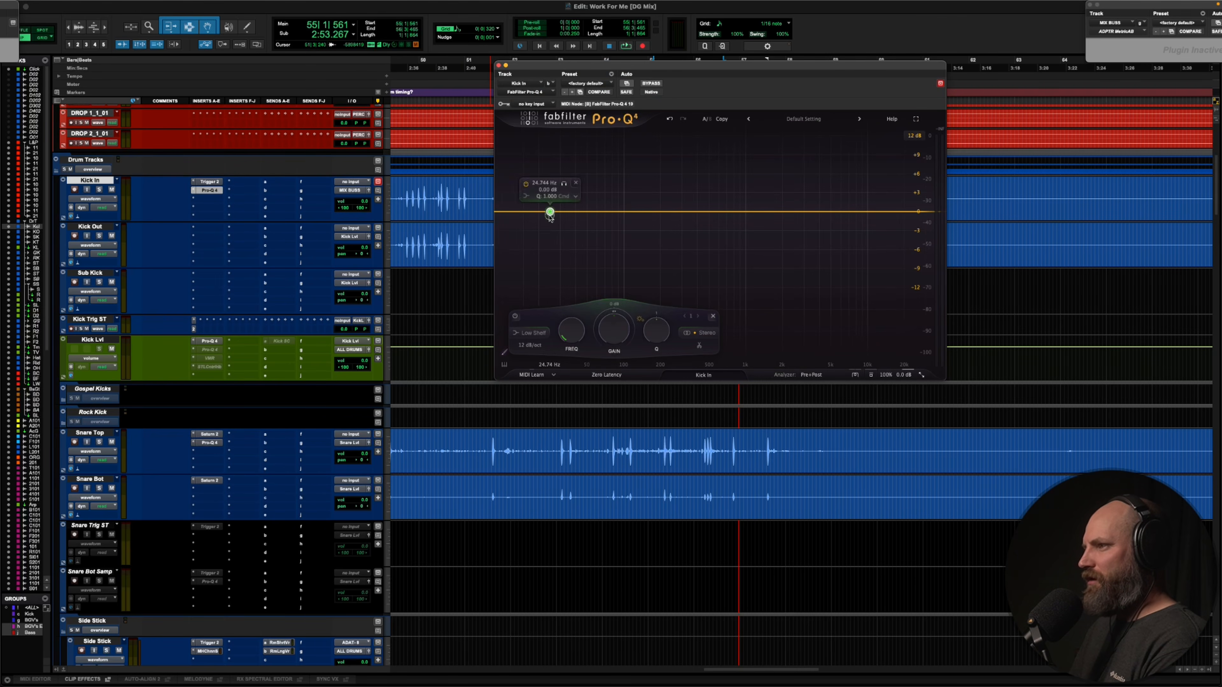
left_click_drag(547, 212, 606, 241)
key("space")
key("space")
key("space")
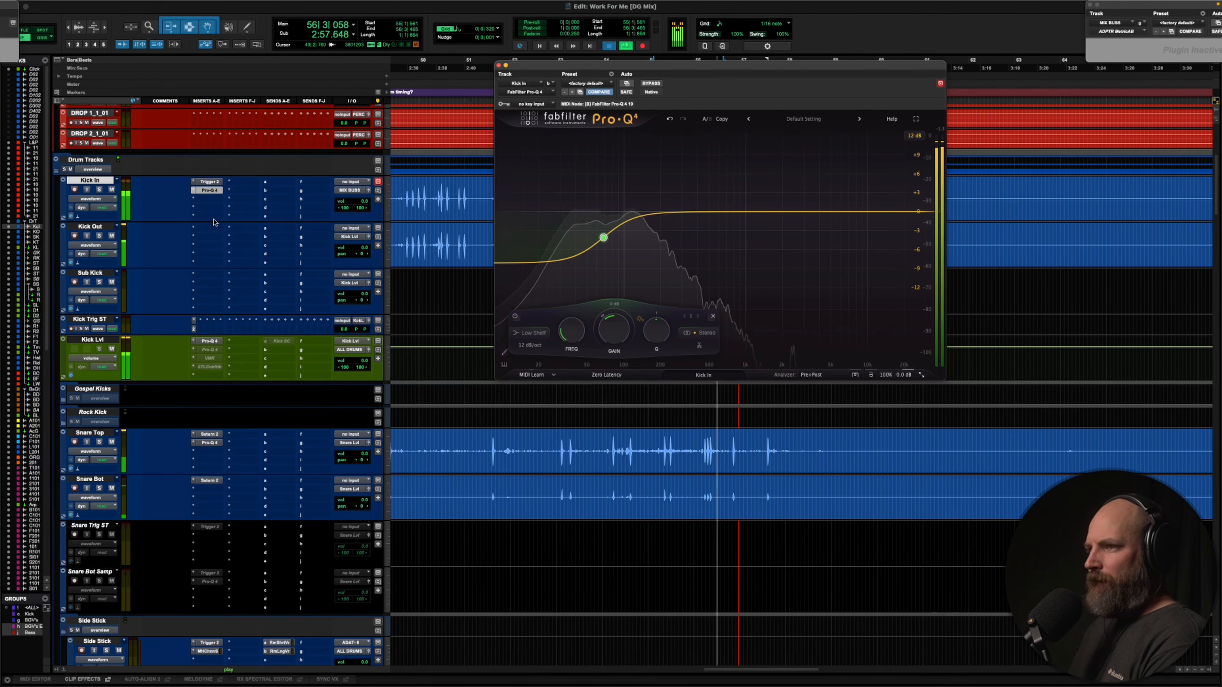
key("space")
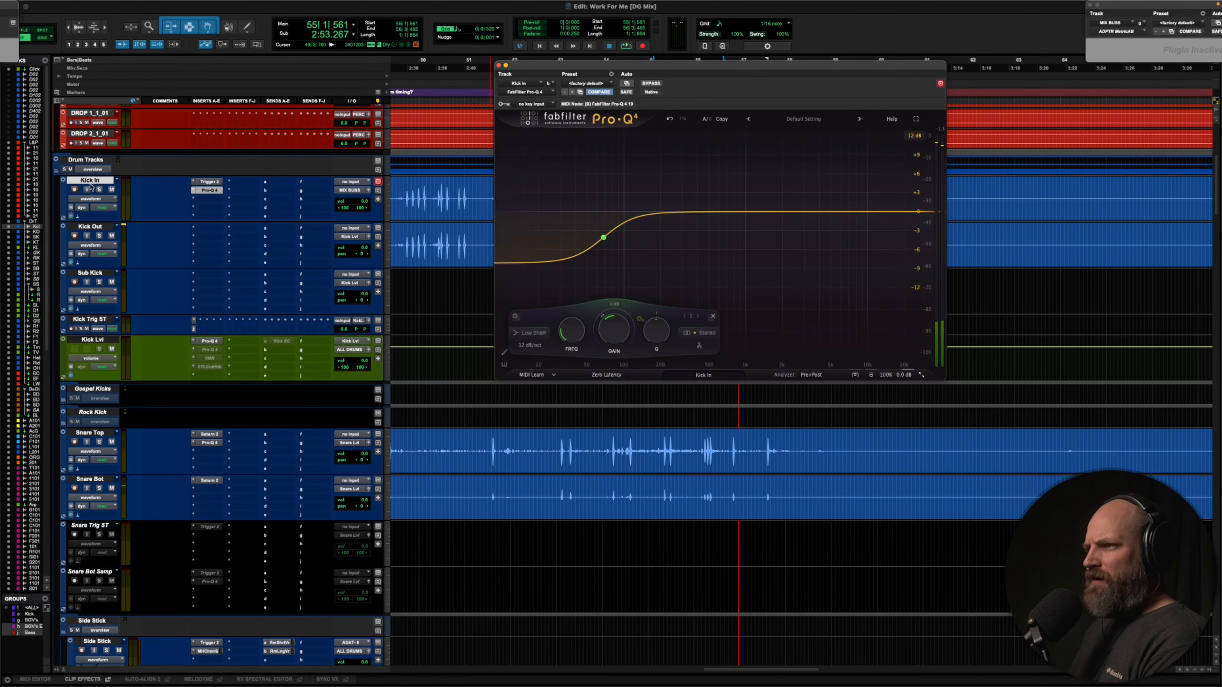
Duplicate the Kick In track once, including its playlists, automation, inserts and sends
right_click(87, 182)
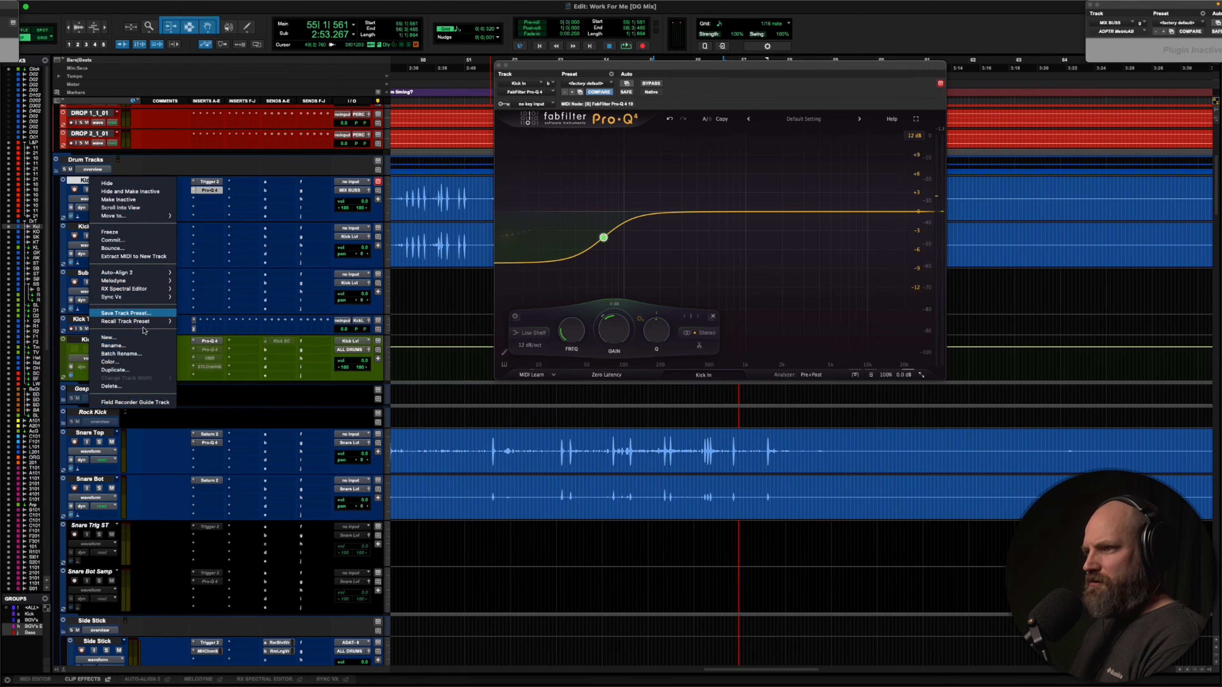
left_click(134, 370)
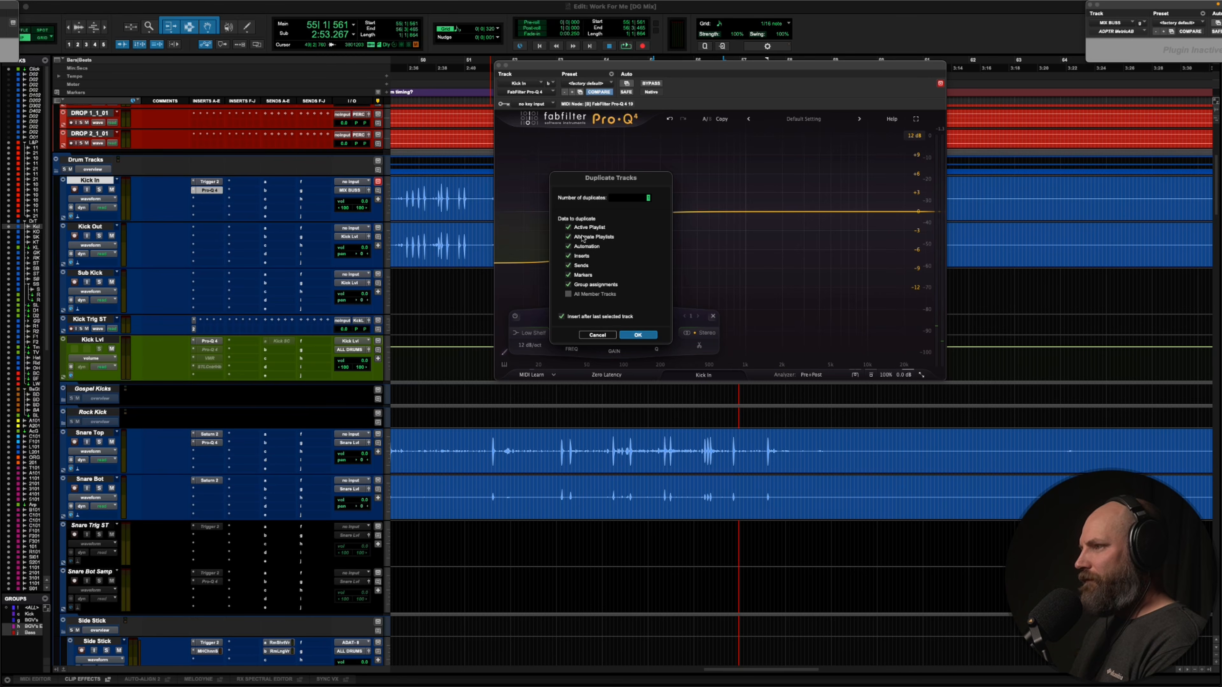
left_click(635, 335)
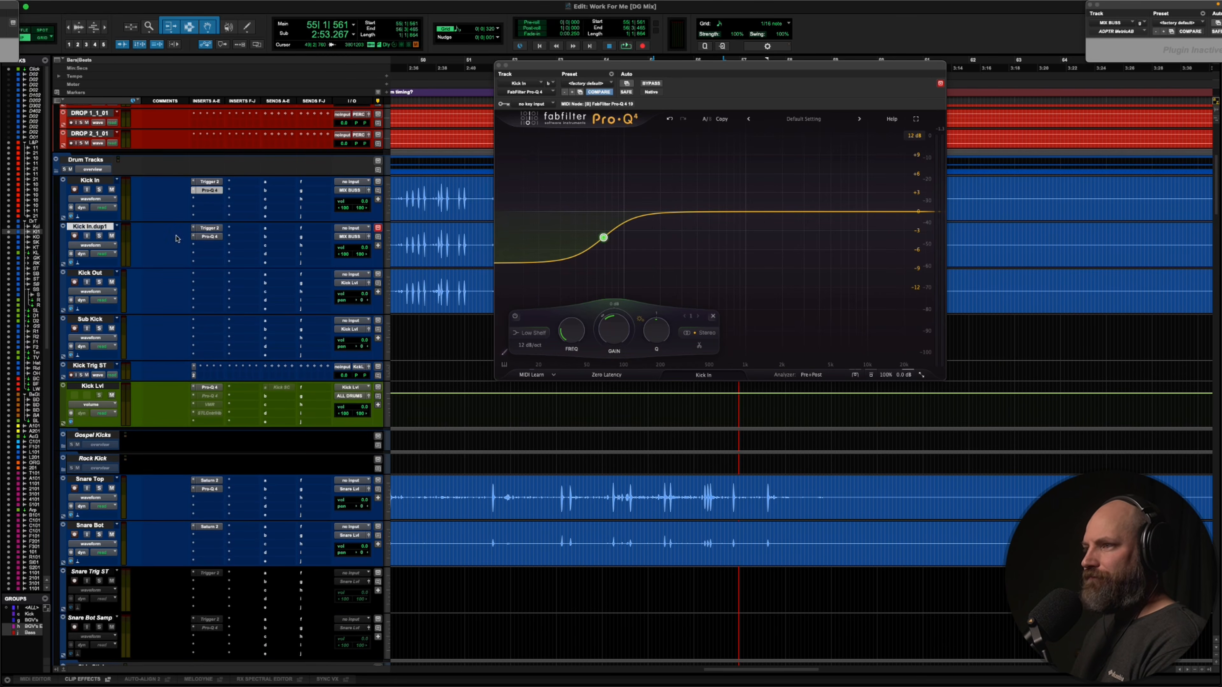
Load the MMW Kick Clicks preset into the duplicate kick track's Trigger 2 and open the duplicate's Pro-Q 4
left_click(208, 229)
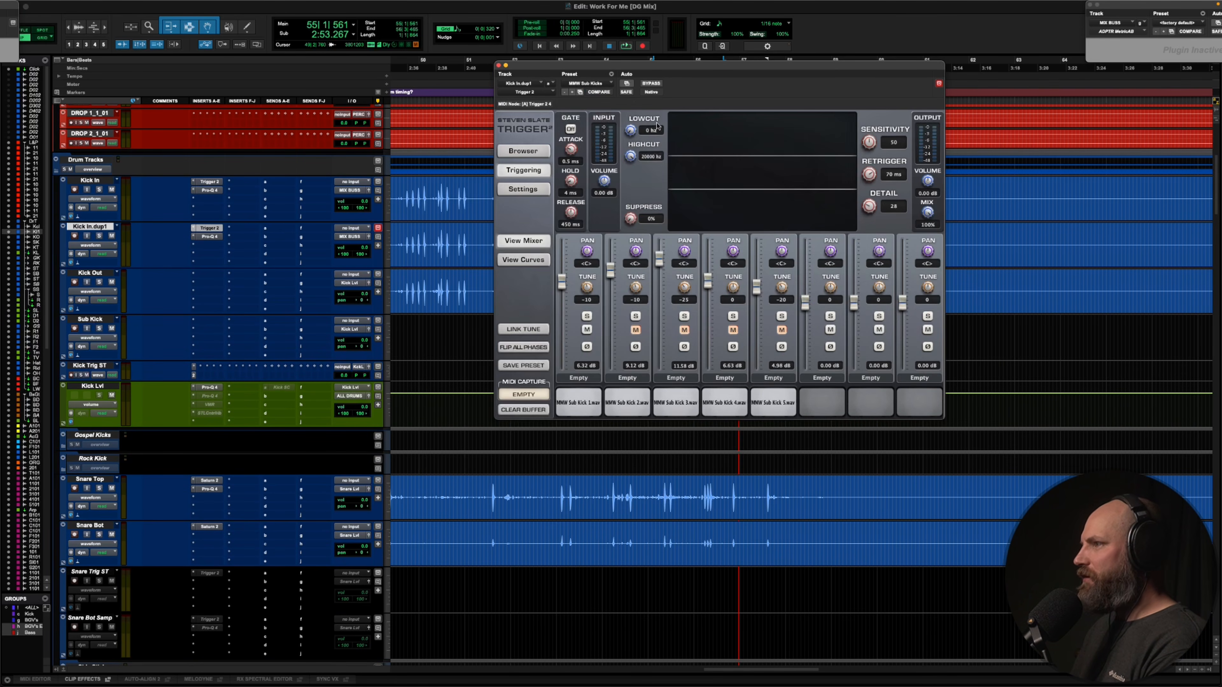
left_click(595, 85)
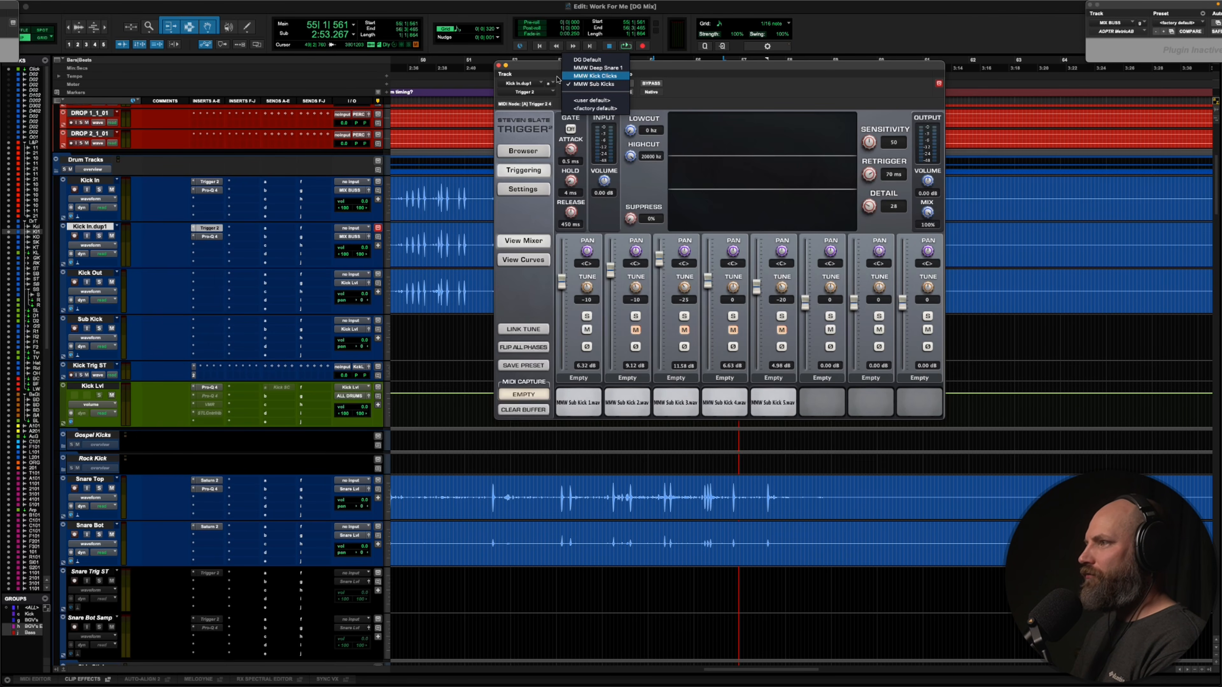
left_click_drag(519, 66, 566, 116)
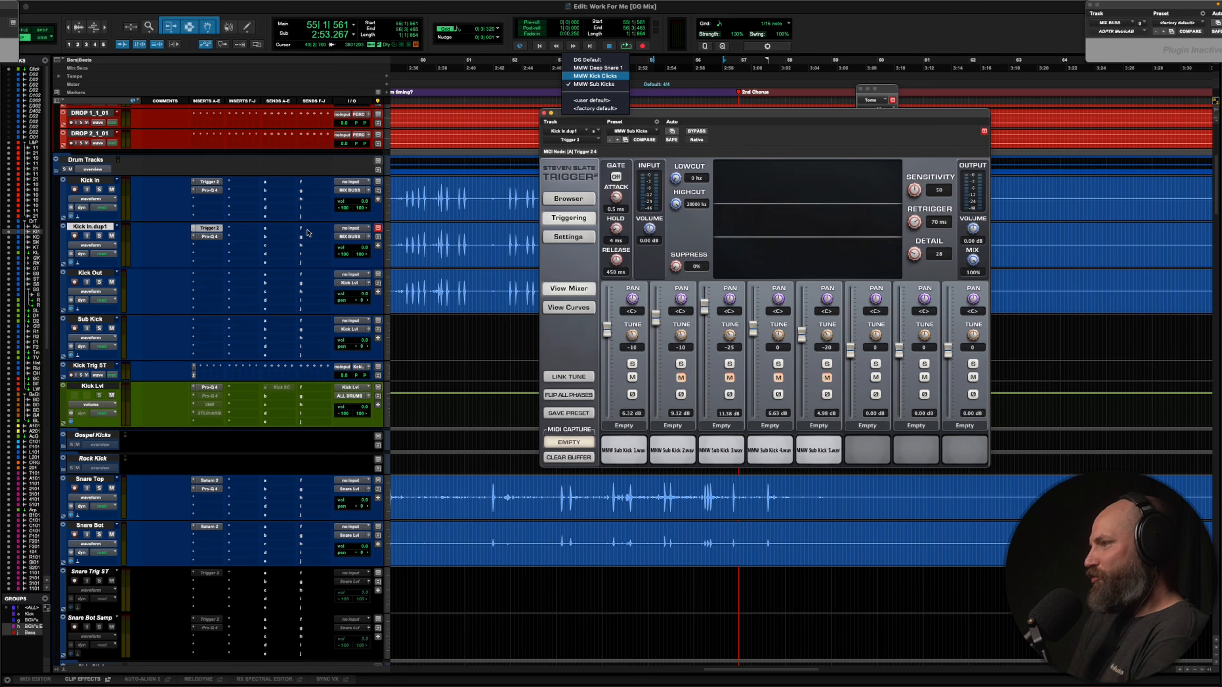
left_click(595, 76)
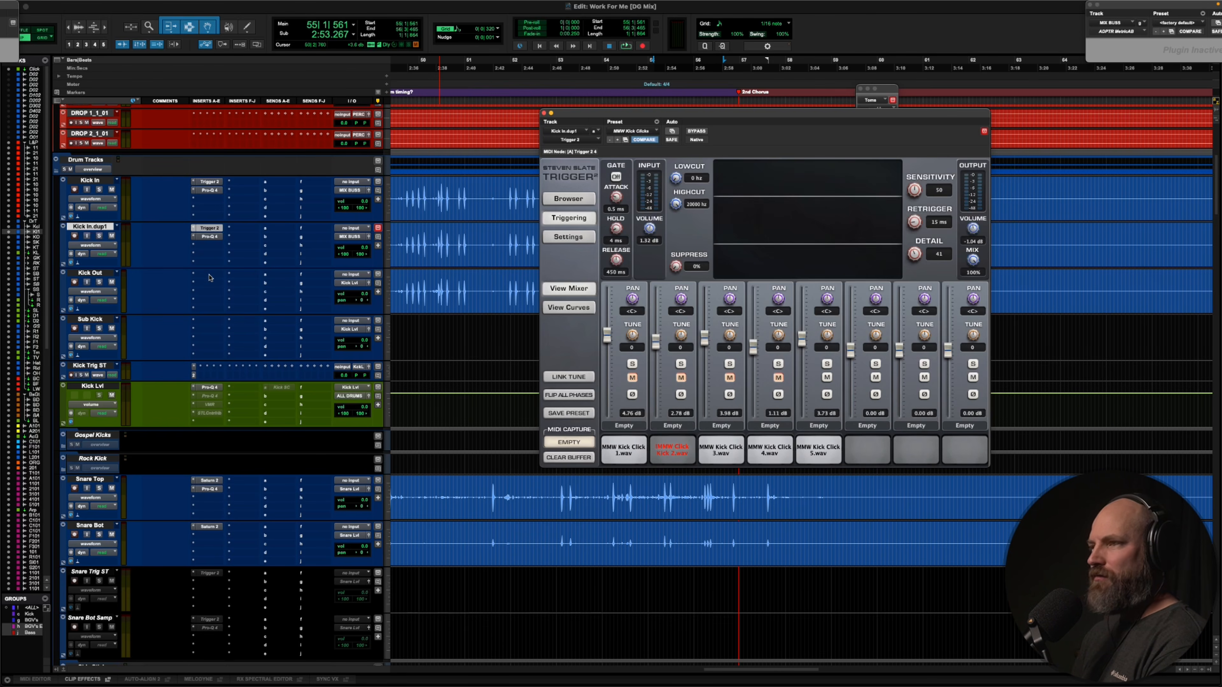
left_click(208, 237)
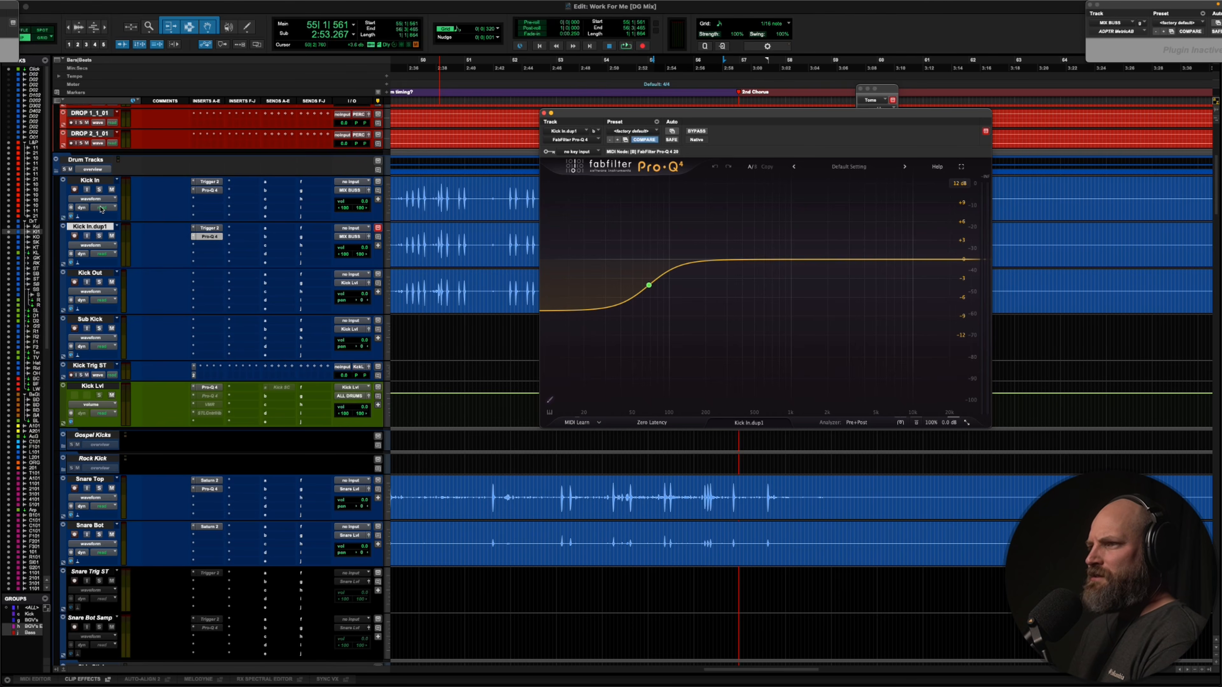
Duplicate Kick In again without its inserts and place this copy below the first duplicate
left_click(96, 182)
right_click(95, 182)
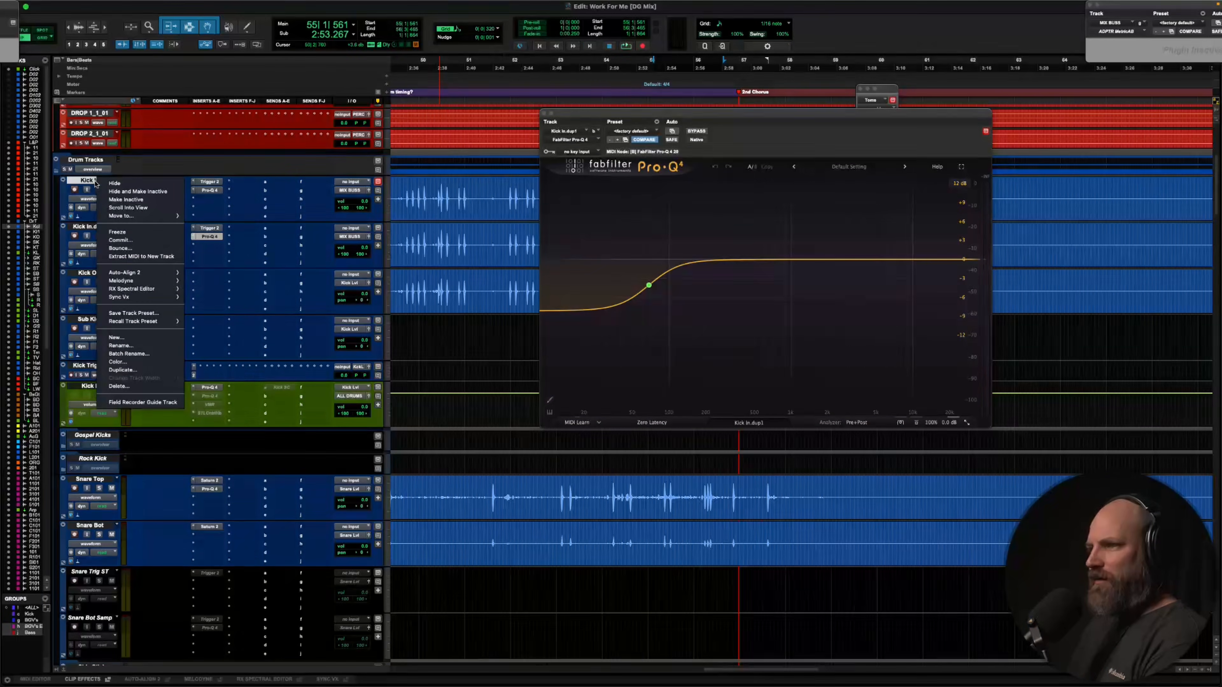
left_click(131, 370)
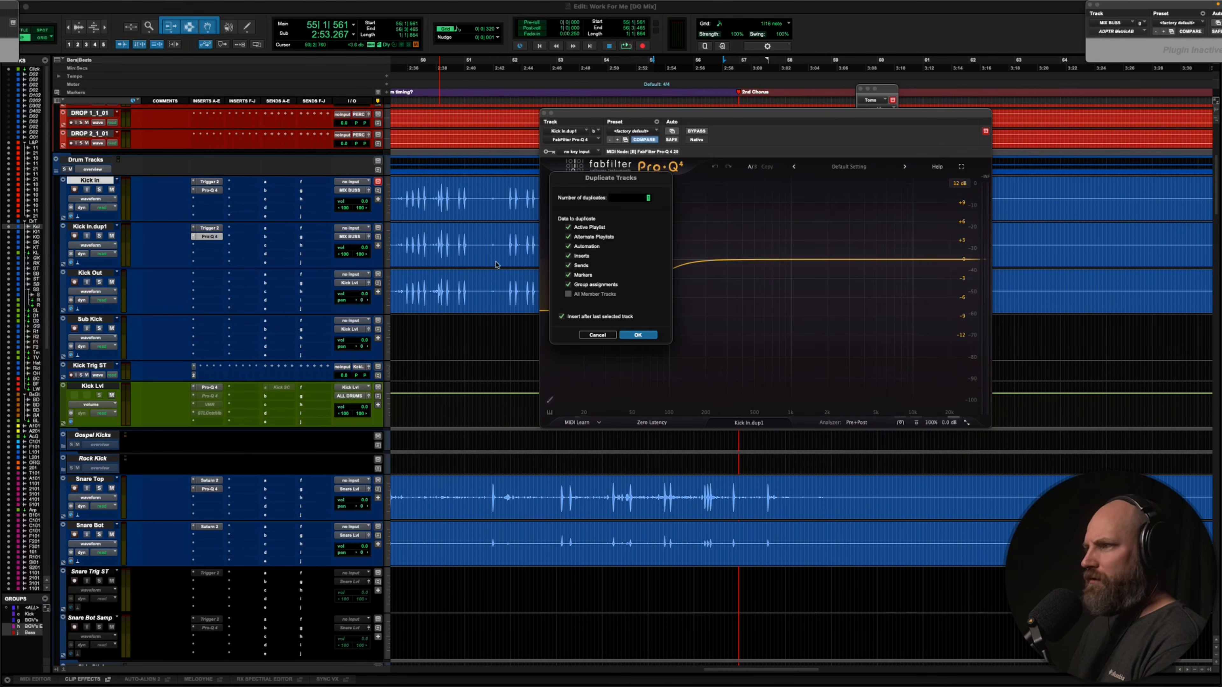
left_click(637, 335)
left_click_drag(90, 227, 91, 306)
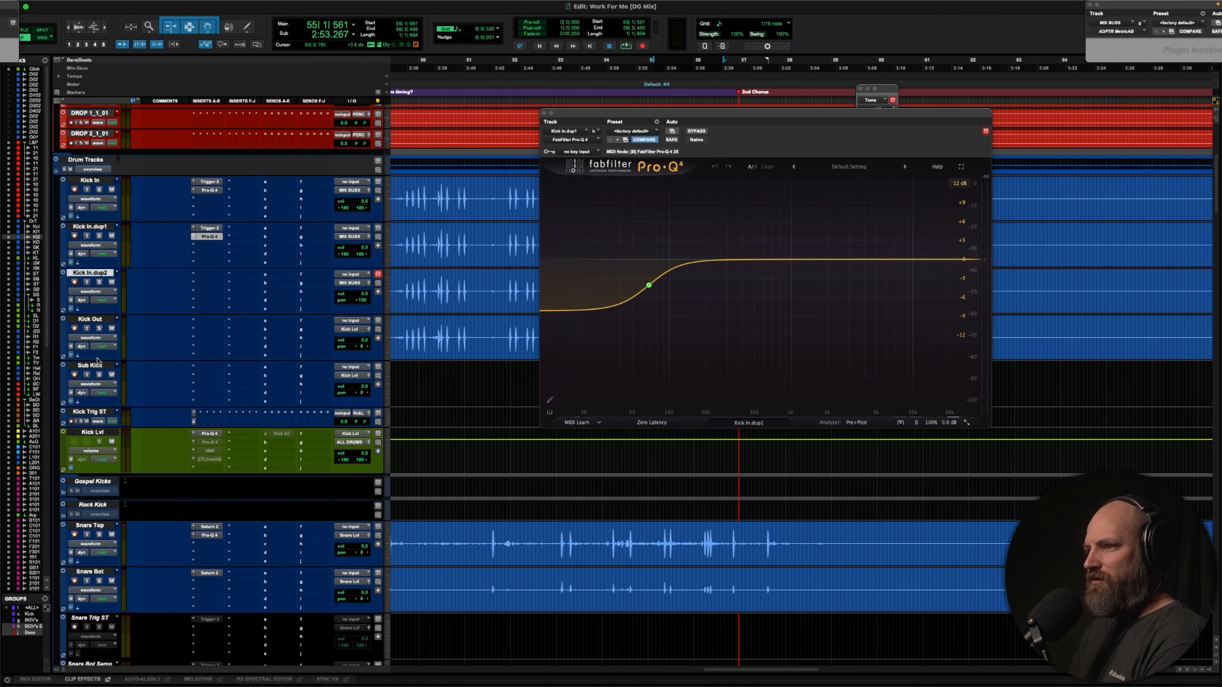
Select Kick In, mute Kick Lvl, and play the layered kick tracks from about bar 51
left_click(91, 181)
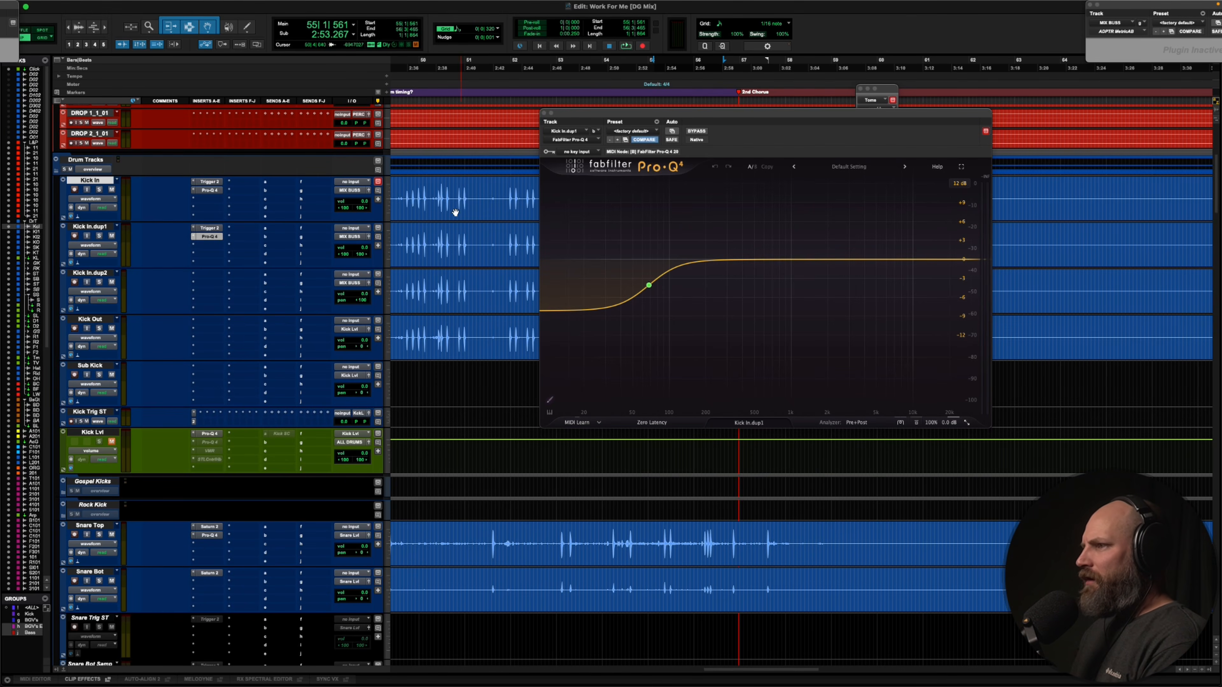
key("space")
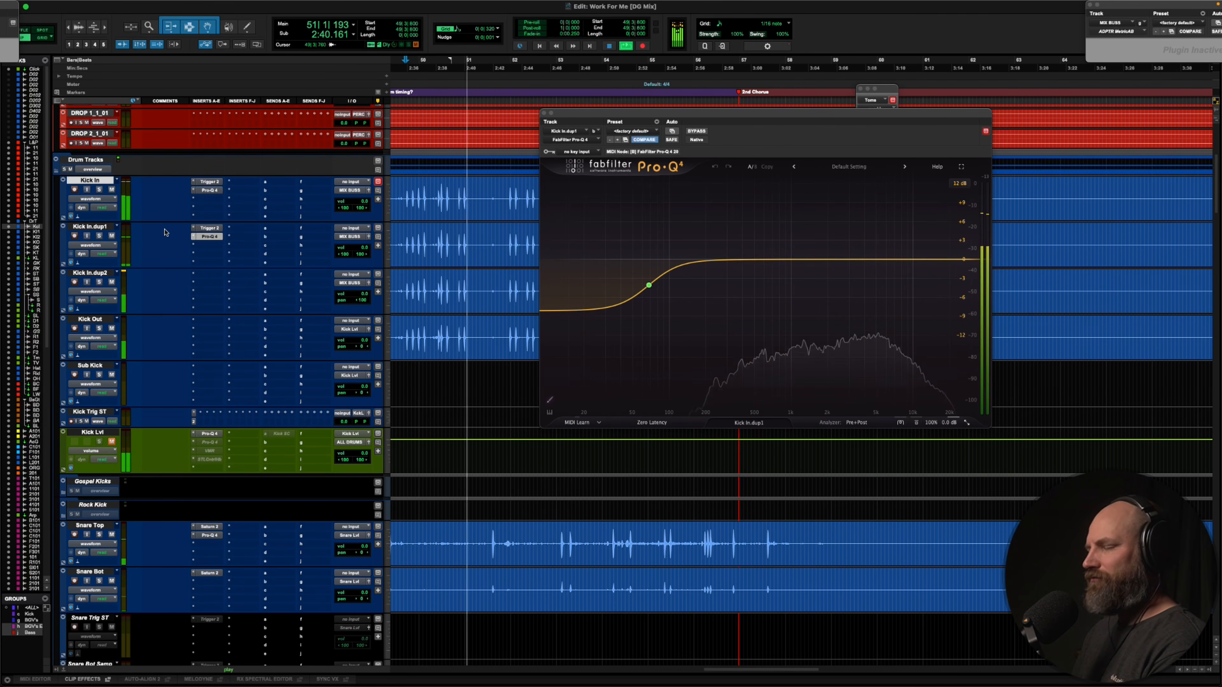
Open Trigger 2 on Kick In.dup1 and set the track's output to the stereo ALL DRUMS bus
left_click(220, 230)
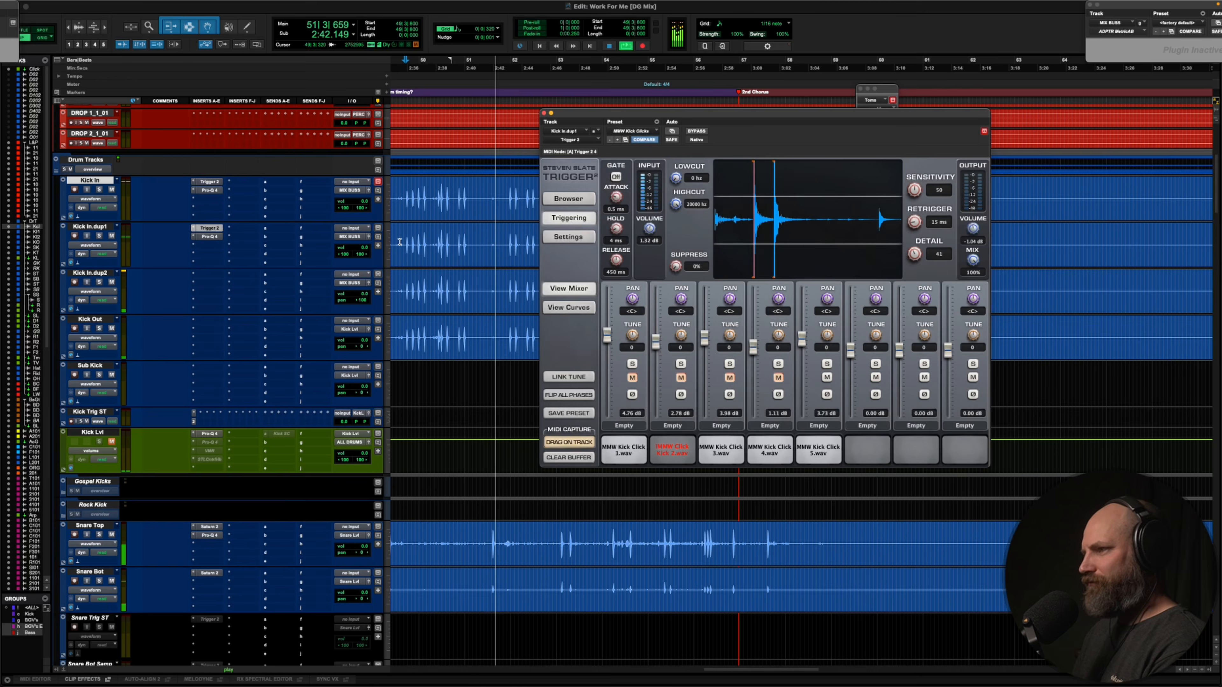
left_click_drag(722, 112, 817, 132)
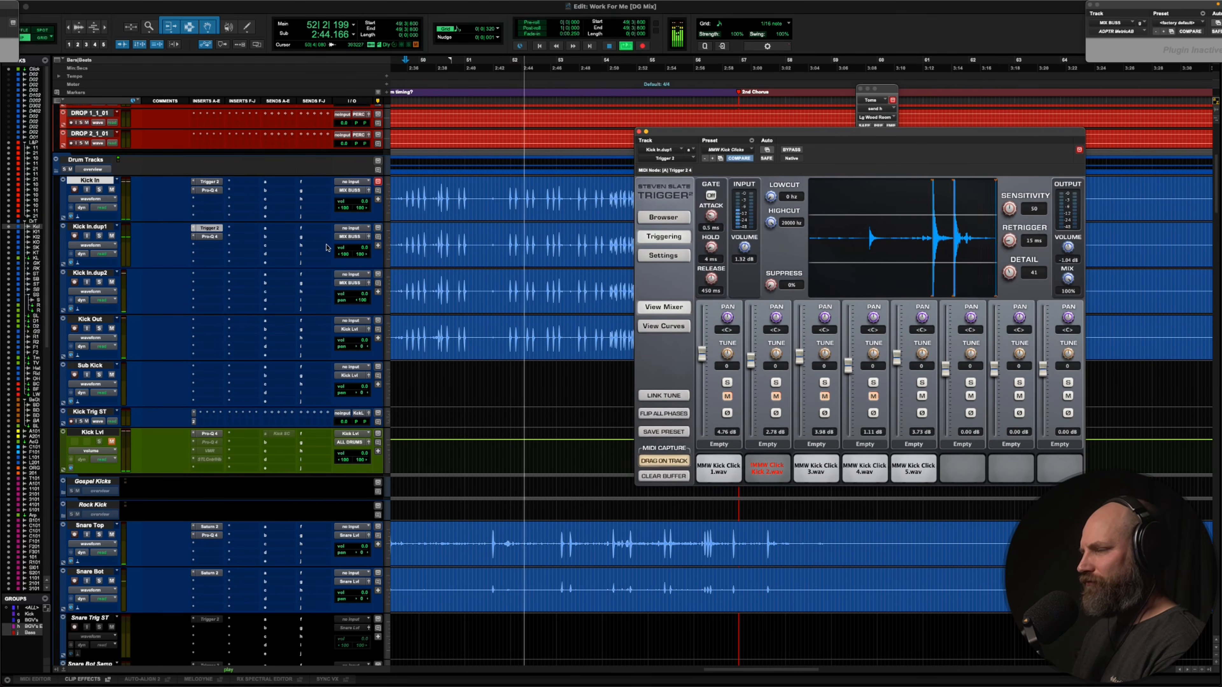
left_click(351, 236)
type("all drums")
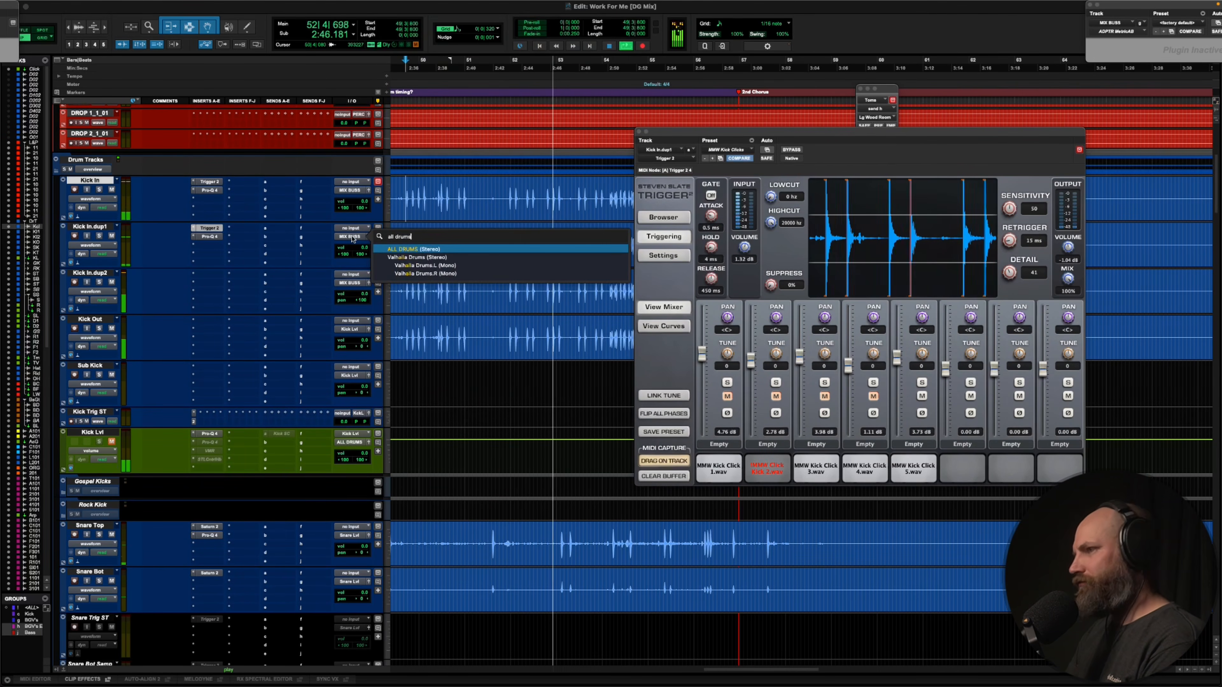
key("Return")
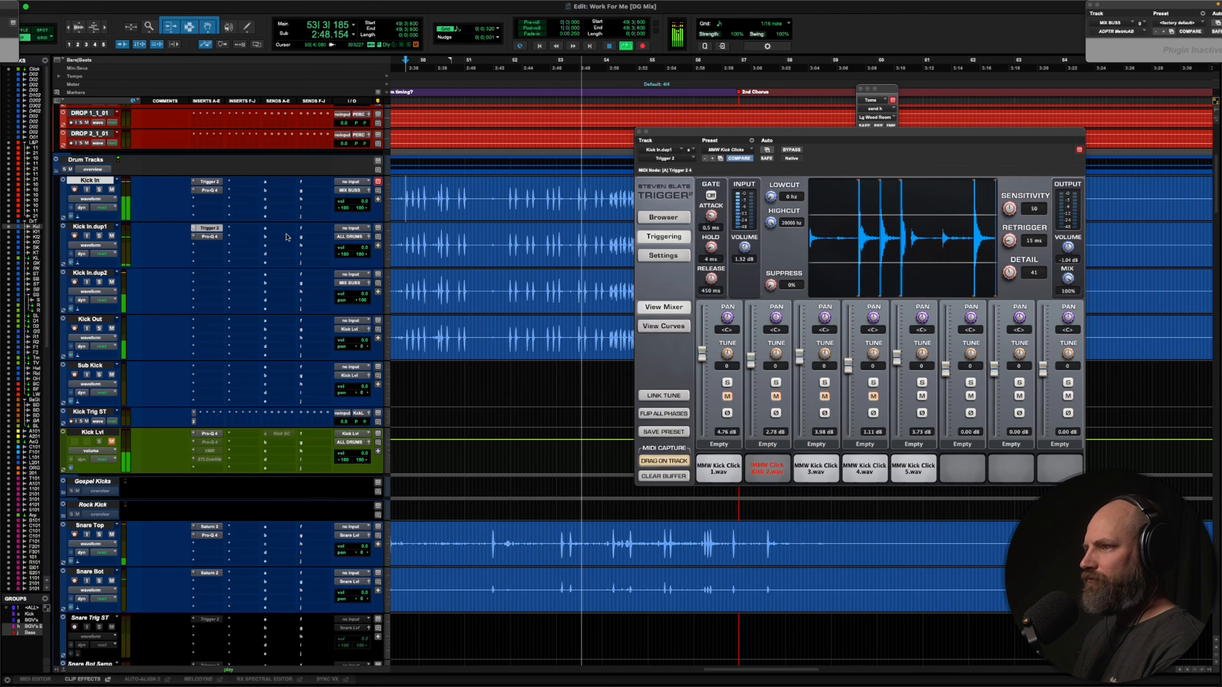
Add a send to the stereo MIX BUSS on Kick In.dup1's first send slot and move the Trigger 2 window clear of the clips
left_click(265, 228)
mouse_move(271, 230)
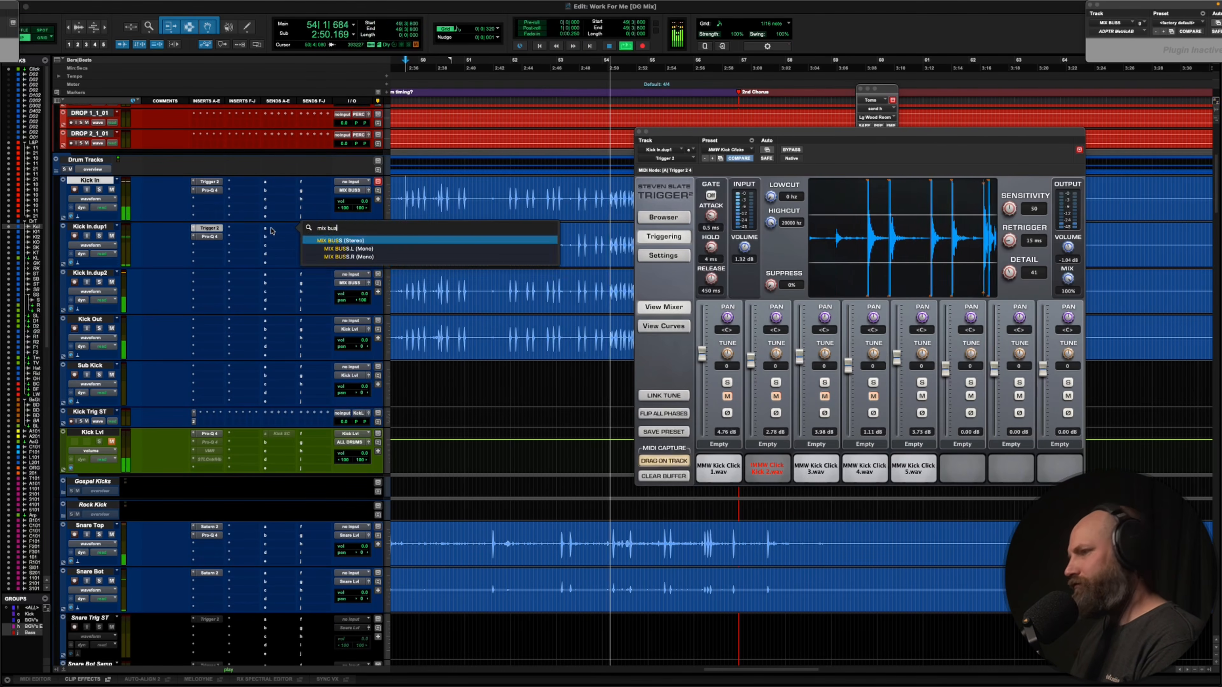
left_click(332, 230)
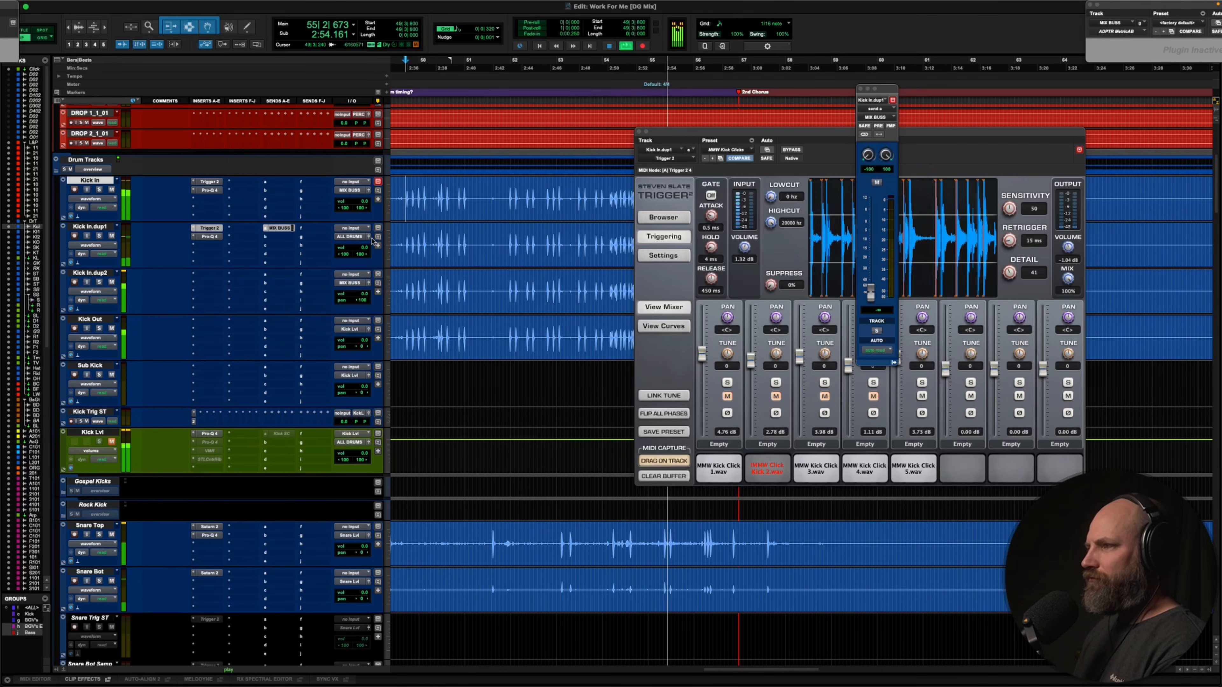
left_click_drag(665, 139, 770, 356)
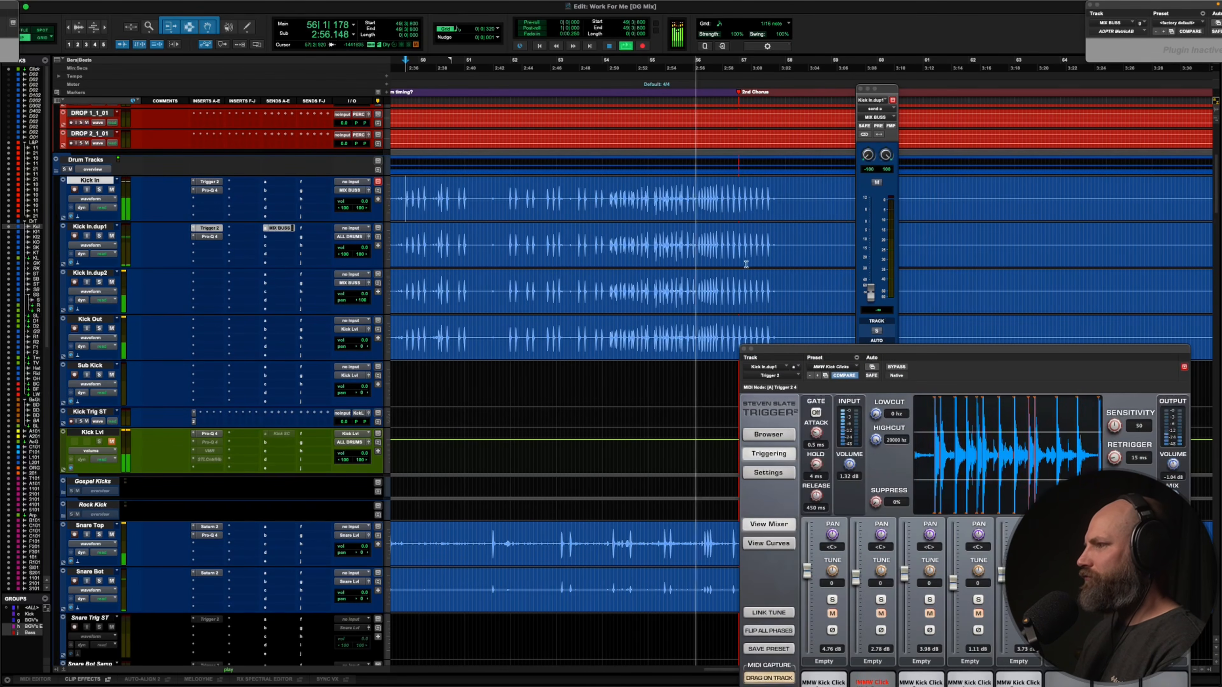
Place the playback start in the Kick In clip at 54|1|477 and stop playback
right_click(547, 194)
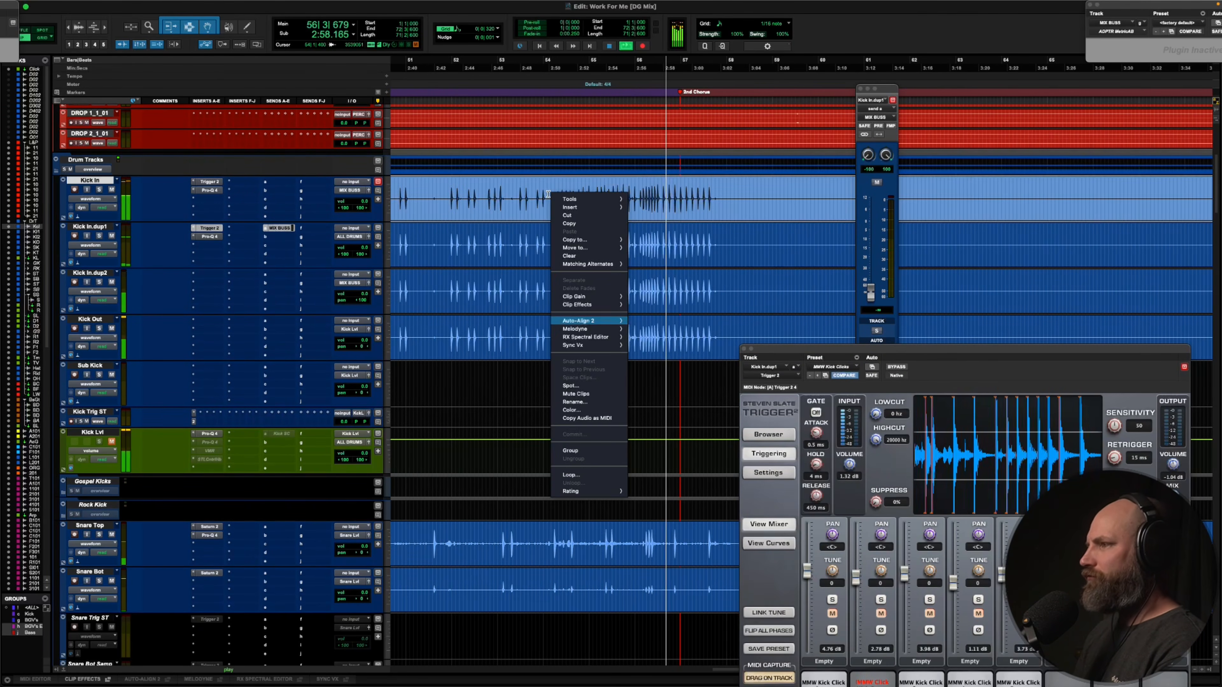
left_click(578, 322)
left_click(548, 195)
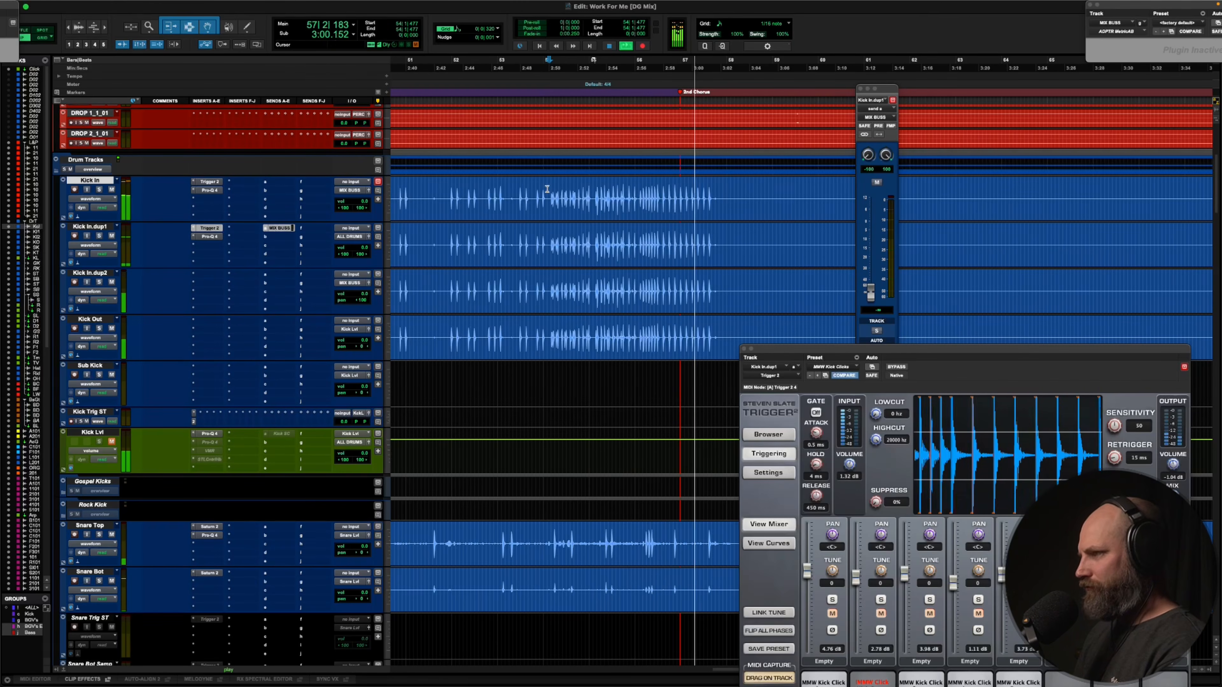
left_click_drag(819, 355, 718, 316)
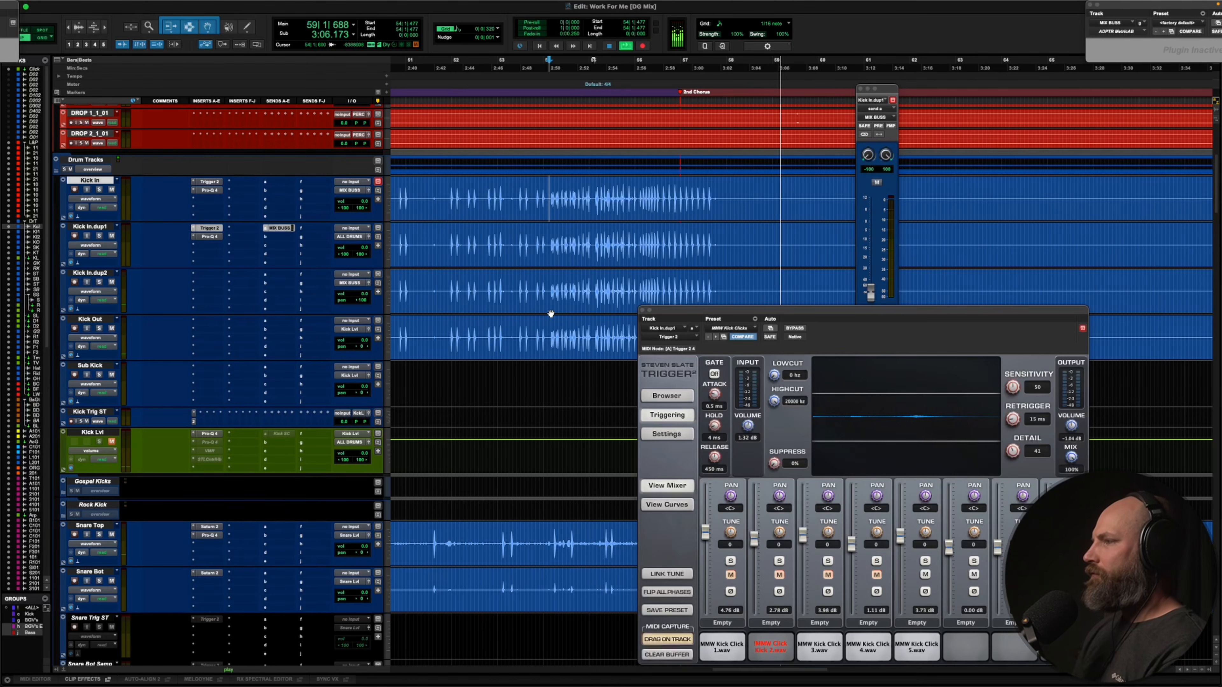
key("space")
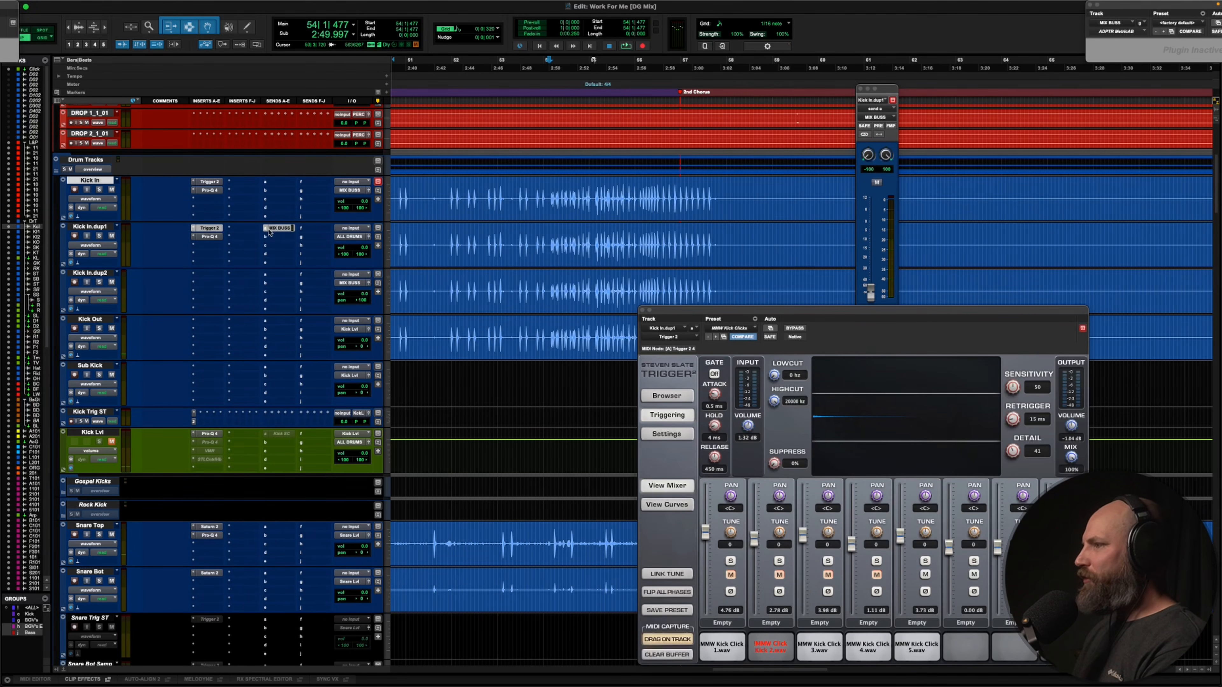
Play the kick layers and set the low-shelf gain in Kick In's Pro-Q 4 to about -4 dB
left_click_drag(726, 315, 662, 188)
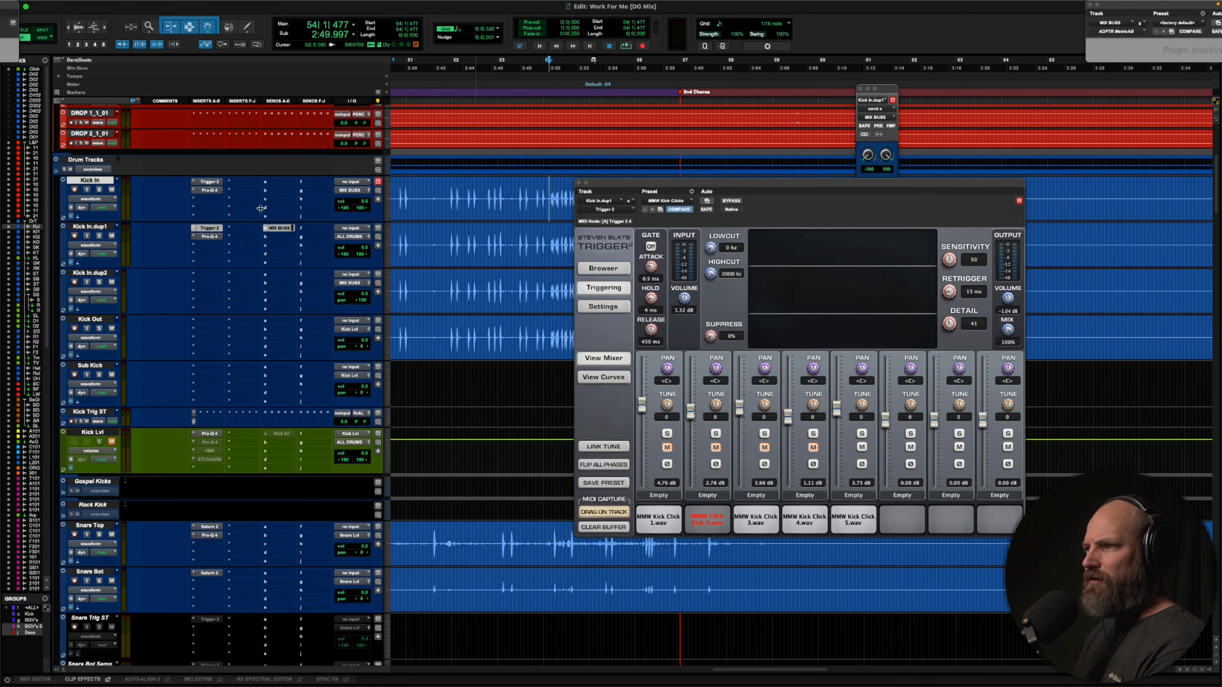
left_click(212, 183)
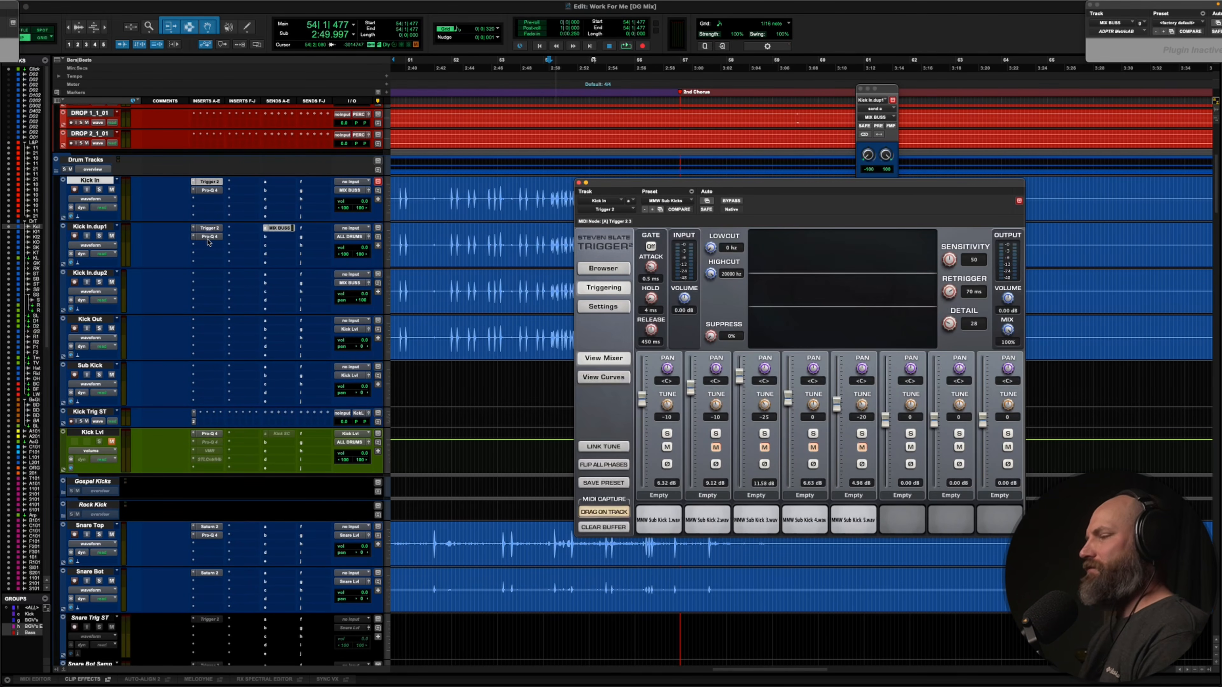
key("space")
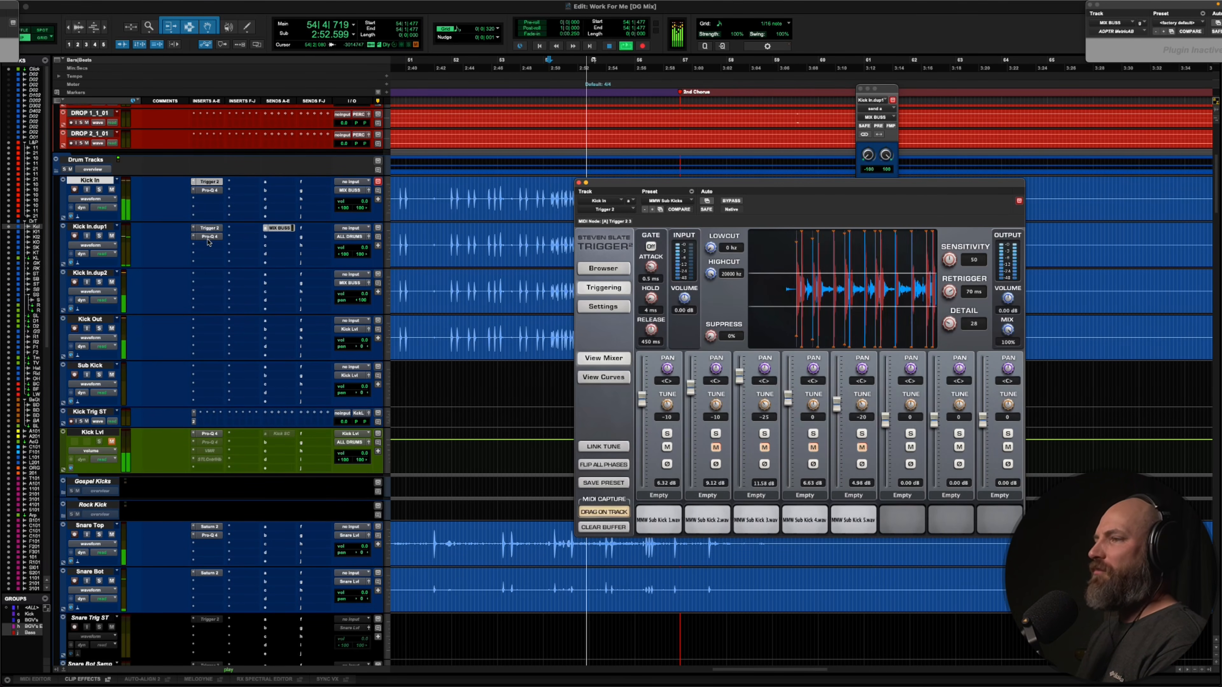
left_click(209, 189)
left_click_drag(683, 350, 683, 326)
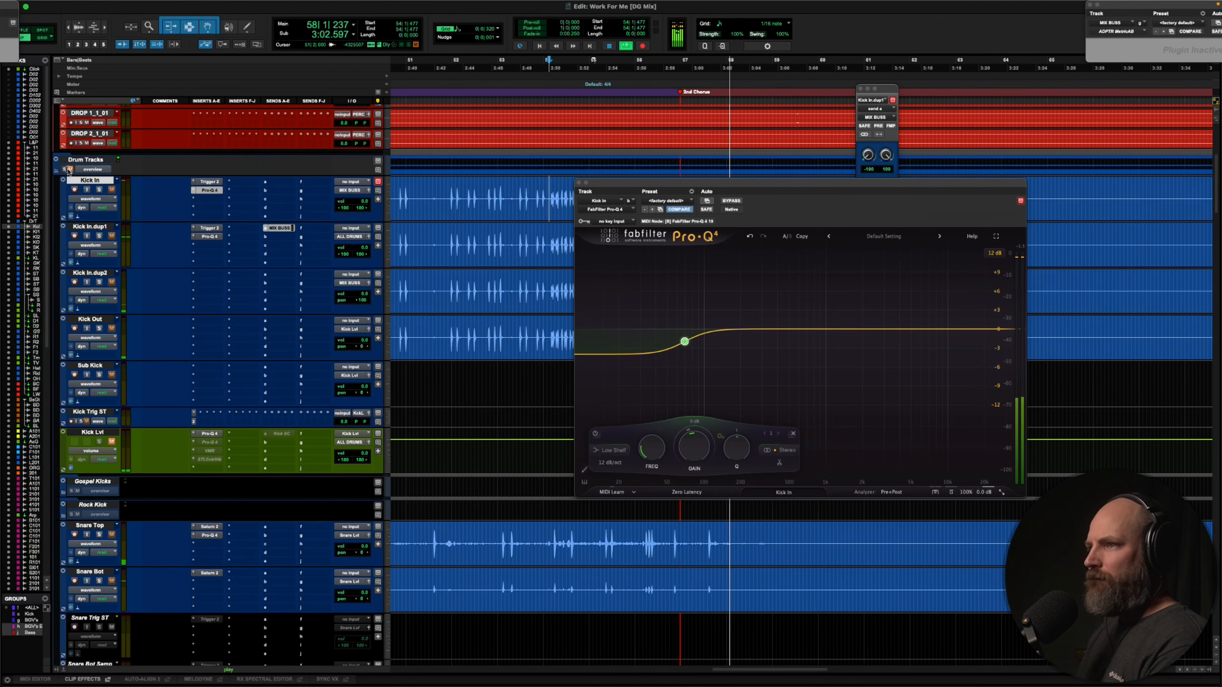
Solo the Drum Tracks folder and play the layered kicks from bar 54
left_click(68, 169)
left_click(68, 169)
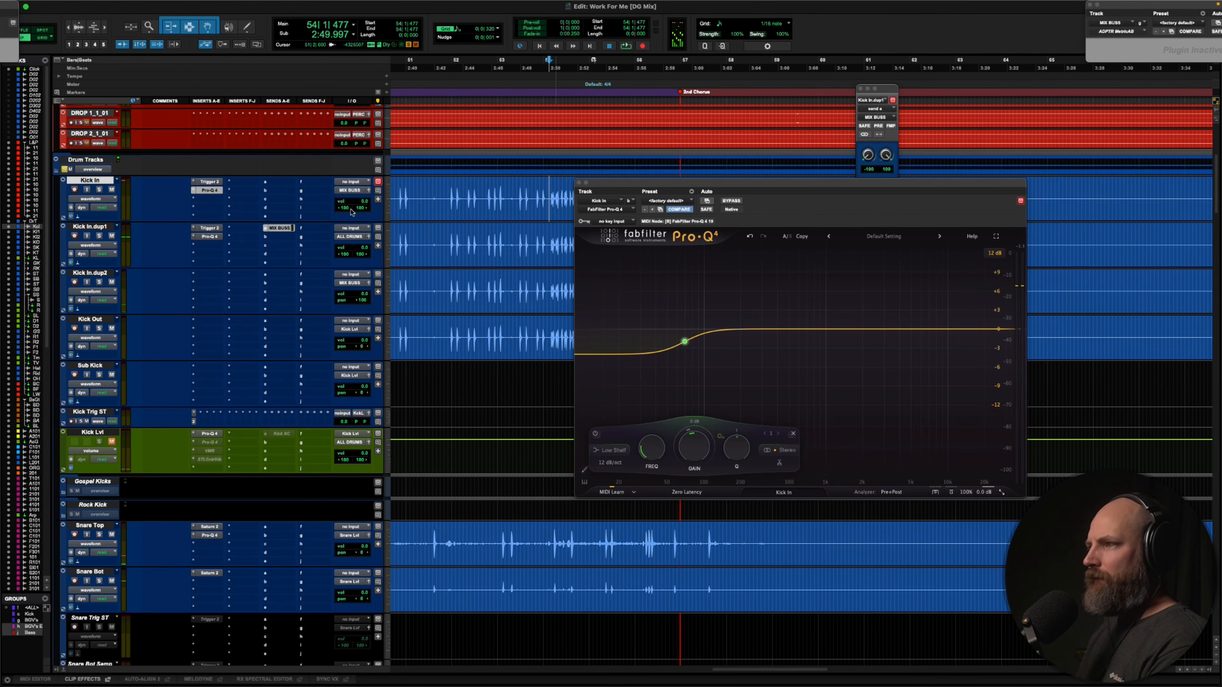
key("space")
key("space")
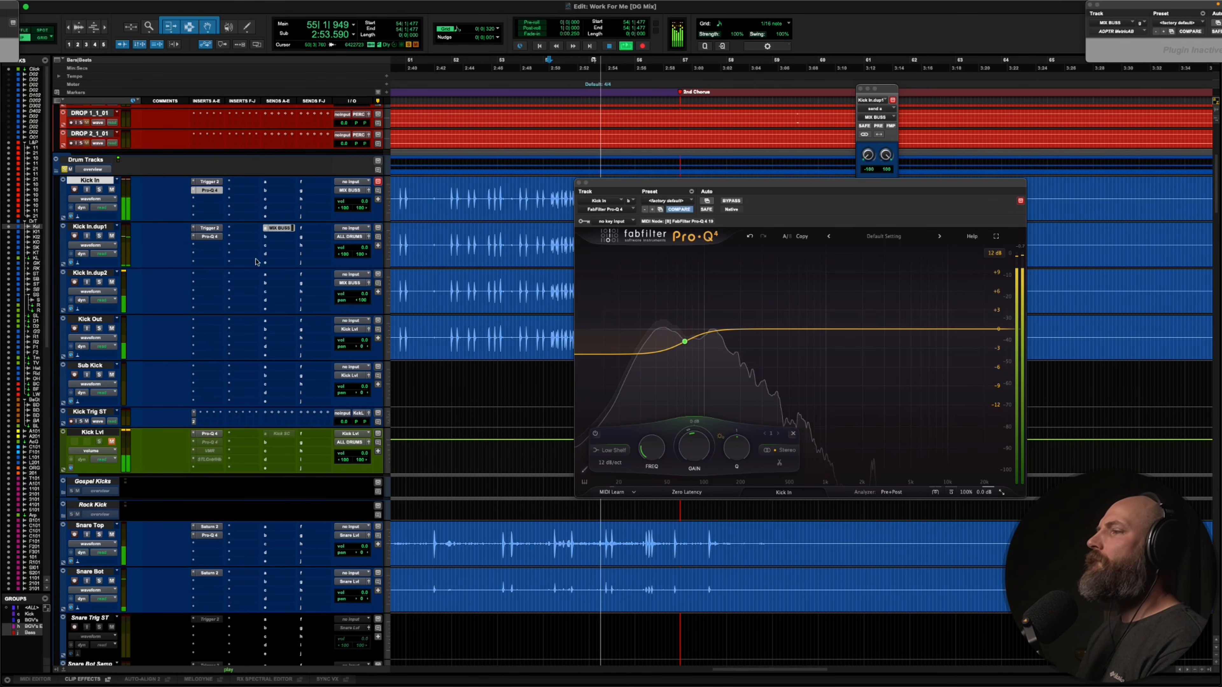
key("space")
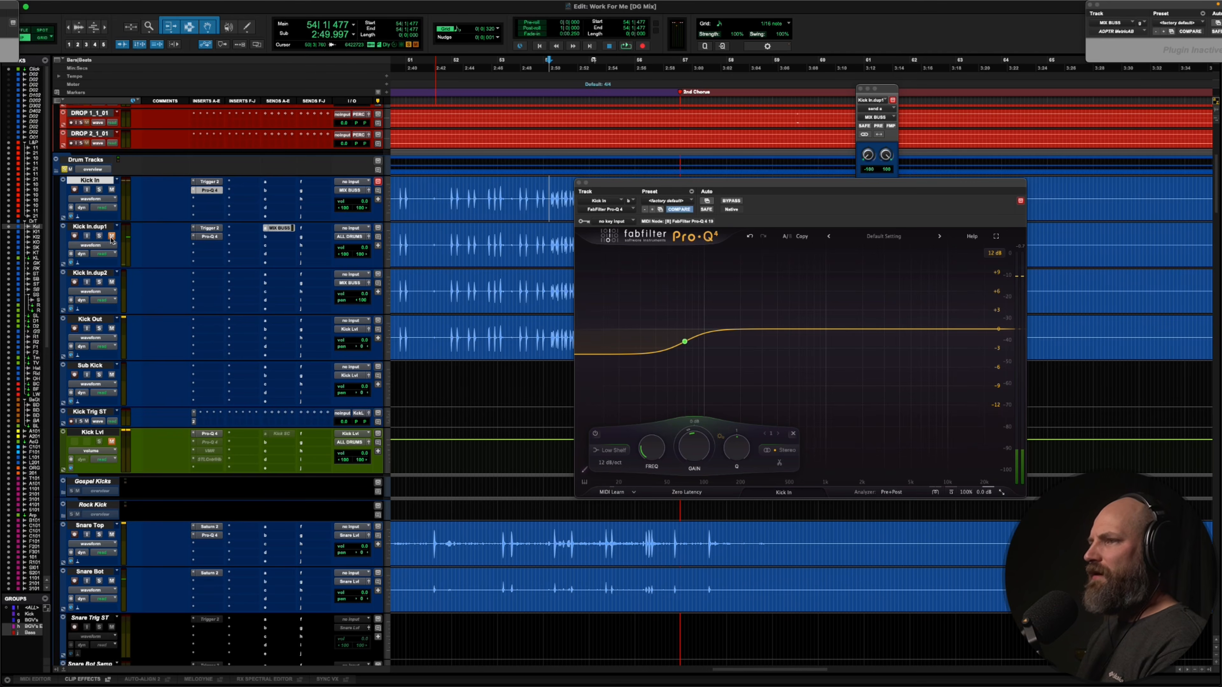
Mute Kick In and Kick In.dup1, play the drums without the sample layers, and close Kick In's Pro-Q 4
key("space")
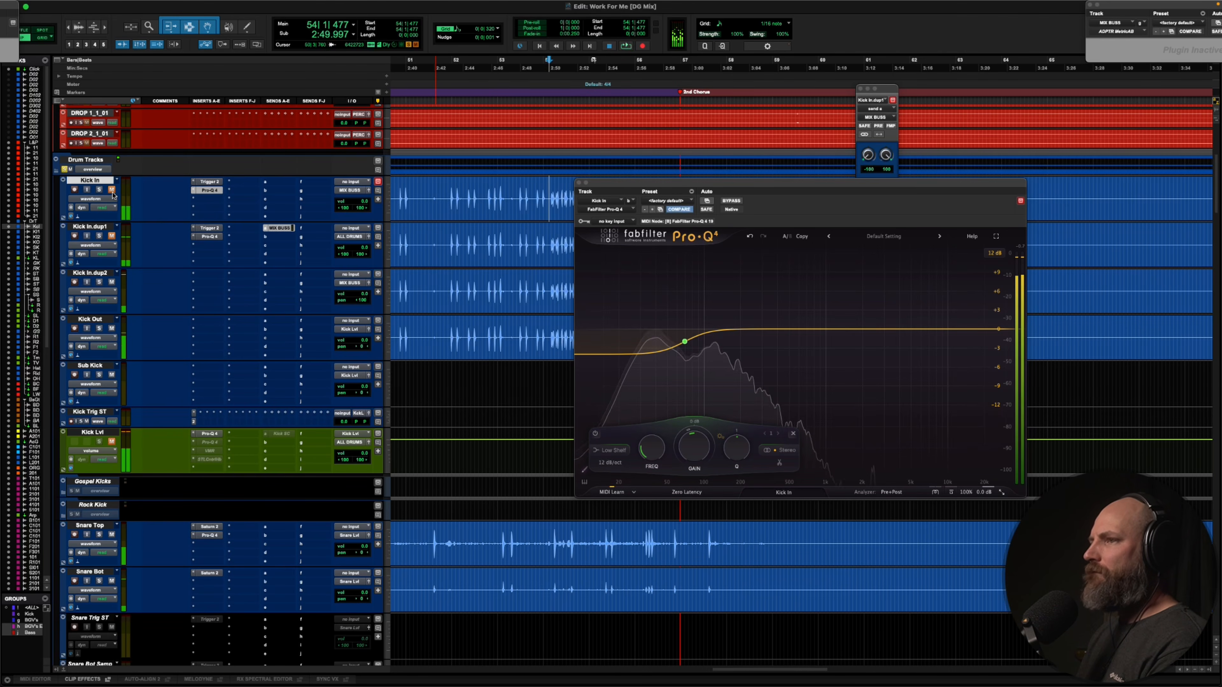
left_click(580, 183)
scroll(190, 382, "down", 3)
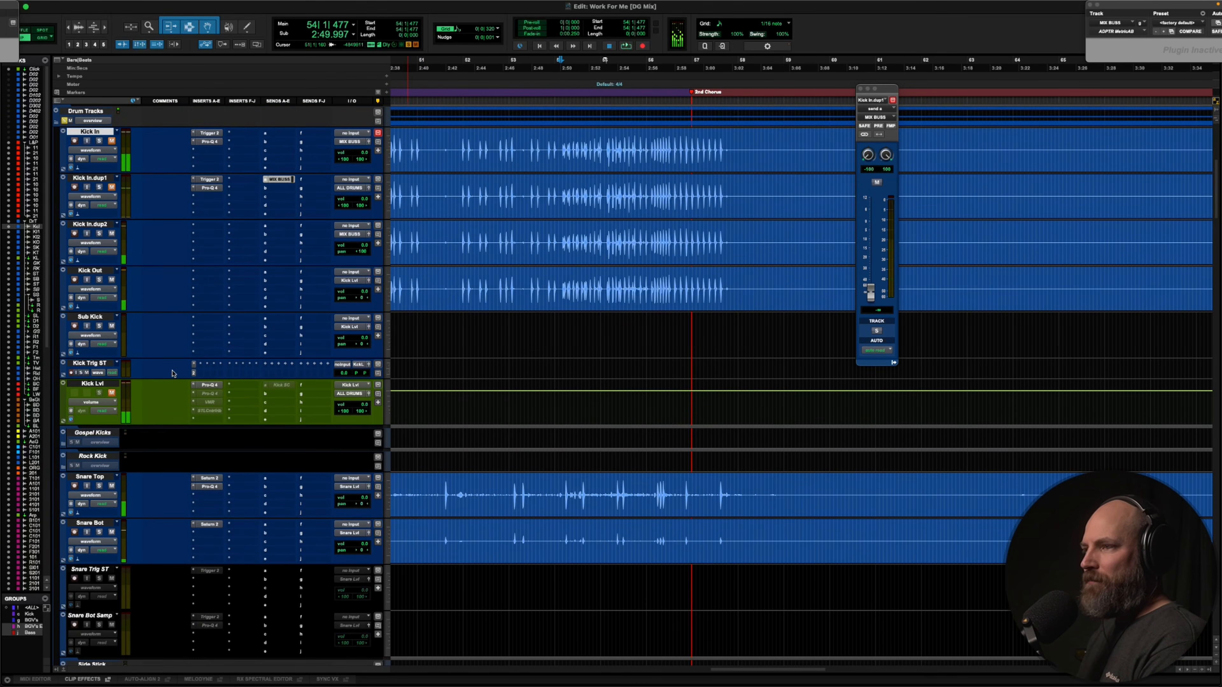
scroll(178, 373, "down", 2)
scroll(174, 290, "up", 6)
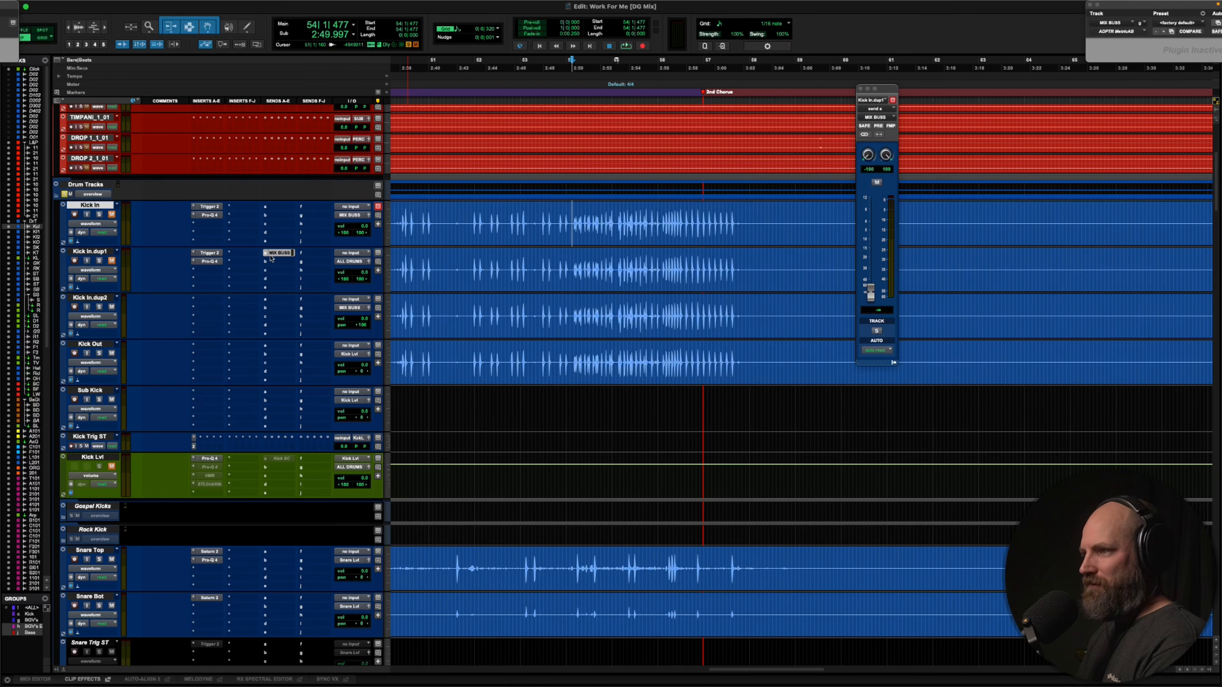
Solo the Hat track and listen to it from bar 54
scroll(259, 288, "down", 4)
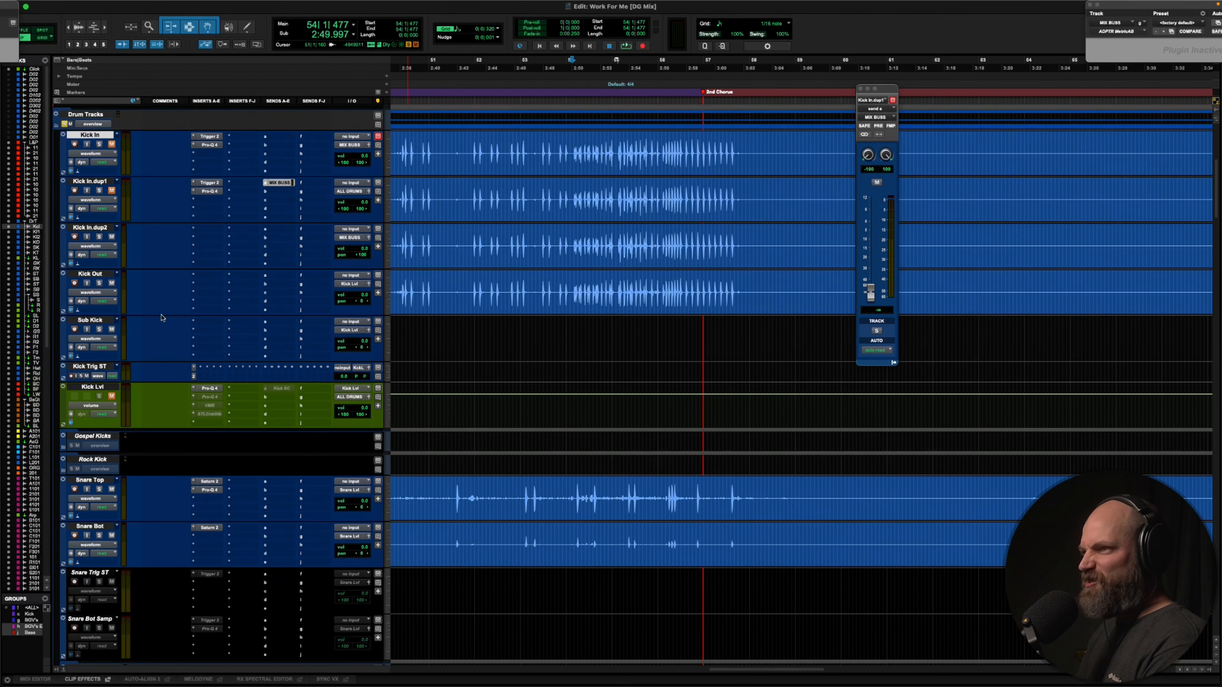
scroll(160, 318, "down", 11)
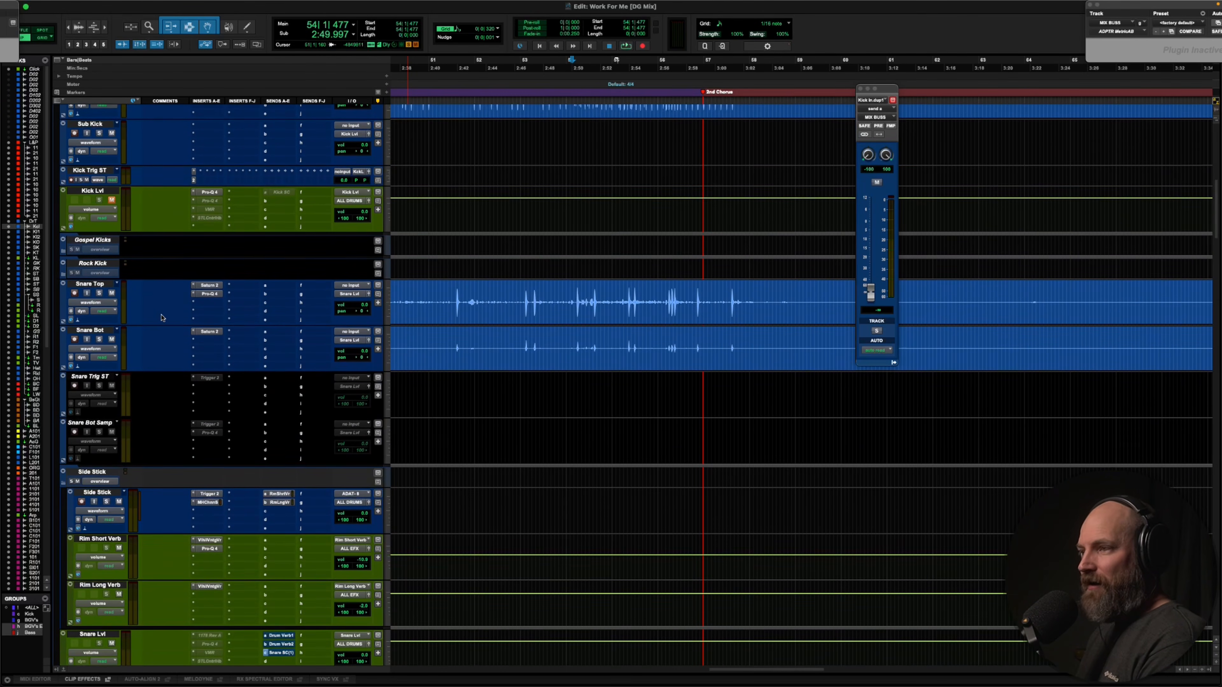
scroll(210, 300, "down", 16)
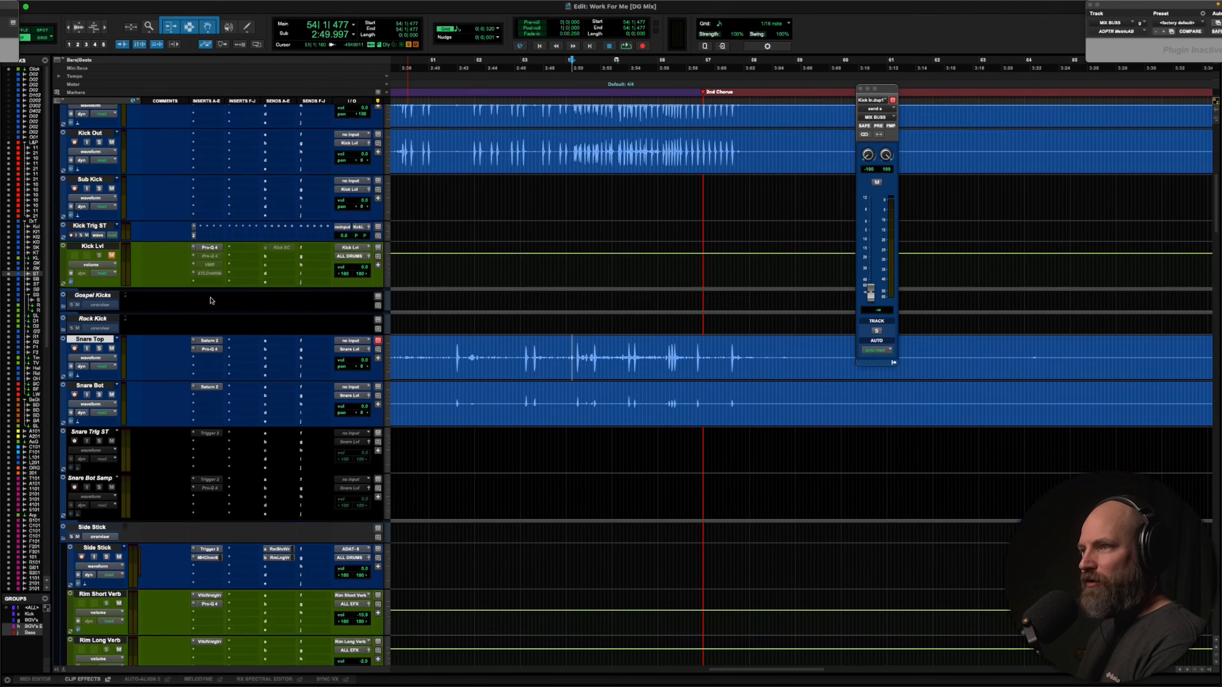
scroll(187, 372, "down", 17)
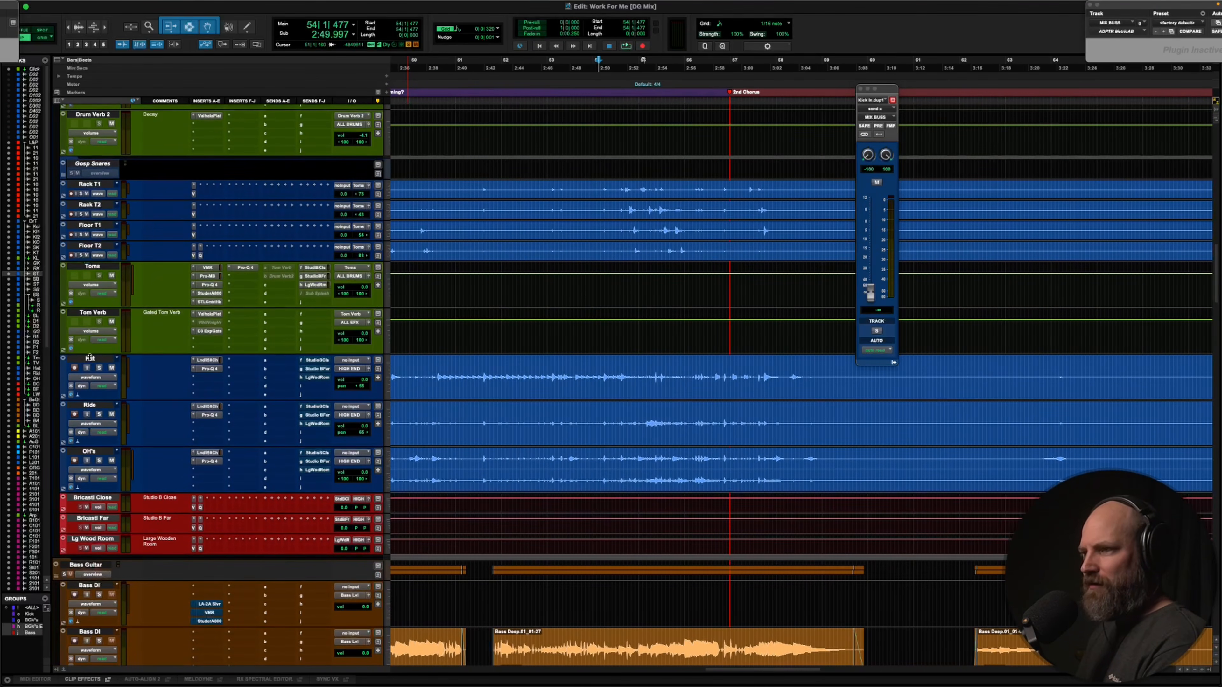
left_click(90, 357)
key("shift+s")
key("space")
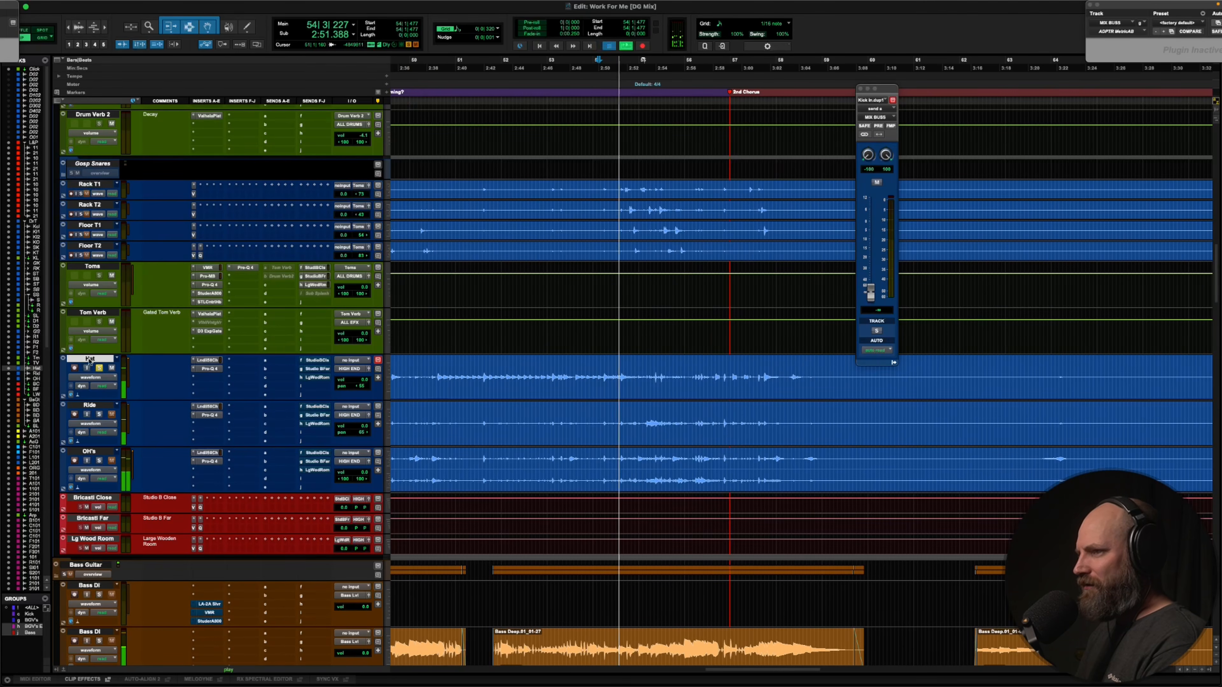
key("space")
Solo the OH's track and listen to the overheads from bar 54
left_click(89, 450)
key("shift+s")
key("space")
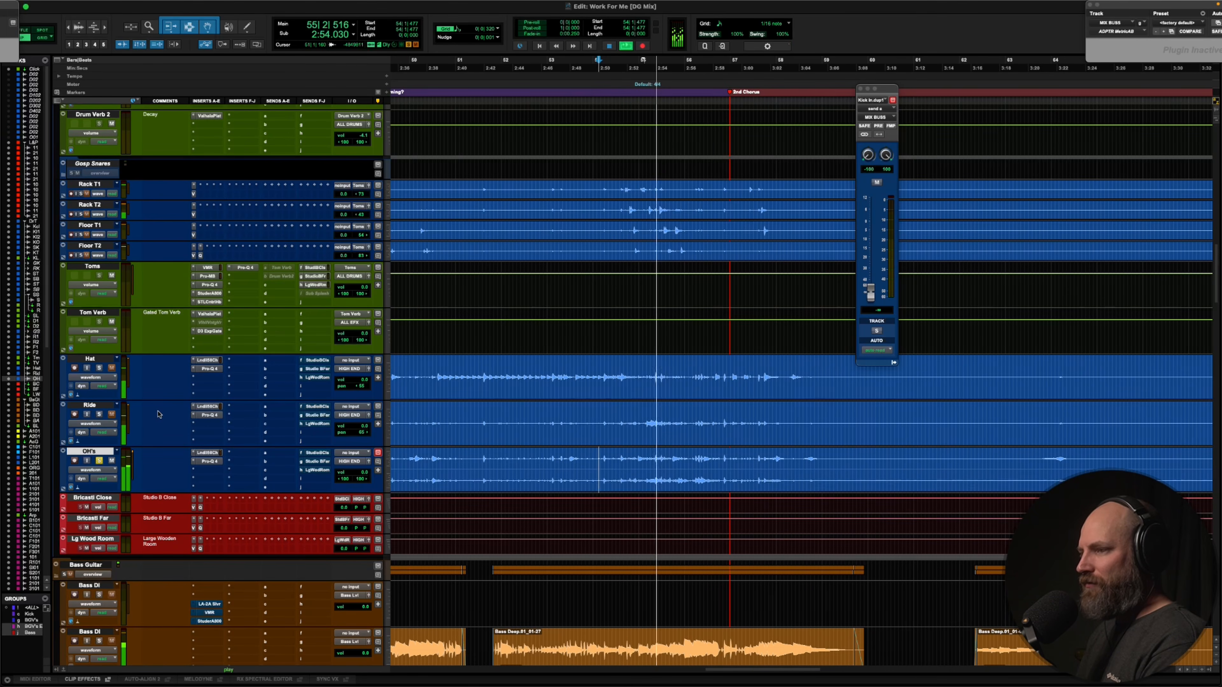
key("space")
scroll(159, 414, "up", 5)
scroll(158, 414, "up", 1)
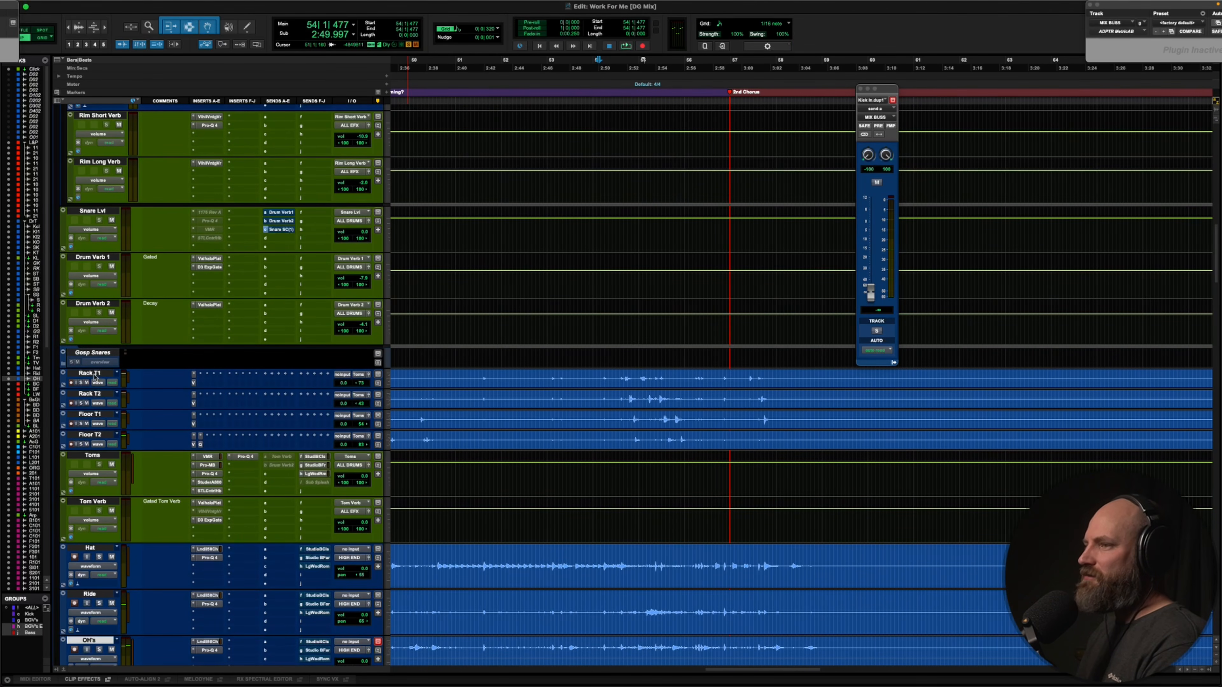
Select the tom tracks from Rack T1 through Floor T2, solo them and listen from bar 54
left_click(92, 372)
left_click(96, 436, "shift")
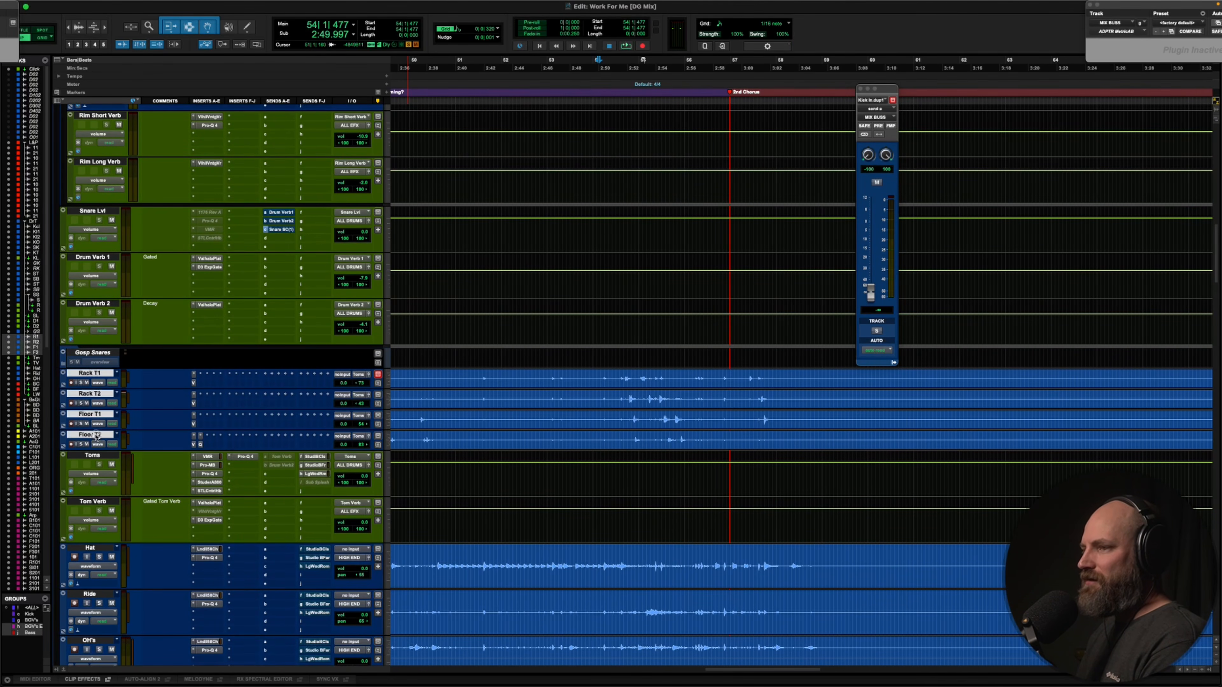
key("shift+s")
key("space")
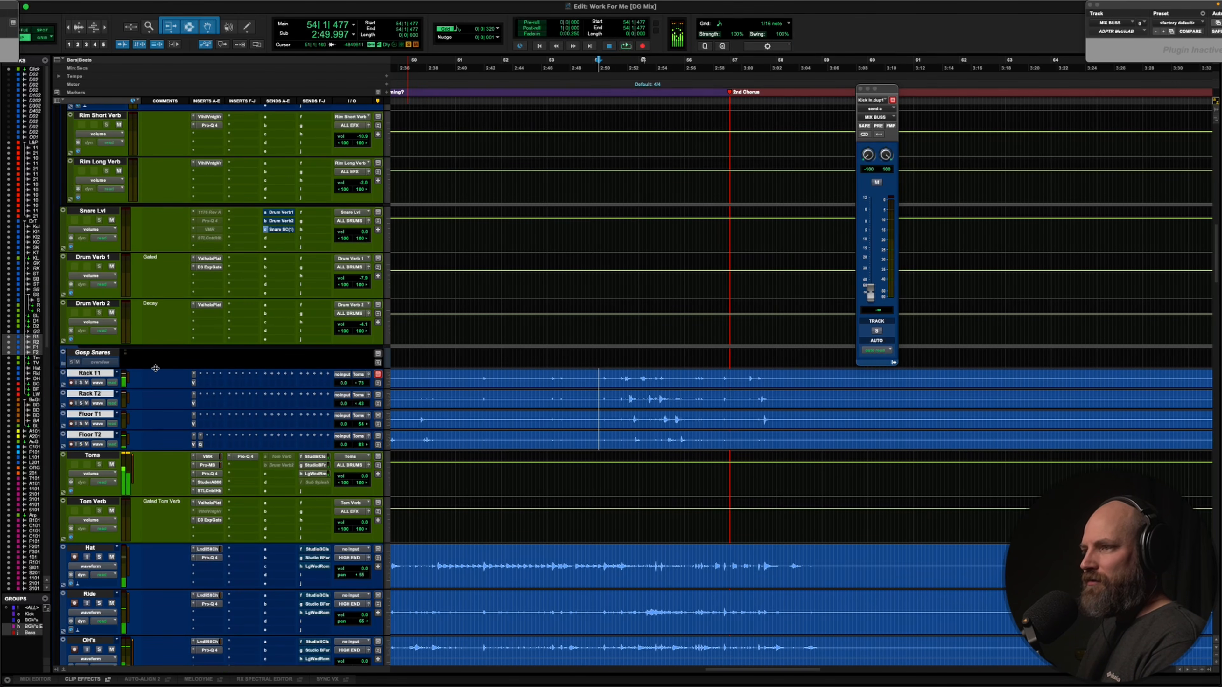
scroll(155, 369, "up", 15)
key("space")
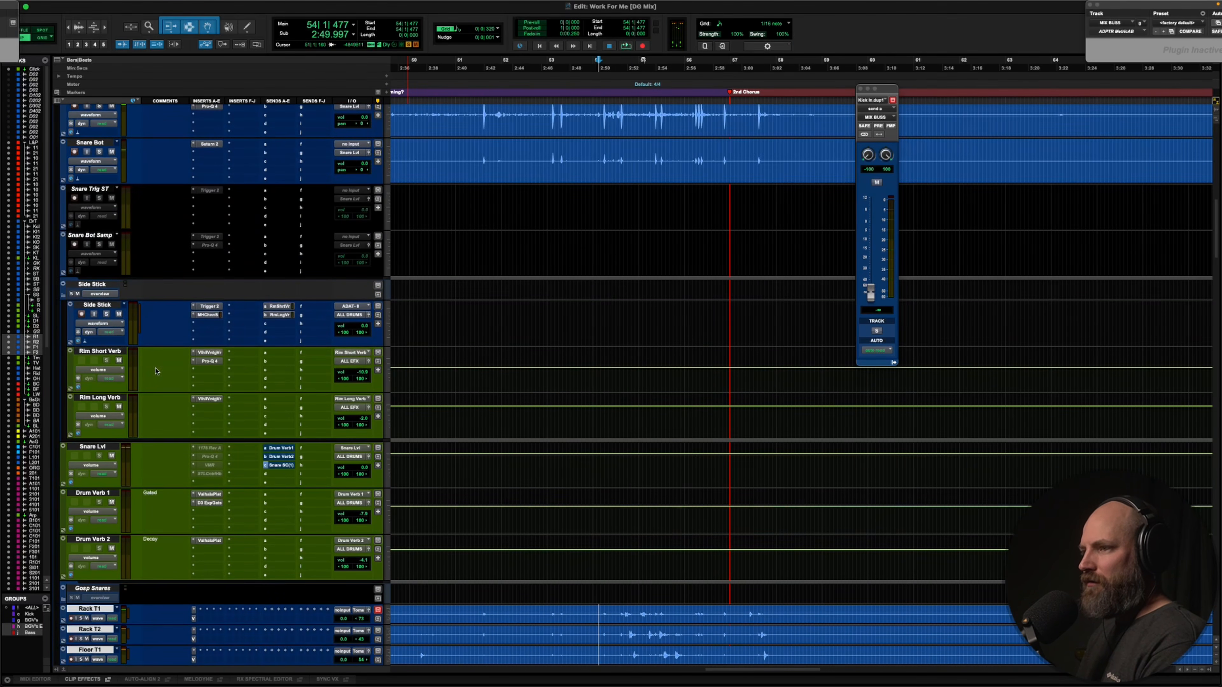
Review Trigger 2 on Kick In and Kick In.dup1, deactivate the MIX BUSS send on Kick In.dup1, and play from bar 54
scroll(155, 369, "up", 20)
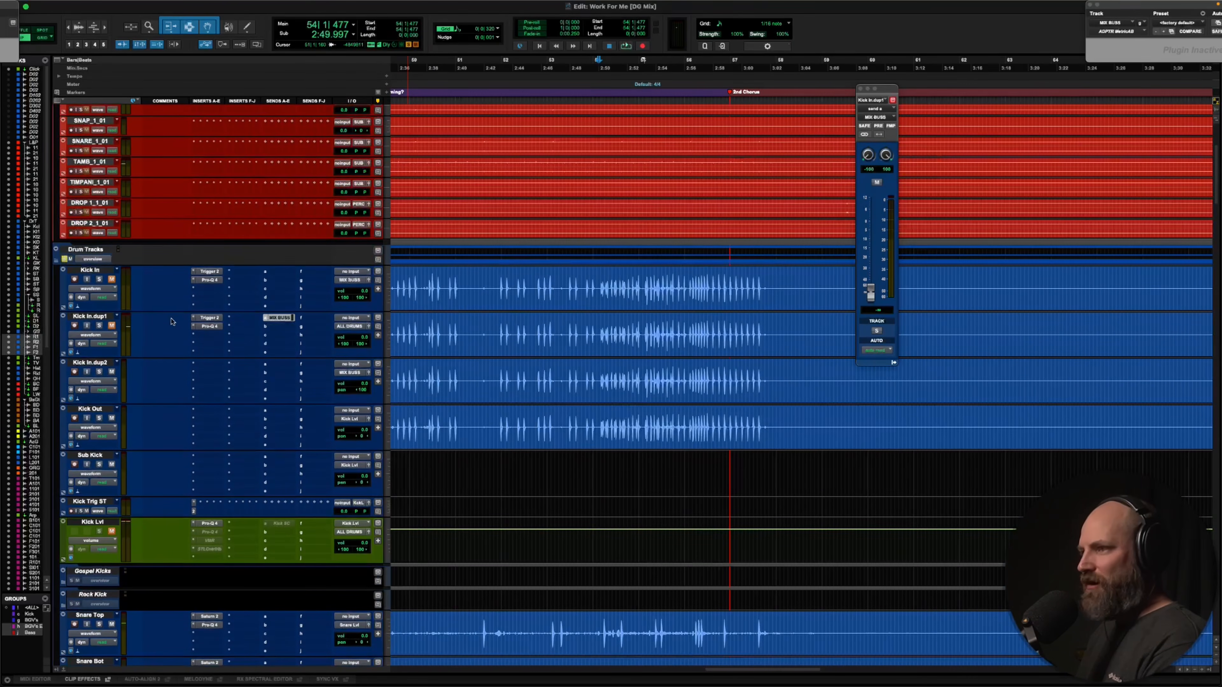
left_click(207, 272)
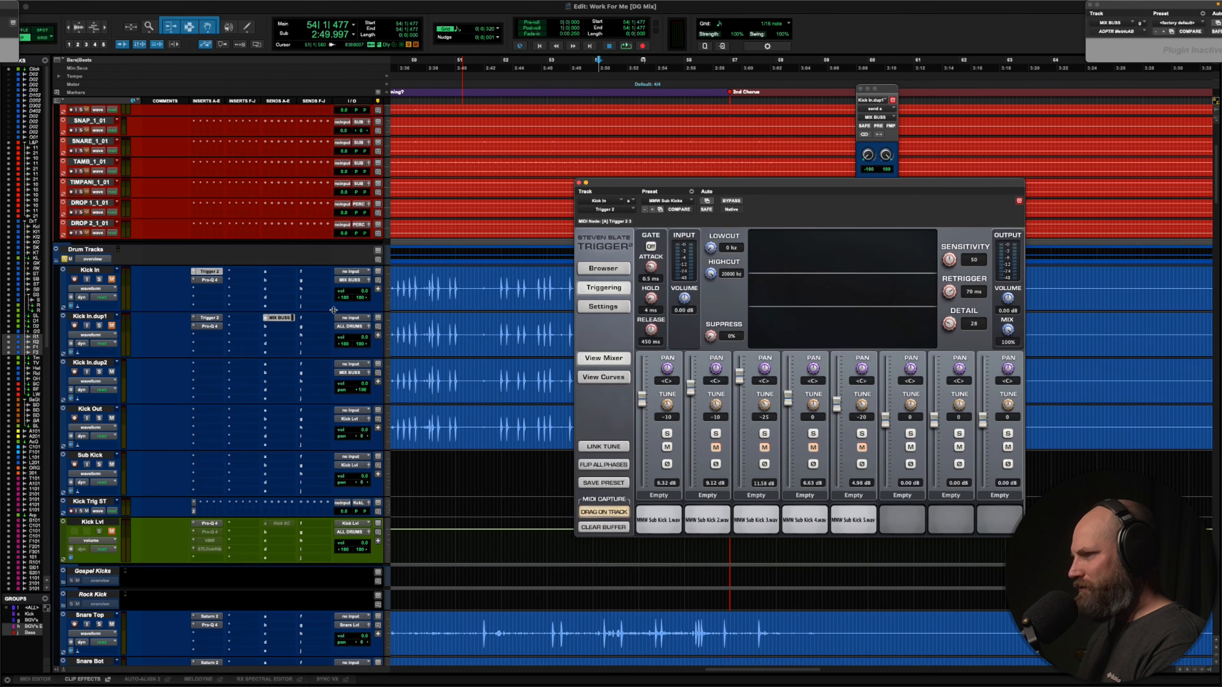
left_click(206, 317)
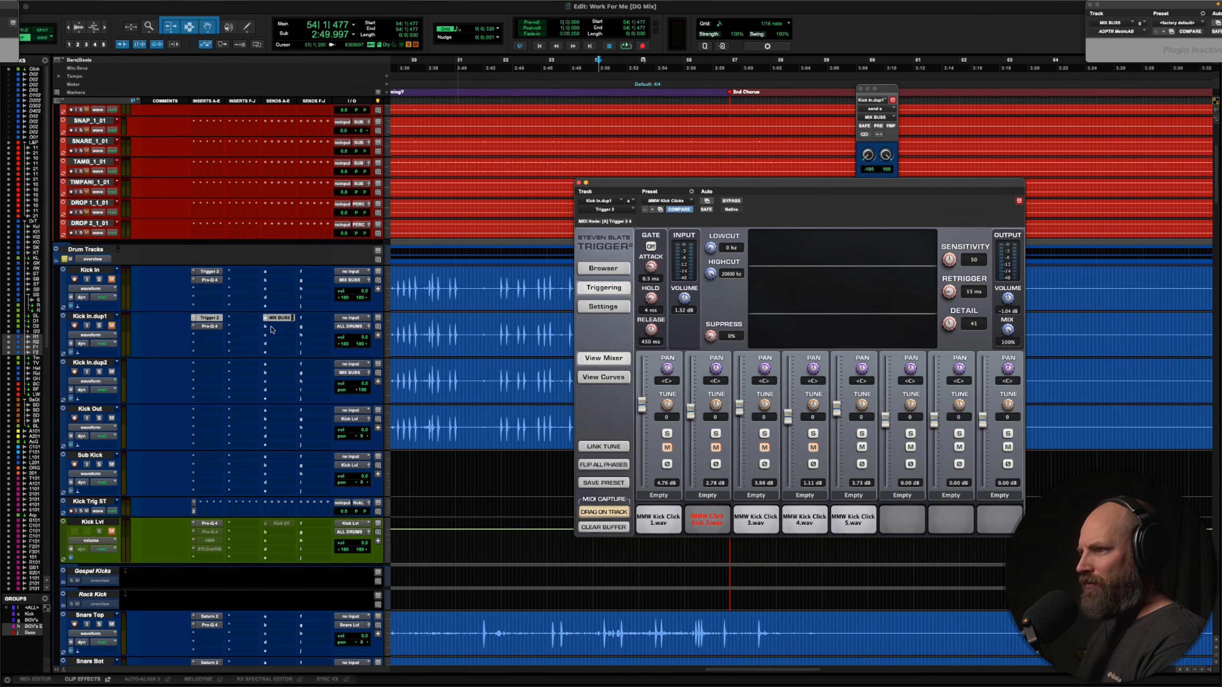
left_click(276, 319, "ctrl+super")
key("space")
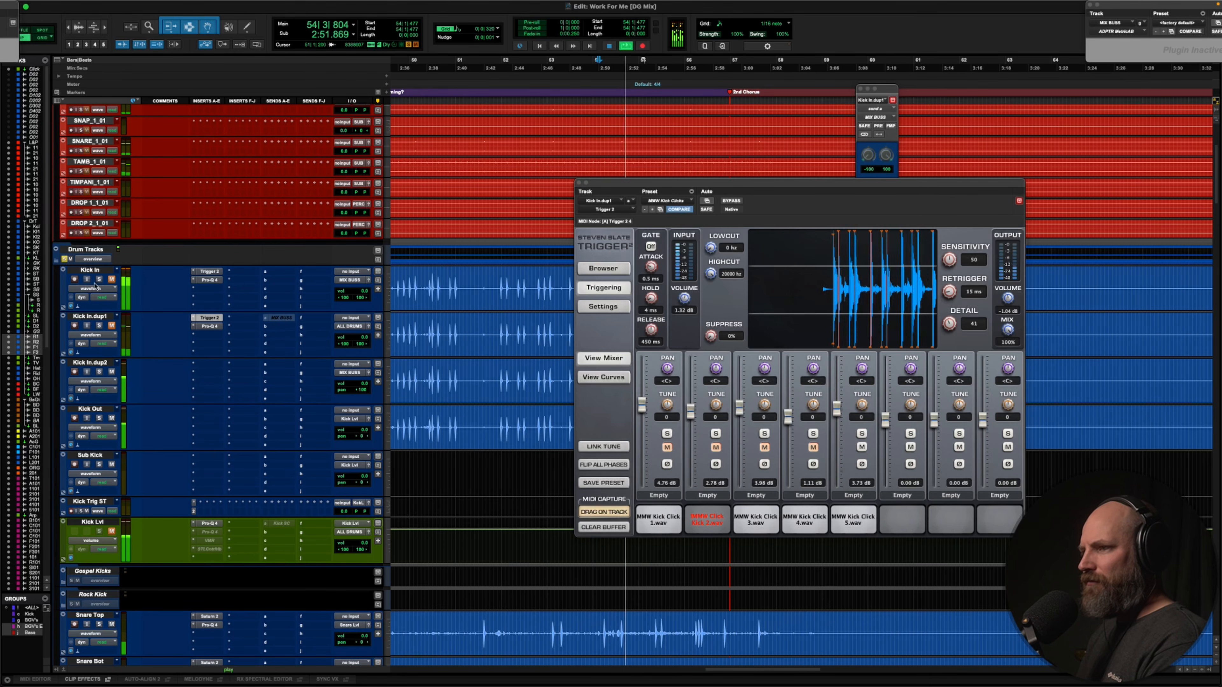
Unmute Kick Out and Kick In.dup2, and reset Kick In.dup2's pan to 0
scroll(174, 342, "down", 5)
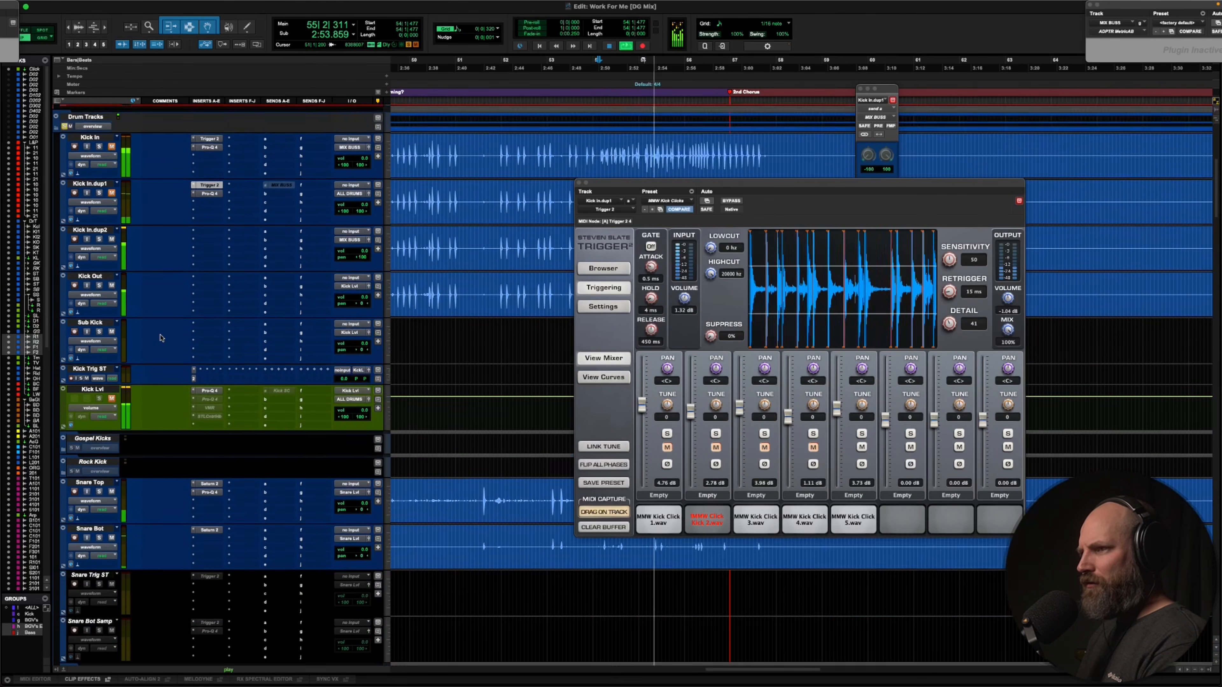
scroll(168, 339, "up", 3)
key("space")
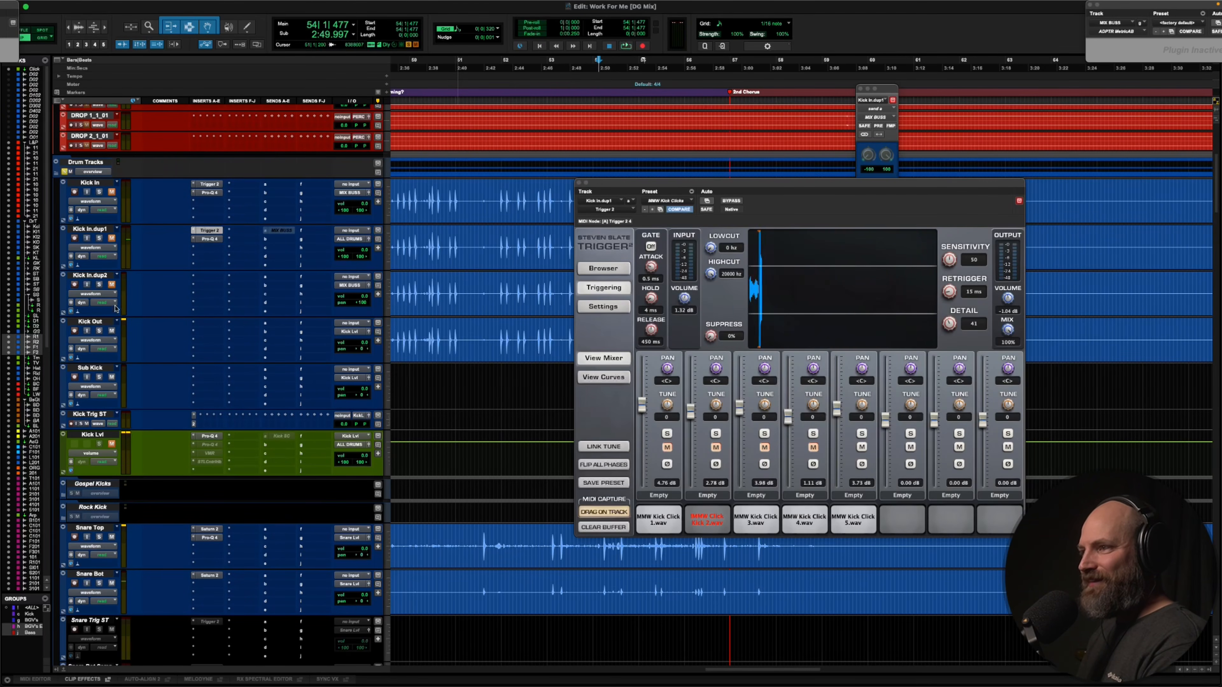
left_click(112, 331)
left_click(112, 284)
left_click(359, 303, "alt")
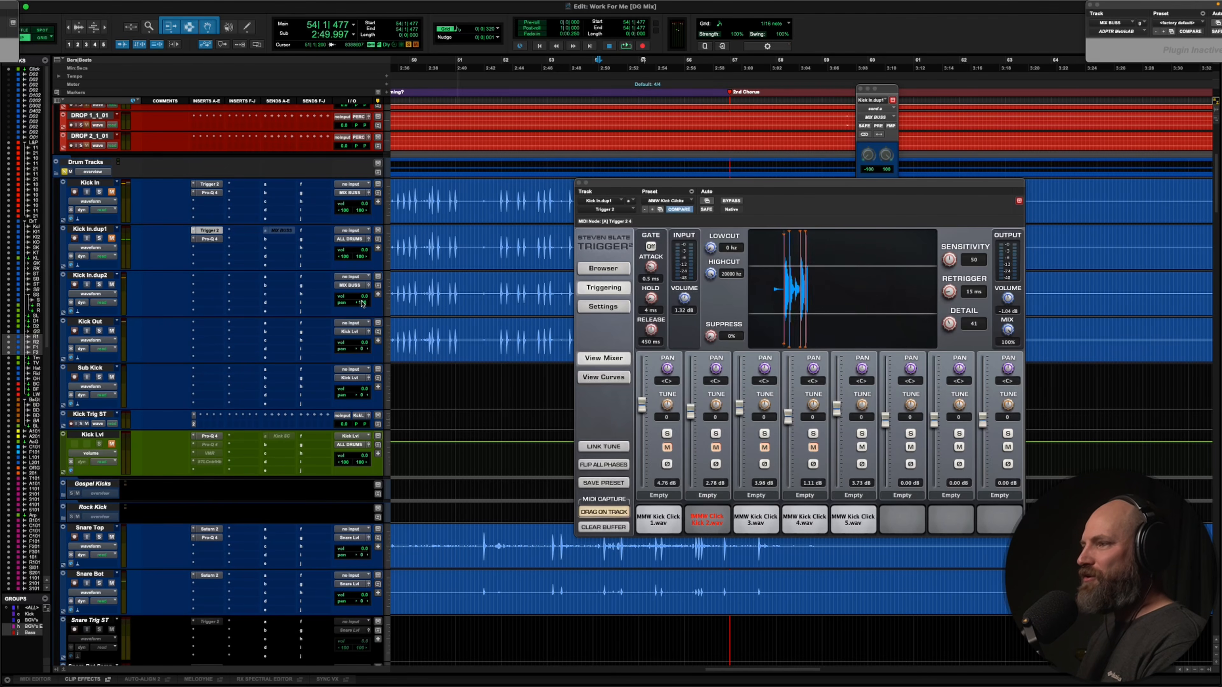
Route the output of Kick In.dup2 to the Kick Lvl (Stereo) bus
left_click(98, 276)
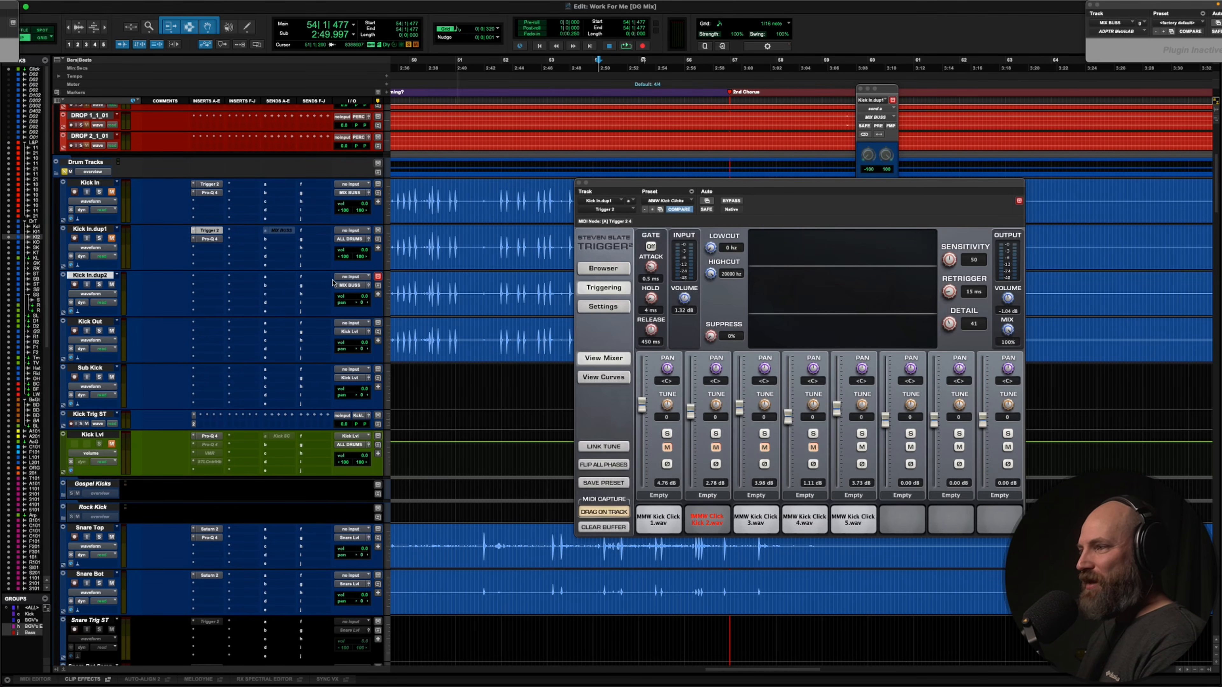
left_click(351, 286)
type("ki")
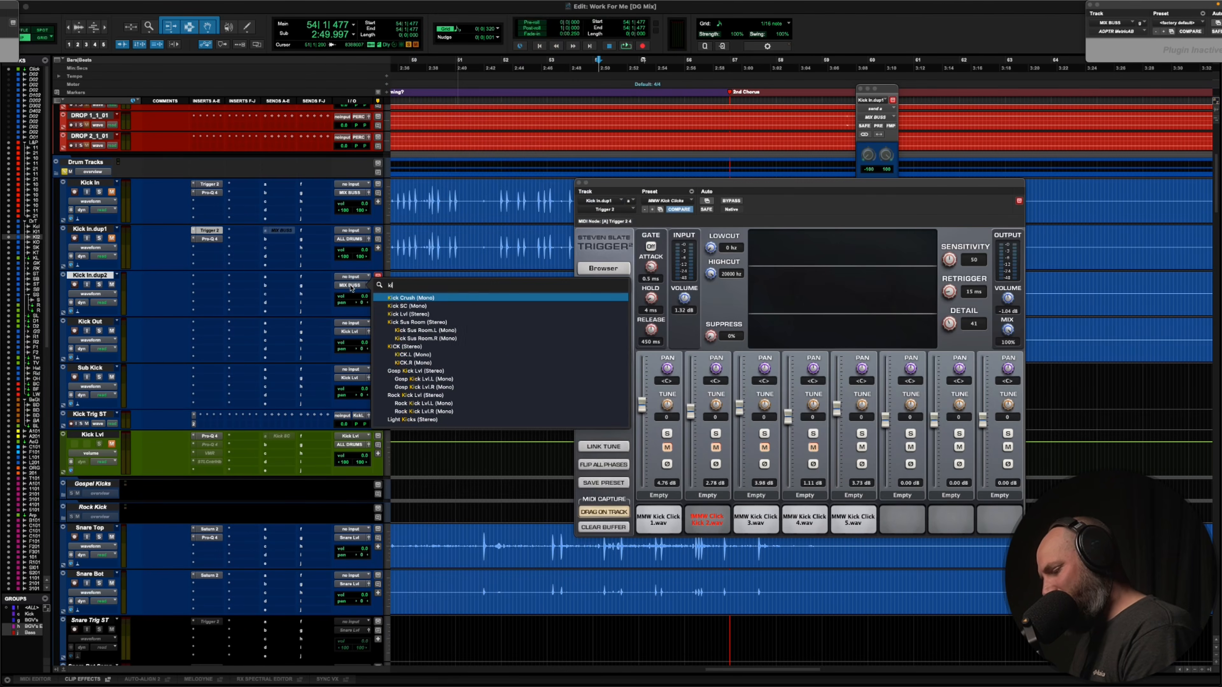
key("Down")
key("Down")
key("Return")
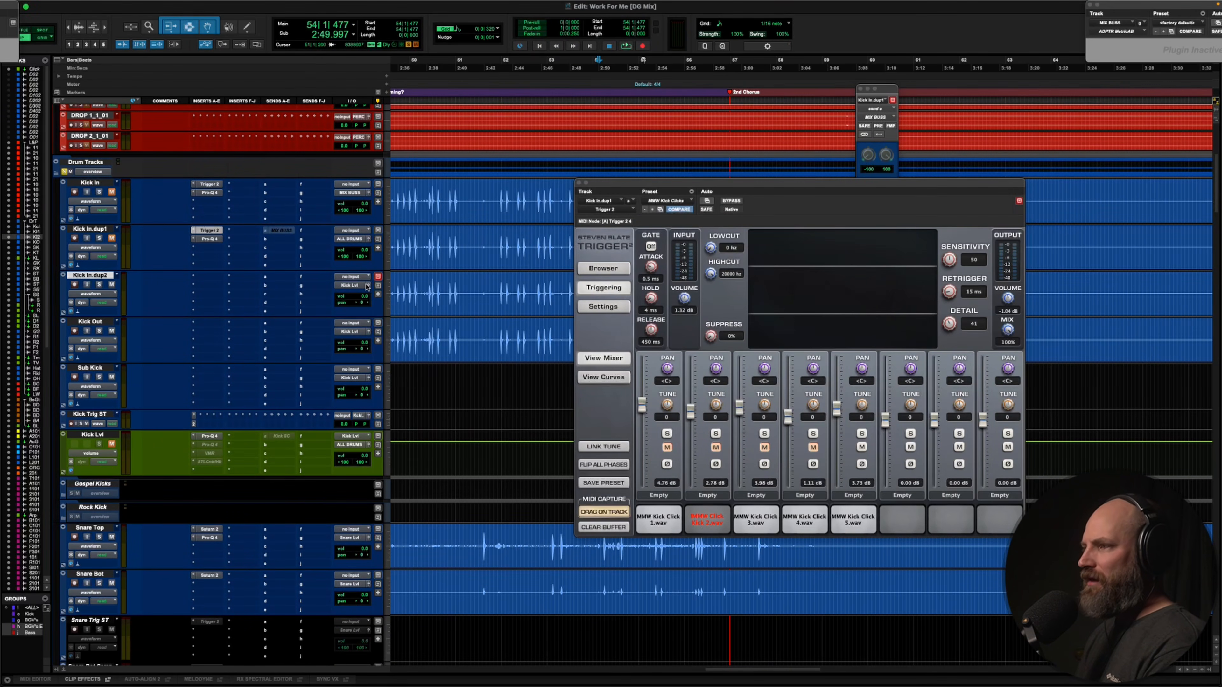
Play the drums from bar 54 to hear Kick In.dup2 through its new routing
key("space")
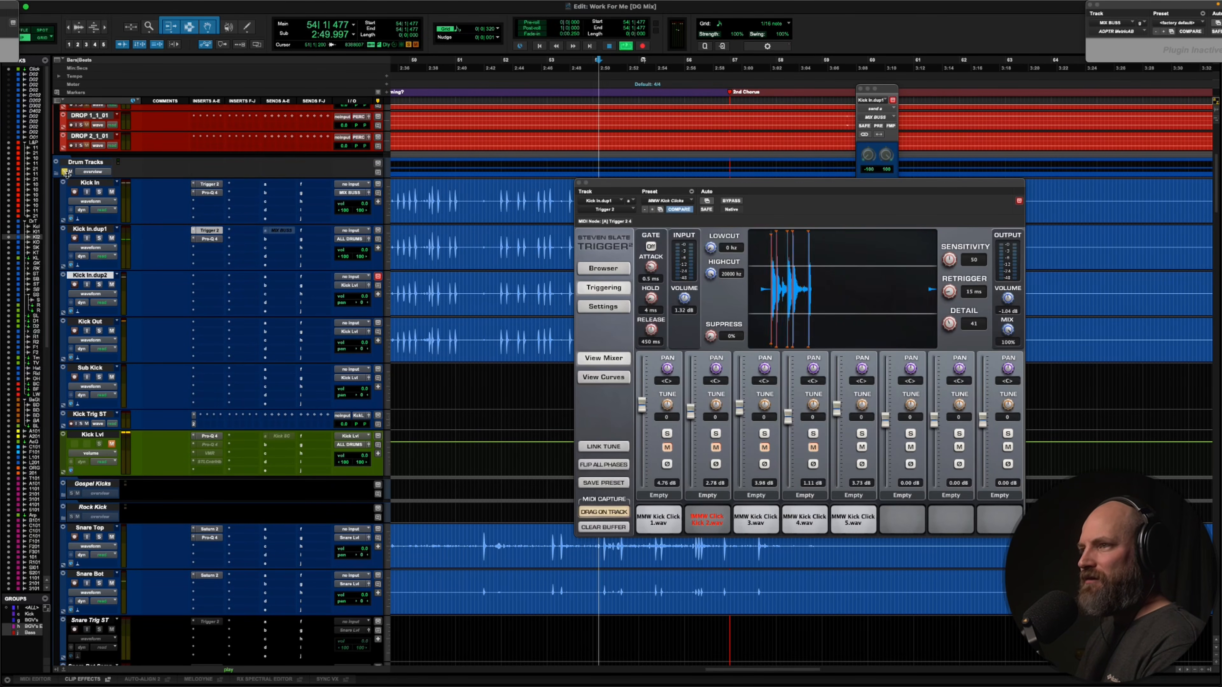
key("space")
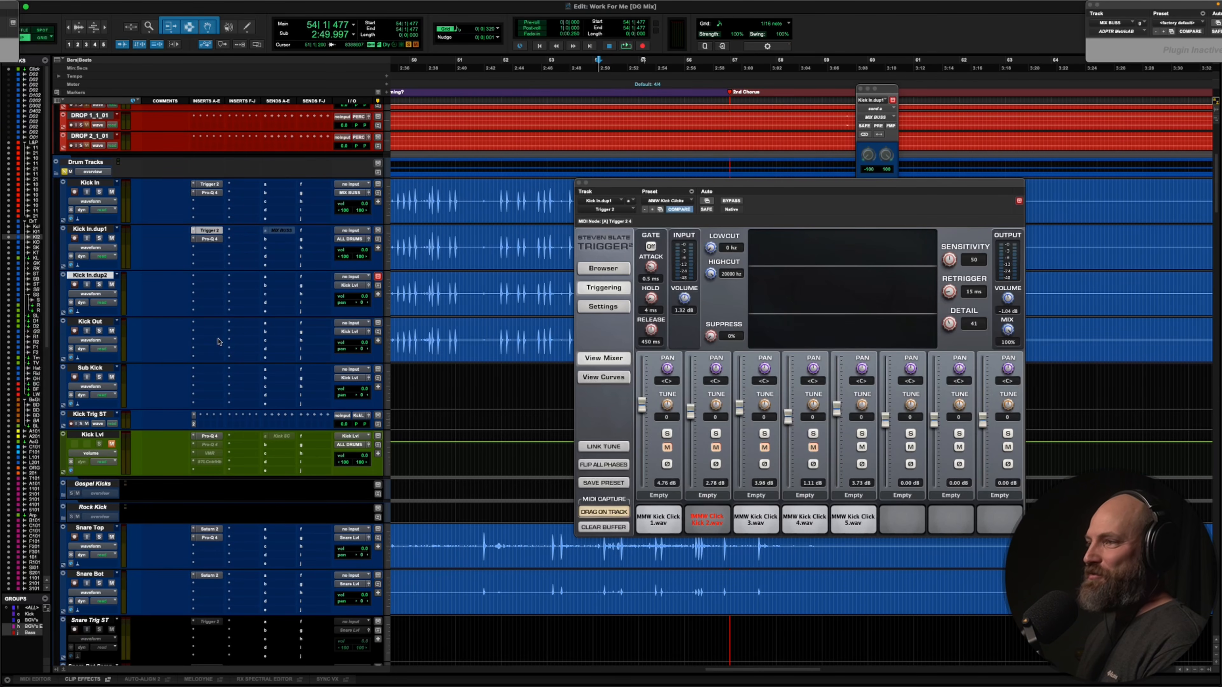
key("space")
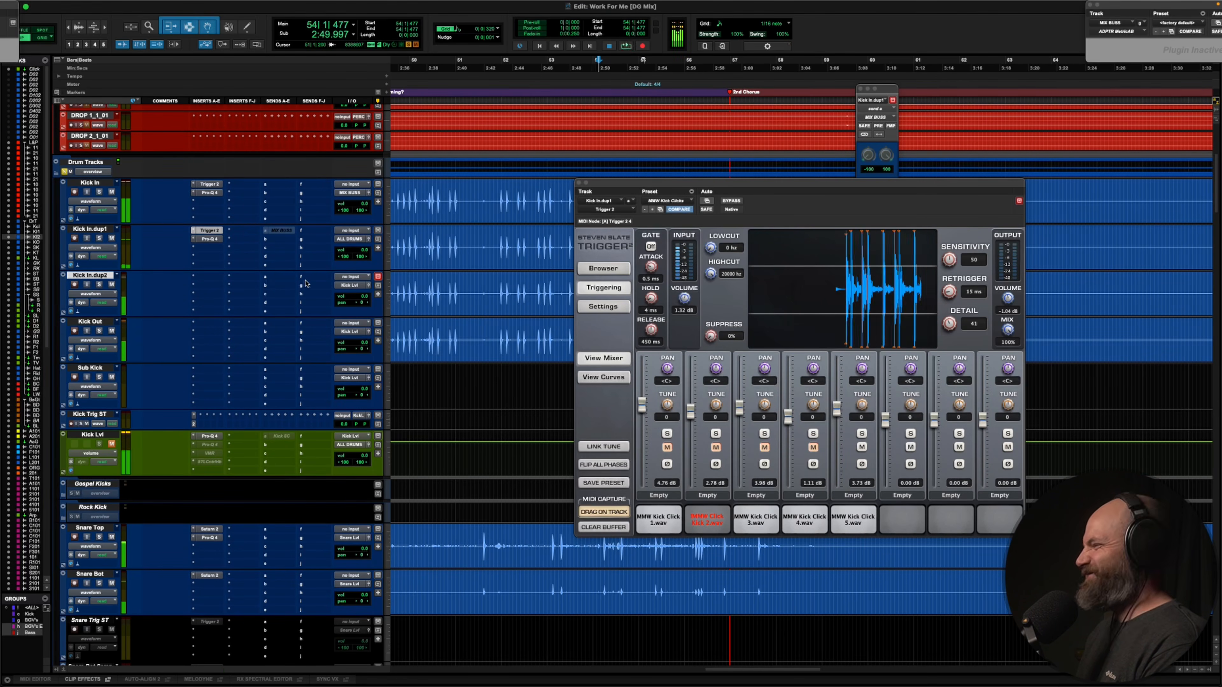
key("space")
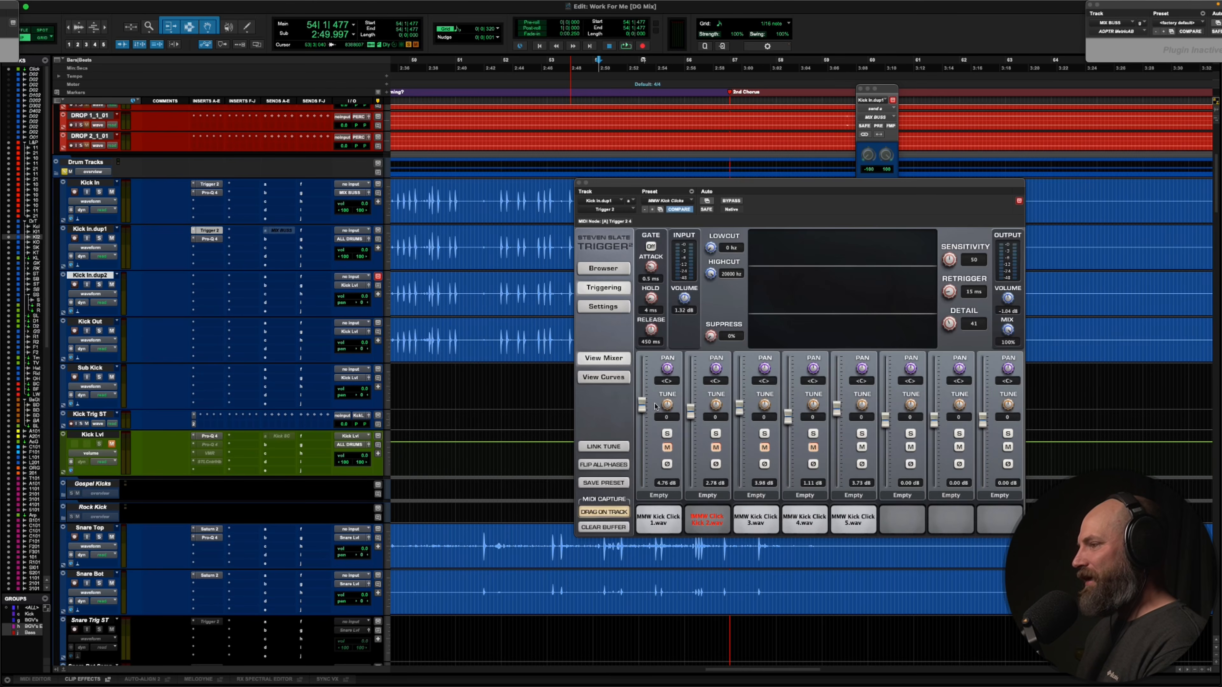
In Kick In's Trigger 2, set the release of MMW Sub Kick 1 to 0.21 s while listening from bar 54
left_click(214, 188)
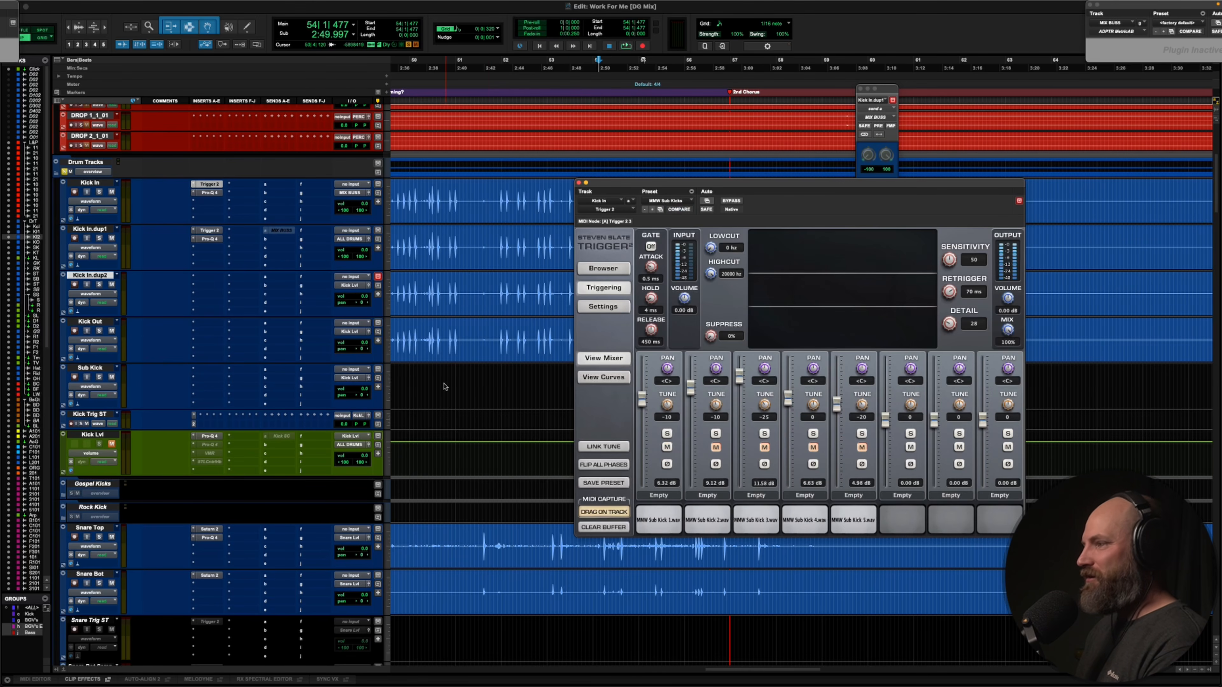
key("space")
key("space")
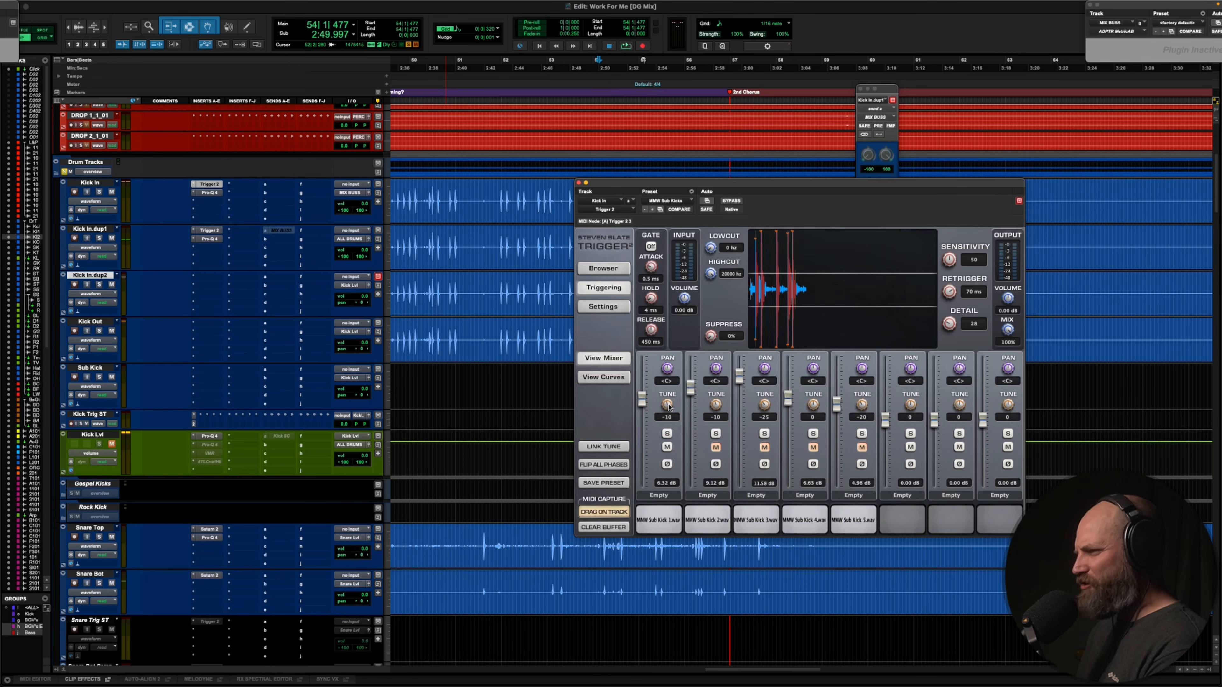
left_click(595, 383)
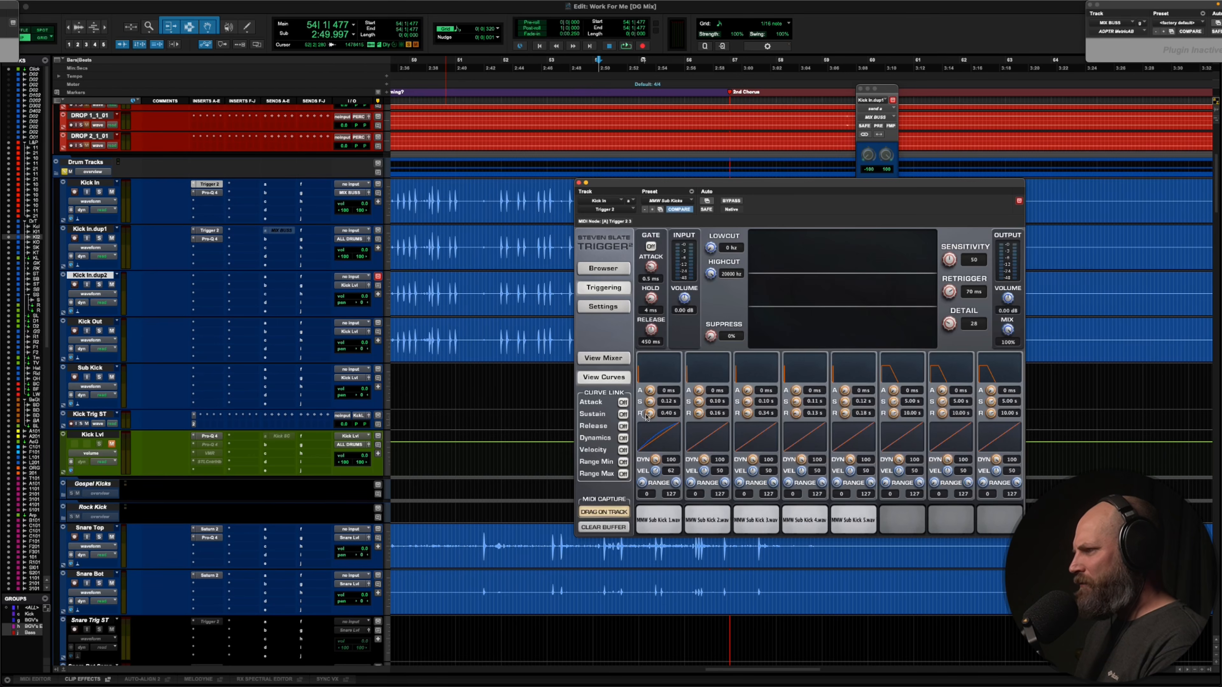
key("space")
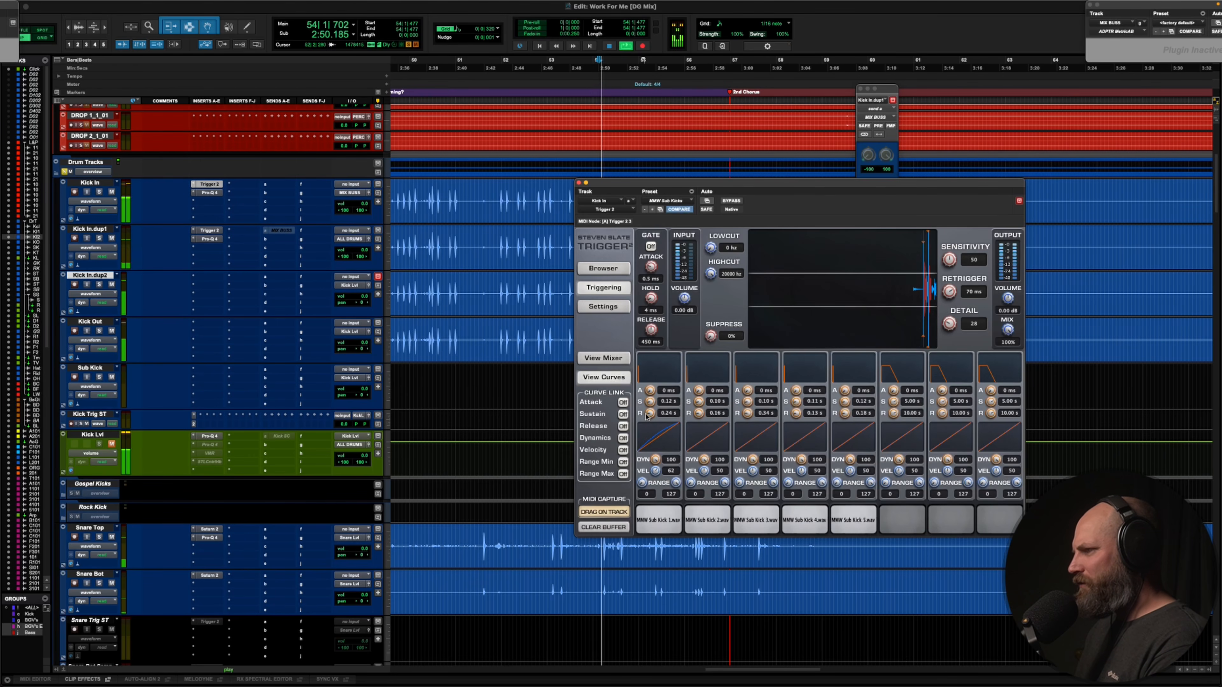
left_click_drag(647, 413, 646, 416)
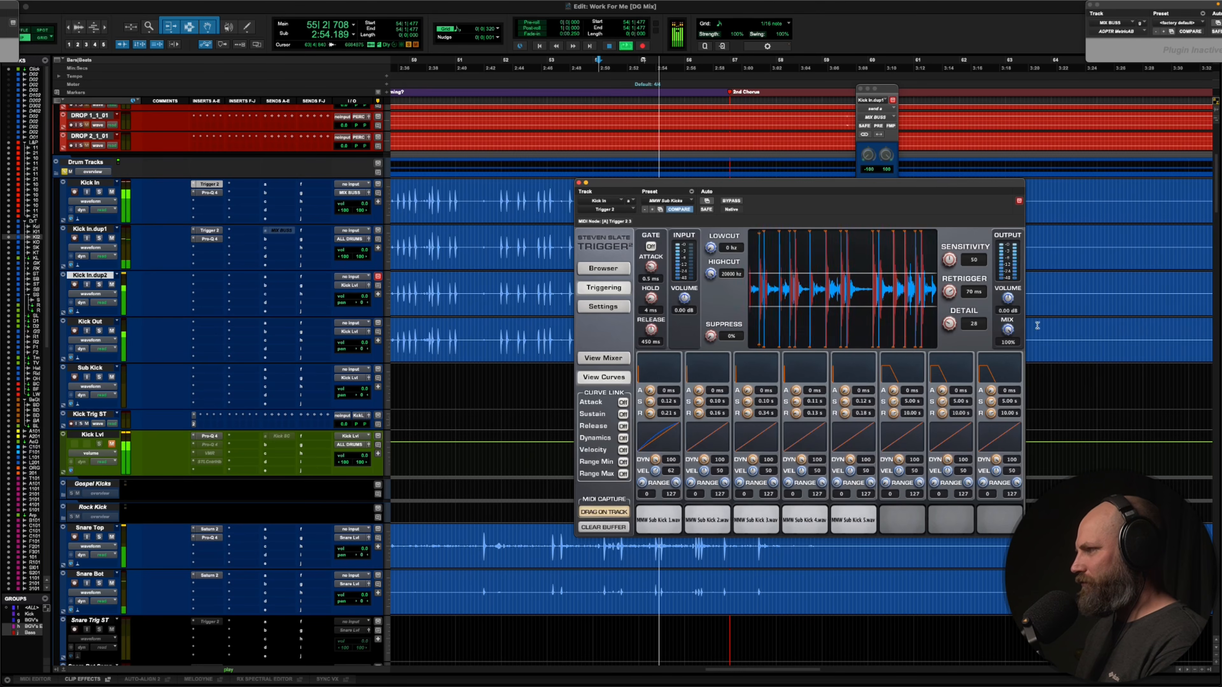
left_click(579, 183)
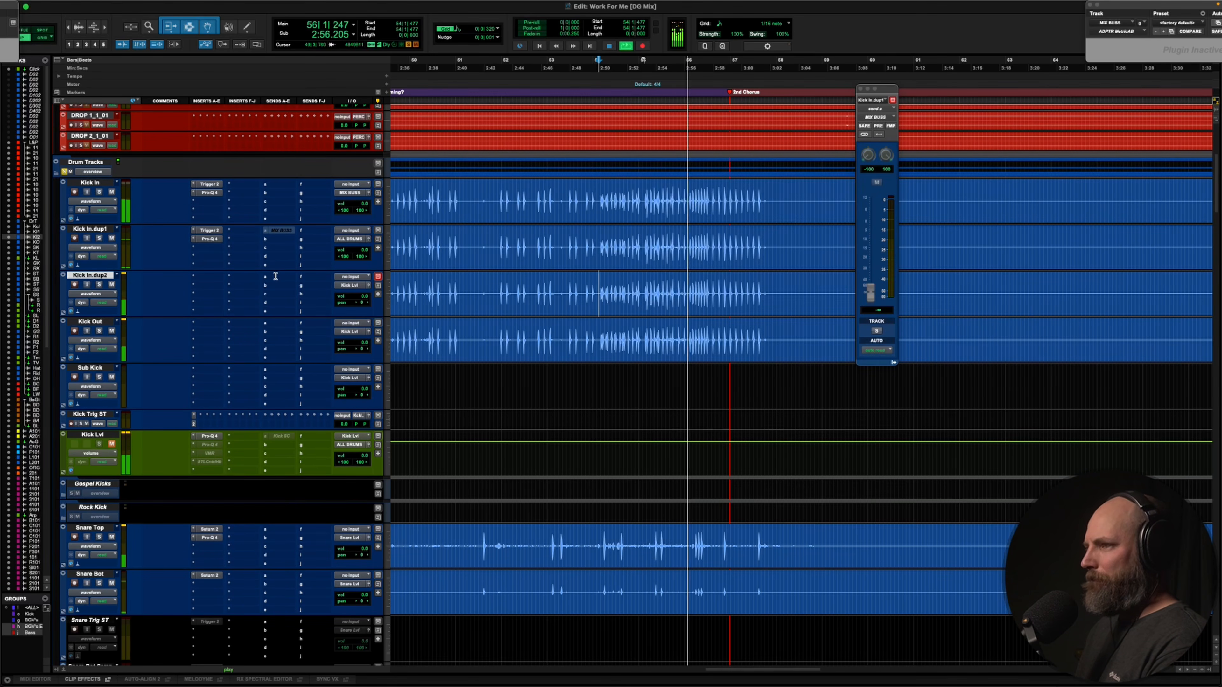
key("space")
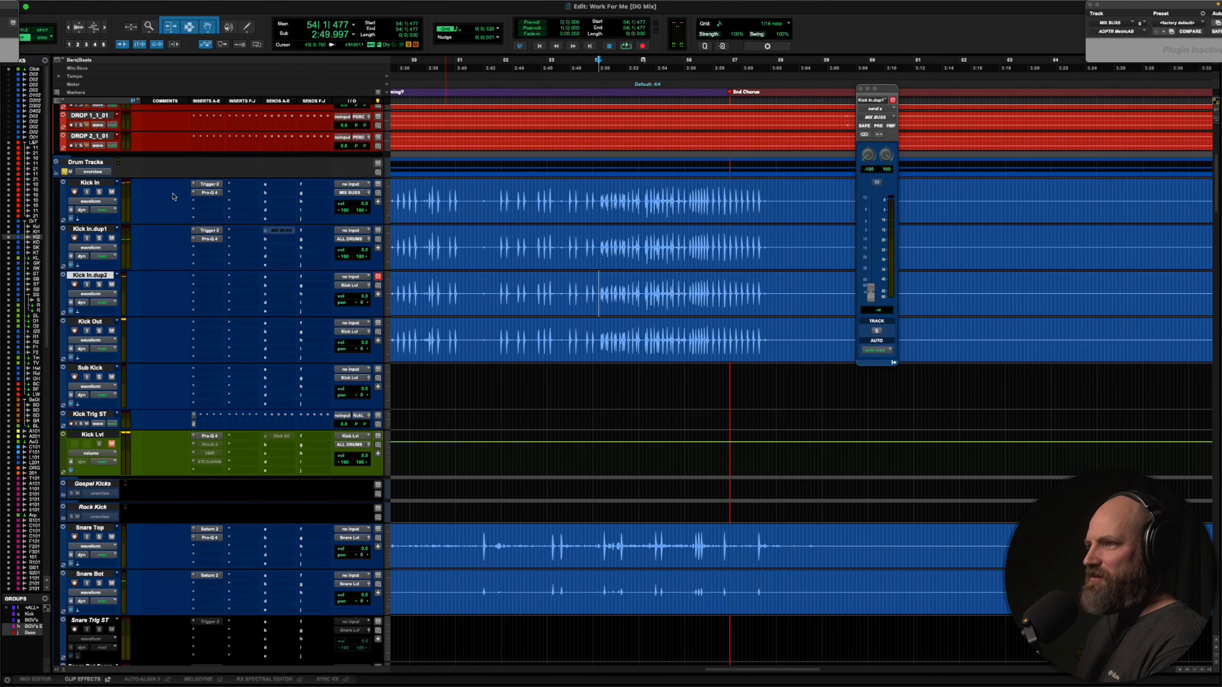
Audition MMW Sub Kick 3 against MMW Sub Kick 1 in Kick In's Trigger 2, alternating their mutes and playing from bar 54
left_click(222, 186)
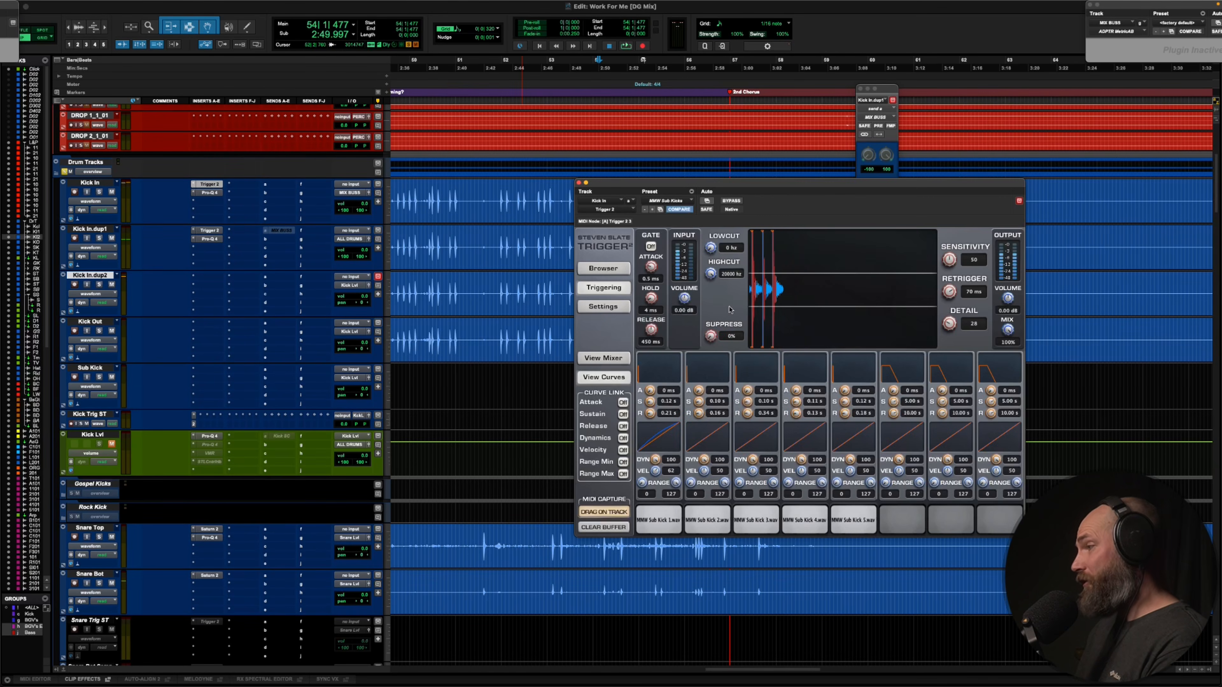
left_click(599, 271)
key("space")
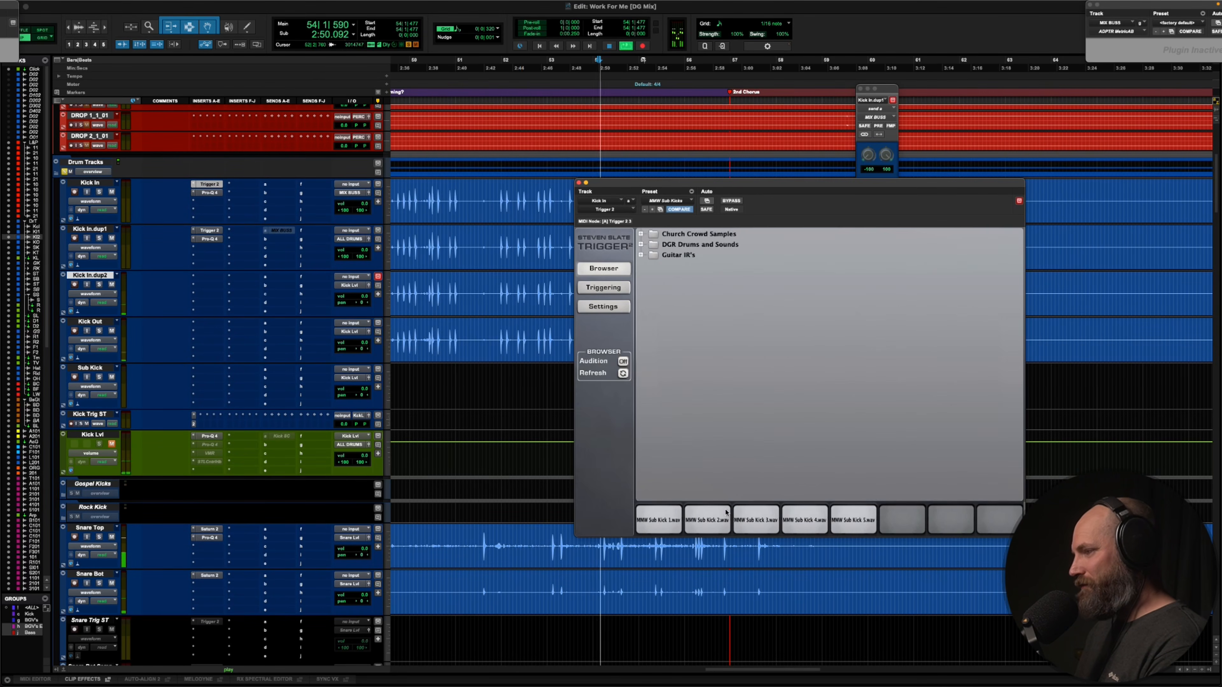
left_click(602, 288)
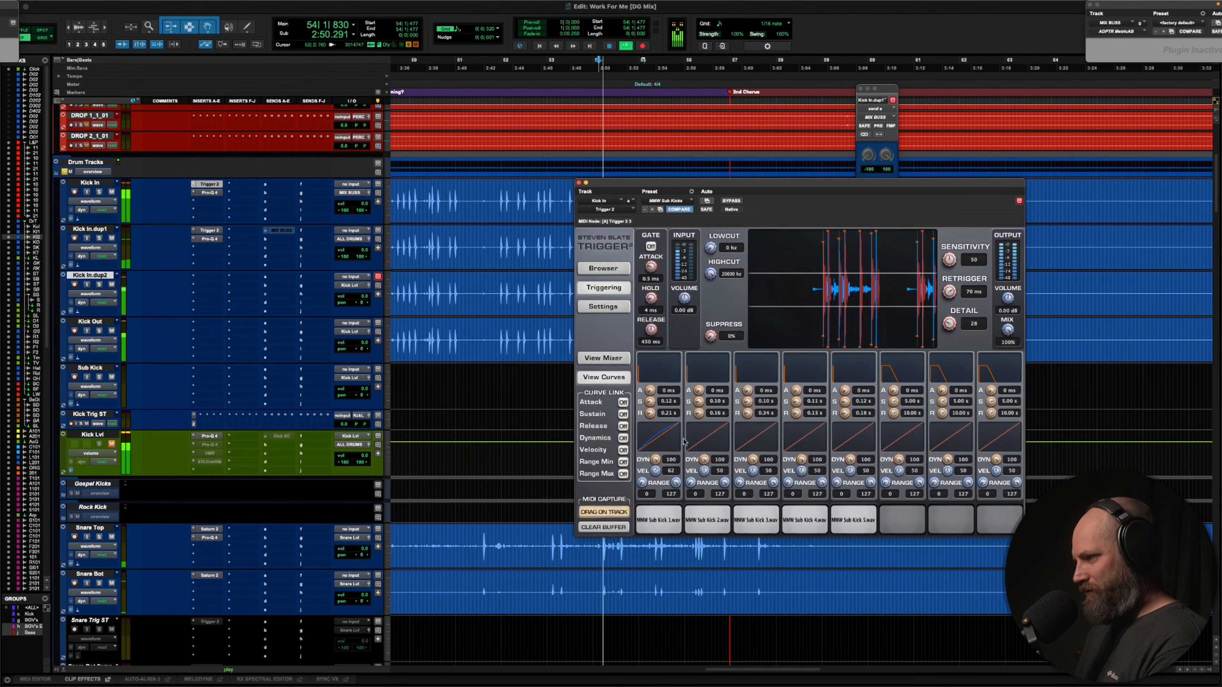
left_click(607, 358)
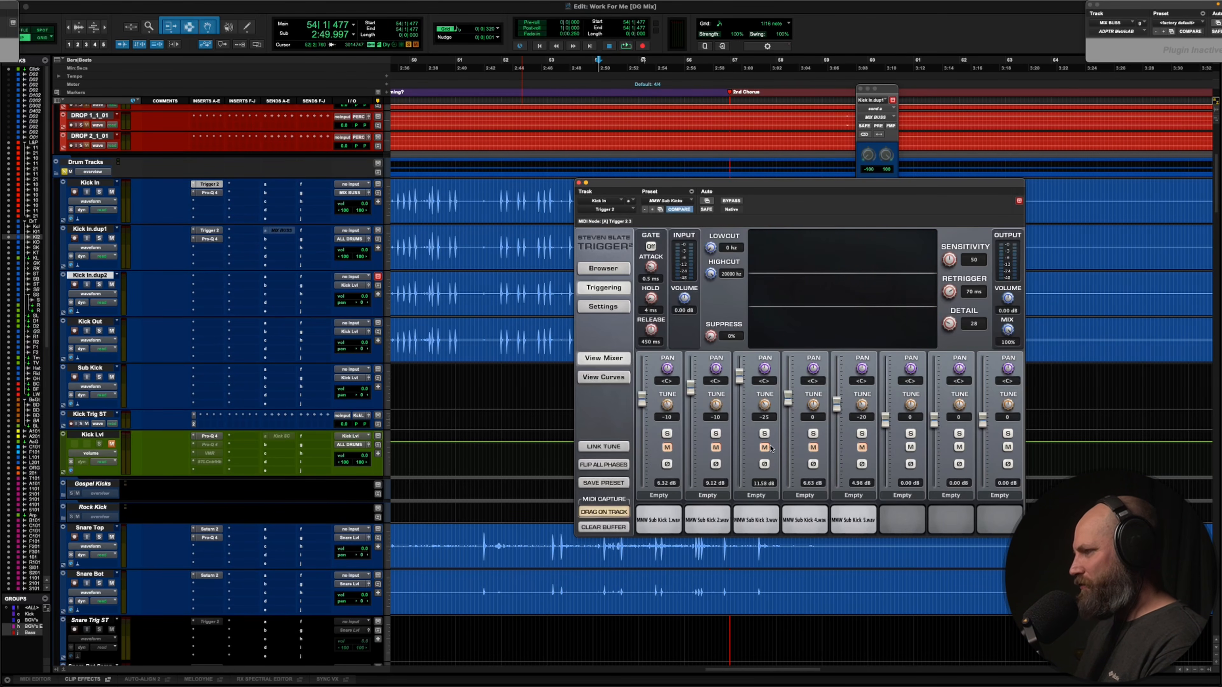
key("space")
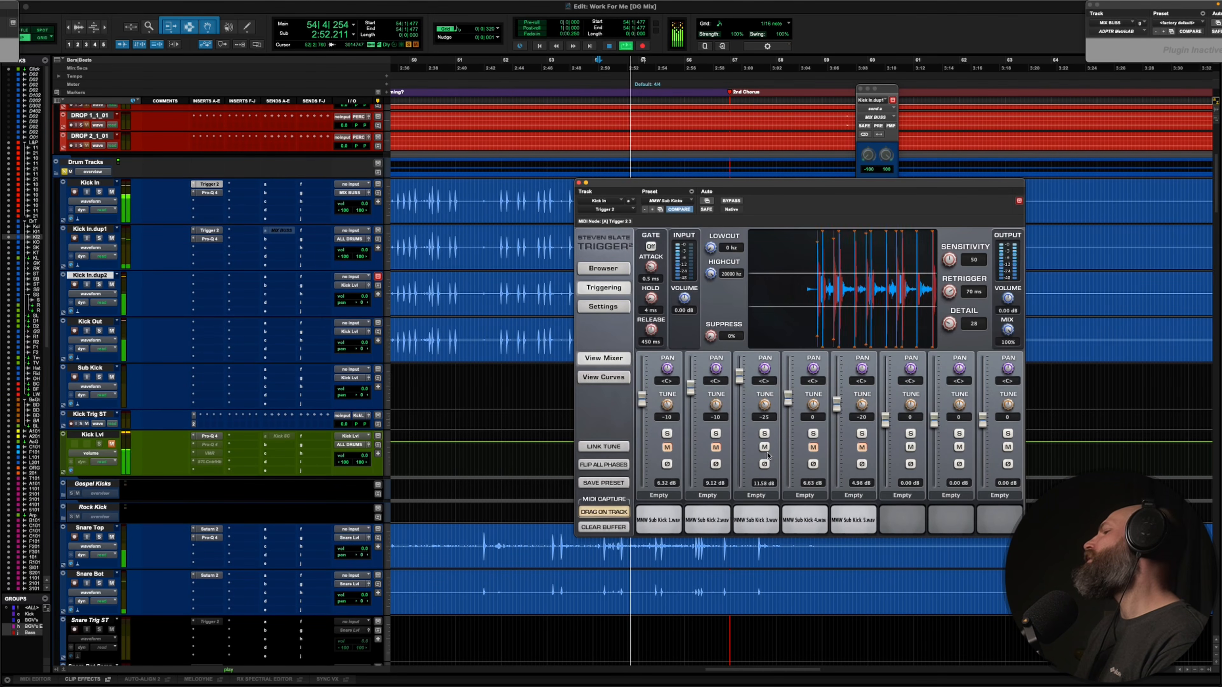
key("space")
left_click(674, 448)
key("space")
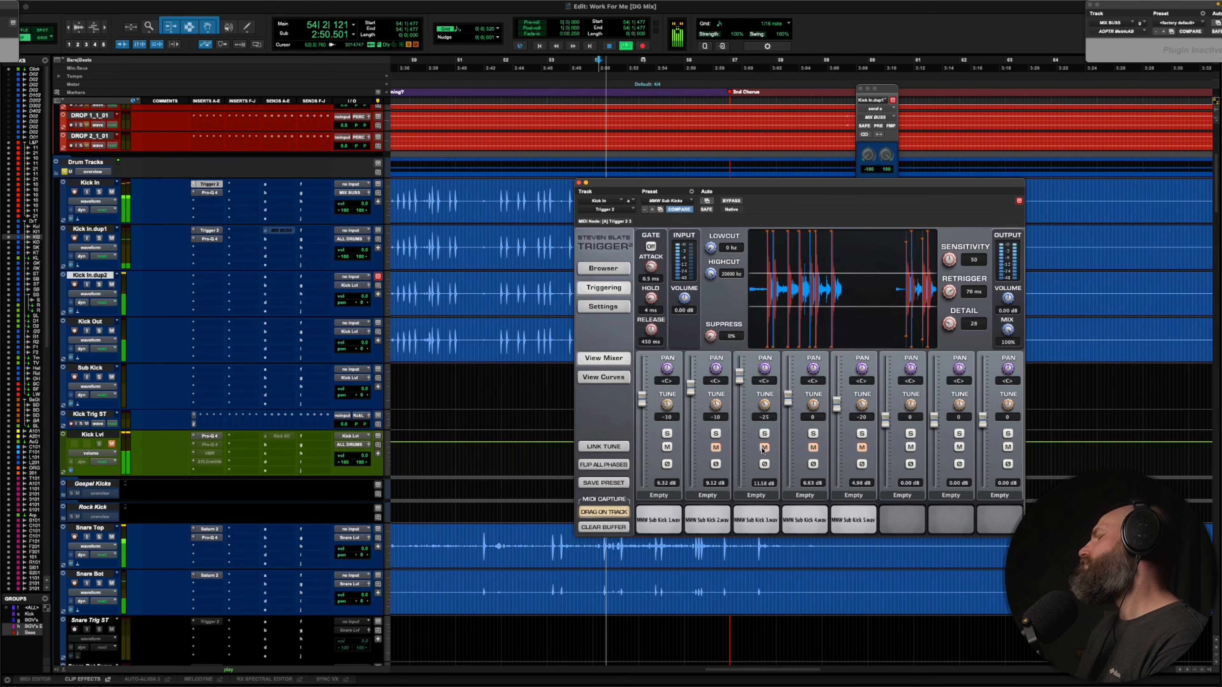
key("space")
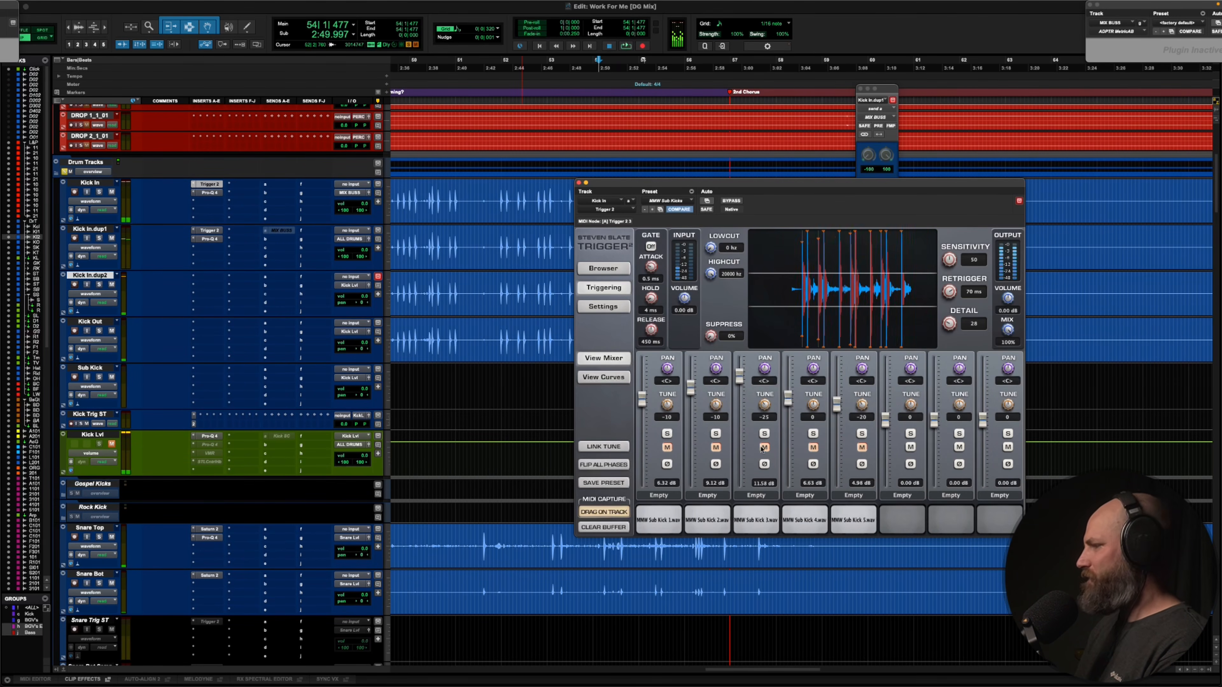
Set MMW Sub Kick 3's volume to 11.67 dB and its release to 0.22 s
key("space")
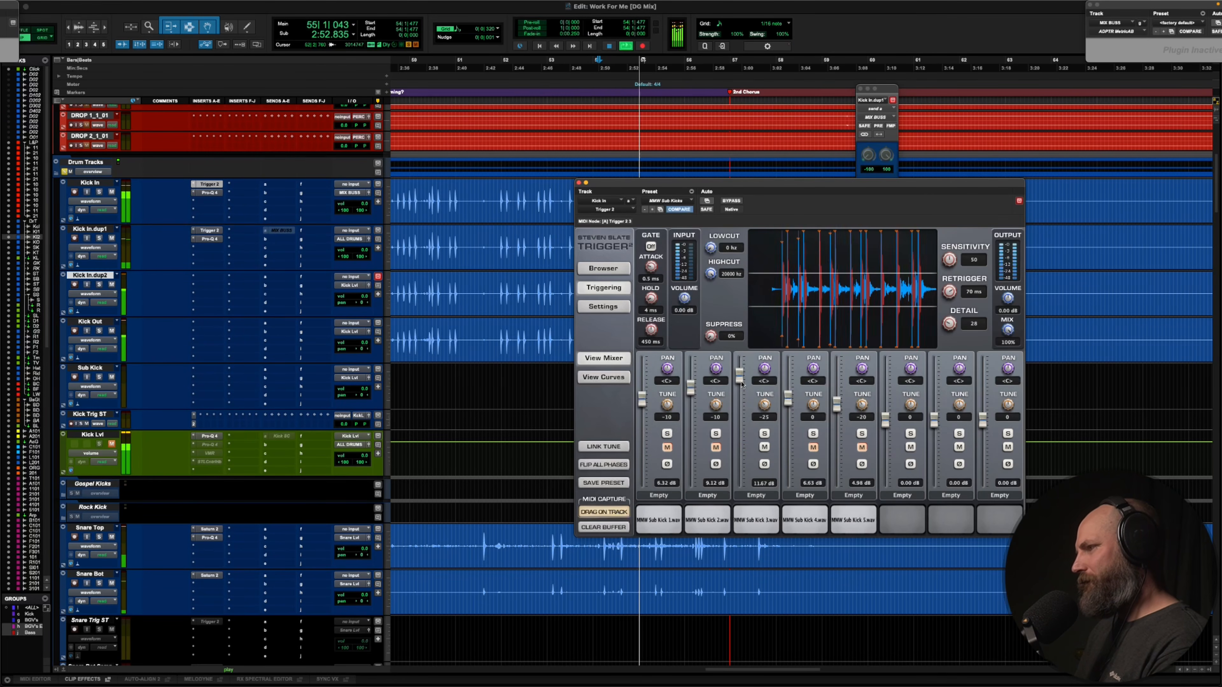
key("space")
left_click(603, 377)
left_click_drag(746, 414, 747, 417)
key("space")
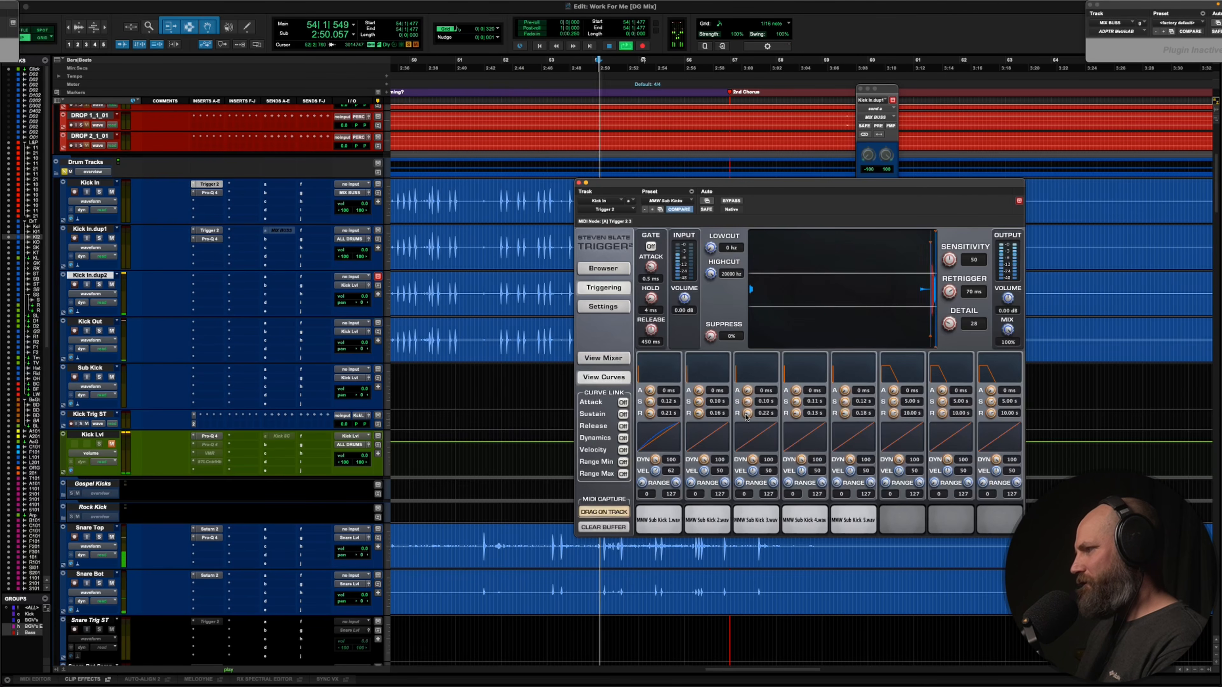
Mute MMW Sub Kick 3, unmute MMW Sub Kick 4 and tune it down to -25 during playback
left_click(605, 358)
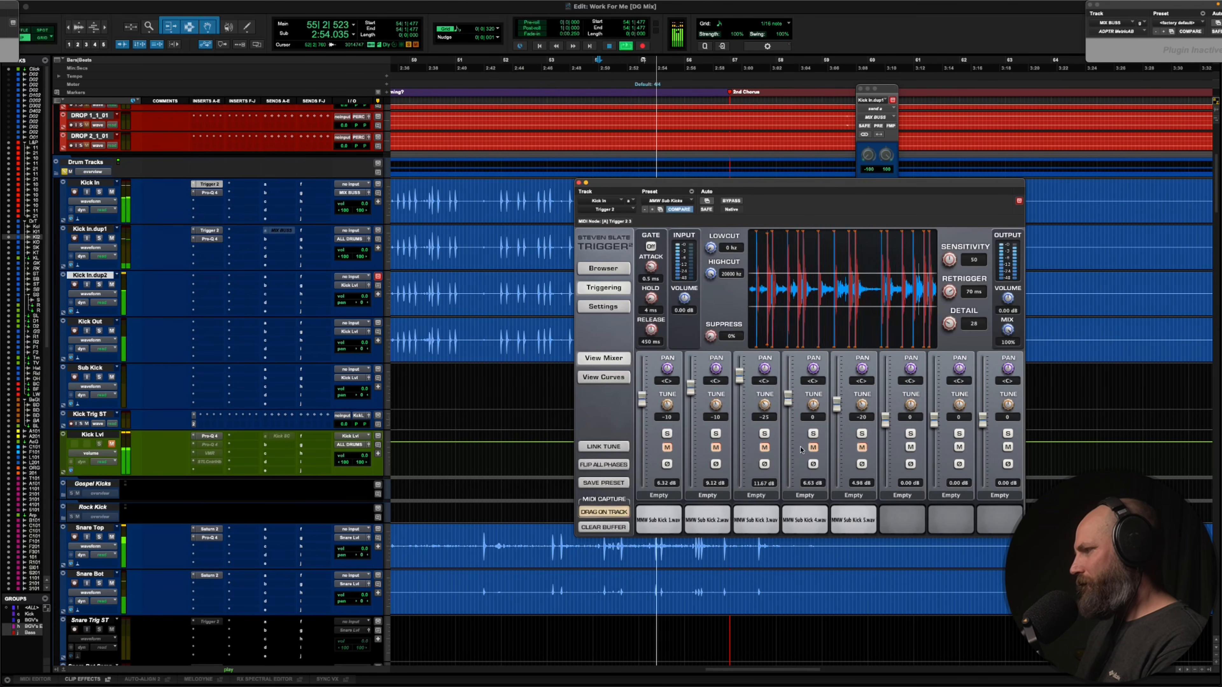
left_click(764, 448)
left_click(812, 448)
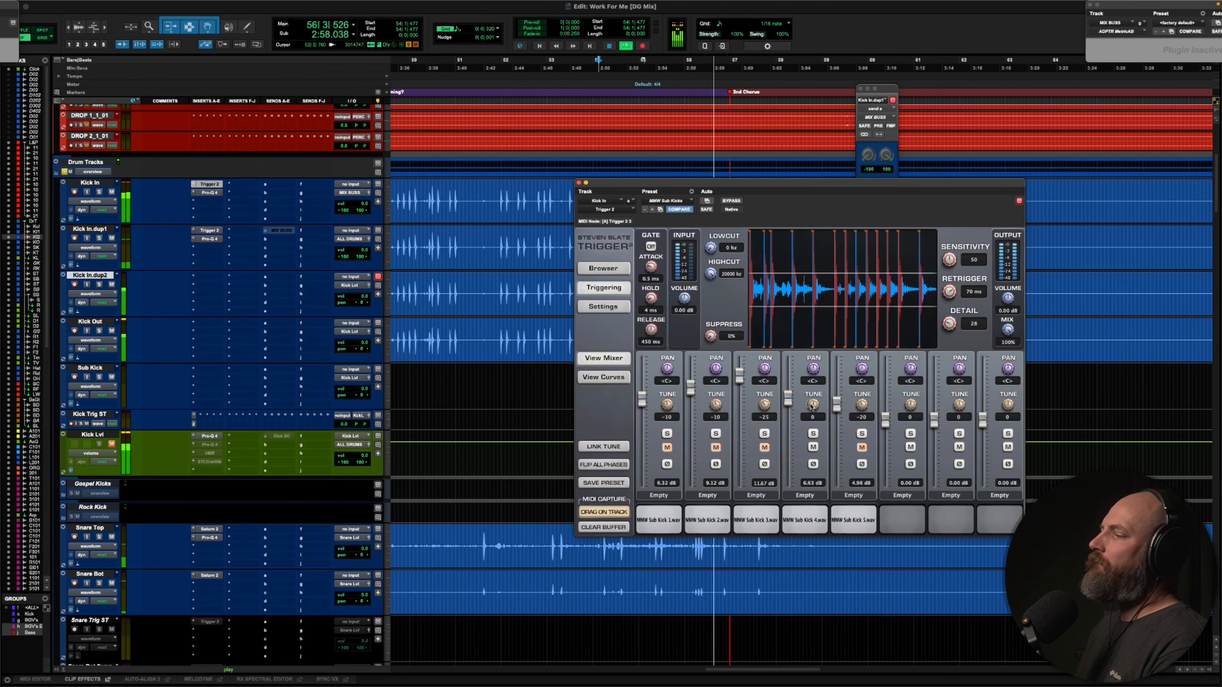
left_click_drag(812, 406, 809, 412)
key("space")
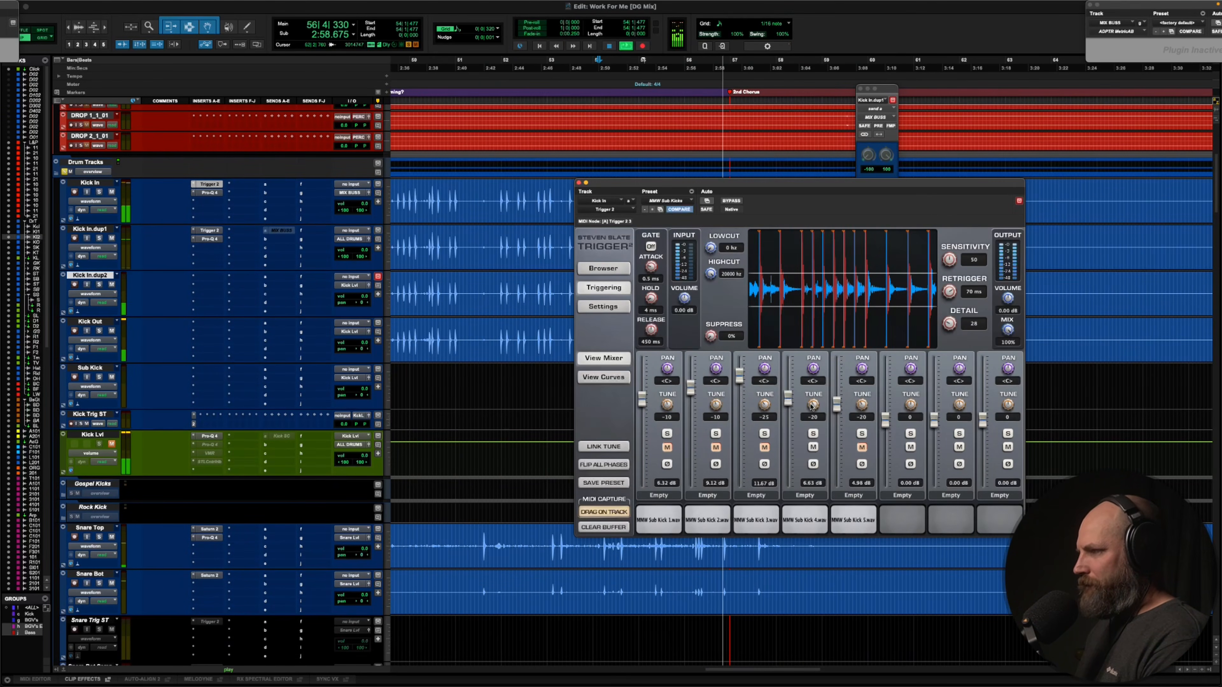
left_click_drag(812, 405, 808, 410)
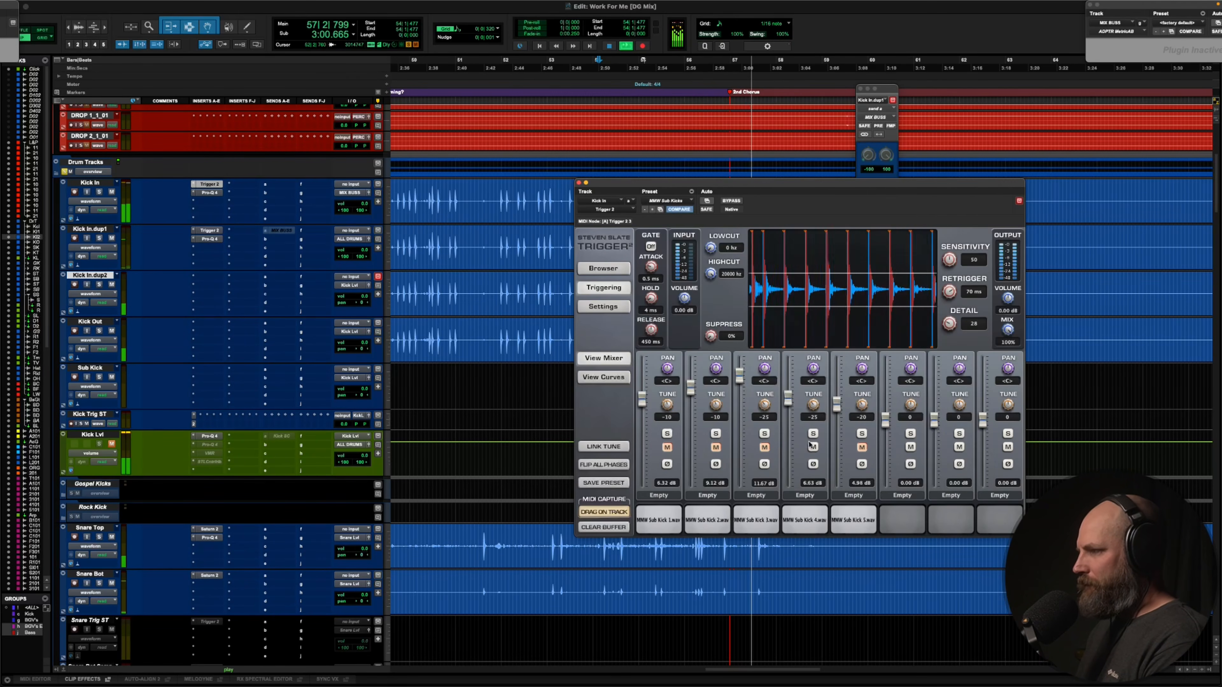
Mute MMW Sub Kick 4, unmute MMW Sub Kick 5 and raise its volume to 6.82 dB, listening from bar 54
left_click(813, 451)
left_click(862, 448)
key("space")
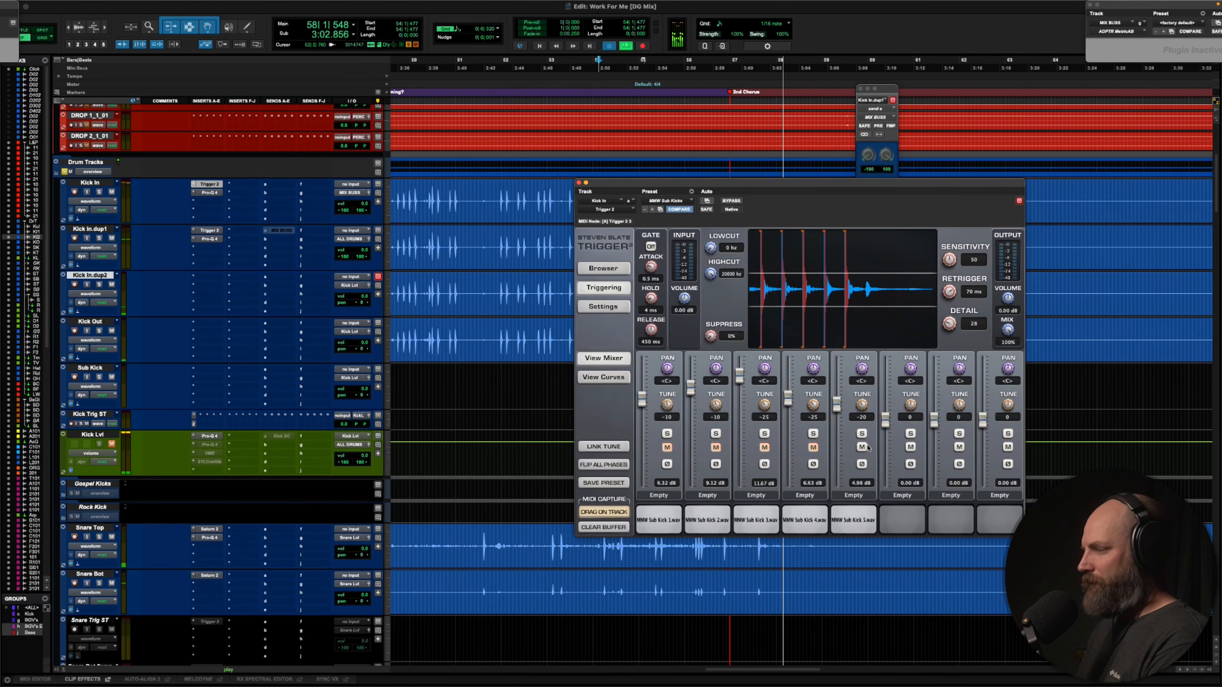
mouse_move(837, 403)
left_mouse_down()
mouse_move(835, 392)
mouse_move(836, 402)
left_mouse_up()
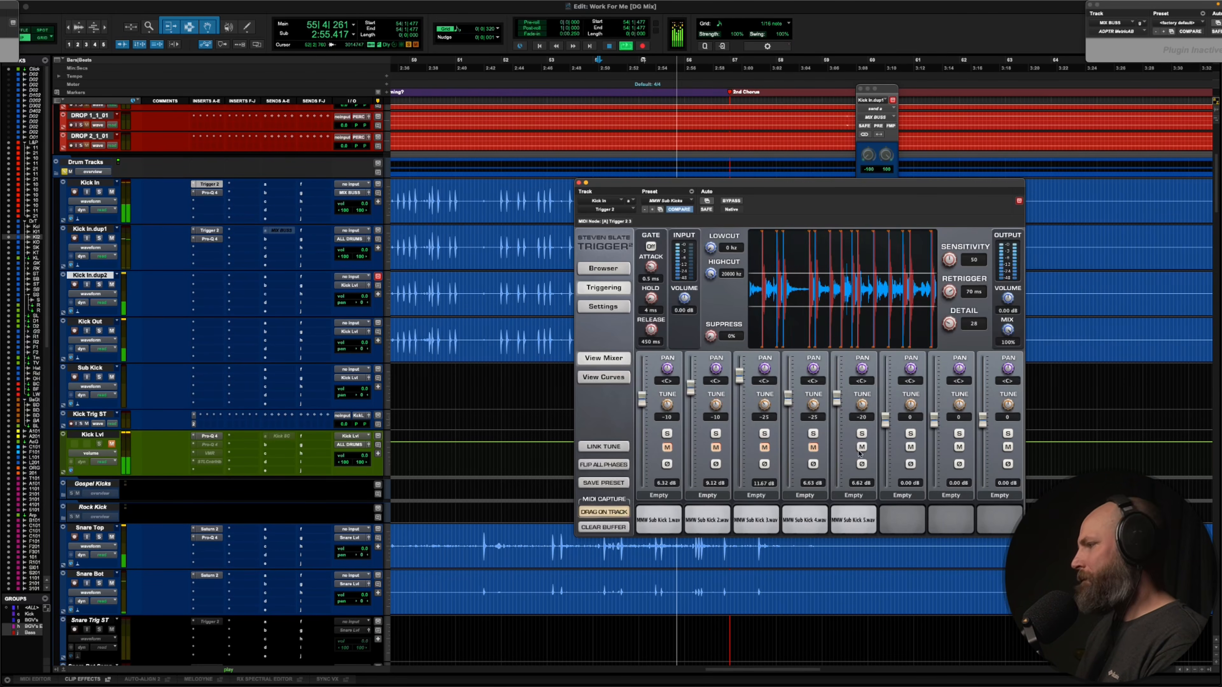
key("space")
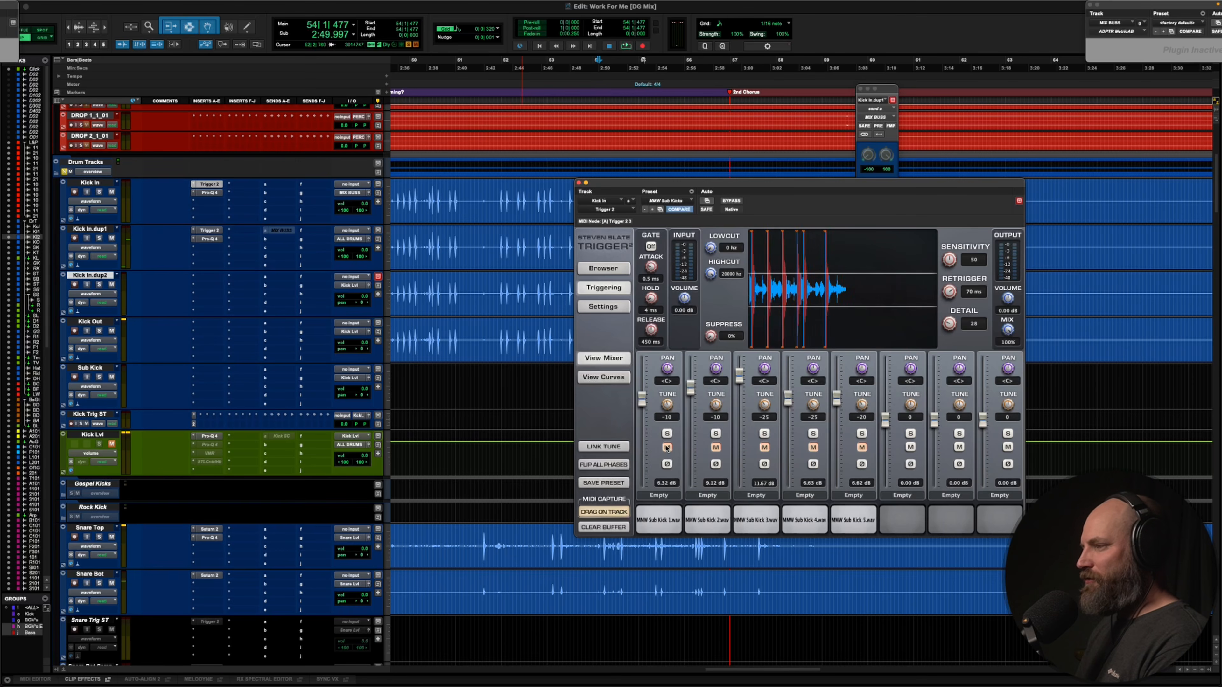
Listen to MMW Sub Kick 1 from bar 54, mute it and unmute MMW Sub Kick 2
key("space")
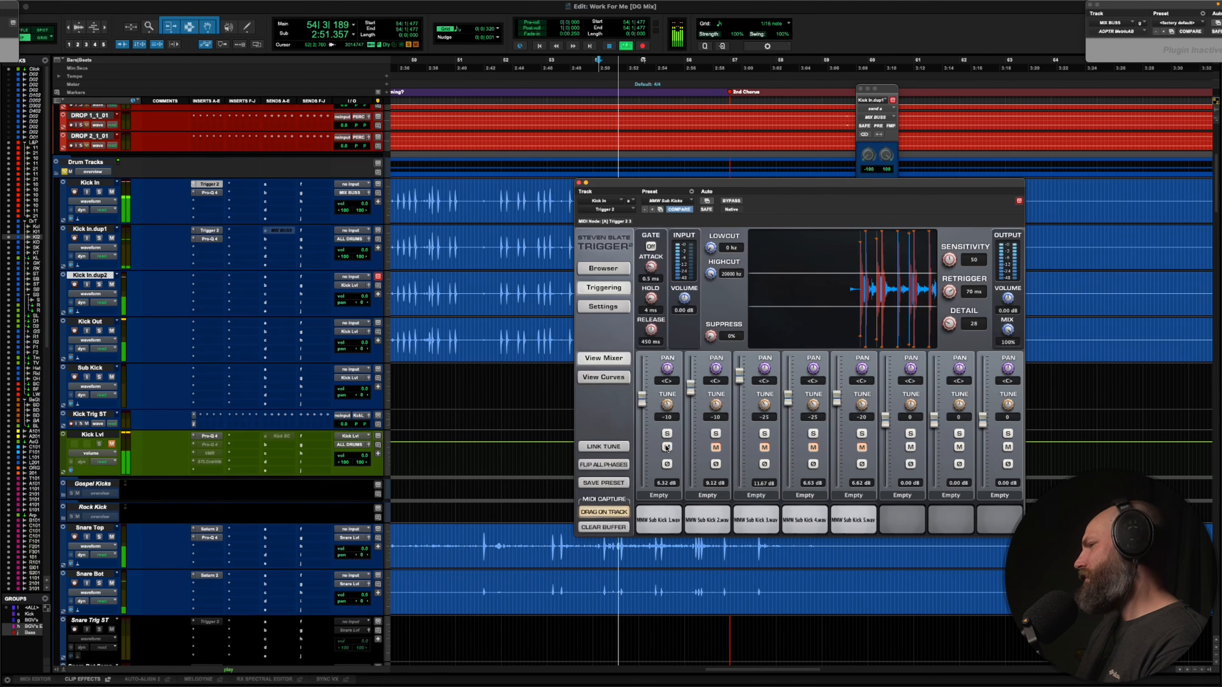
left_click(667, 448)
key("space")
left_click(716, 447)
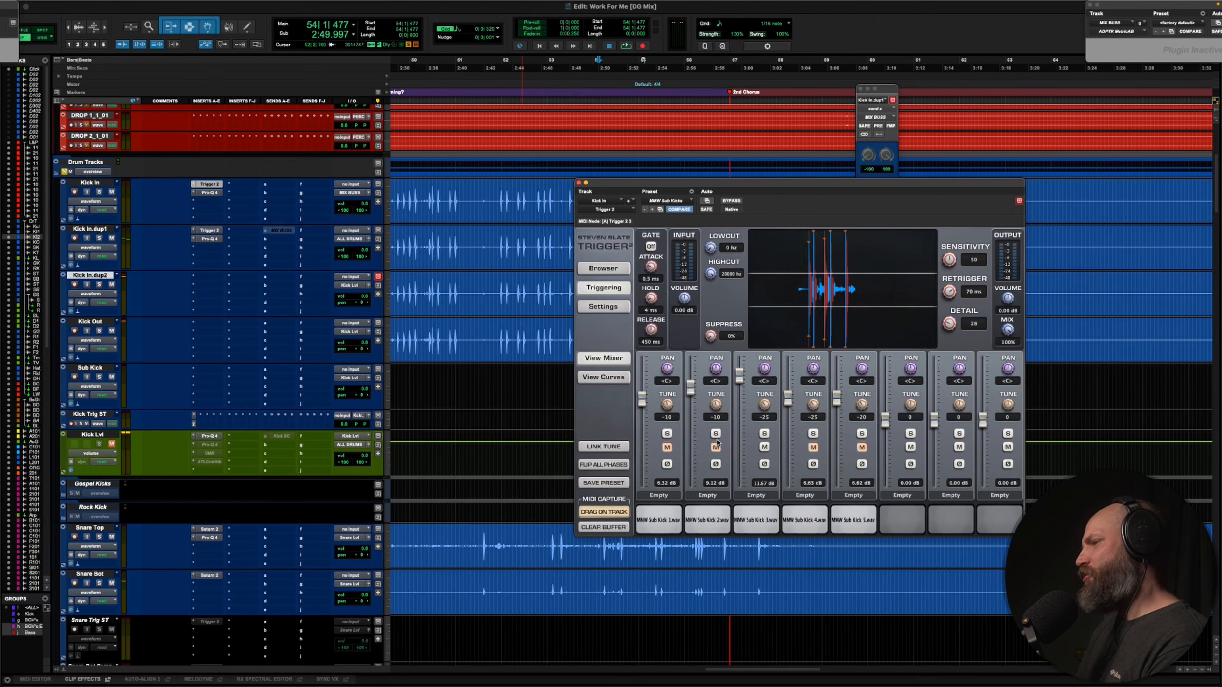
Audition MMW Sub Kick 2 through 5 one at a time from bar 54, muting each before unmuting the following one
key("space")
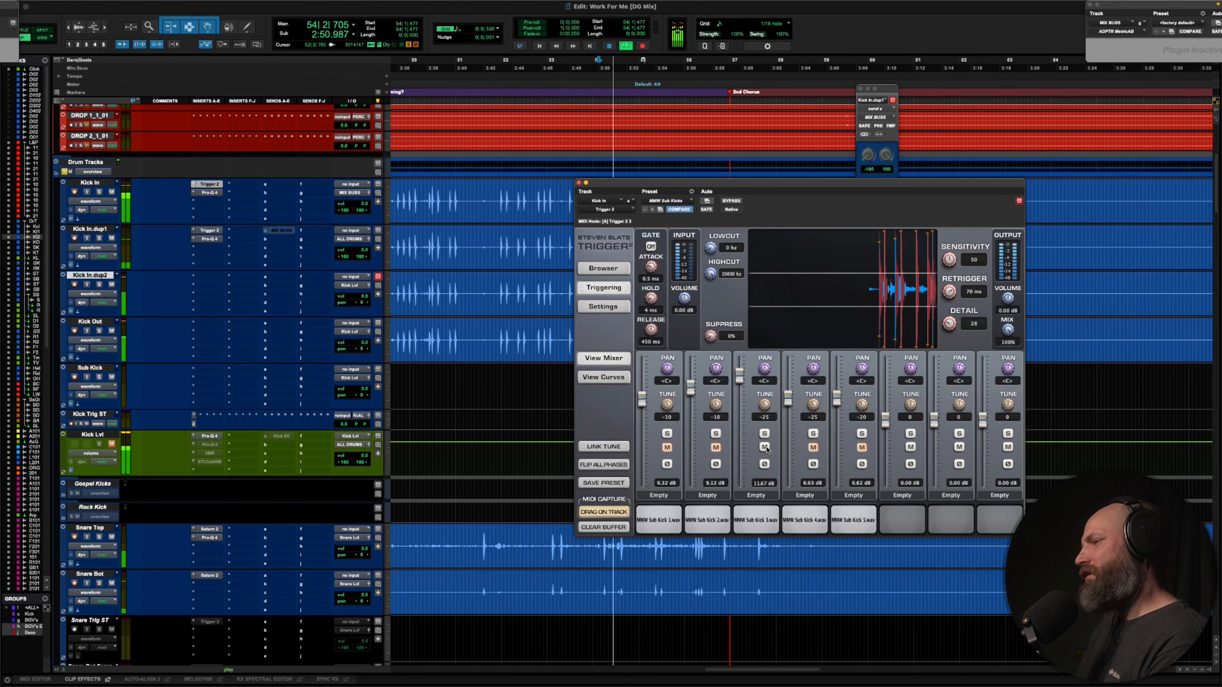
left_click(764, 448)
key("space")
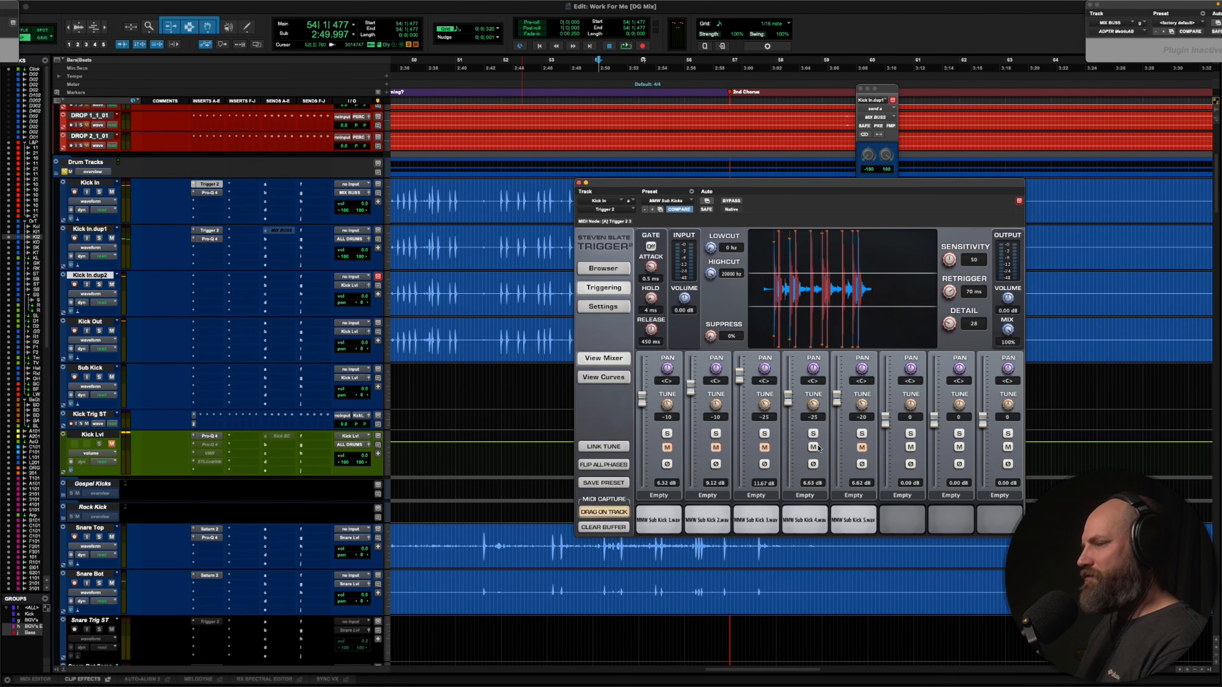
key("space")
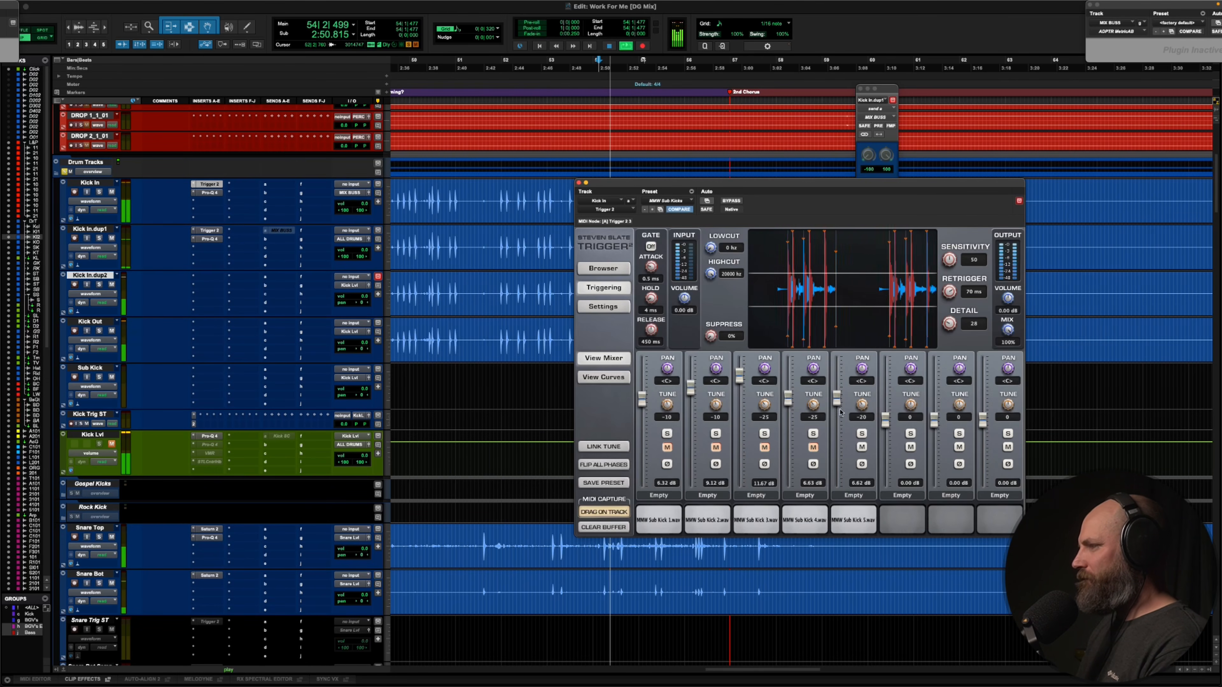
Shorten MMW Sub Kick 5's release to 0.12 s during playback and stop the song
left_click(603, 377)
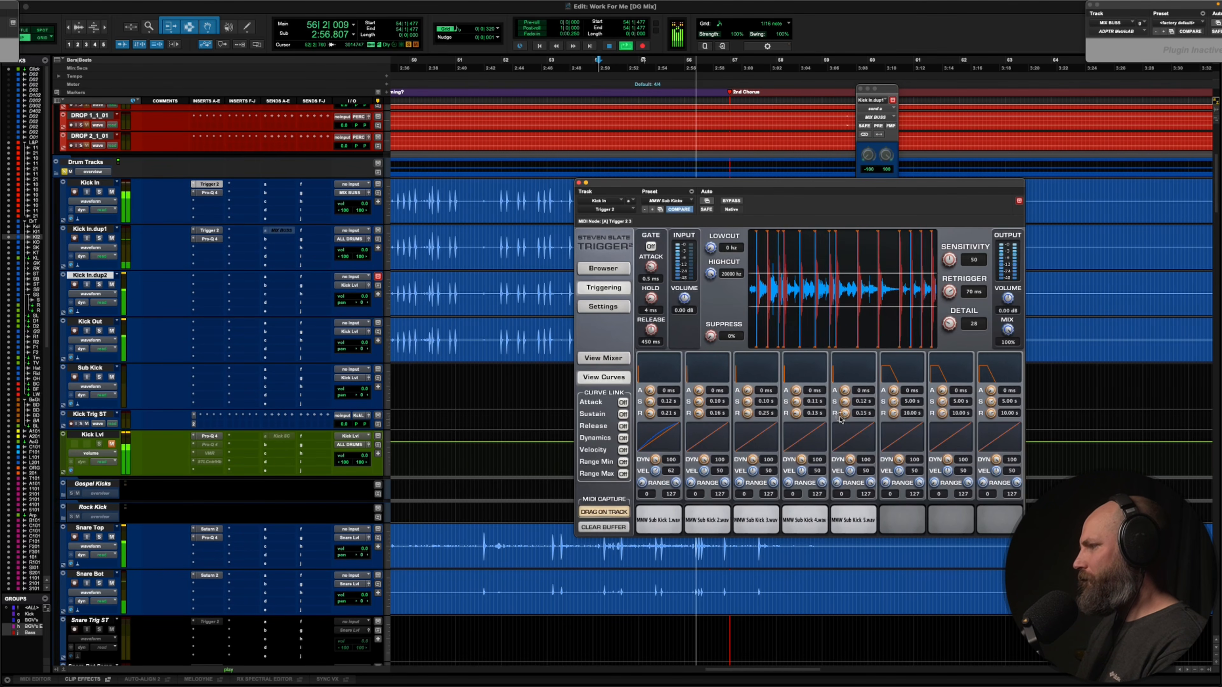
left_click_drag(844, 407, 843, 409)
key("space")
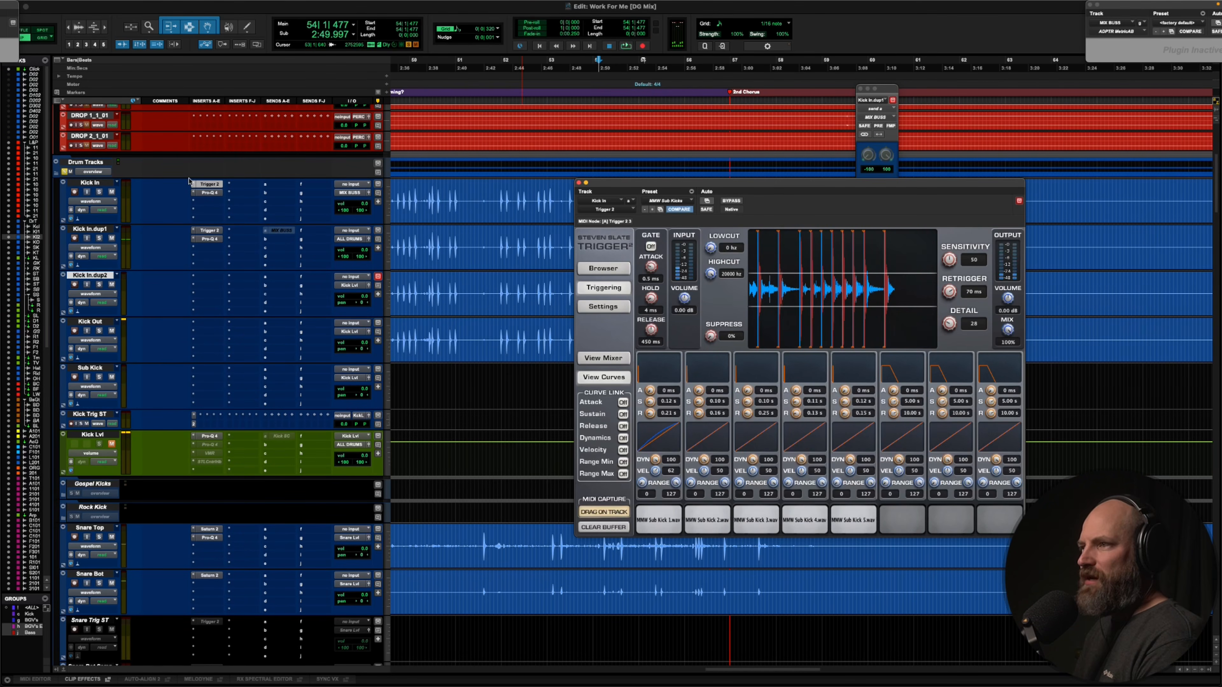
Select the Kick In track and open its Pro-Q 4 equalizer
left_click(93, 186)
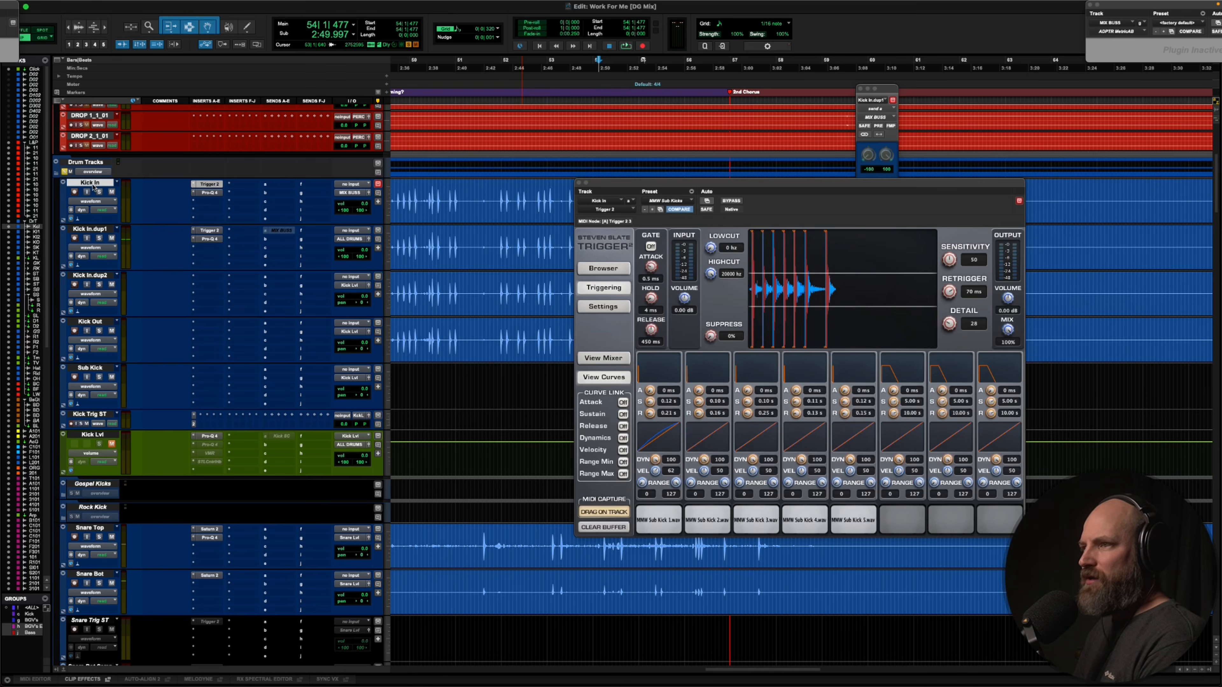
left_click(207, 193)
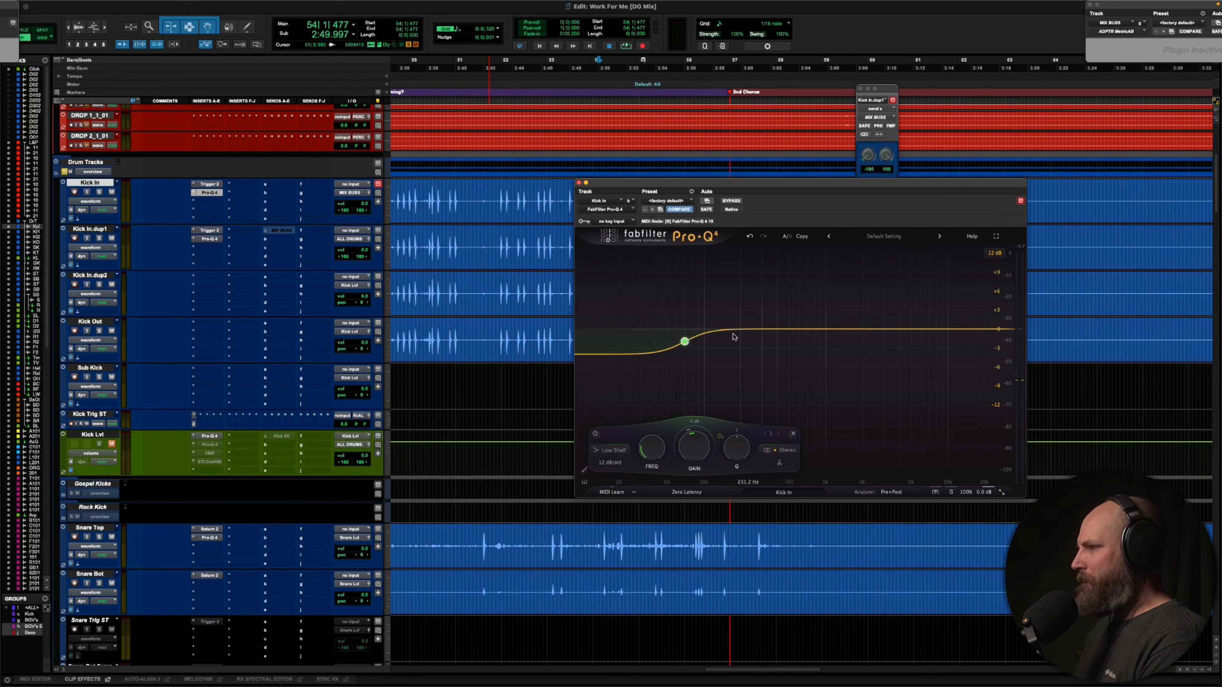